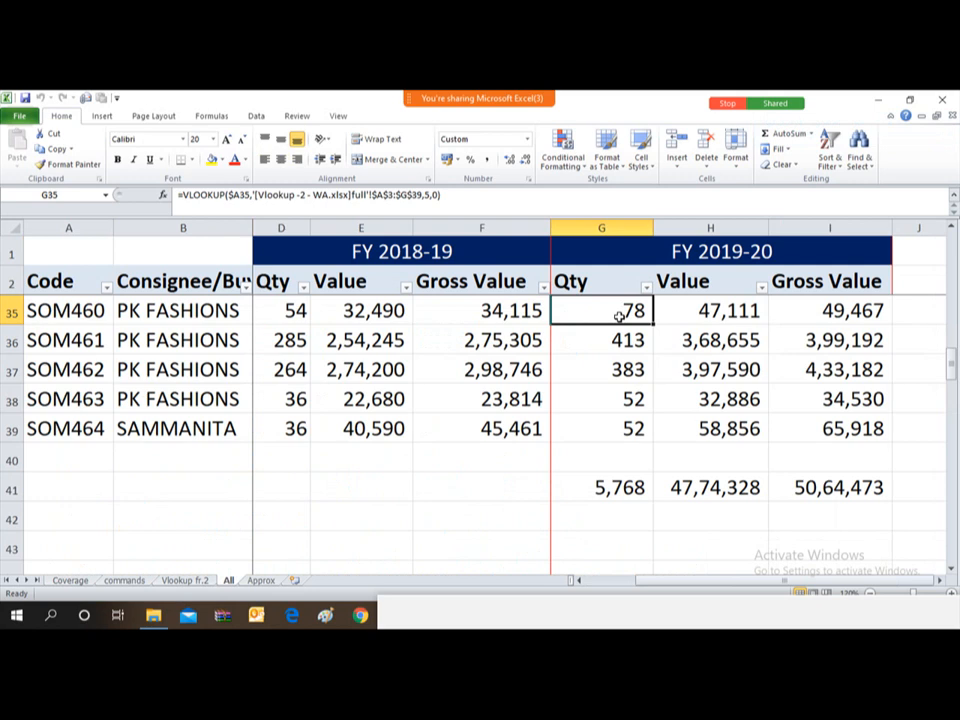
# - Clear the FY 2019-20 Qty, Value and Gross Value formulas in cells G3:I39 of the All sheet
pyautogui.hotkey('ctrl', 'Up')
pyautogui.press('Down')
pyautogui.press('Down')
pyautogui.press('Down')
pyautogui.press('Down')
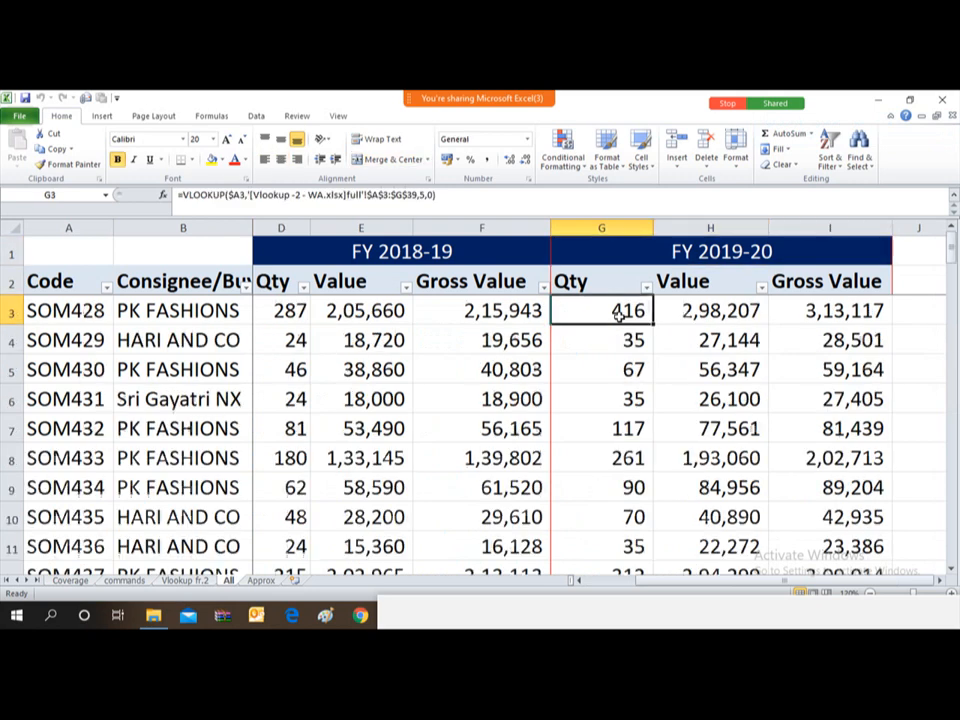
pyautogui.press('Up')
pyautogui.press('Up')
pyautogui.press('Up')
pyautogui.press('Down')
pyautogui.hotkey('shift', 'Right')
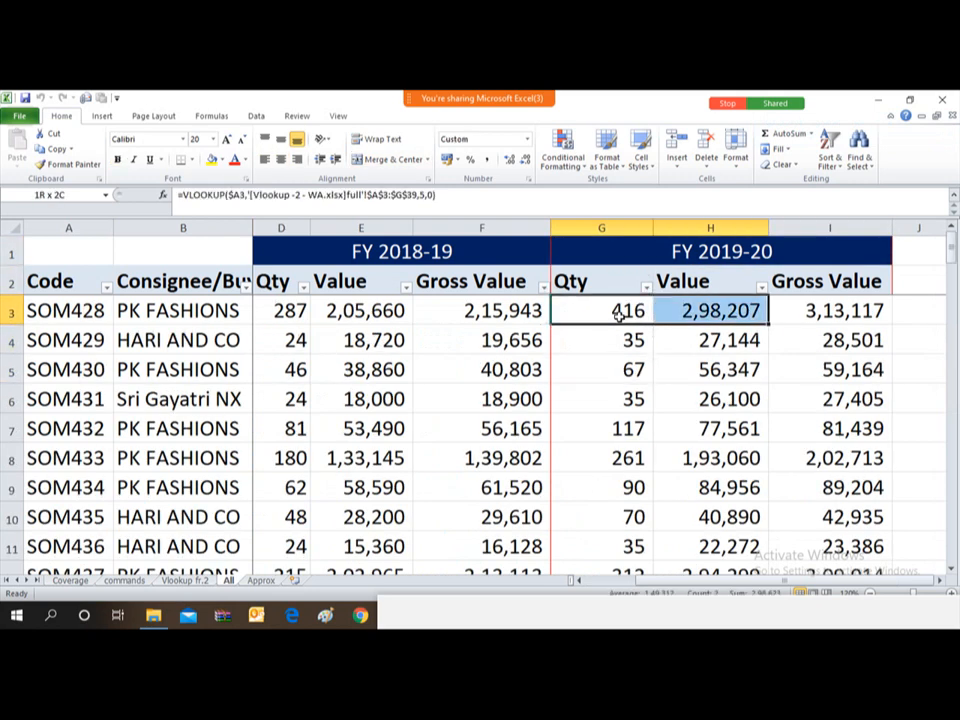
pyautogui.hotkey('shift', 'Right')
pyautogui.hotkey('ctrl', 'shift', 'Down')
pyautogui.hotkey('ctrl', 'shift', 'Up')
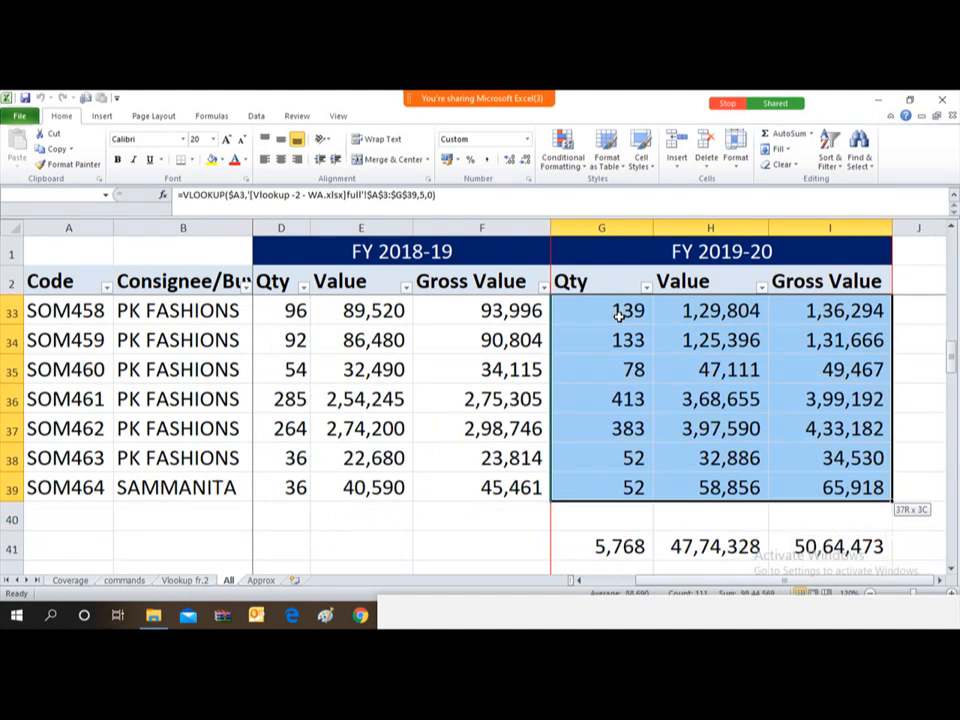
pyautogui.press('Delete')
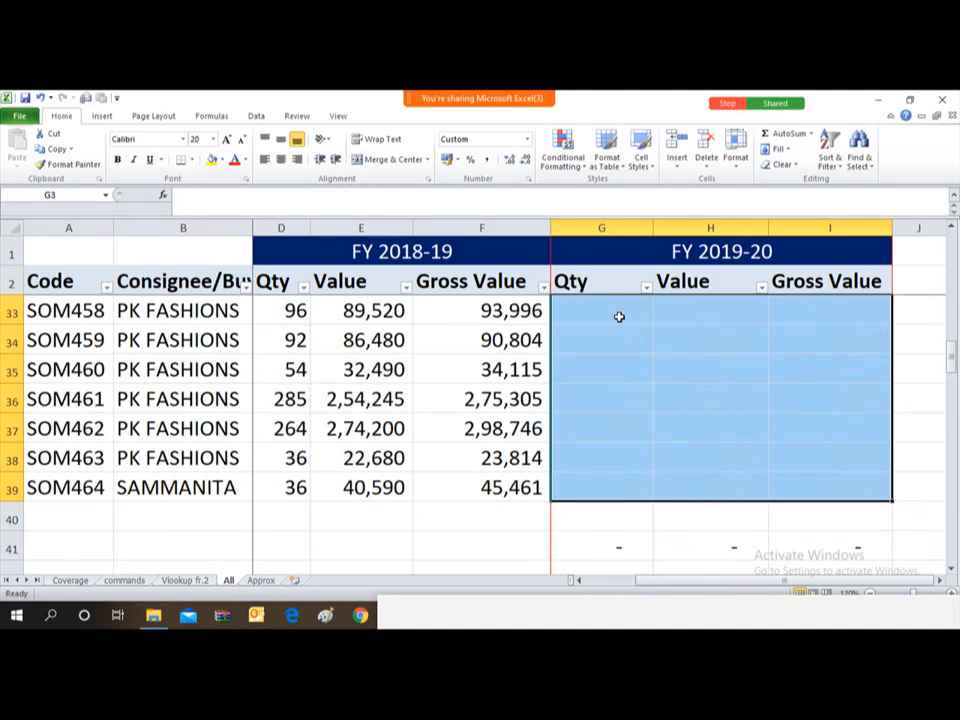
# - Start a VLOOKUP formula in G3, the first FY 2019-20 Qty cell, with code cell A3 as the lookup value
pyautogui.press('Up')
pyautogui.press('Down')
pyautogui.press('Down')
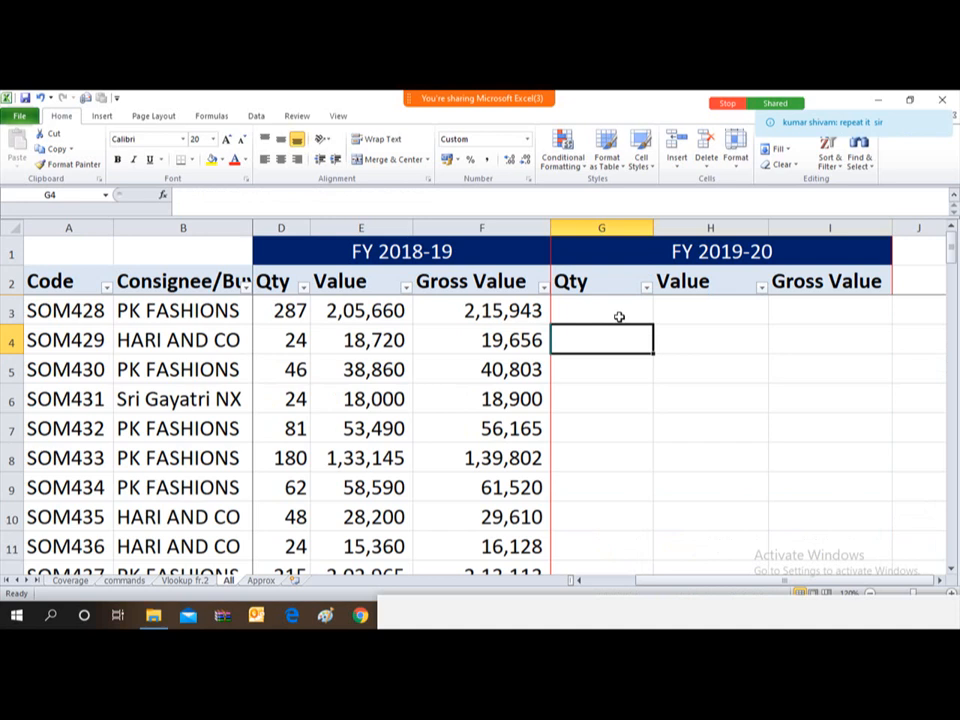
pyautogui.press('Up')
pyautogui.press('Up')
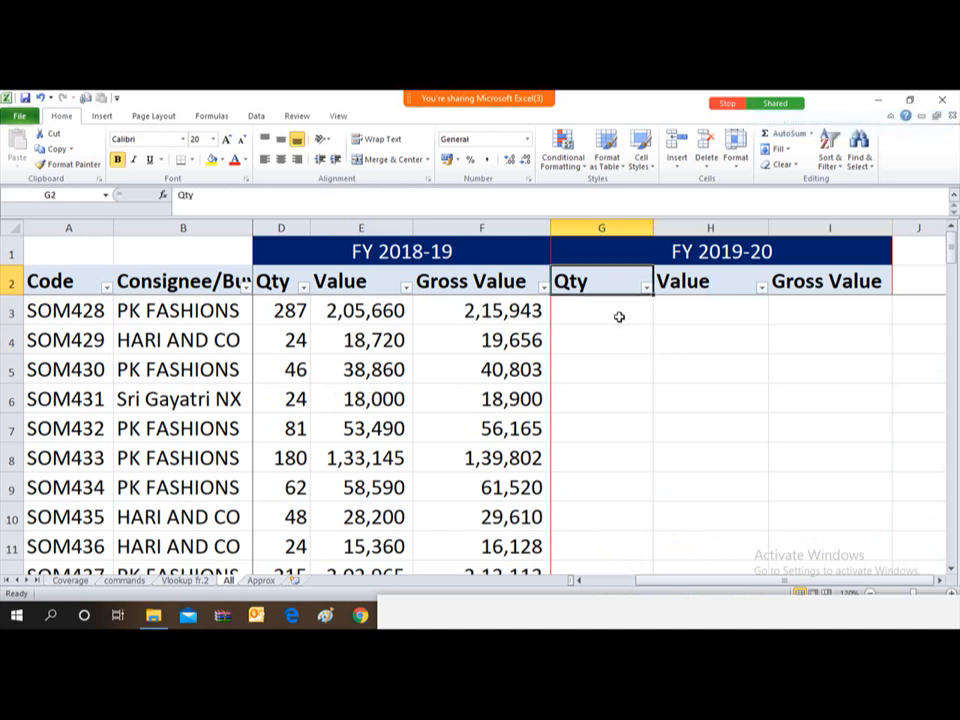
pyautogui.press('Down')
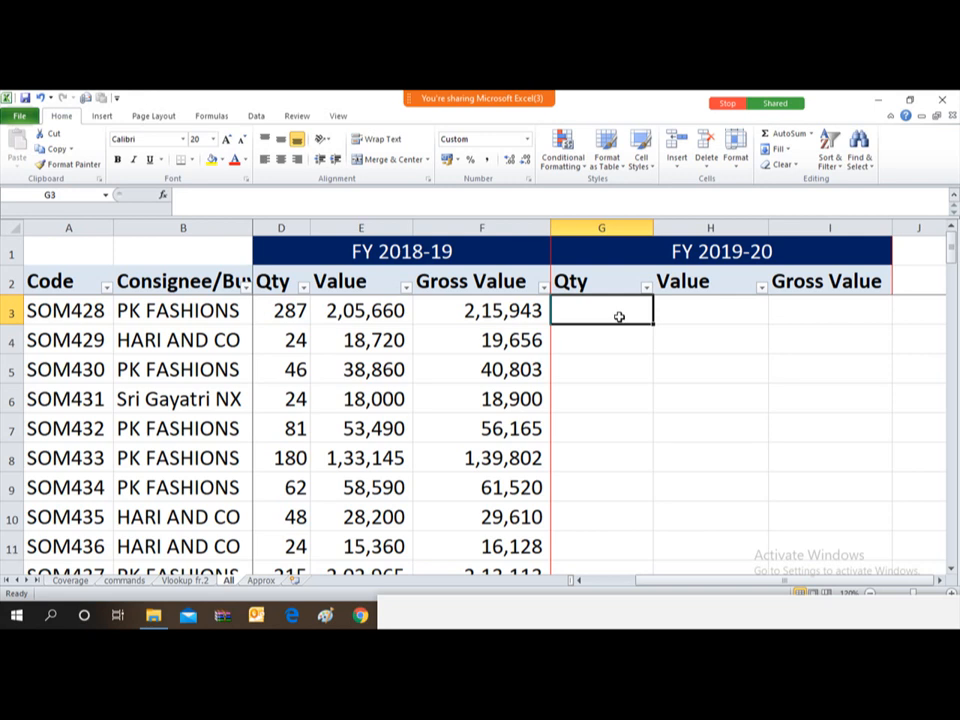
pyautogui.write('=')
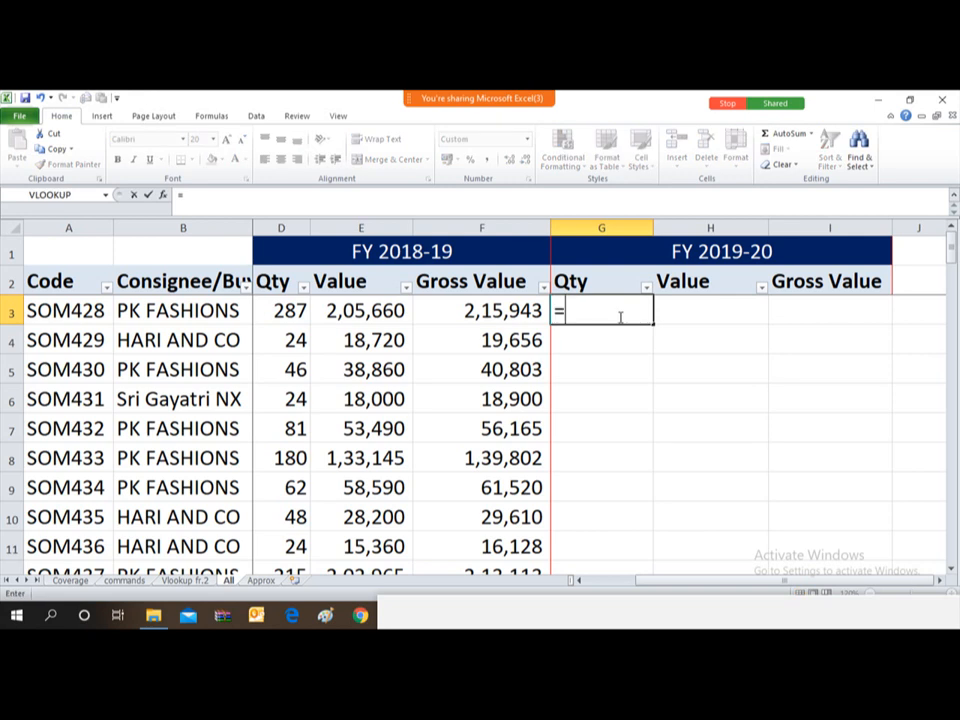
pyautogui.write('vlookup')
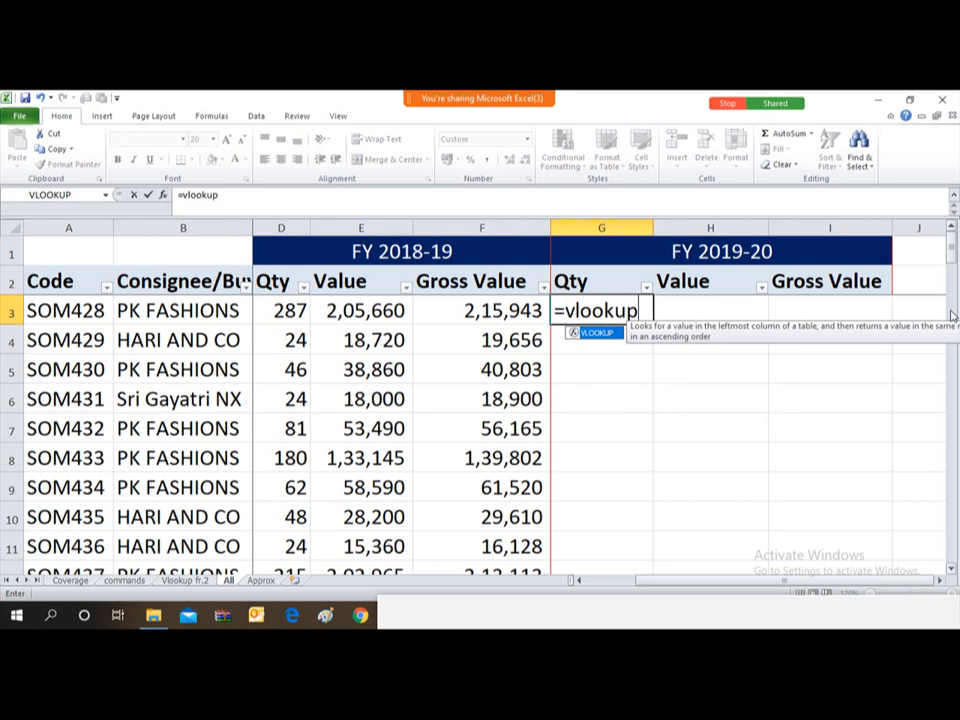
pyautogui.write('(')
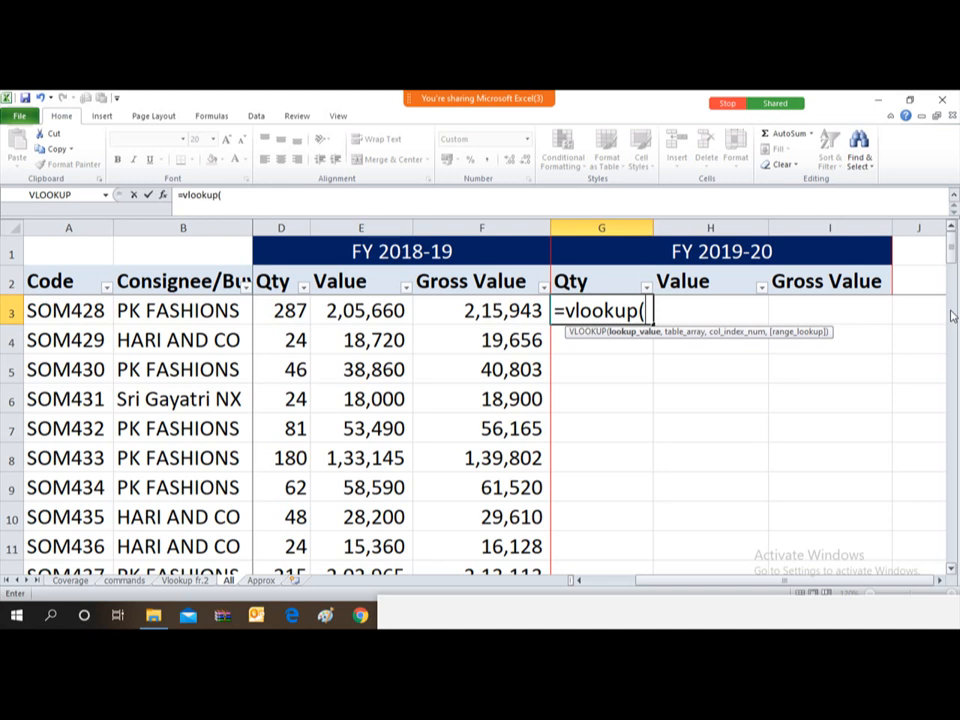
pyautogui.click(52, 311)
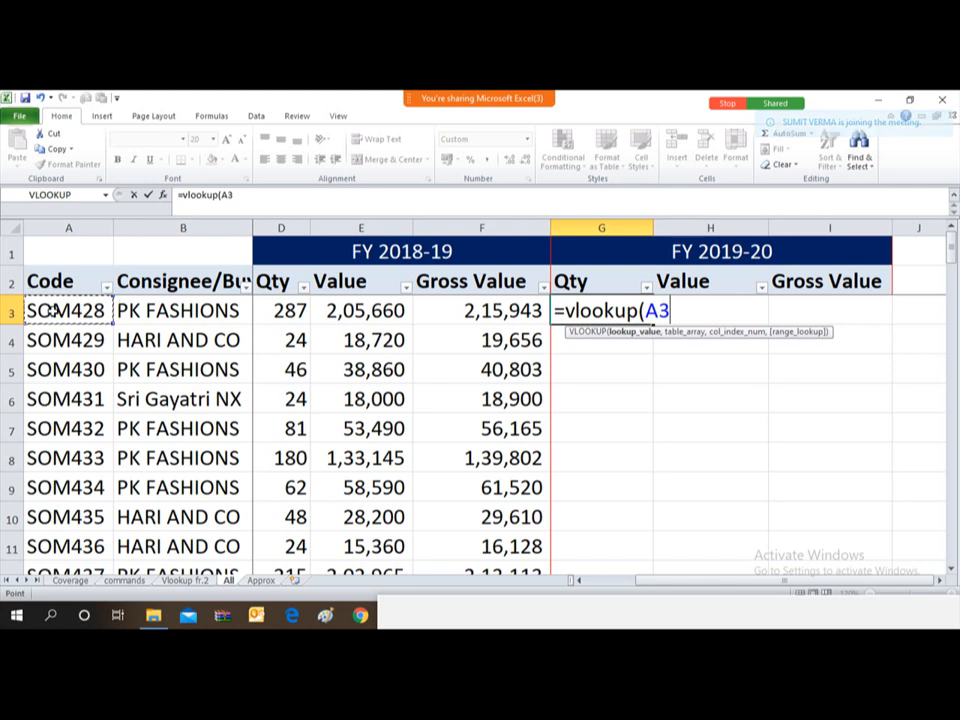
pyautogui.write(',')
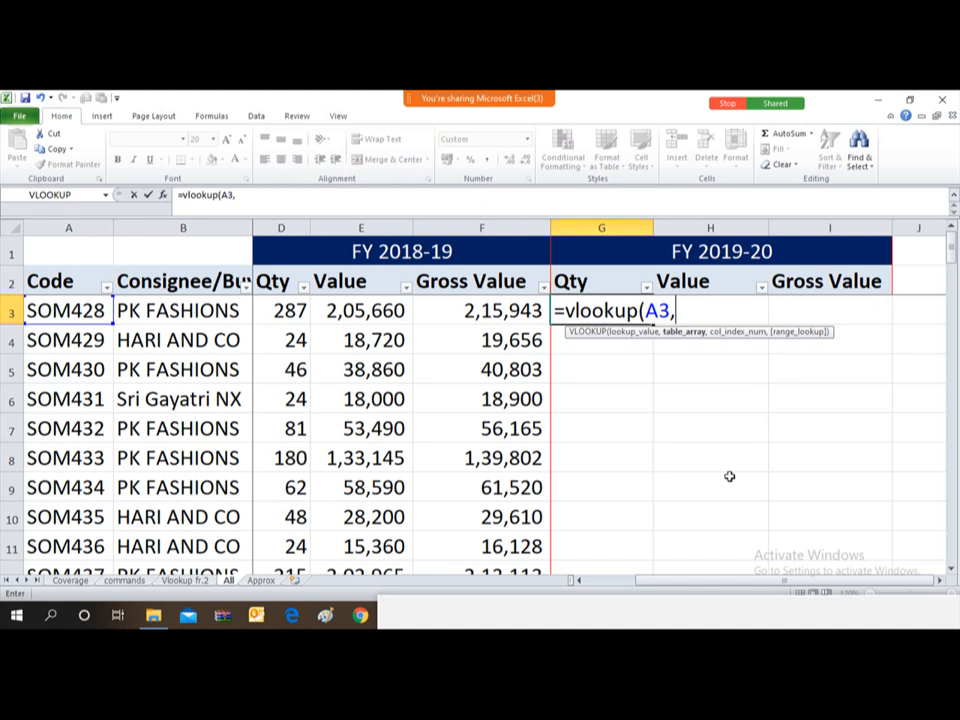
# - Switch to the workbook Vlookup -2 - WA.xlsx and reference its full sheet for the table array
pyautogui.hotkey('alt', 'Tab')
pyautogui.hotkey('alt', 'Tab')
pyautogui.hotkey('alt', 'Tab')
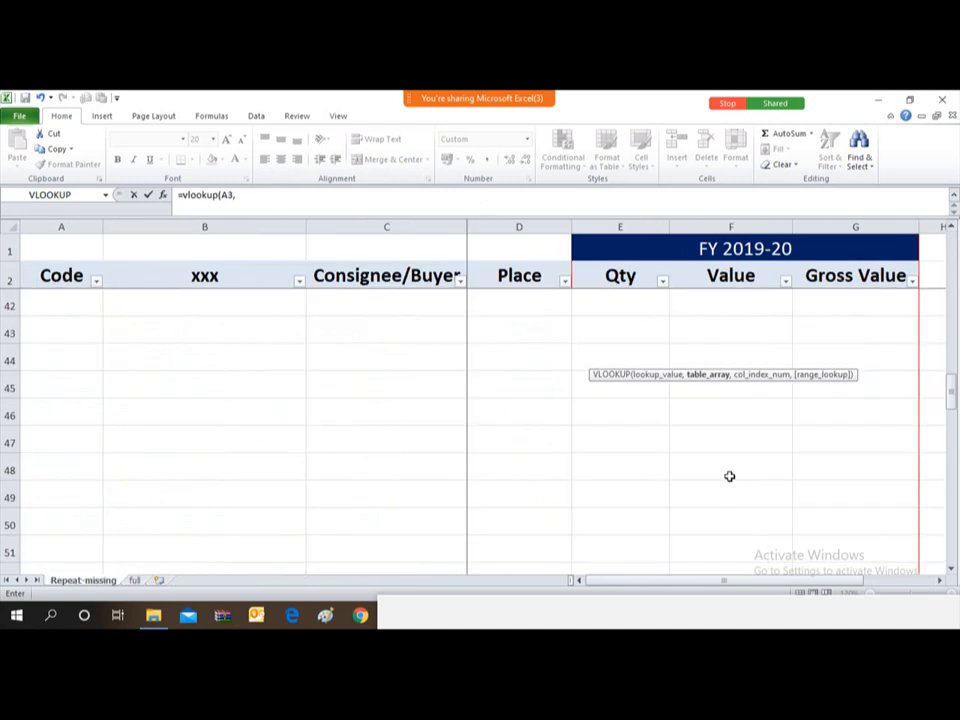
pyautogui.click(136, 580)
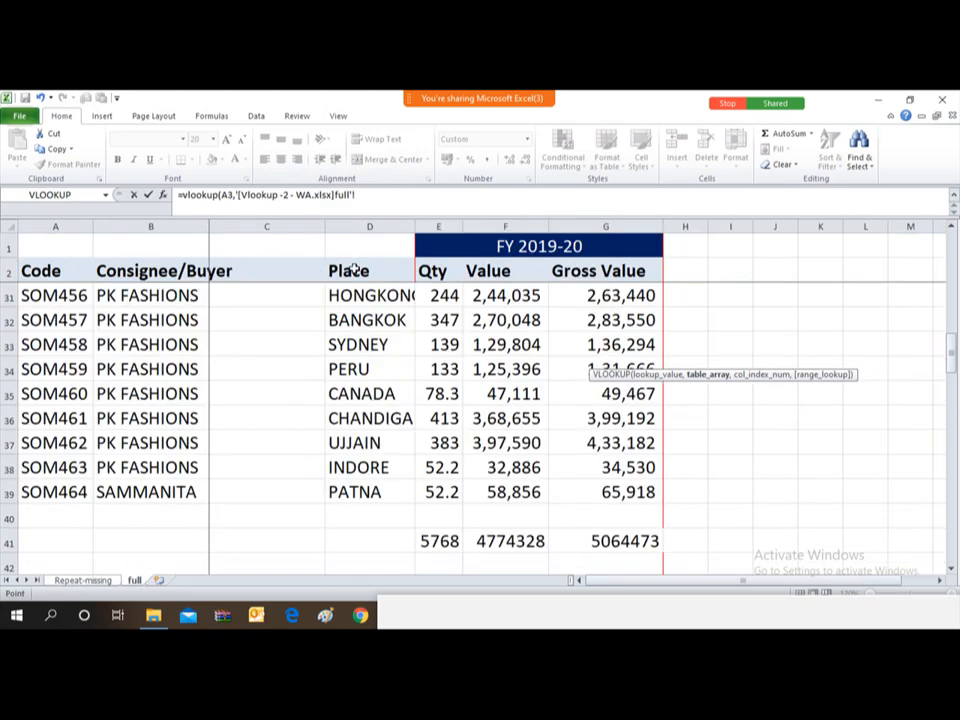
pyautogui.click(350, 268)
pyautogui.press('F4')
pyautogui.scroll(10, 406, 490)
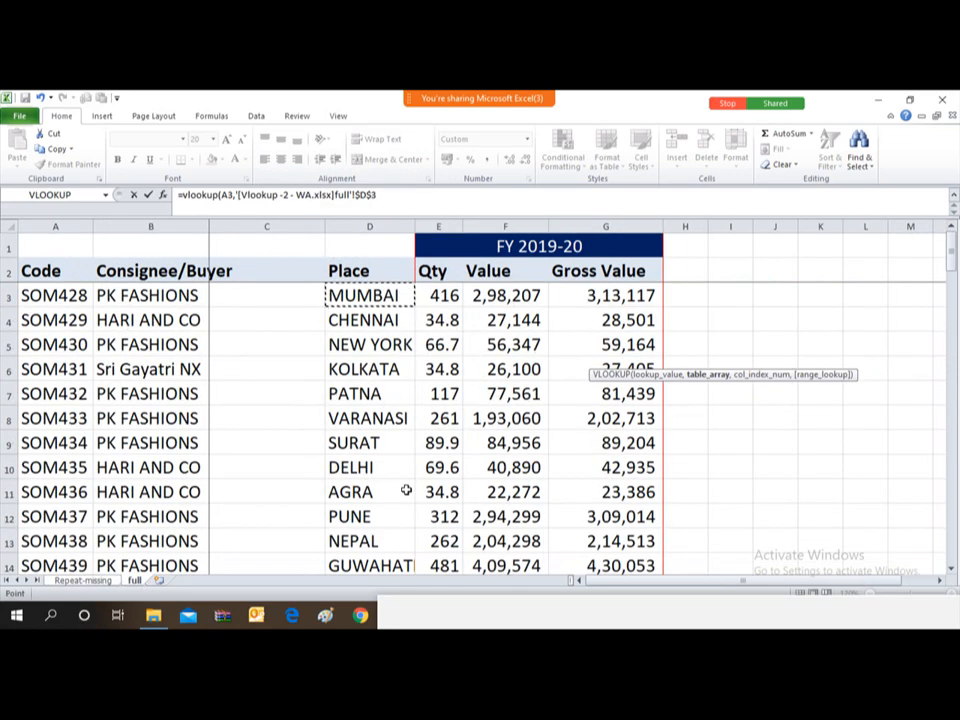
pyautogui.press('Down')
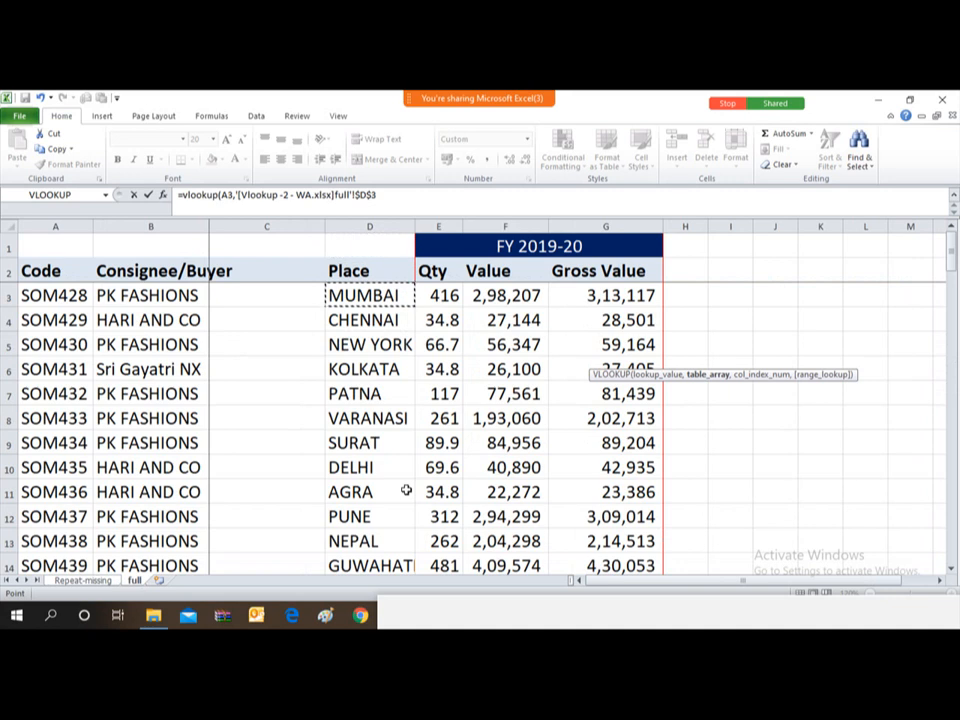
# - Examine the FY 2019-20 Qty, Value and Gross Value columns of the full sheet while choosing the lookup range
pyautogui.press('Right')
pyautogui.press('Right')
pyautogui.press('Right')
pyautogui.press('Left')
pyautogui.press('Left')
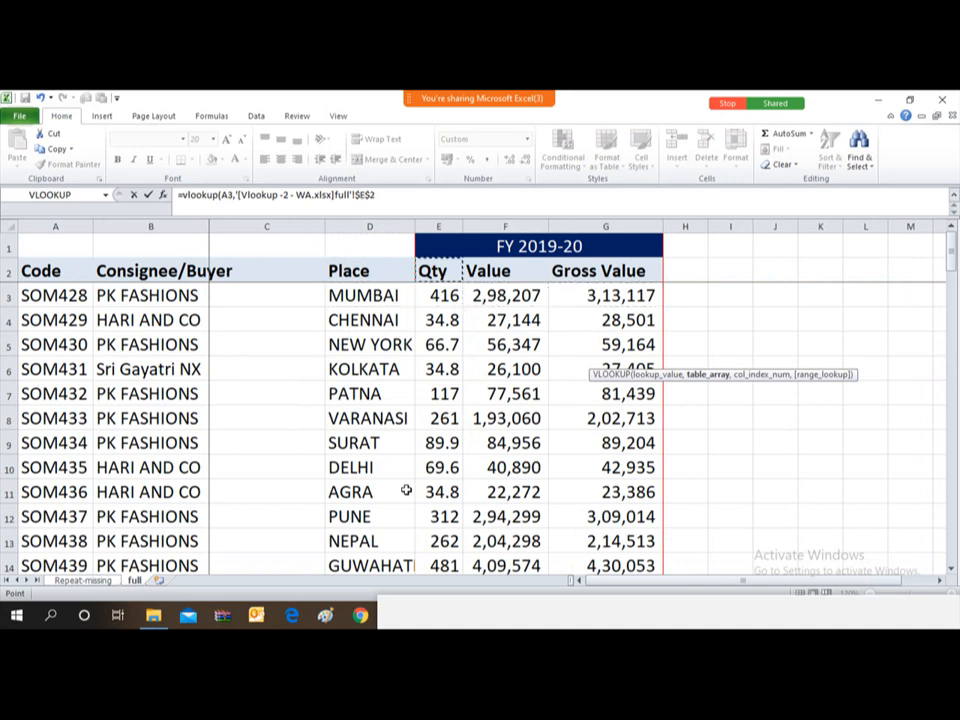
pyautogui.press('Right')
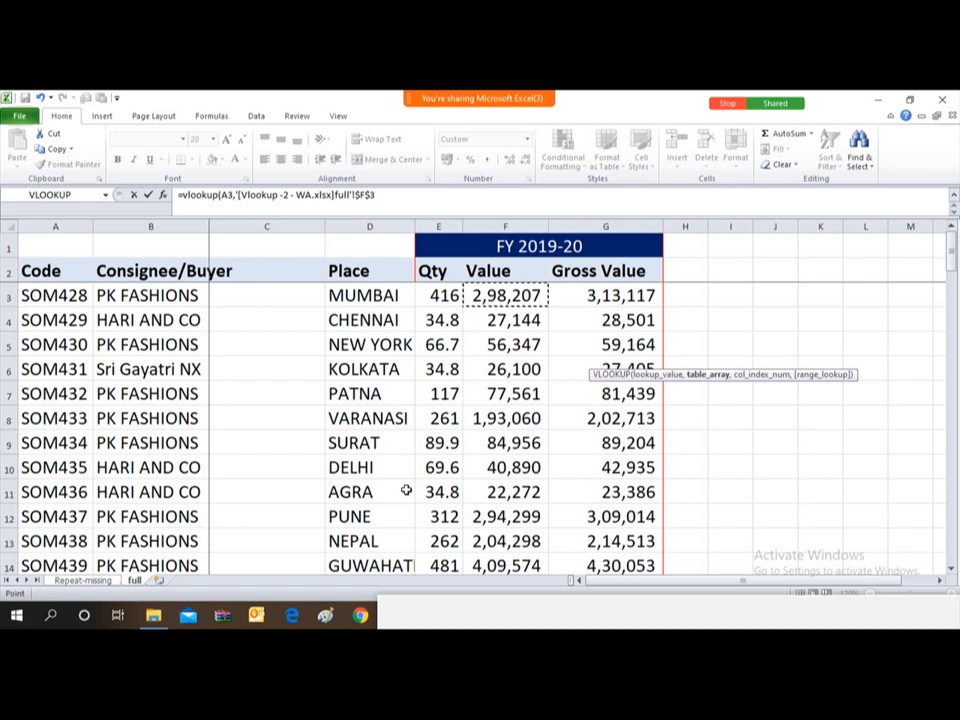
pyautogui.press('Right')
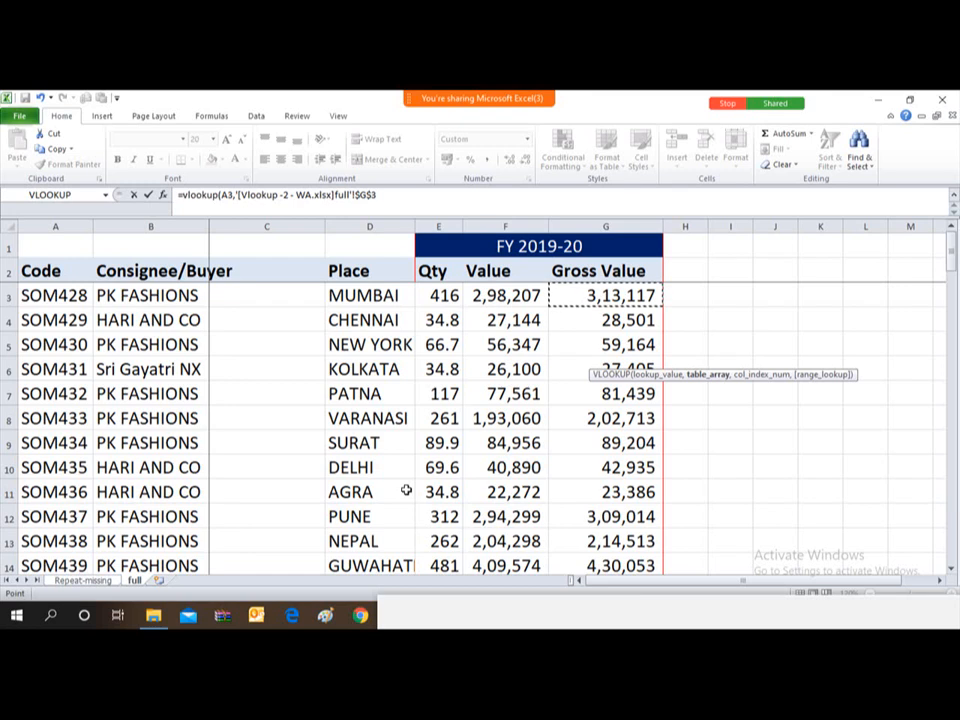
pyautogui.press('Left')
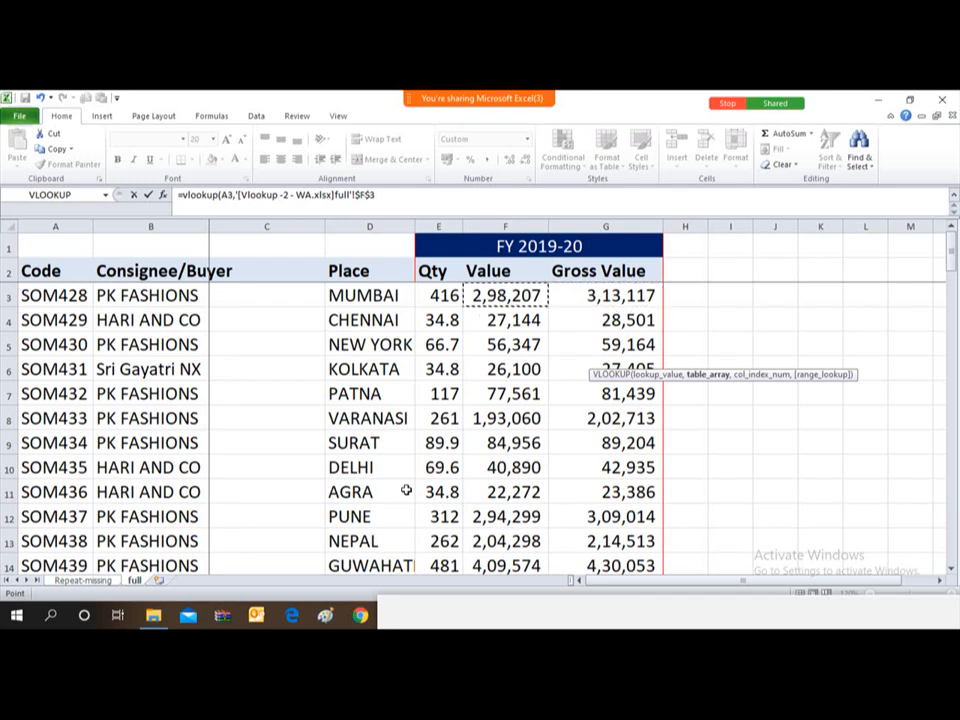
pyautogui.press('Right')
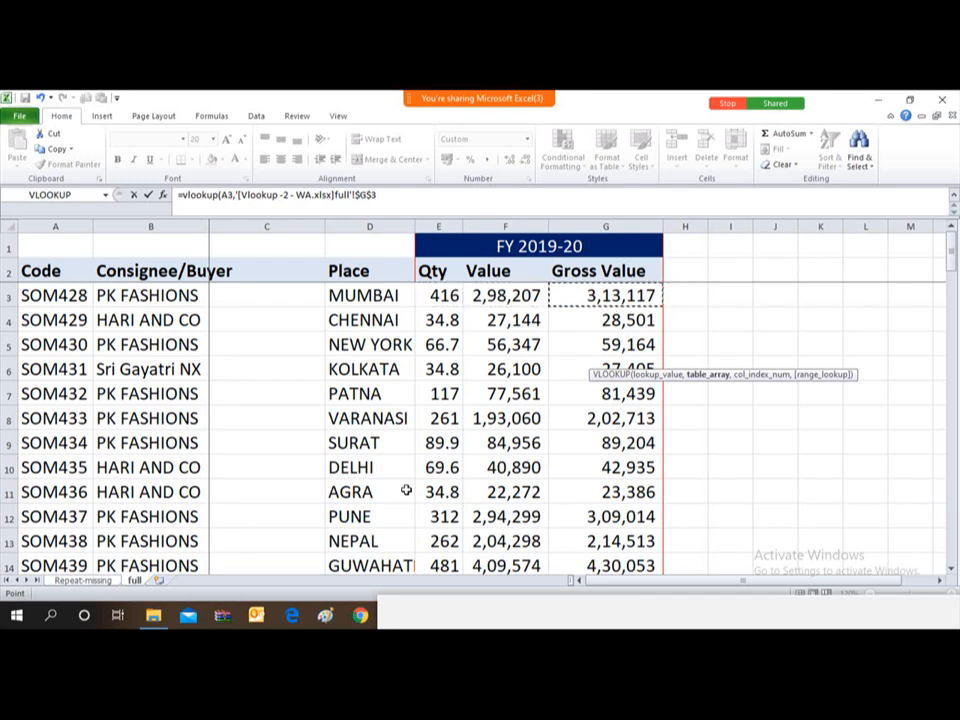
pyautogui.press('Left')
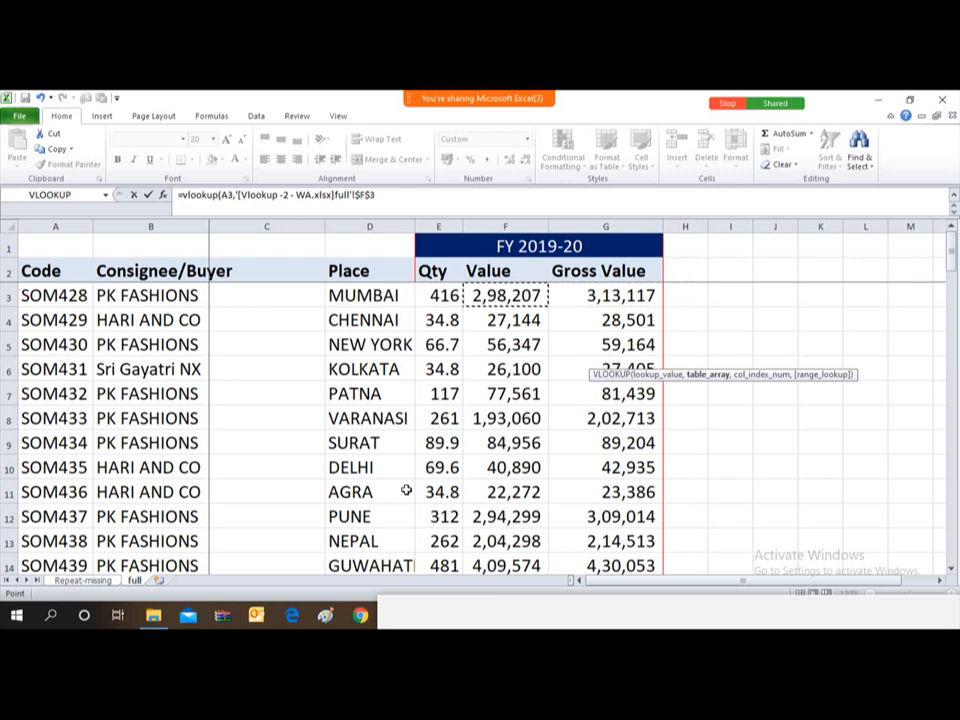
pyautogui.press('Left')
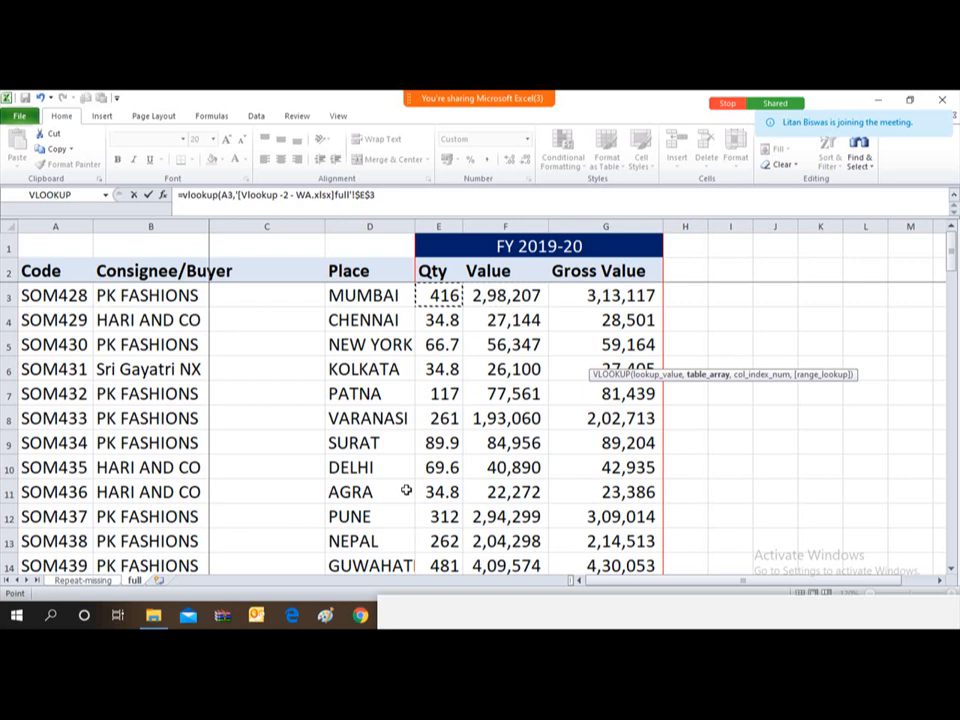
# - Set the start of the table array to cell A3, the first code on the full sheet
pyautogui.press('Left')
pyautogui.press('Left')
pyautogui.press('Left')
pyautogui.press('Left')
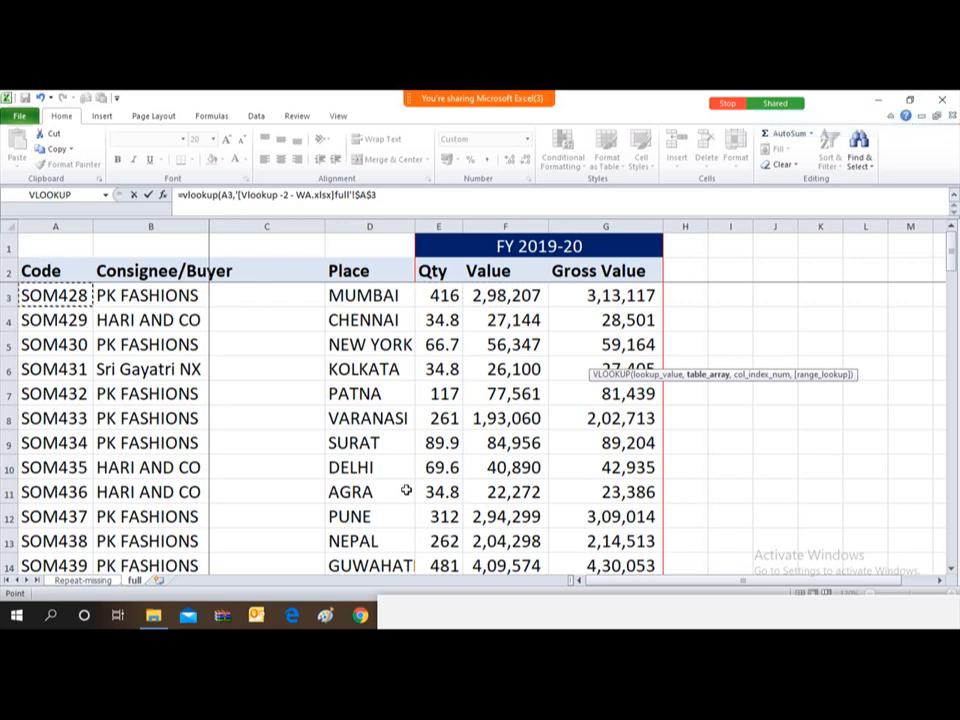
pyautogui.hotkey('shift', 'Right')
pyautogui.hotkey('shift', 'Right')
pyautogui.hotkey('shift', 'Right')
pyautogui.hotkey('shift', 'Right')
pyautogui.hotkey('shift', 'Right')
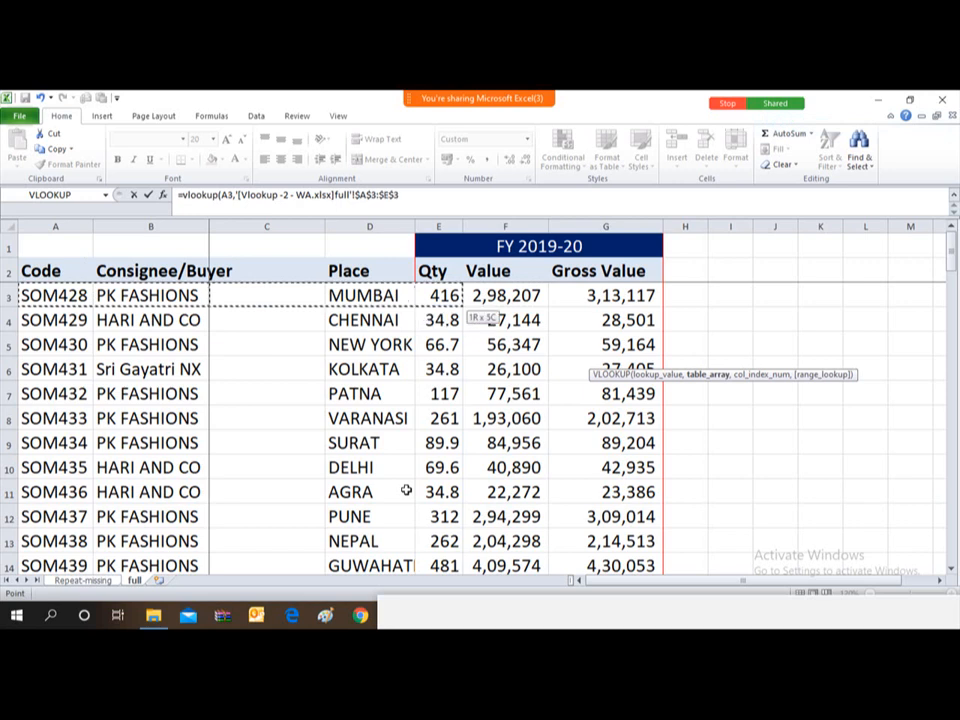
pyautogui.hotkey('shift', 'Left')
pyautogui.hotkey('shift', 'Left')
pyautogui.hotkey('shift', 'Left')
pyautogui.hotkey('shift', 'Left')
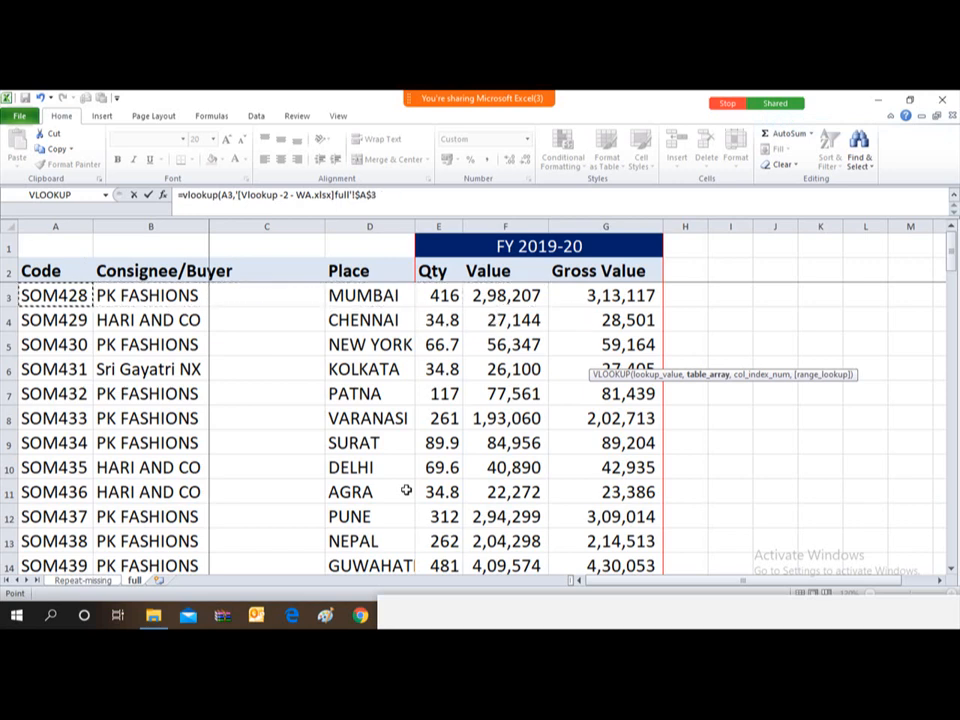
pyautogui.press('Down')
pyautogui.press('Up')
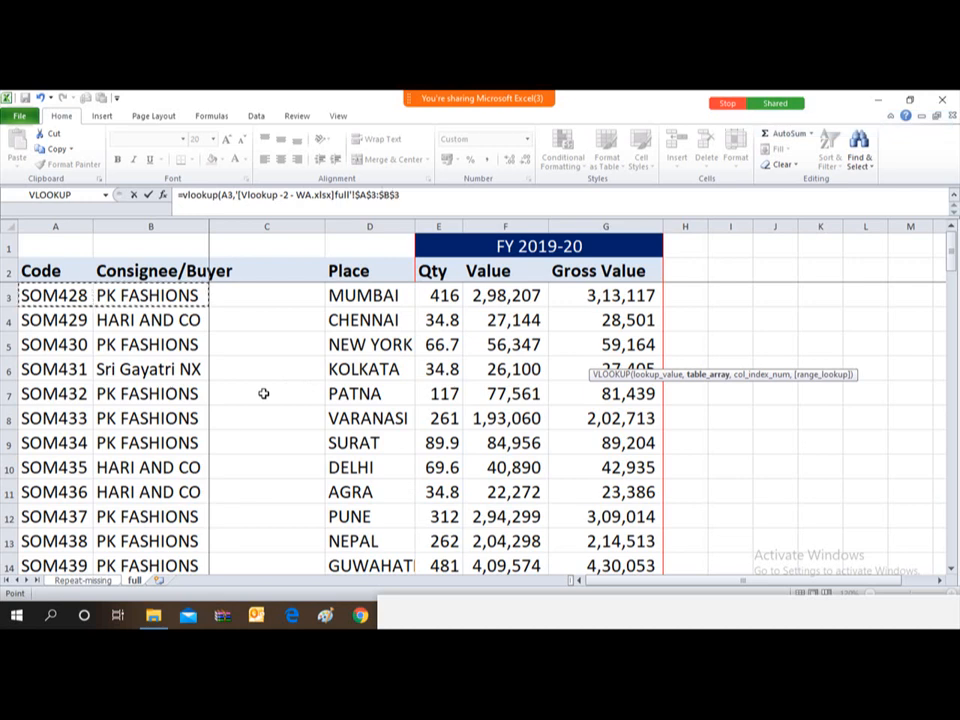
# - Extend the table array across row 3 of the full sheet from the Code column to the Qty column, A3:E3
pyautogui.hotkey('shift', 'Right')
pyautogui.hotkey('shift', 'Right')
pyautogui.hotkey('shift', 'Right')
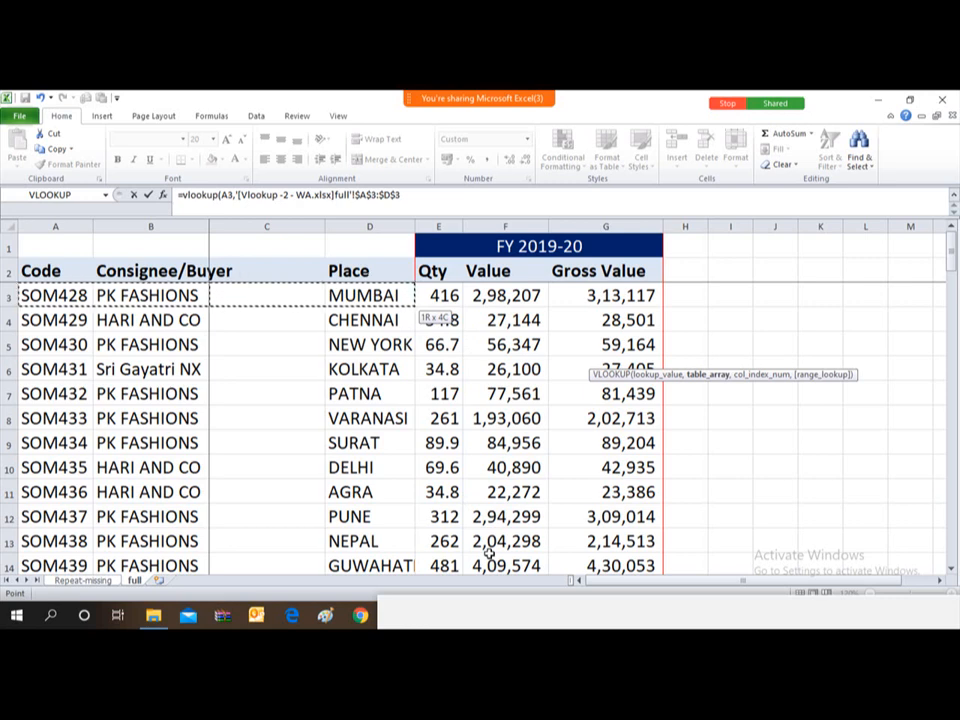
pyautogui.hotkey('shift', 'Right')
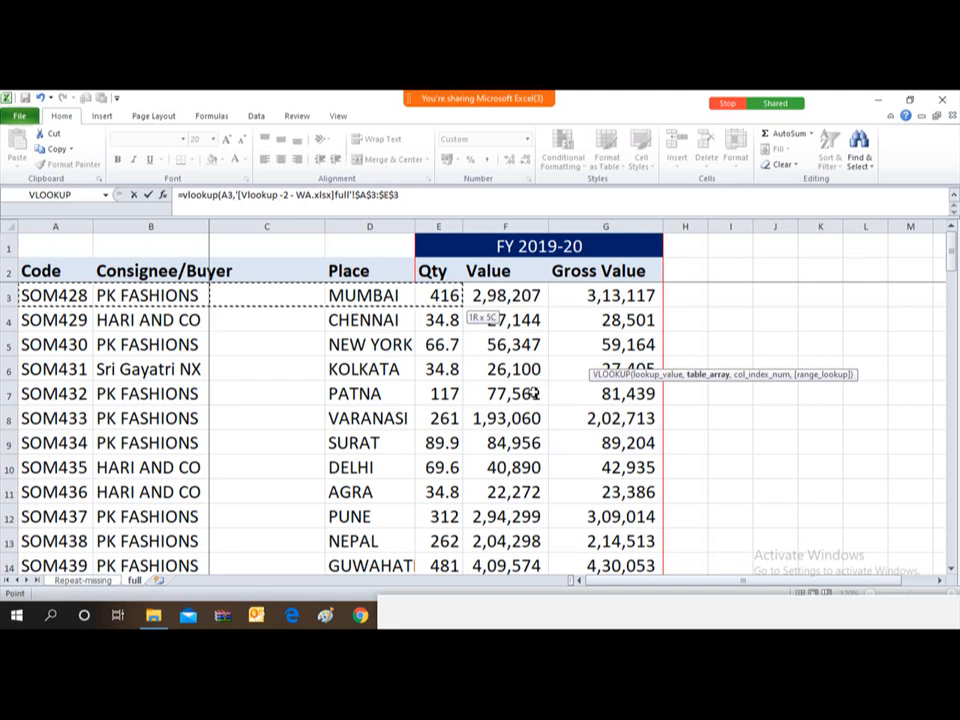
# - Open the meeting's participants list and reposition it over the empty columns beside the table
pyautogui.moveTo(425, 96)
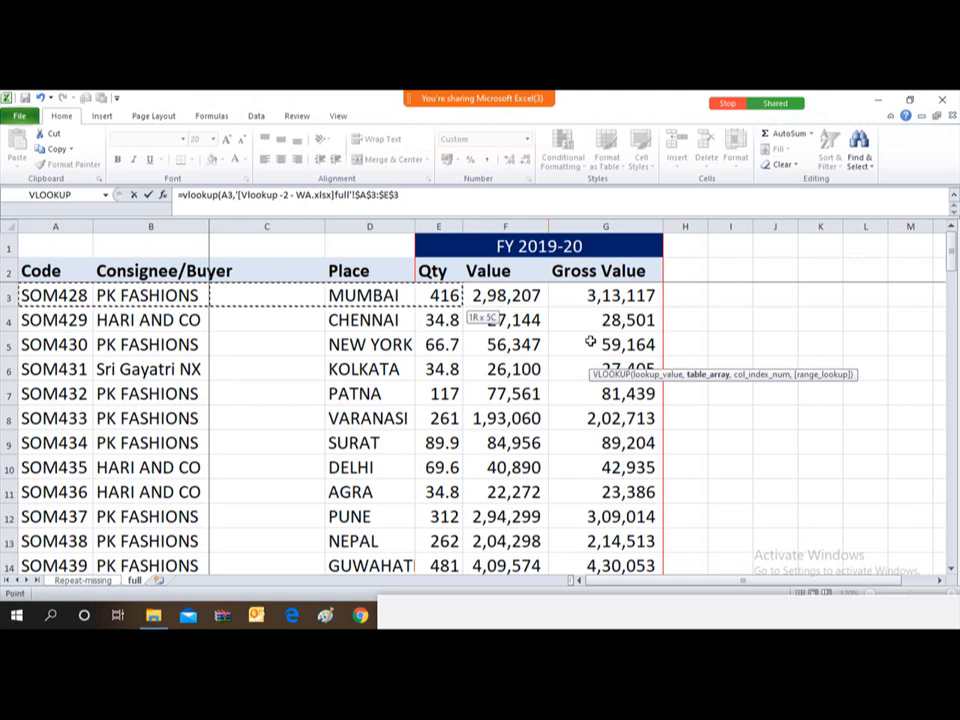
pyautogui.moveTo(527, 94)
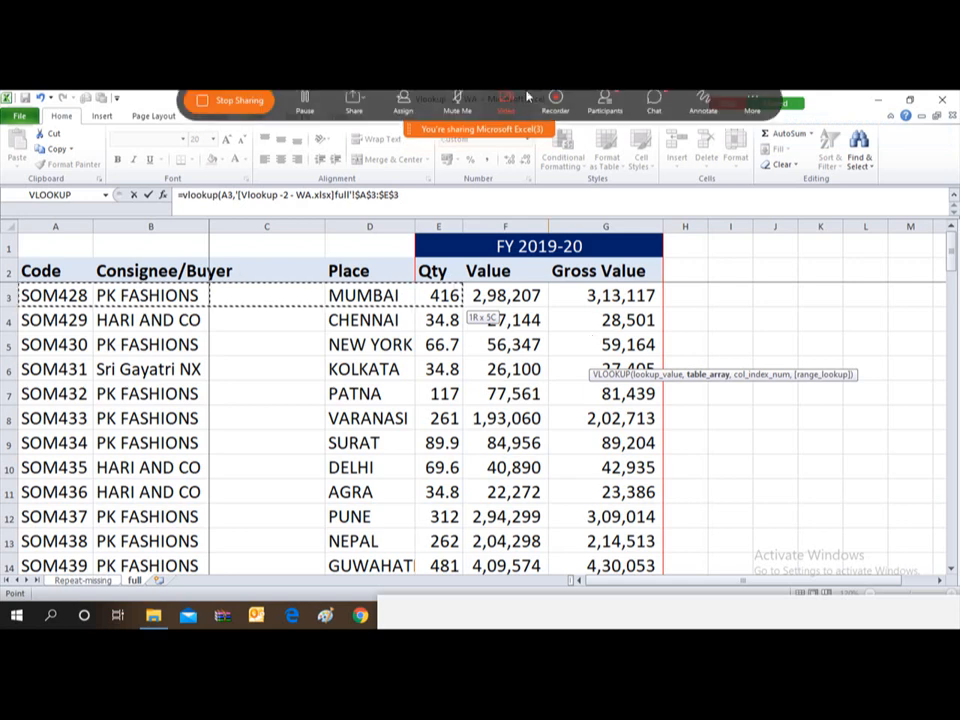
pyautogui.click(606, 112)
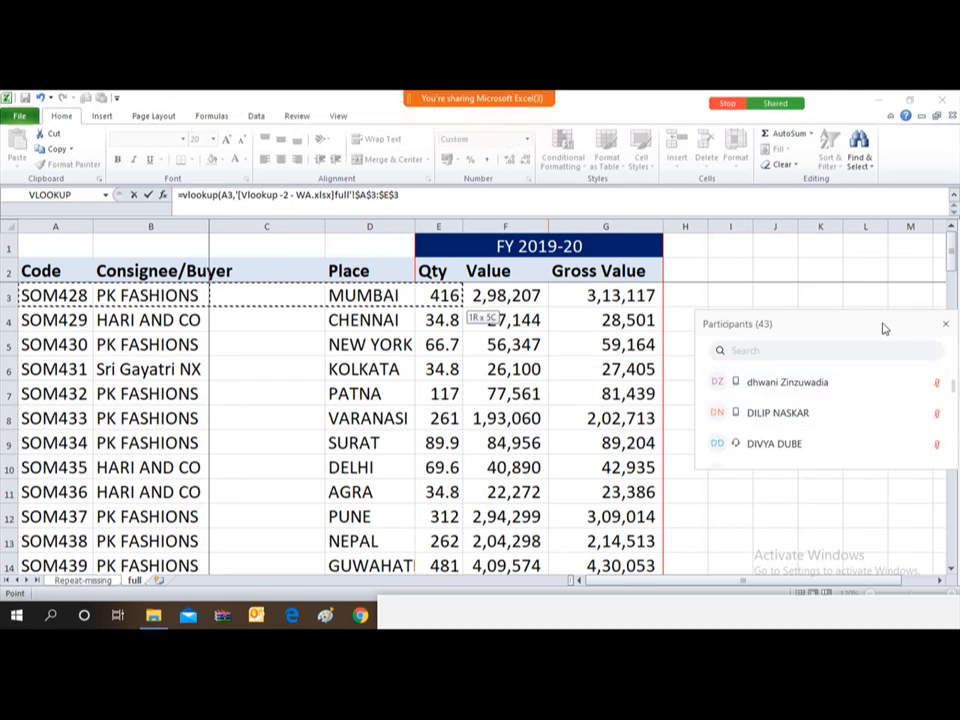
pyautogui.moveTo(883, 328); pyautogui.dragTo(888, 241)
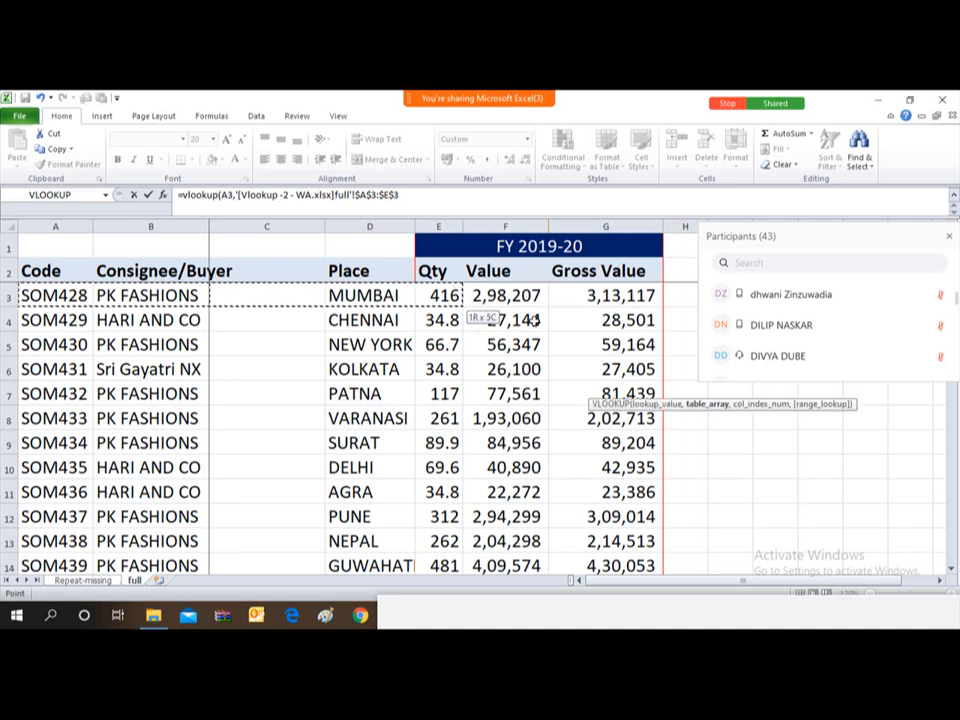
# - Extend the table array to the Gross Value column, A3:G3, and close the participants list
pyautogui.hotkey('shift', 'Right')
pyautogui.hotkey('shift', 'Right')
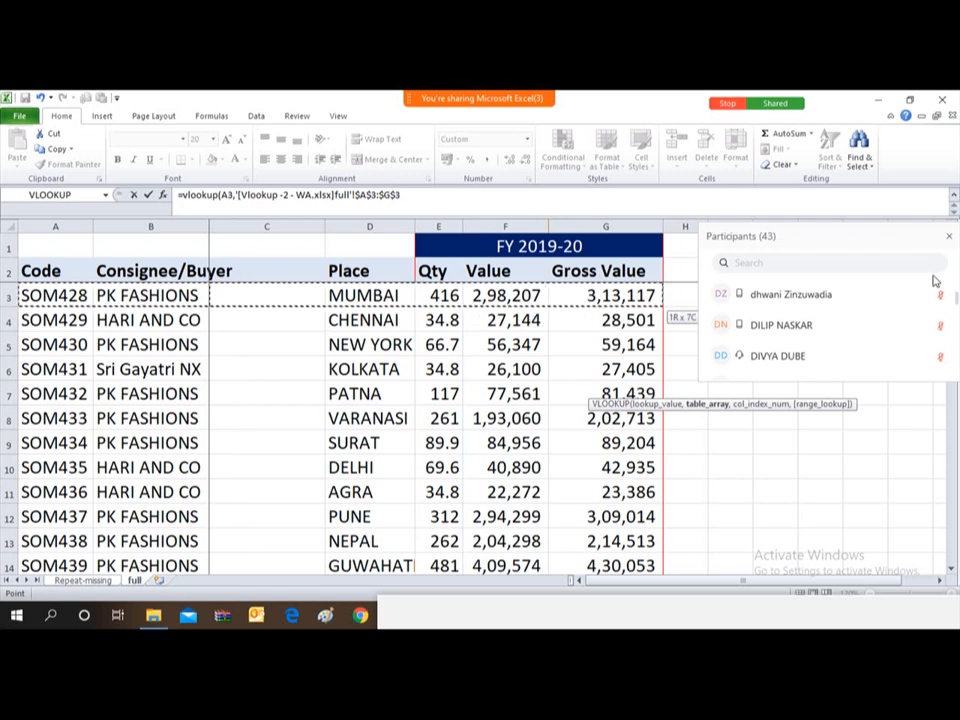
pyautogui.click(949, 236)
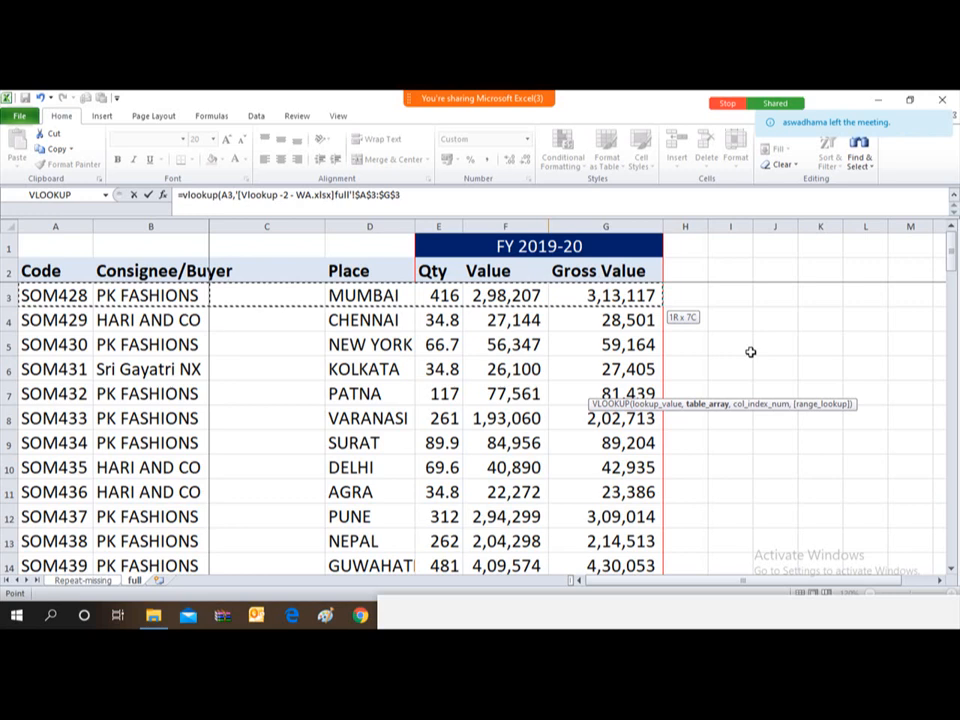
# - Extend the VLOOKUP table array down to the last code row of the full sheet, making it $A$3:$G$39
pyautogui.hotkey('shift', 'Down')
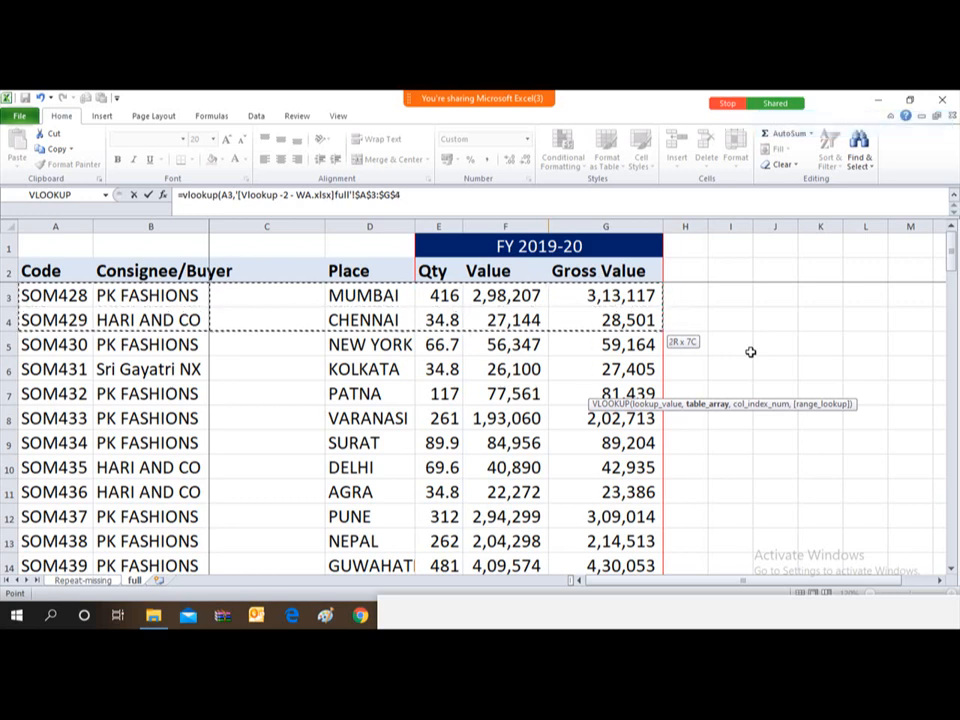
pyautogui.hotkey('shift', 'Down')
pyautogui.hotkey('shift', 'Down')
pyautogui.hotkey('shift', 'Down')
pyautogui.hotkey('shift', 'Down')
pyautogui.hotkey('shift', 'Down')
pyautogui.hotkey('shift', 'Down')
pyautogui.hotkey('shift', 'Down')
pyautogui.hotkey('shift', 'Down')
pyautogui.hotkey('shift', 'Down')
pyautogui.hotkey('shift', 'Down')
pyautogui.hotkey('shift', 'Down')
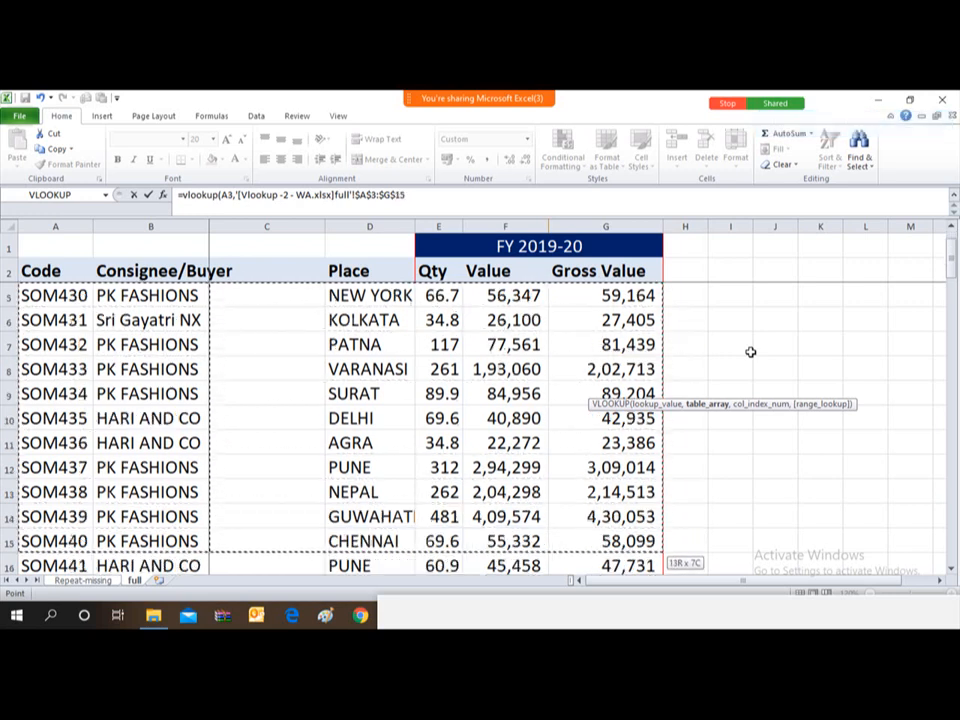
pyautogui.hotkey('shift', 'Down')
pyautogui.hotkey('shift', 'Down')
pyautogui.hotkey('shift', 'Down')
pyautogui.hotkey('shift', 'Down')
pyautogui.hotkey('shift', 'Down')
pyautogui.hotkey('shift', 'Down')
pyautogui.hotkey('shift', 'Down')
pyautogui.hotkey('shift', 'Down')
pyautogui.hotkey('shift', 'Down')
pyautogui.hotkey('shift', 'Down')
pyautogui.hotkey('shift', 'Down')
pyautogui.hotkey('shift', 'Down')
pyautogui.hotkey('shift', 'Down')
pyautogui.hotkey('shift', 'Down')
pyautogui.hotkey('shift', 'Down')
pyautogui.hotkey('shift', 'Down')
pyautogui.hotkey('shift', 'Down')
pyautogui.hotkey('shift', 'Down')
pyautogui.hotkey('shift', 'Down')
pyautogui.hotkey('shift', 'Down')
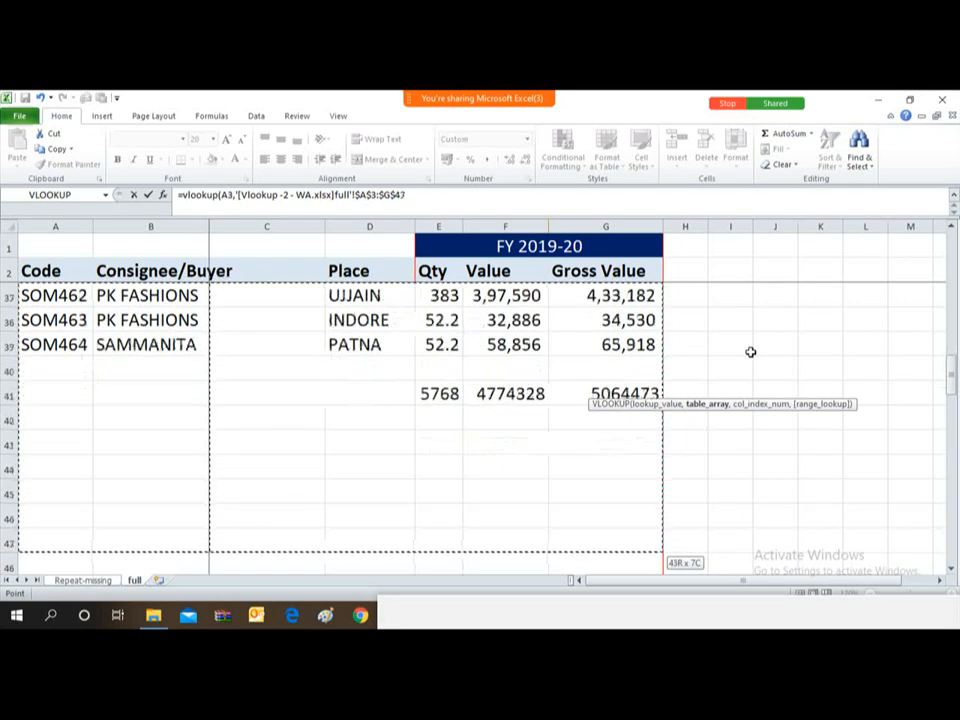
pyautogui.hotkey('shift', 'Up')
pyautogui.hotkey('shift', 'Up')
pyautogui.hotkey('shift', 'Up')
pyautogui.hotkey('shift', 'Up')
pyautogui.hotkey('shift', 'Up')
pyautogui.hotkey('shift', 'Up')
pyautogui.hotkey('shift', 'Up')
pyautogui.hotkey('shift', 'Up')
pyautogui.hotkey('shift', 'Up')
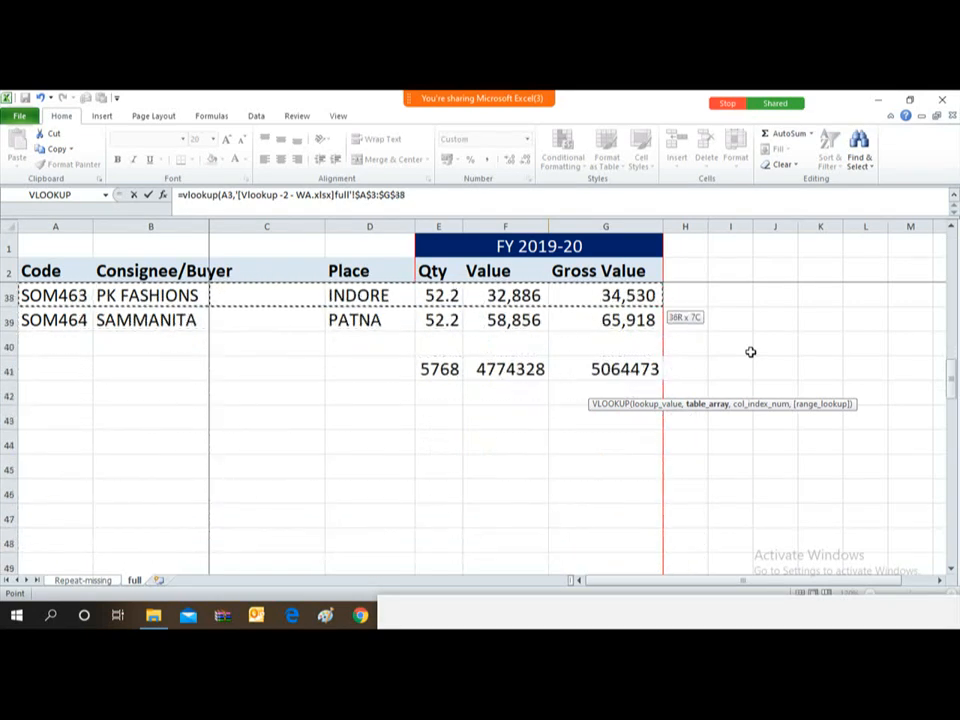
pyautogui.hotkey('shift', 'Down')
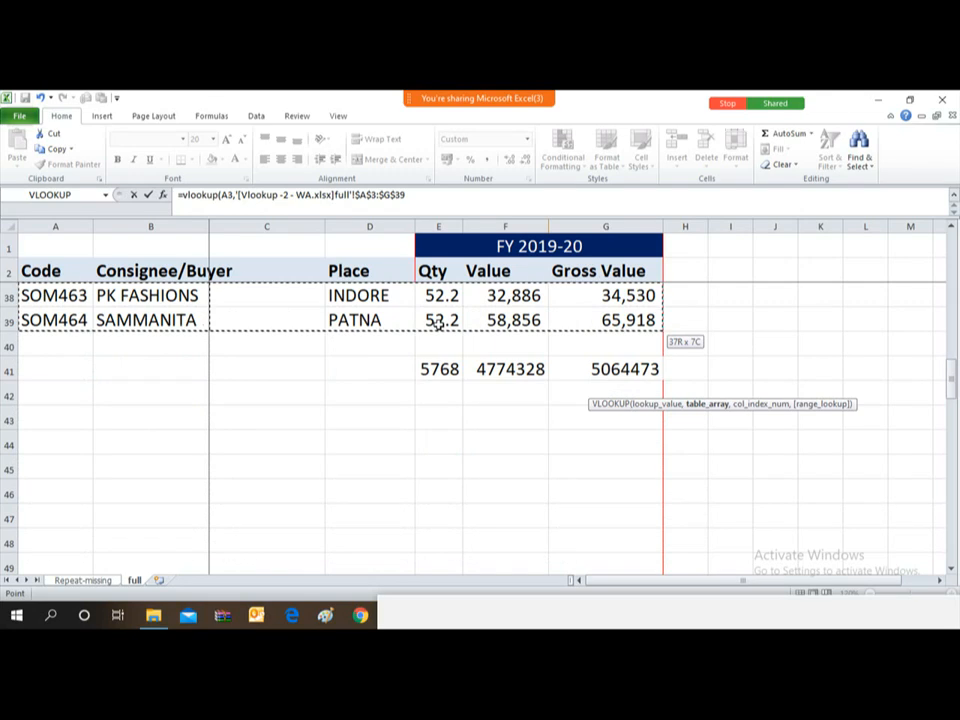
# - Complete the FY 2019-20 Qty formula in G3 with column index 5 and range lookup 0 for an exact match
pyautogui.write(',5,')
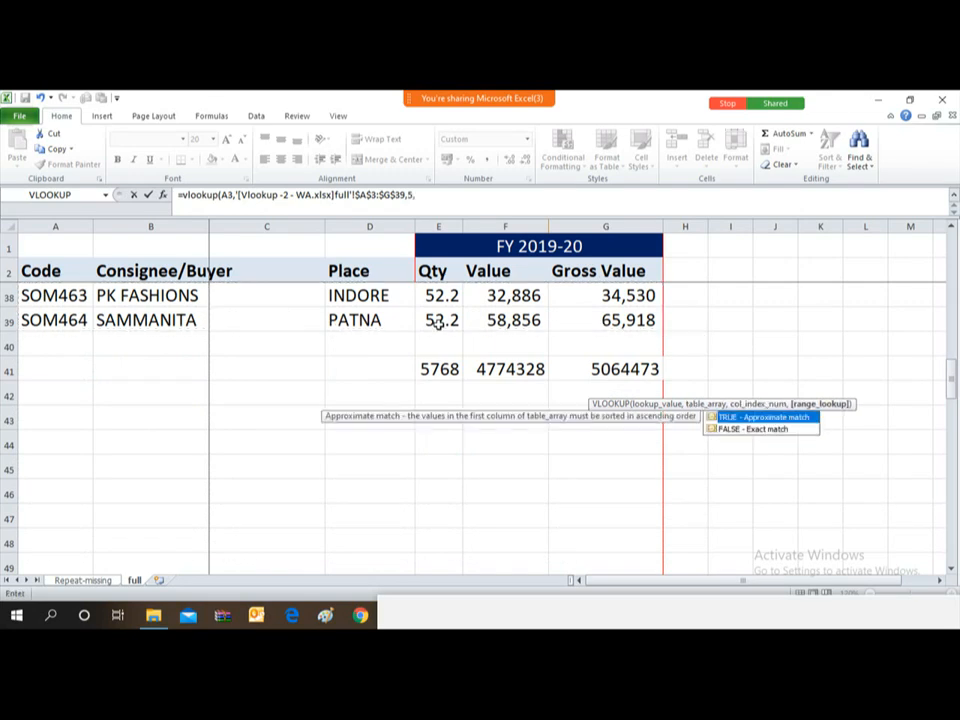
pyautogui.write('0)')
pyautogui.press('Return')
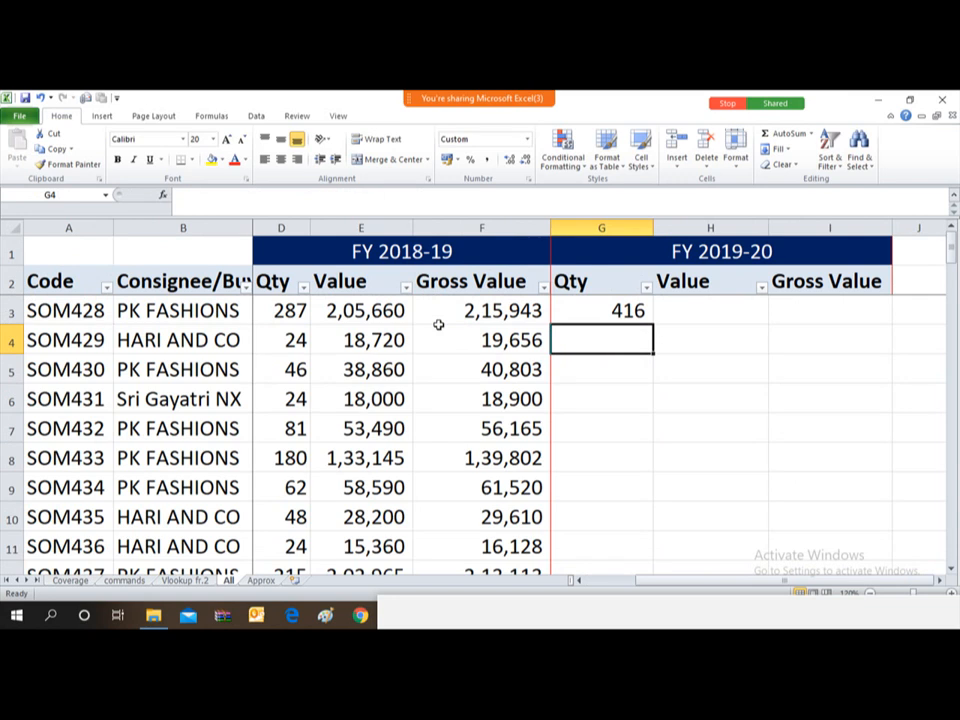
# - Lock only the column of the lookup value in the G3 formula so it reads $A3
pyautogui.click(596, 311)
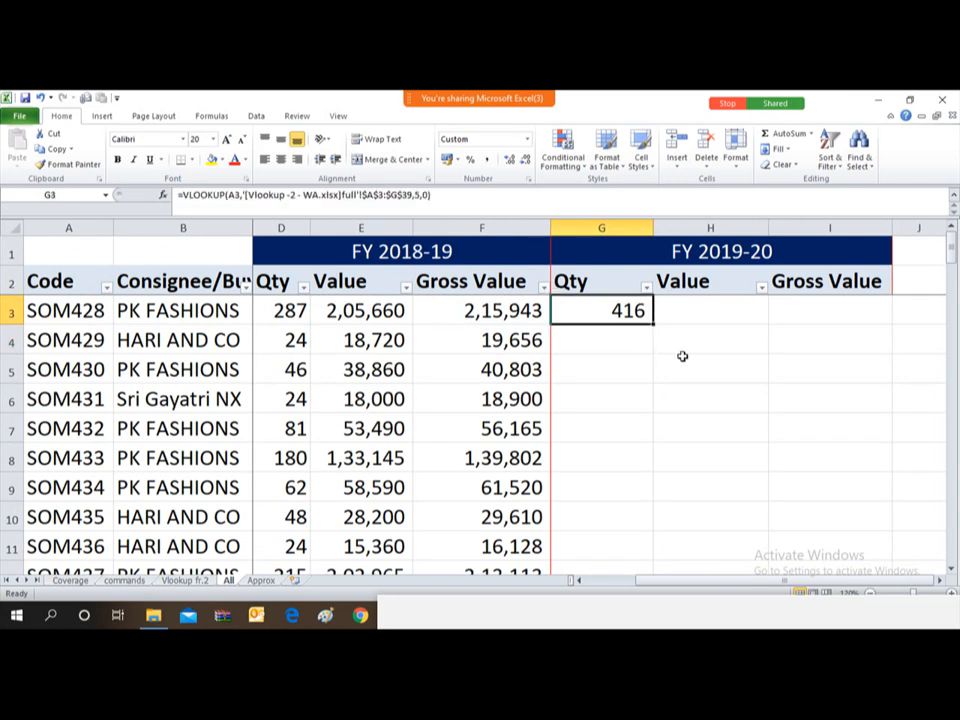
pyautogui.click(55, 304)
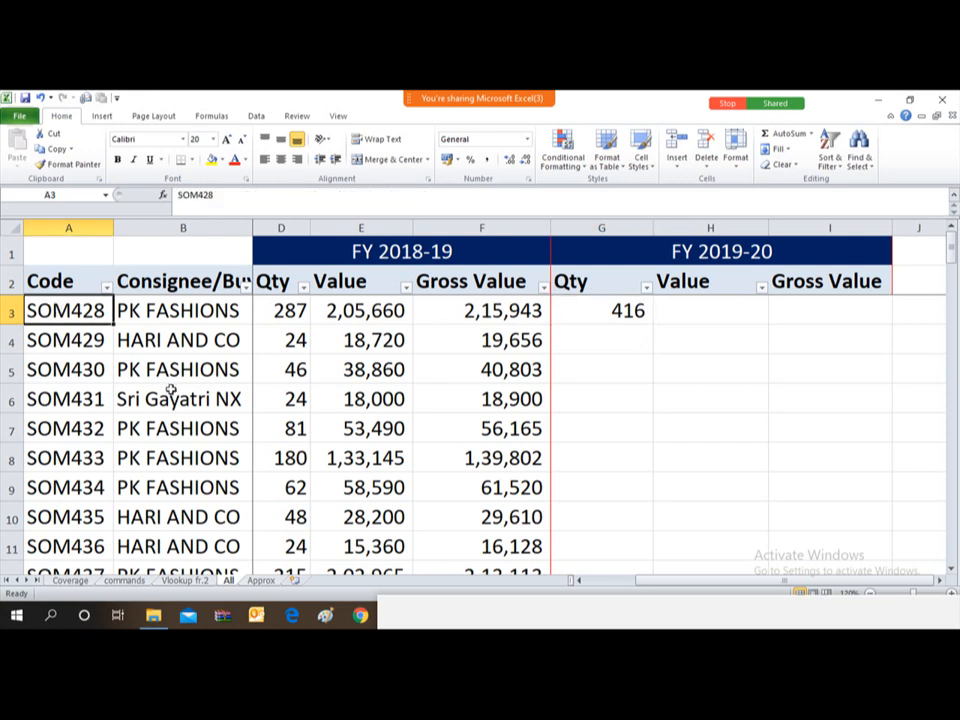
pyautogui.click(609, 310)
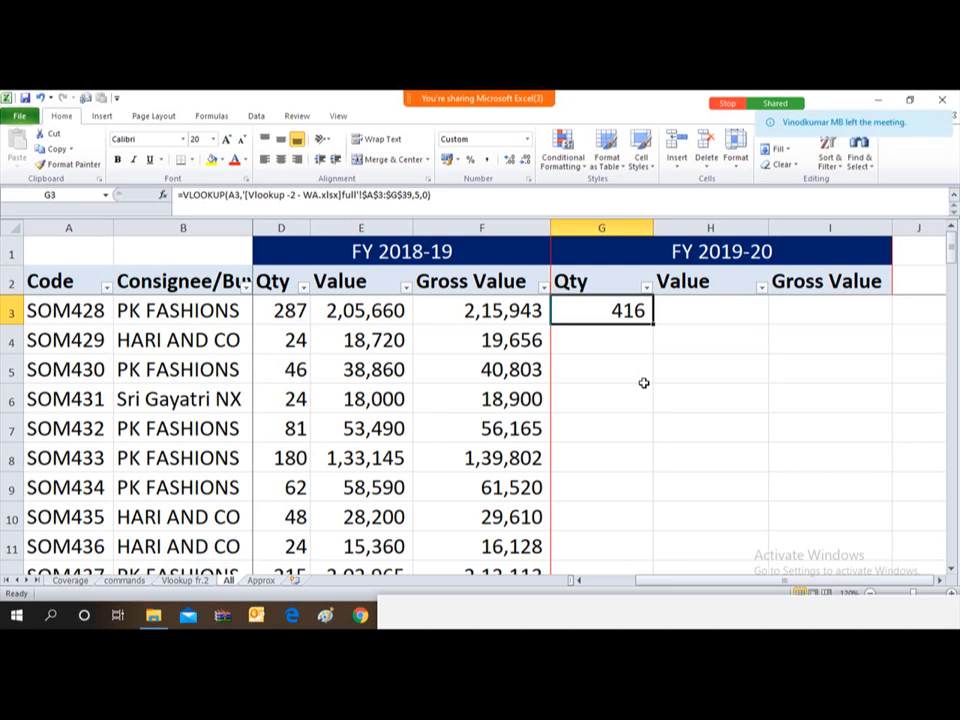
pyautogui.press('F2')
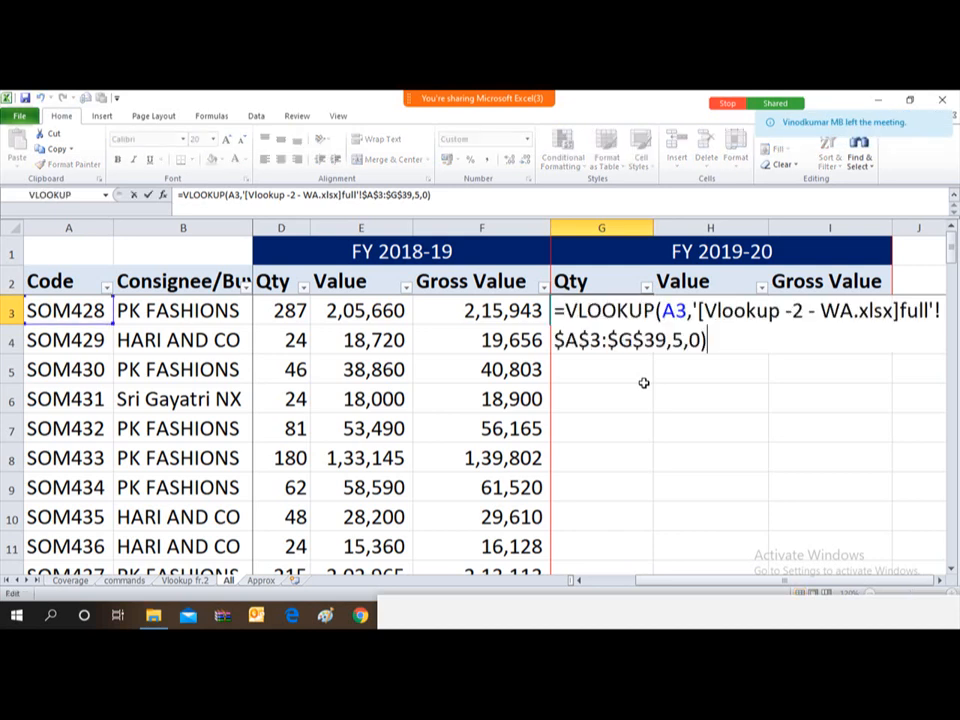
pyautogui.click(676, 311)
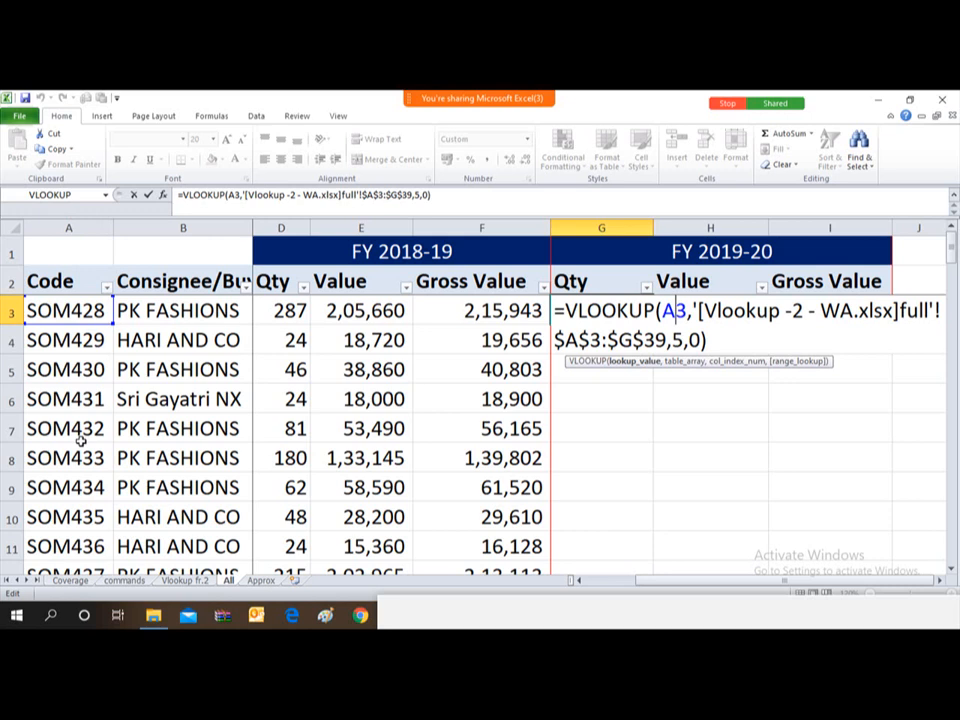
pyautogui.press('F4')
pyautogui.press('F4')
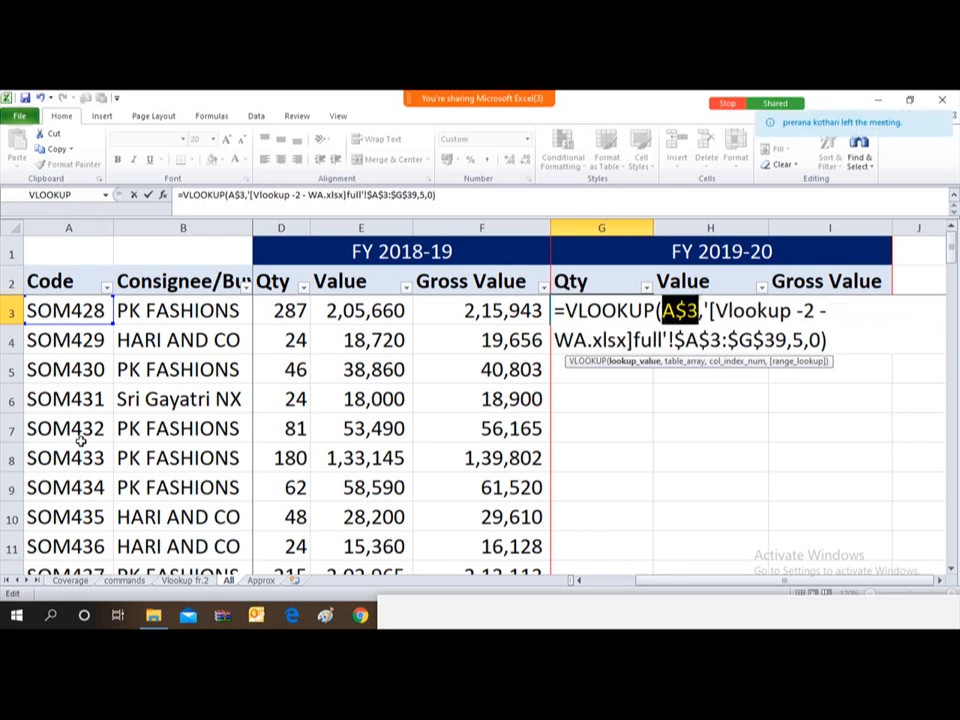
pyautogui.press('F4')
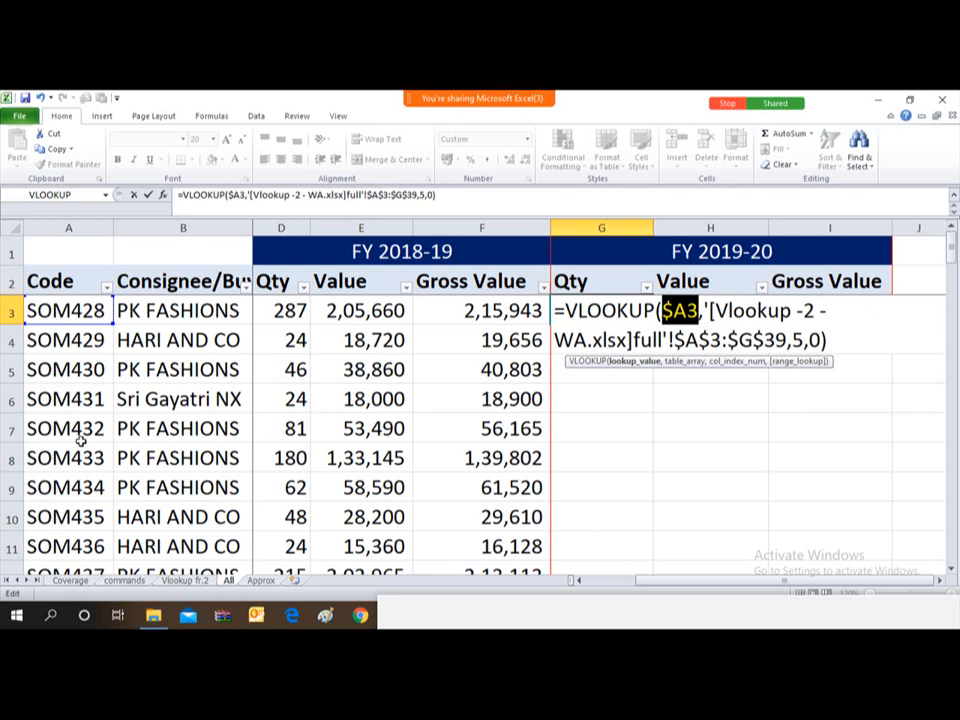
pyautogui.press('Return')
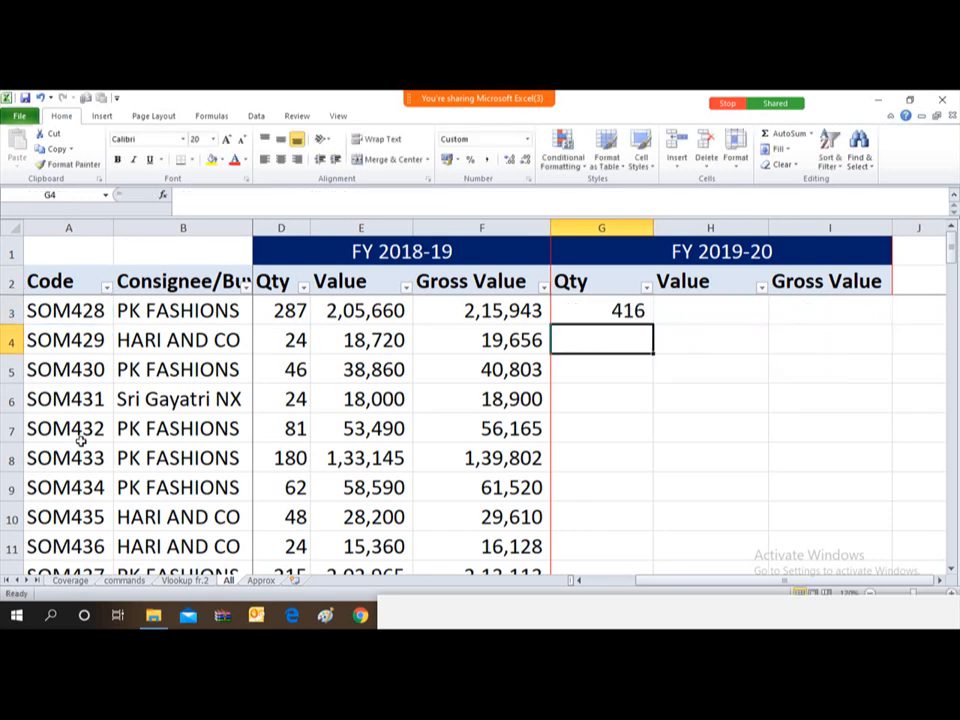
# - Fill the Qty formula from G3 across to the Value and Gross Value cells, H3 and I3
pyautogui.press('Up')
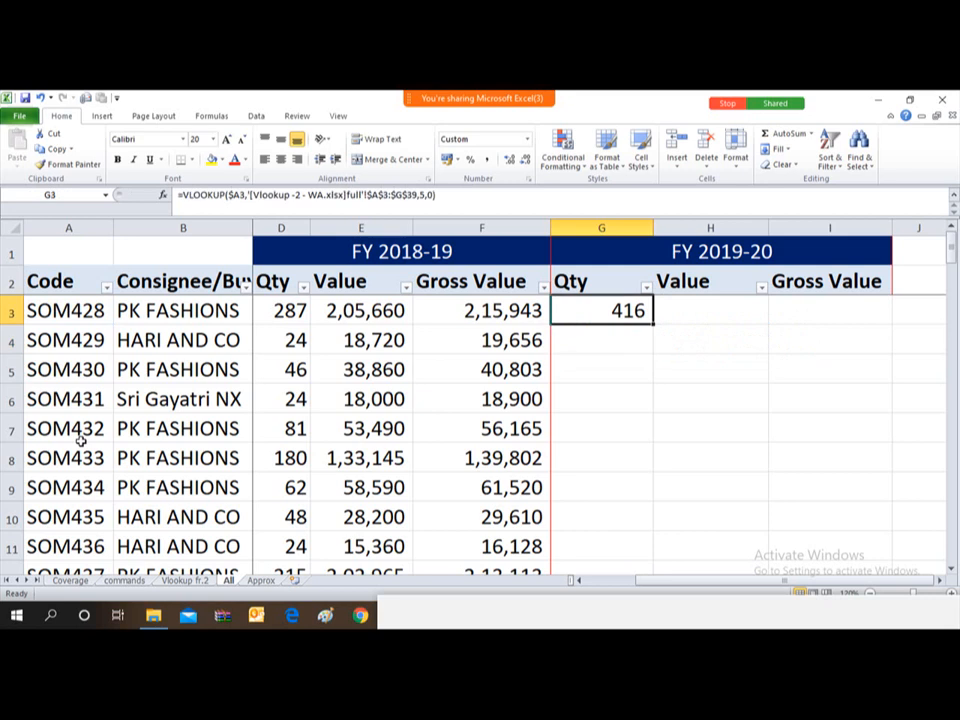
pyautogui.hotkey('shift', 'Right')
pyautogui.hotkey('shift', 'Right')
pyautogui.hotkey('ctrl', 'r')
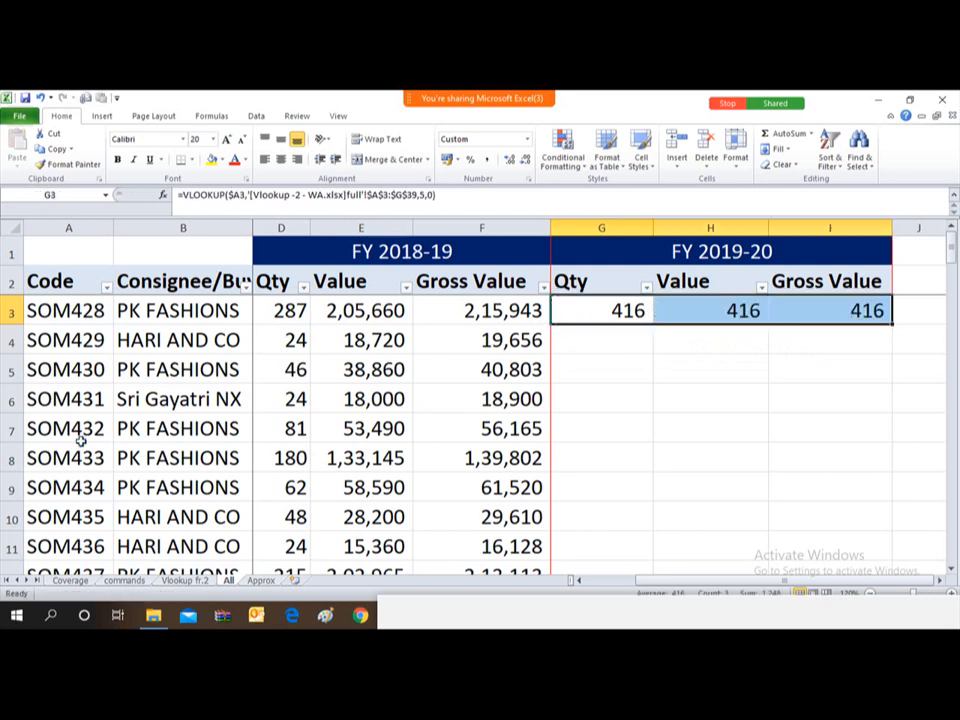
pyautogui.hotkey('shift', 'Left')
pyautogui.hotkey('shift', 'Left')
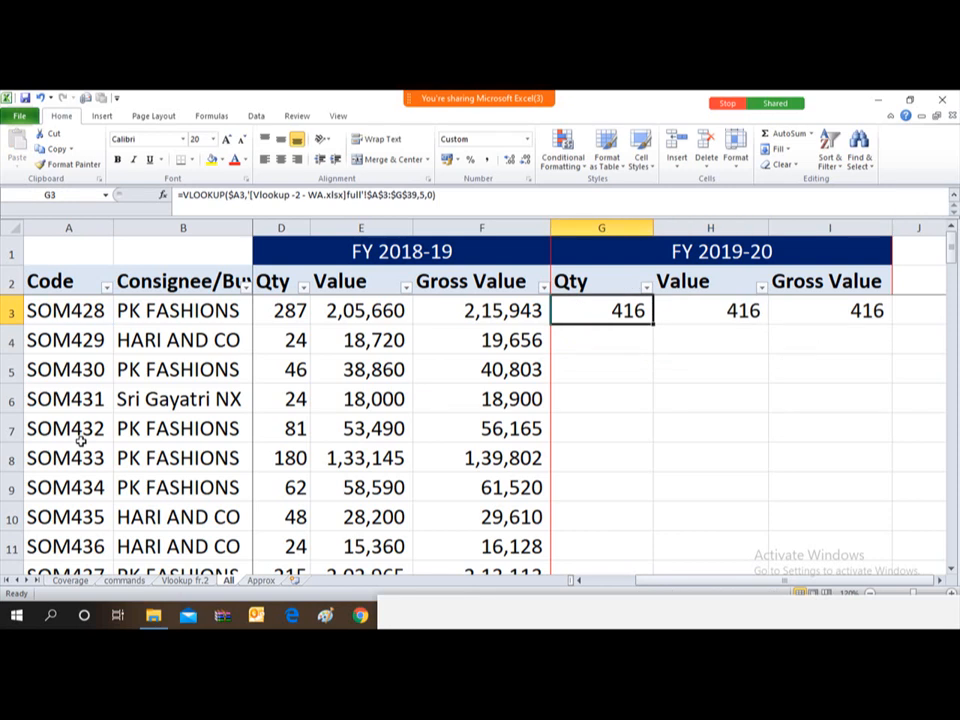
# - Set the column index to 6 in the FY 2019-20 Value formula in H3
pyautogui.press('Right')
pyautogui.press('Right')
pyautogui.press('Left')
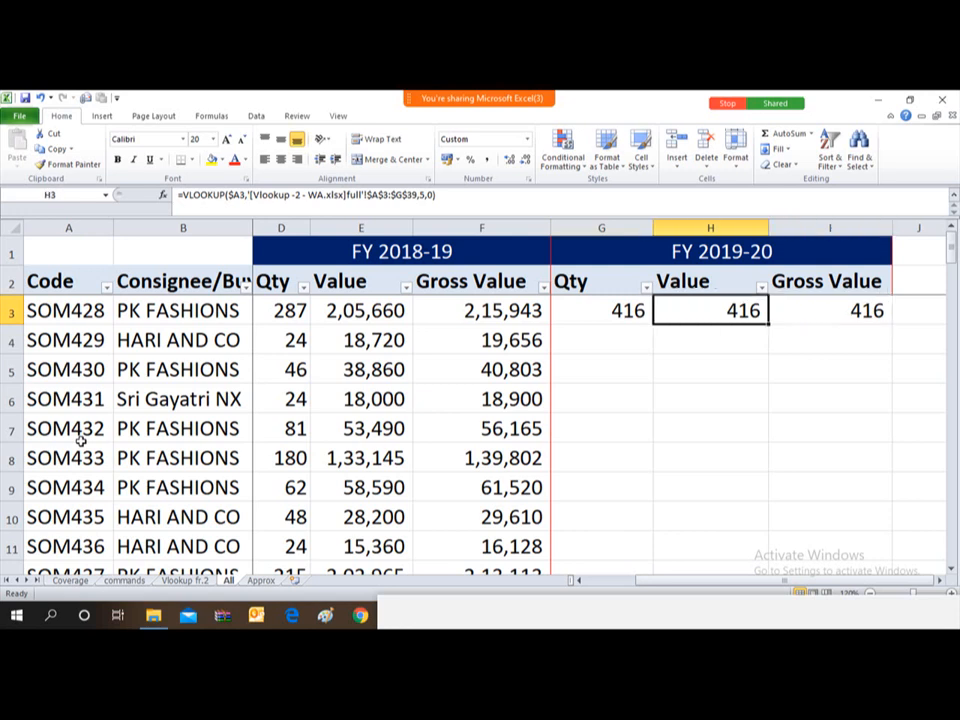
pyautogui.press('F2')
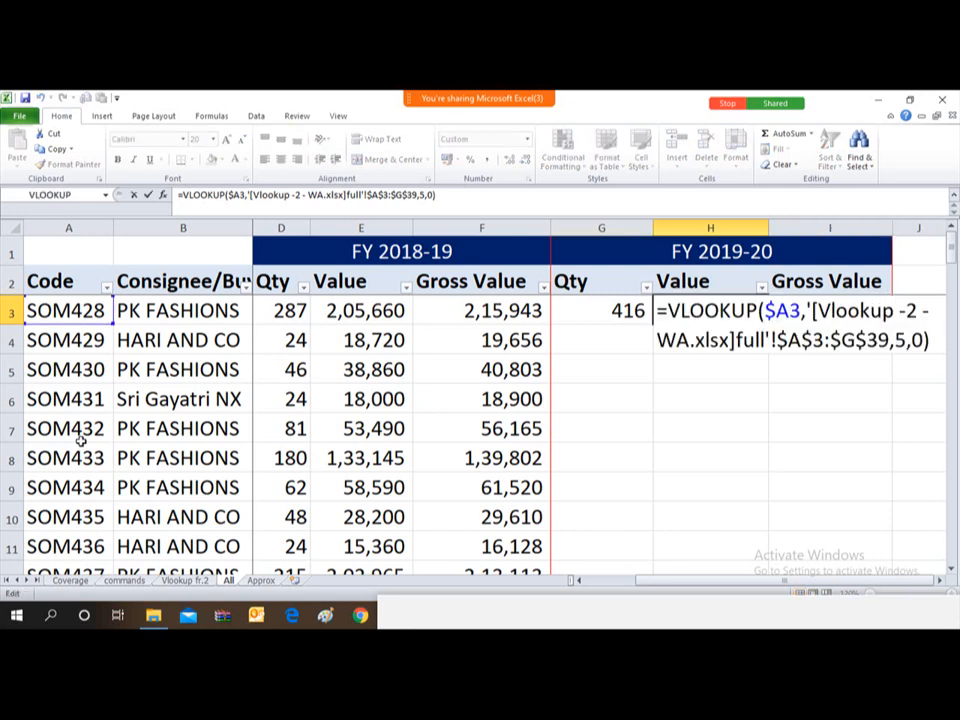
pyautogui.press('Left')
pyautogui.press('Left')
pyautogui.press('Left')
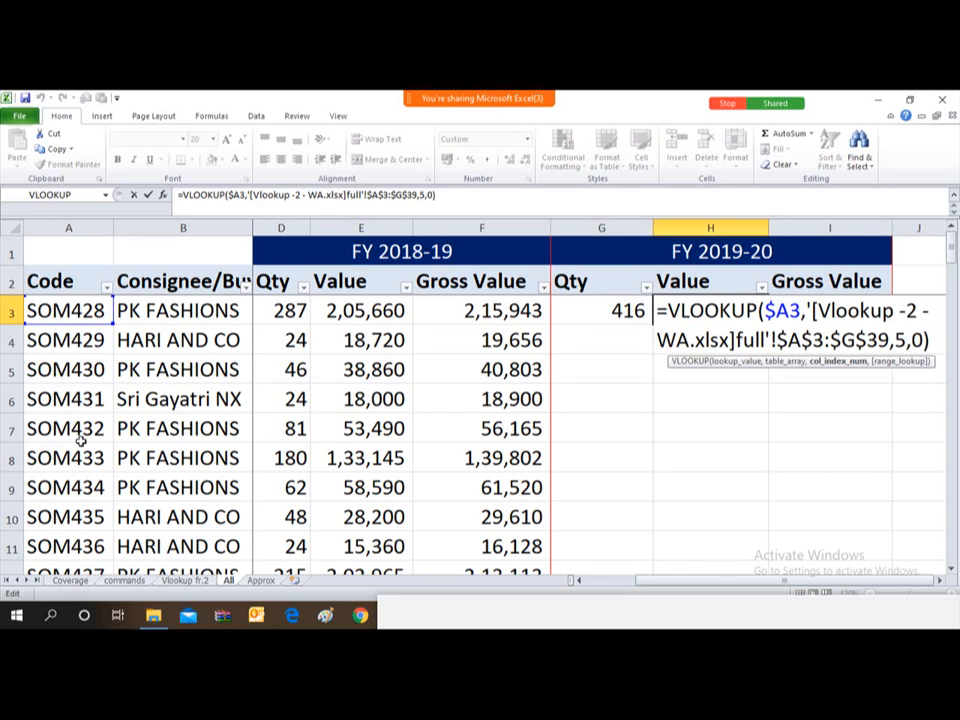
pyautogui.press('BackSpace')
pyautogui.write('6')
pyautogui.press('Return')
# - Set the column index to 7 in the FY 2019-20 Gross Value formula in I3
pyautogui.press('Up')
pyautogui.press('Right')
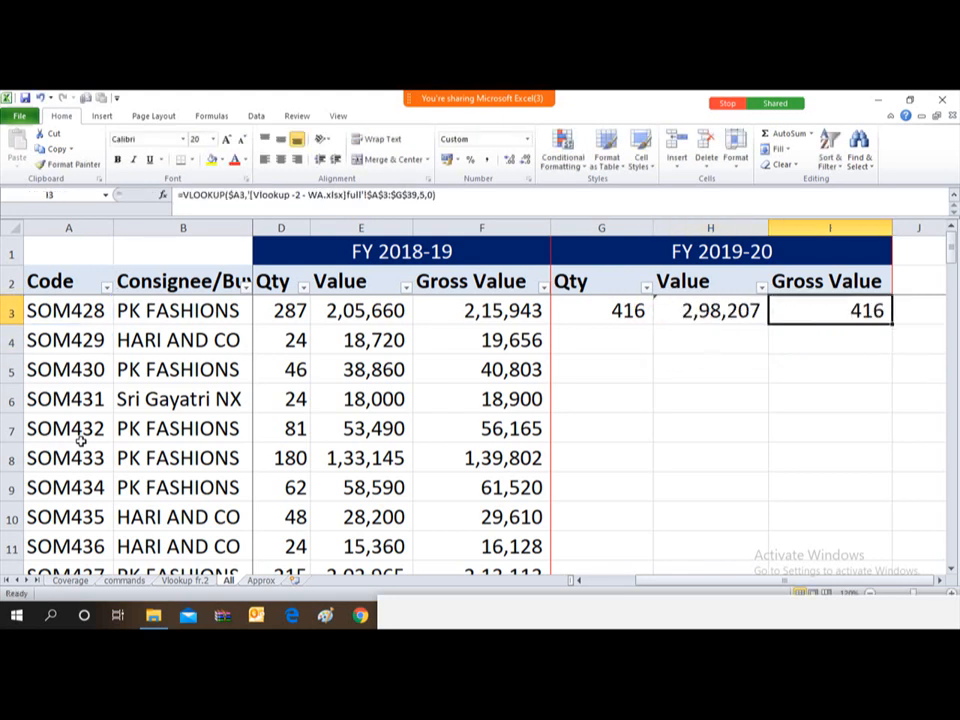
pyautogui.press('F2')
pyautogui.press('Left')
pyautogui.press('Left')
pyautogui.press('Left')
pyautogui.press('BackSpace')
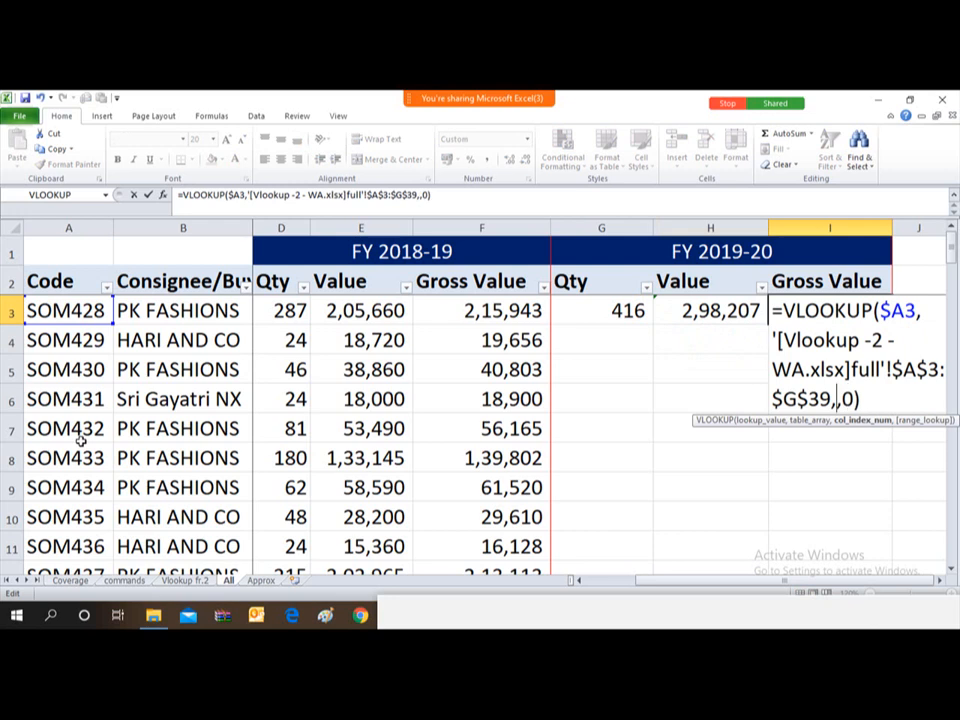
pyautogui.write('7')
pyautogui.press('Return')
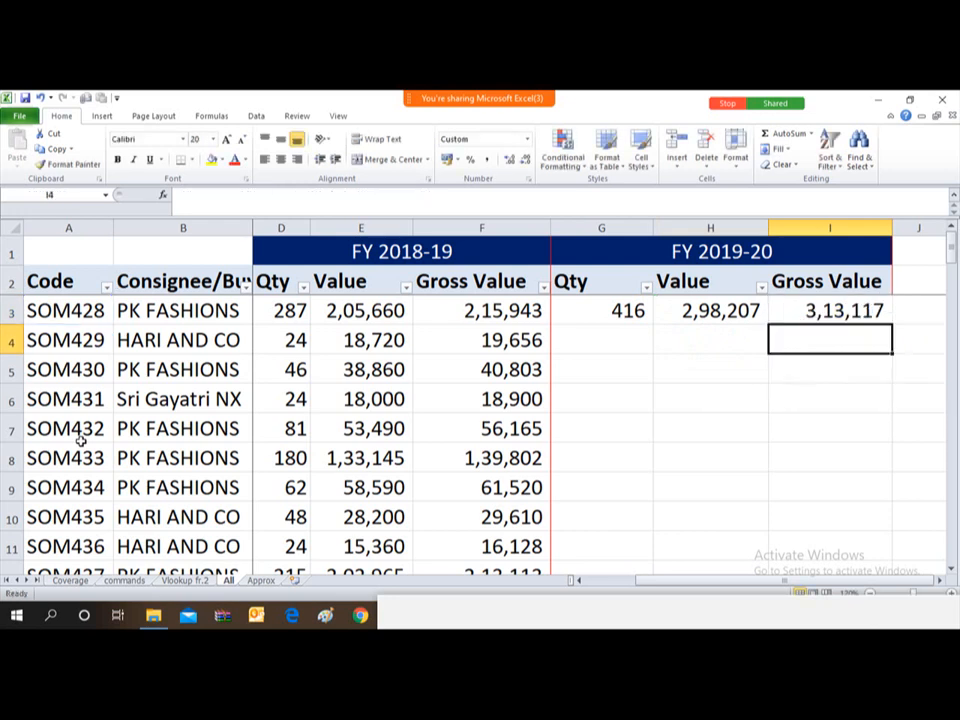
# - Copy the three formulas in G3:I3 and go to G39, the Qty cell in the last code row
pyautogui.press('Up')
pyautogui.press('Left')
pyautogui.press('Left')
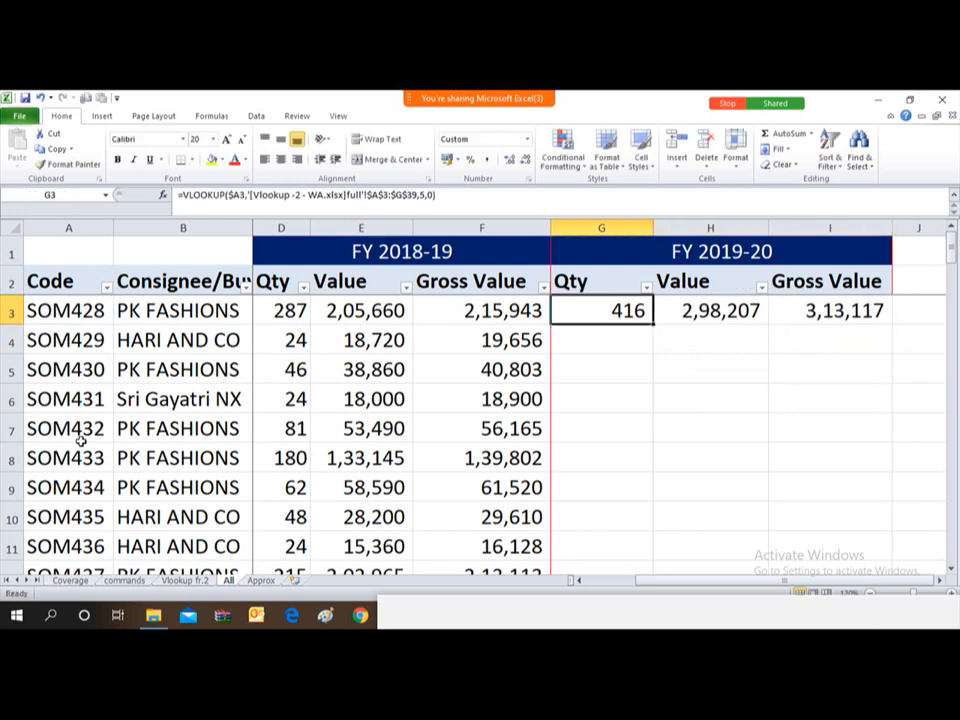
pyautogui.hotkey('shift', 'Right')
pyautogui.hotkey('shift', 'Right')
pyautogui.hotkey('ctrl', 'c')
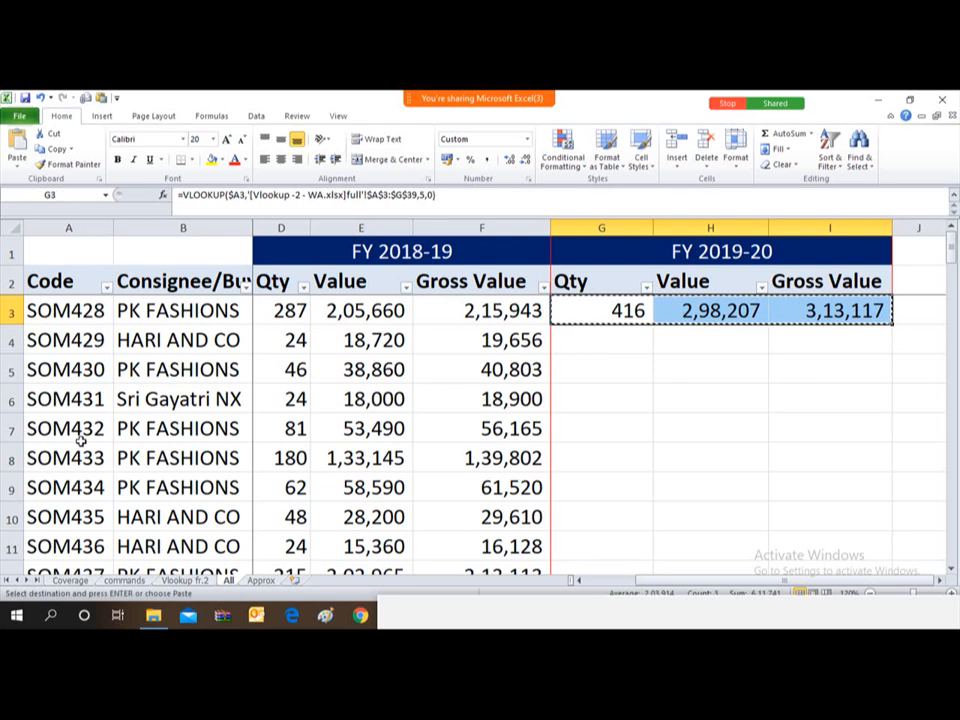
pyautogui.press('Left')
pyautogui.hotkey('ctrl', 'Down')
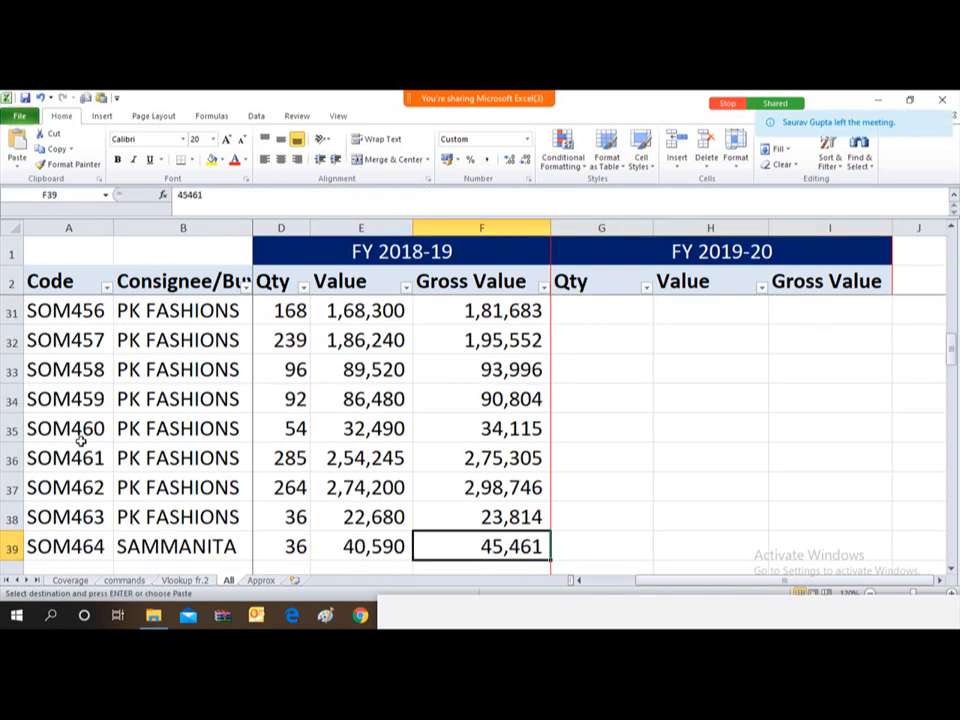
pyautogui.press('Right')
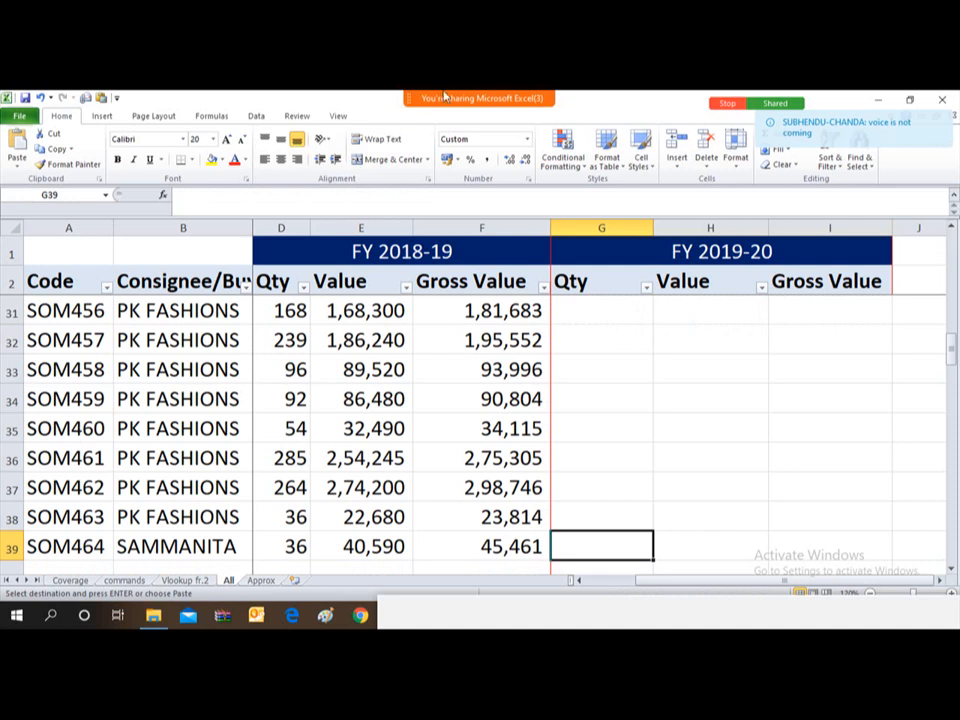
# - Switch to the Webex meeting window, check the chat, and mute the participant whose microphone is on
pyautogui.moveTo(468, 93)
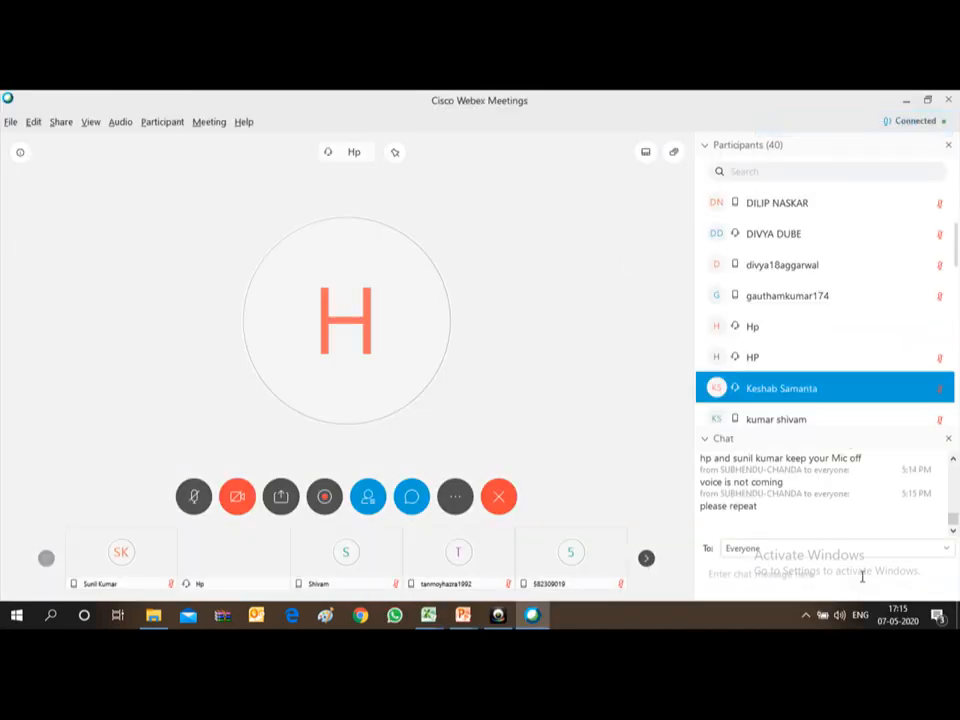
pyautogui.click(729, 572)
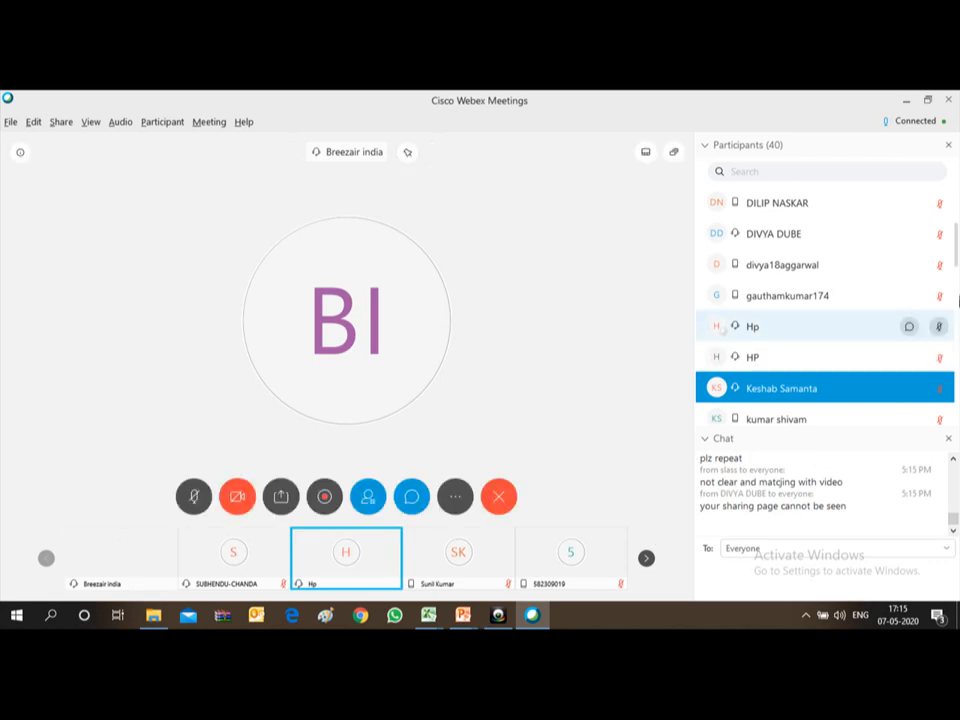
pyautogui.click(940, 327)
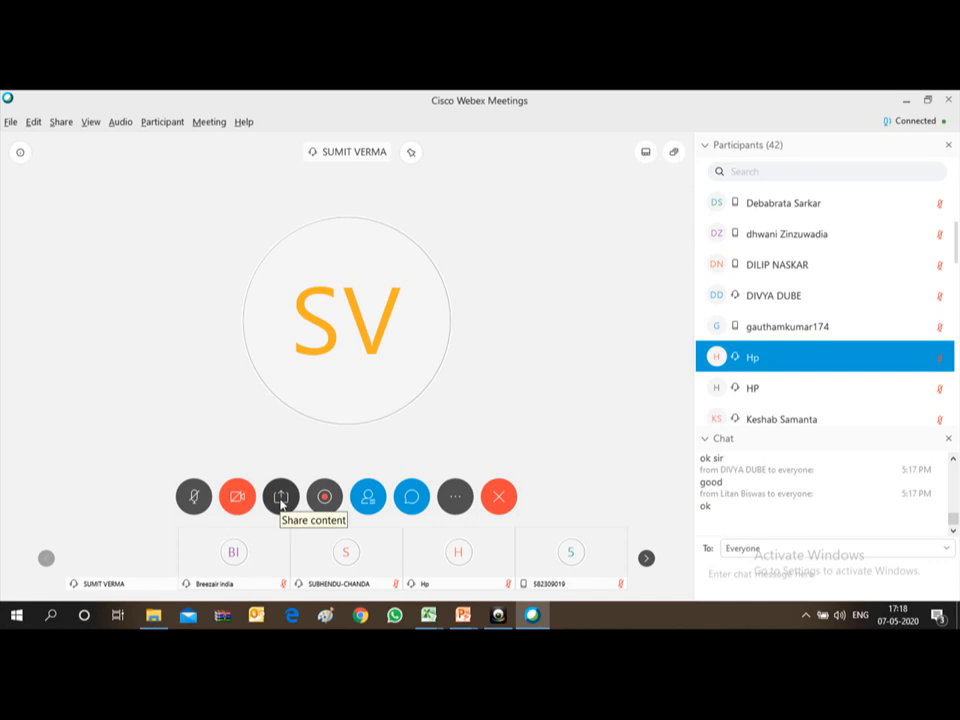
# - Share the Microsoft Excel application with the meeting again
pyautogui.click(281, 497)
pyautogui.moveTo(310, 300)
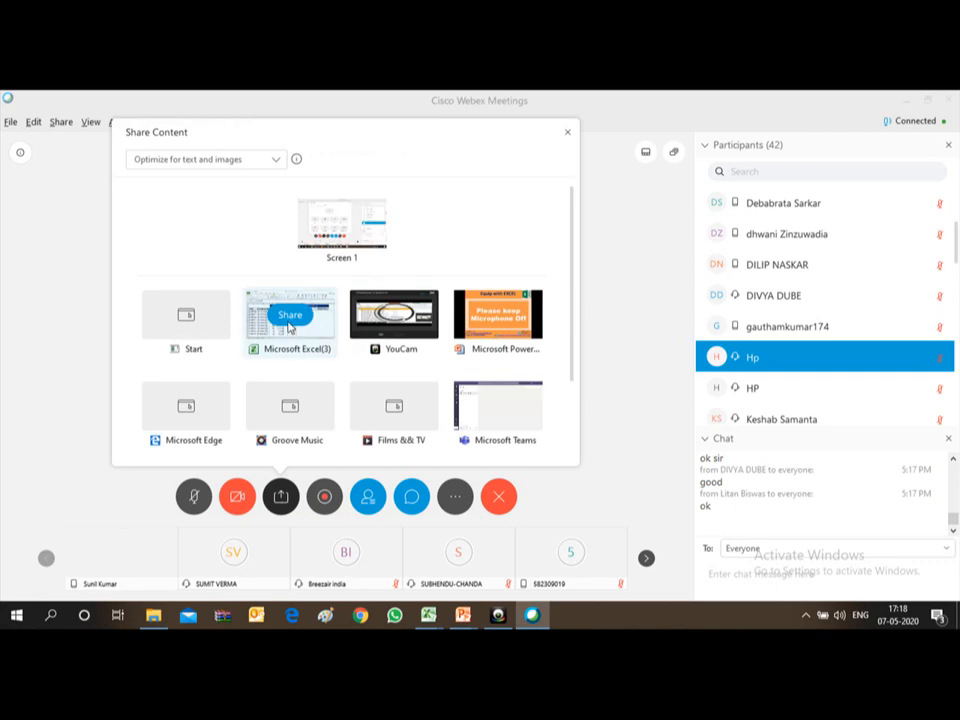
pyautogui.click(290, 316)
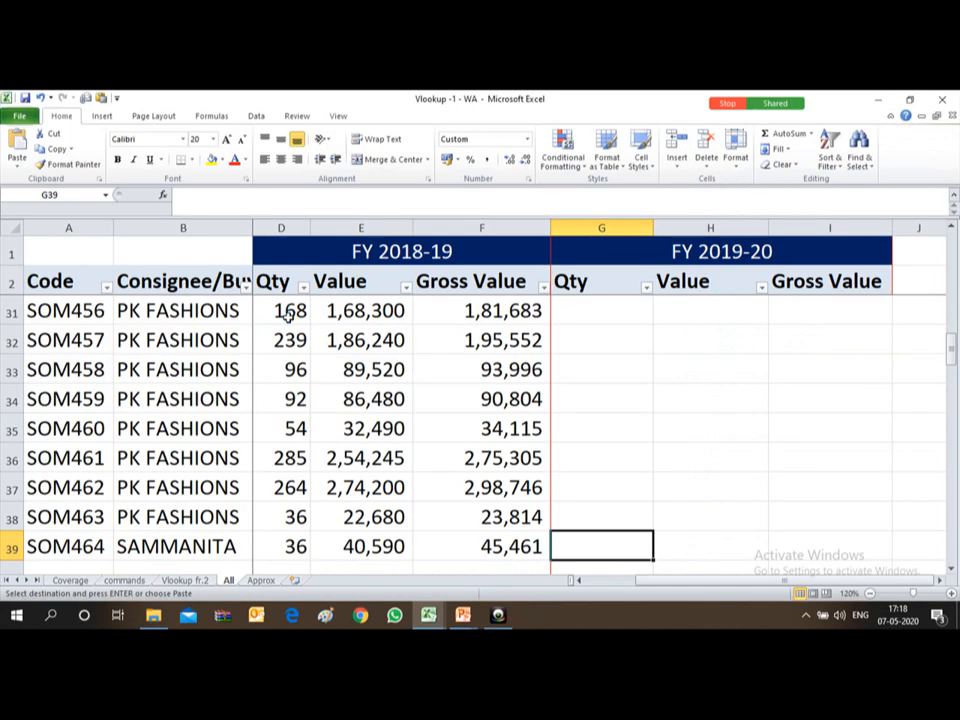
# - Delete the three FY 2019-20 lookup formulas in G3:I3
pyautogui.hotkey('ctrl', 'Up')
pyautogui.hotkey('ctrl', 'Up')
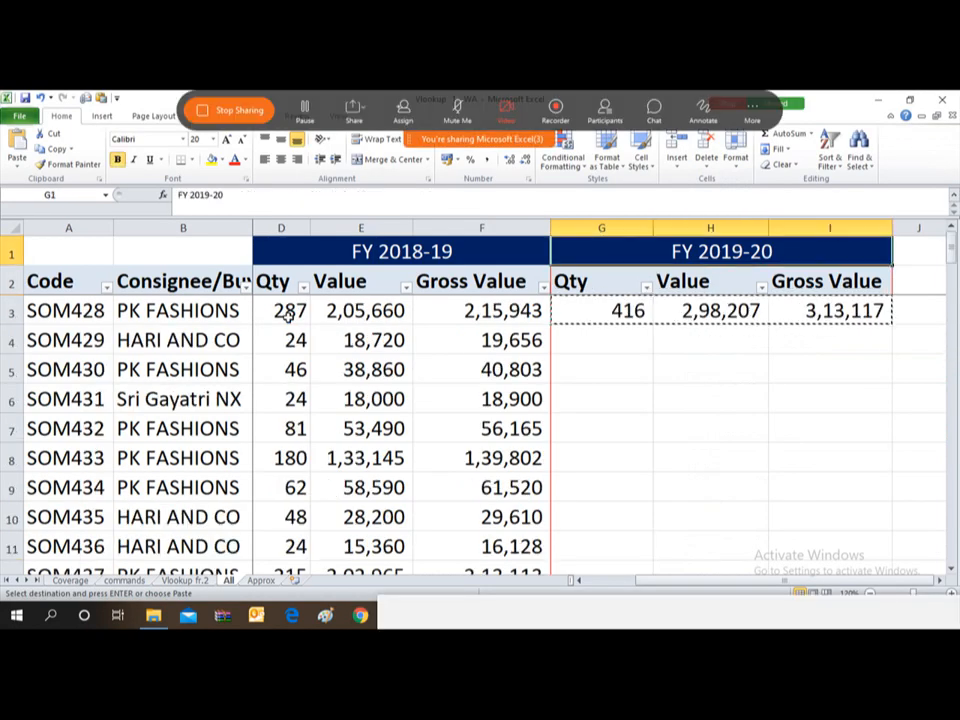
pyautogui.hotkey('ctrl', 'Down')
pyautogui.hotkey('shift', 'Right')
pyautogui.hotkey('shift', 'Right')
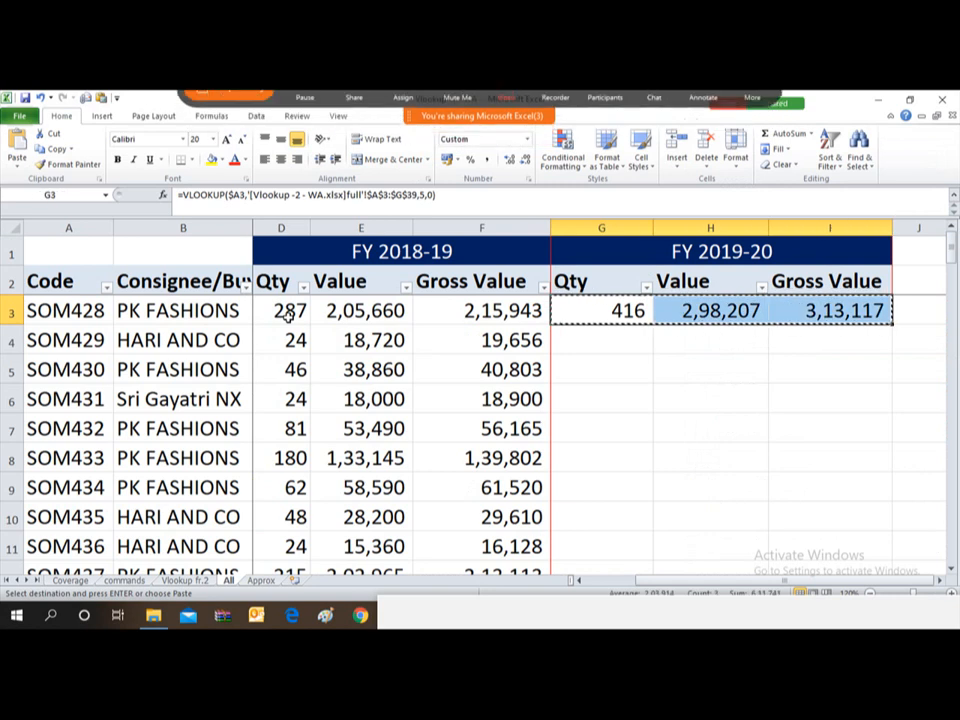
pyautogui.press('Delete')
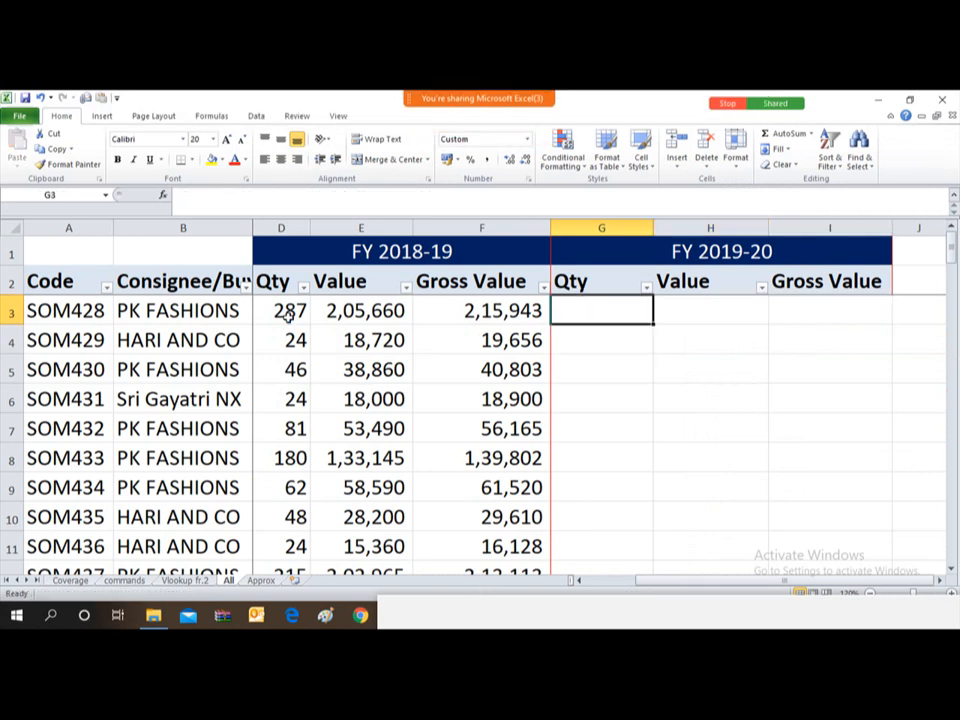
# - Read the latest messages in the meeting chat and close the chat
pyautogui.moveTo(680, 93)
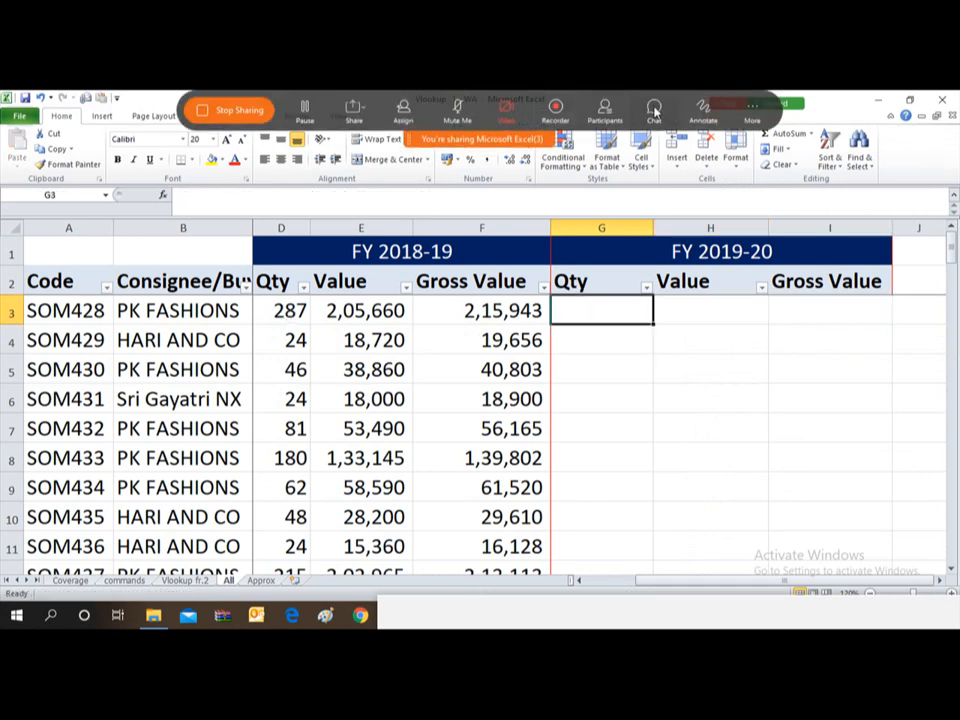
pyautogui.click(655, 110)
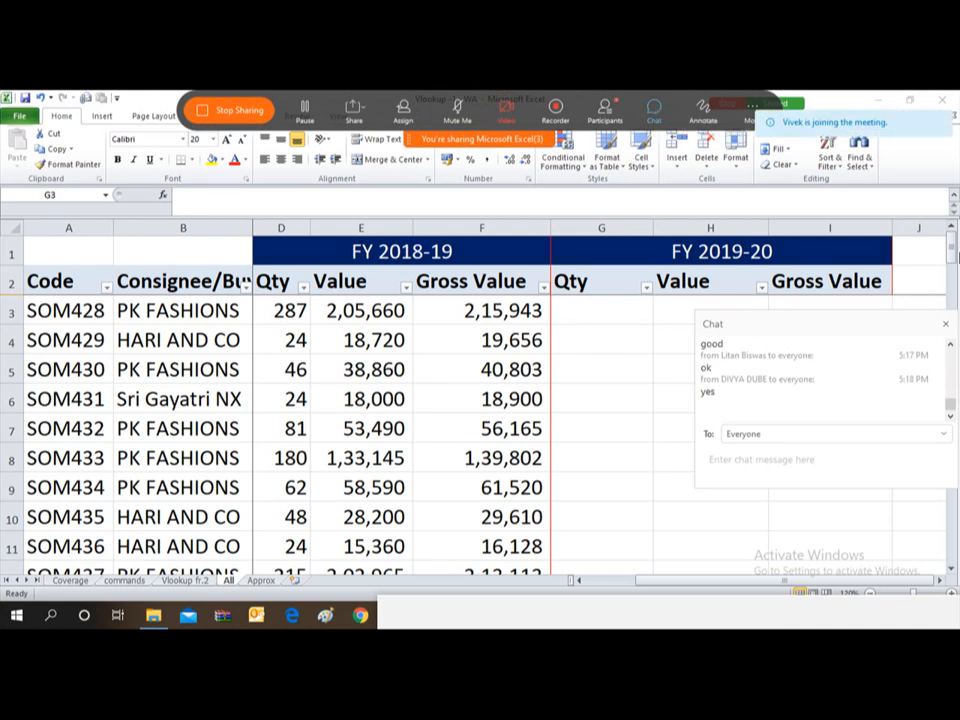
pyautogui.click(946, 324)
# - Start a VLOOKUP formula in G3, the first Qty cell under FY 2019-20
pyautogui.doubleClick(592, 310)
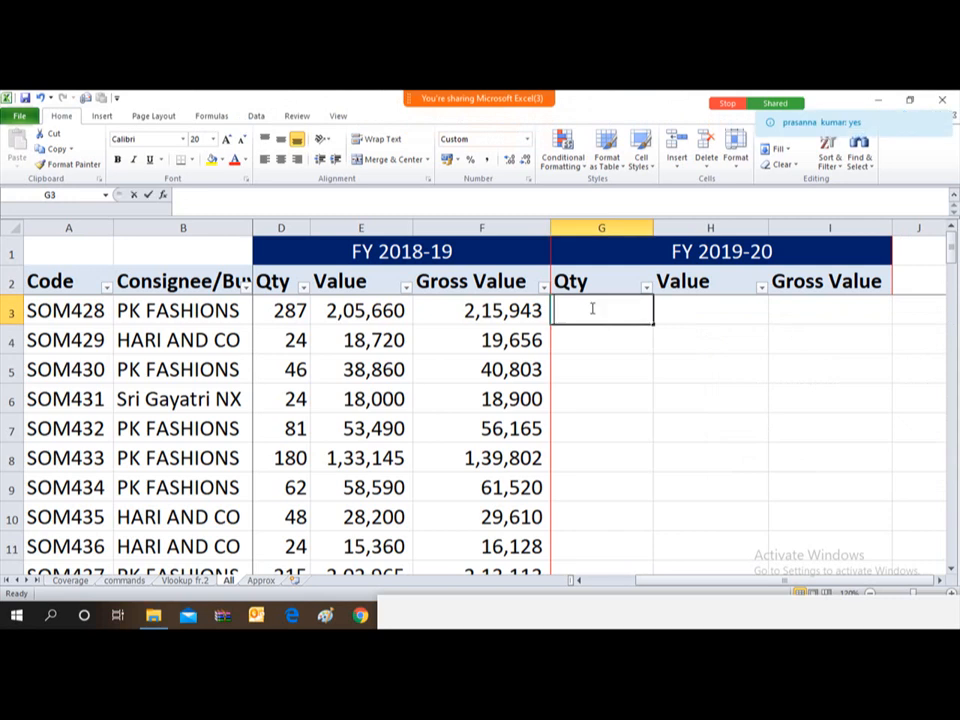
pyautogui.press('Up')
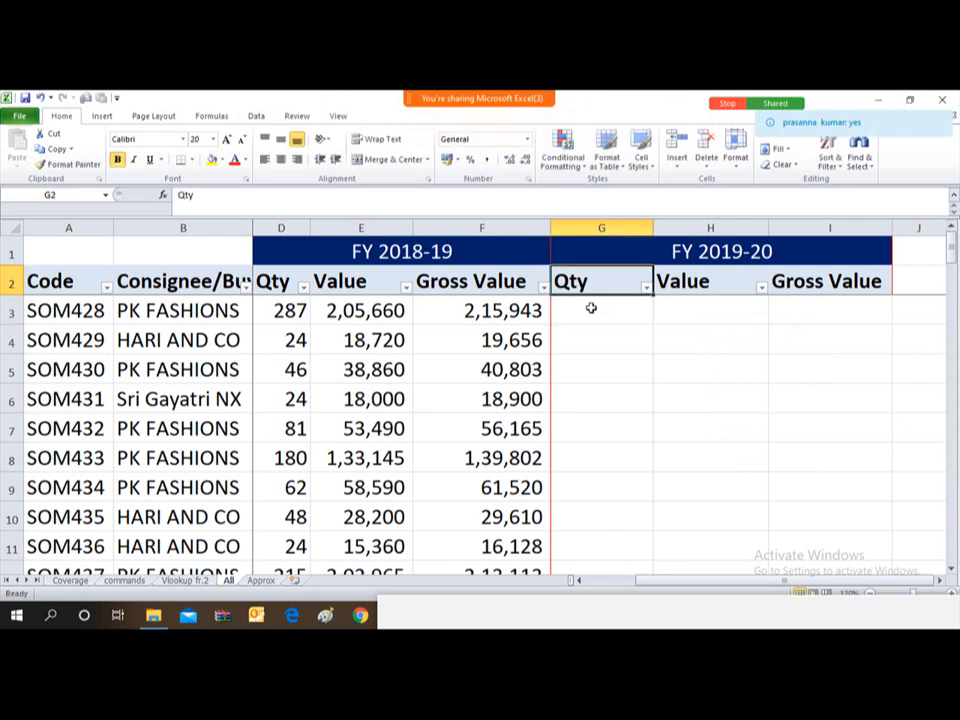
pyautogui.press('Down')
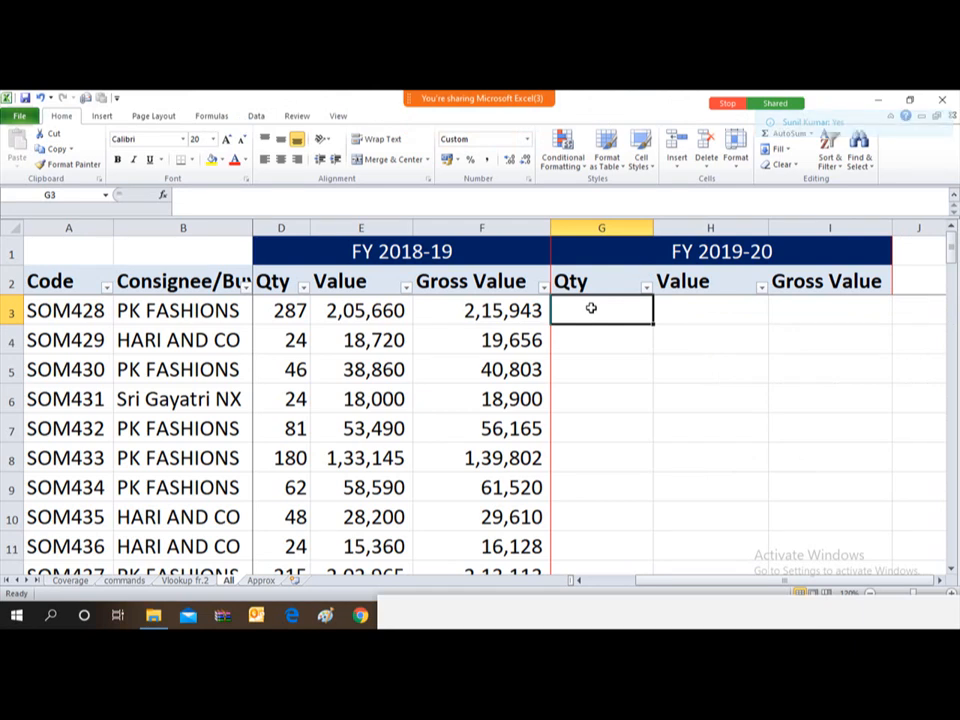
pyautogui.write('=vloo')
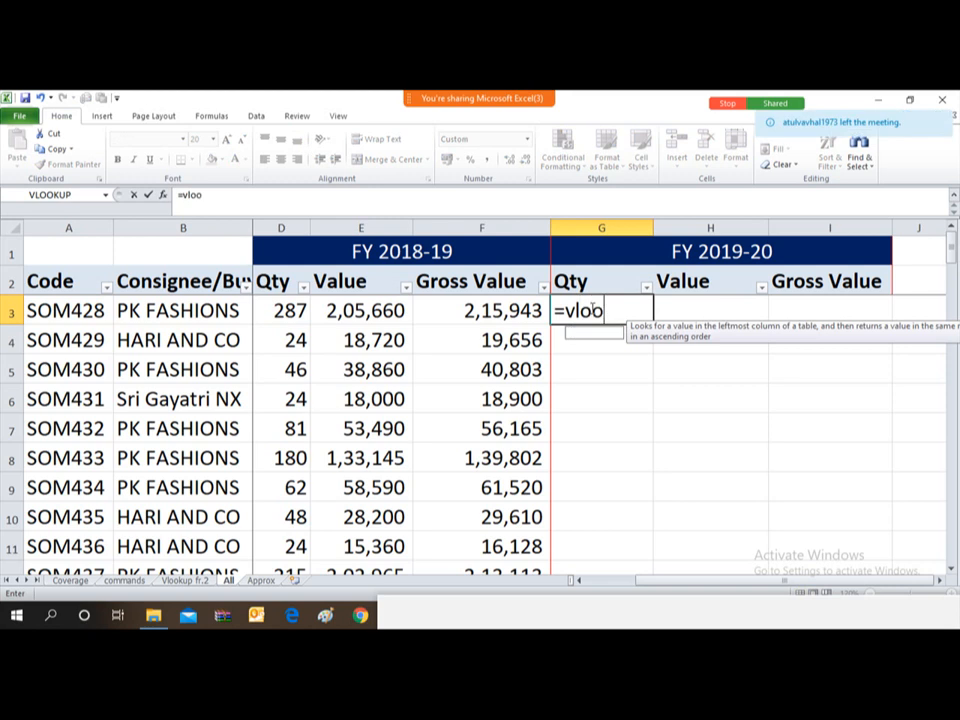
pyautogui.write('kup(')
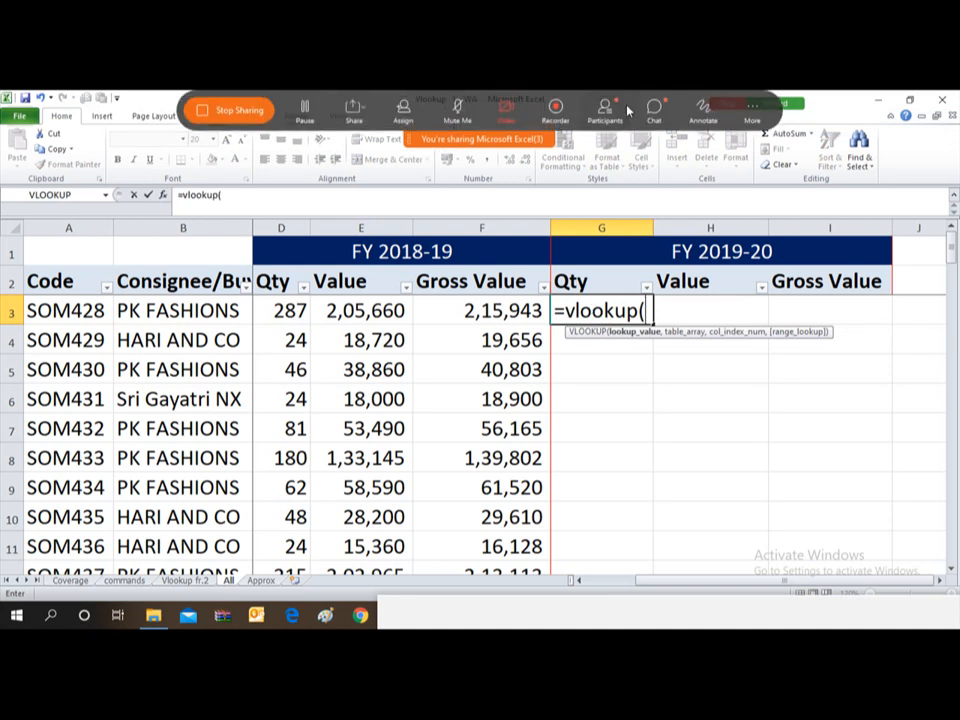
# - Look at the meeting's participant list and close it again
pyautogui.click(603, 110)
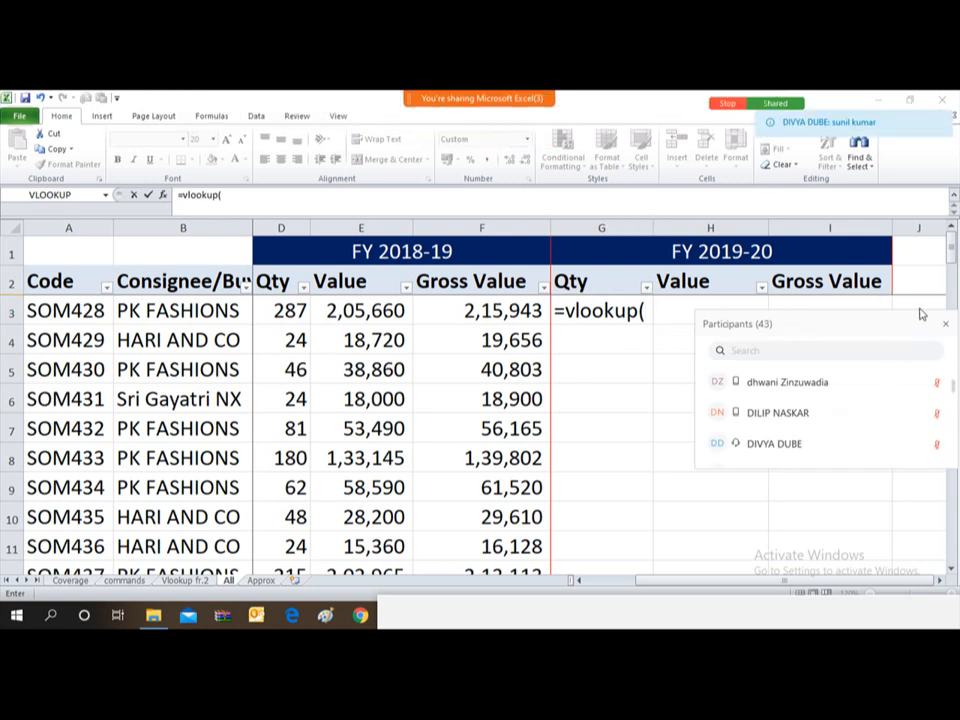
pyautogui.click(920, 307)
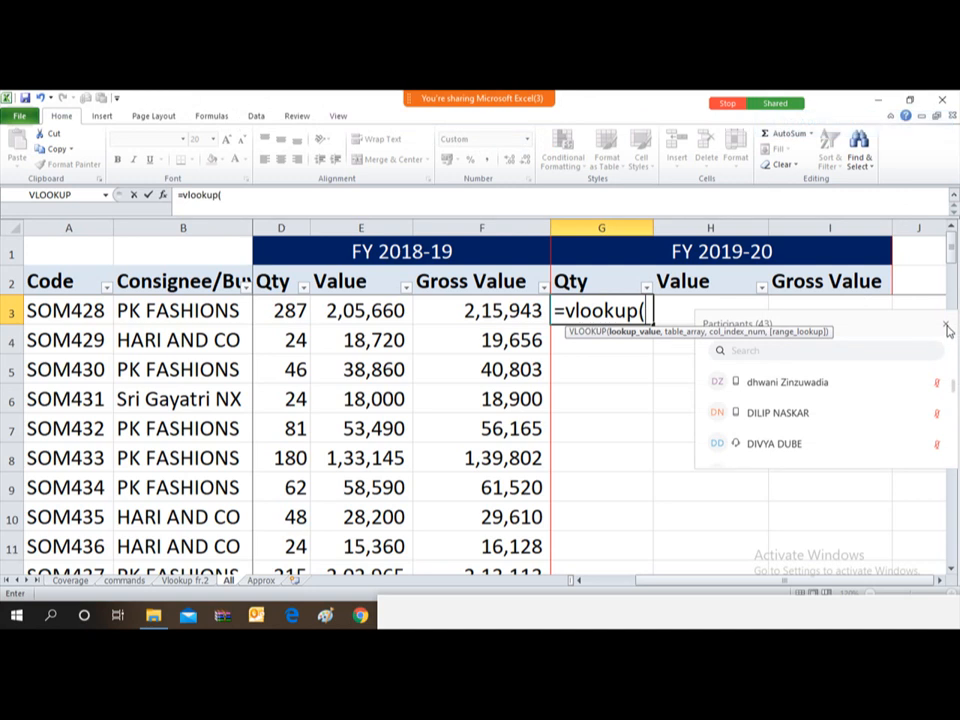
pyautogui.click(945, 325)
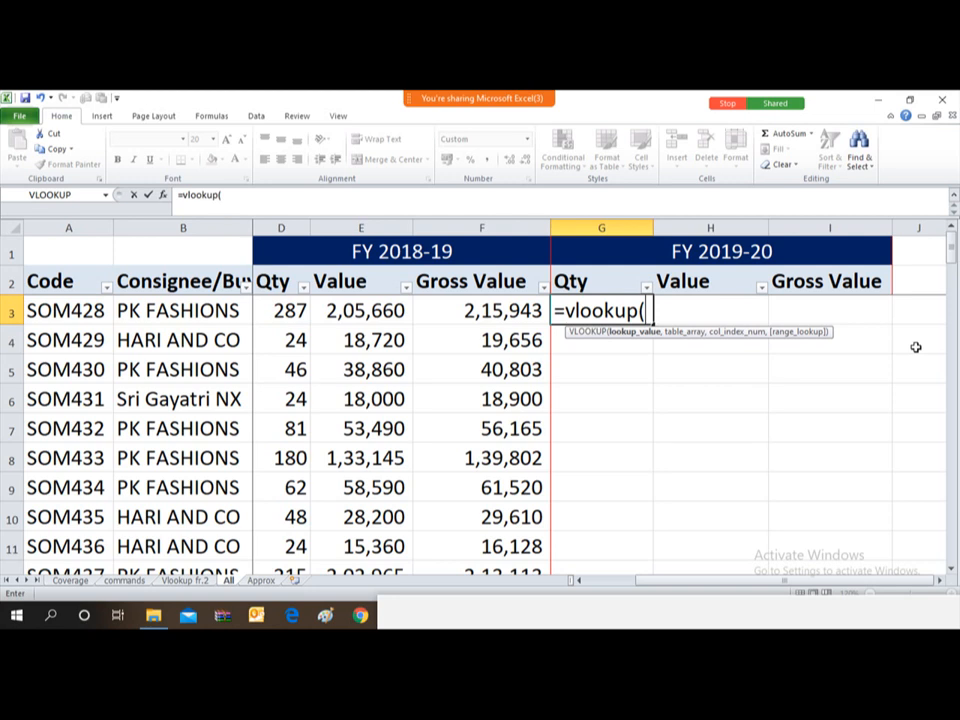
# - Reopen the meeting's participant list, enlarge it to show more attendees, and look for an active microphone
pyautogui.moveTo(552, 93)
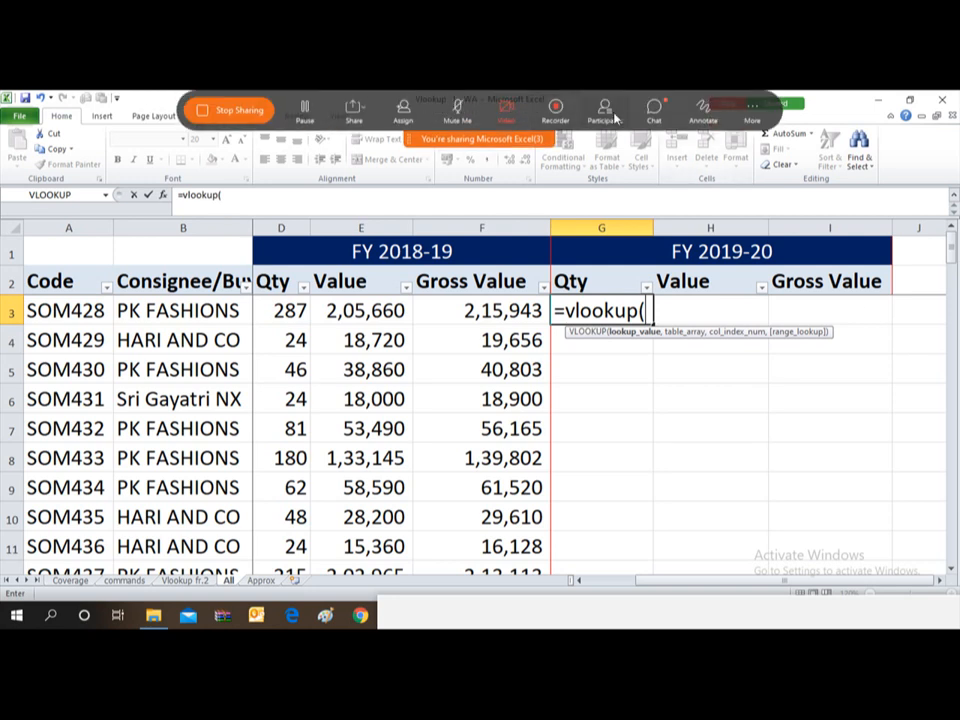
pyautogui.click(606, 114)
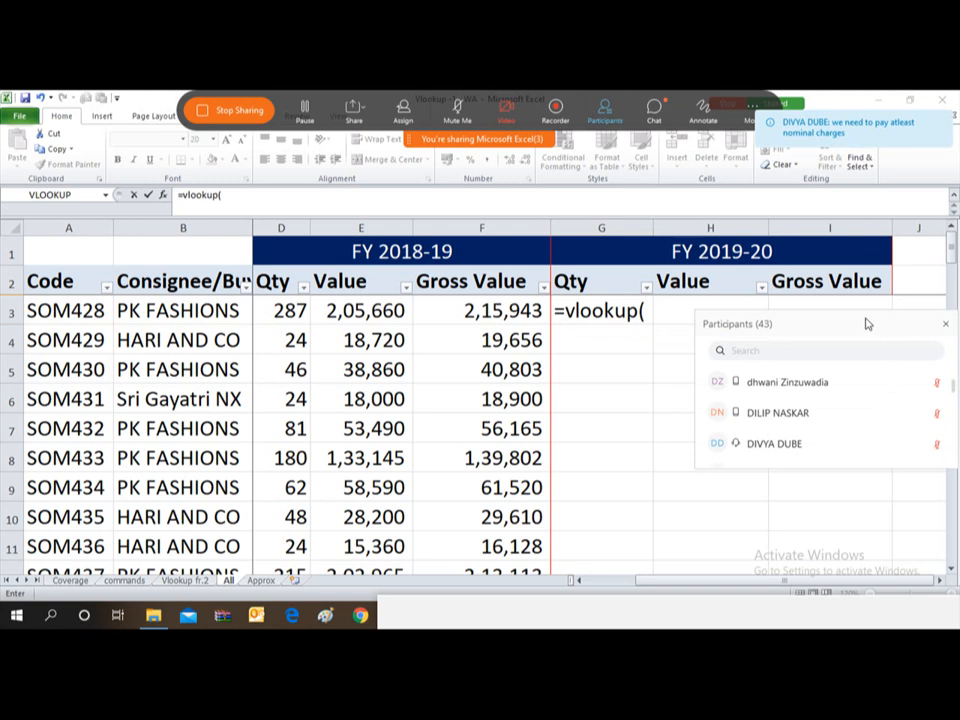
pyautogui.moveTo(866, 324); pyautogui.dragTo(756, 104)
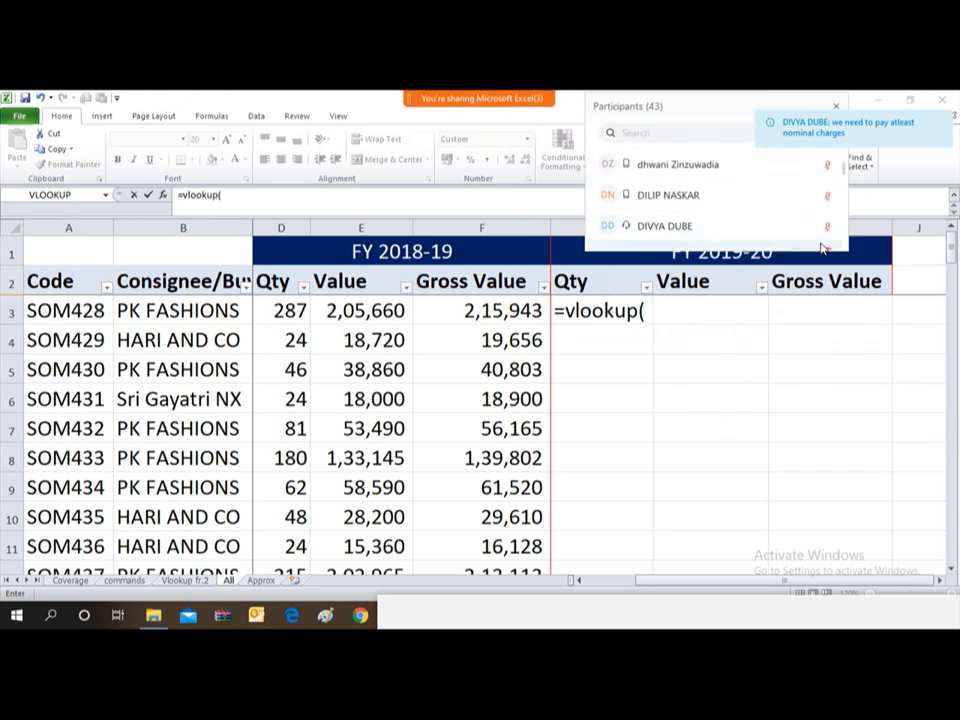
pyautogui.moveTo(822, 247); pyautogui.dragTo(923, 624)
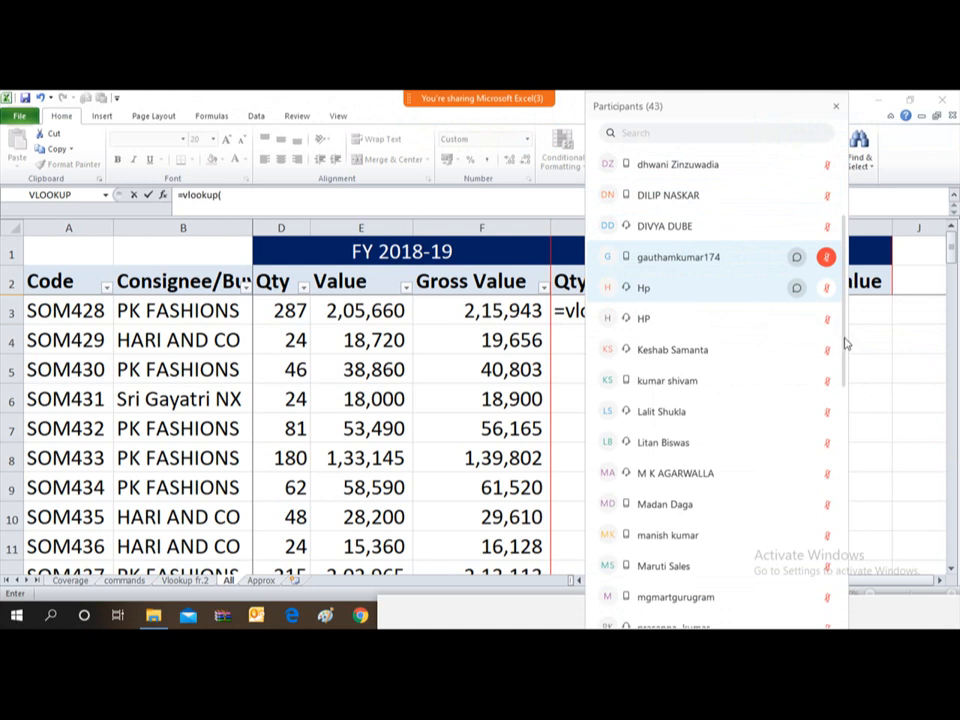
pyautogui.moveTo(844, 345); pyautogui.dragTo(868, 508)
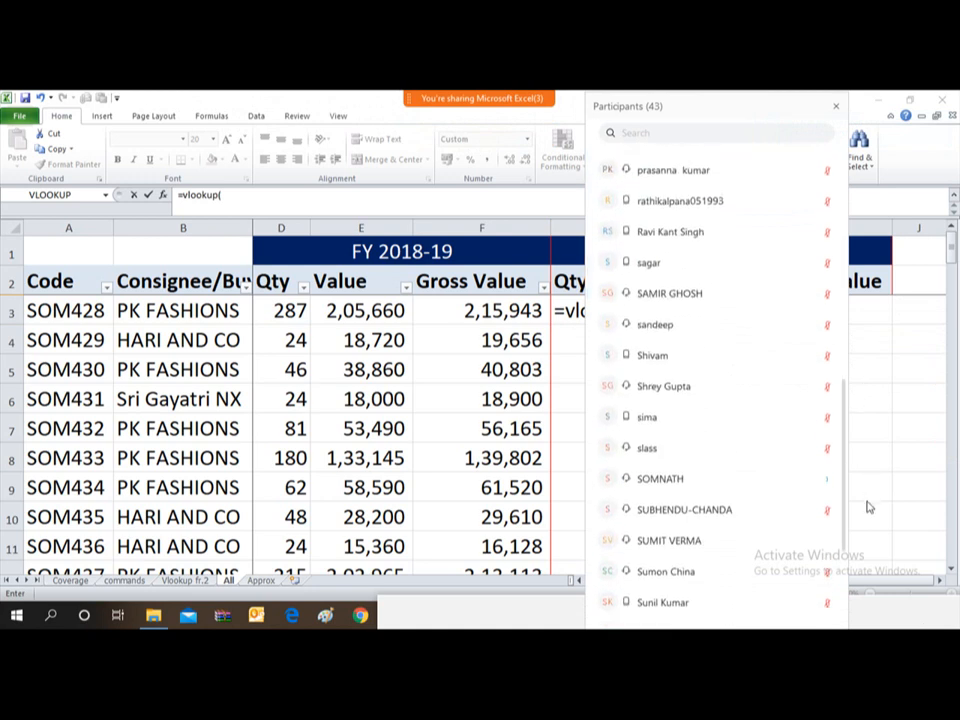
# - Remove the participant whose microphone is on from the meeting, check the remaining attendees, and close the list
pyautogui.click(693, 488)
pyautogui.rightClick(692, 489)
pyautogui.click(716, 480)
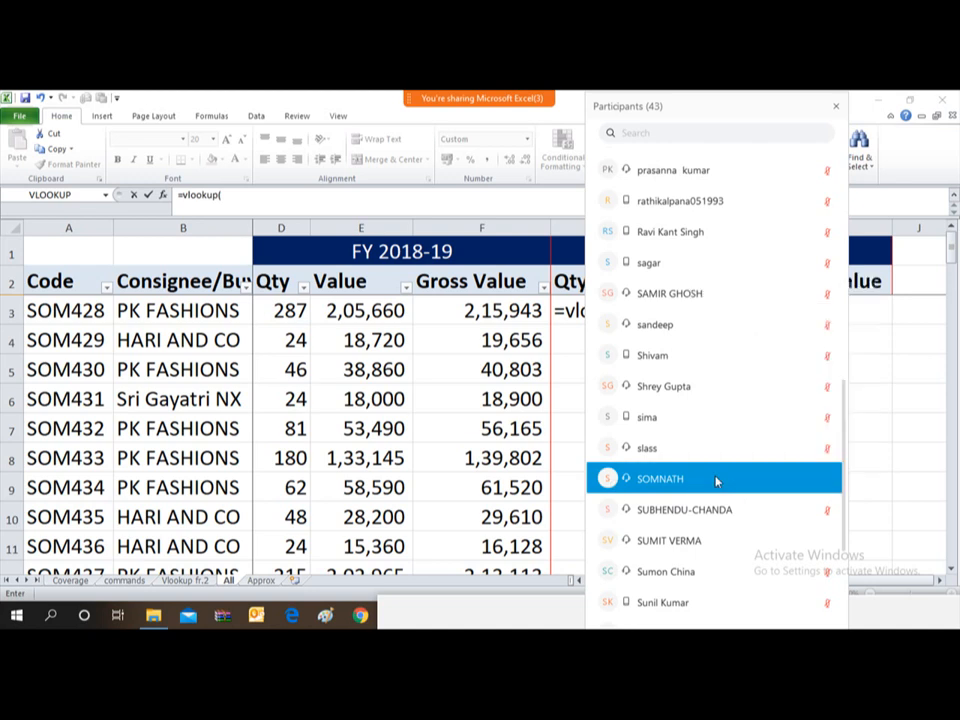
pyautogui.click(507, 347)
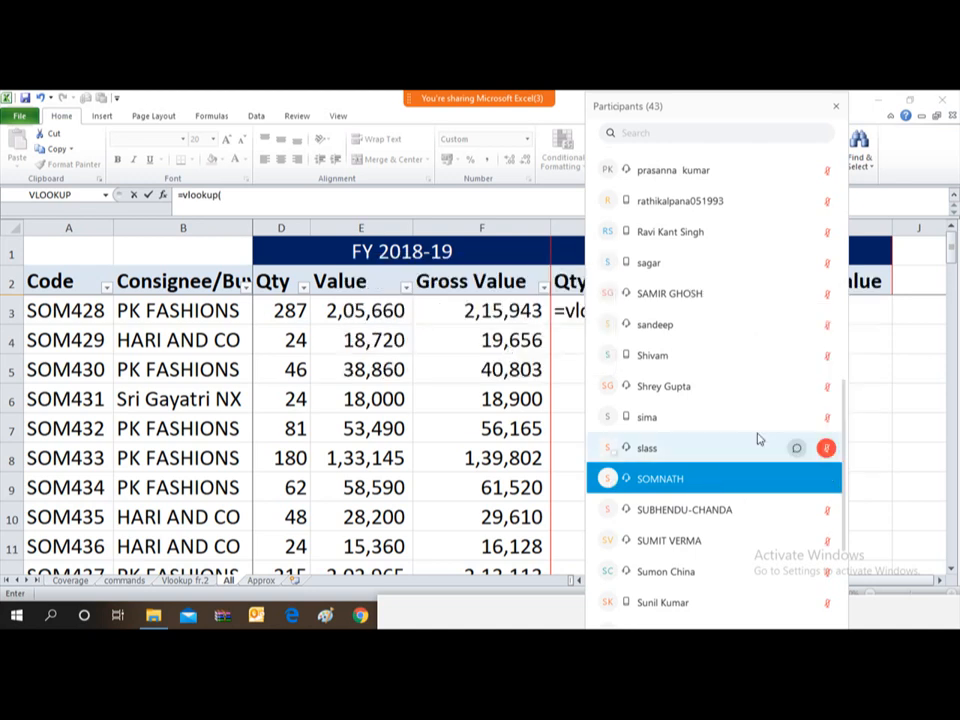
pyautogui.click(840, 412)
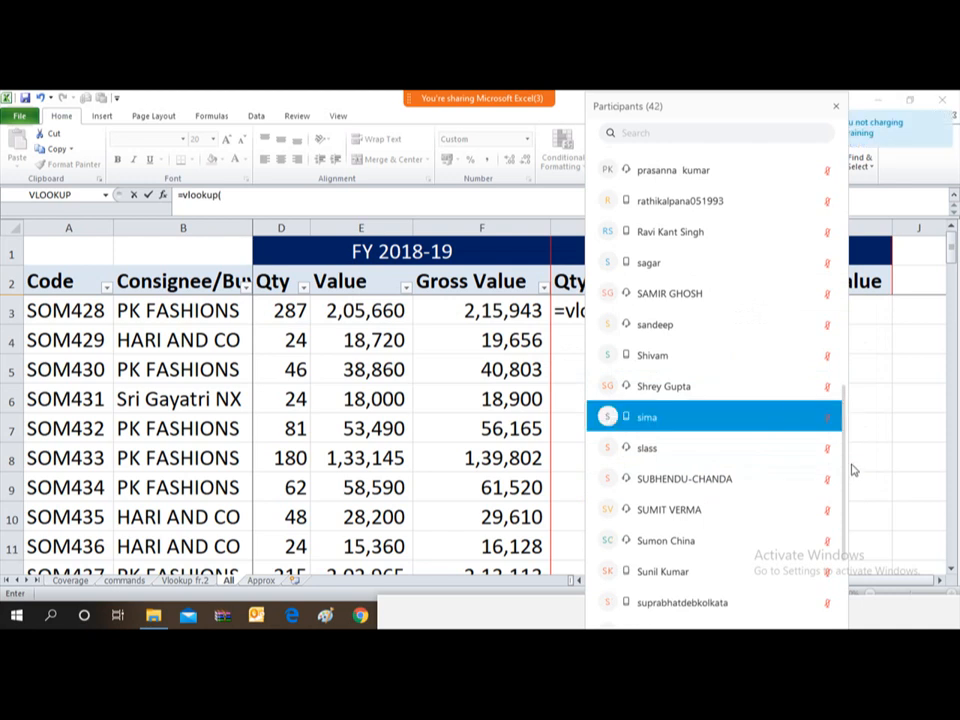
pyautogui.moveTo(853, 538); pyautogui.dragTo(852, 235)
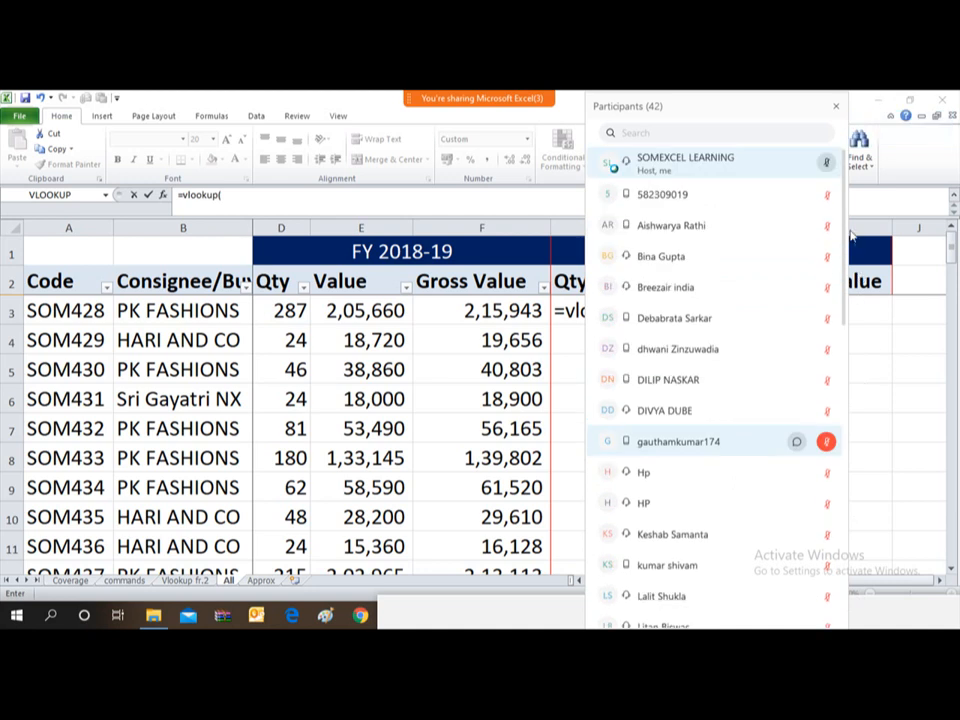
pyautogui.click(836, 110)
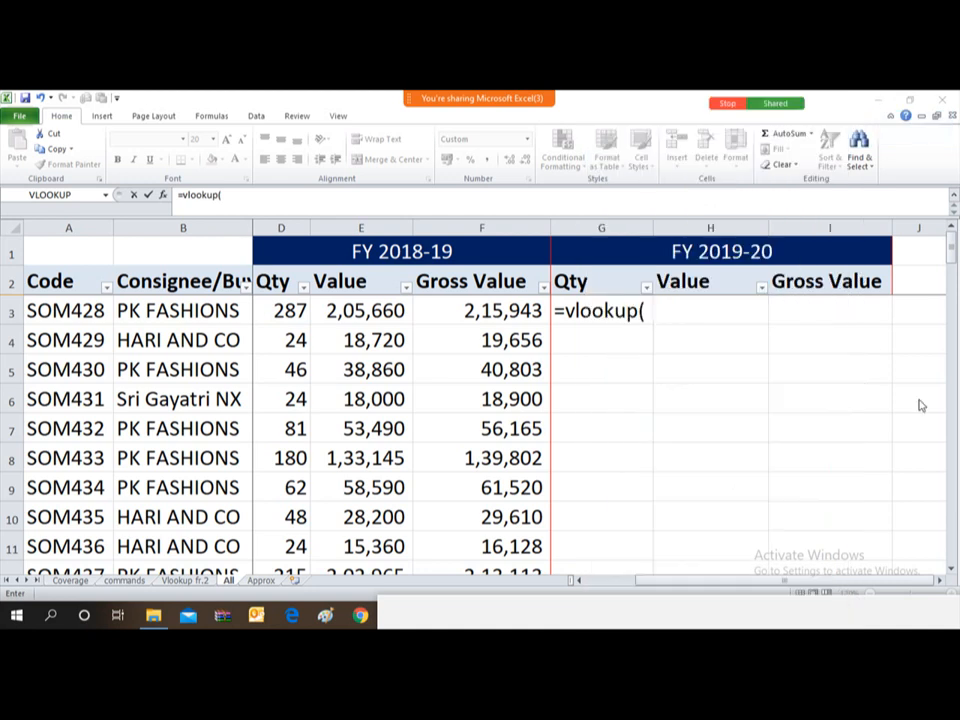
# - Use code cell A3 as the lookup value in the G3 VLOOKUP formula
pyautogui.click(656, 314)
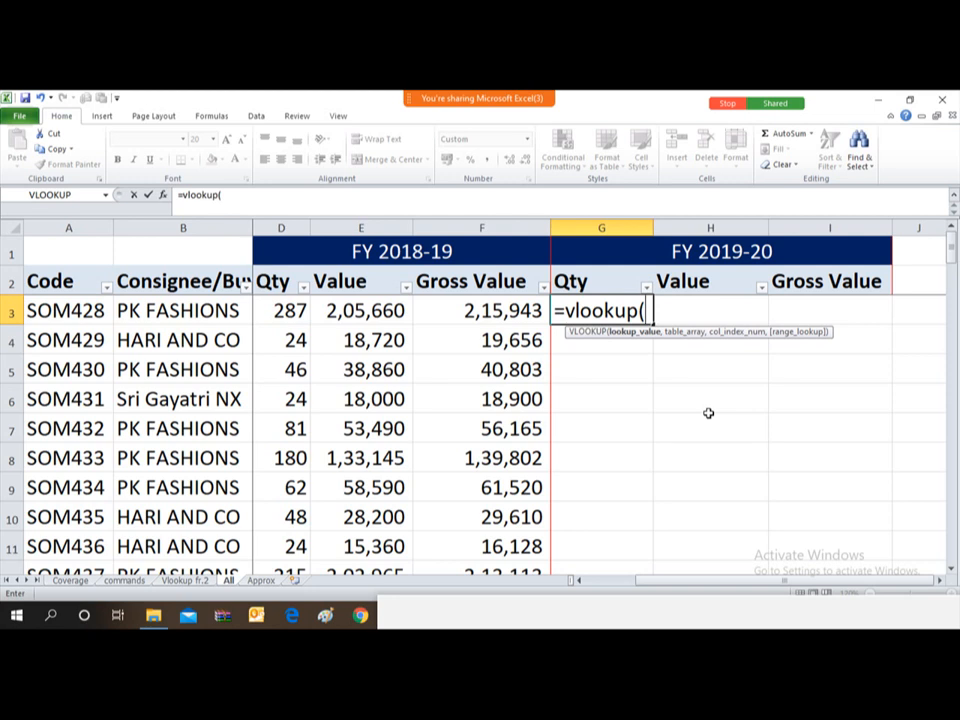
pyautogui.click(50, 312)
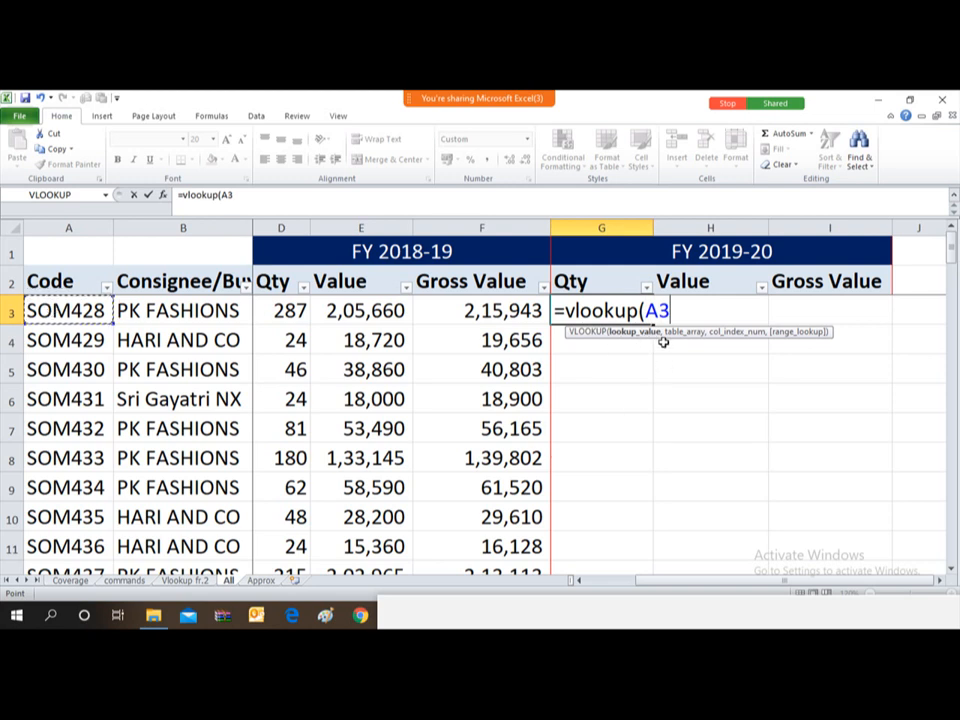
pyautogui.write(',')
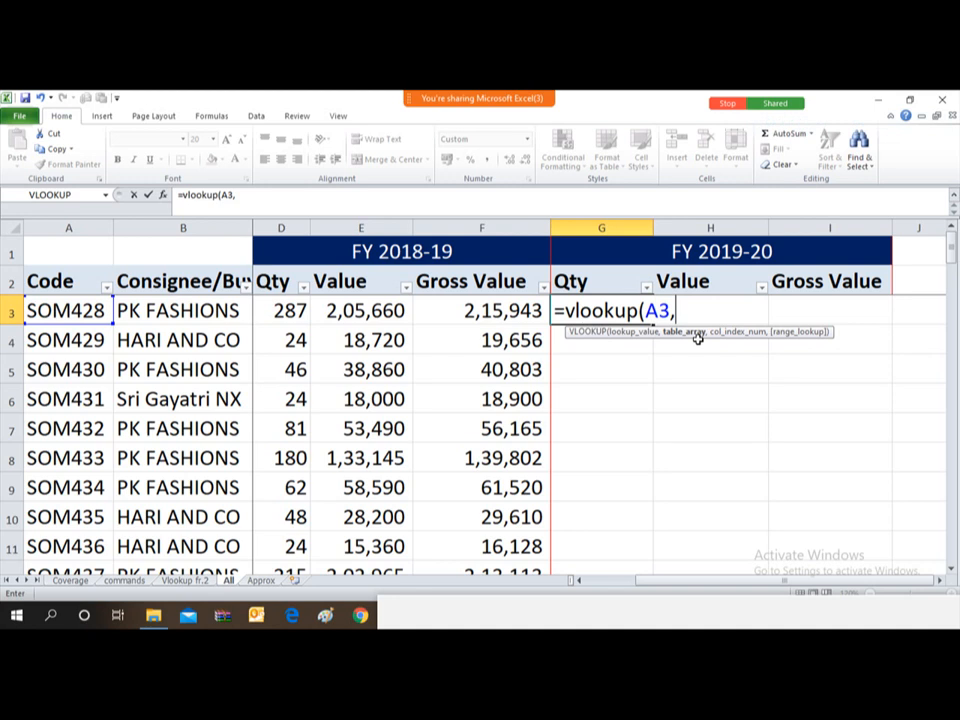
# - Begin the formula's table array at cell A3 on the full sheet of the Vlookup -2 - WA.xlsx workbook
pyautogui.hotkey('alt', 'Tab')
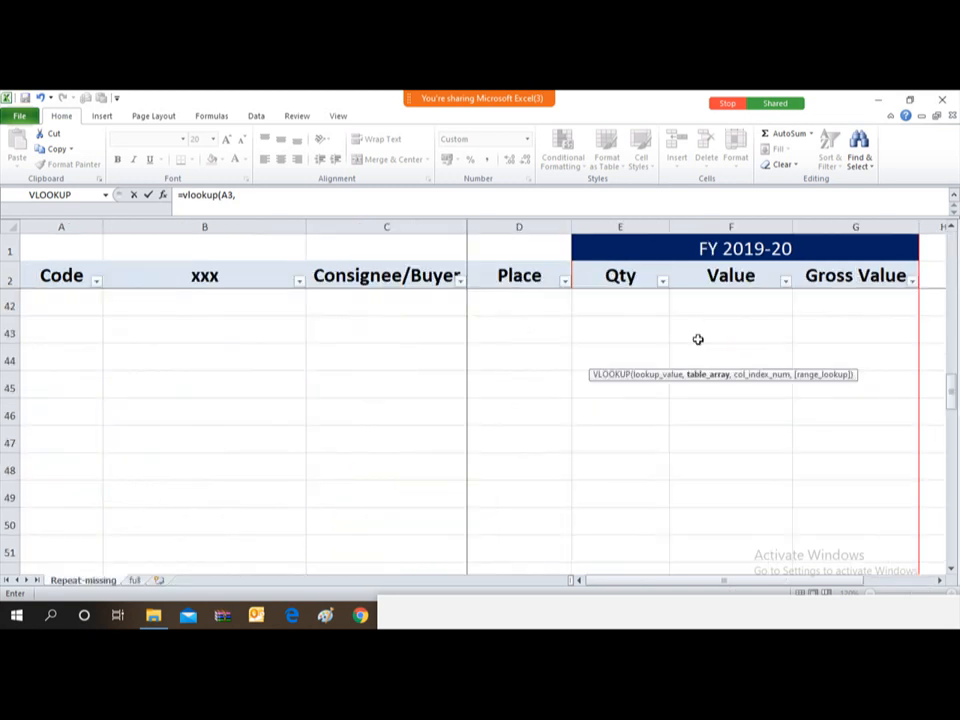
pyautogui.click(134, 581)
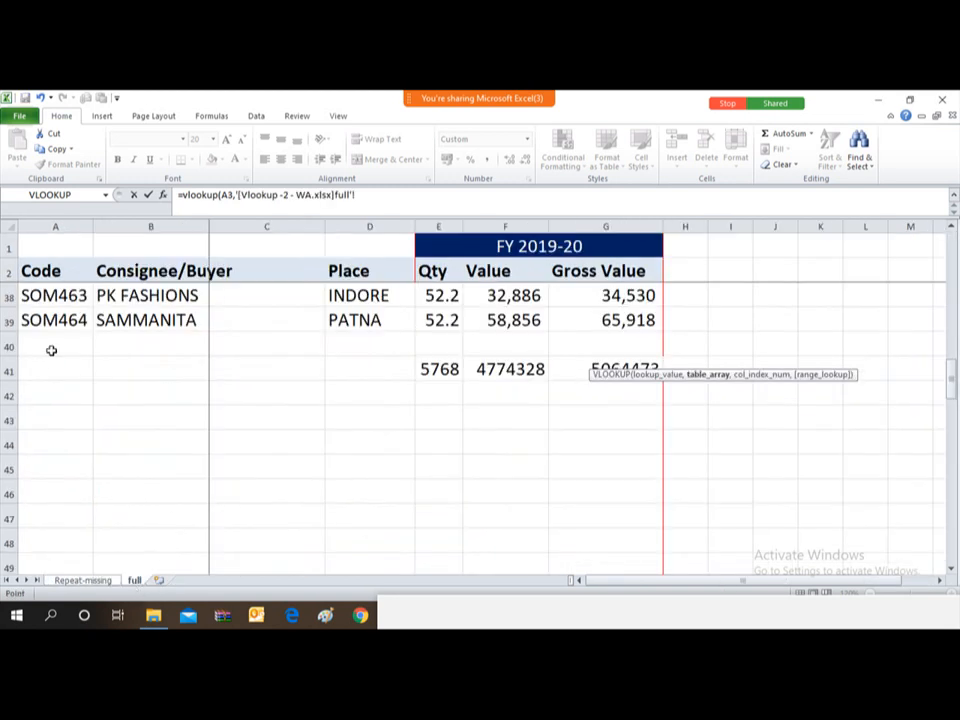
pyautogui.click(30, 269)
pyautogui.press('Down')
pyautogui.press('Down')
pyautogui.press('Down')
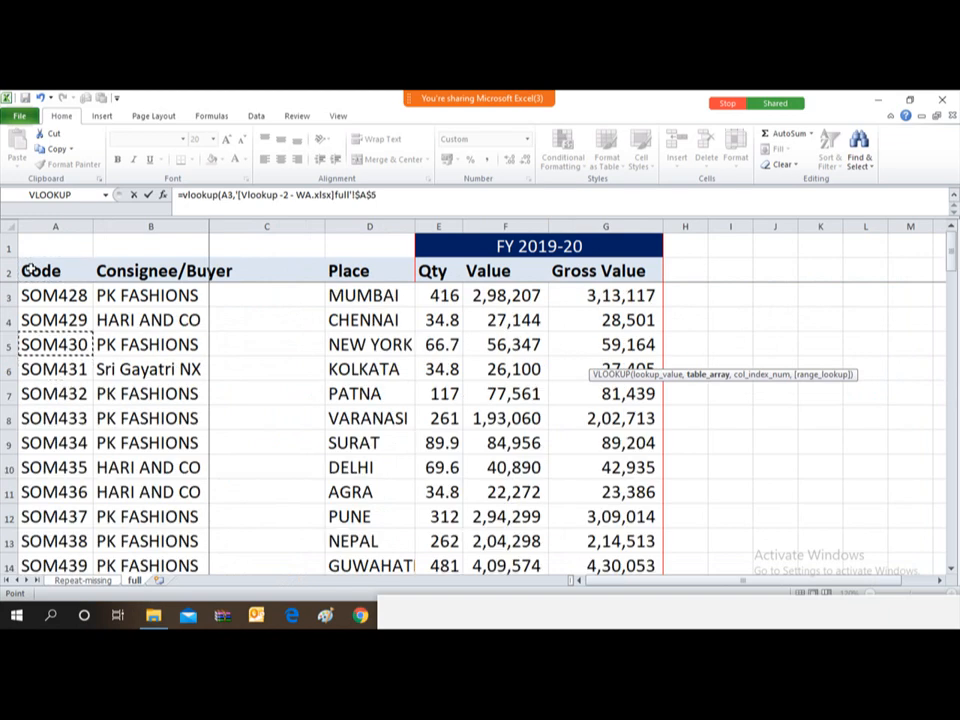
pyautogui.press('Up')
pyautogui.press('Up')
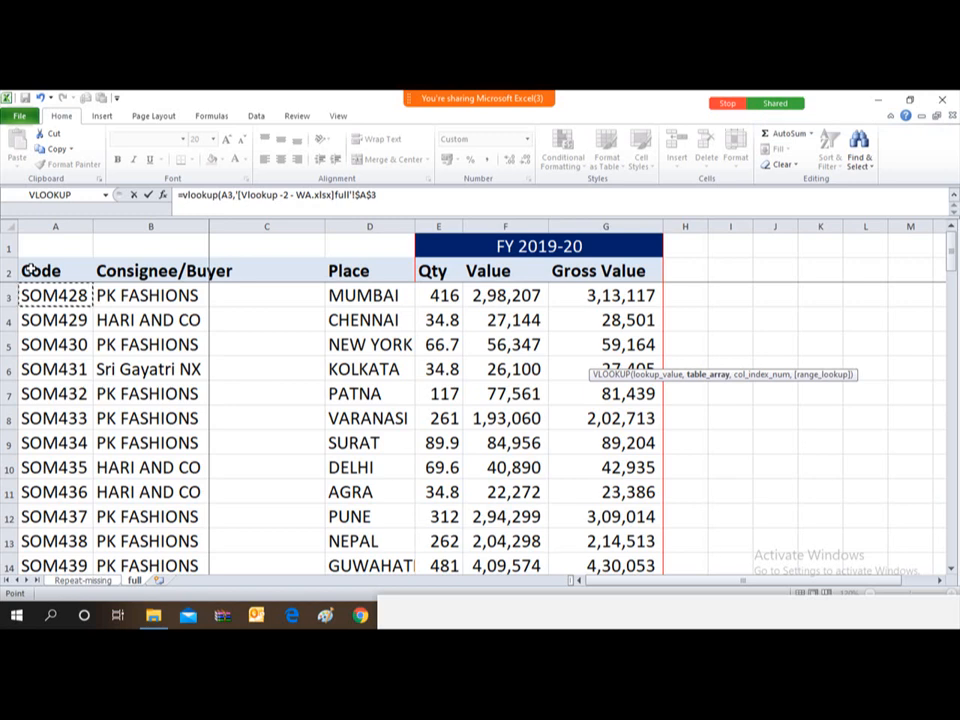
# - Extend the table array across to Gross Value and down to the last code row, covering $A$3:$G$39
pyautogui.hotkey('shift', 'Right')
pyautogui.hotkey('shift', 'Right')
pyautogui.hotkey('shift', 'Right')
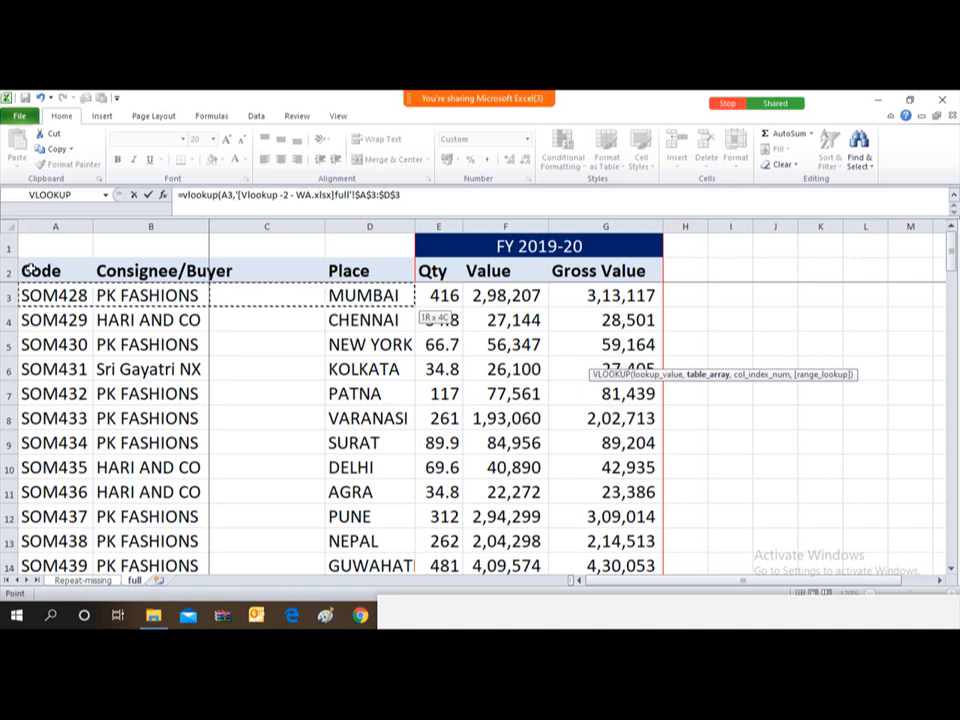
pyautogui.hotkey('shift', 'Right')
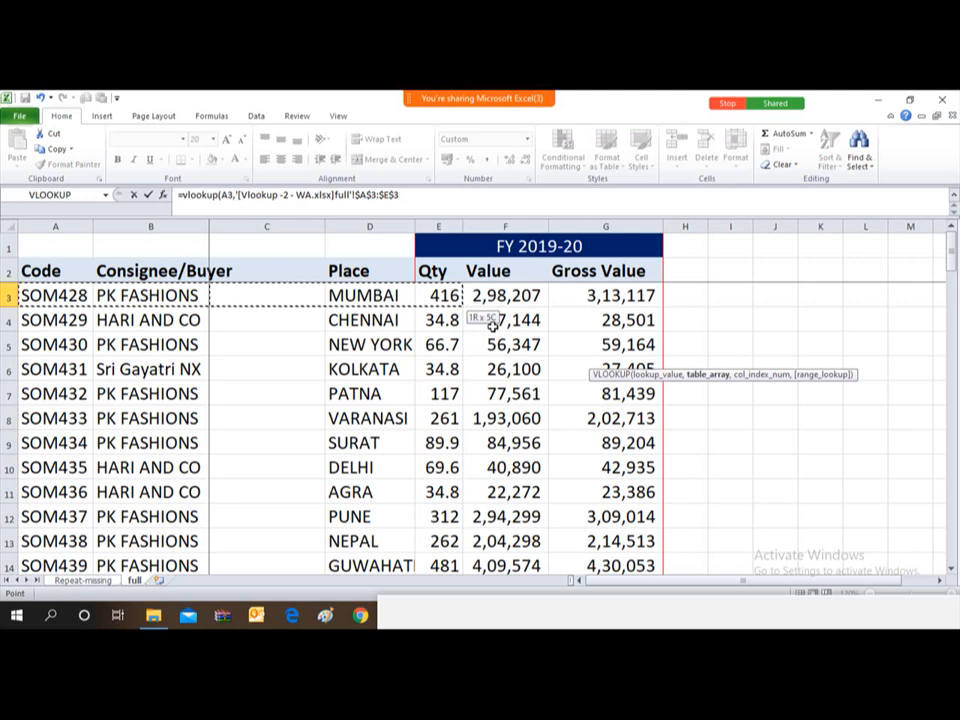
pyautogui.hotkey('shift', 'Right')
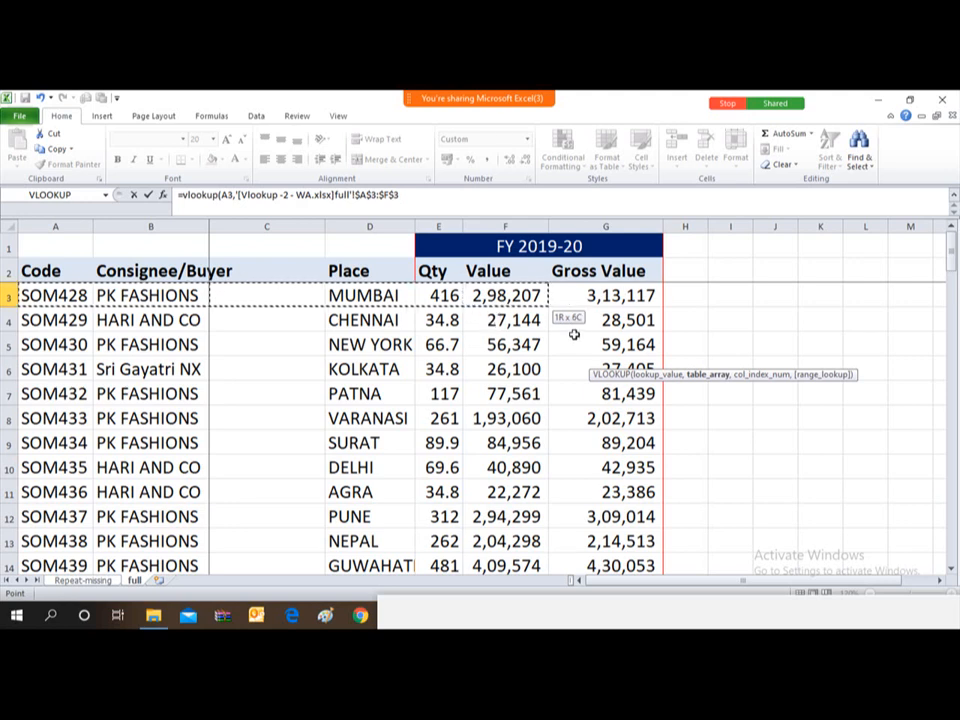
pyautogui.hotkey('shift', 'Right')
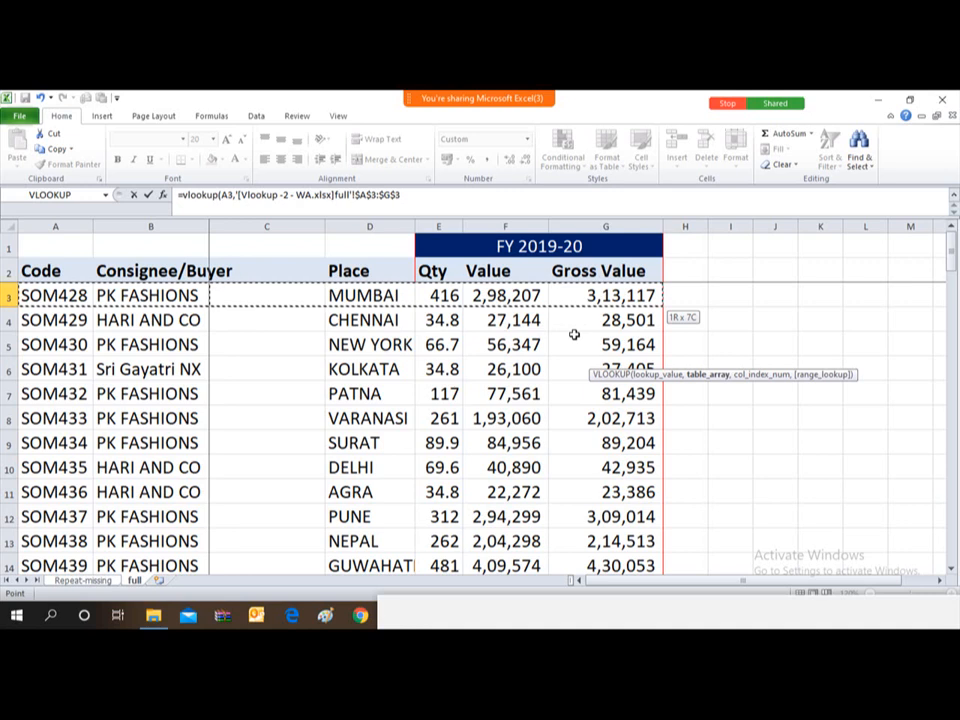
pyautogui.hotkey('ctrl', 'shift', 'Down')
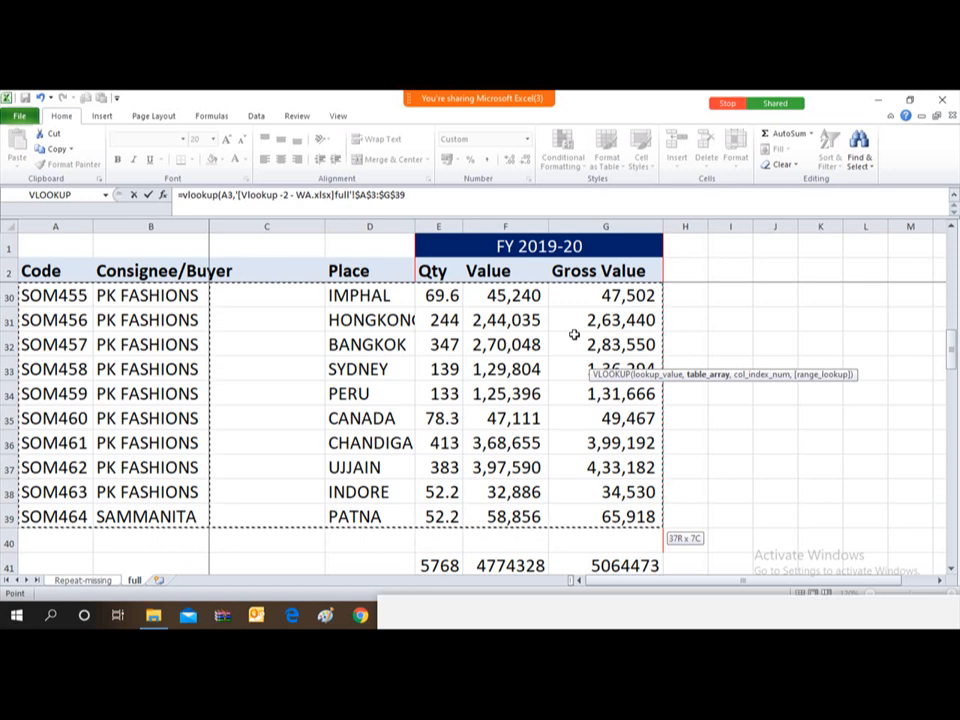
# - Complete the G3 VLOOKUP formula with column index 5 and 0 for an exact match
pyautogui.write(',')
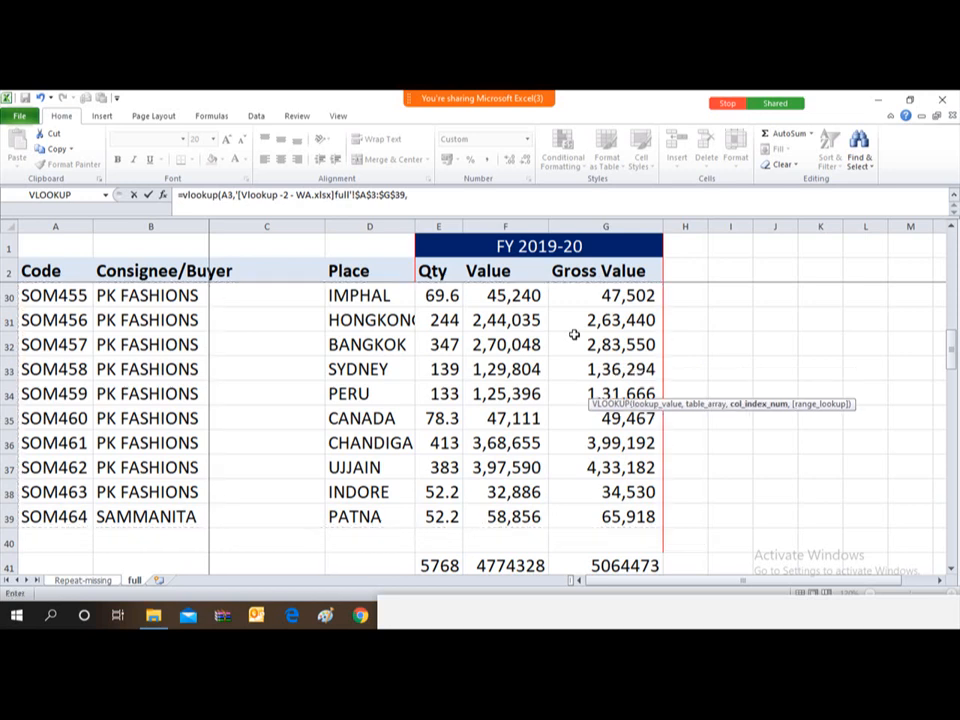
pyautogui.write('5,0')
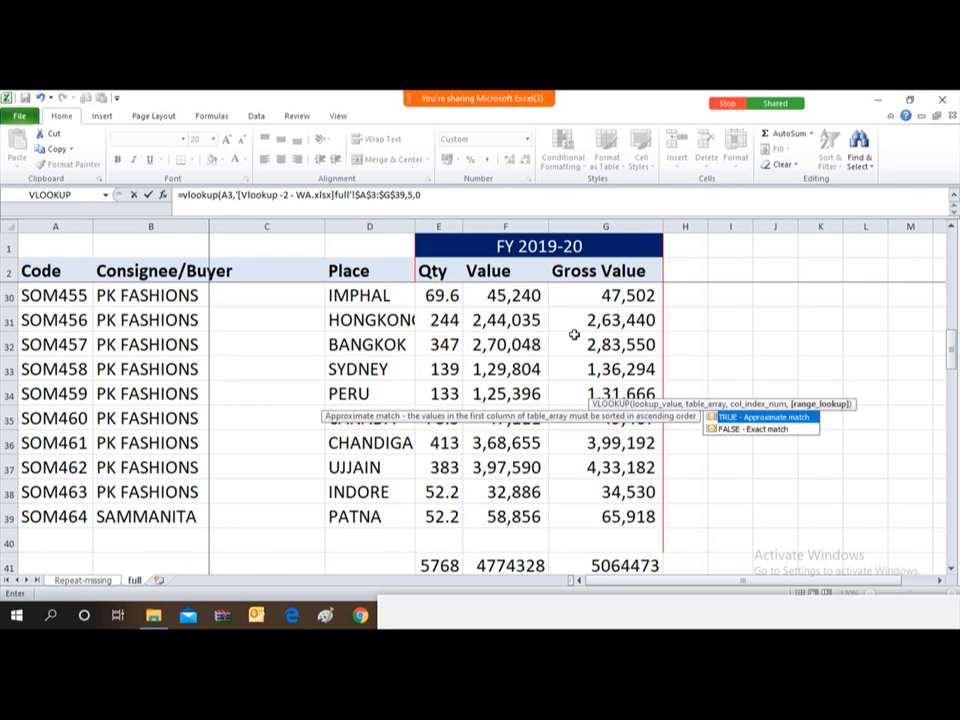
pyautogui.press('Return')
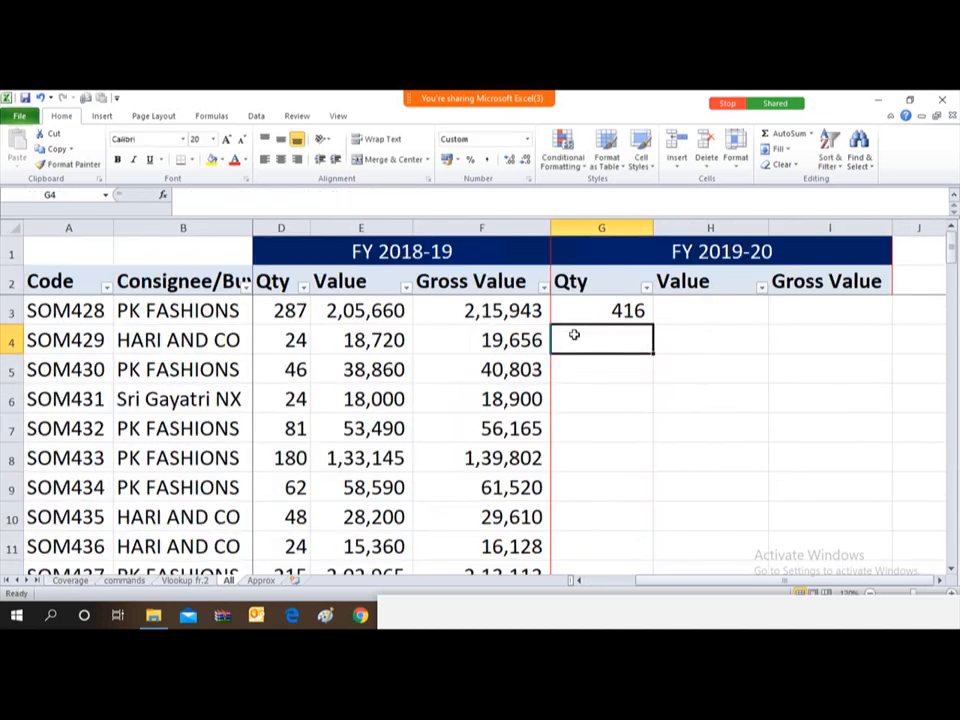
# - Lock only the column of the lookup value in the G3 formula, making it $A3
pyautogui.press('Up')
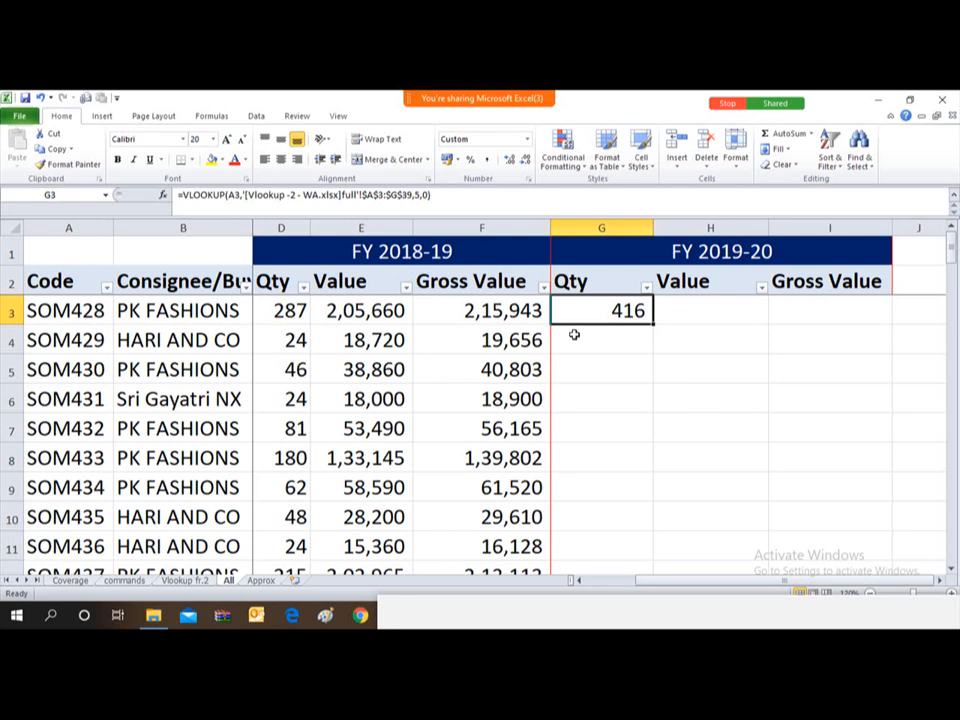
pyautogui.press('Right')
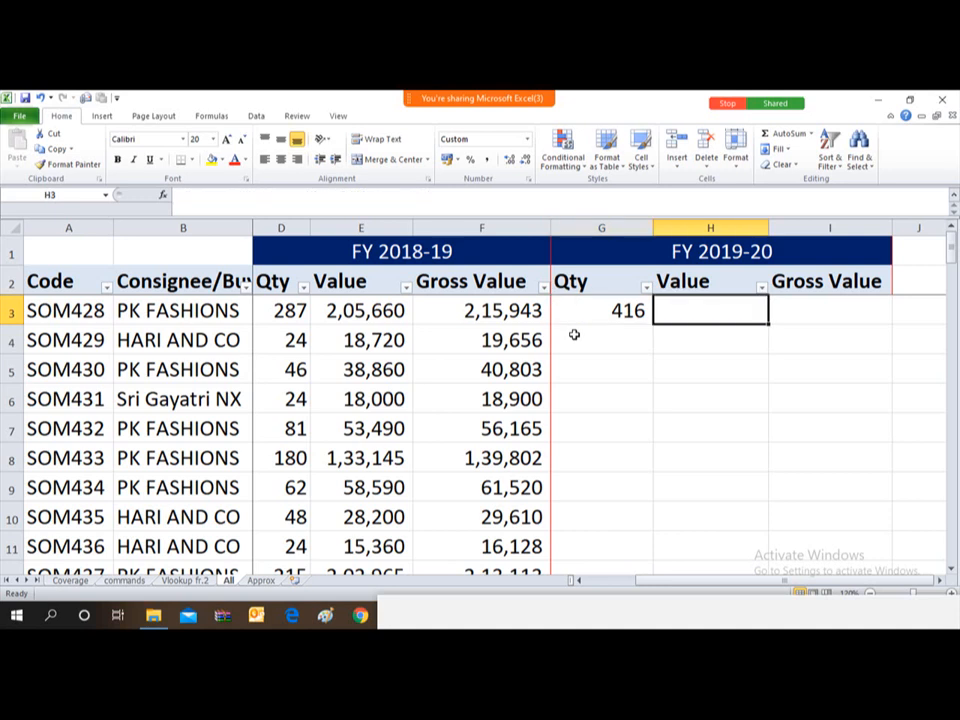
pyautogui.press('Right')
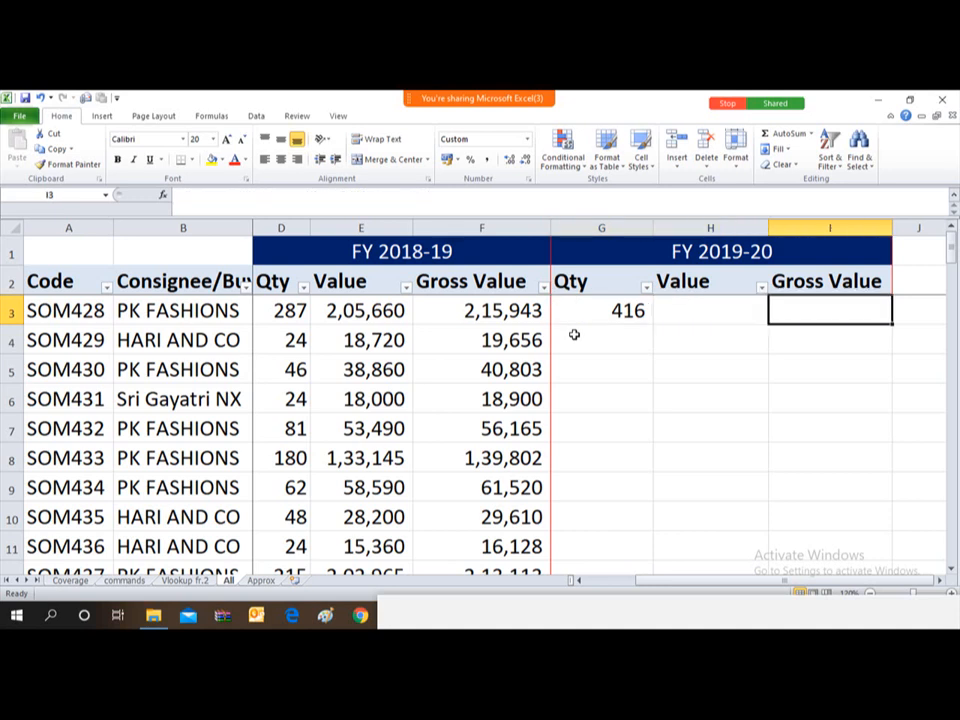
pyautogui.press('Left')
pyautogui.press('Left')
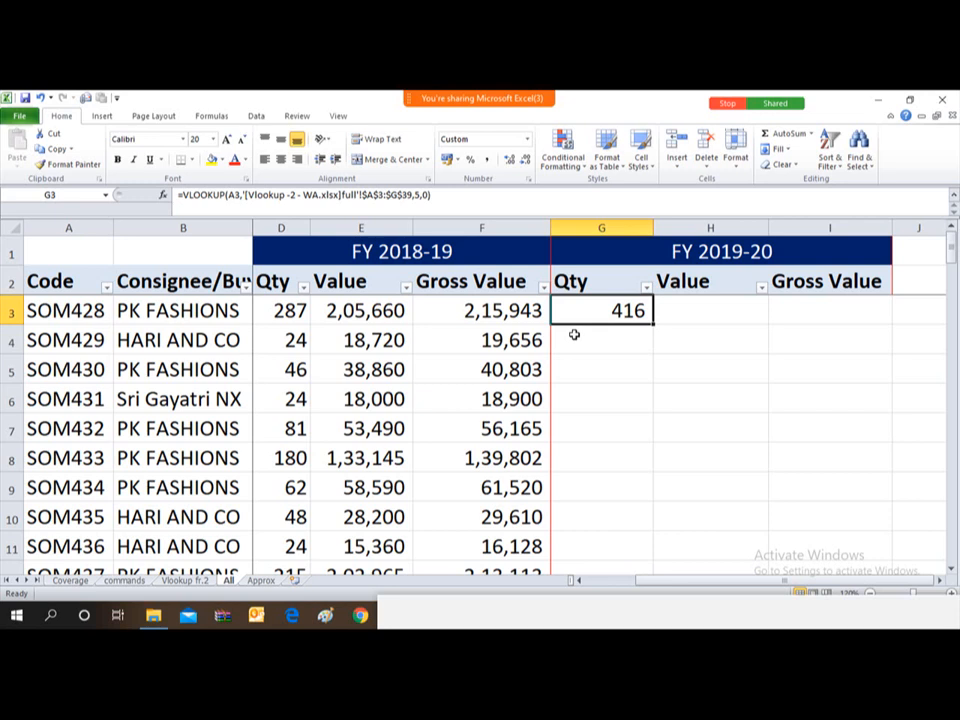
pyautogui.press('F2')
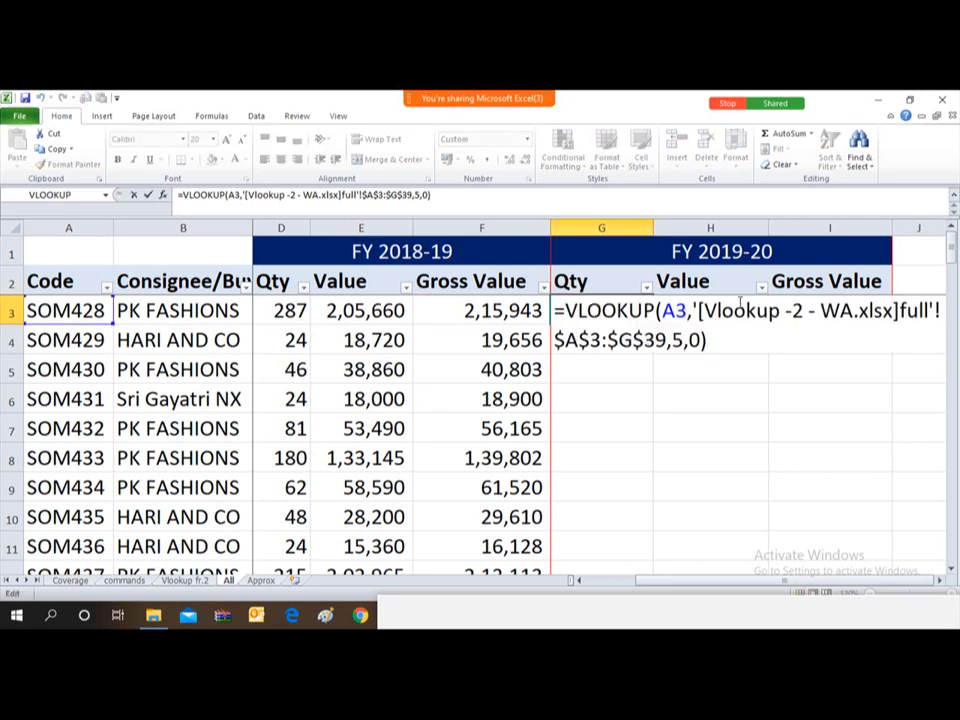
pyautogui.click(677, 307)
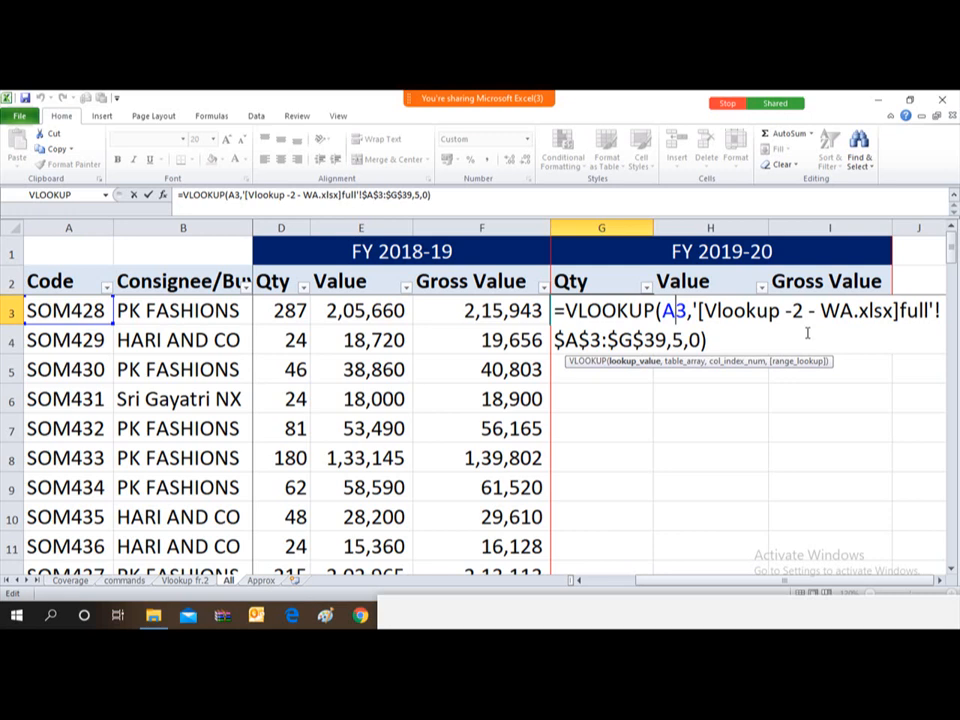
pyautogui.press('F4')
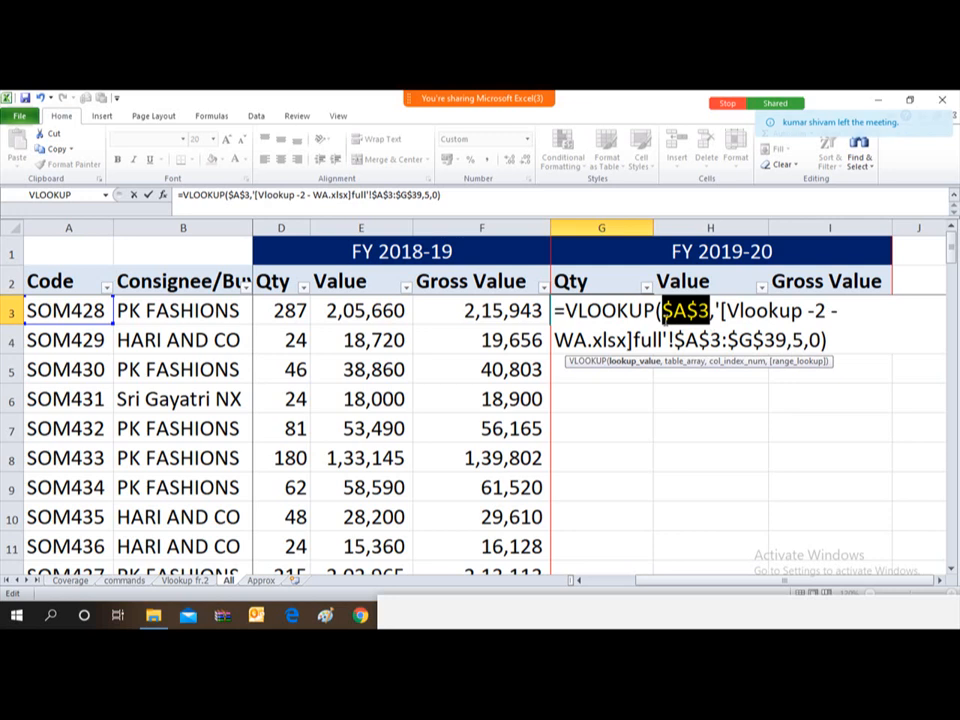
pyautogui.press('F4')
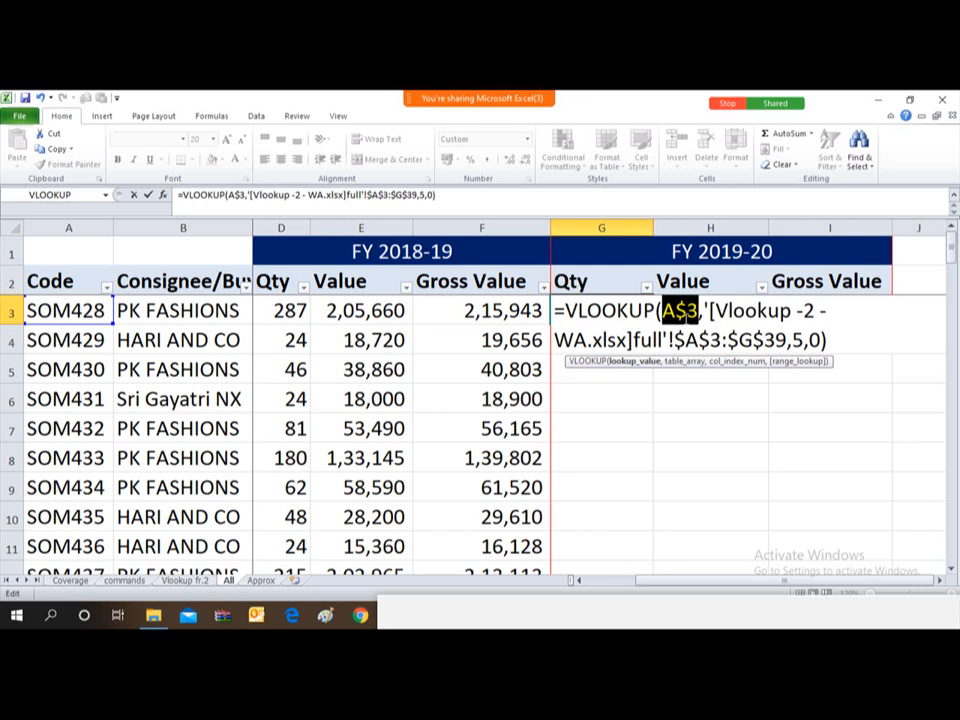
pyautogui.press('F4')
pyautogui.press('Return')
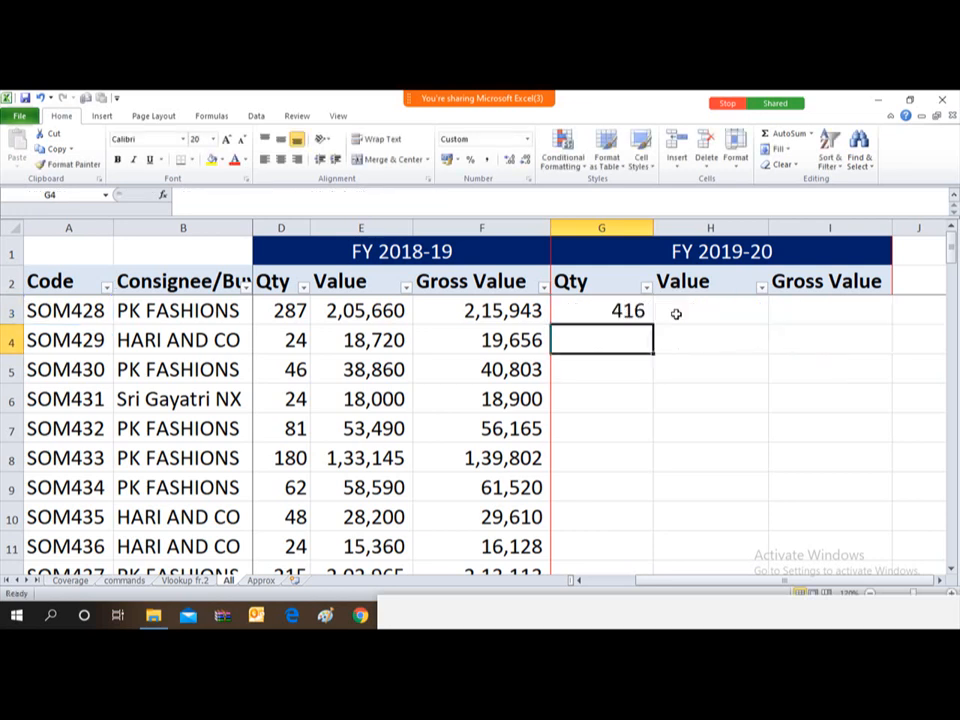
# - Copy the G3 VLOOKUP formula into the Value and Gross Value cells H3:I3
pyautogui.press('Up')
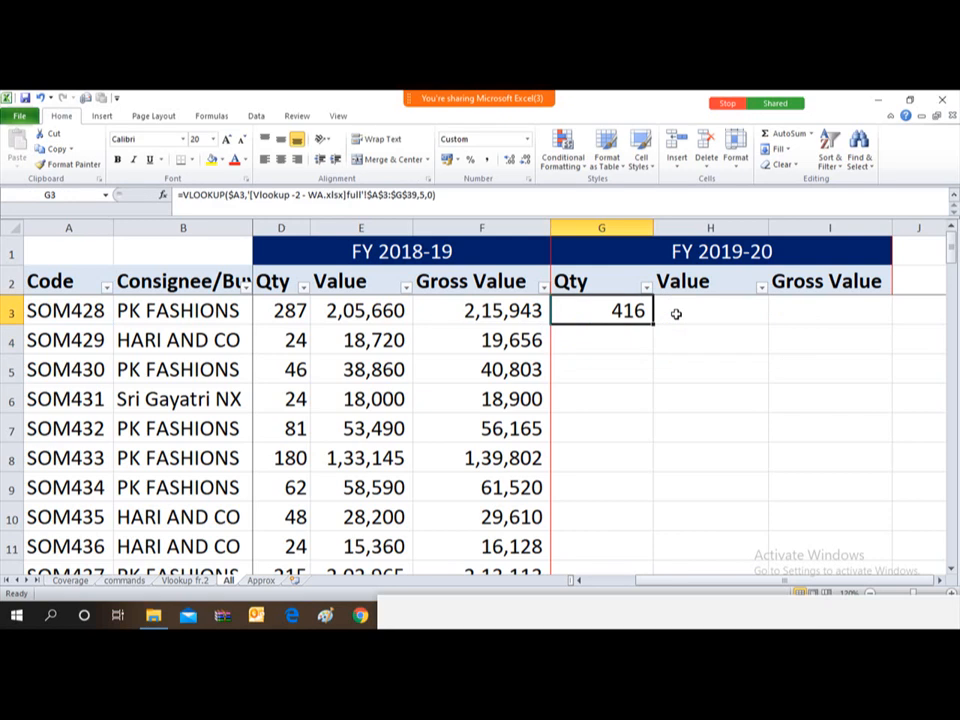
pyautogui.hotkey('ctrl', 'c')
pyautogui.press('Right')
pyautogui.hotkey('shift', 'Right')
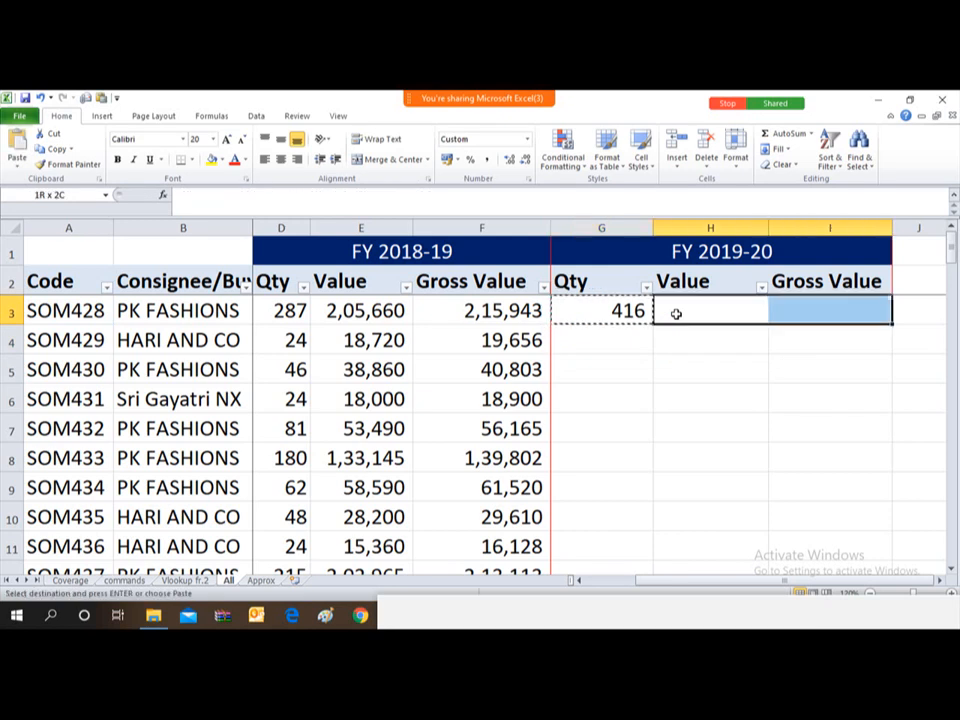
pyautogui.press('Return')
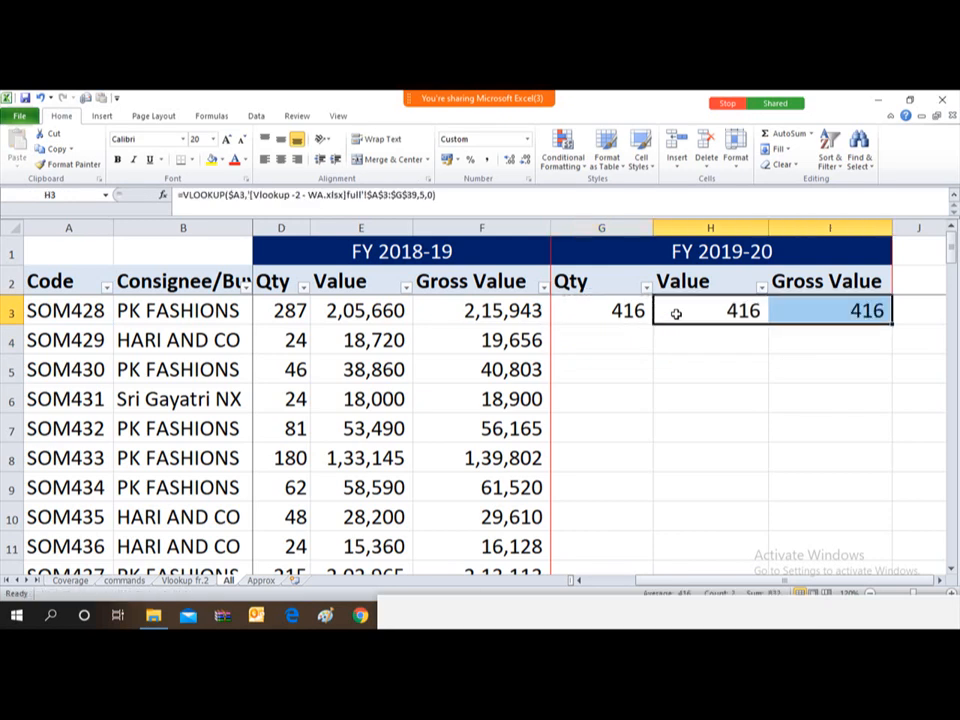
# - Compare the VLOOKUP formulas in G3, H3 and I3, checking the lookup value and column index
pyautogui.press('Left')
pyautogui.press('Right')
pyautogui.press('Right')
pyautogui.press('Left')
pyautogui.press('Left')
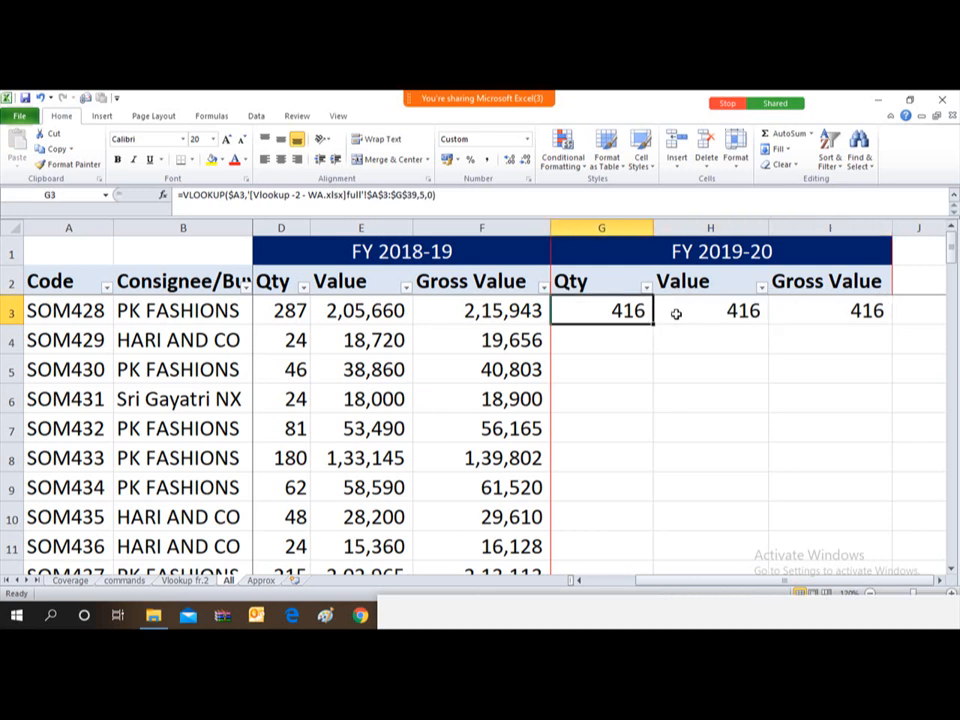
pyautogui.press('Right')
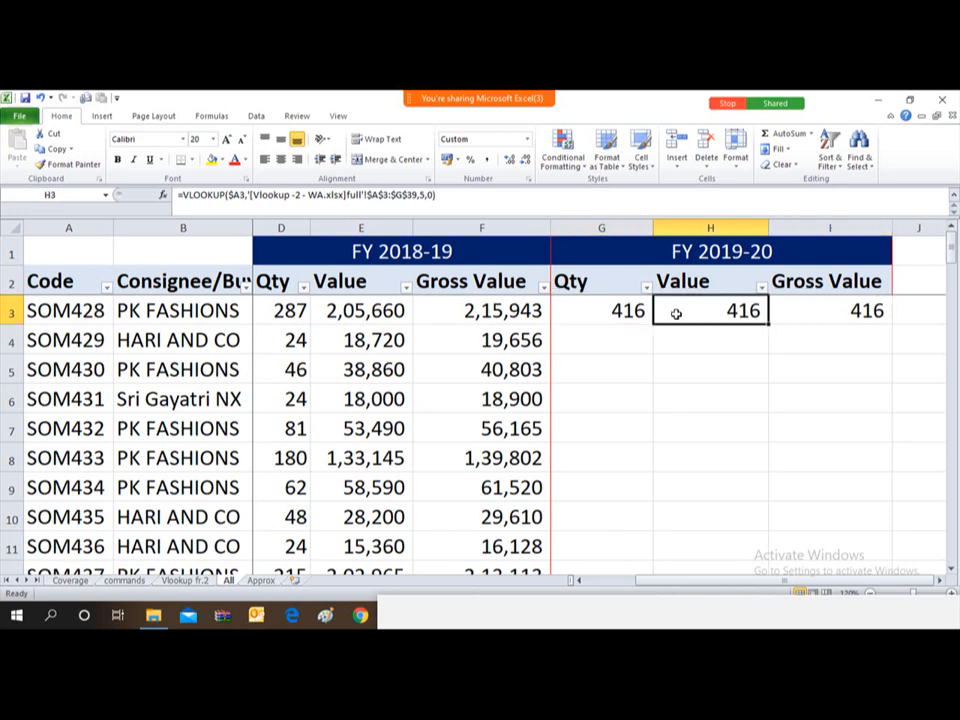
pyautogui.press('Right')
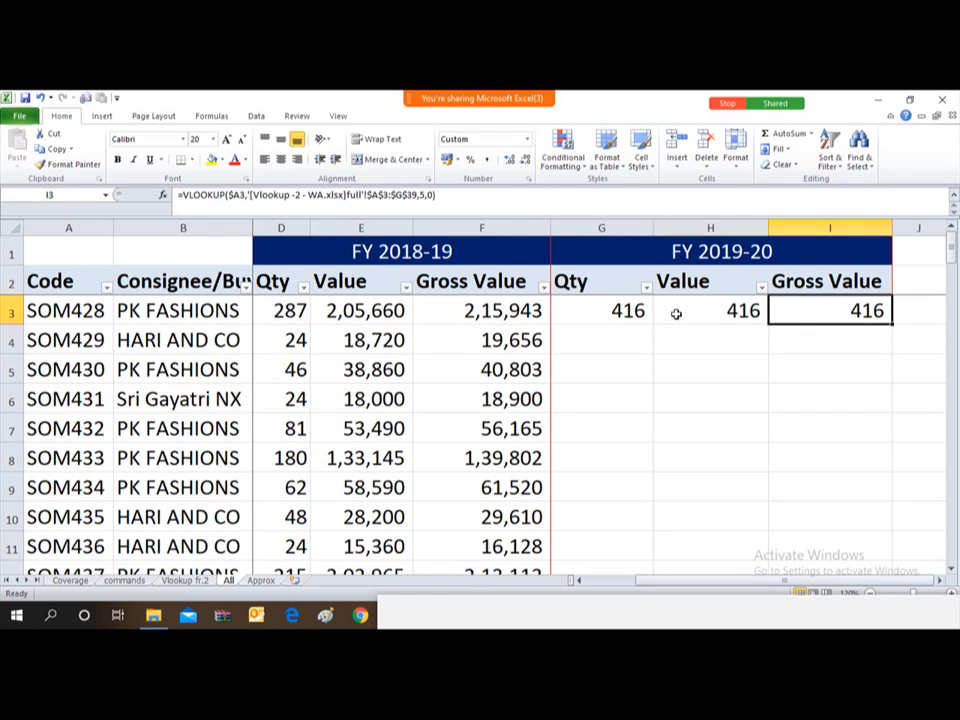
# - Change the column index in the H3 Value formula to 6
pyautogui.press('Left')
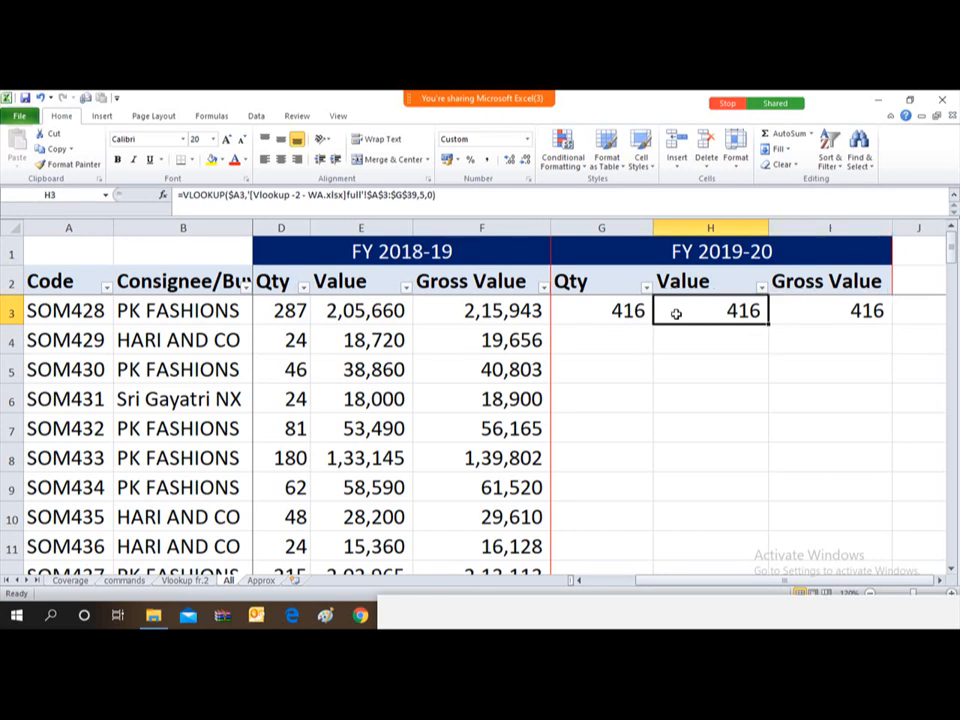
pyautogui.press('F2')
pyautogui.press('Left')
pyautogui.press('Left')
pyautogui.press('Left')
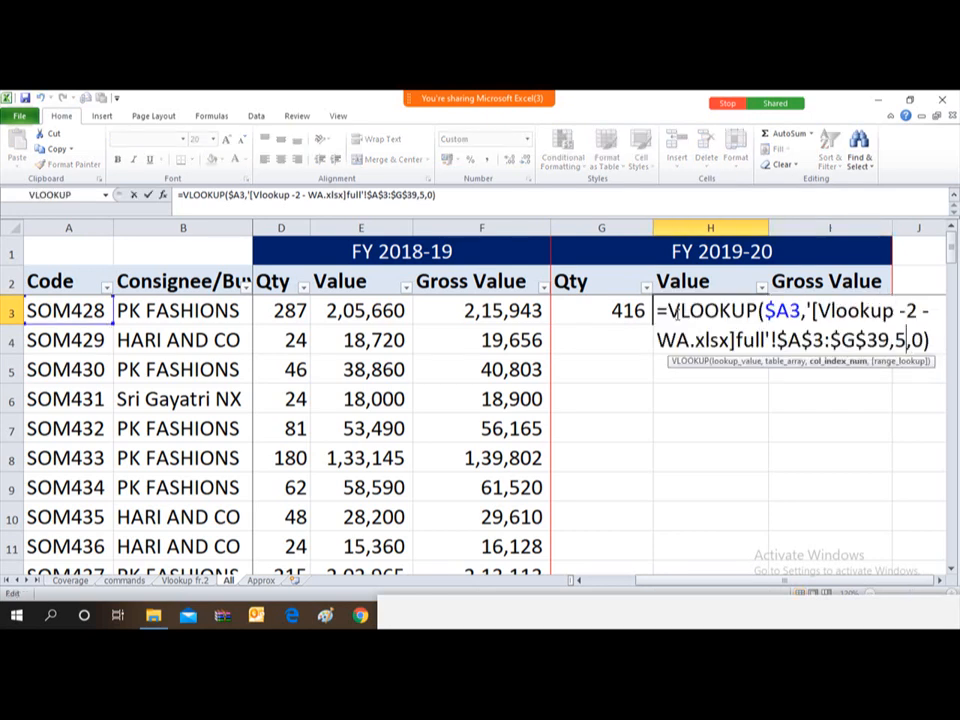
pyautogui.press('BackSpace')
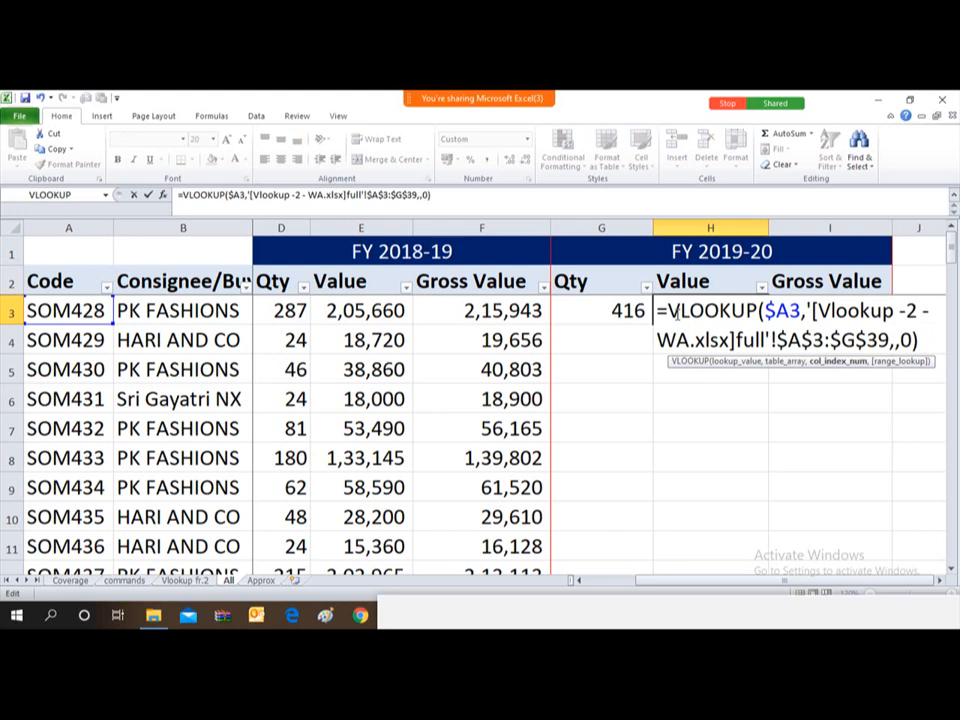
pyautogui.write('6')
pyautogui.press('Tab')
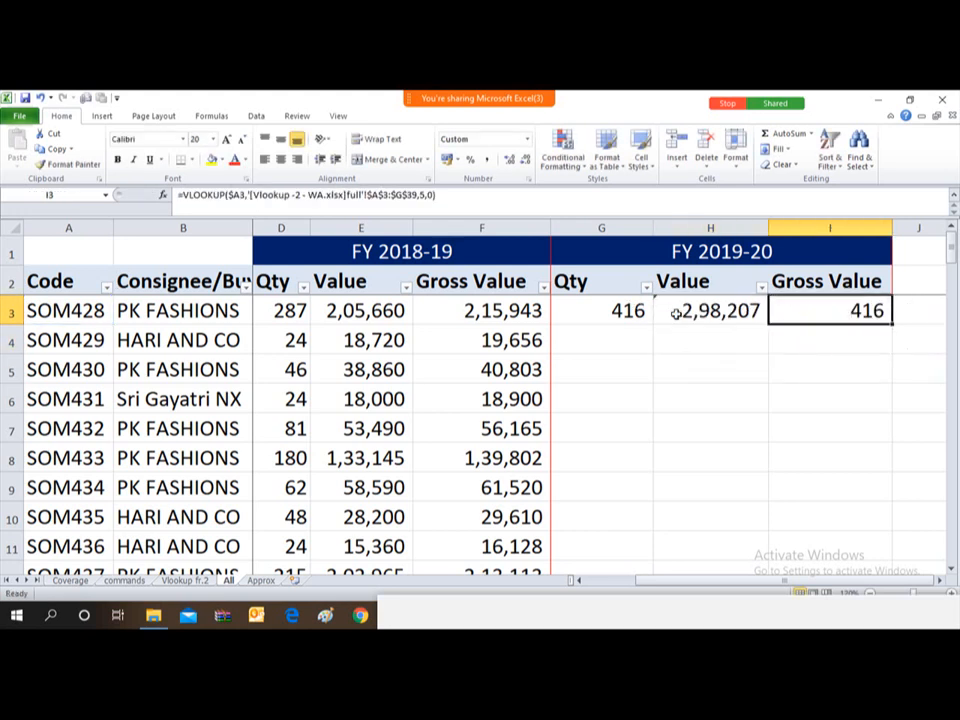
# - Change the column index in the I3 Gross Value formula to 7
pyautogui.press('F2')
pyautogui.press('Left')
pyautogui.press('Left')
pyautogui.press('Left')
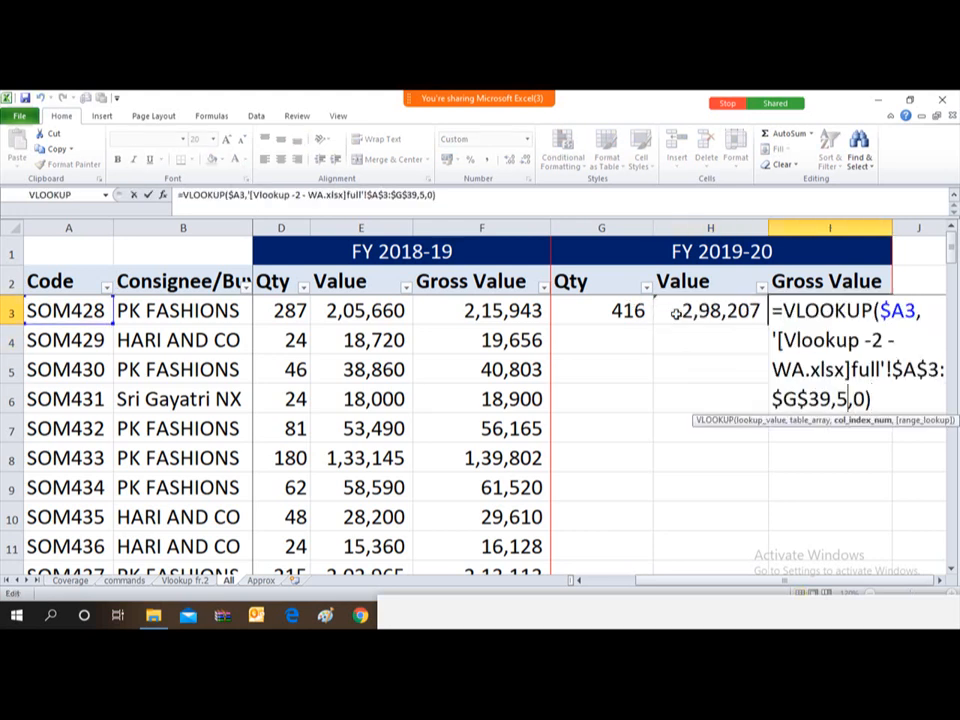
pyautogui.press('BackSpace')
pyautogui.write('7')
pyautogui.press('Return')
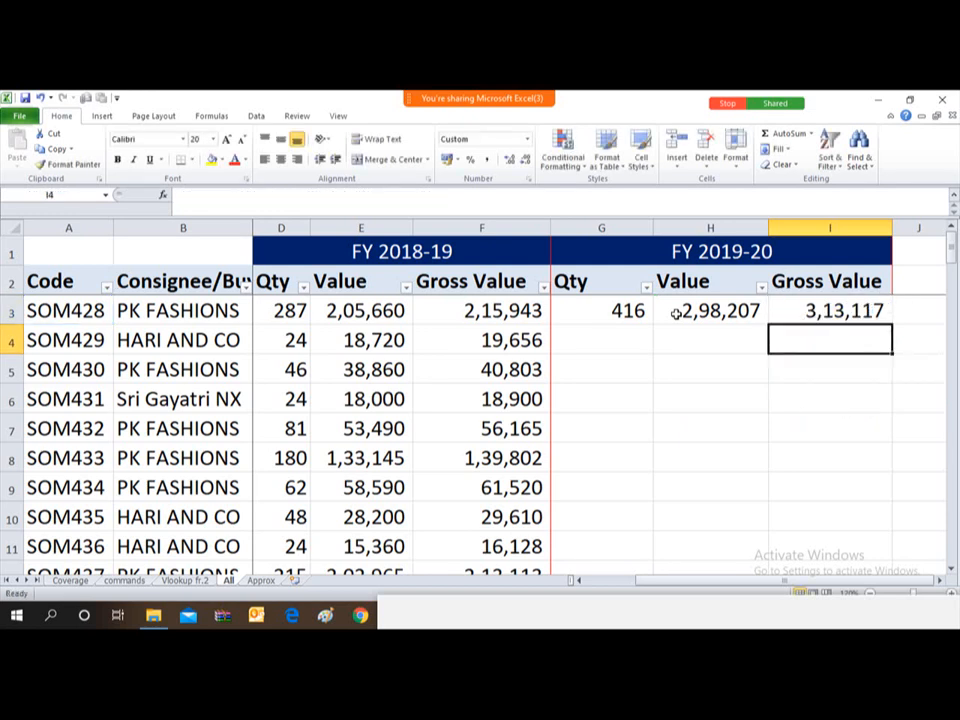
# - Copy the three formulas in G3:I3 down to the last code row, filling G3:I39
pyautogui.press('Up')
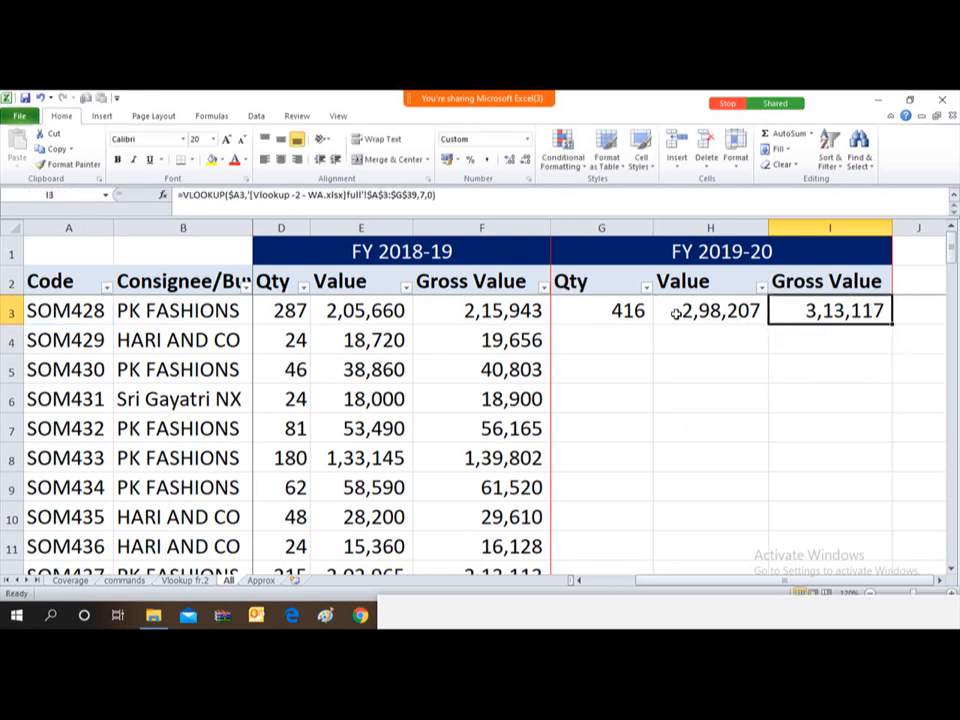
pyautogui.press('Left')
pyautogui.press('Left')
pyautogui.hotkey('shift', 'Right')
pyautogui.hotkey('shift', 'Right')
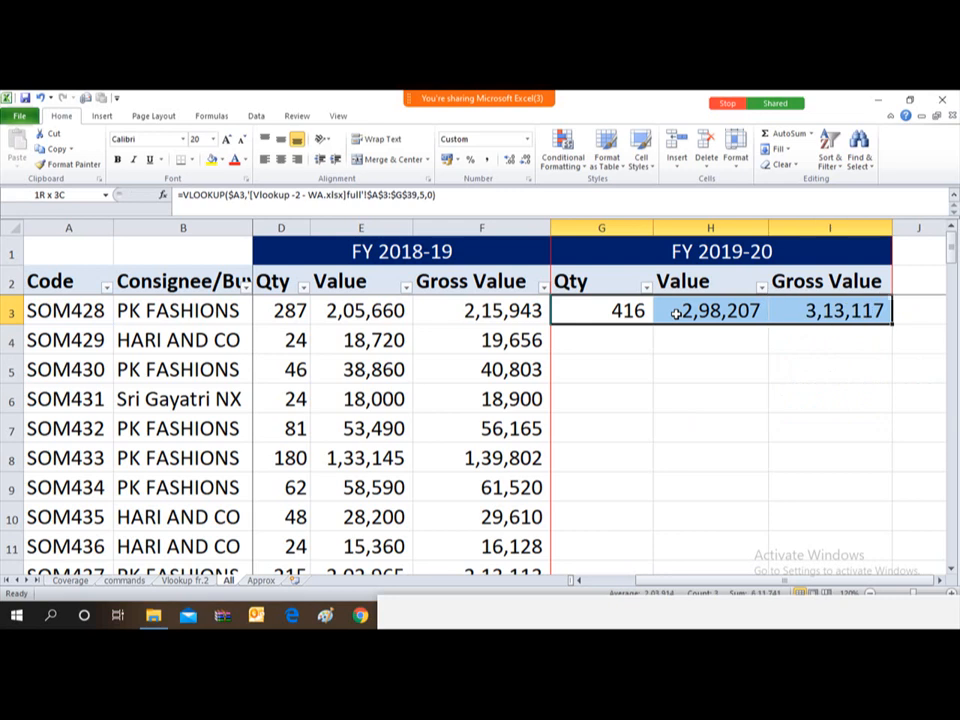
pyautogui.hotkey('ctrl', 'c')
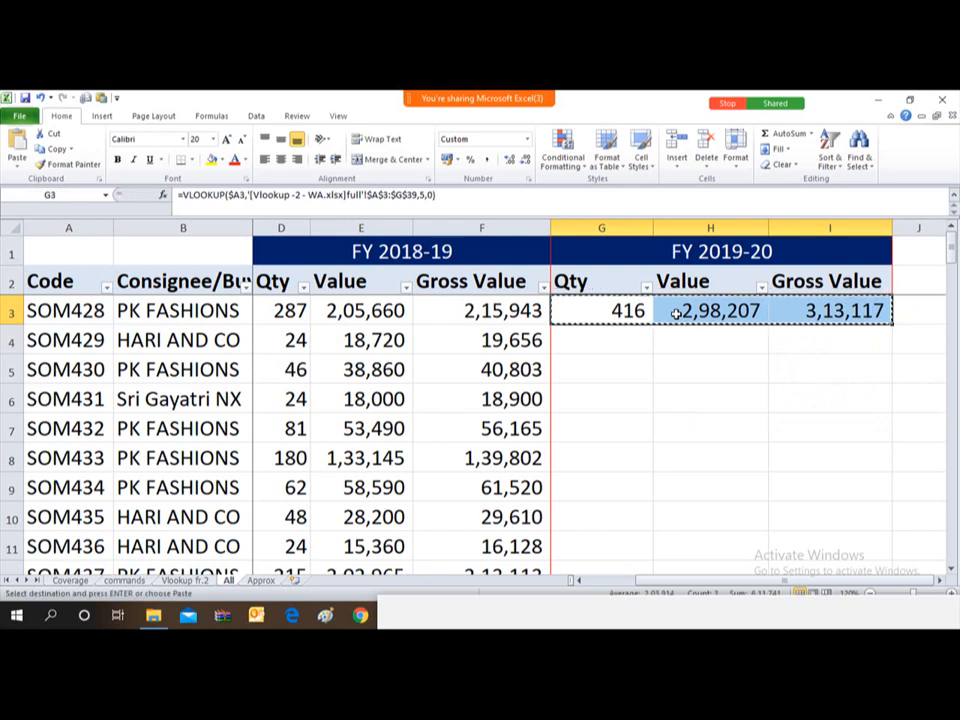
pyautogui.press('Left')
pyautogui.hotkey('ctrl', 'Down')
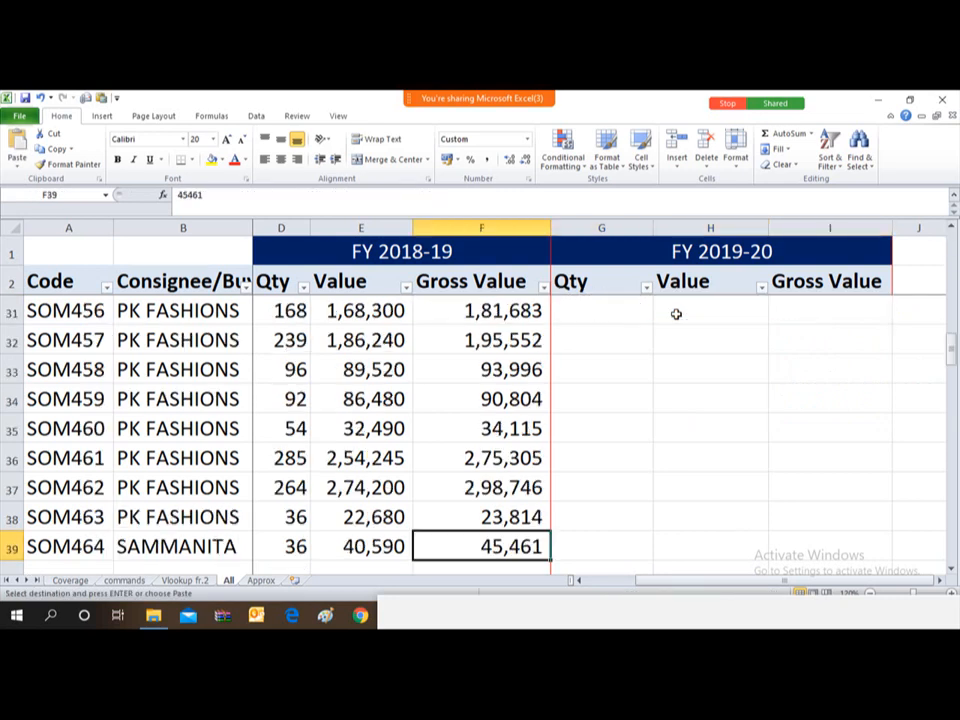
pyautogui.press('Right')
pyautogui.hotkey('ctrl', 'shift', 'Up')
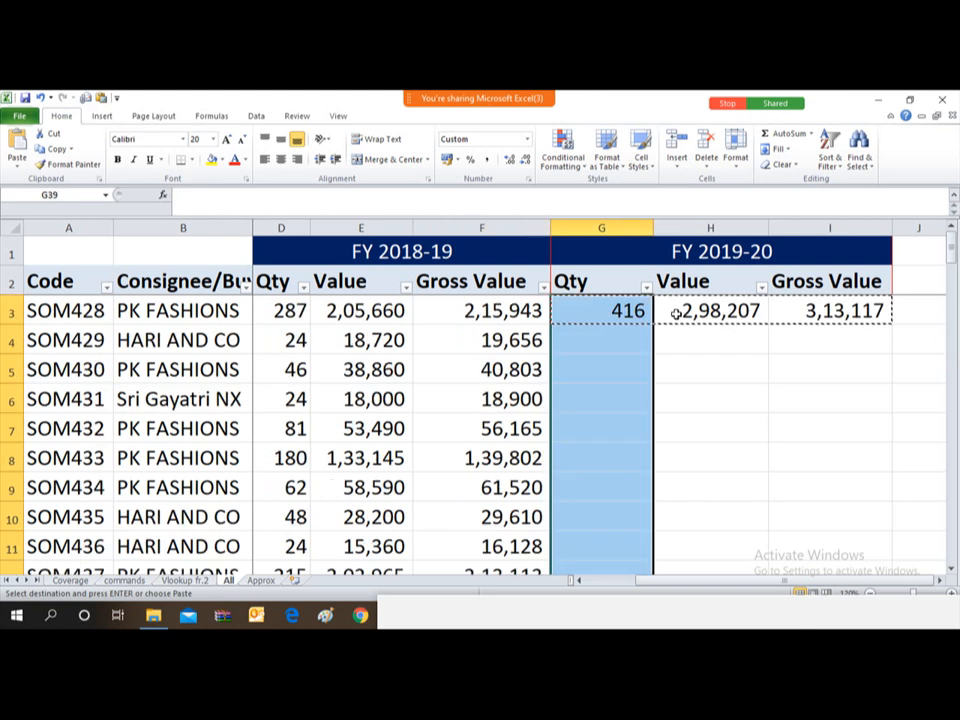
pyautogui.hotkey('shift', 'Right')
pyautogui.hotkey('shift', 'Right')
pyautogui.press('Return')
# - Check the last filled FY 2019-20 rows and the formula in G39
pyautogui.hotkey('ctrl', 'Down')
pyautogui.press('Down')
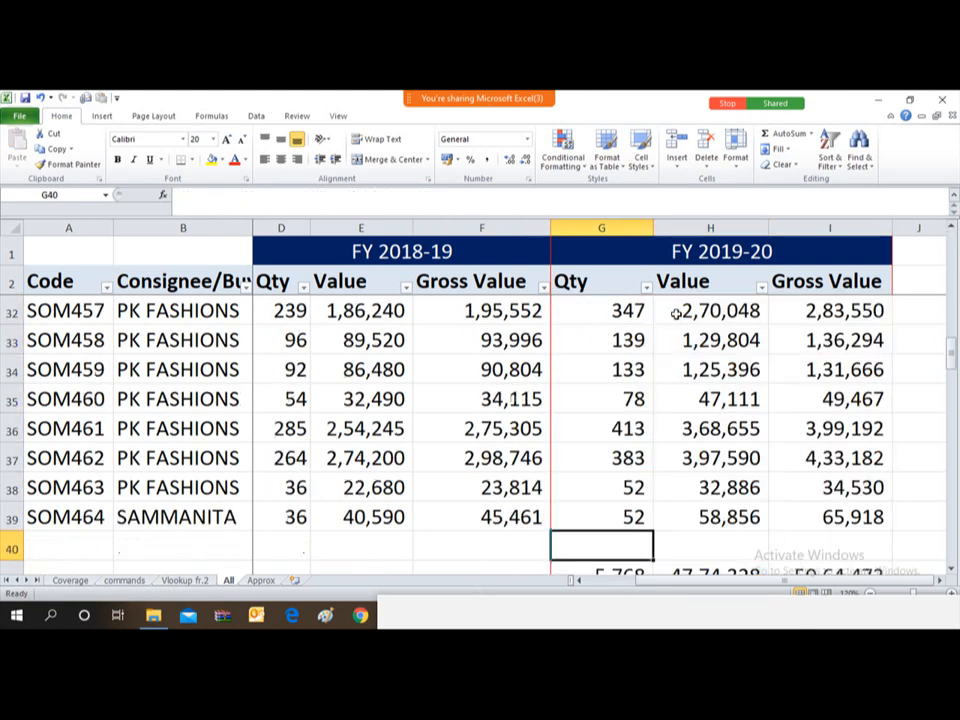
pyautogui.press('Down')
pyautogui.press('Down')
pyautogui.press('Down')
pyautogui.press('Up')
pyautogui.press('Up')
pyautogui.press('Up')
pyautogui.press('Up')
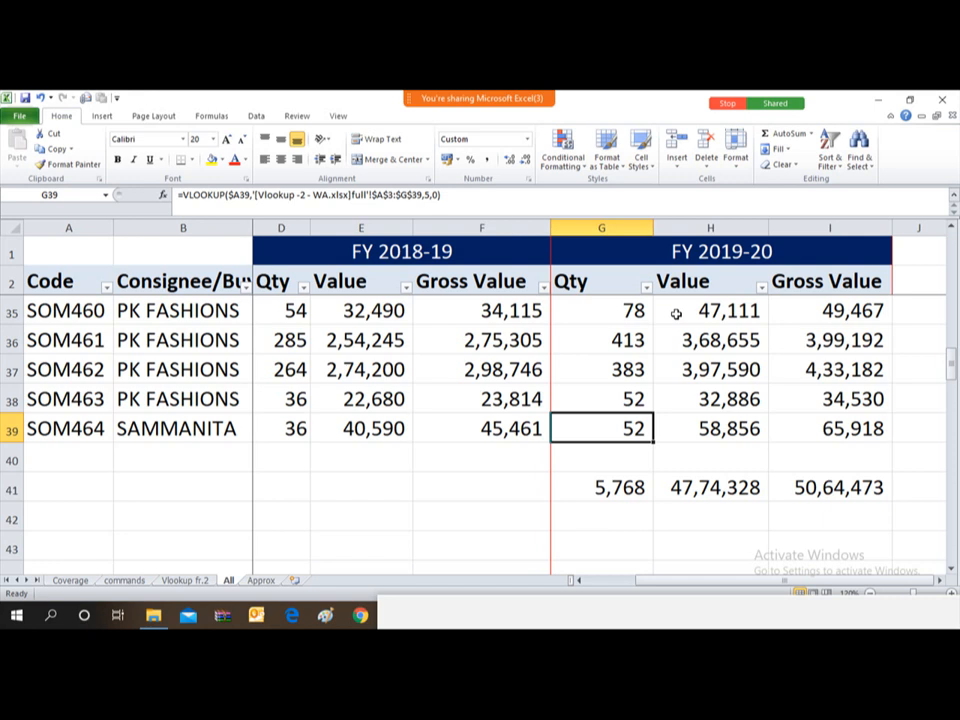
# - Examine the Qty, Value and Gross Value totals in G41:I41 below the filled FY 2019-20 columns
pyautogui.press('Down')
pyautogui.press('Down')
pyautogui.press('Down')
pyautogui.press('Down')
pyautogui.press('Down')
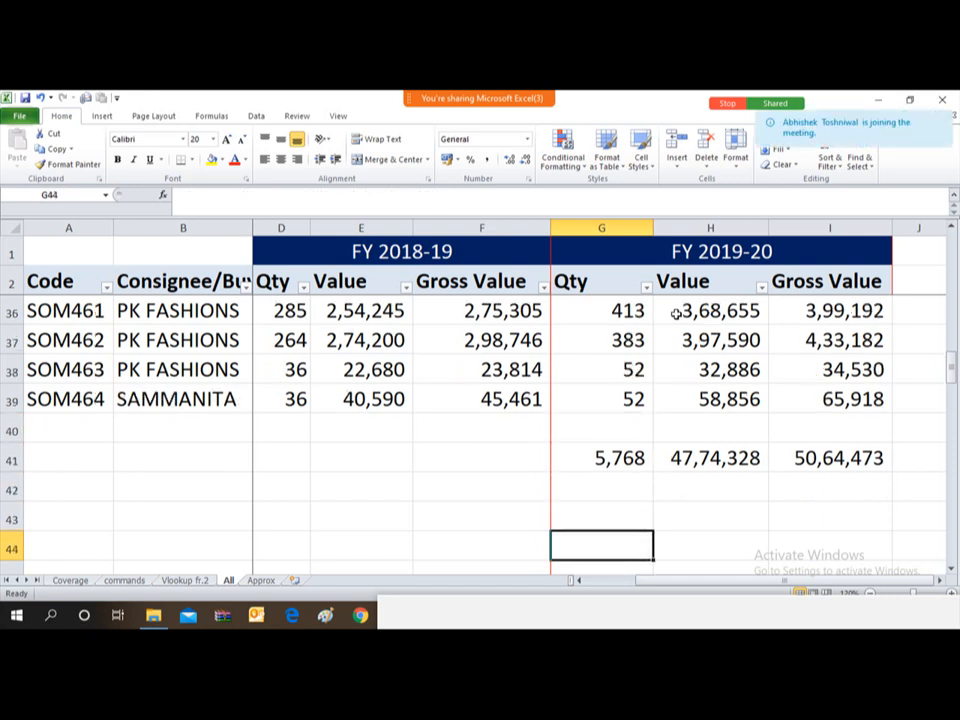
pyautogui.press('Up')
pyautogui.press('Up')
pyautogui.press('Up')
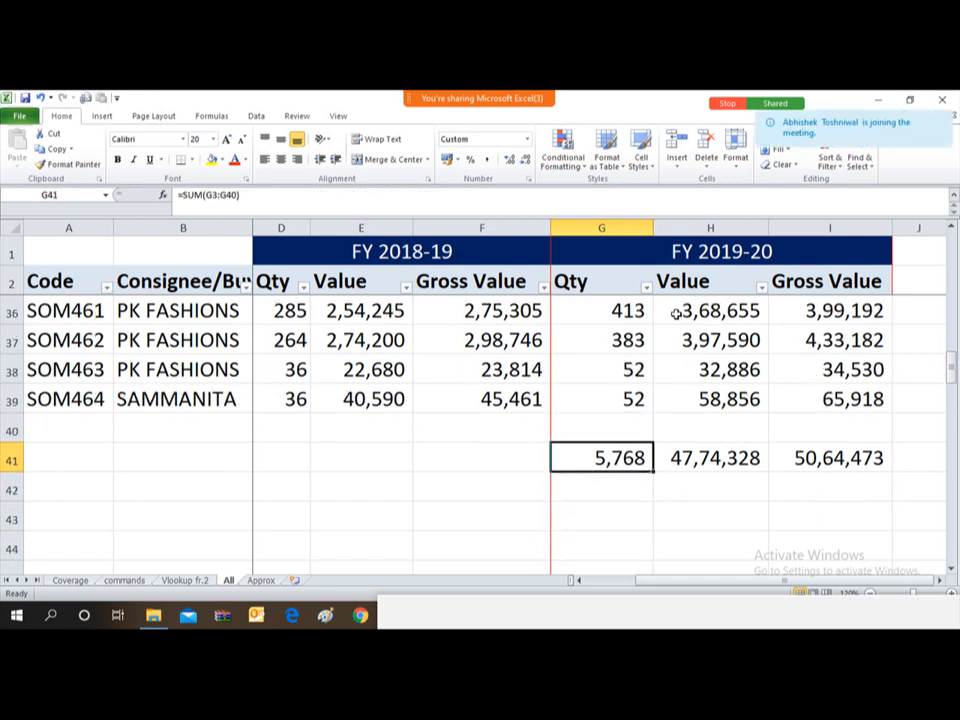
pyautogui.press('Right')
pyautogui.press('Right')
pyautogui.press('Left')
pyautogui.press('Left')
pyautogui.press('Right')
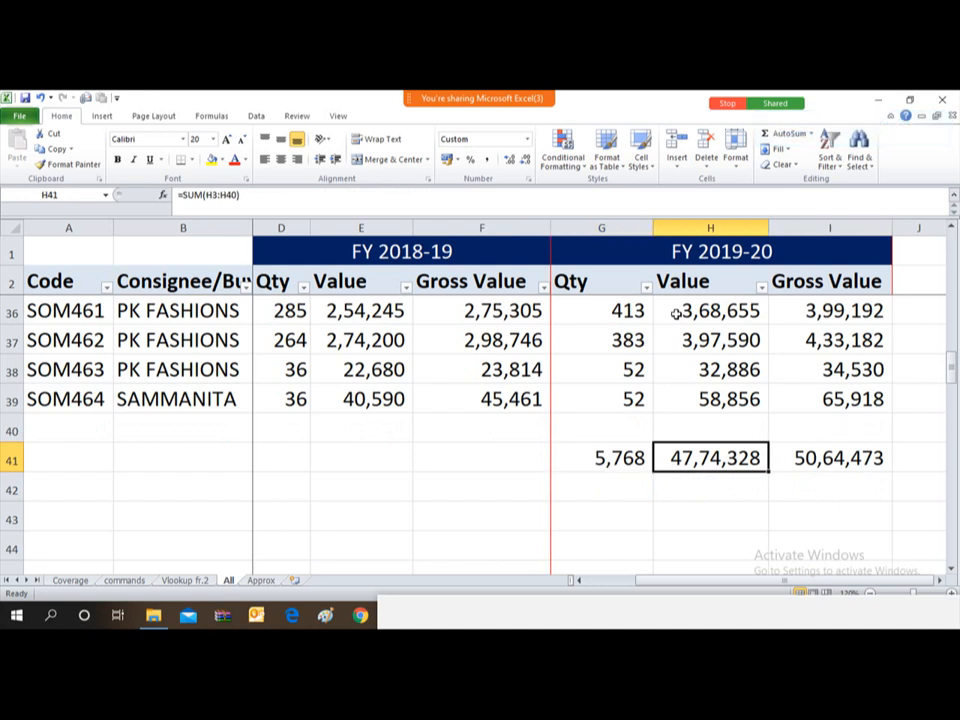
# - Compare the totals in E41:G41 of the other workbook's full sheet with the FY 2019-20 totals in G41:I41 of the All sheet
pyautogui.hotkey('alt', 'Tab')
pyautogui.hotkey('alt', 'Tab')
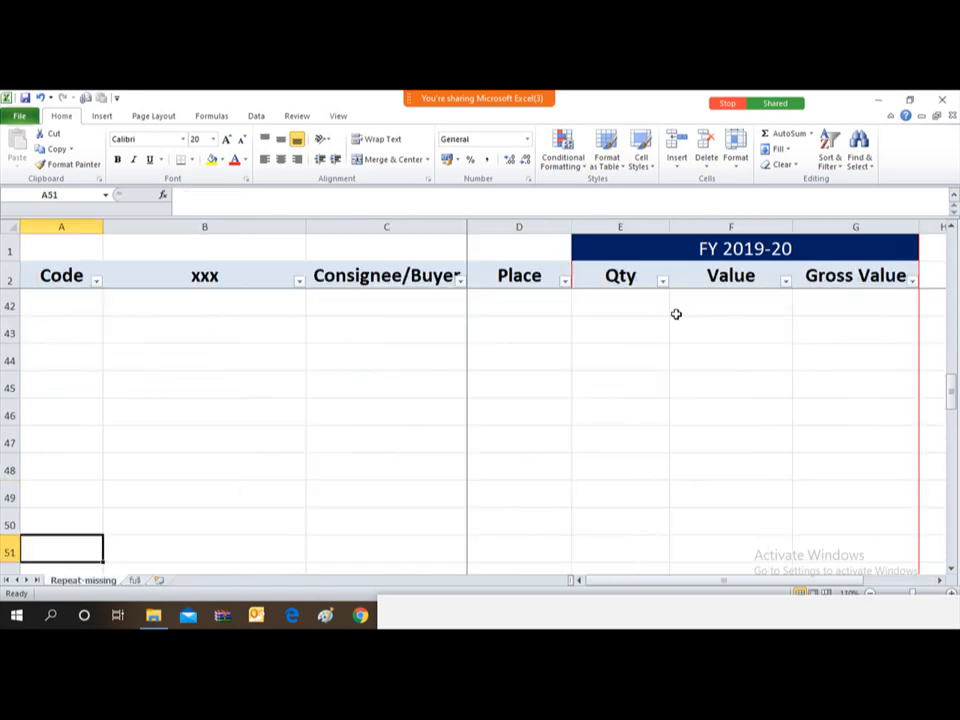
pyautogui.click(135, 580)
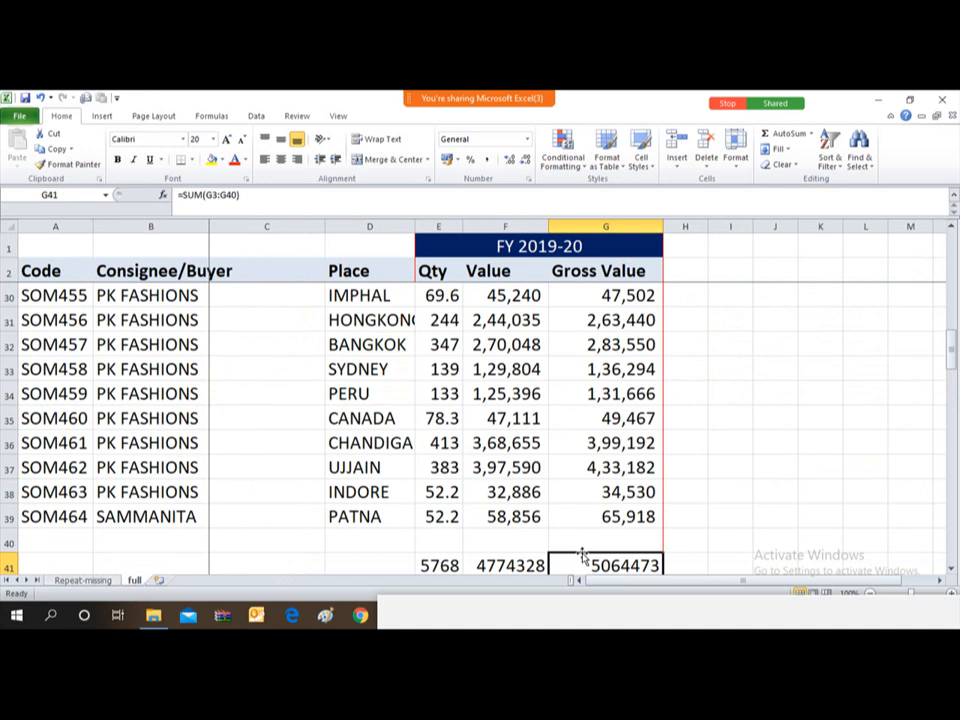
pyautogui.press('Left')
pyautogui.press('Left')
pyautogui.press('Down')
pyautogui.press('Up')
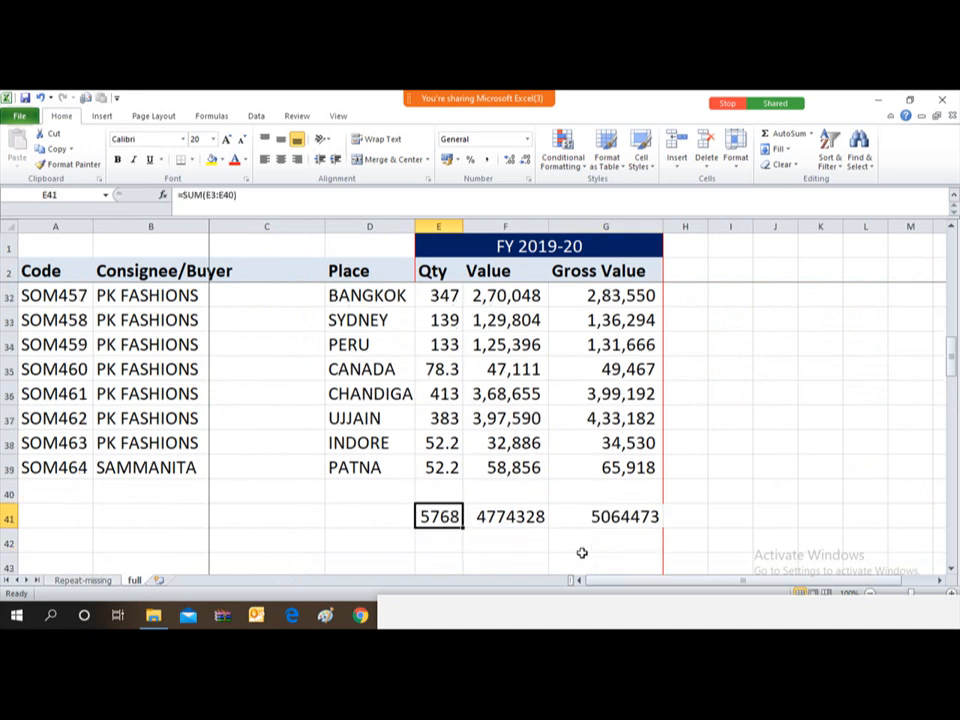
pyautogui.press('Right')
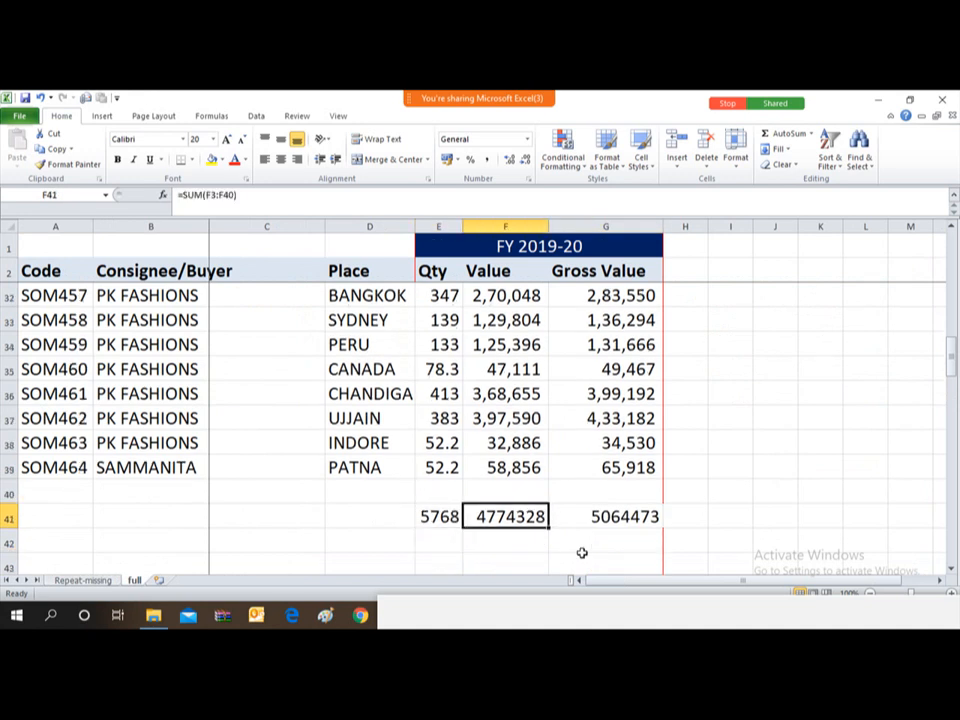
pyautogui.press('Right')
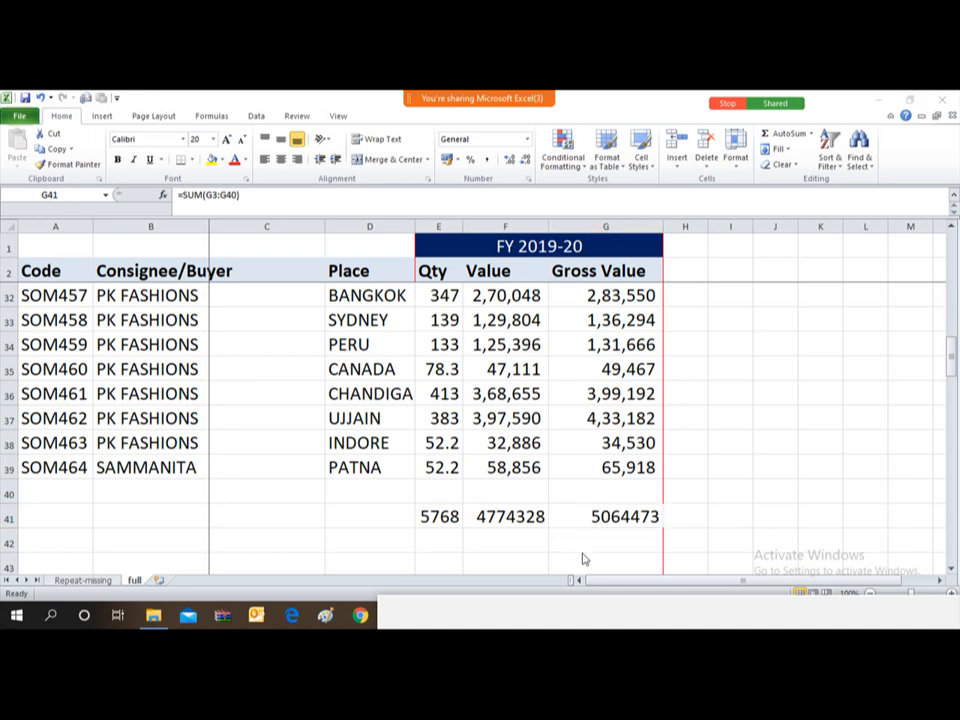
pyautogui.hotkey('alt', 'Tab')
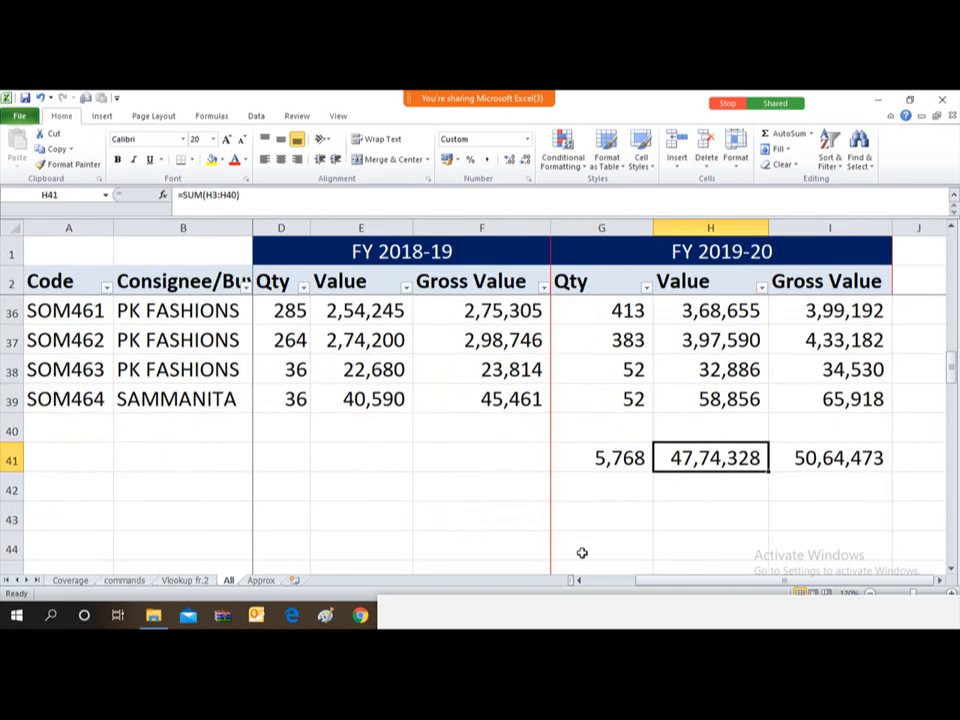
pyautogui.press('Right')
pyautogui.press('Left')
pyautogui.press('Left')
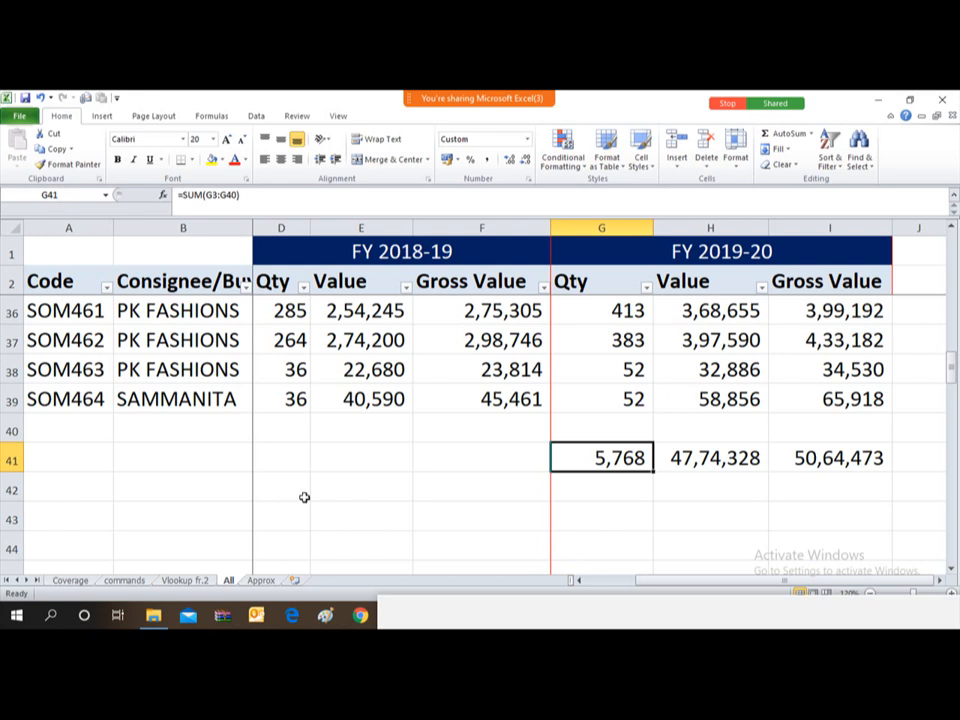
# - Mark the topic "Usage of formula at multiple times & places" with a tick in B7 of the Coverage sheet
pyautogui.click(70, 581)
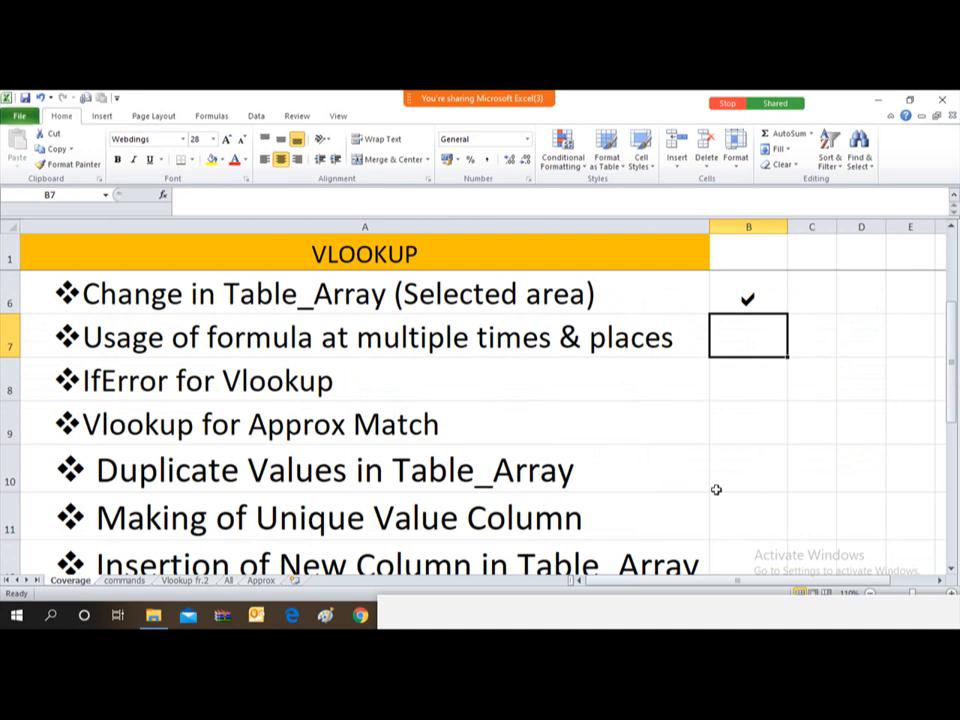
pyautogui.write('a')
pyautogui.press('Return')
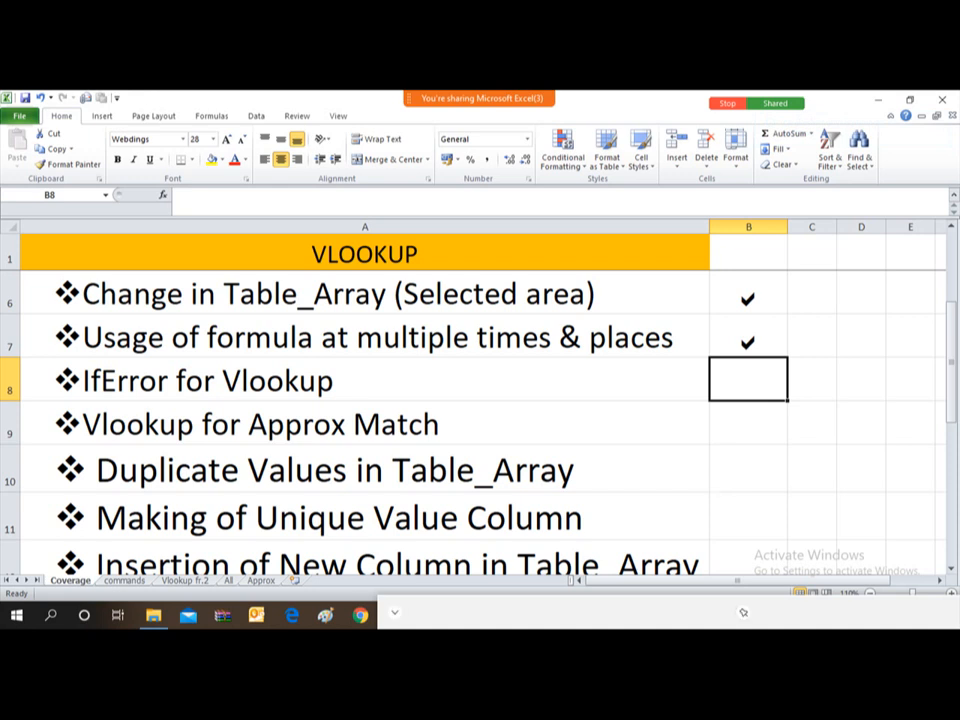
# - Clear the FY 2019-20 Qty, Value and Gross Value formulas in G3:I39 of the All sheet, keeping the totals row
pyautogui.click(229, 581)
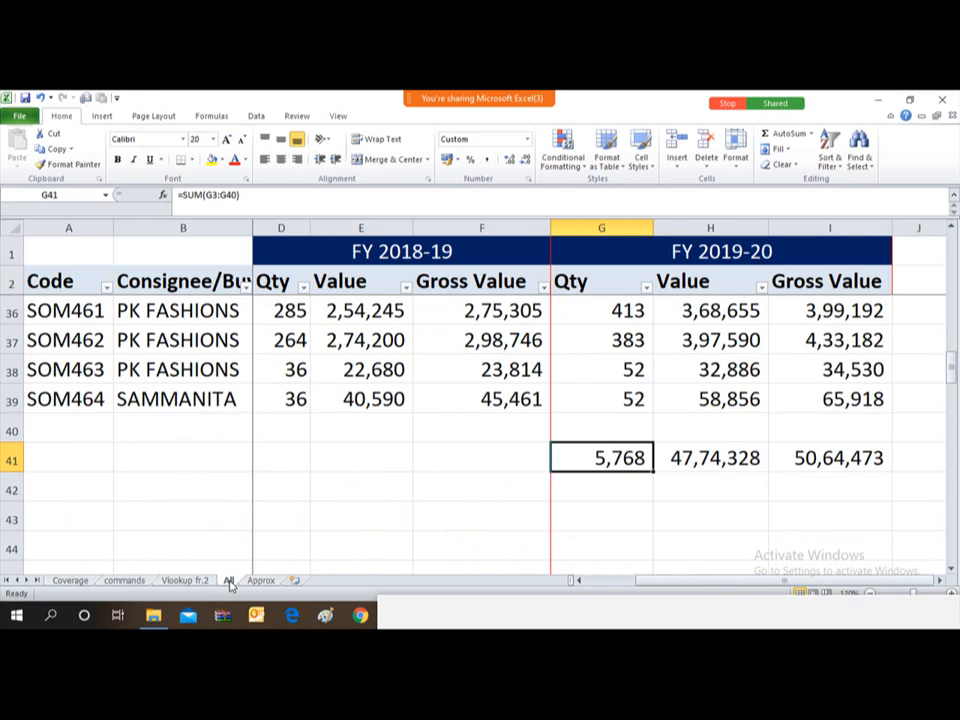
pyautogui.press('Up')
pyautogui.press('Up')
pyautogui.press('Up')
pyautogui.press('Up')
pyautogui.press('Up')
pyautogui.press('Up')
pyautogui.press('Up')
pyautogui.press('Up')
pyautogui.press('Up')
pyautogui.press('Up')
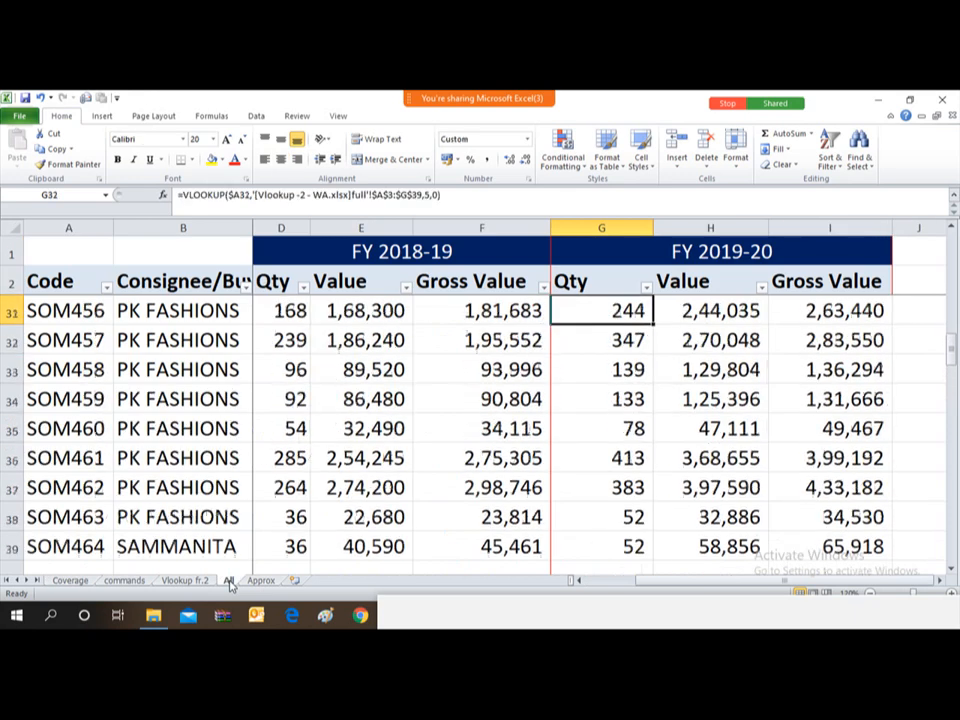
pyautogui.press('Up')
pyautogui.press('Up')
pyautogui.press('Up')
pyautogui.press('Up')
pyautogui.press('Up')
pyautogui.press('Up')
pyautogui.press('Up')
pyautogui.press('Up')
pyautogui.press('Up')
pyautogui.press('Up')
pyautogui.hotkey('ctrl', 'Up')
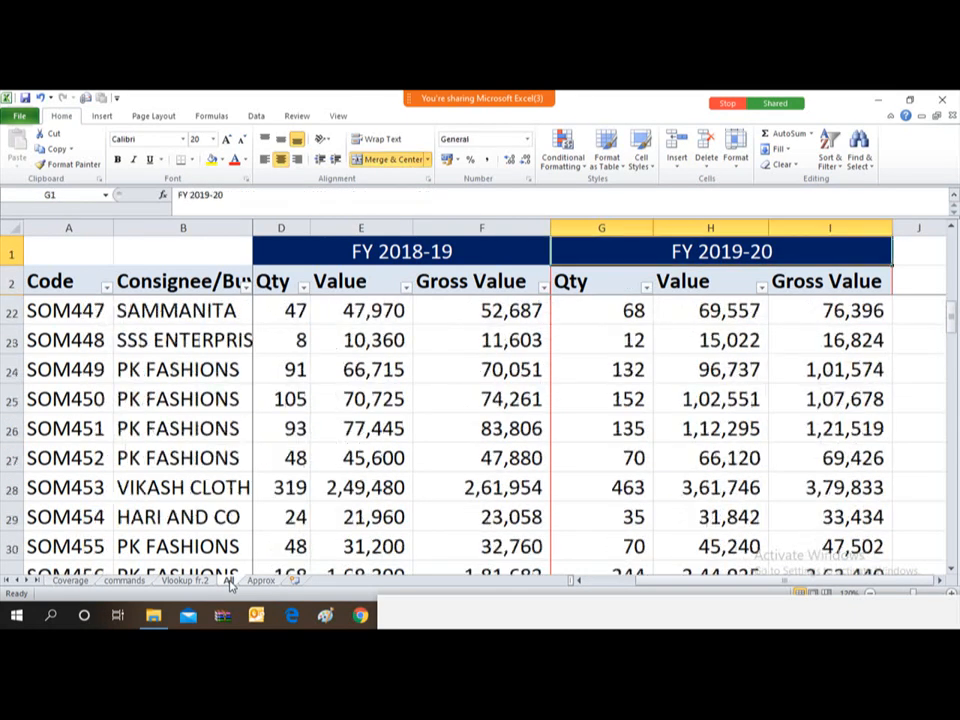
pyautogui.press('Down')
pyautogui.press('Down')
pyautogui.press('Down')
pyautogui.press('Down')
pyautogui.press('Up')
pyautogui.press('Up')
pyautogui.press('Up')
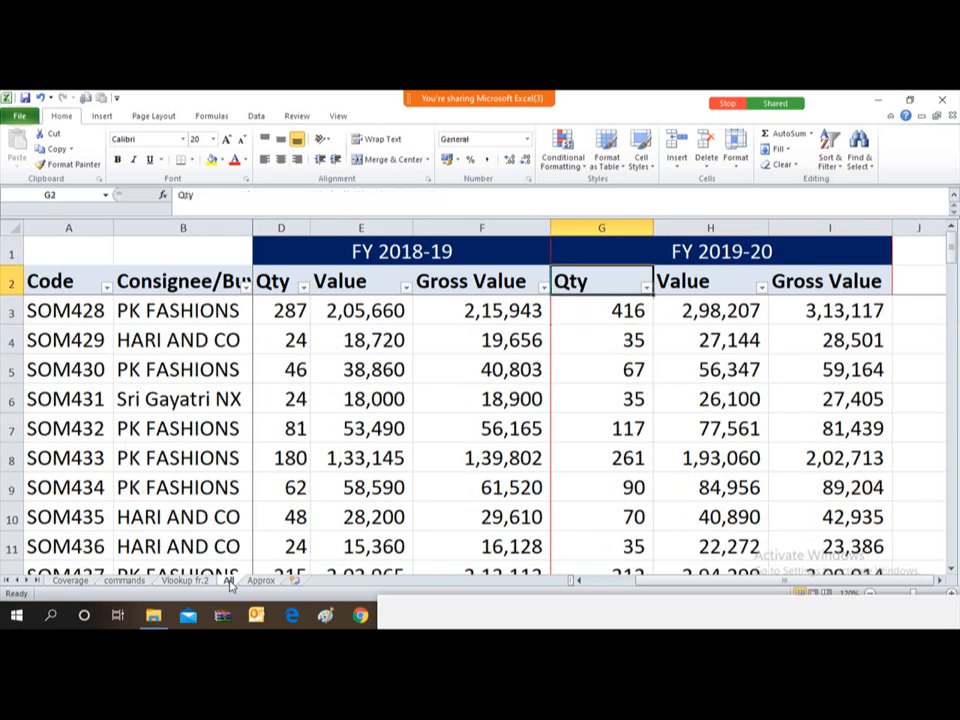
pyautogui.press('Down')
pyautogui.hotkey('shift', 'Right')
pyautogui.hotkey('shift', 'Right')
pyautogui.hotkey('ctrl', 'shift', 'Down')
pyautogui.hotkey('ctrl', 'shift', 'Down')
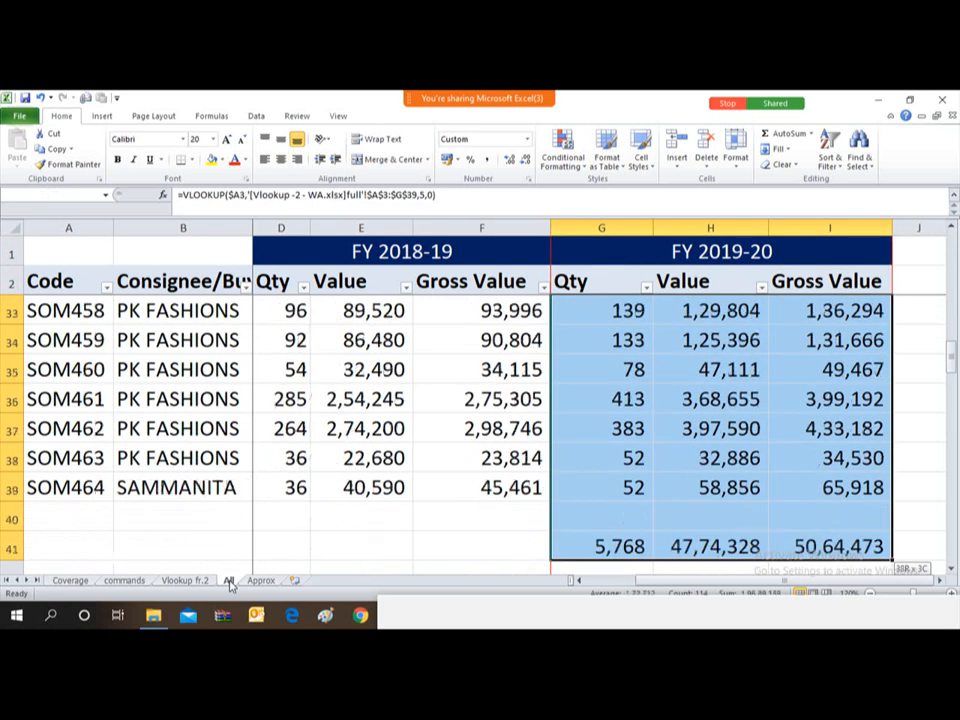
pyautogui.hotkey('shift', 'Up')
pyautogui.hotkey('shift', 'Up')
pyautogui.hotkey('shift', 'Up')
pyautogui.hotkey('shift', 'Up')
pyautogui.hotkey('shift', 'Down')
pyautogui.hotkey('shift', 'Down')
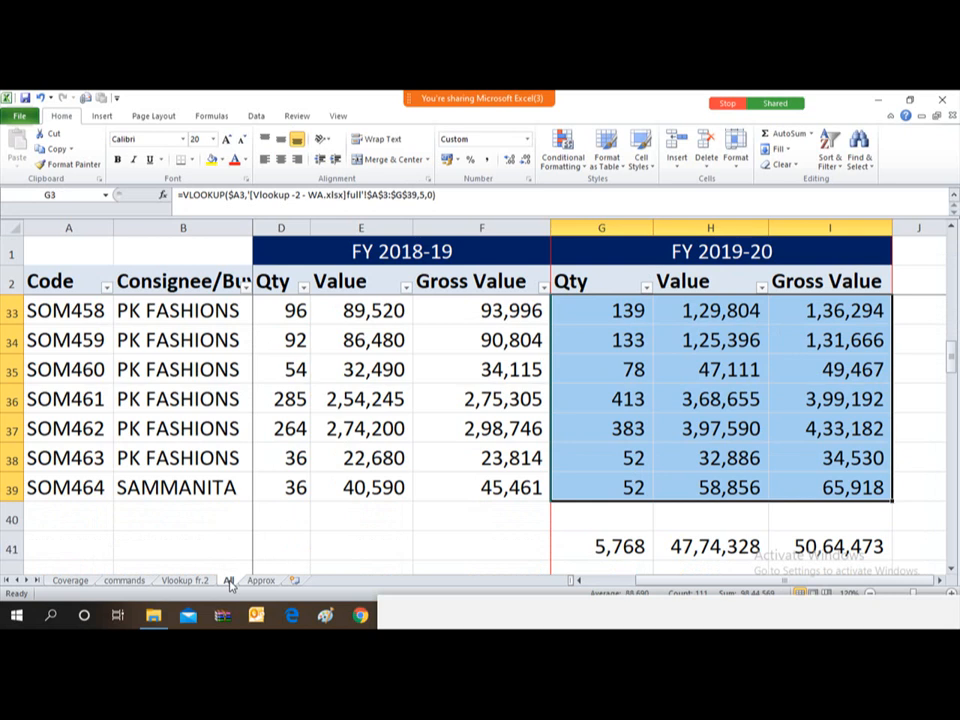
pyautogui.press('Delete')
pyautogui.press('Up')
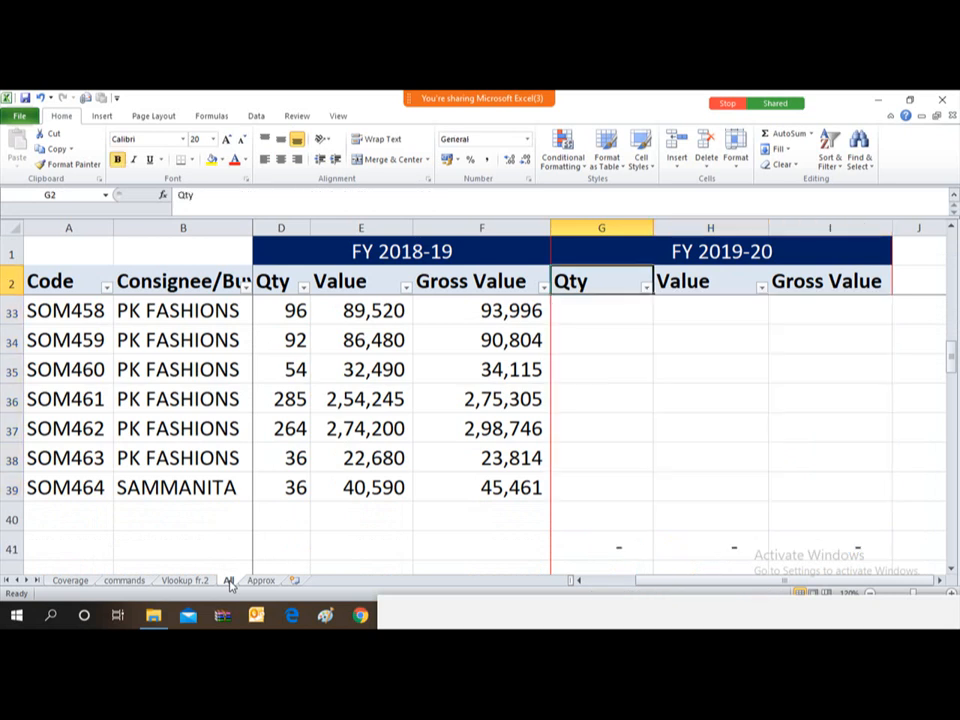
pyautogui.press('Down')
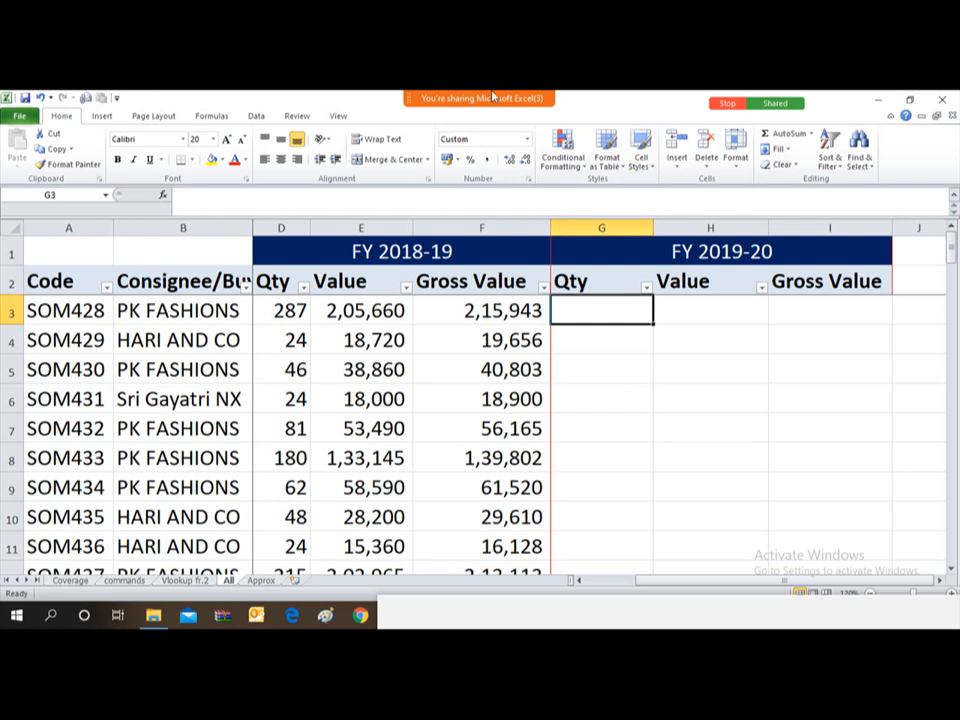
# - Open the meeting chat, move it clear of the FY 2019-20 columns and select the empty cell G3
pyautogui.moveTo(499, 95)
pyautogui.click(654, 112)
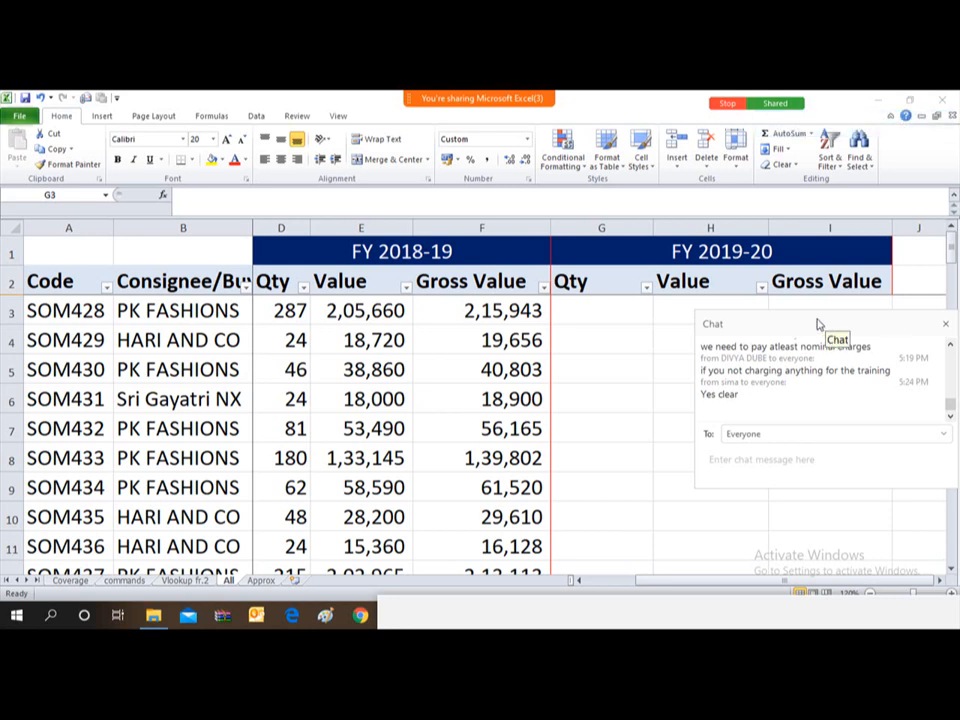
pyautogui.moveTo(827, 323); pyautogui.dragTo(959, 432)
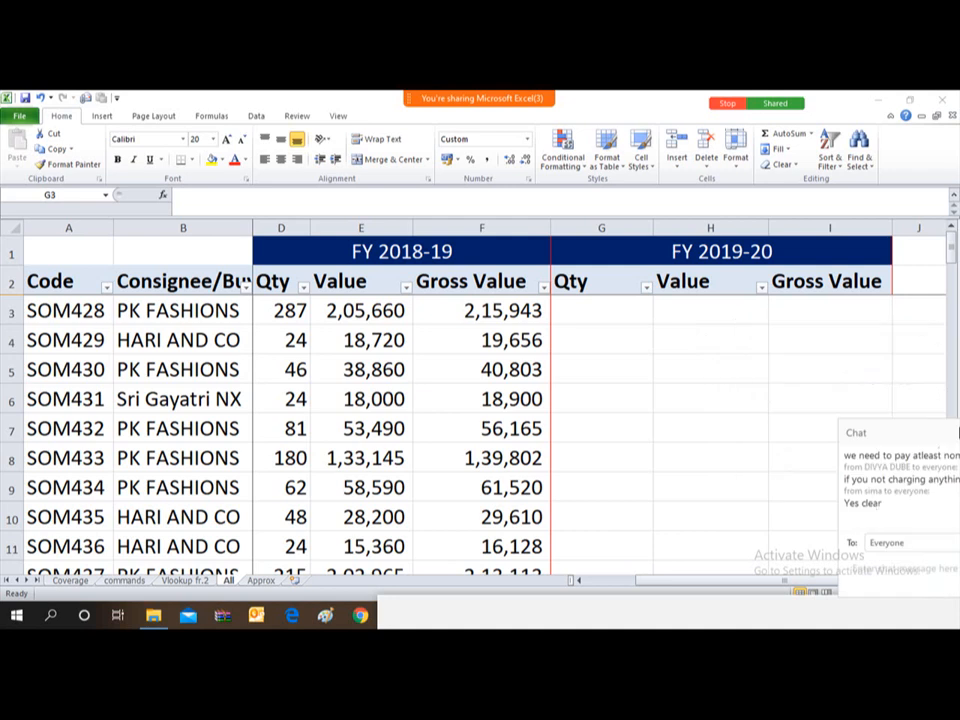
pyautogui.click(601, 307)
pyautogui.press('Up')
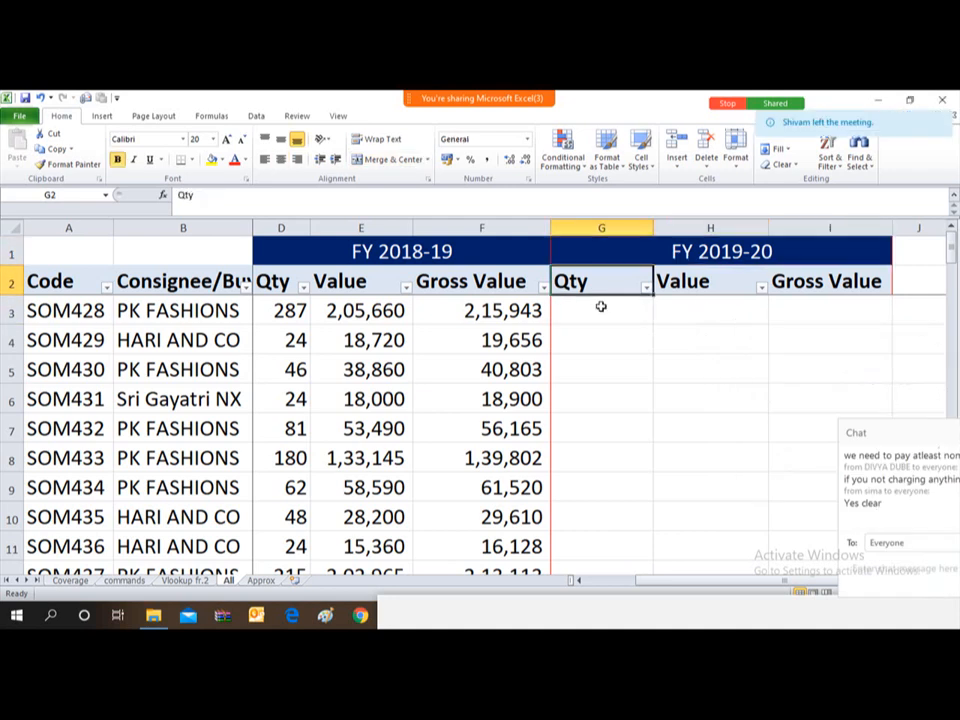
pyautogui.click(601, 307)
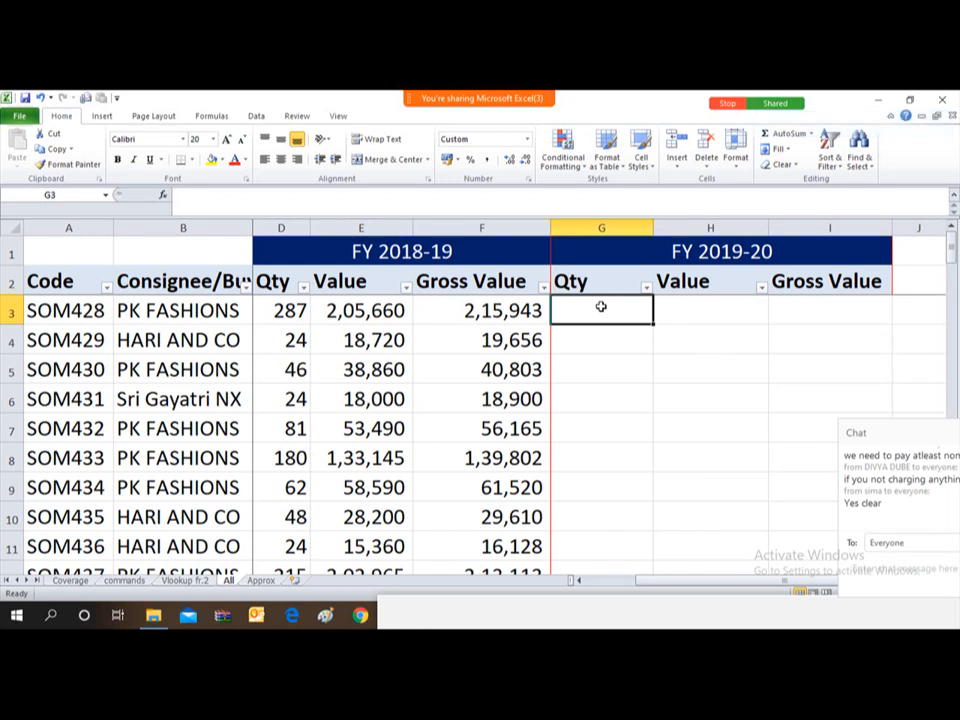
# - Review the remaining topics on the Coverage sheet and enter x in B10 beside "Duplicate Values in Table_Array"
pyautogui.click(70, 580)
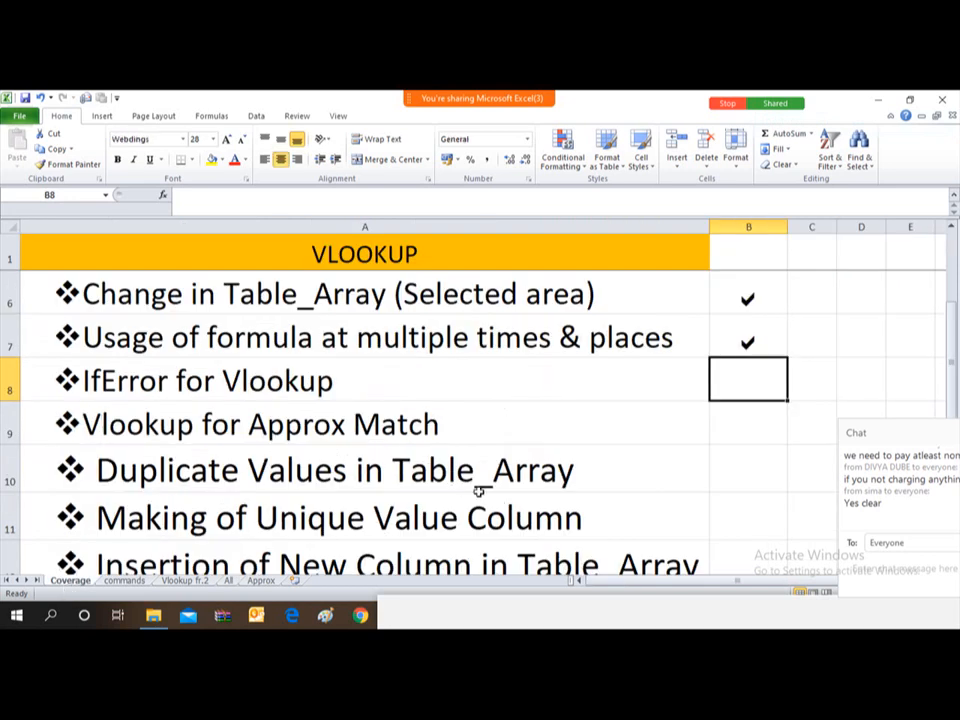
pyautogui.press('Down')
pyautogui.press('Down')
pyautogui.press('Down')
pyautogui.press('Down')
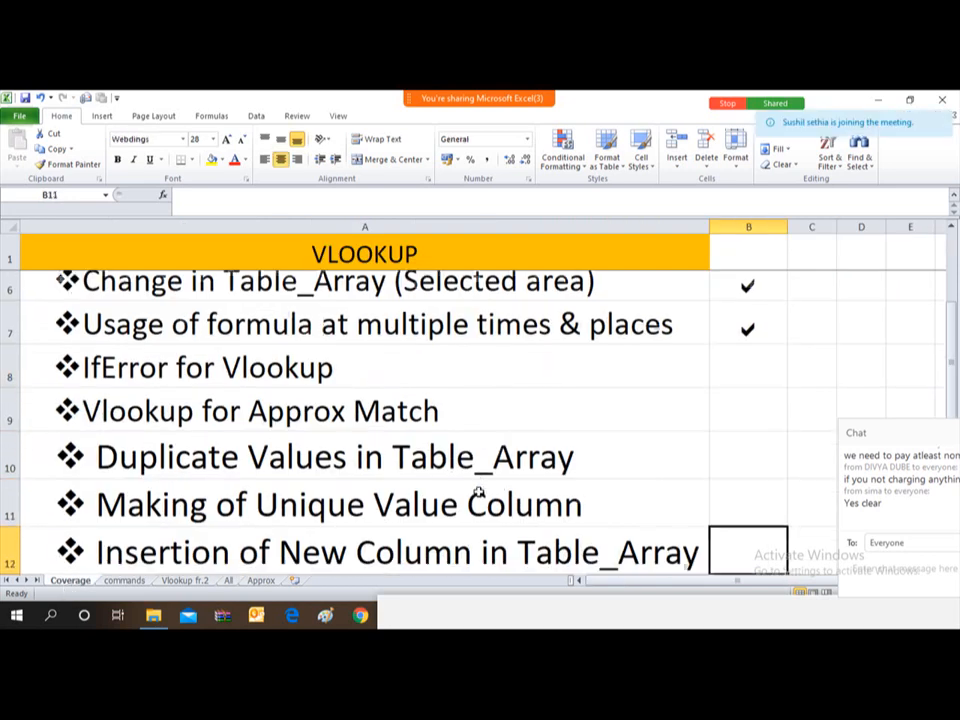
pyautogui.press('Up')
pyautogui.press('Up')
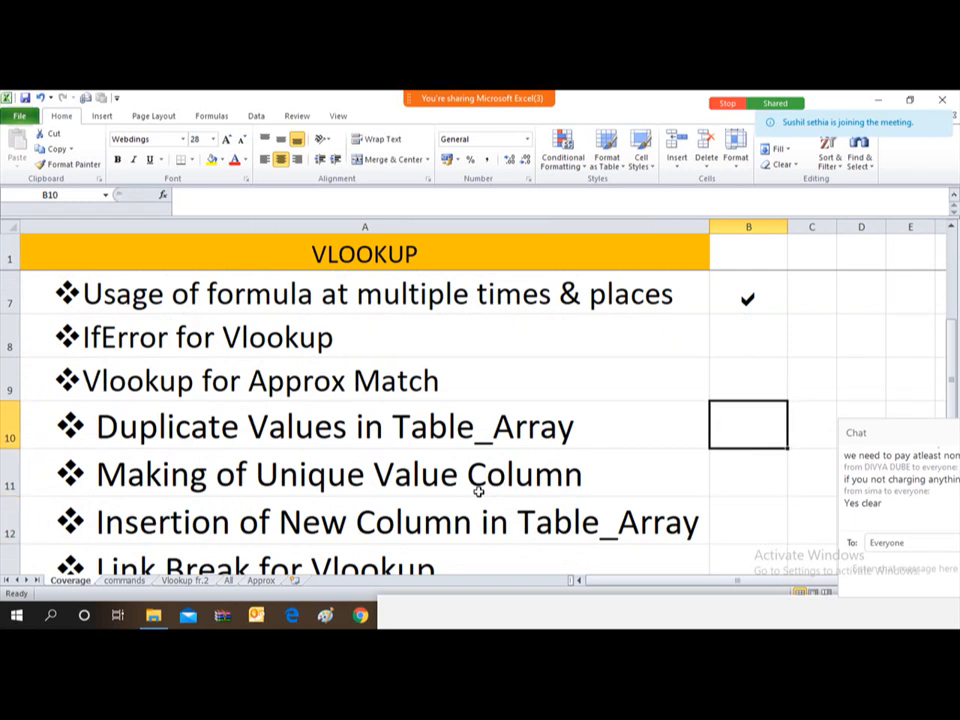
pyautogui.press('Up')
pyautogui.press('Down')
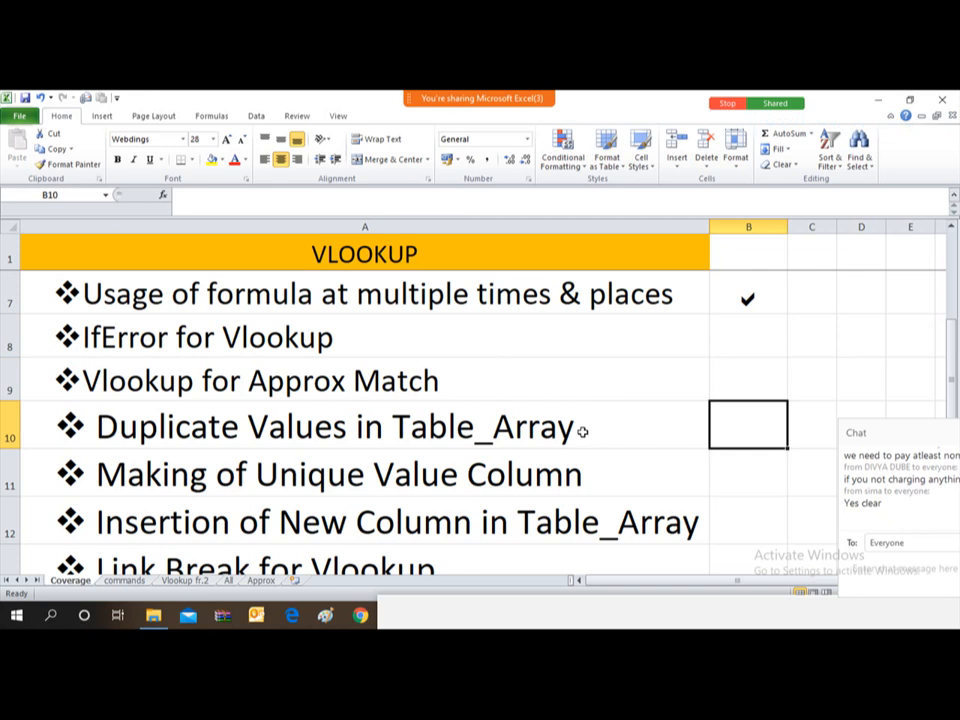
pyautogui.write('x')
pyautogui.press('Return')
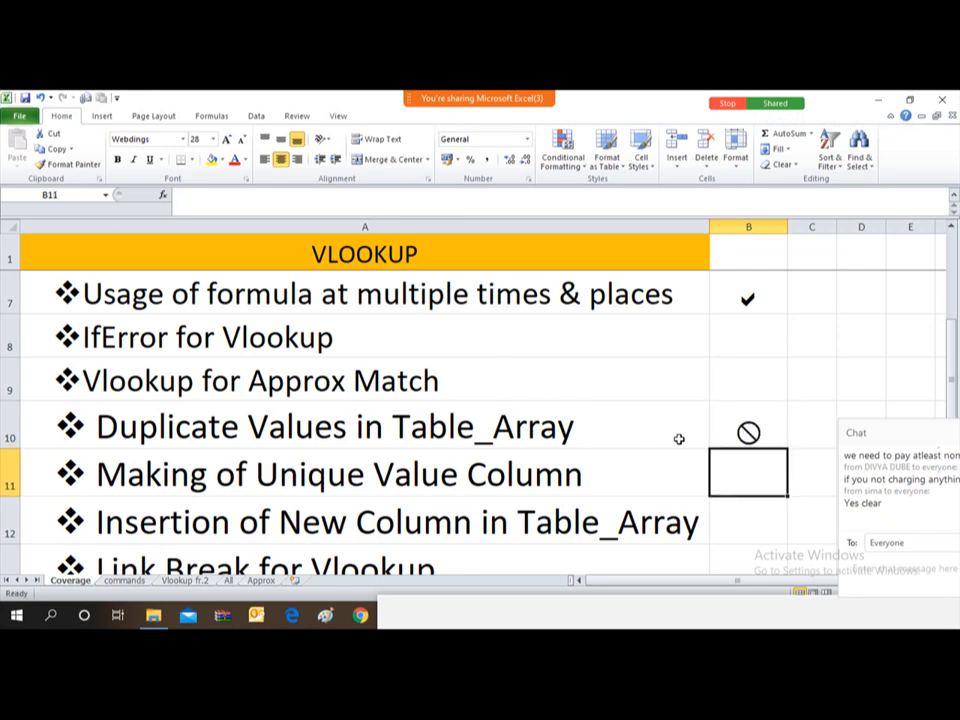
pyautogui.press('Up')
pyautogui.press('Down')
pyautogui.press('Up')
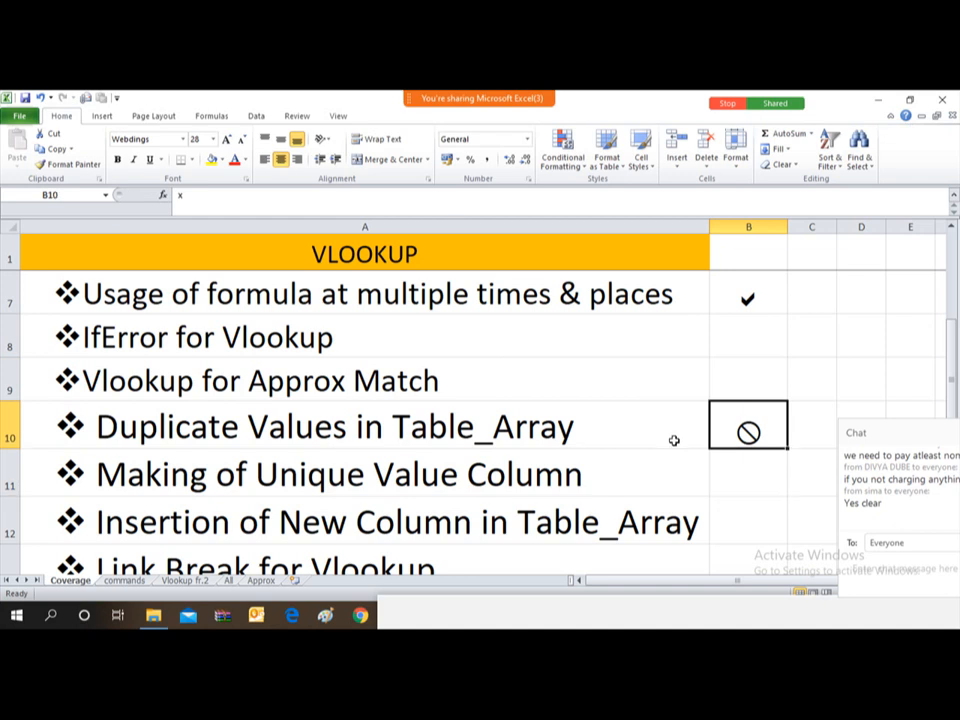
# - Start a VLOOKUP formula in G3 of the All sheet with the code in A3 as the lookup value
pyautogui.click(228, 580)
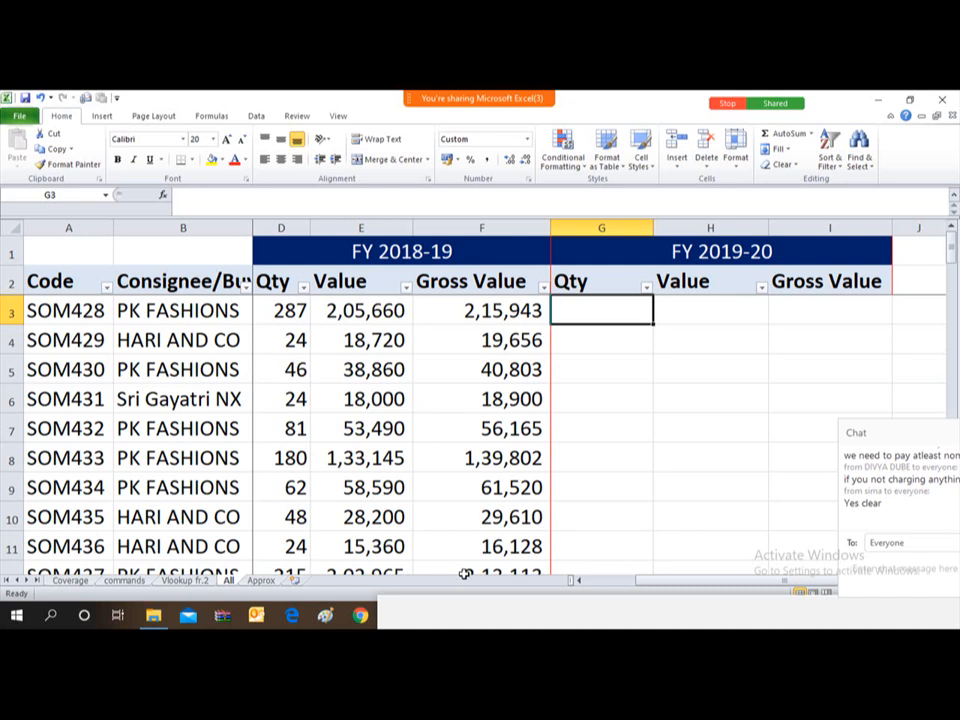
pyautogui.press('Up')
pyautogui.press('Down')
pyautogui.write('=')
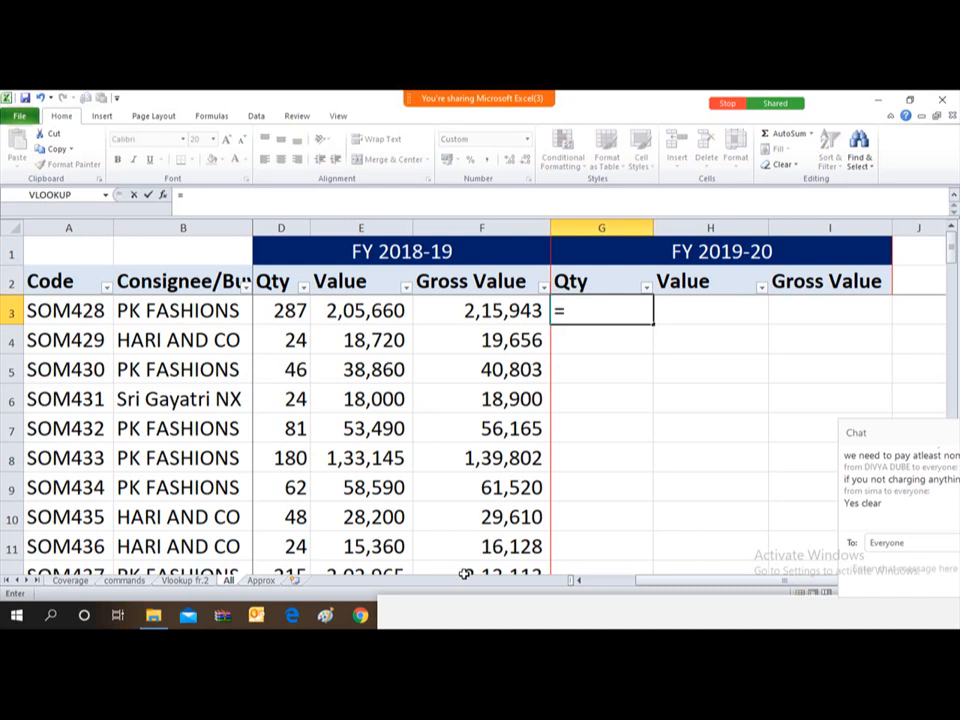
pyautogui.write('vlookup(')
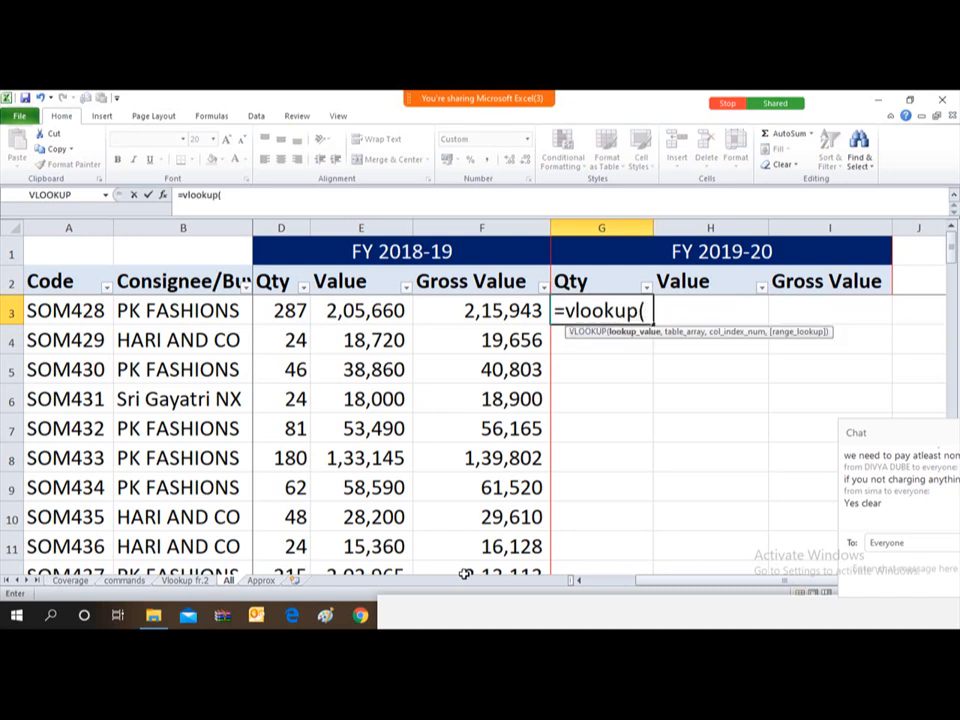
pyautogui.press('Left')
pyautogui.press('Left')
pyautogui.press('Left')
pyautogui.press('Left')
pyautogui.press('Left')
pyautogui.press('Left')
pyautogui.write(',')
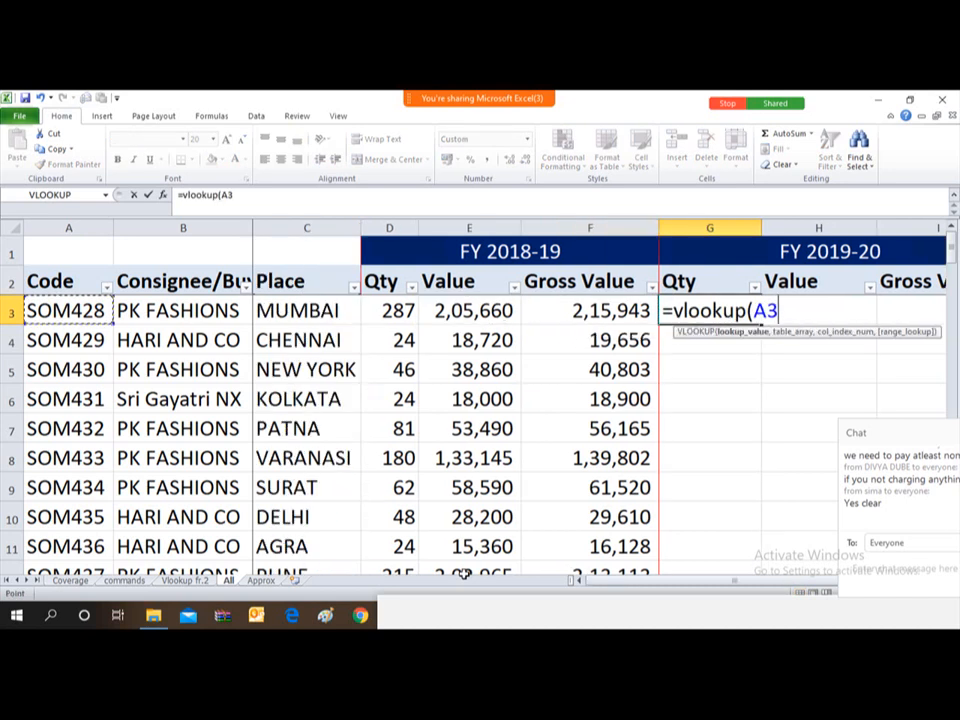
# - Point the formula's table array to the Repeat-missing sheet of Vlookup -2 - WA, starting with an absolute reference to the Code header cell
pyautogui.hotkey('alt', 'Tab')
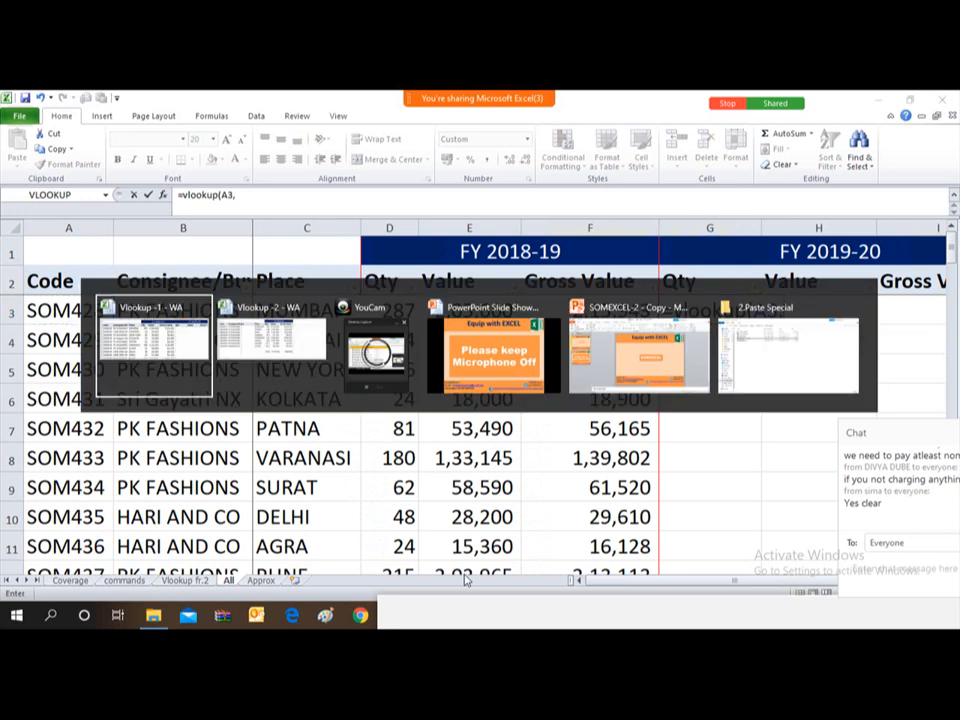
pyautogui.press('Tab')
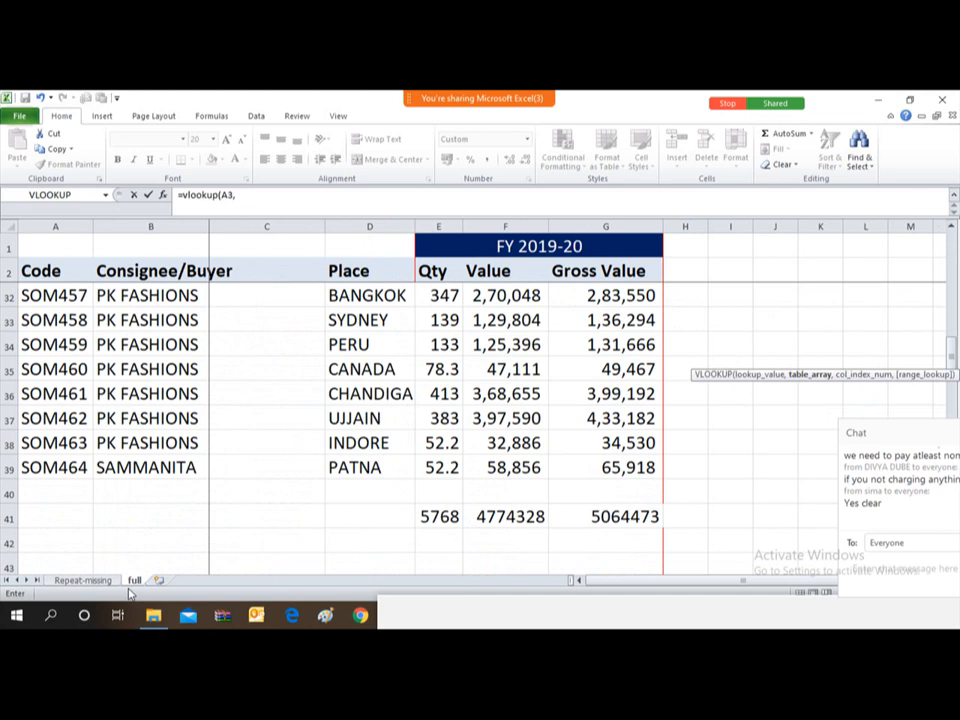
pyautogui.click(84, 580)
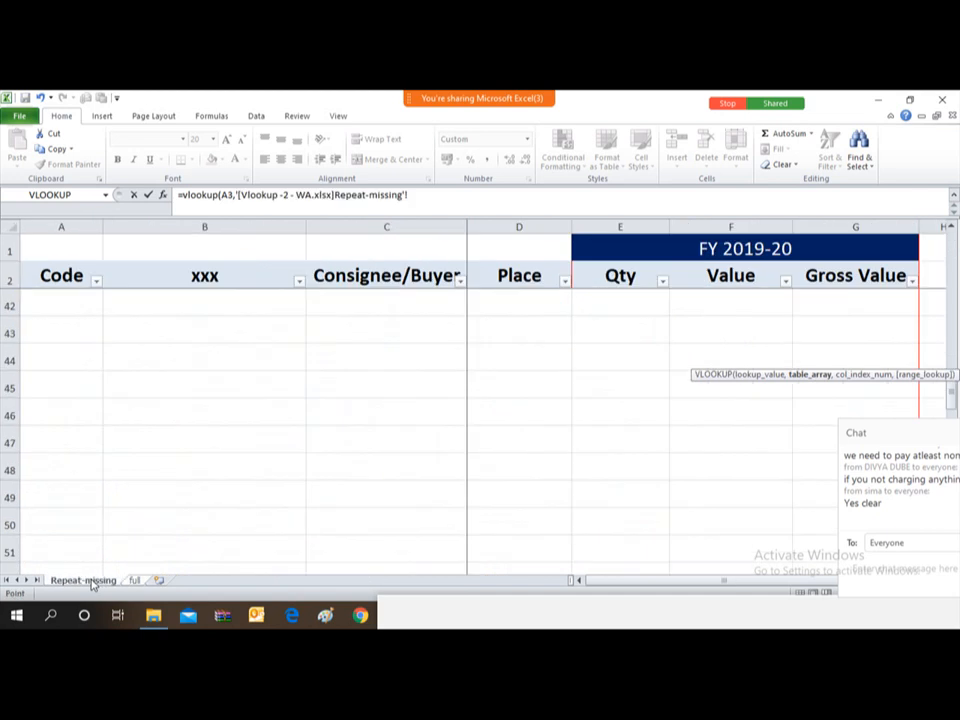
pyautogui.click(45, 275)
pyautogui.press('F4')
pyautogui.scroll(13, 45, 275)
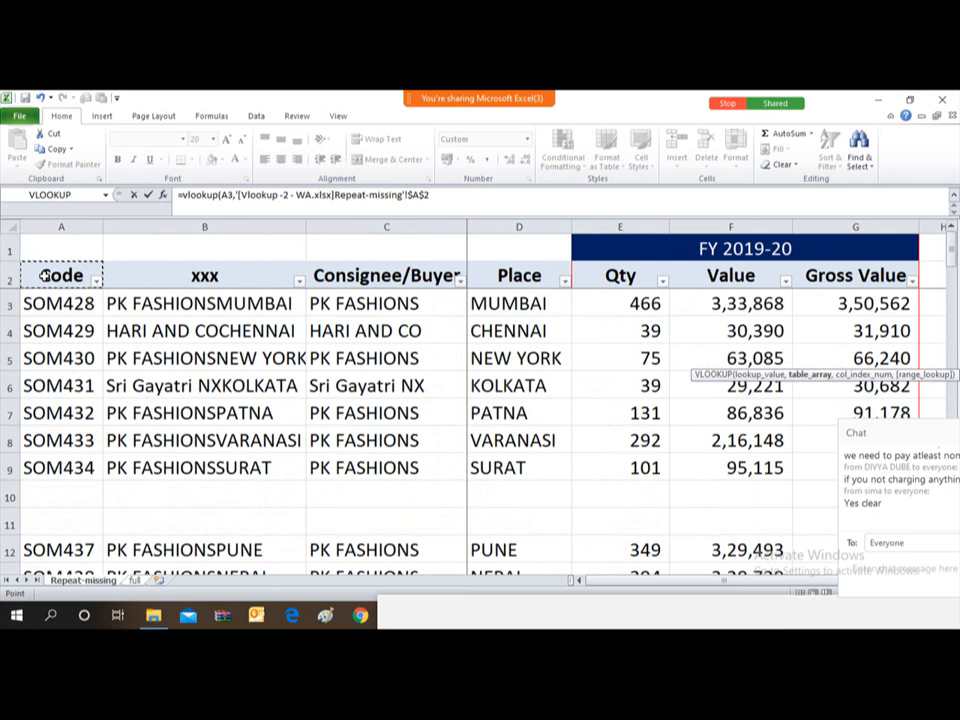
# - Set the table array to $A$3:$E$39 and complete the G3 formula with column index 5 and 0 for an exact match
pyautogui.press('Down')
pyautogui.hotkey('shift', 'Right')
pyautogui.hotkey('shift', 'Right')
pyautogui.hotkey('shift', 'Right')
pyautogui.hotkey('shift', 'Right')
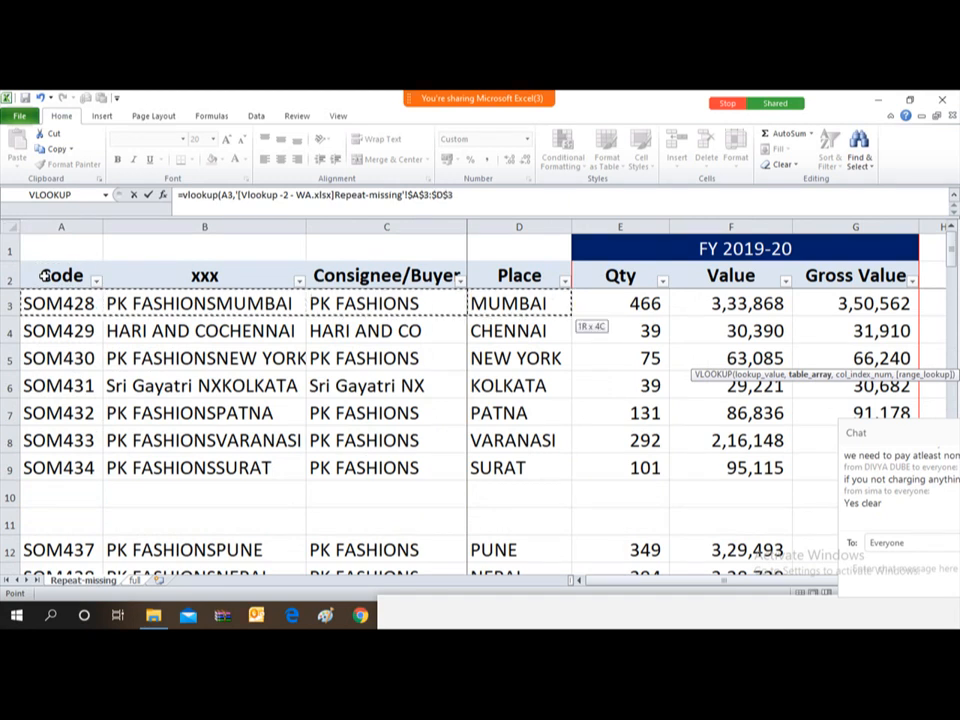
pyautogui.hotkey('shift', 'Down')
pyautogui.hotkey('shift', 'Down')
pyautogui.hotkey('shift', 'Down')
pyautogui.hotkey('shift', 'Down')
pyautogui.hotkey('shift', 'Down')
pyautogui.hotkey('shift', 'Down')
pyautogui.hotkey('shift', 'Down')
pyautogui.hotkey('shift', 'Down')
pyautogui.hotkey('shift', 'Down')
pyautogui.hotkey('shift', 'Down')
pyautogui.hotkey('shift', 'Down')
pyautogui.hotkey('shift', 'Down')
pyautogui.hotkey('shift', 'Down')
pyautogui.hotkey('shift', 'Down')
pyautogui.hotkey('shift', 'Down')
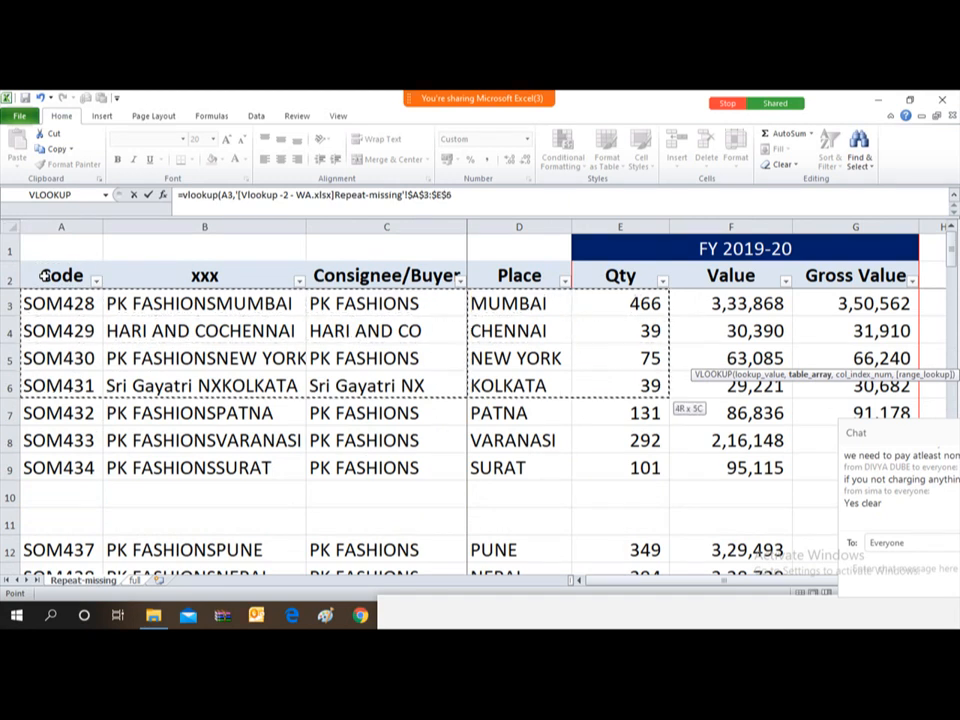
pyautogui.hotkey('shift', 'Down')
pyautogui.hotkey('shift', 'Down')
pyautogui.hotkey('shift', 'Down')
pyautogui.hotkey('shift', 'Down')
pyautogui.hotkey('shift', 'Down')
pyautogui.hotkey('shift', 'Down')
pyautogui.hotkey('shift', 'Down')
pyautogui.hotkey('shift', 'Down')
pyautogui.hotkey('shift', 'Down')
pyautogui.hotkey('shift', 'Down')
pyautogui.hotkey('shift', 'Down')
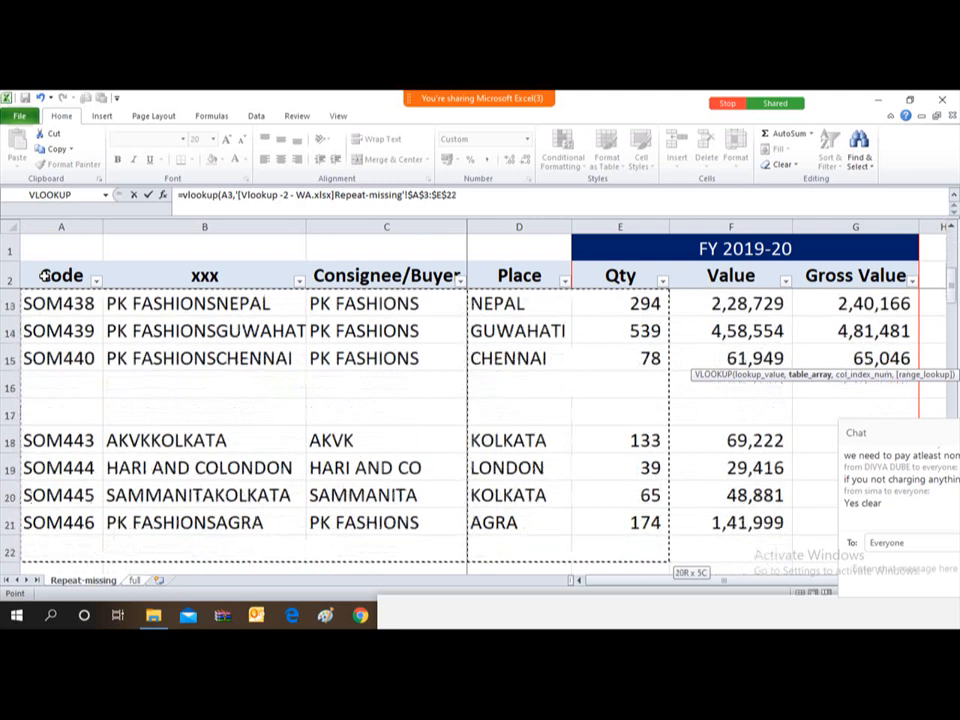
pyautogui.hotkey('shift', 'Down')
pyautogui.hotkey('shift', 'Down')
pyautogui.hotkey('shift', 'Down')
pyautogui.hotkey('shift', 'Down')
pyautogui.hotkey('shift', 'Down')
pyautogui.hotkey('shift', 'Down')
pyautogui.hotkey('shift', 'Down')
pyautogui.hotkey('shift', 'Down')
pyautogui.hotkey('shift', 'Down')
pyautogui.hotkey('shift', 'Down')
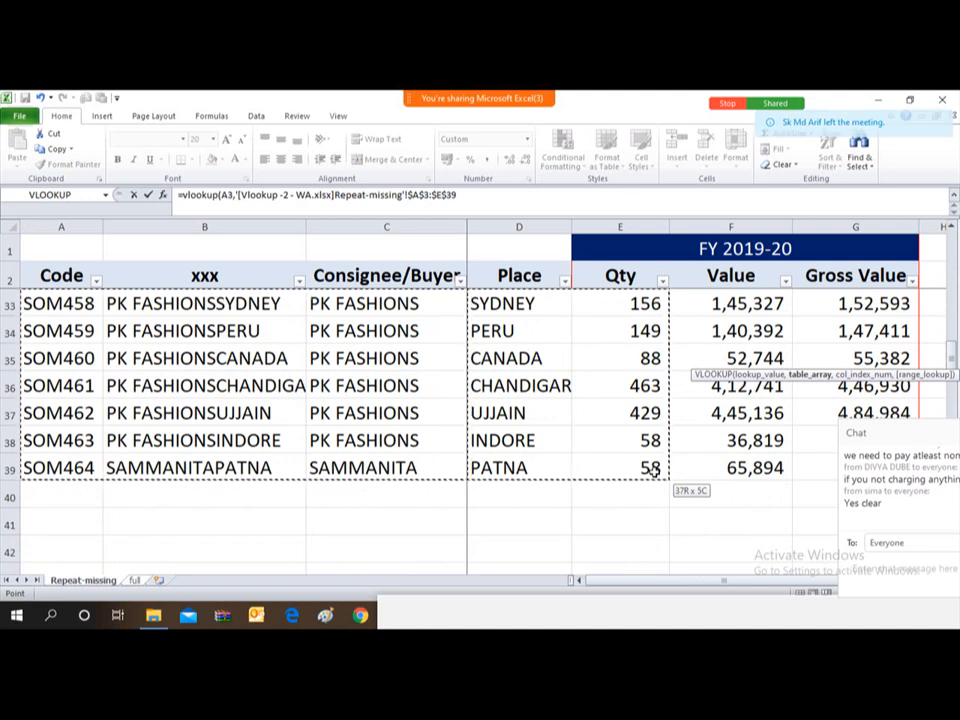
pyautogui.write(',5,0')
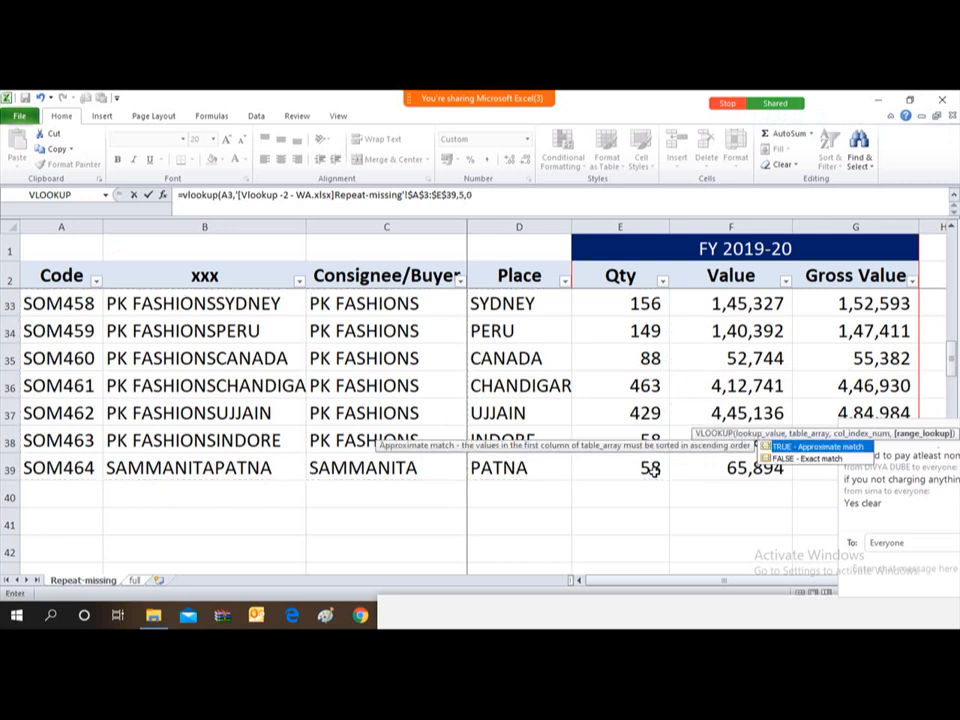
pyautogui.press('Return')
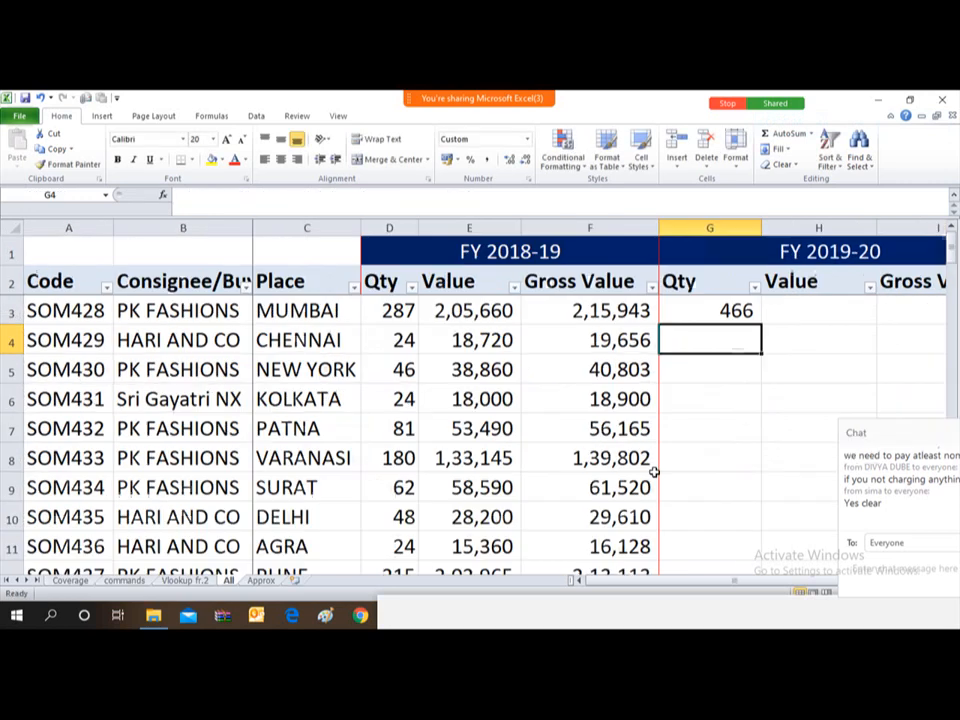
# - Copy the G3 VLOOKUP formula down the FY 2019-20 Qty column through G39
pyautogui.press('Up')
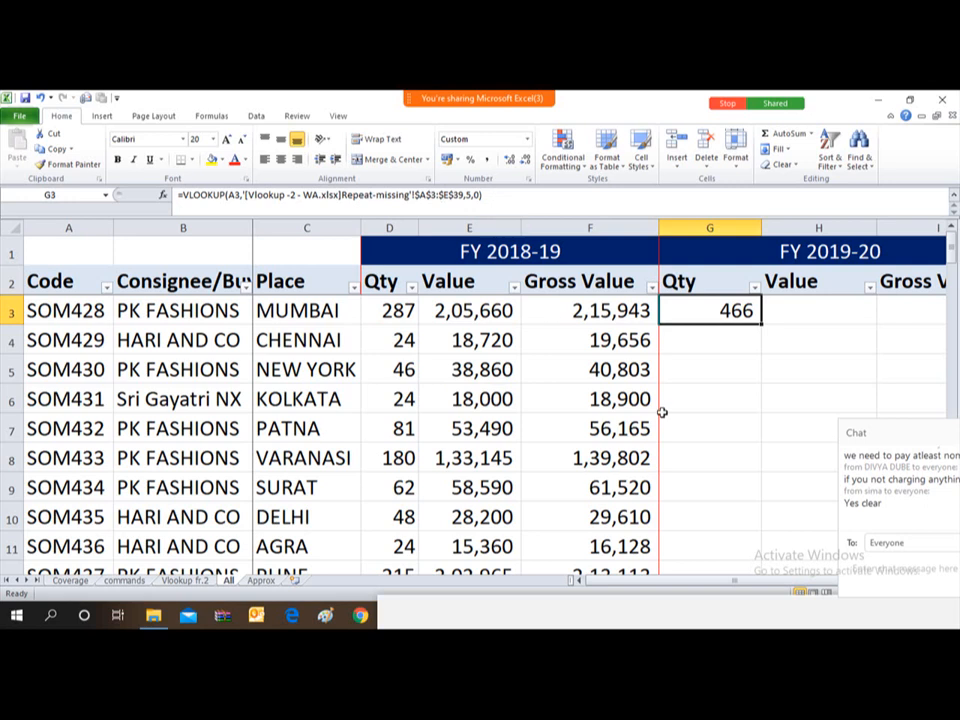
pyautogui.hotkey('ctrl', 'c')
pyautogui.press('Left')
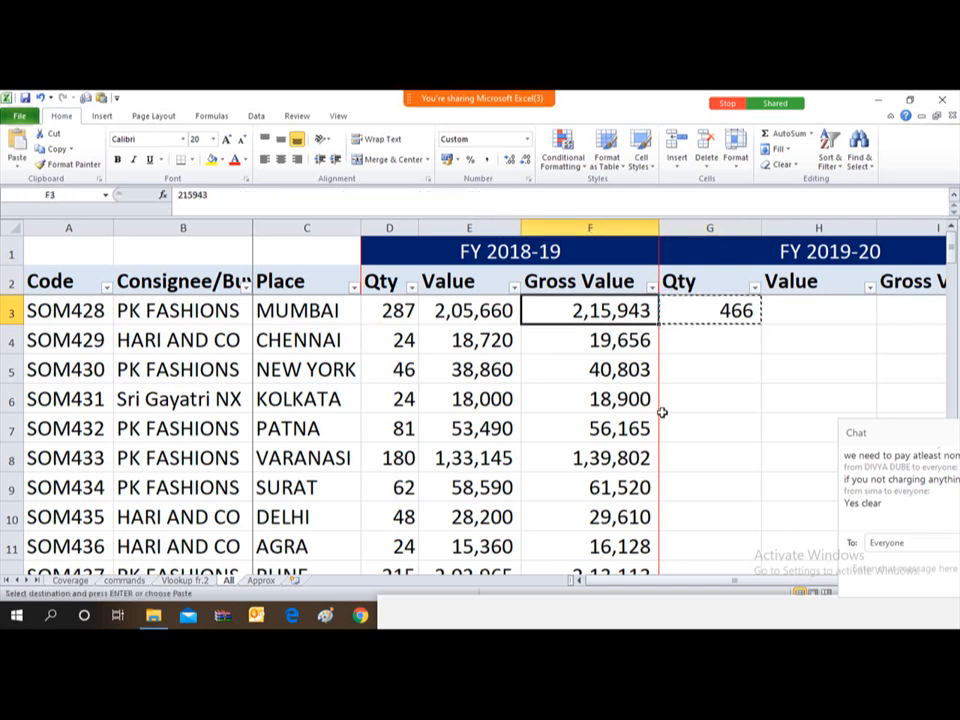
pyautogui.hotkey('ctrl', 'Down')
pyautogui.press('Down')
pyautogui.press('Up')
pyautogui.press('Right')
pyautogui.hotkey('ctrl', 'shift', 'Up')
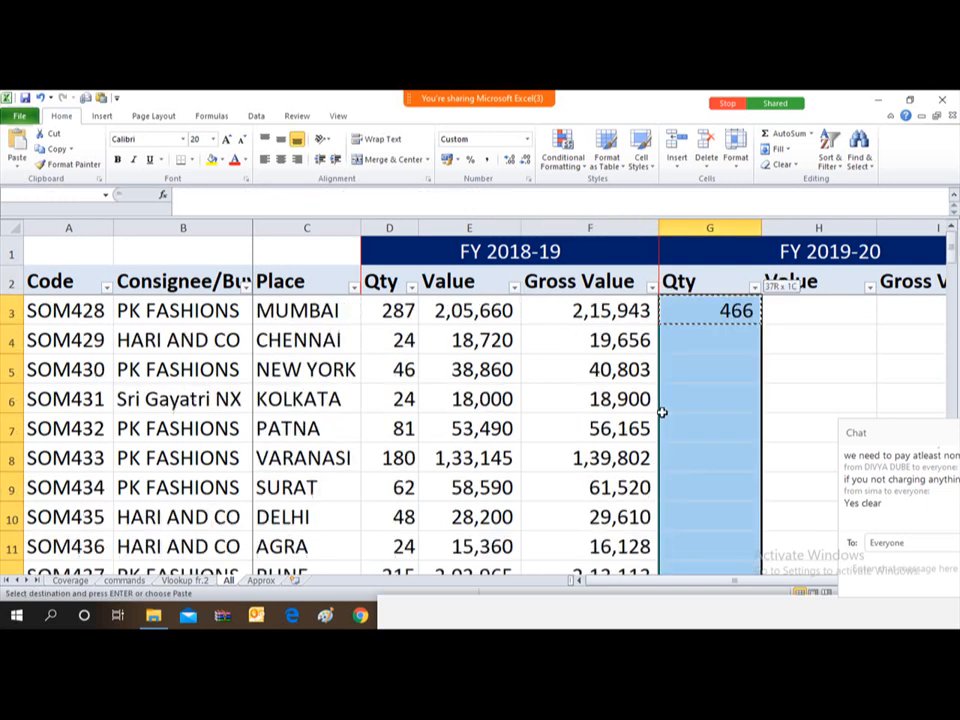
pyautogui.press('Return')
# - Check the Qty total in G41 and examine the lookup results up the column for codes absent from the Repeat-missing sheet
pyautogui.hotkey('ctrl', 'Down')
pyautogui.hotkey('ctrl', 'Down')
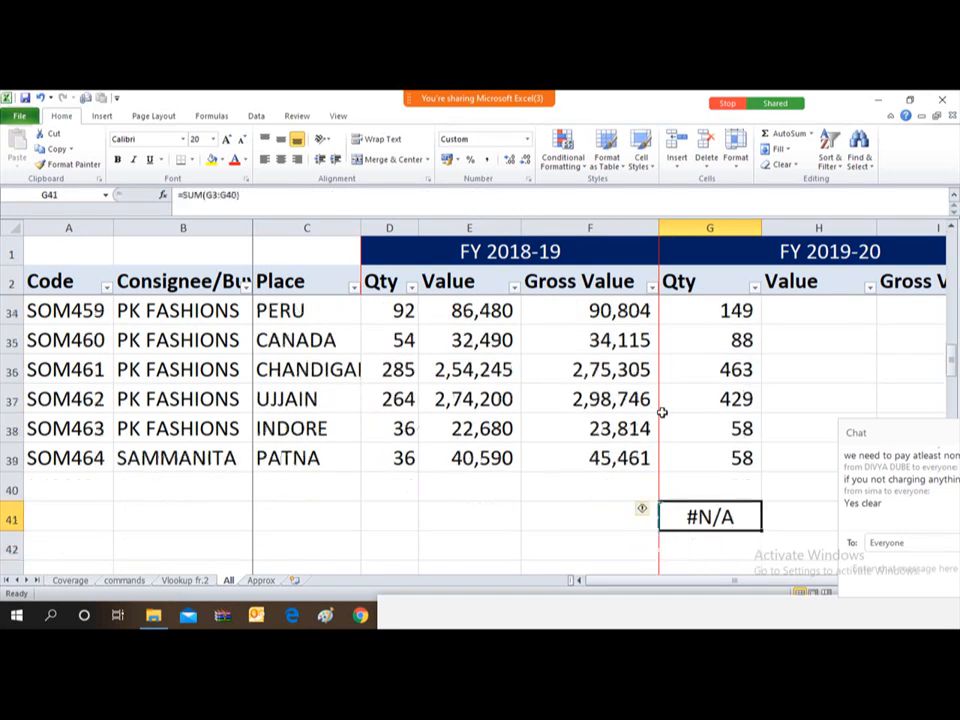
pyautogui.press('Up')
pyautogui.press('Up')
pyautogui.press('Up')
pyautogui.press('Up')
pyautogui.press('Up')
pyautogui.press('Up')
pyautogui.press('Up')
pyautogui.press('Up')
pyautogui.press('Up')
pyautogui.press('Up')
pyautogui.press('Up')
pyautogui.press('Up')
pyautogui.press('Up')
pyautogui.press('Up')
pyautogui.press('Up')
pyautogui.press('Up')
pyautogui.press('Up')
pyautogui.press('Up')
pyautogui.press('Up')
pyautogui.press('Up')
pyautogui.press('Up')
pyautogui.press('Up')
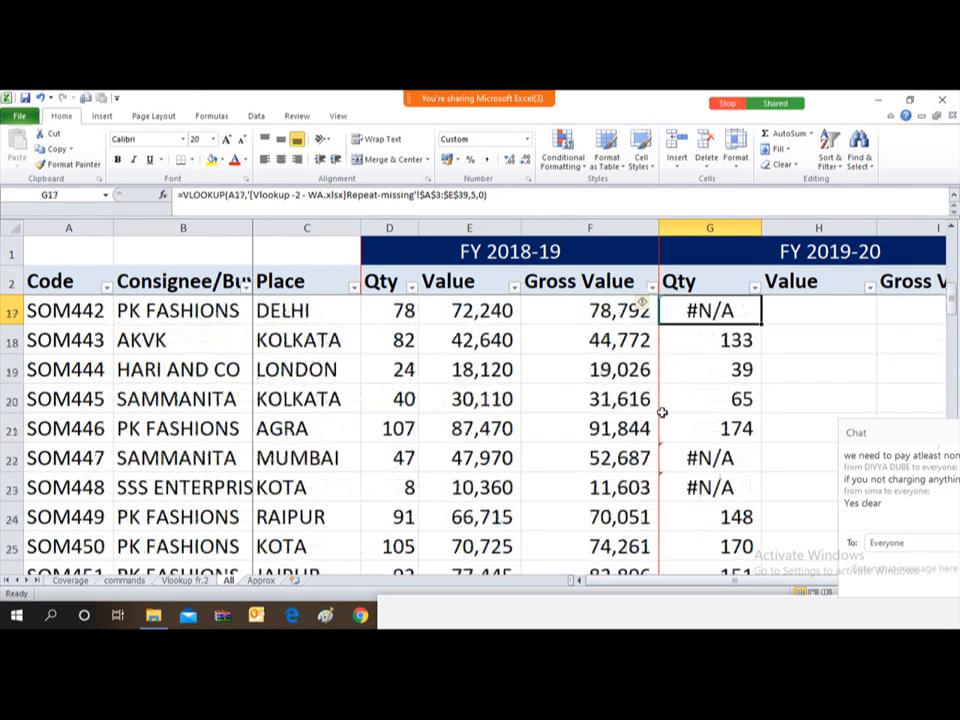
pyautogui.press('Up')
pyautogui.press('Up')
pyautogui.press('Up')
pyautogui.press('Up')
pyautogui.press('Up')
pyautogui.press('Up')
pyautogui.press('Down')
pyautogui.press('Down')
pyautogui.press('Down')
pyautogui.press('Down')
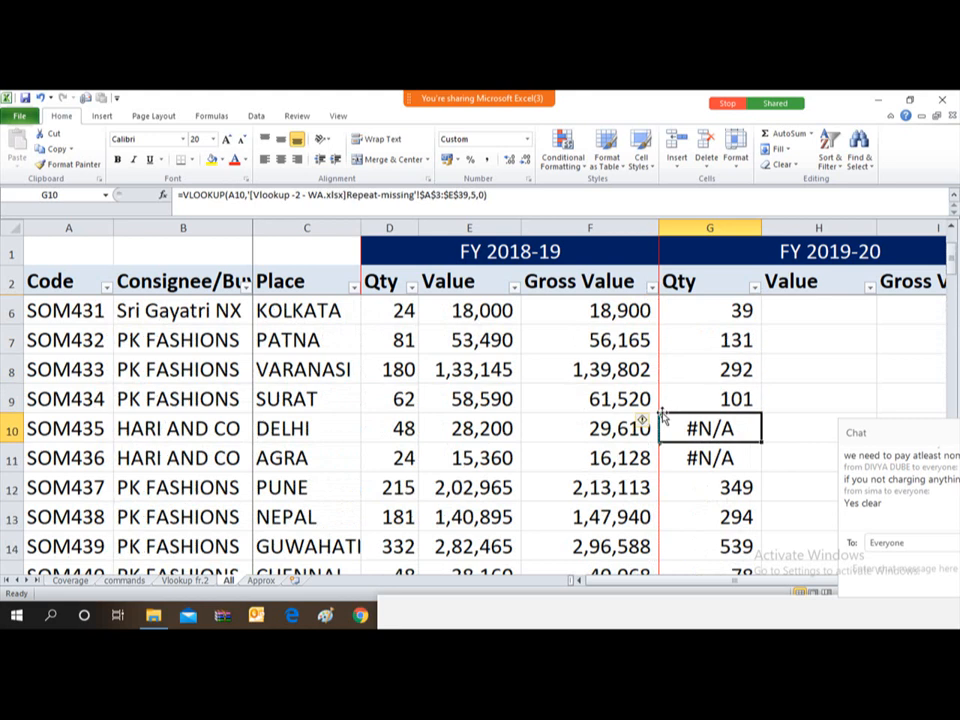
# - Return to the first data row and inspect the VLOOKUP formula in G3
pyautogui.moveTo(393, 96)
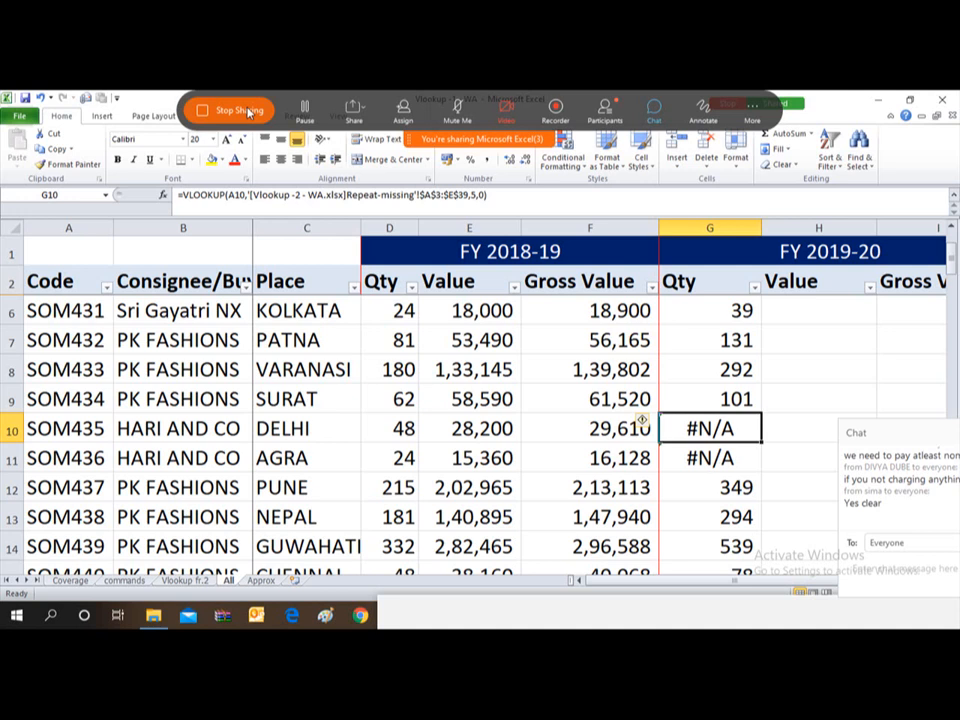
pyautogui.press('Up')
pyautogui.press('Up')
pyautogui.press('Up')
pyautogui.press('Up')
pyautogui.press('Up')
pyautogui.press('Up')
pyautogui.press('Up')
pyautogui.press('Up')
pyautogui.press('Up')
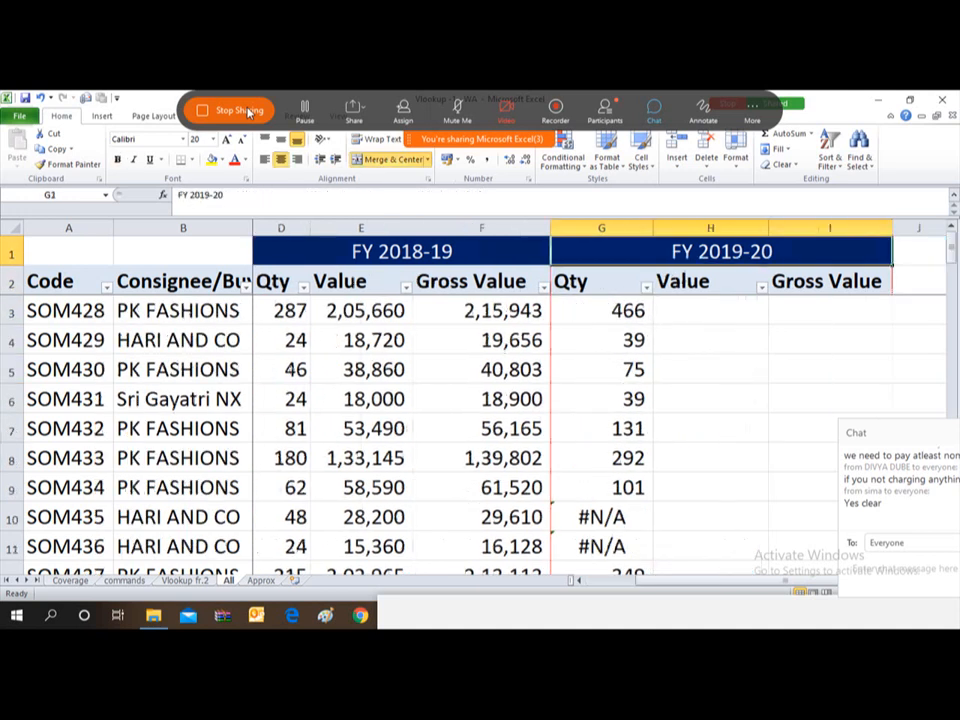
pyautogui.press('Down')
pyautogui.press('Down')
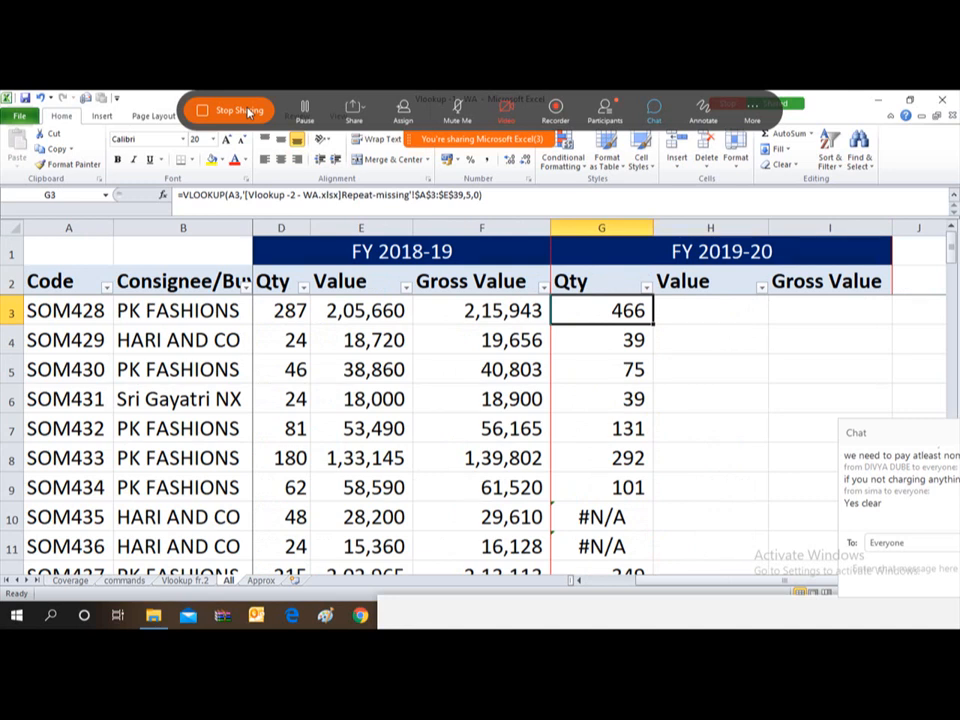
# - Scan the VLOOKUP results down the FY 2019-20 Qty column to G39, noting rows without a match
pyautogui.press('Up')
pyautogui.press('Down')
pyautogui.press('Down')
pyautogui.press('Down')
pyautogui.press('Down')
pyautogui.press('Down')
pyautogui.press('Down')
pyautogui.press('Down')
pyautogui.press('Down')
pyautogui.press('Down')
pyautogui.press('Down')
pyautogui.press('Down')
pyautogui.press('Down')
pyautogui.press('Down')
pyautogui.press('Down')
pyautogui.press('Down')
pyautogui.press('Down')
pyautogui.press('Down')
pyautogui.press('Down')
pyautogui.press('Down')
pyautogui.press('Down')
pyautogui.press('Down')
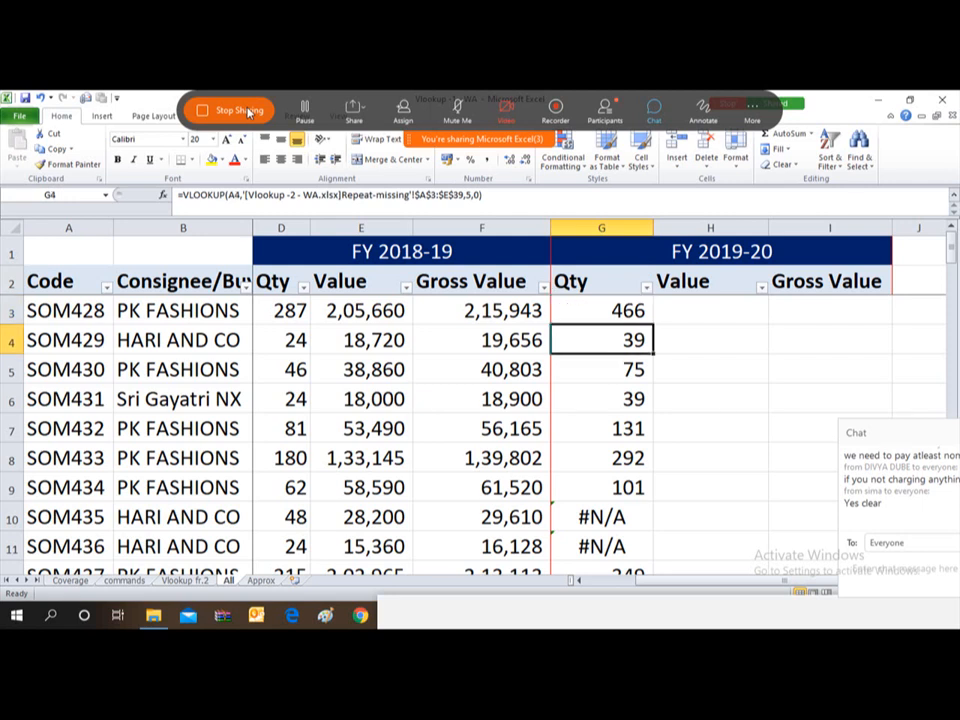
pyautogui.press('Down')
pyautogui.press('Down')
pyautogui.press('Down')
pyautogui.press('Down')
pyautogui.press('Down')
pyautogui.press('Down')
pyautogui.press('Down')
pyautogui.press('Down')
pyautogui.press('Down')
pyautogui.press('Down')
pyautogui.press('Down')
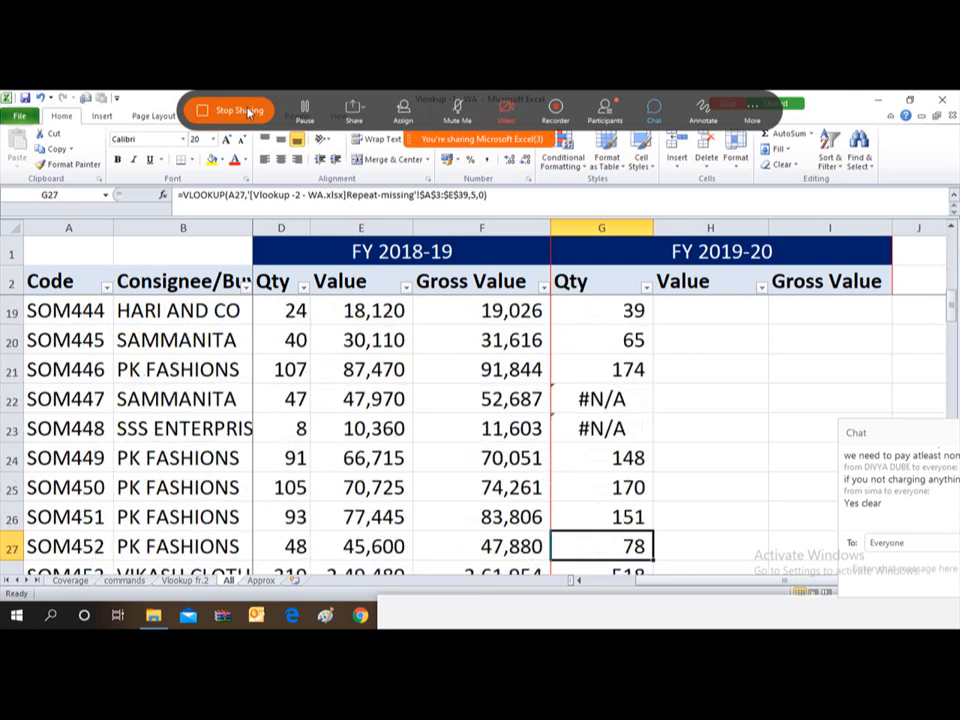
pyautogui.press('Down')
pyautogui.press('Down')
pyautogui.press('Down')
pyautogui.press('Down')
pyautogui.press('Down')
pyautogui.press('Down')
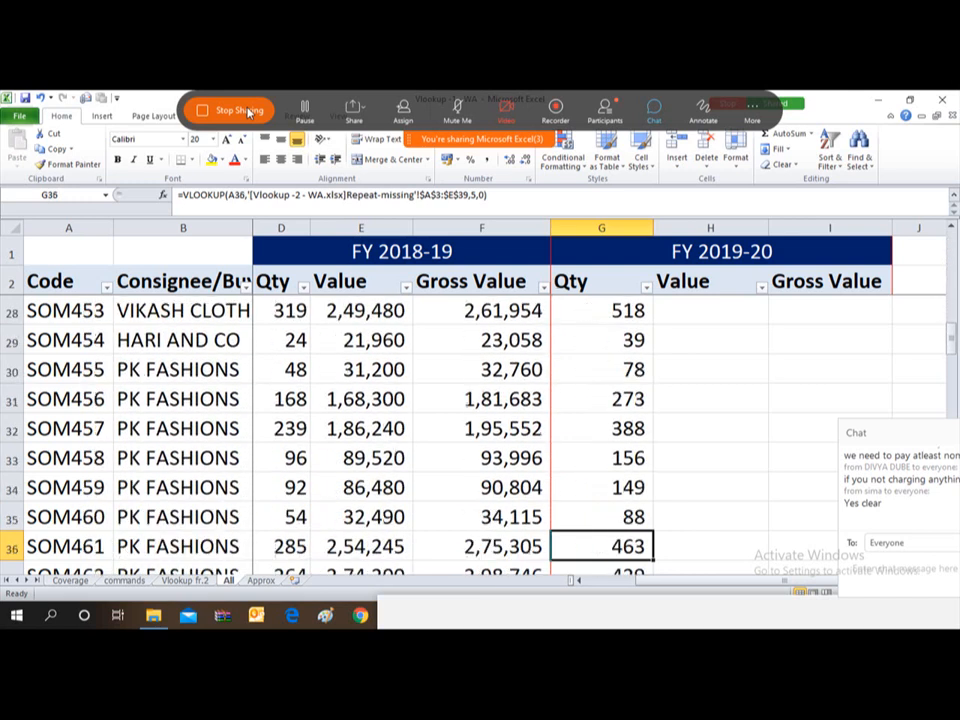
# - Review the FY 2019-20 Qty results back up the column to the first data row, G3
pyautogui.press('Up')
pyautogui.press('Up')
pyautogui.press('Up')
pyautogui.press('Up')
pyautogui.press('Up')
pyautogui.press('Up')
pyautogui.press('Up')
pyautogui.press('Up')
pyautogui.press('Up')
pyautogui.press('Up')
pyautogui.press('Up')
pyautogui.press('Up')
pyautogui.press('Up')
pyautogui.press('Up')
pyautogui.press('Up')
pyautogui.press('Up')
pyautogui.press('Up')
pyautogui.press('Up')
pyautogui.press('Up')
pyautogui.press('Up')
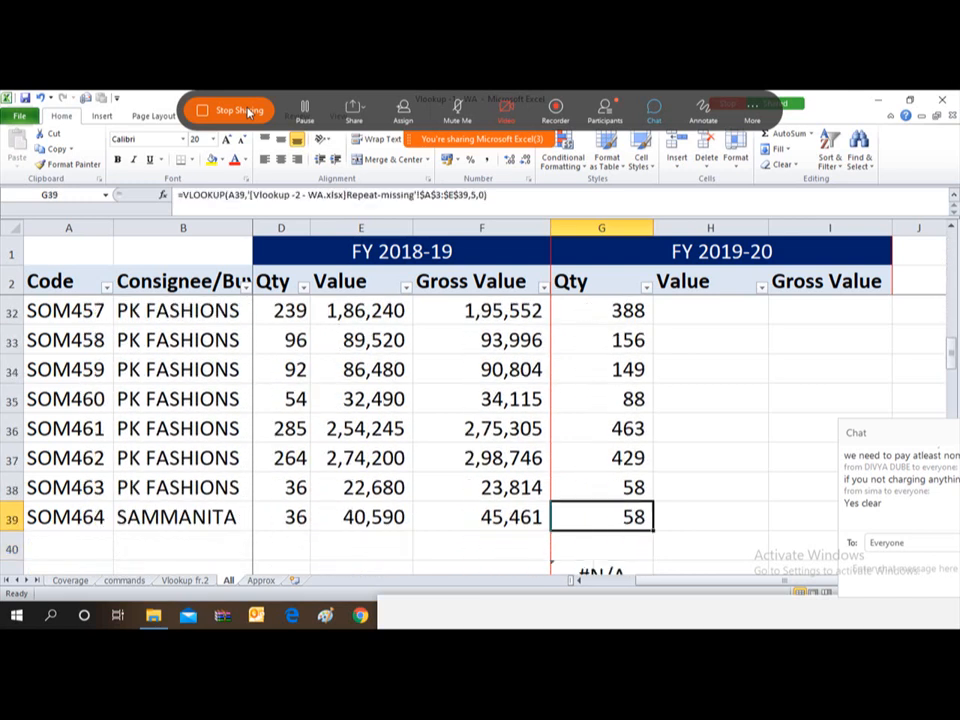
pyautogui.press('Up')
pyautogui.press('Up')
pyautogui.press('Up')
pyautogui.press('Up')
pyautogui.press('Up')
pyautogui.press('Up')
pyautogui.press('Up')
pyautogui.press('Up')
pyautogui.press('Up')
pyautogui.press('Up')
pyautogui.press('Up')
pyautogui.press('Up')
pyautogui.press('Up')
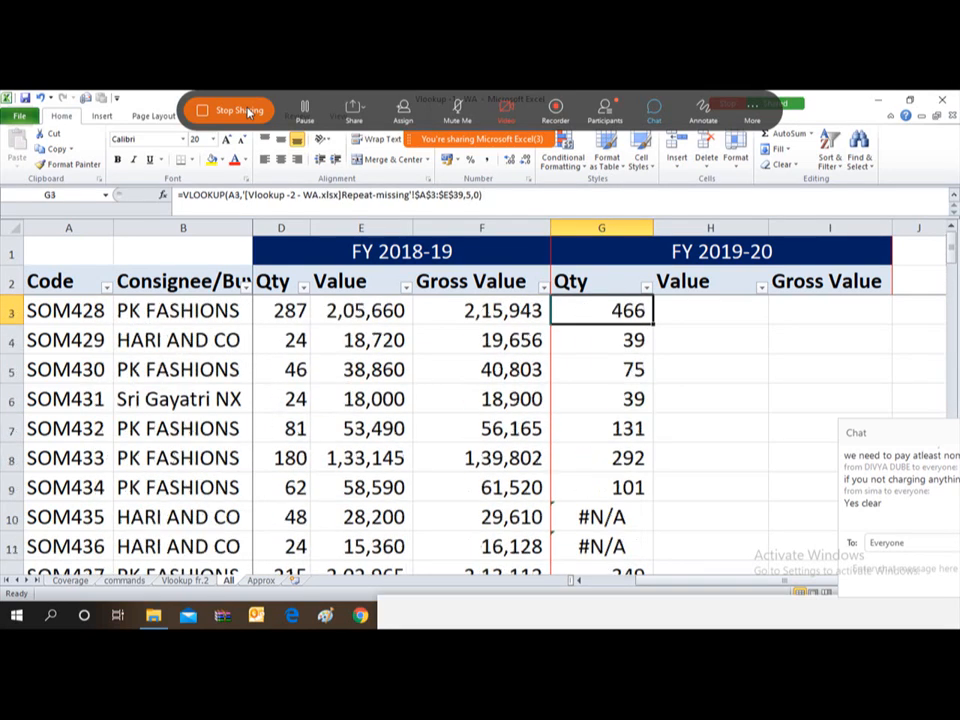
# - Inspect the VLOOKUP formulas behind the #N/A results in G10 and G11
pyautogui.press('Up')
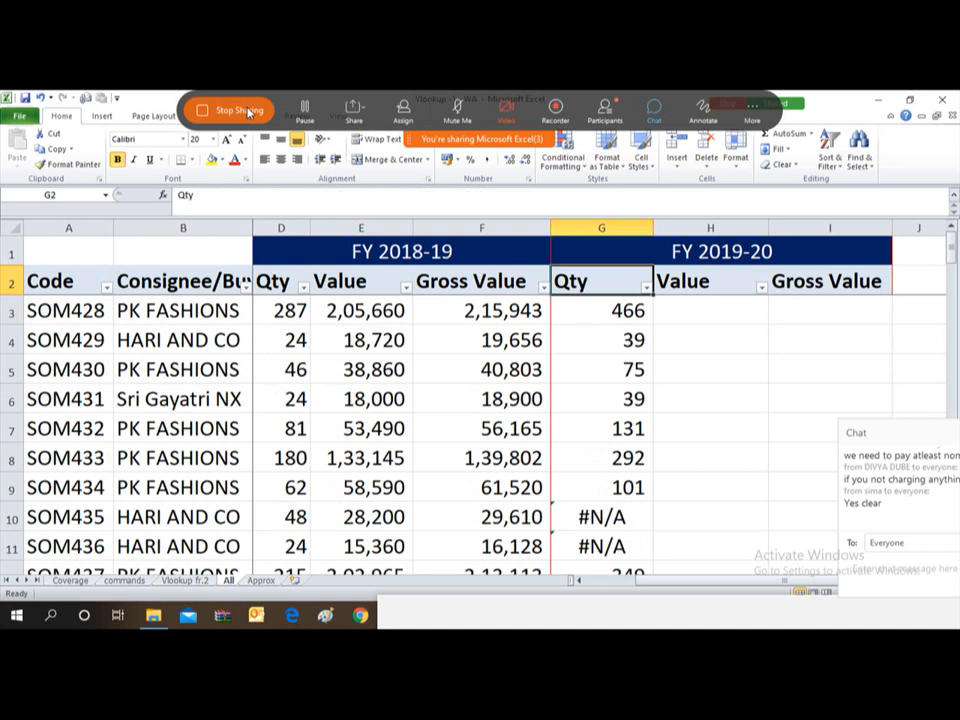
pyautogui.press('Down')
pyautogui.press('Down')
pyautogui.press('Down')
pyautogui.press('Down')
pyautogui.press('Down')
pyautogui.press('Down')
pyautogui.press('Down')
pyautogui.press('Down')
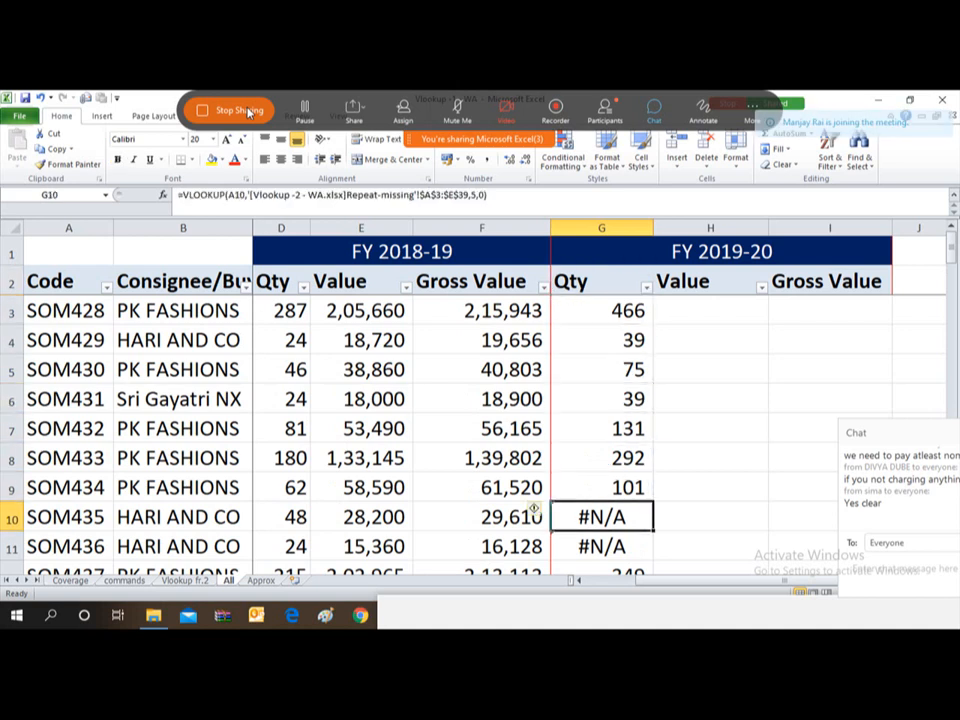
pyautogui.press('Down')
pyautogui.press('Up')
pyautogui.press('Up')
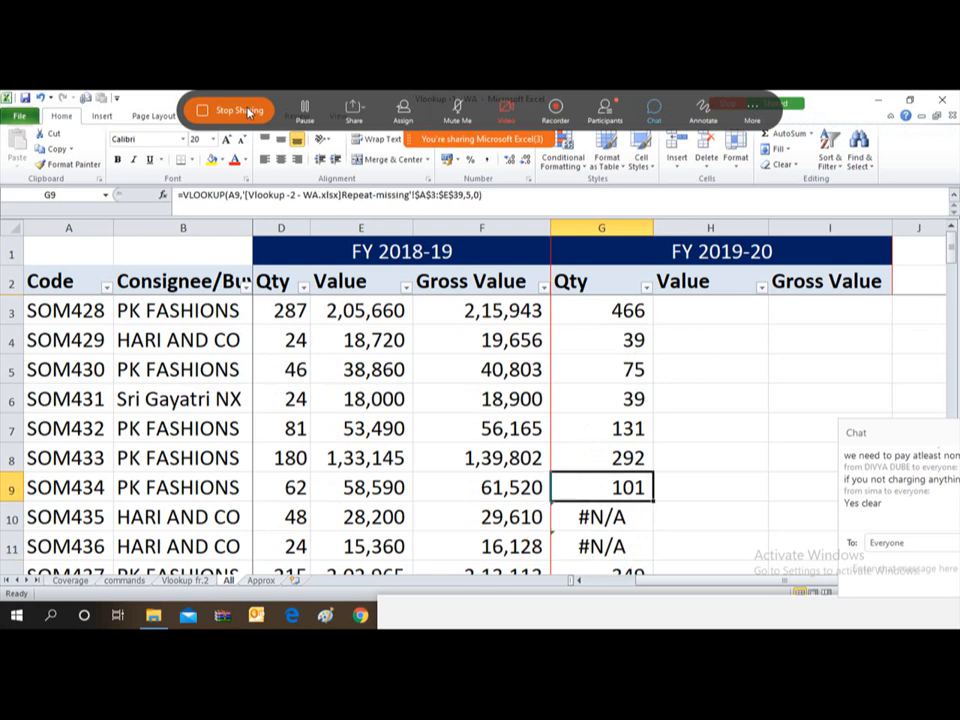
pyautogui.press('Down')
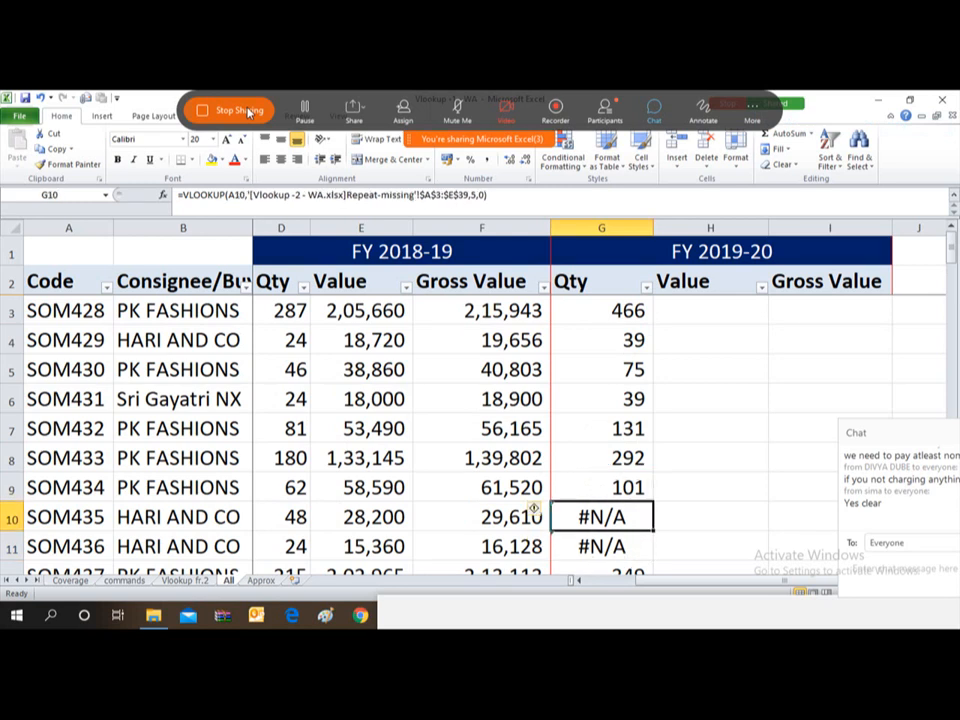
pyautogui.press('Down')
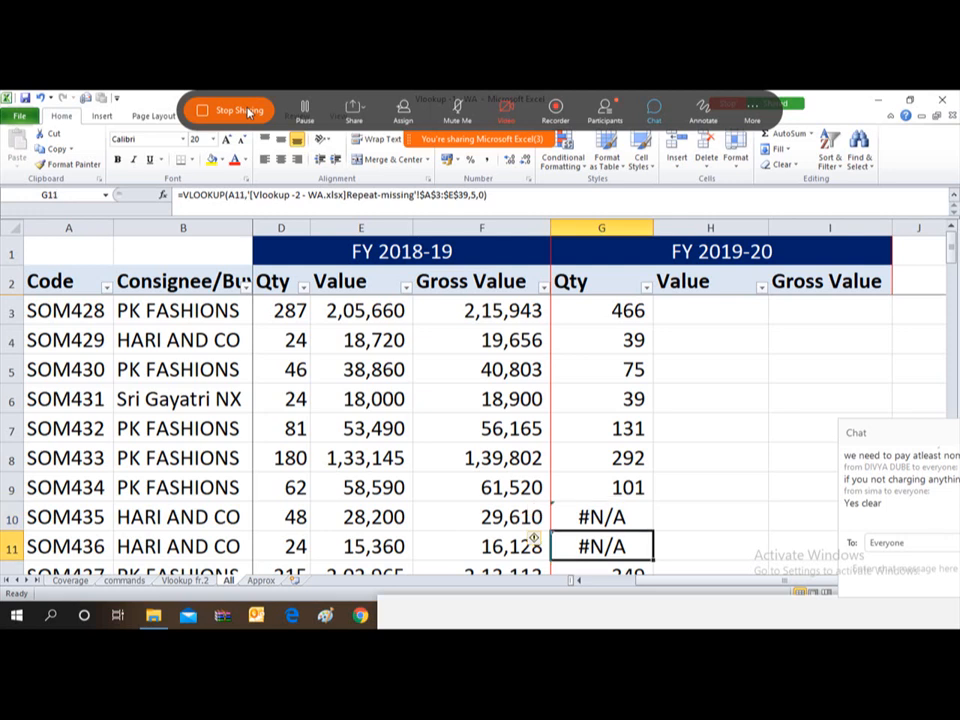
pyautogui.press('Down')
pyautogui.press('Down')
pyautogui.press('Down')
pyautogui.press('Down')
# - Filter the FY 2019-20 Qty column to show only the #N/A entries
pyautogui.hotkey('ctrl', 'Up')
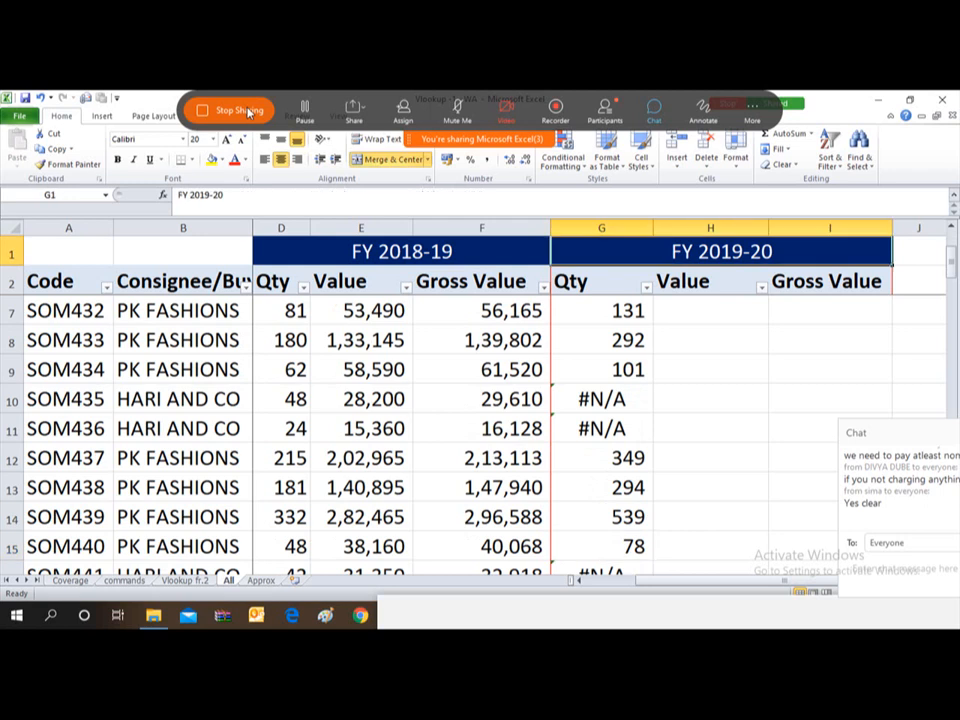
pyautogui.press('Down')
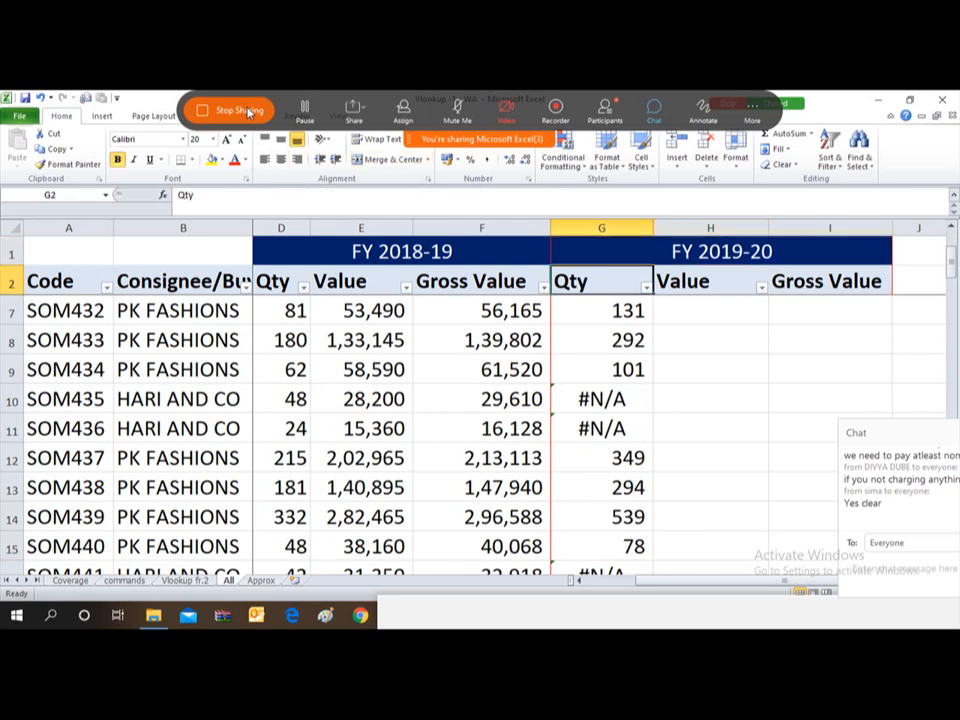
pyautogui.hotkey('alt', 'Down')
pyautogui.press('Down')
pyautogui.press('Down')
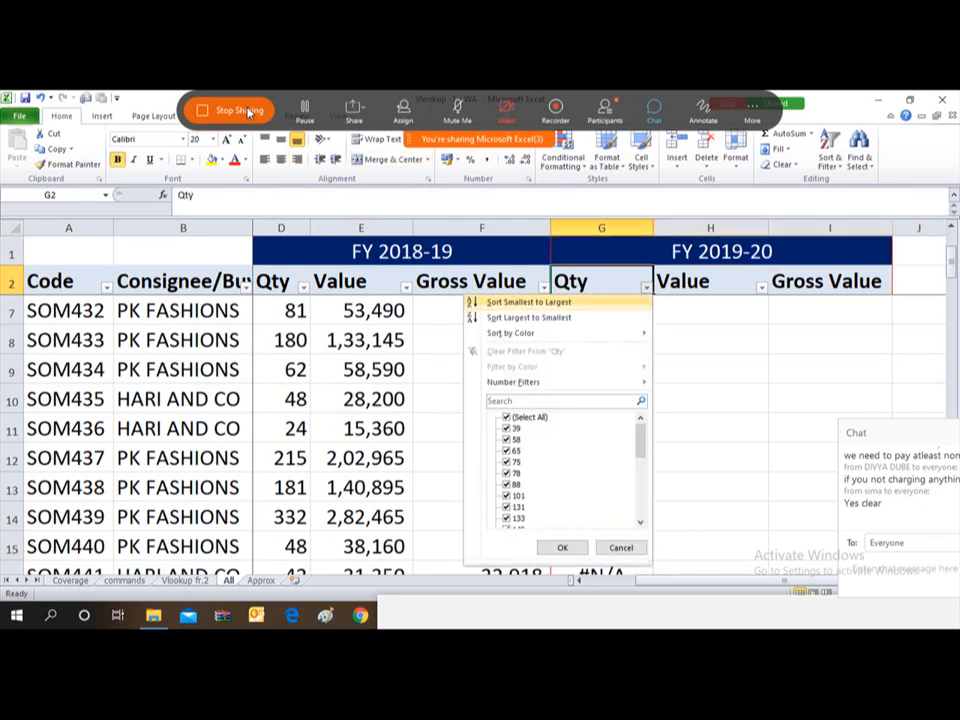
pyautogui.press('Down')
pyautogui.press('Down')
pyautogui.press('Down')
pyautogui.press('Down')
pyautogui.press('space')
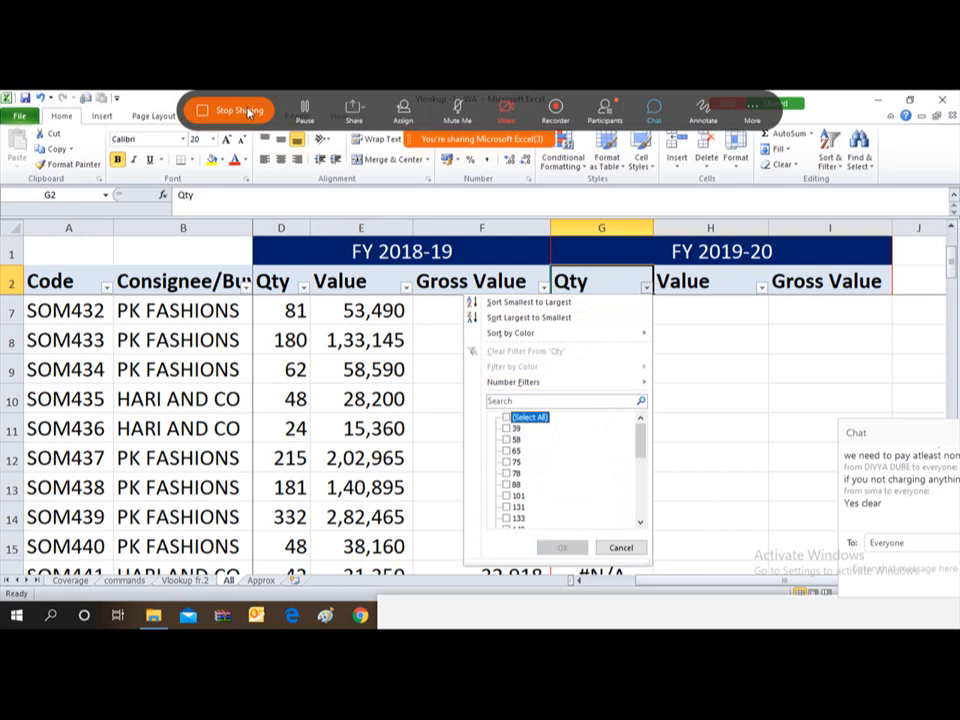
pyautogui.press('Down')
pyautogui.press('Down')
pyautogui.press('Down')
pyautogui.press('Down')
pyautogui.press('Down')
pyautogui.press('Down')
pyautogui.press('Down')
pyautogui.press('Down')
pyautogui.press('Down')
pyautogui.press('Down')
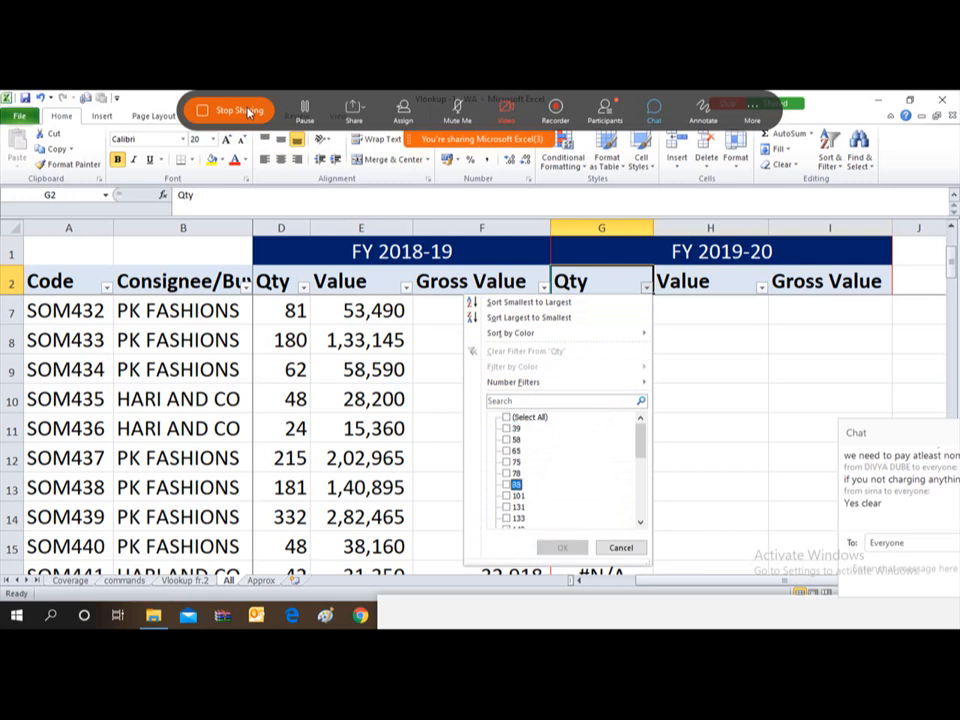
pyautogui.press('Down')
pyautogui.press('Down')
pyautogui.press('Down')
pyautogui.press('Down')
pyautogui.press('Down')
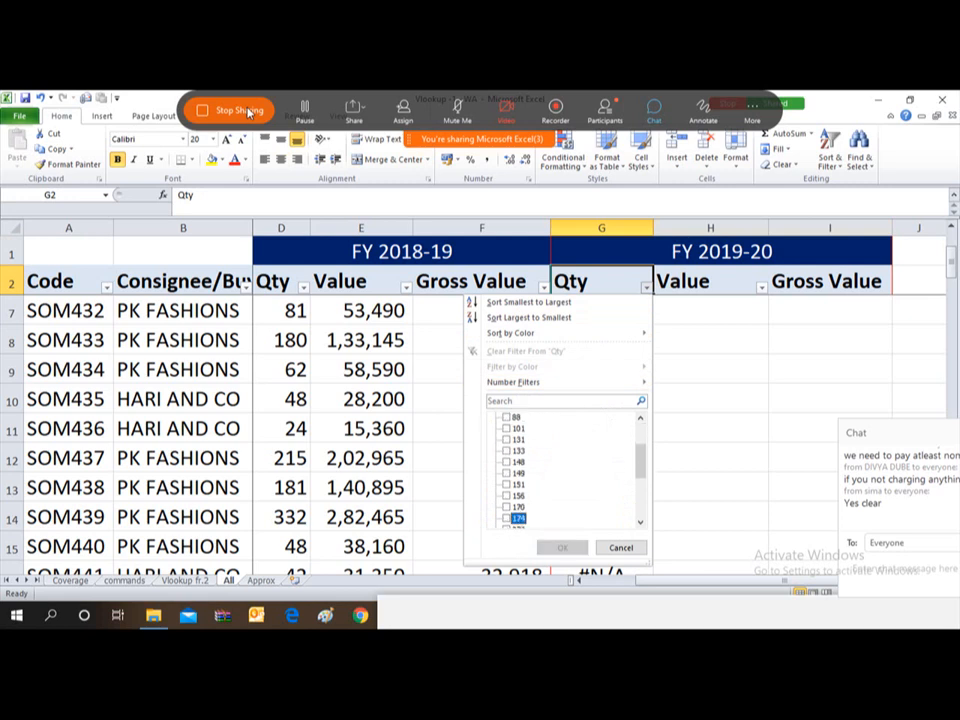
pyautogui.press('Down')
pyautogui.press('Down')
pyautogui.press('Down')
pyautogui.press('Down')
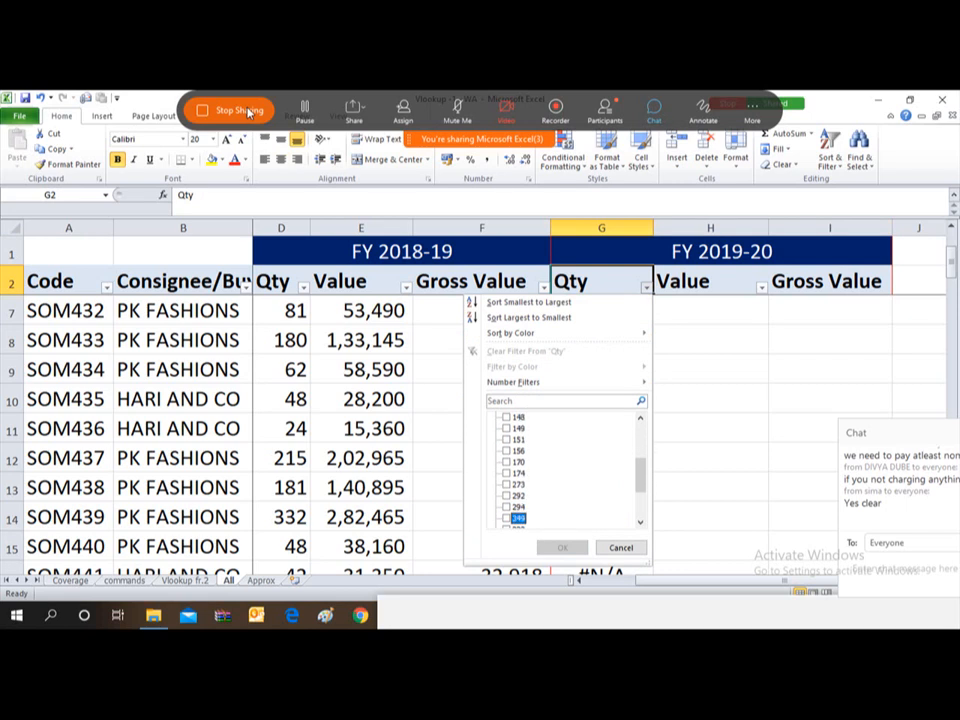
pyautogui.press('End')
pyautogui.press('space')
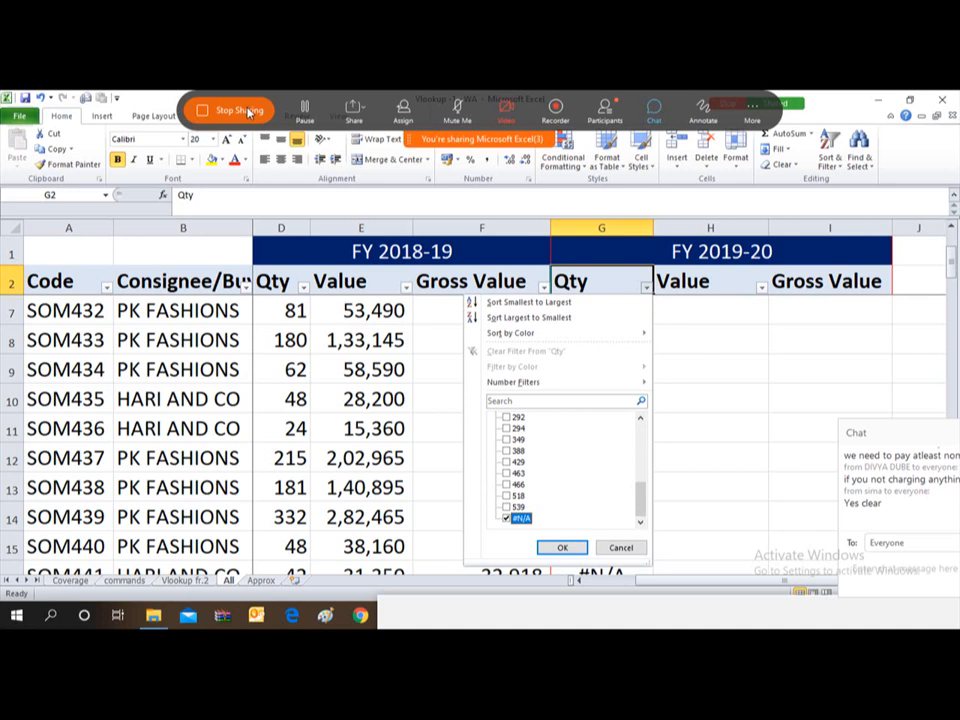
pyautogui.click(563, 549)
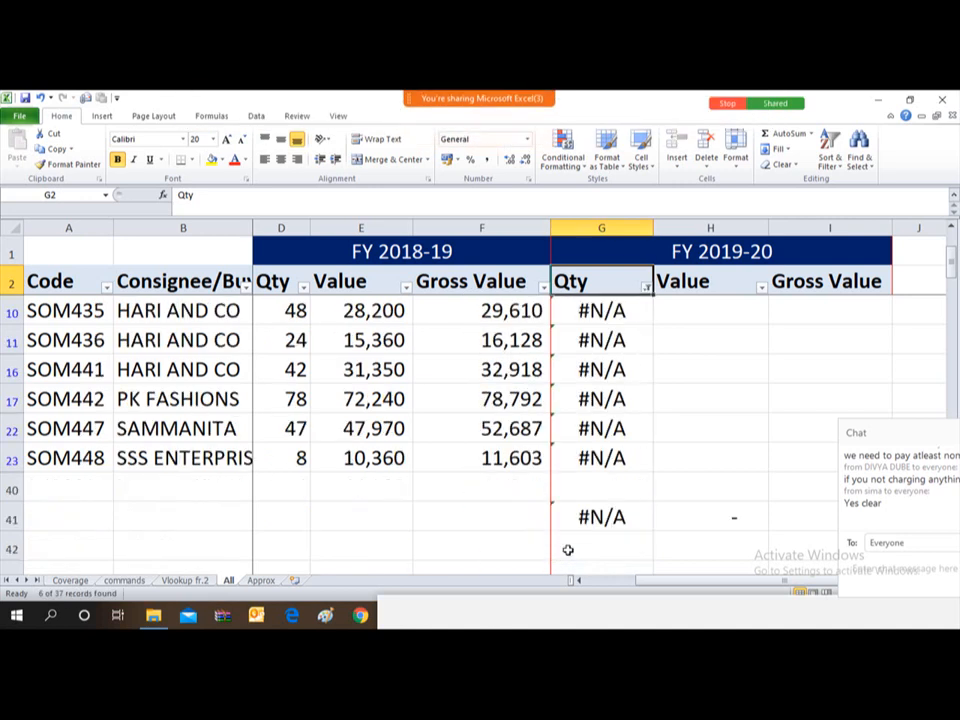
# - Select the filtered #N/A results from G10 through G23 for review
pyautogui.press('Down')
pyautogui.press('Down')
pyautogui.press('Down')
pyautogui.press('Up')
pyautogui.press('Up')
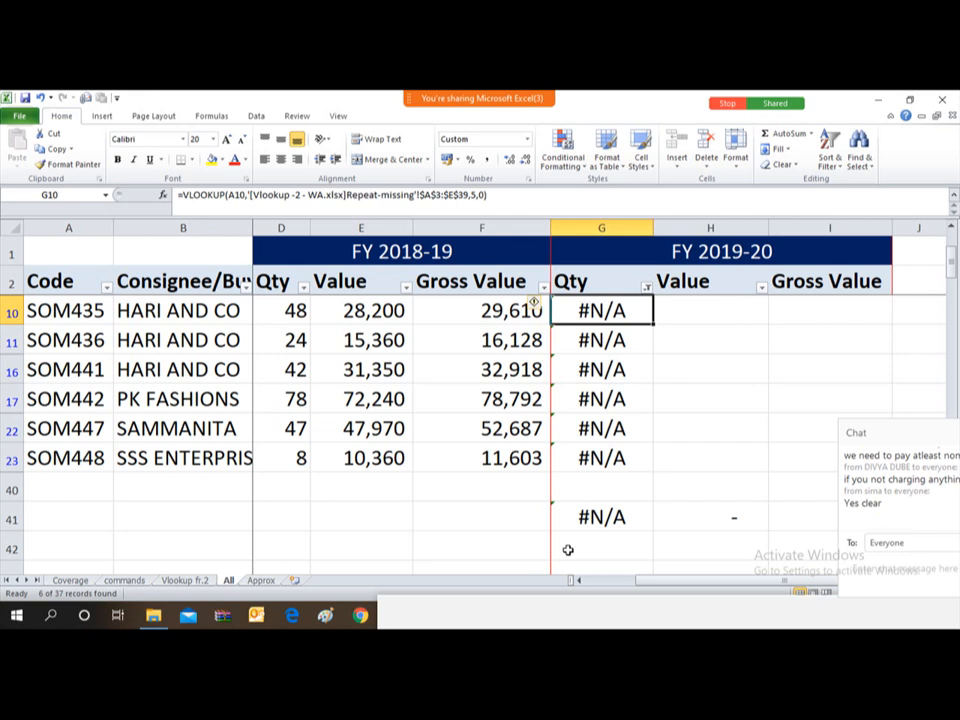
pyautogui.hotkey('shift', 'Down')
pyautogui.hotkey('shift', 'Down')
pyautogui.hotkey('shift', 'Down')
pyautogui.hotkey('shift', 'Down')
pyautogui.hotkey('shift', 'Down')
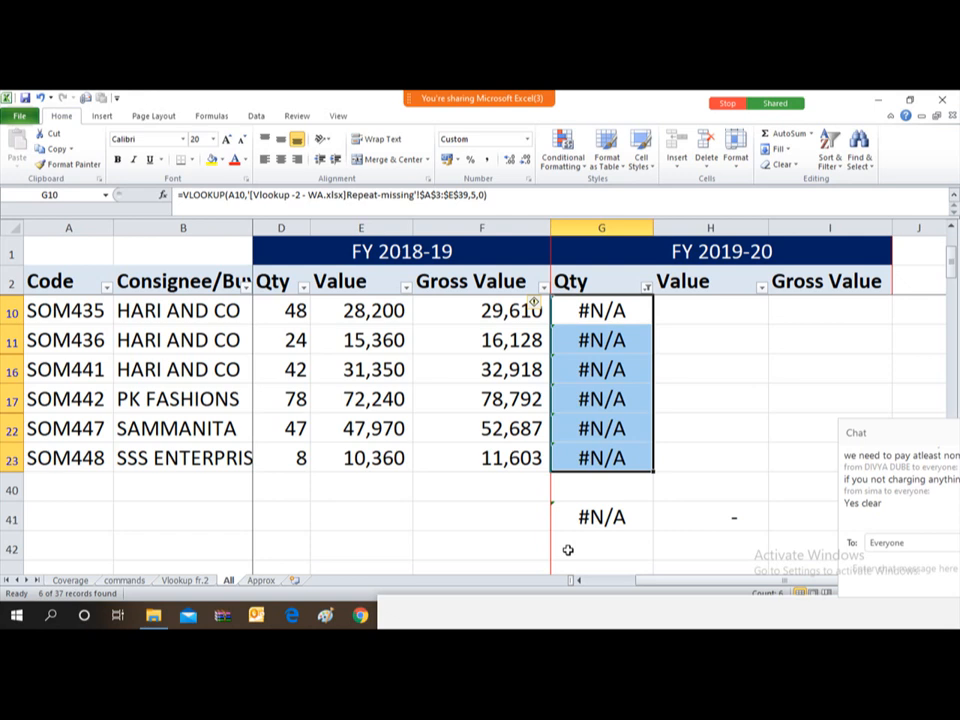
# - Examine the codes of the filtered rows one by one, from A10 through A22
pyautogui.click(46, 314)
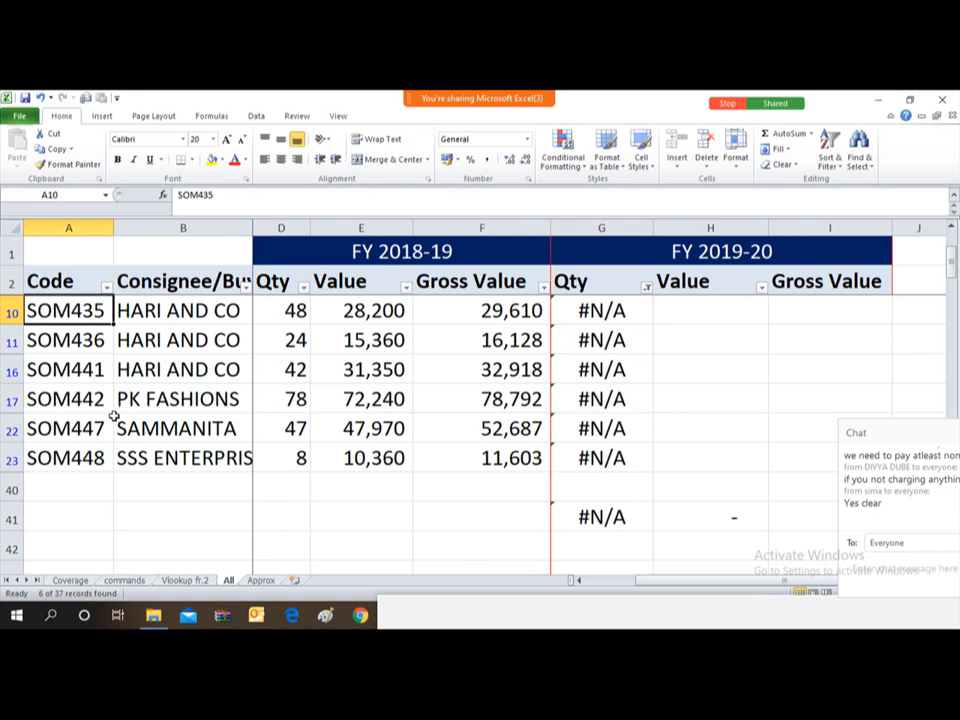
pyautogui.click(62, 343)
pyautogui.click(64, 369)
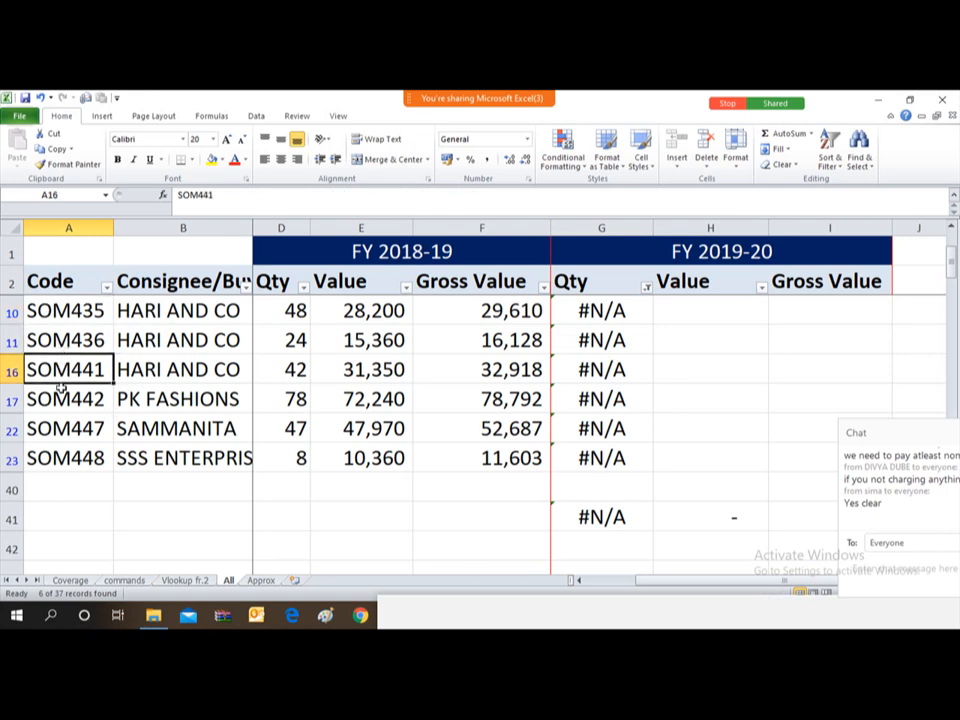
pyautogui.click(60, 398)
pyautogui.click(70, 428)
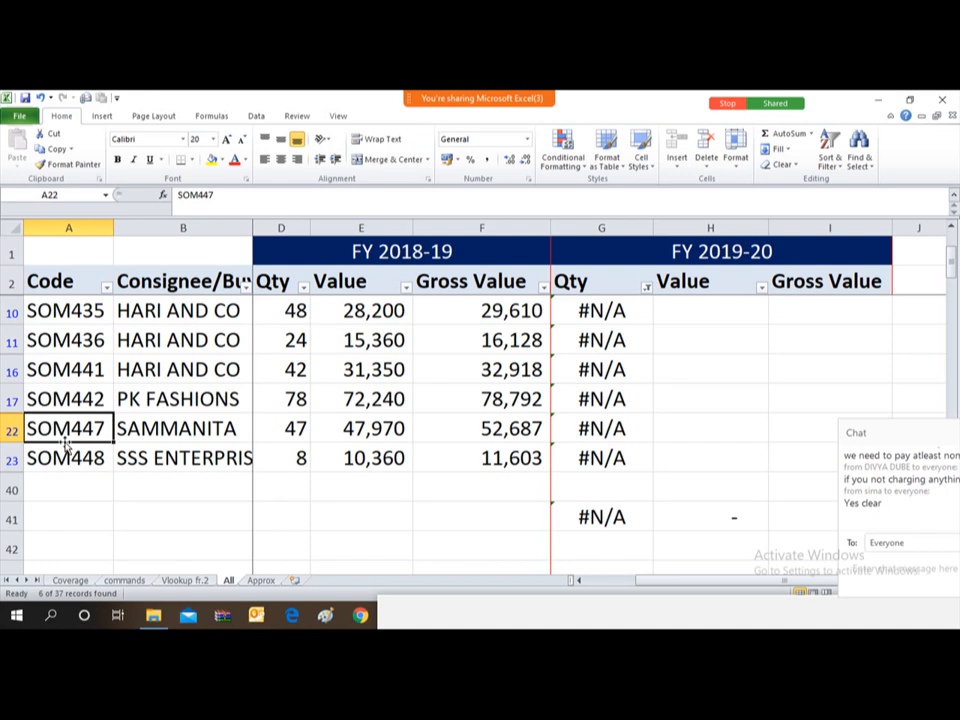
# - Return to the first filtered code and copy it from A10
pyautogui.press('Up')
pyautogui.press('Up')
pyautogui.press('Up')
pyautogui.press('Up')
pyautogui.press('Down')
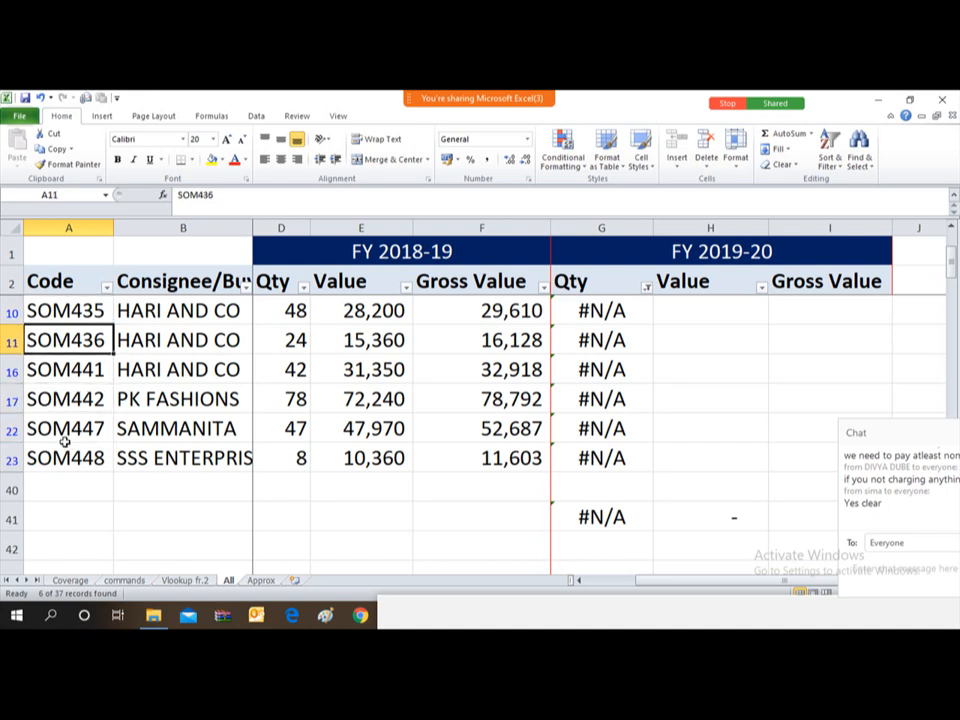
pyautogui.press('Up')
pyautogui.hotkey('ctrl', 'c')
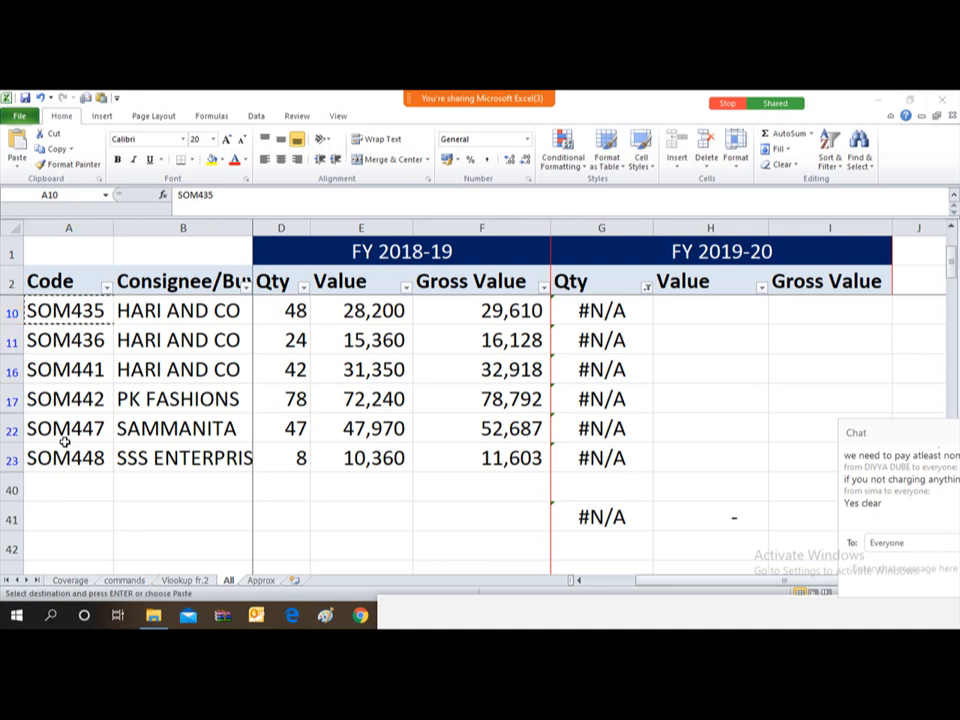
# - Switch to the Vlookup -2 - WA workbook and open its Repeat-missing sheet
pyautogui.hotkey('alt', 'Tab')
pyautogui.hotkey('alt', 'Tab')
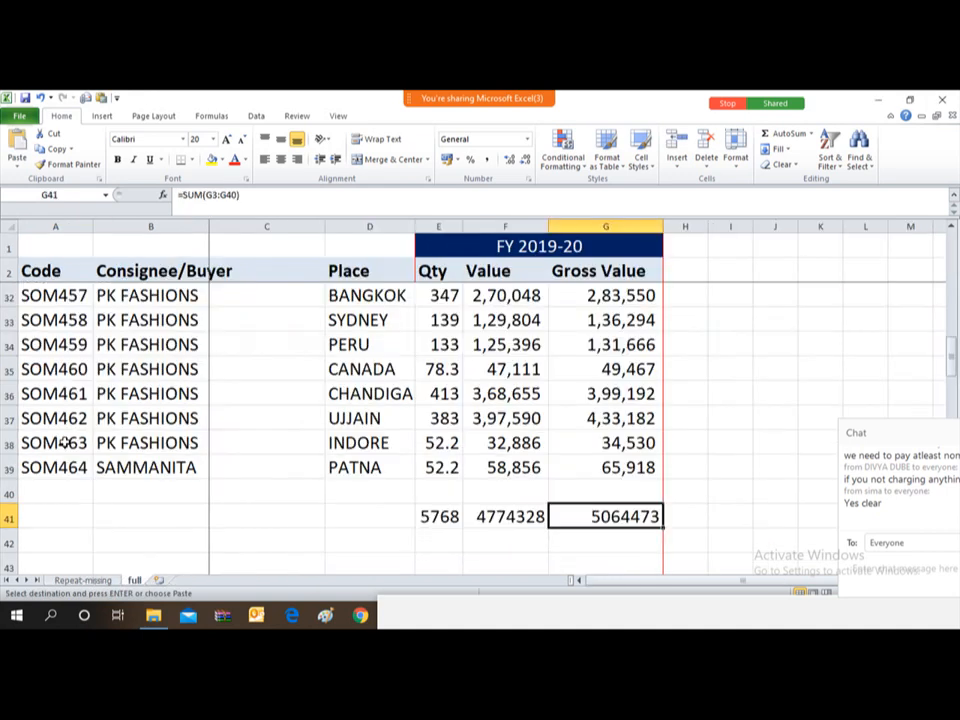
pyautogui.click(84, 581)
pyautogui.click(197, 336)
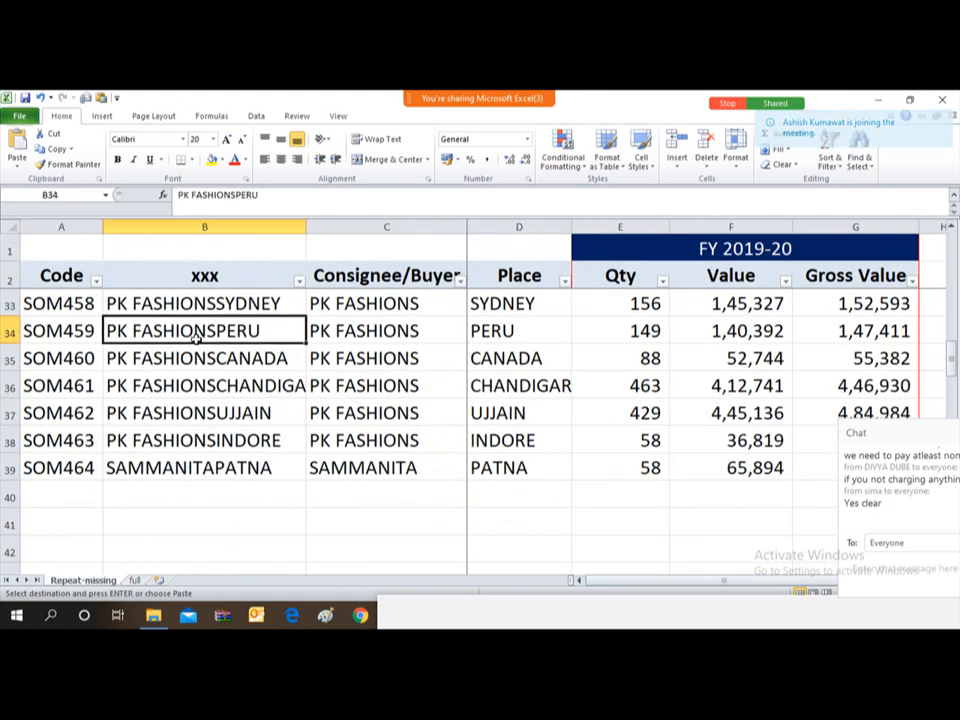
# - Examine the codes in column A of the Repeat-missing sheet one by one, from row 34 up to row 18
pyautogui.press('Left')
pyautogui.press('Up')
pyautogui.press('Up')
pyautogui.press('Up')
pyautogui.press('Up')
pyautogui.press('Up')
pyautogui.press('Up')
pyautogui.press('Up')
pyautogui.press('Up')
pyautogui.press('Up')
pyautogui.press('Up')
pyautogui.press('Up')
pyautogui.press('Up')
pyautogui.press('Up')
pyautogui.press('Up')
pyautogui.press('Up')
pyautogui.press('Up')
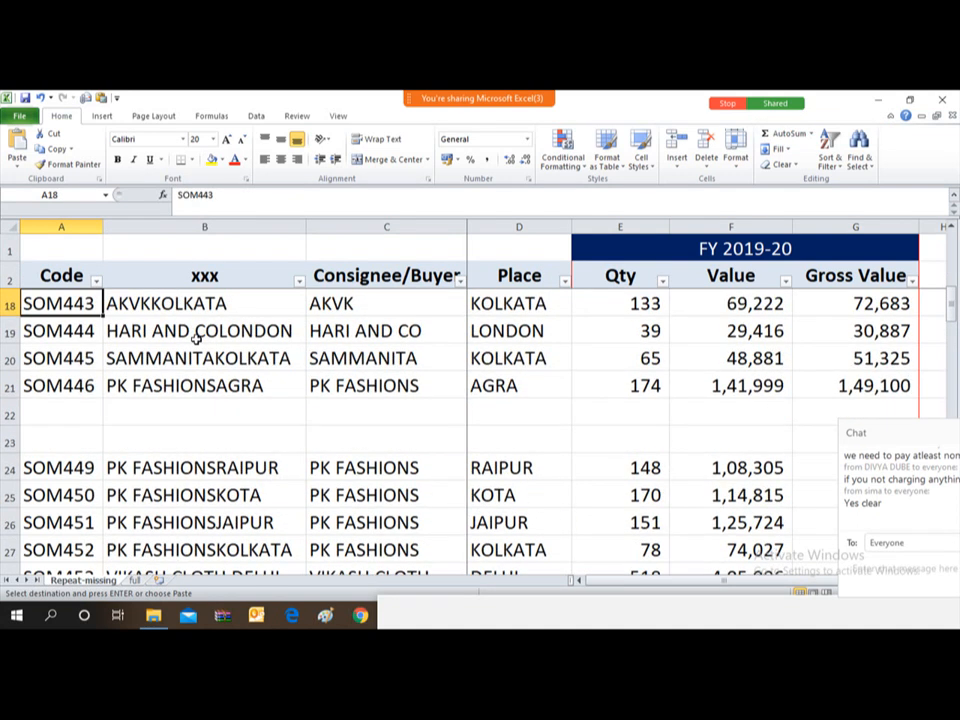
# - Search the Repeat-missing sheet for the code SOM435, then leave the search
pyautogui.hotkey('ctrl', 'f')
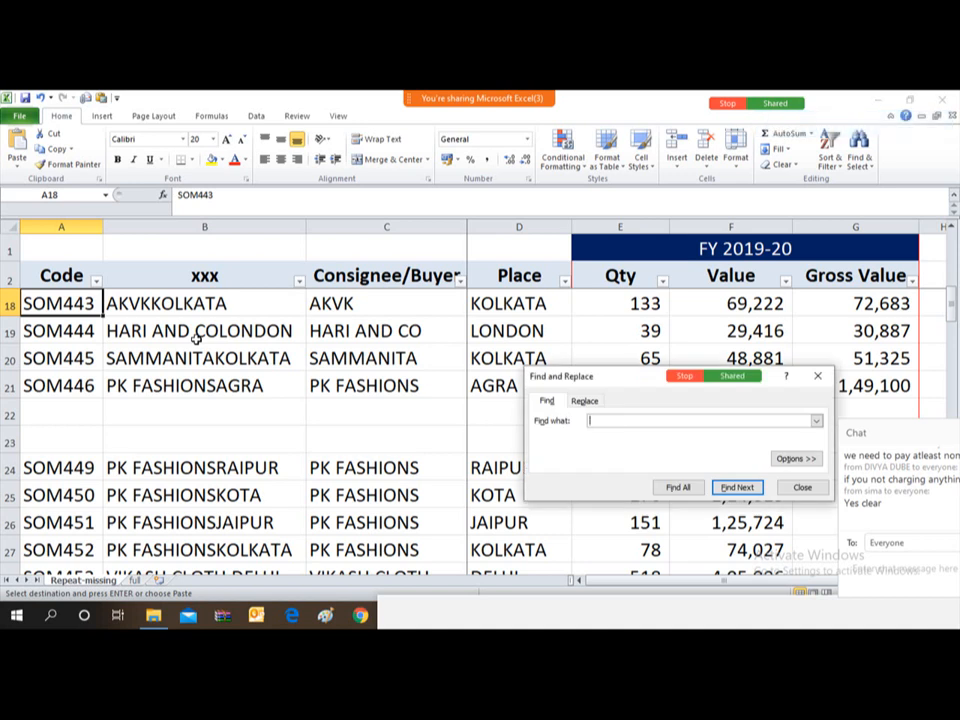
pyautogui.write('SOM435')
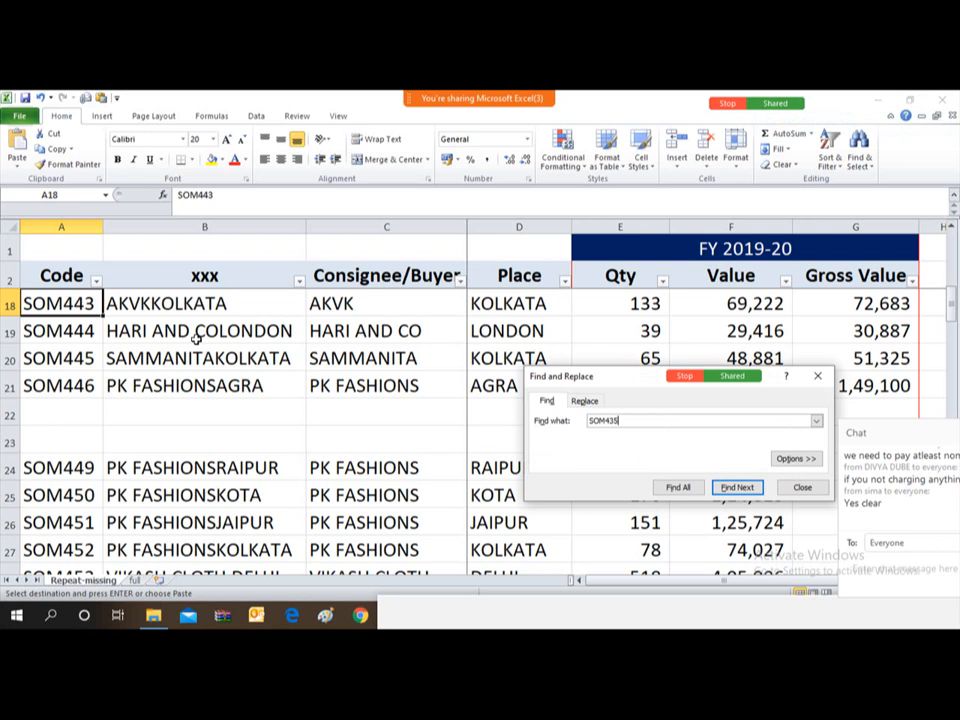
pyautogui.click(738, 487)
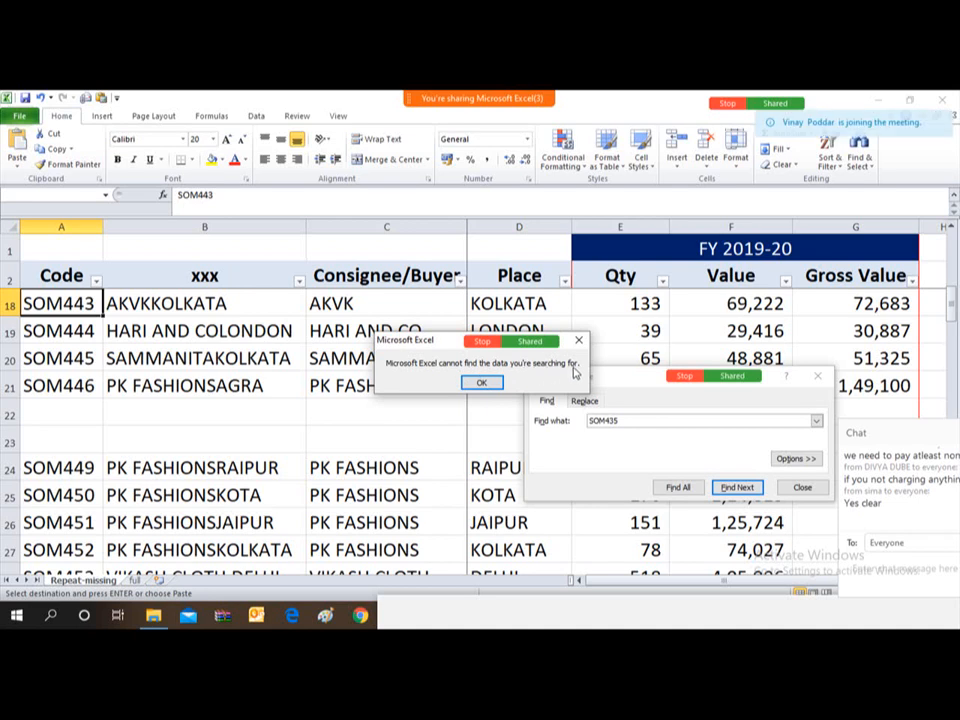
pyautogui.click(481, 383)
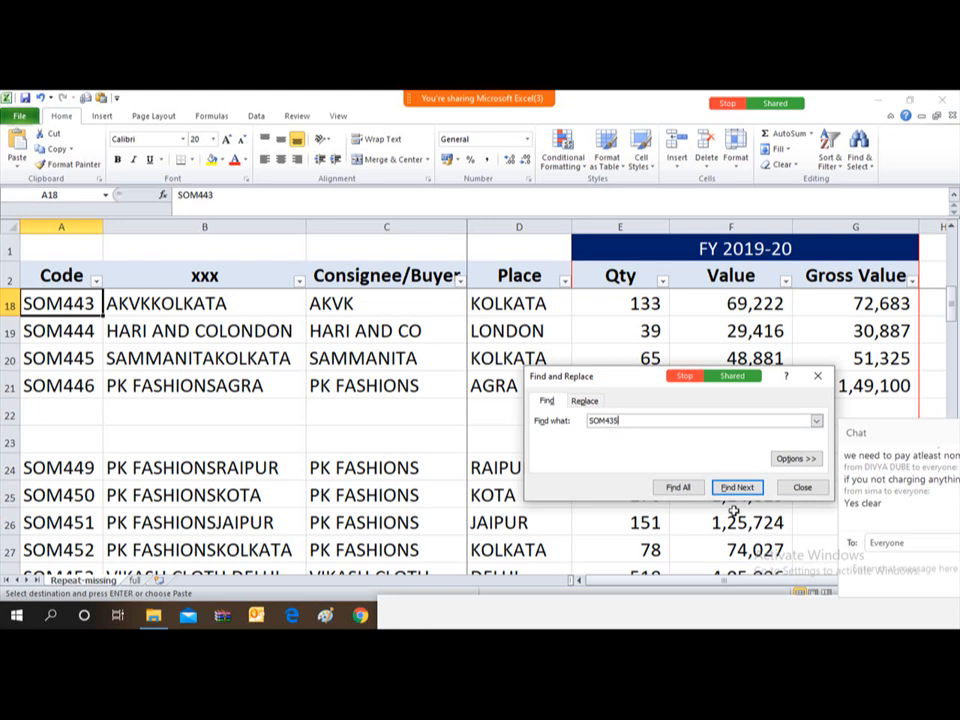
pyautogui.click(803, 488)
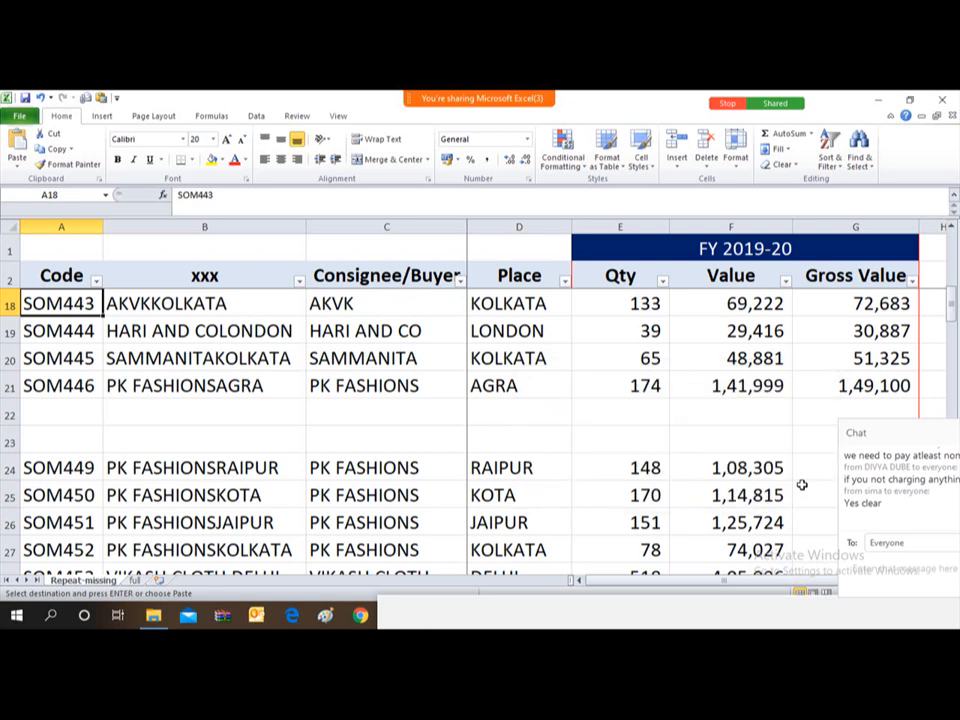
pyautogui.moveTo(799, 484); pyautogui.dragTo(760, 418)
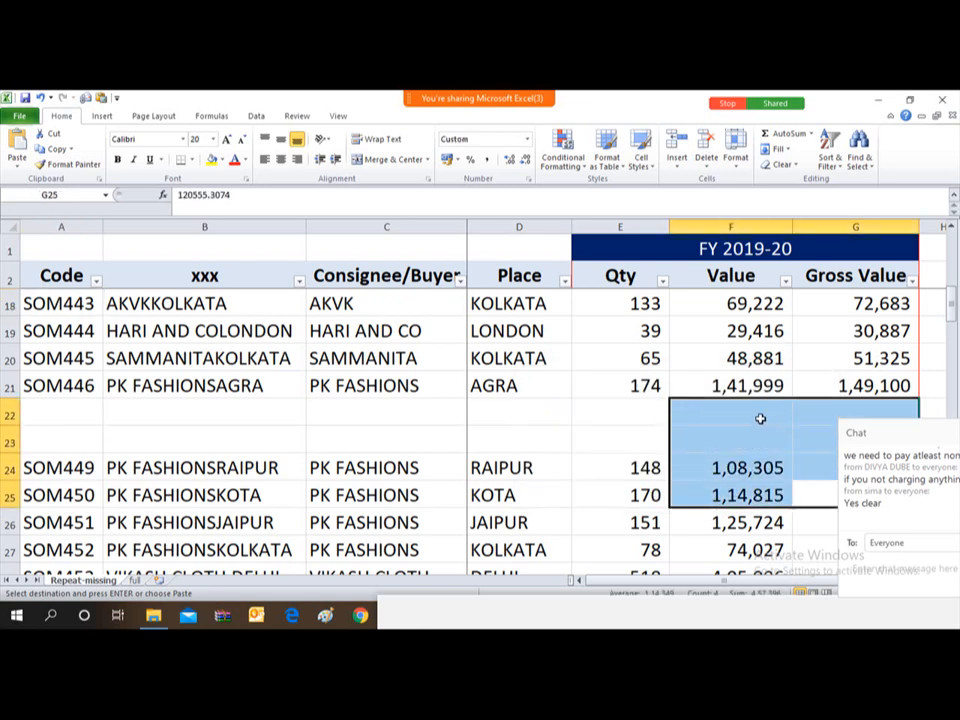
pyautogui.moveTo(681, 366); pyautogui.dragTo(682, 374)
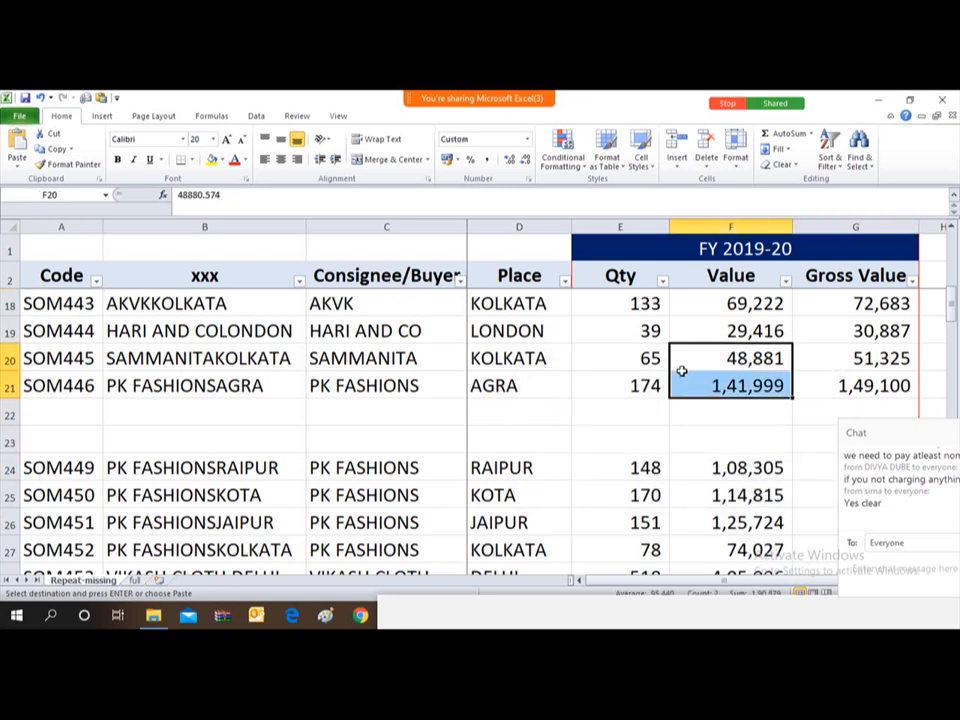
# - Switch back to the workbook's All sheet and review the filtered codes in A10 through A17
pyautogui.hotkey('alt', 'Tab')
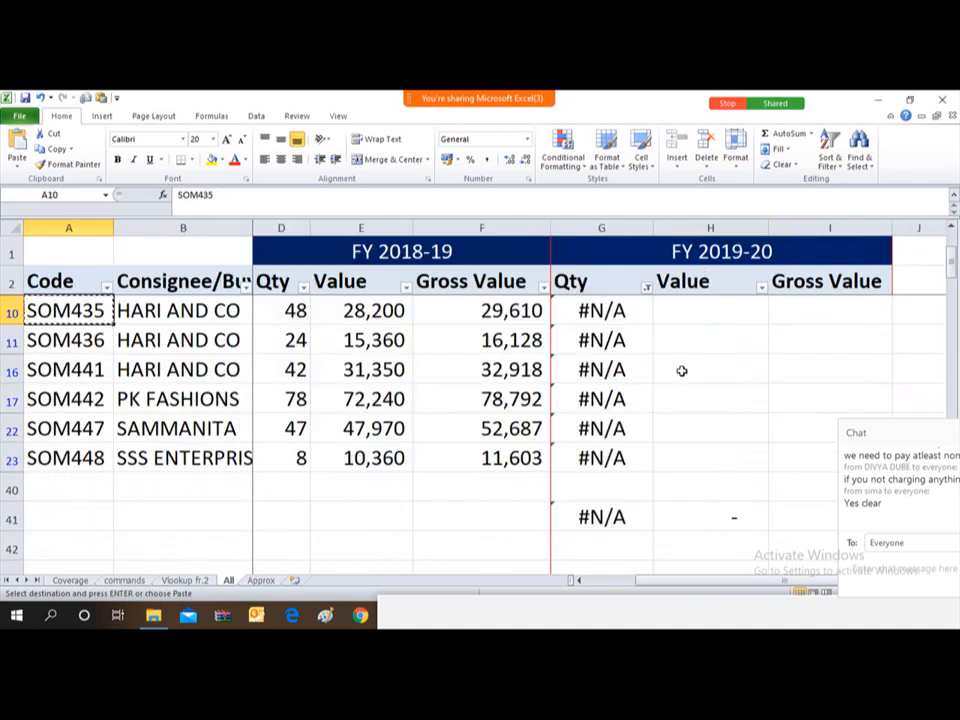
pyautogui.press('Down')
pyautogui.press('Down')
pyautogui.press('Down')
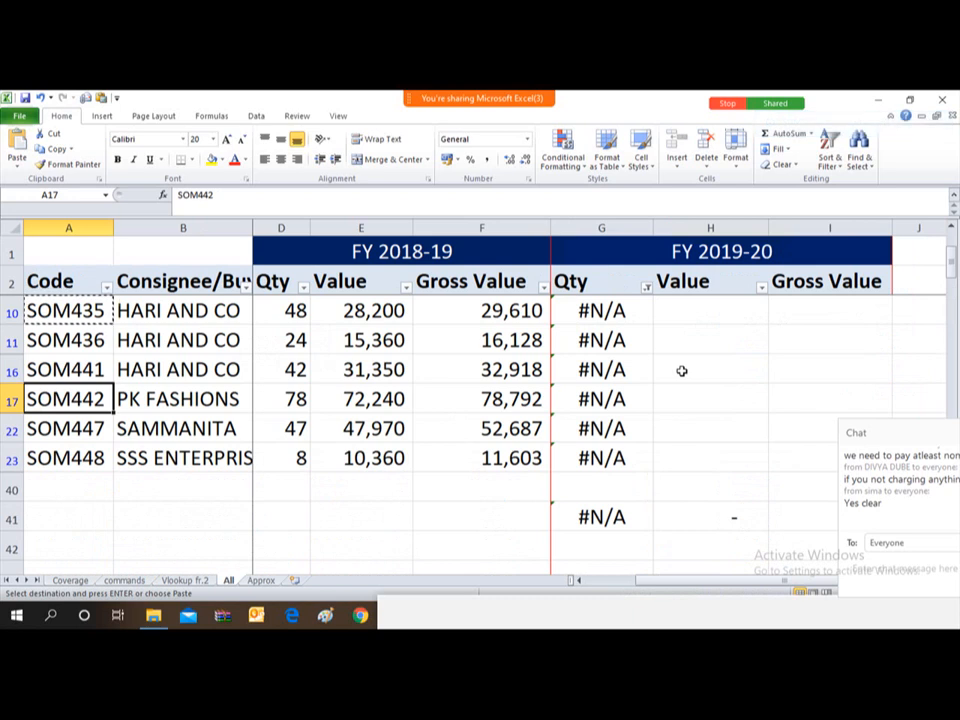
pyautogui.press('Up')
pyautogui.press('Up')
pyautogui.press('Up')
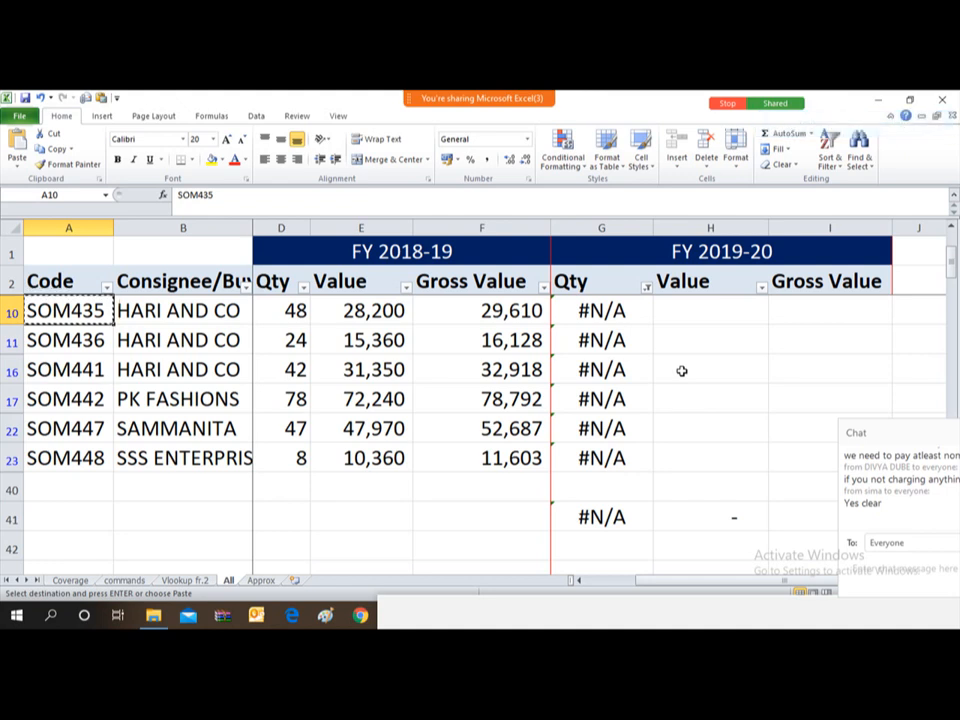
# - Highlight the filtered FY 2019-20 Qty lookup results from G10 through G23
pyautogui.click(596, 311)
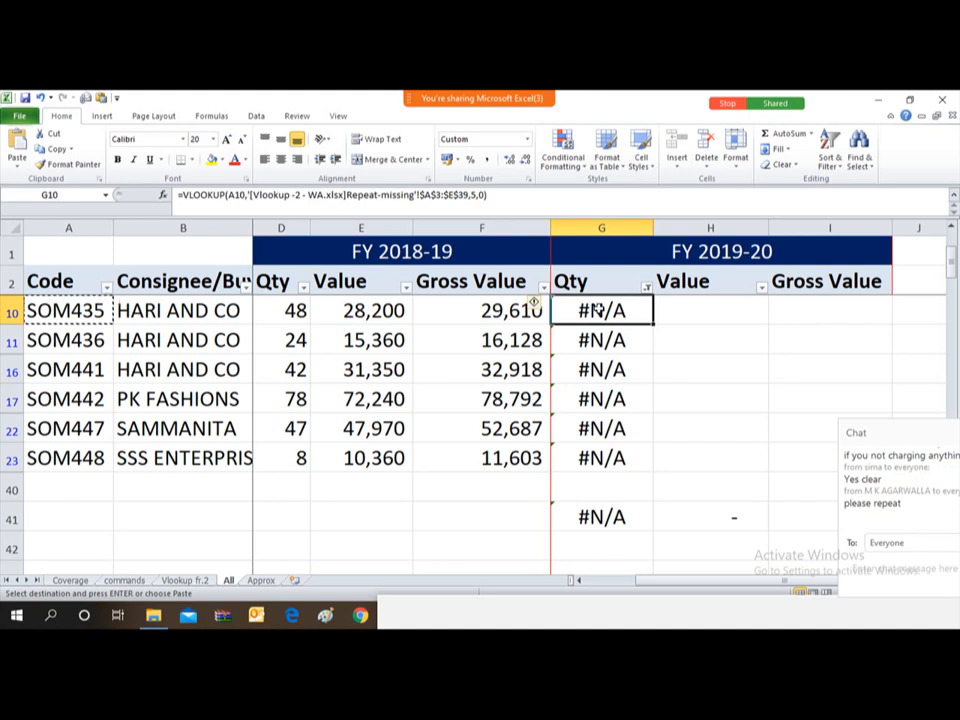
pyautogui.hotkey('shift', 'Down')
pyautogui.hotkey('shift', 'Down')
pyautogui.hotkey('shift', 'Down')
pyautogui.hotkey('shift', 'Down')
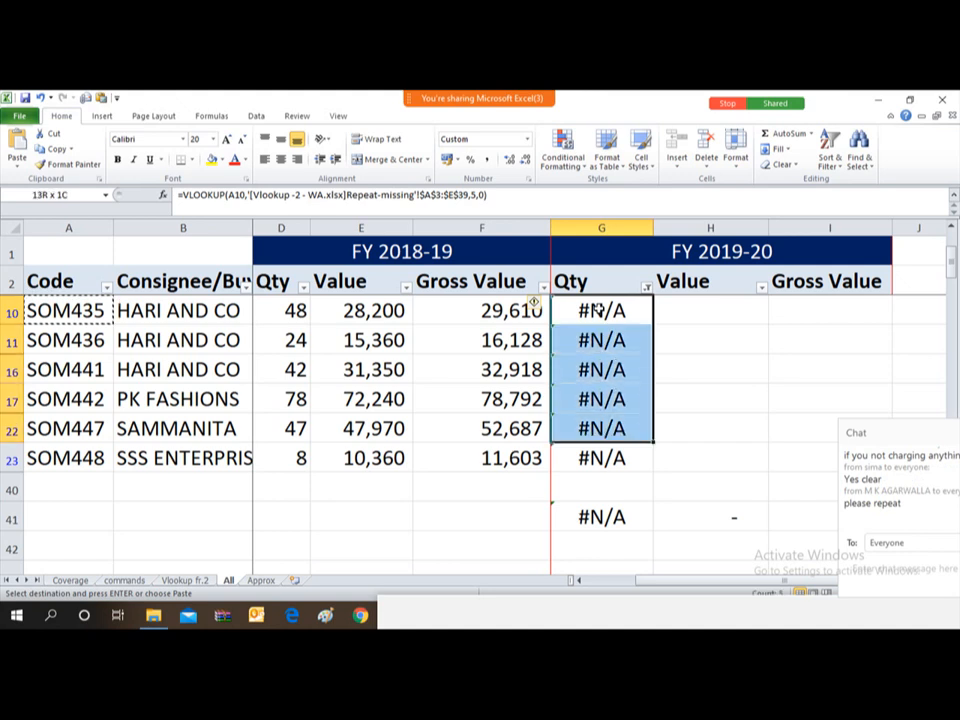
pyautogui.hotkey('shift', 'Down')
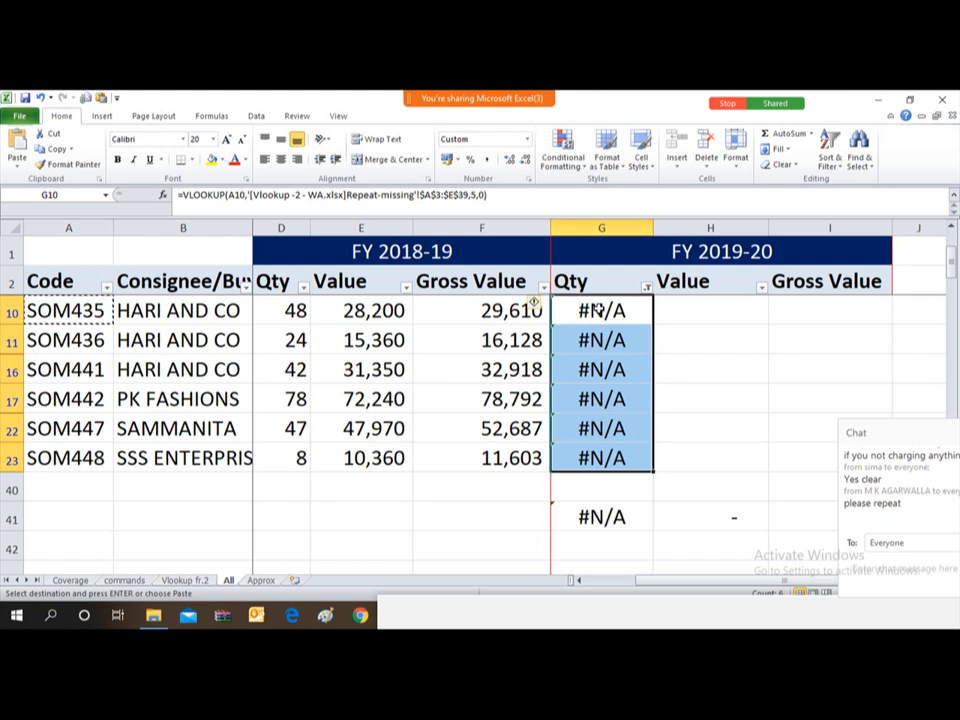
# - Show all rows again by selecting every value in the FY 2019-20 Qty filter
pyautogui.press('Up')
pyautogui.press('Up')
pyautogui.press('Down')
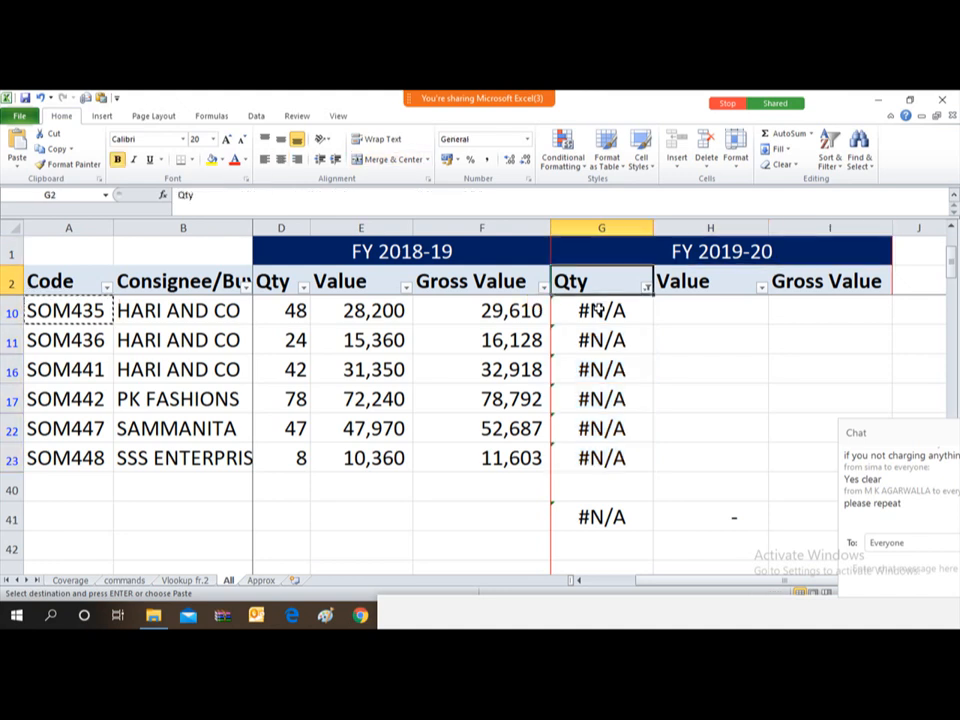
pyautogui.hotkey('alt', 'Down')
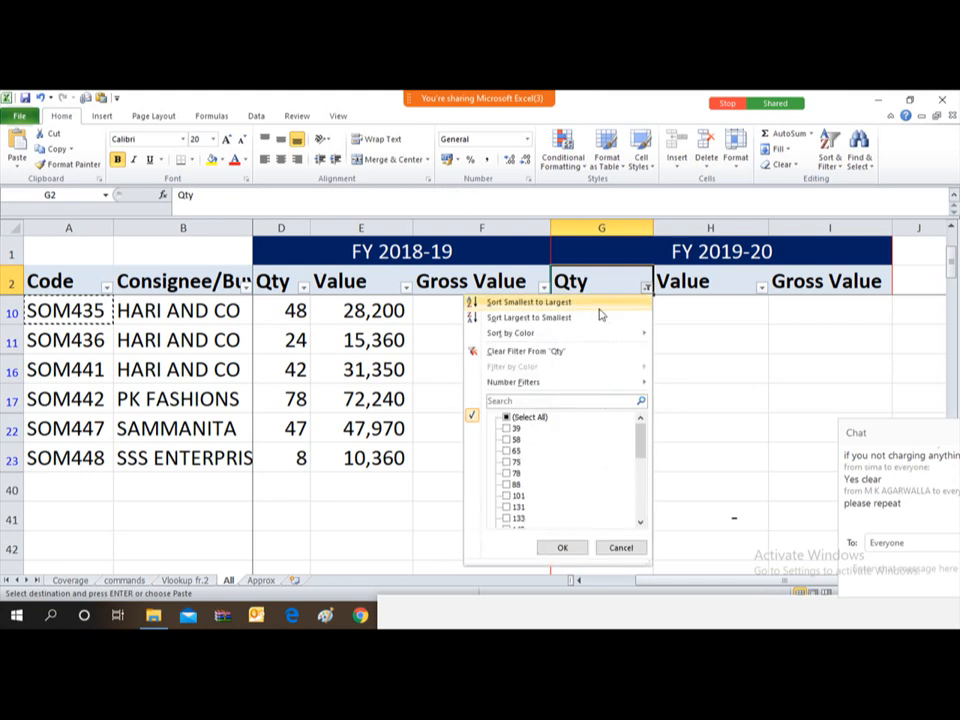
pyautogui.press('Down')
pyautogui.press('Down')
pyautogui.press('Down')
pyautogui.press('Down')
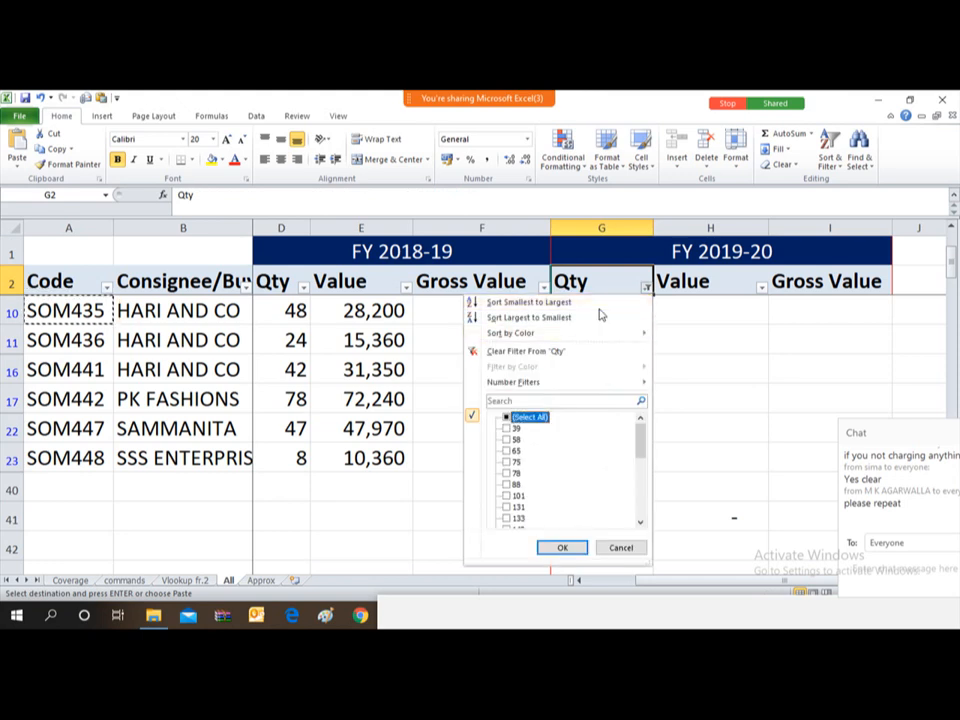
pyautogui.press('space')
pyautogui.press('Return')
# - Wrap the VLOOKUP formula in G3 in an IFERROR function that returns 0 on an error
pyautogui.press('Down')
pyautogui.press('Down')
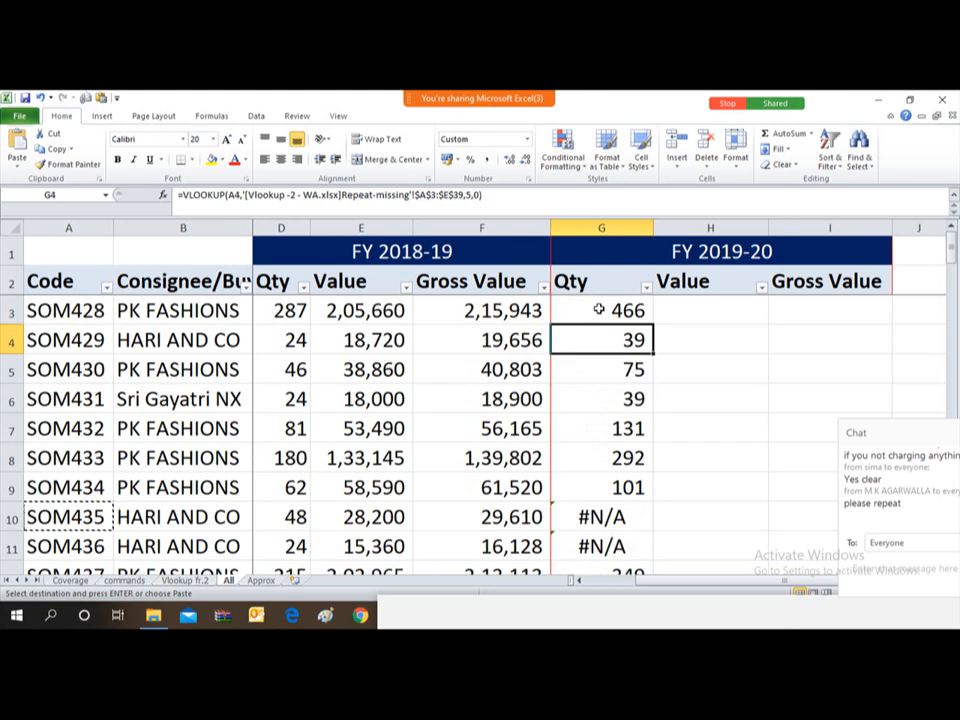
pyautogui.press('Up')
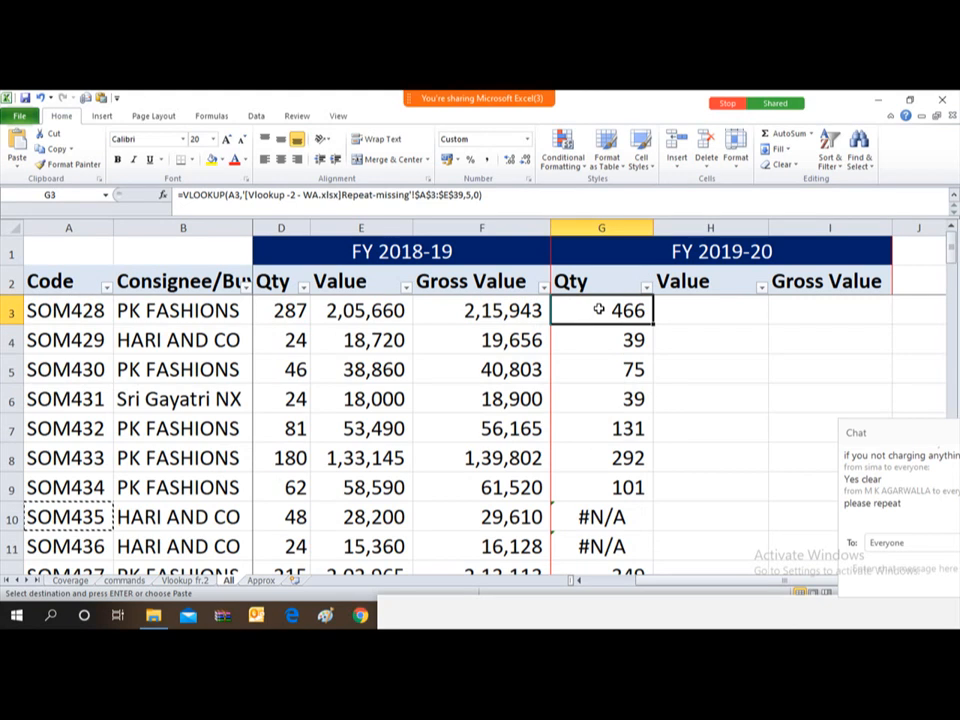
pyautogui.doubleClick(598, 309)
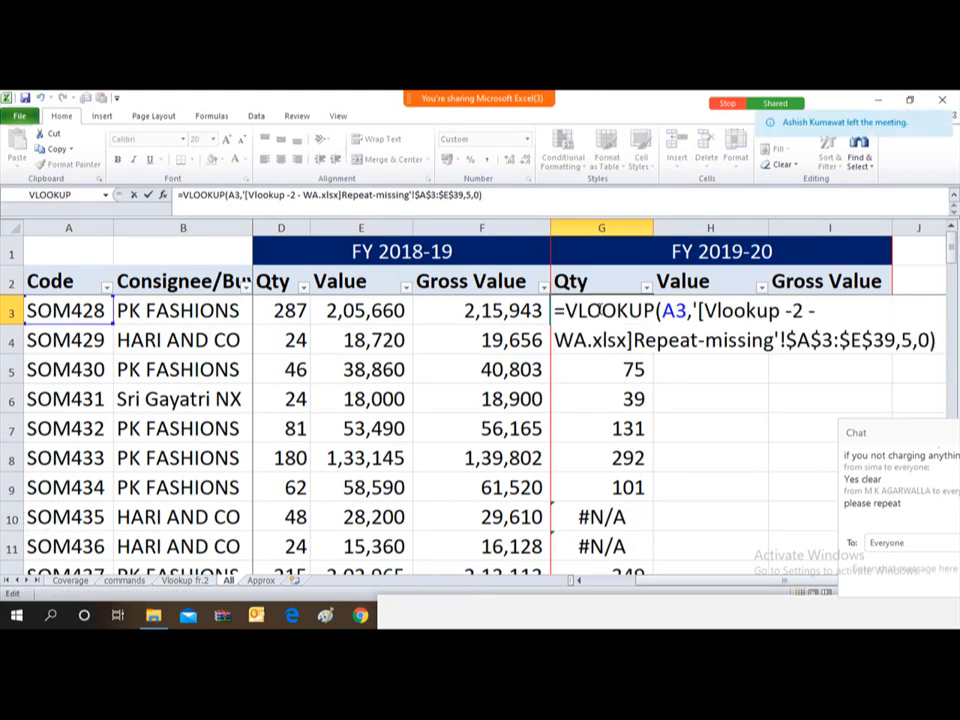
pyautogui.press('Up')
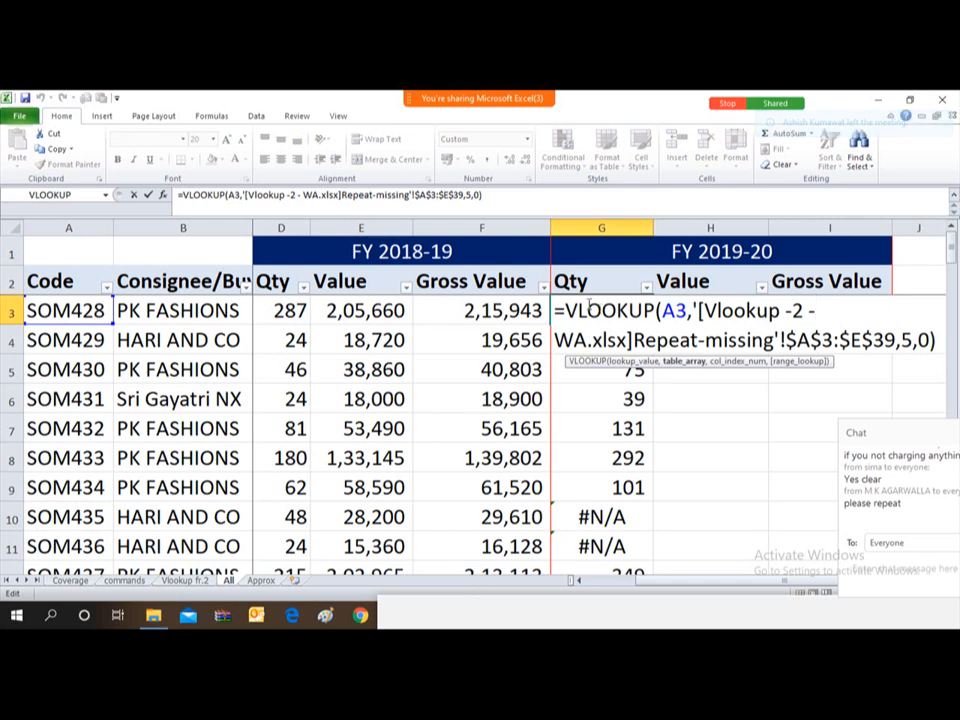
pyautogui.click(566, 311)
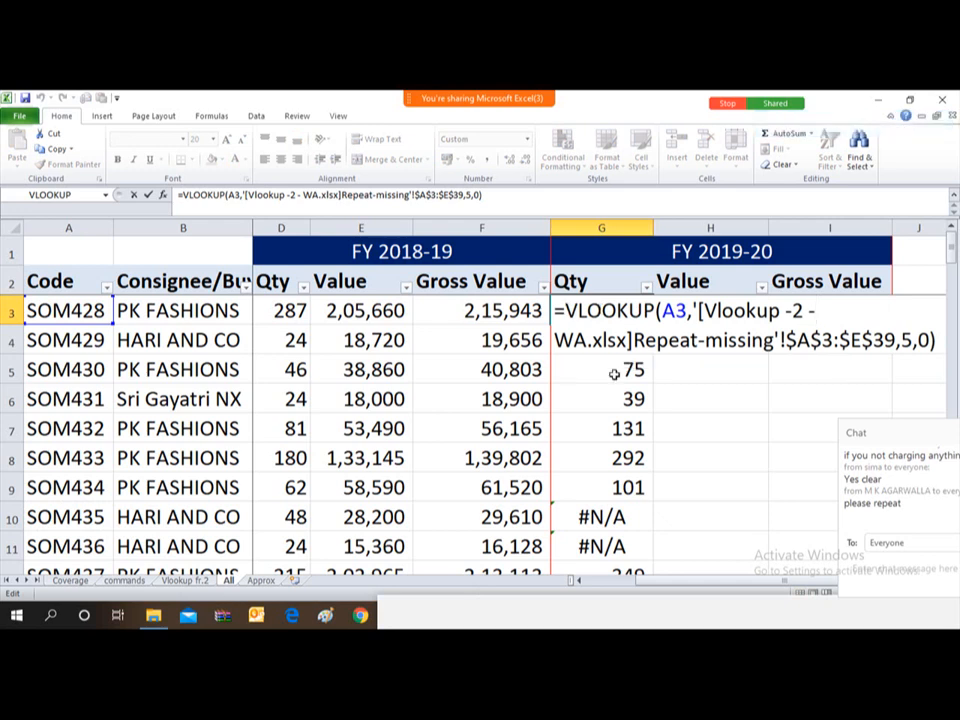
pyautogui.write('ife')
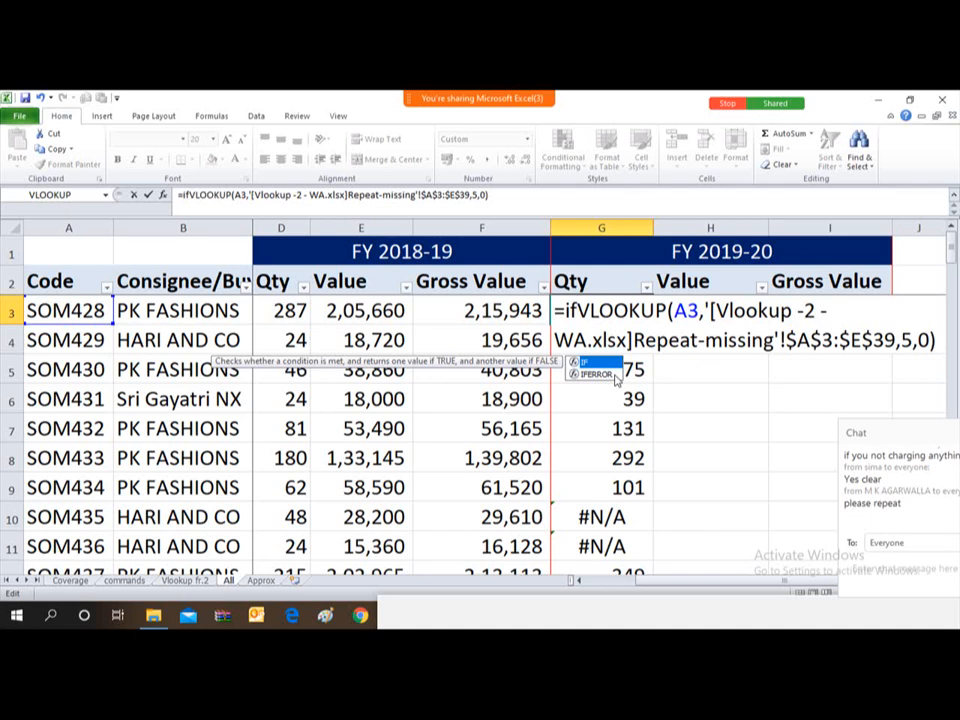
pyautogui.write('rro')
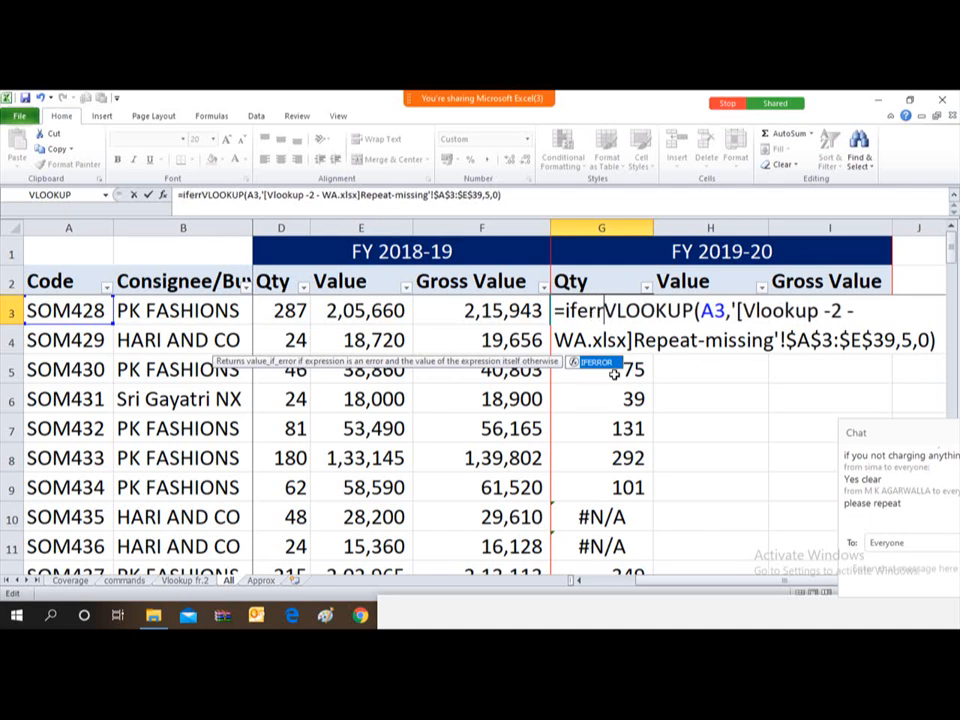
pyautogui.write('r')
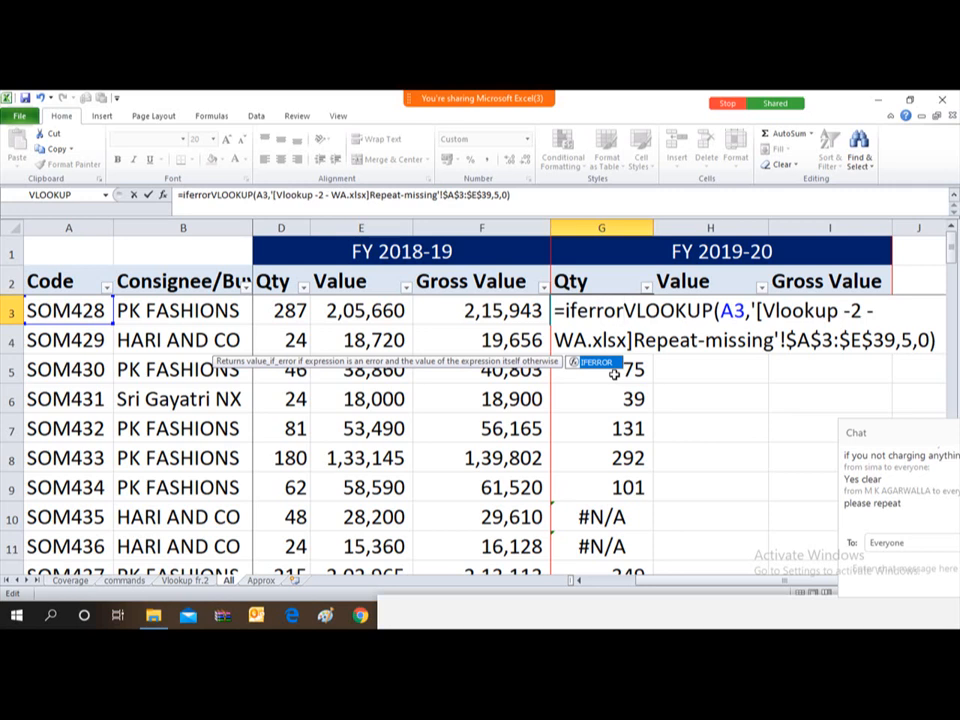
pyautogui.write('(')
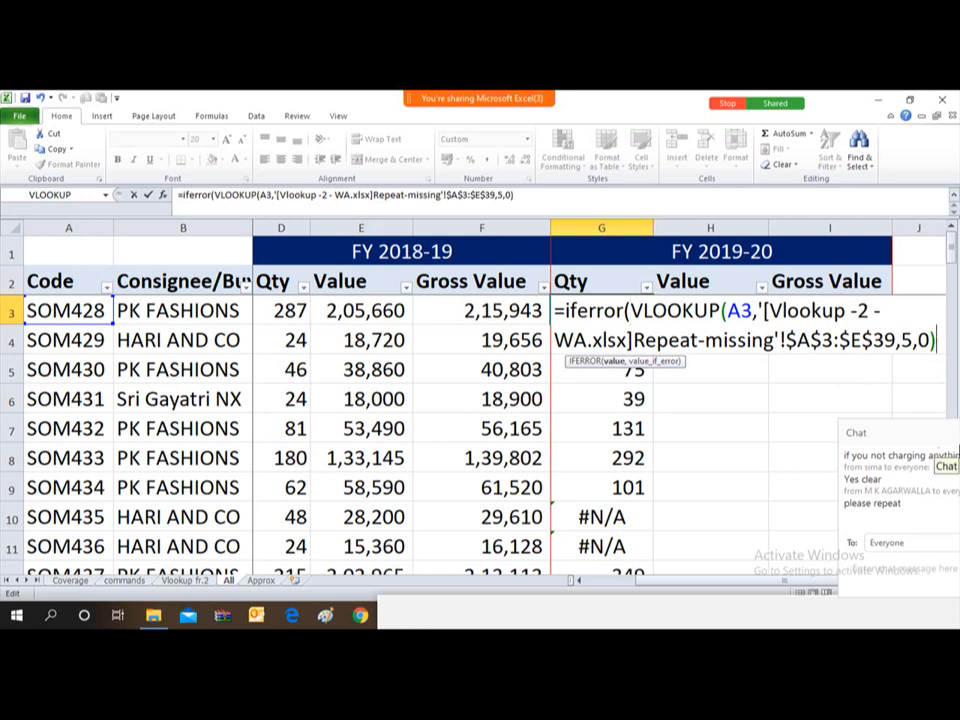
pyautogui.write(',')
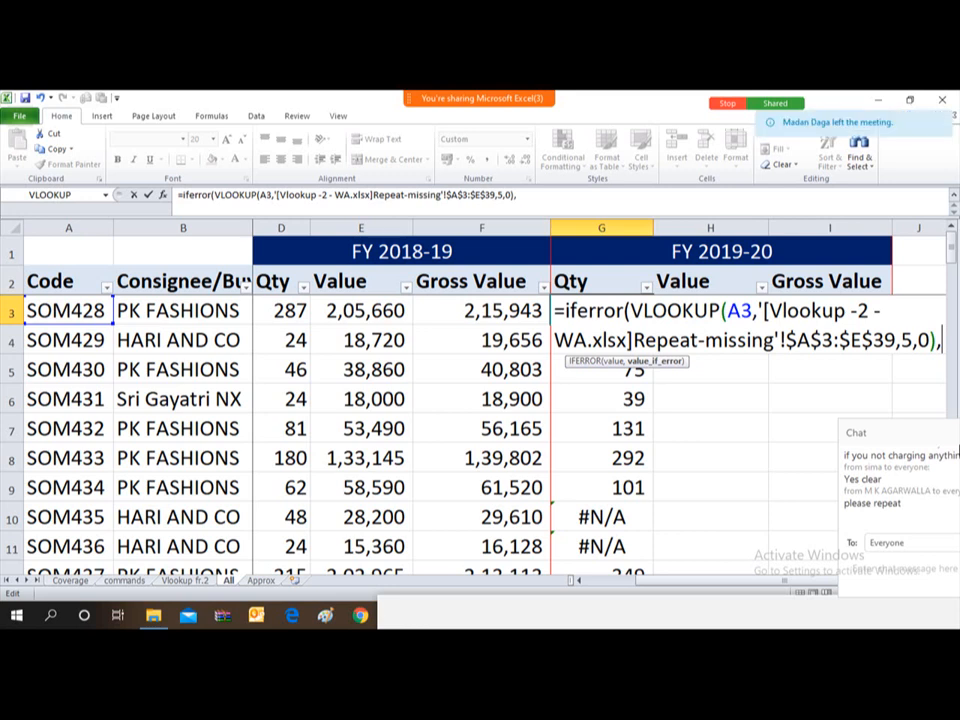
pyautogui.write('0')
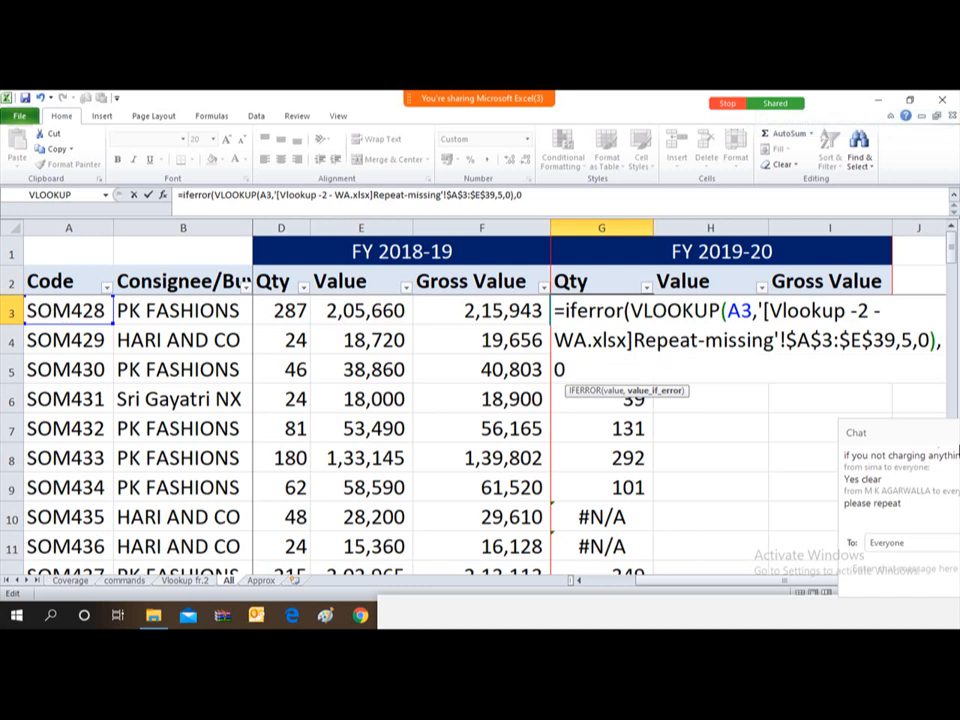
pyautogui.write(')')
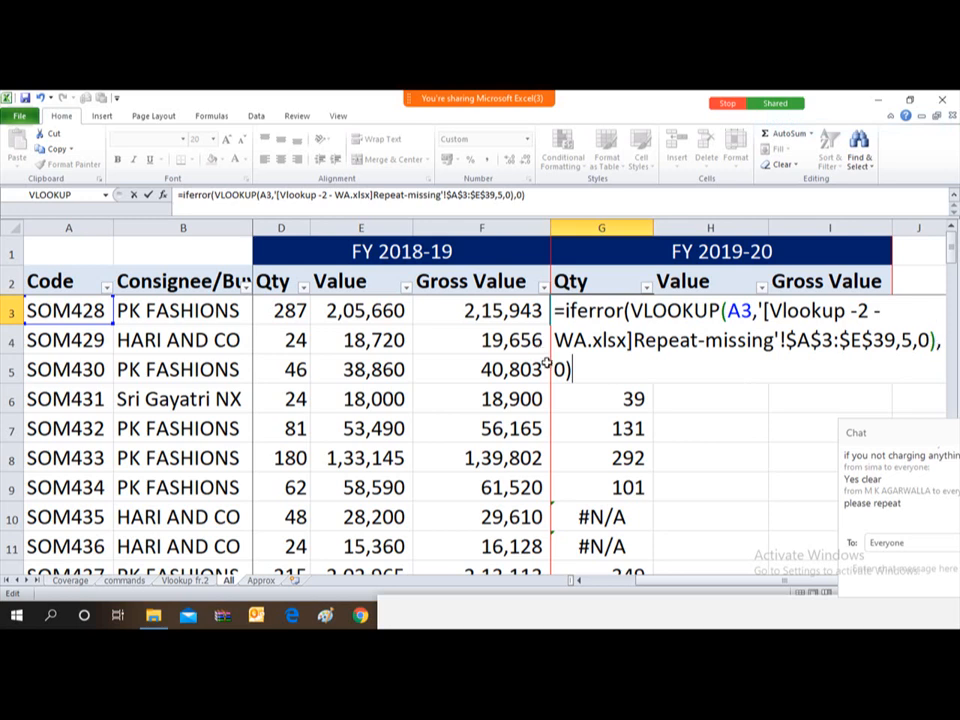
pyautogui.press('Return')
pyautogui.press('Up')
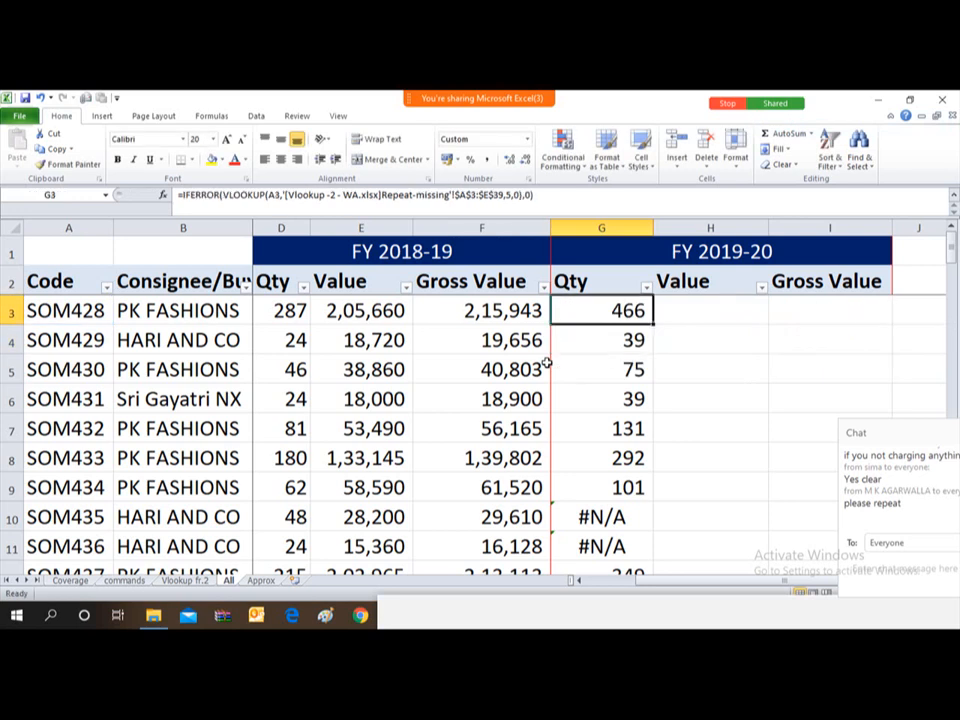
# - Copy the IFERROR formula from G3 down the FY 2019-20 Qty column to G39
pyautogui.hotkey('ctrl', 'c')
pyautogui.hotkey('ctrl', 'shift', 'Down')
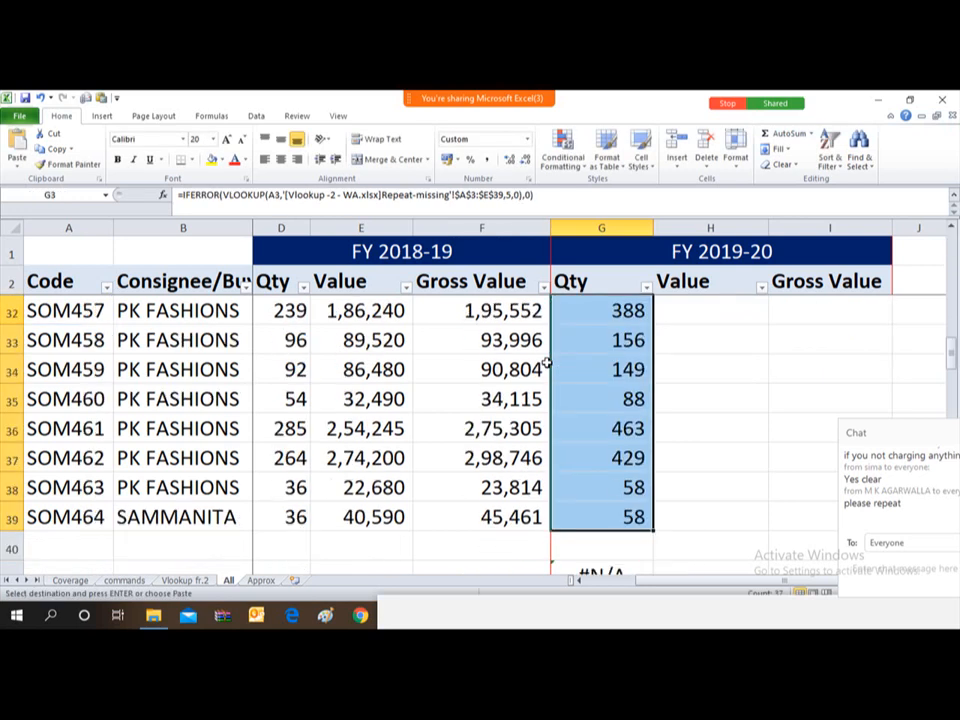
pyautogui.press('Return')
# - Examine the updated FY 2019-20 Qty results from the column header down to G11, especially codes SOM435 and SOM436
pyautogui.hotkey('ctrl', 'Up')
pyautogui.press('Down')
pyautogui.press('Down')
pyautogui.press('Down')
pyautogui.press('Down')
pyautogui.press('Down')
pyautogui.press('Down')
pyautogui.press('Down')
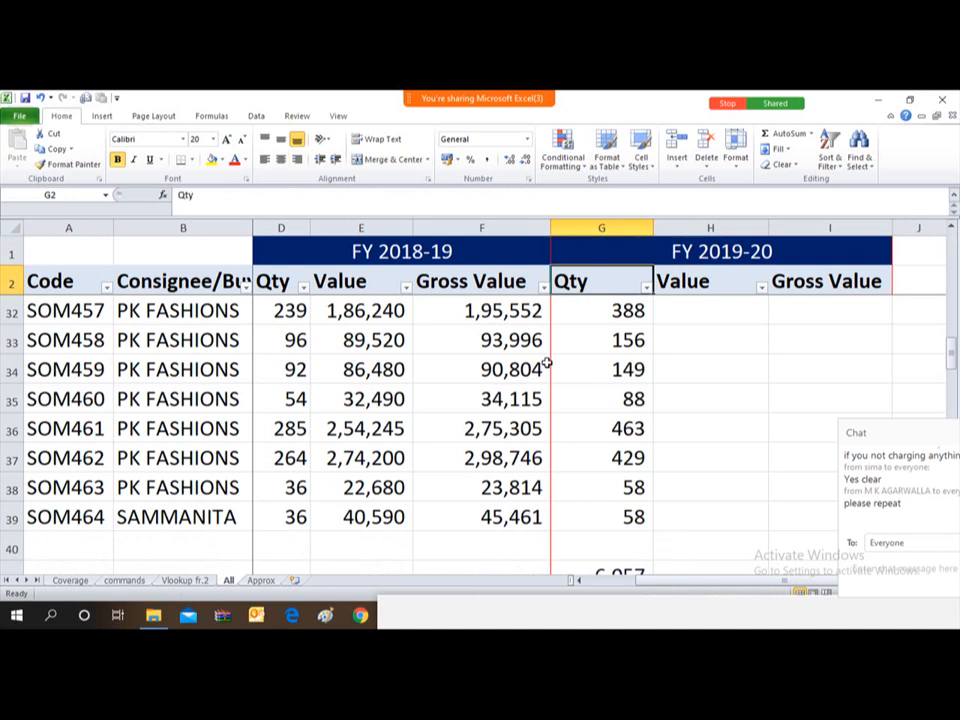
pyautogui.press('Down')
pyautogui.press('Down')
pyautogui.press('Down')
pyautogui.press('Down')
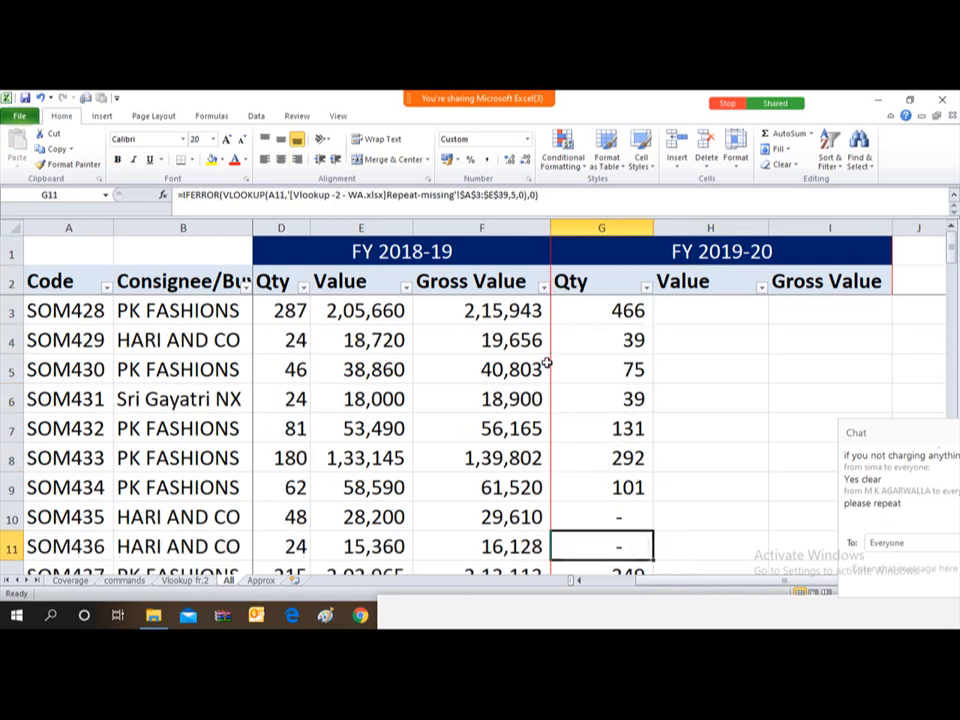
pyautogui.press('Up')
pyautogui.press('Up')
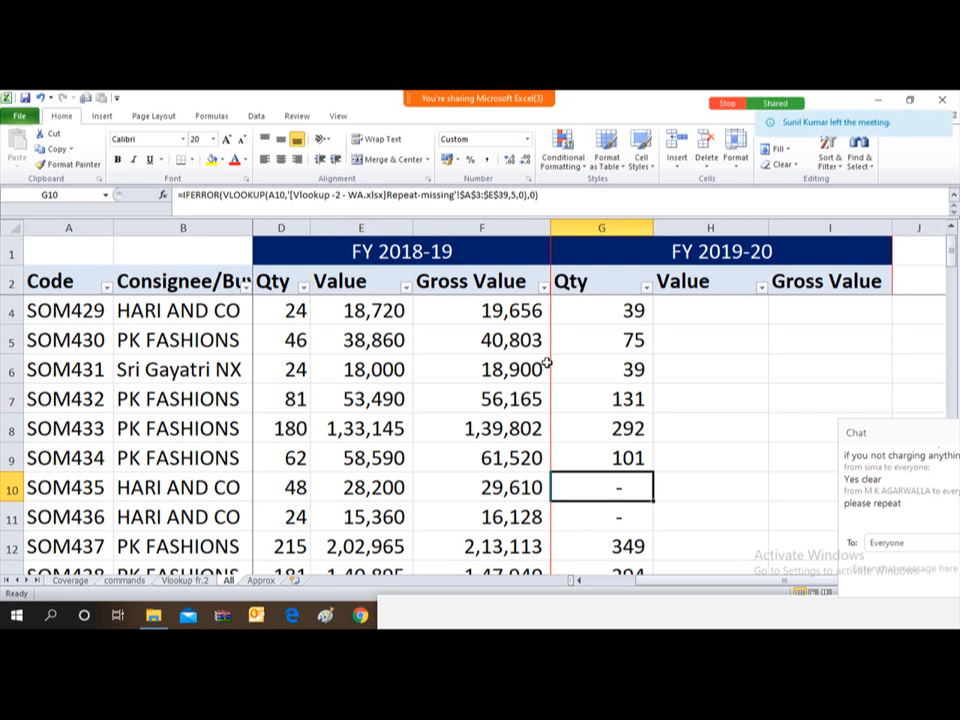
pyautogui.moveTo(901, 434); pyautogui.dragTo(800, 310)
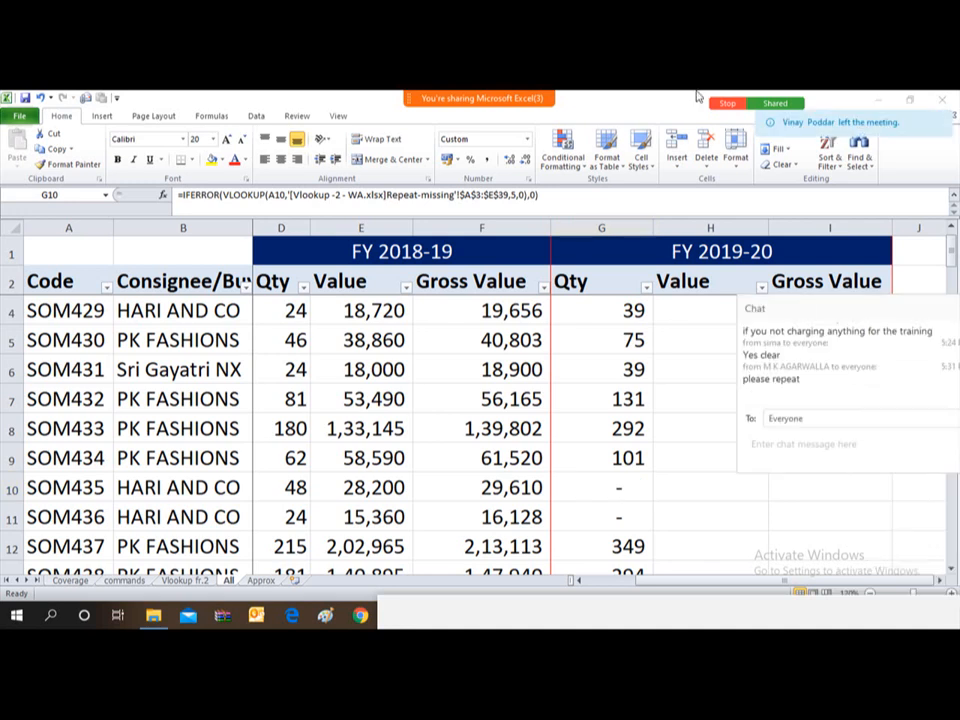
# - Check the meeting's participant list, close it, and return to the FY 2019-20 Qty column at G8
pyautogui.moveTo(531, 96)
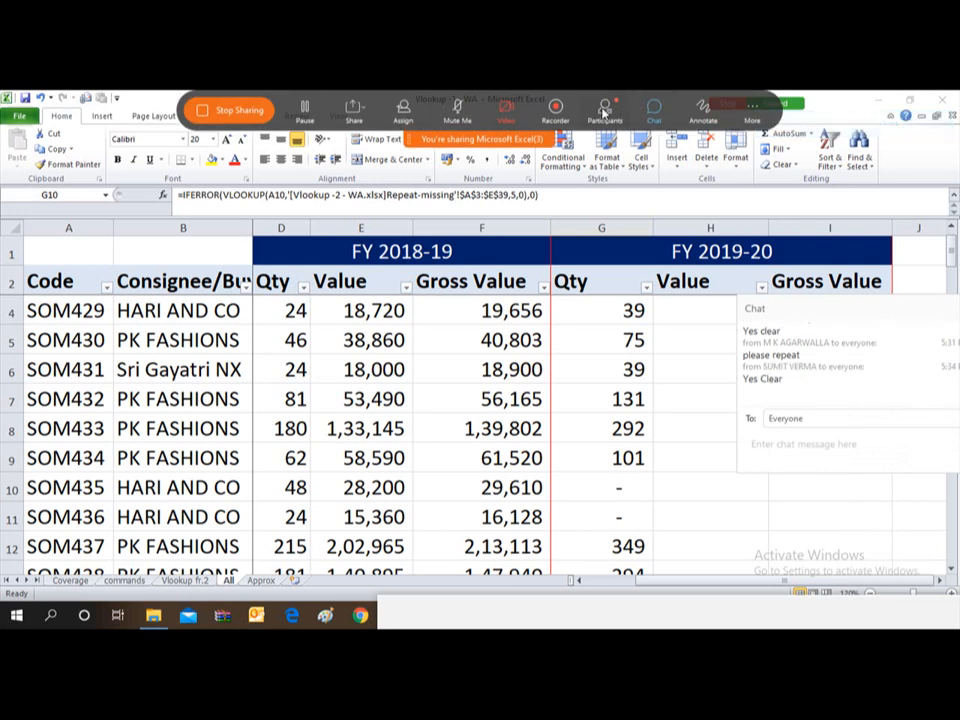
pyautogui.click(604, 108)
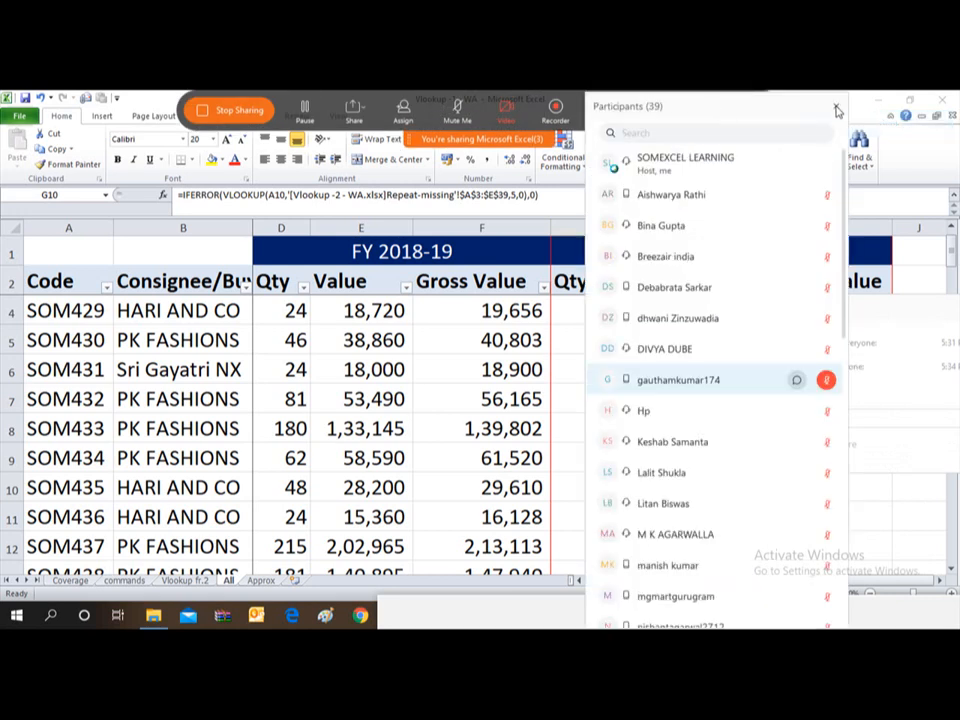
pyautogui.click(835, 107)
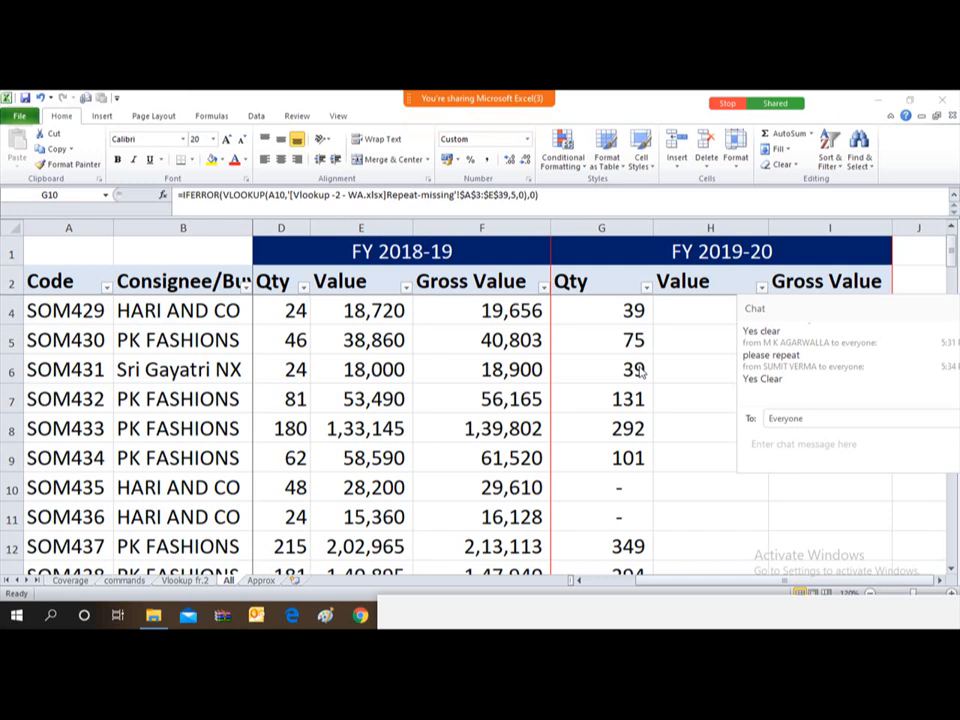
pyautogui.click(611, 436)
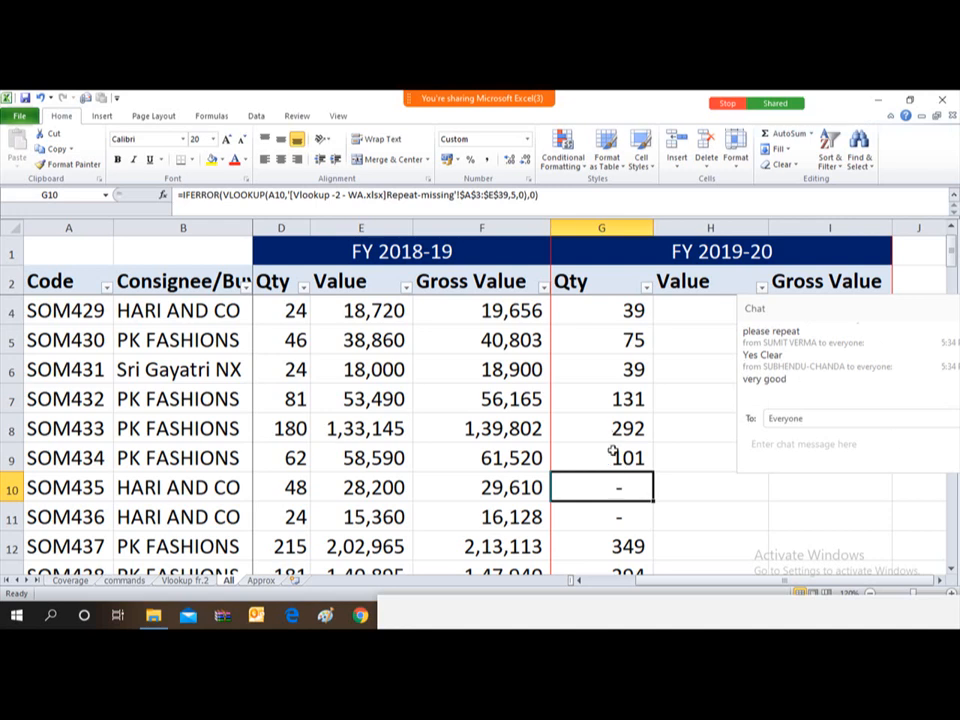
pyautogui.click(613, 440)
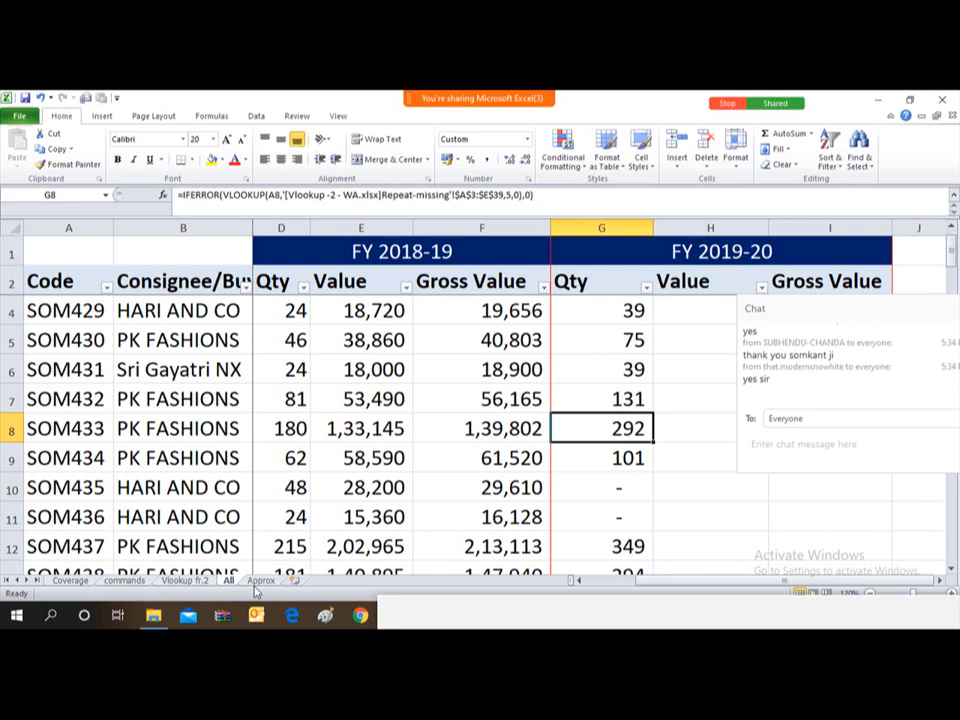
# - Move the chat window clear of the Coverage sheet and mark IfError for Vlookup as covered with a tick in B8
pyautogui.click(67, 583)
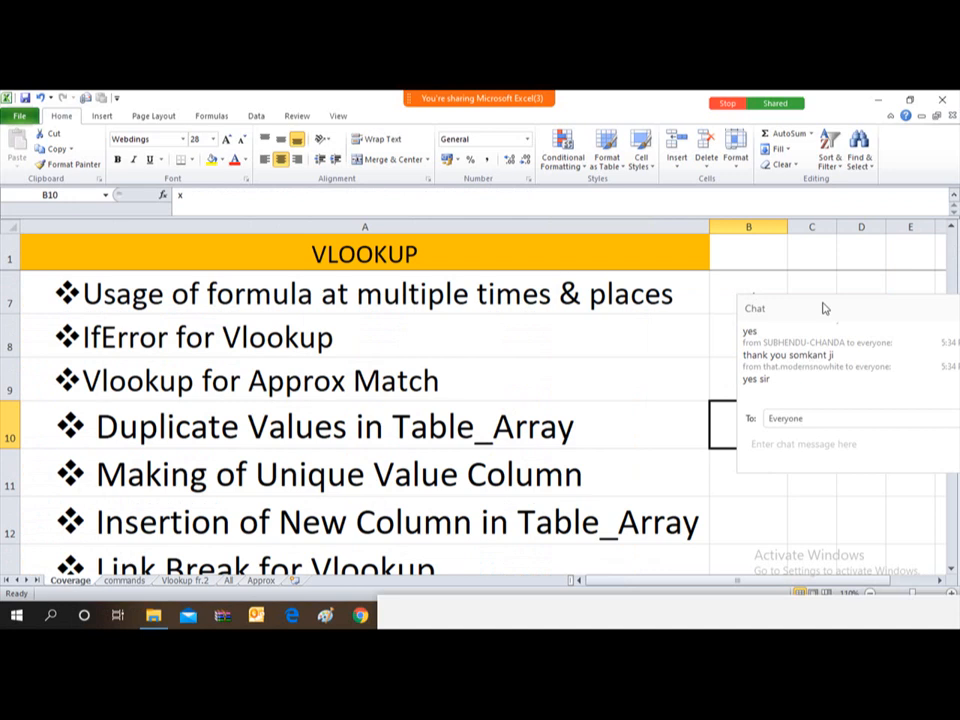
pyautogui.moveTo(823, 309); pyautogui.dragTo(958, 618)
pyautogui.click(755, 330)
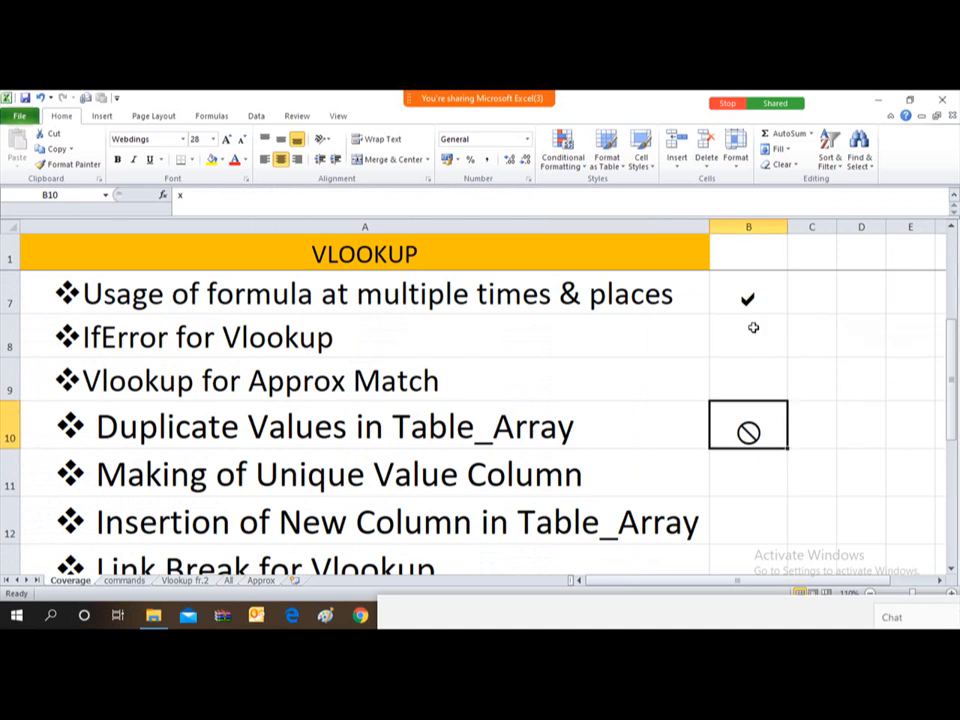
pyautogui.doubleClick(753, 329)
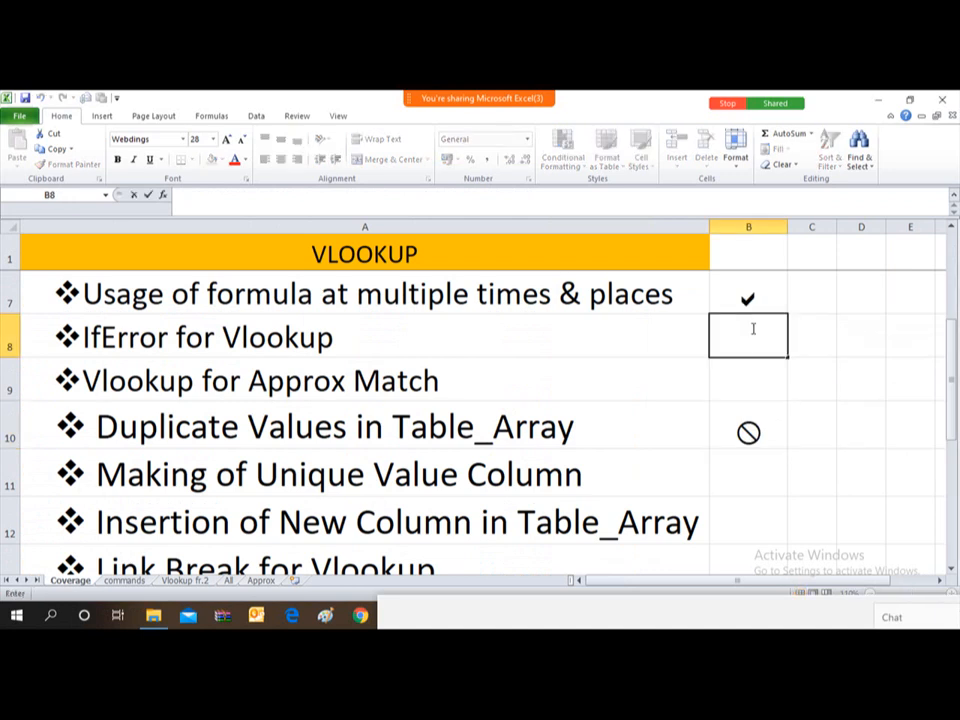
pyautogui.write('a')
pyautogui.press('Return')
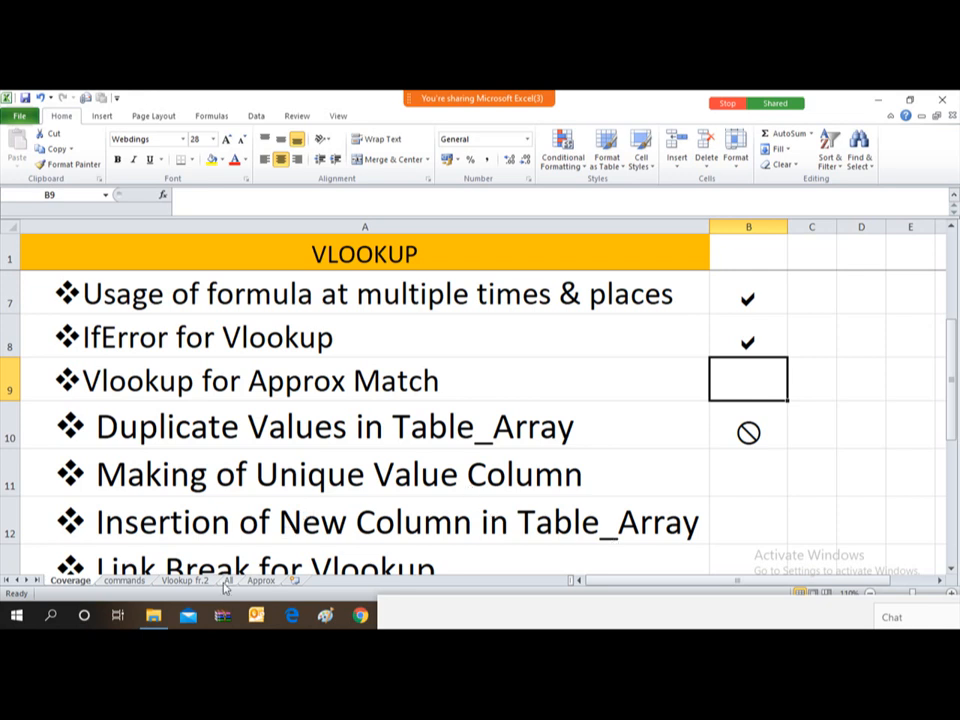
# - Open the Approx sheet and examine the Sale slab thresholds in B4:B9 of the green table
pyautogui.click(263, 581)
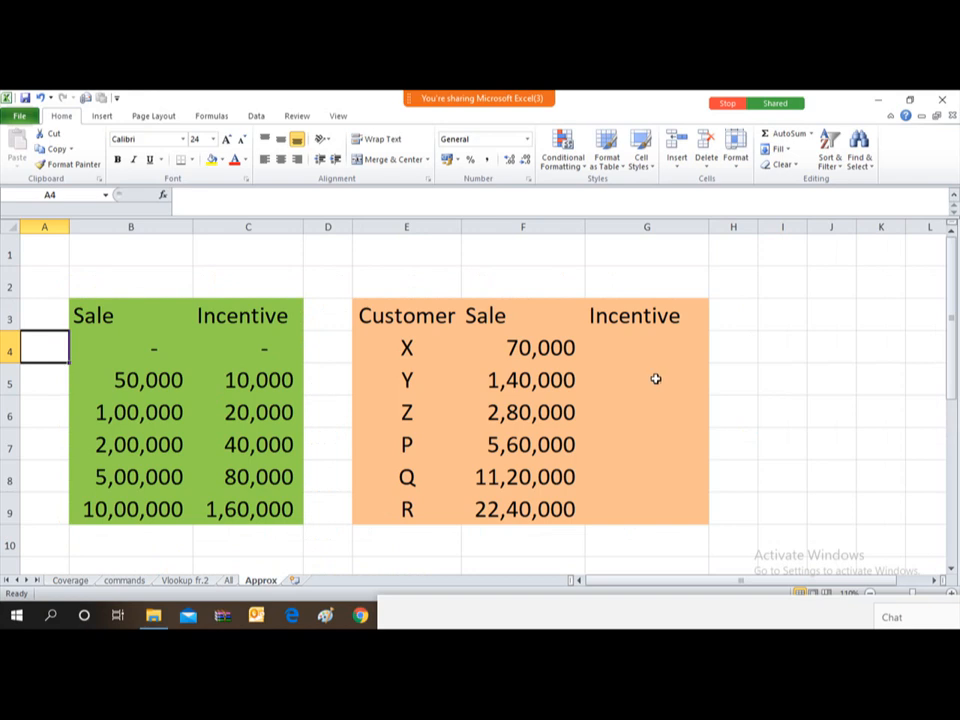
pyautogui.click(627, 343)
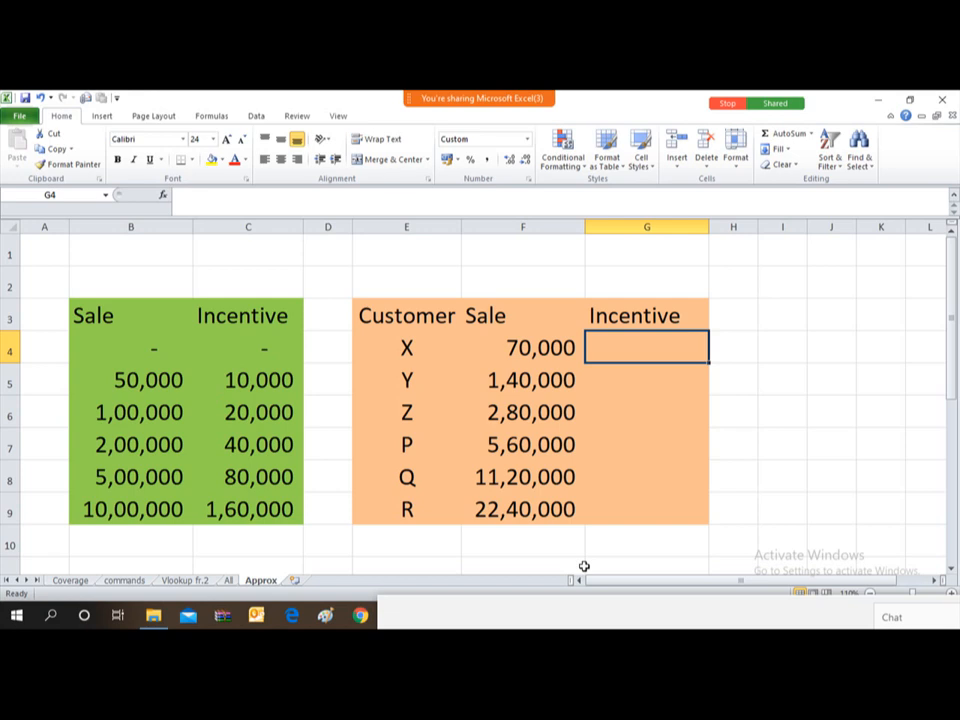
pyautogui.press('Left')
pyautogui.press('Left')
pyautogui.press('Left')
pyautogui.press('Left')
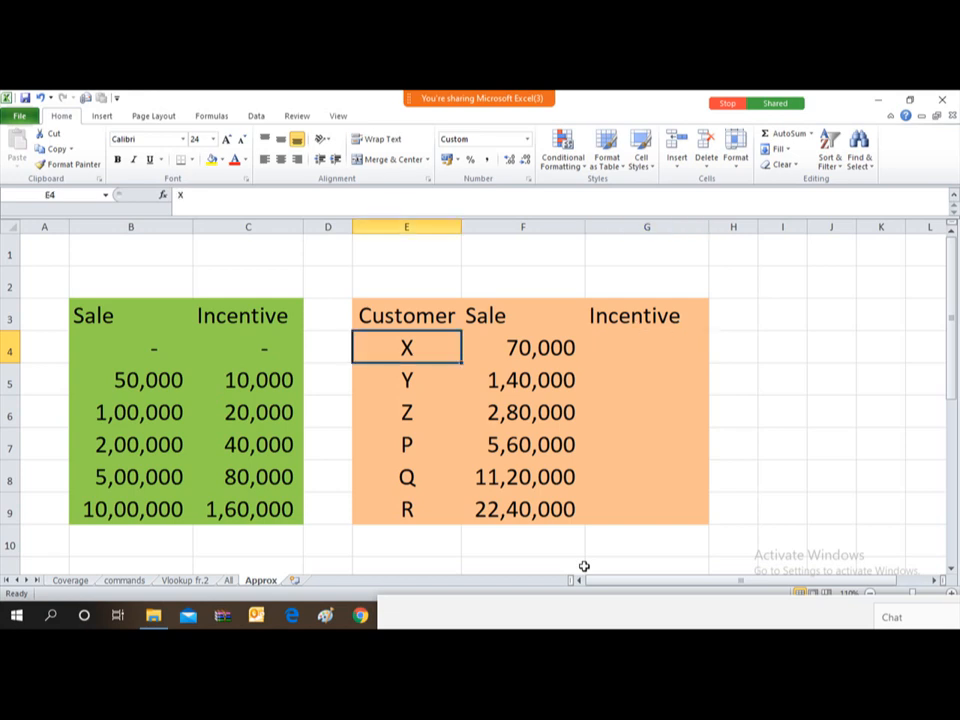
pyautogui.press('Left')
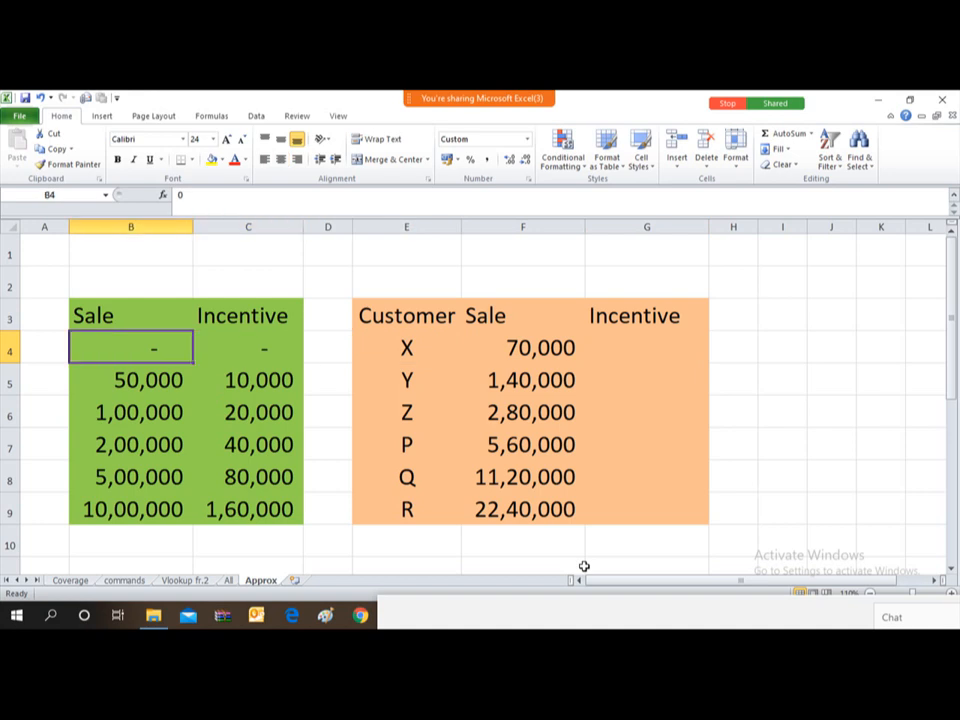
pyautogui.press('Down')
pyautogui.press('Down')
pyautogui.press('Down')
pyautogui.press('Up')
pyautogui.press('Up')
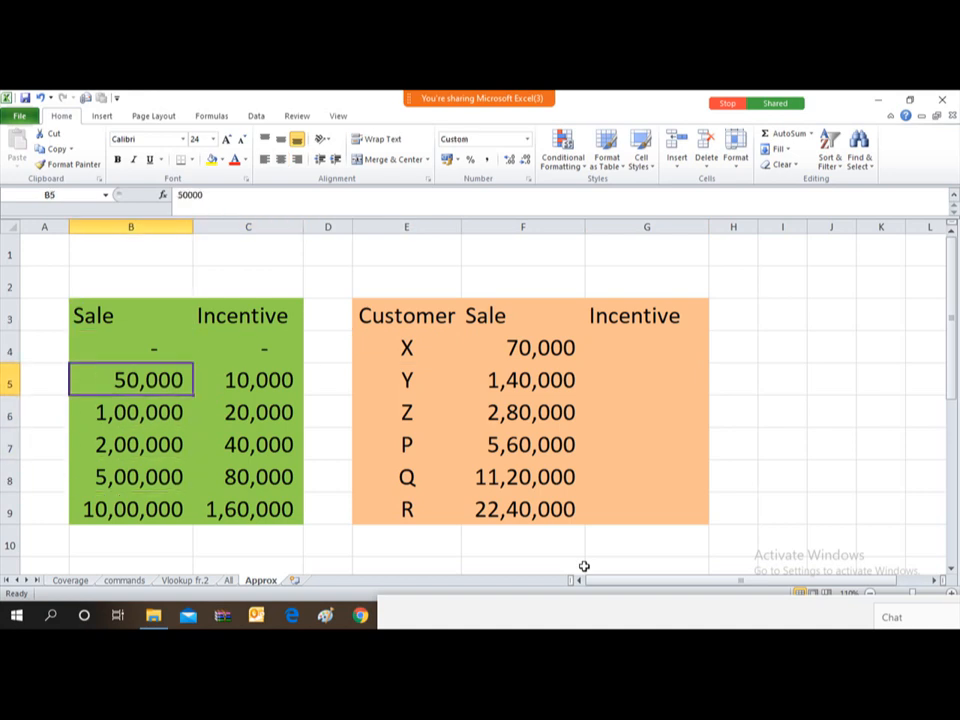
pyautogui.press('Up')
pyautogui.press('Up')
pyautogui.press('Down')
pyautogui.press('Down')
pyautogui.press('Down')
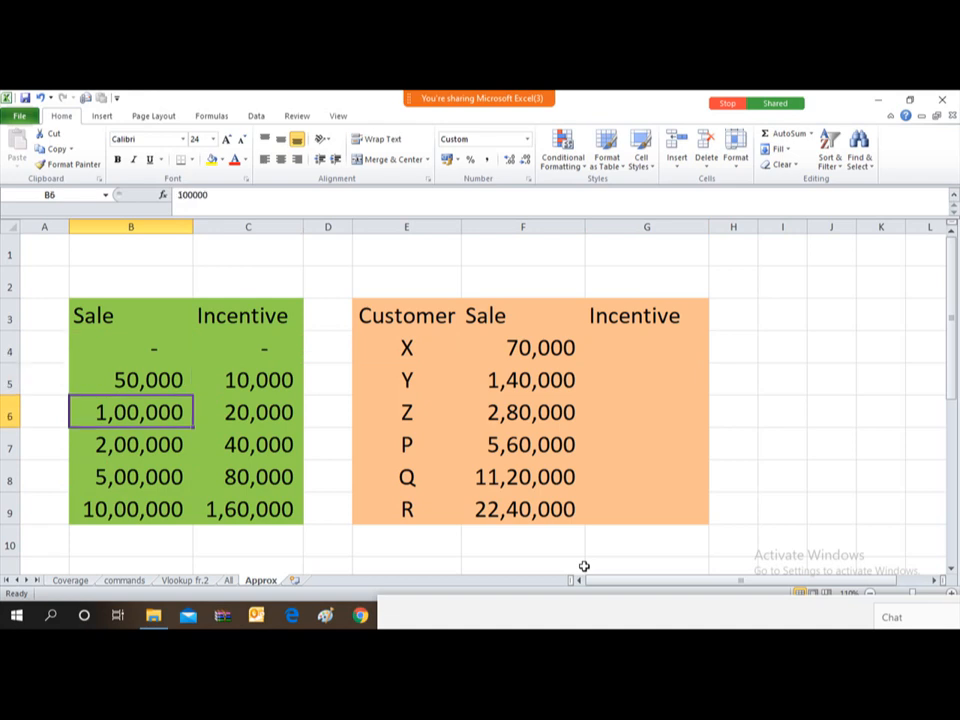
pyautogui.press('Down')
pyautogui.press('Down')
pyautogui.press('Down')
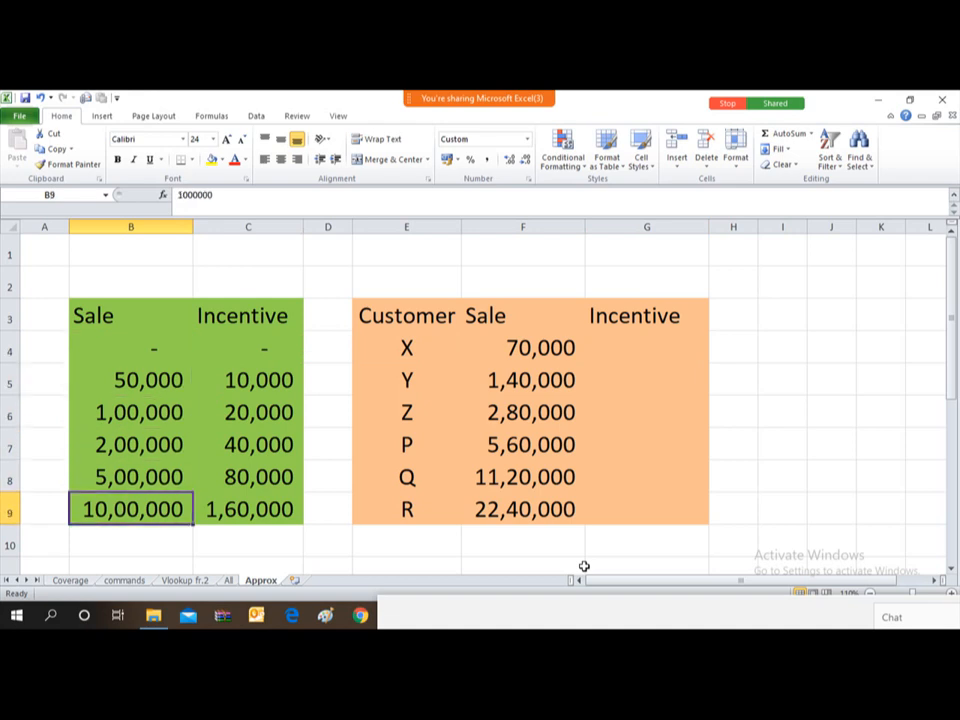
pyautogui.press('Up')
pyautogui.press('Up')
pyautogui.press('Up')
pyautogui.press('Up')
pyautogui.press('Up')
pyautogui.press('Up')
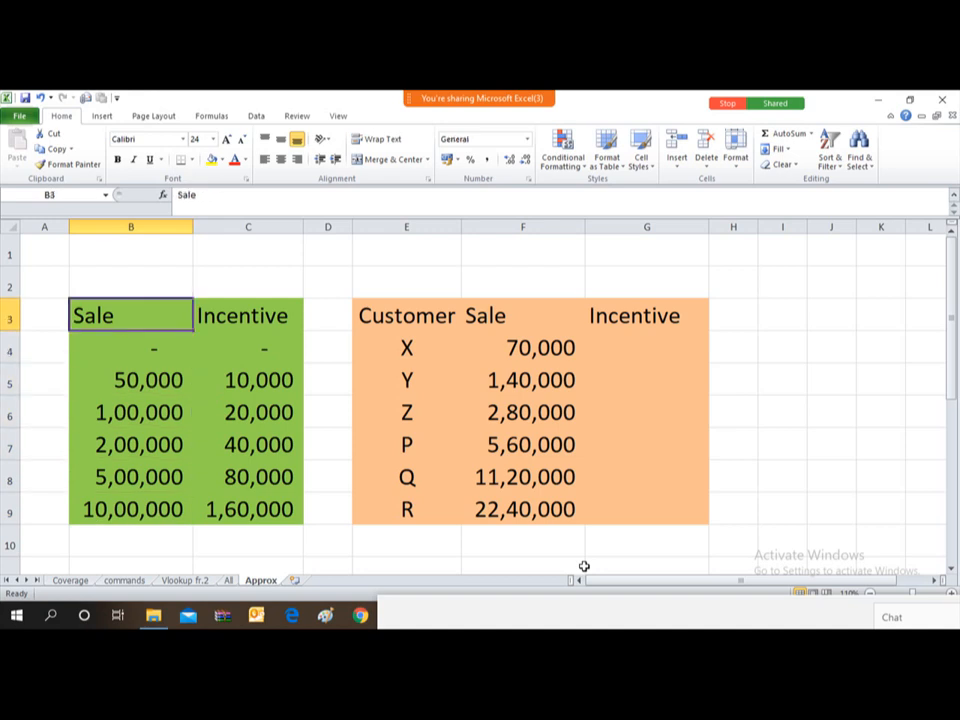
# - Examine the incentives in C4:C6 against the zero, 50,000 and 1,00,000 sale slabs
pyautogui.press('Right')
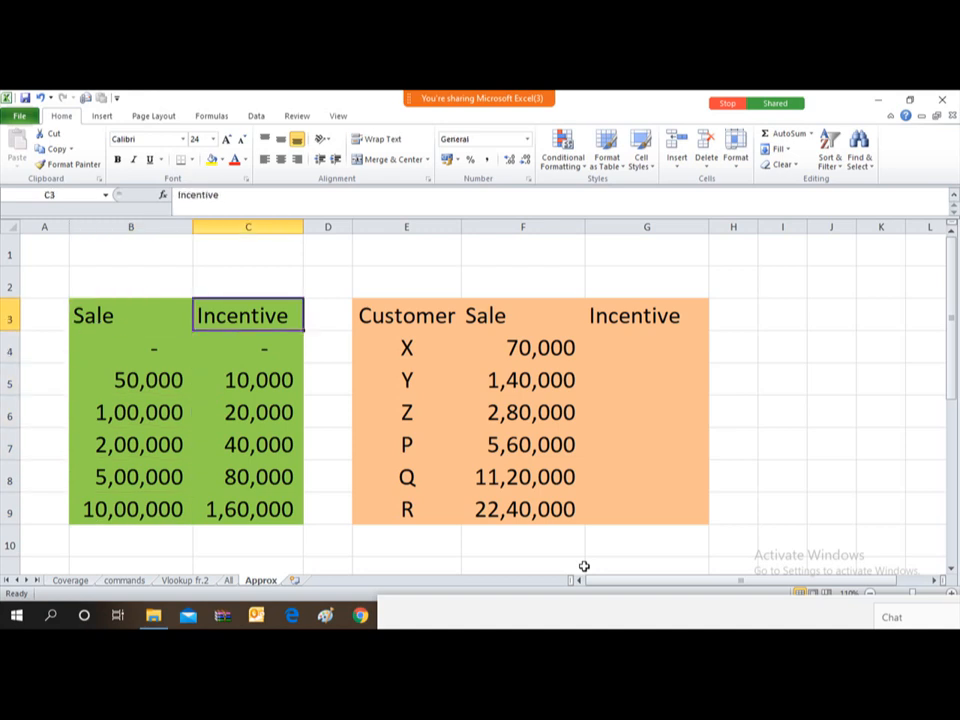
pyautogui.press('Down')
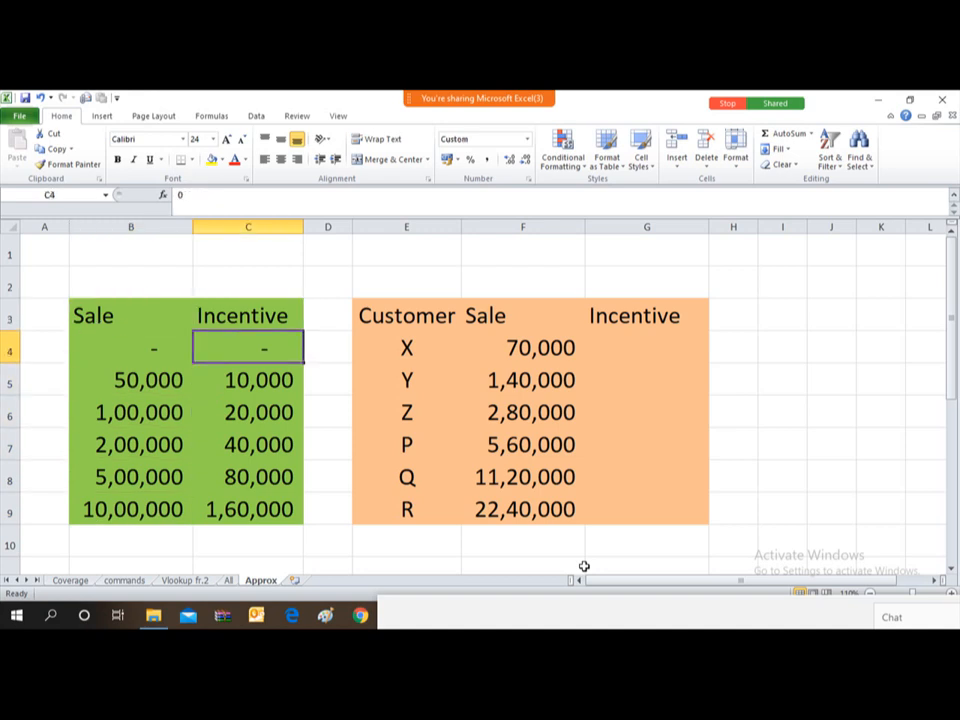
pyautogui.press('Down')
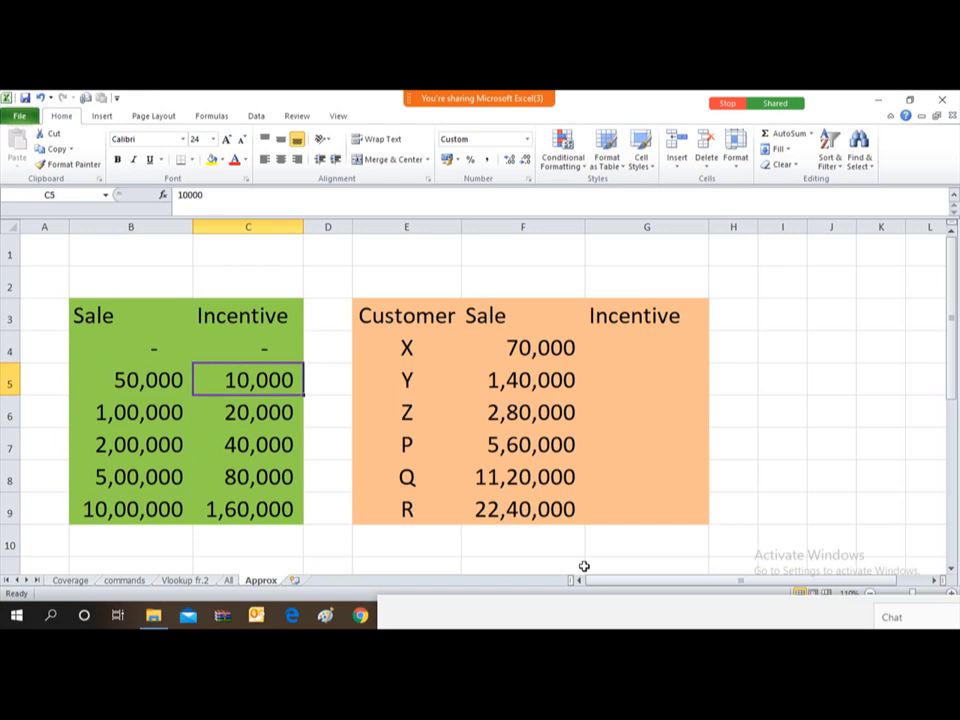
pyautogui.press('Left')
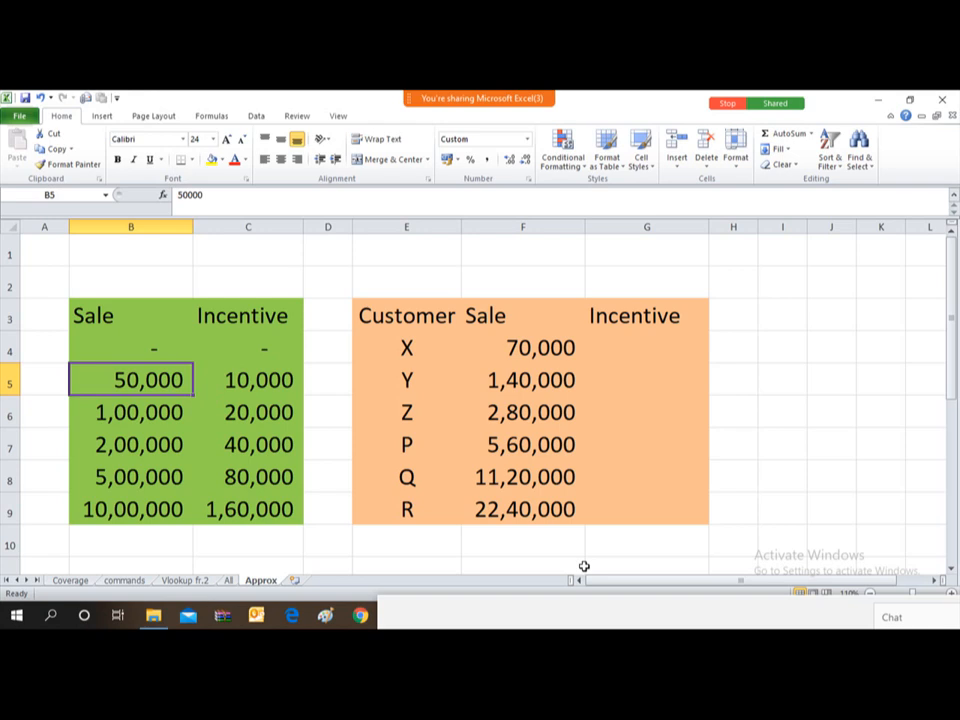
pyautogui.press('Right')
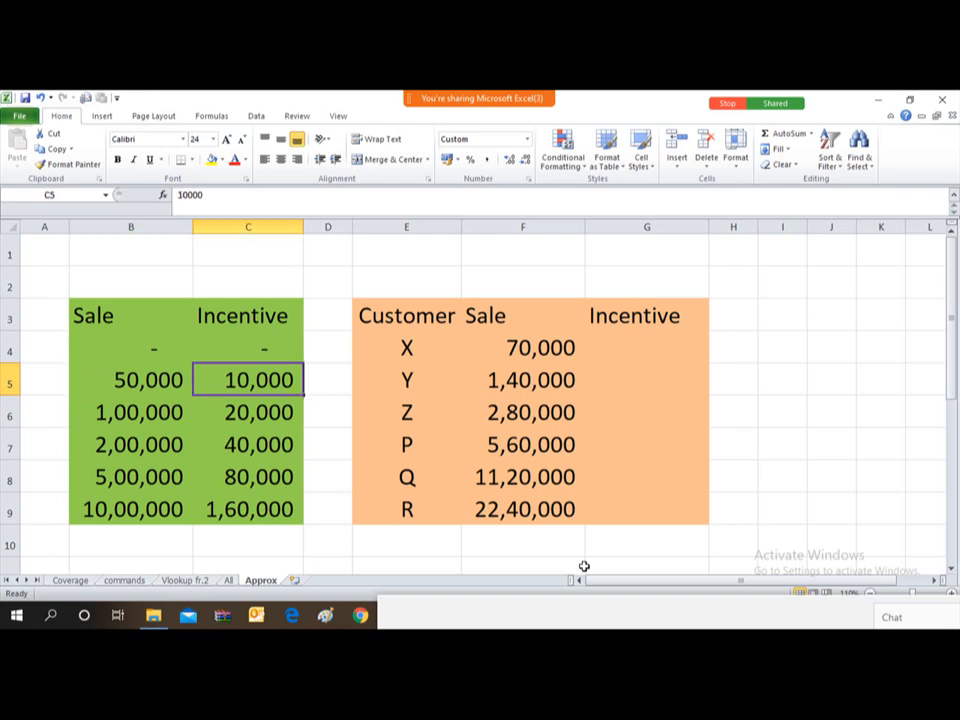
pyautogui.press('Left')
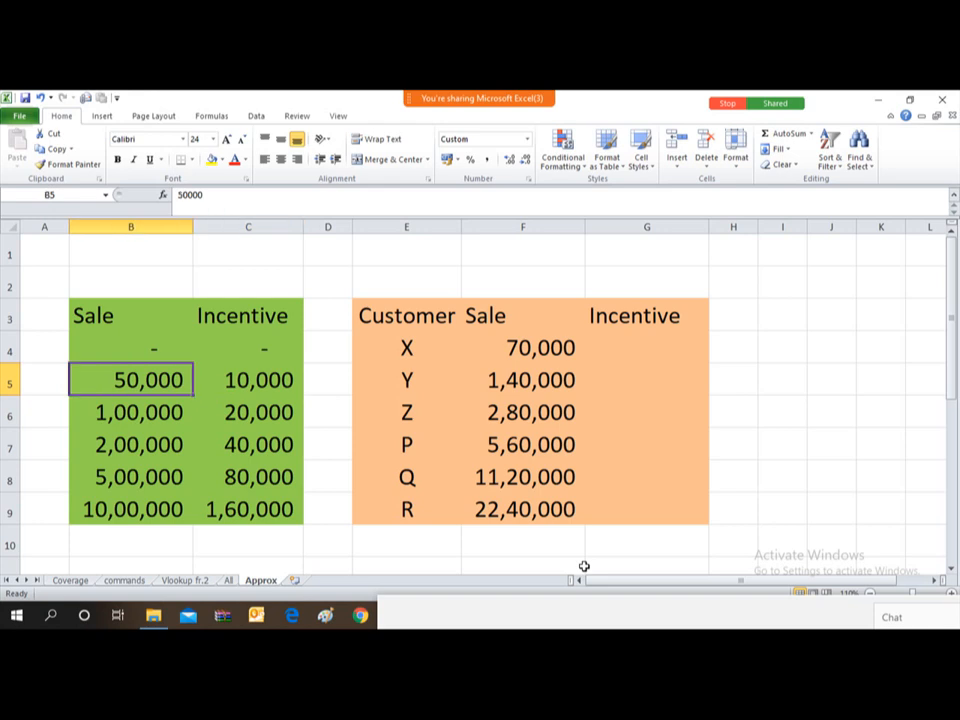
pyautogui.press('Down')
pyautogui.press('Up')
pyautogui.press('Down')
pyautogui.press('Up')
pyautogui.press('Down')
pyautogui.press('Up')
pyautogui.press('Down')
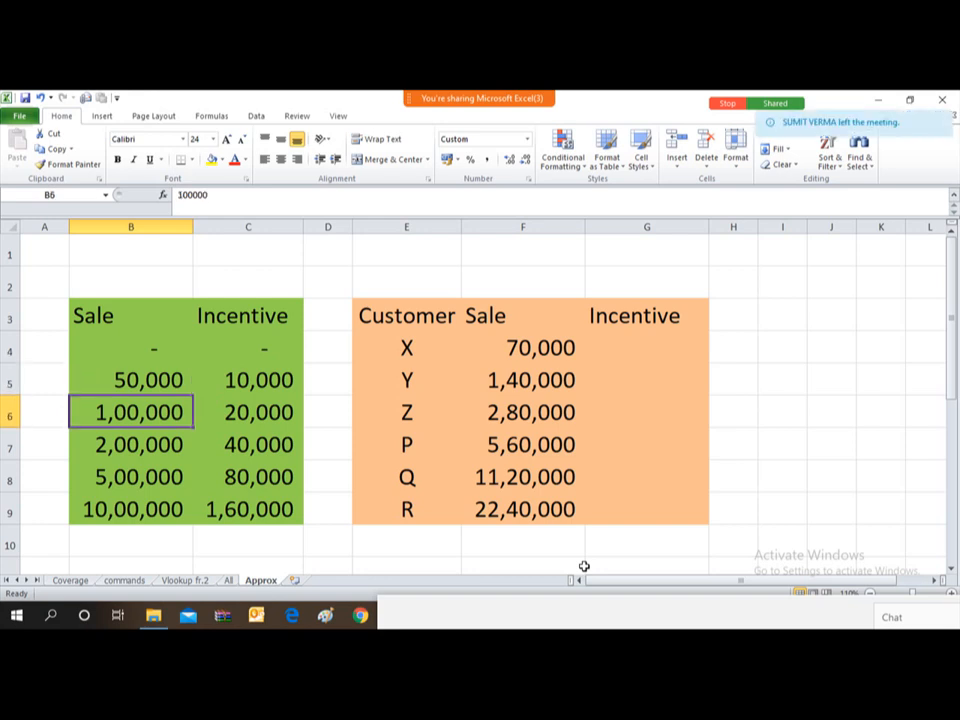
pyautogui.press('Right')
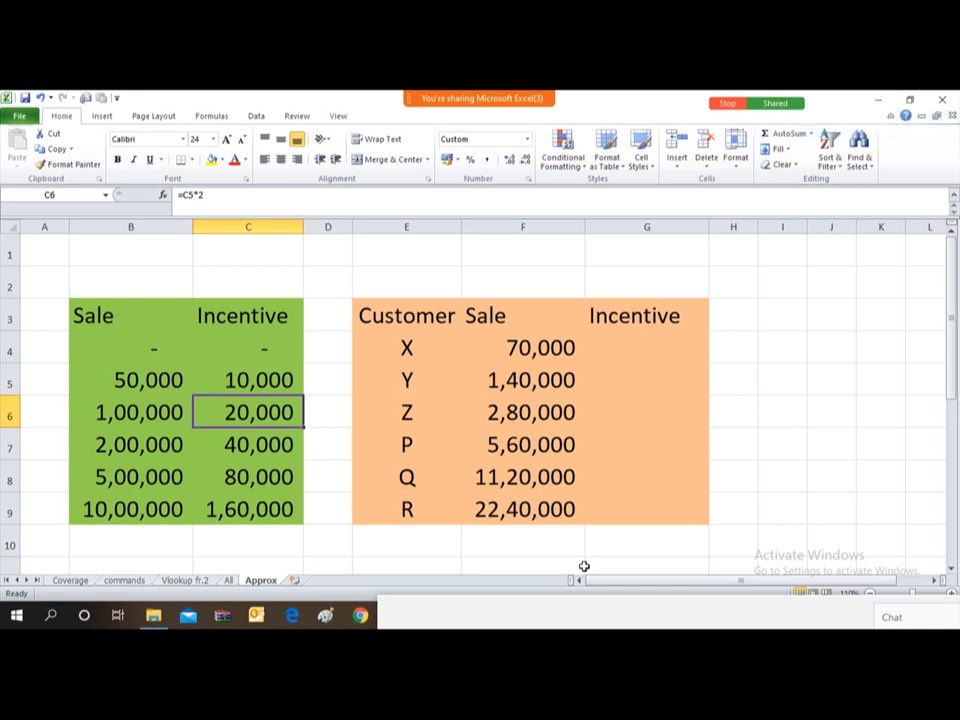
# - Examine the incentives in C7:C9 against the 2,00,000, 5,00,000 and 10,00,000 sale slabs, returning to the Incentive header
pyautogui.press('Left')
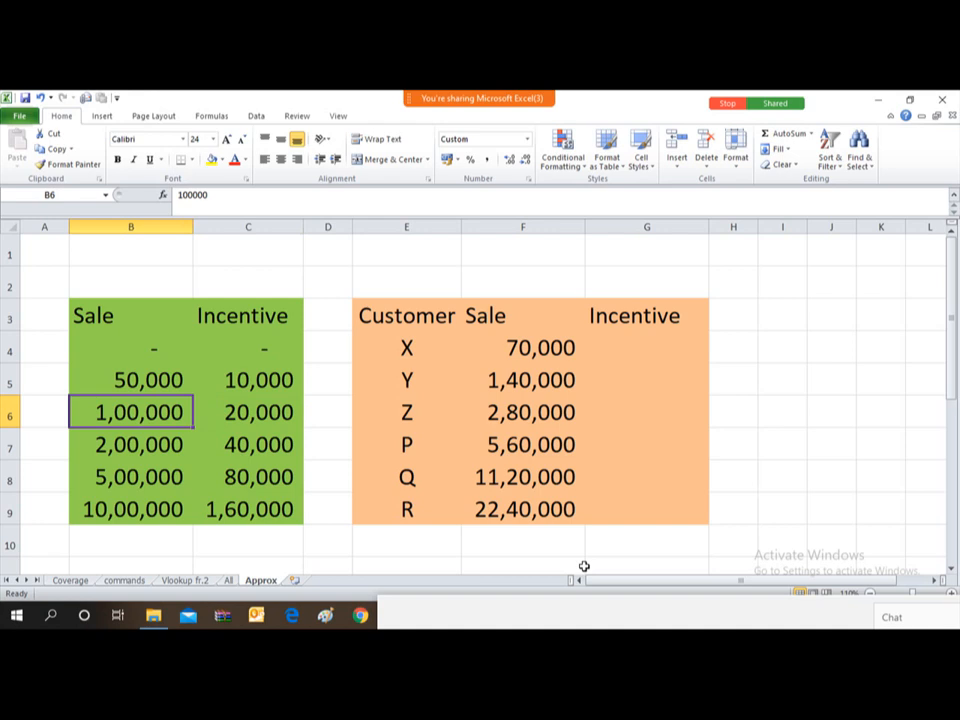
pyautogui.press('Down')
pyautogui.press('Up')
pyautogui.press('Down')
pyautogui.press('Up')
pyautogui.press('Down')
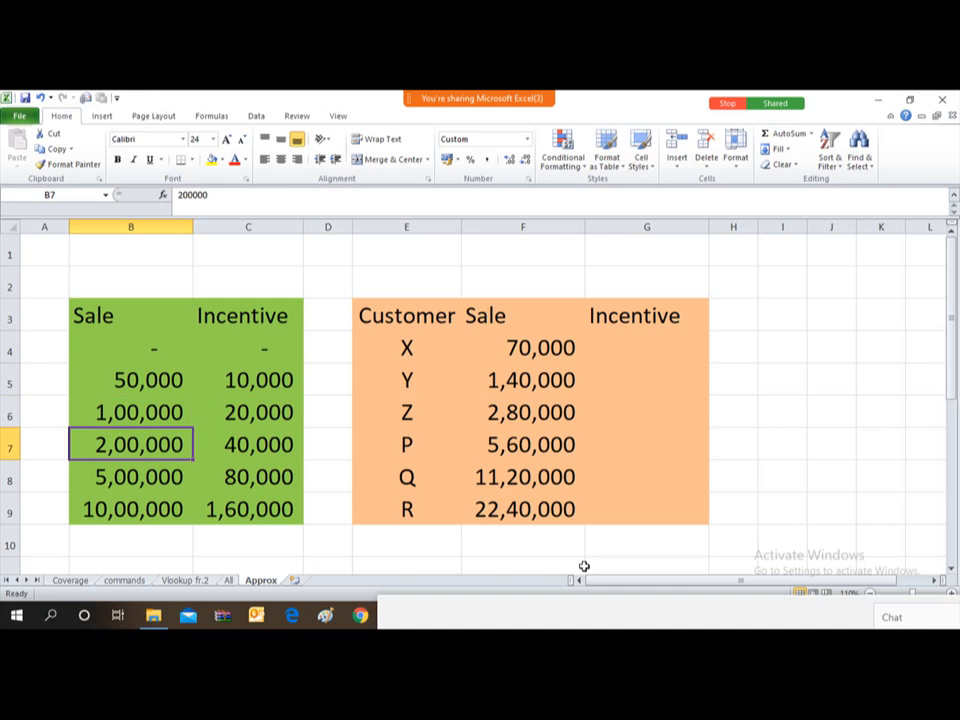
pyautogui.press('Right')
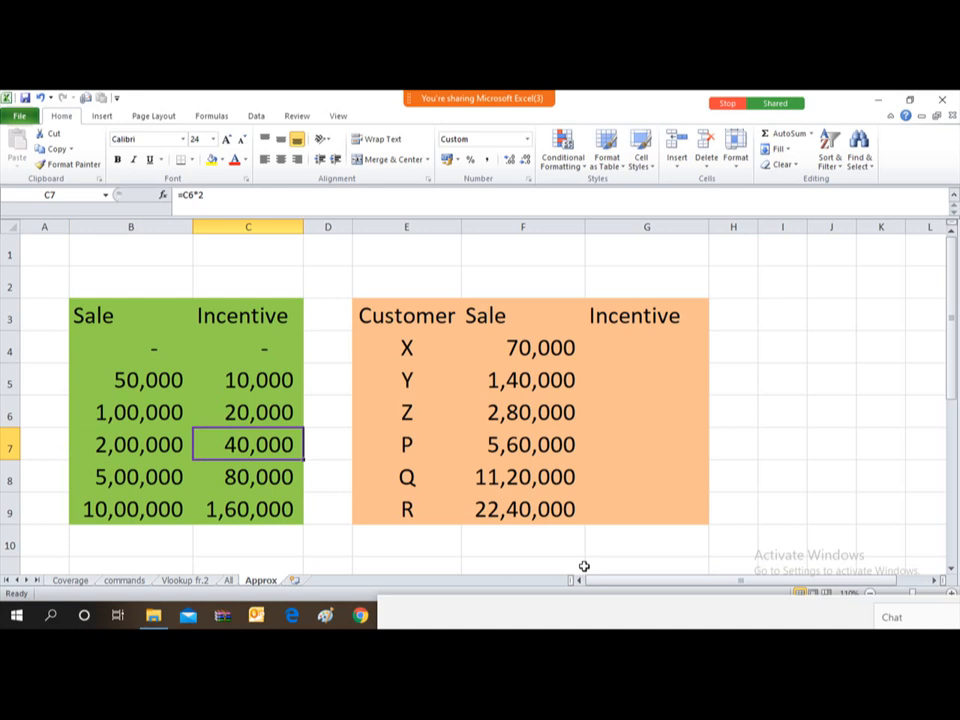
pyautogui.press('Left')
pyautogui.press('Down')
pyautogui.press('Down')
pyautogui.press('Right')
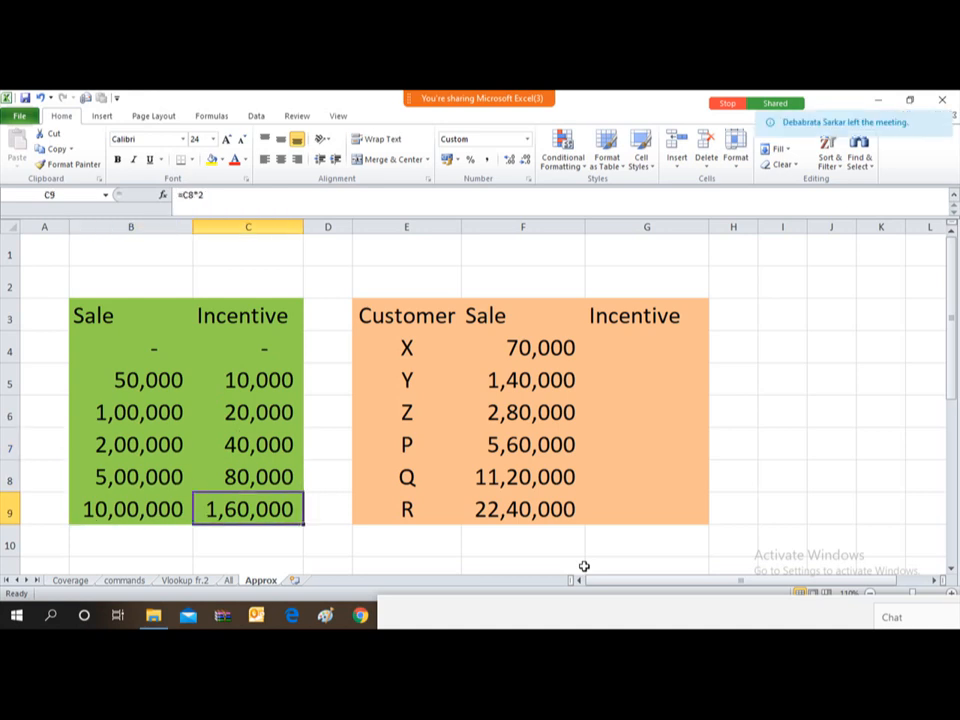
pyautogui.press('Up')
pyautogui.press('Left')
pyautogui.press('Up')
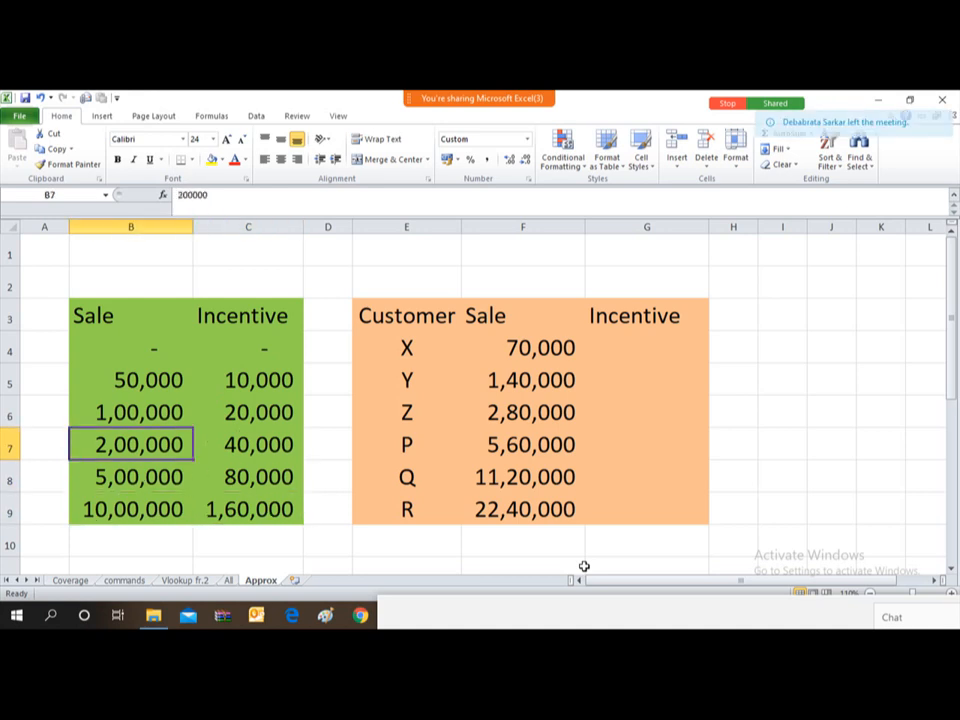
pyautogui.press('Down')
pyautogui.press('Up')
pyautogui.press('Right')
pyautogui.press('Left')
pyautogui.press('Down')
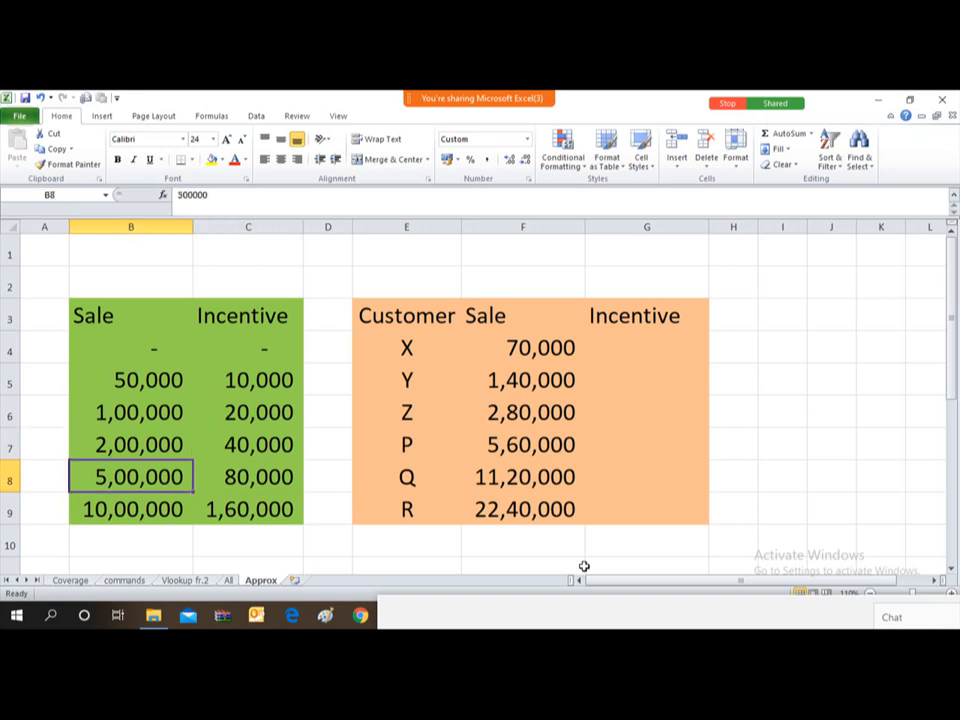
pyautogui.press('Down')
pyautogui.press('Up')
pyautogui.press('Right')
pyautogui.press('Left')
pyautogui.press('Down')
pyautogui.press('Right')
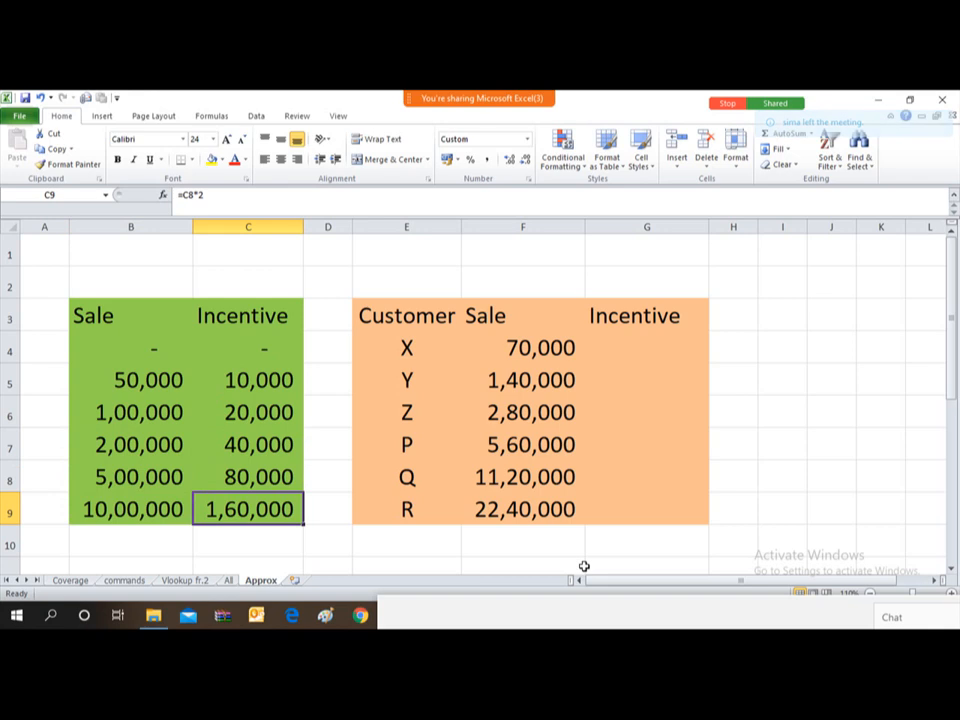
pyautogui.press('Up')
pyautogui.press('Up')
pyautogui.press('Up')
pyautogui.press('Up')
pyautogui.press('Up')
pyautogui.press('Up')
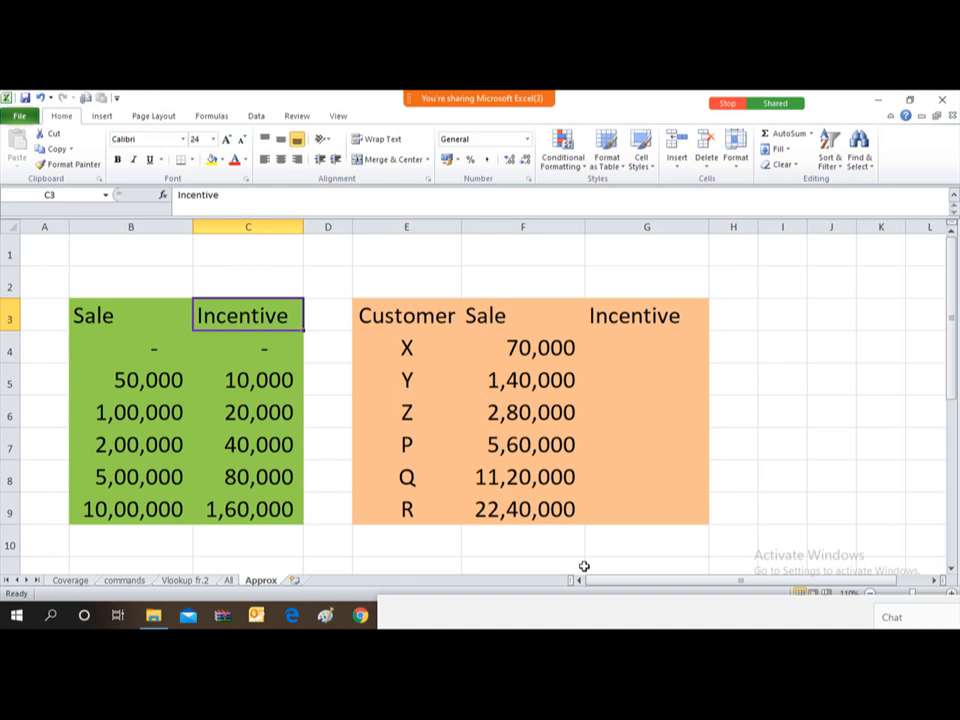
# - Examine the customers listed from X to R in E4:E9 of the orange table
pyautogui.press('Down')
pyautogui.press('Down')
pyautogui.press('Right')
pyautogui.press('Right')
pyautogui.press('Right')
pyautogui.press('Left')
pyautogui.press('Up')
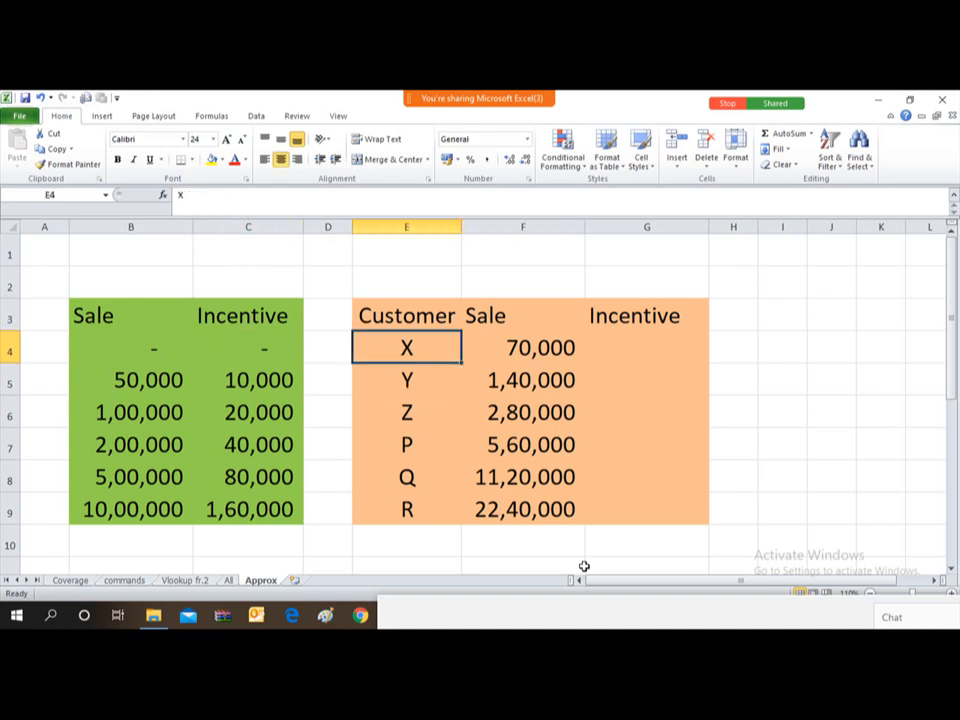
pyautogui.press('Up')
pyautogui.press('Down')
pyautogui.press('Down')
pyautogui.press('Down')
pyautogui.press('Down')
pyautogui.press('Down')
pyautogui.press('Down')
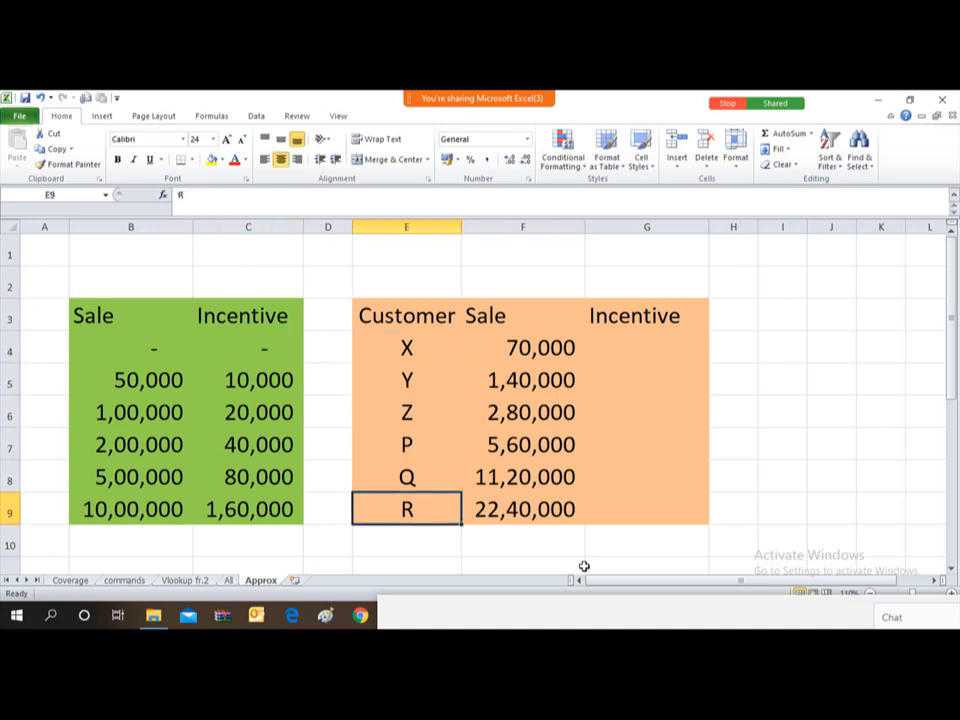
# - Examine the sale amounts of customers X to R in F4:F9 of the orange table
pyautogui.press('Up')
pyautogui.press('Up')
pyautogui.press('Up')
pyautogui.press('Up')
pyautogui.press('Up')
pyautogui.press('Right')
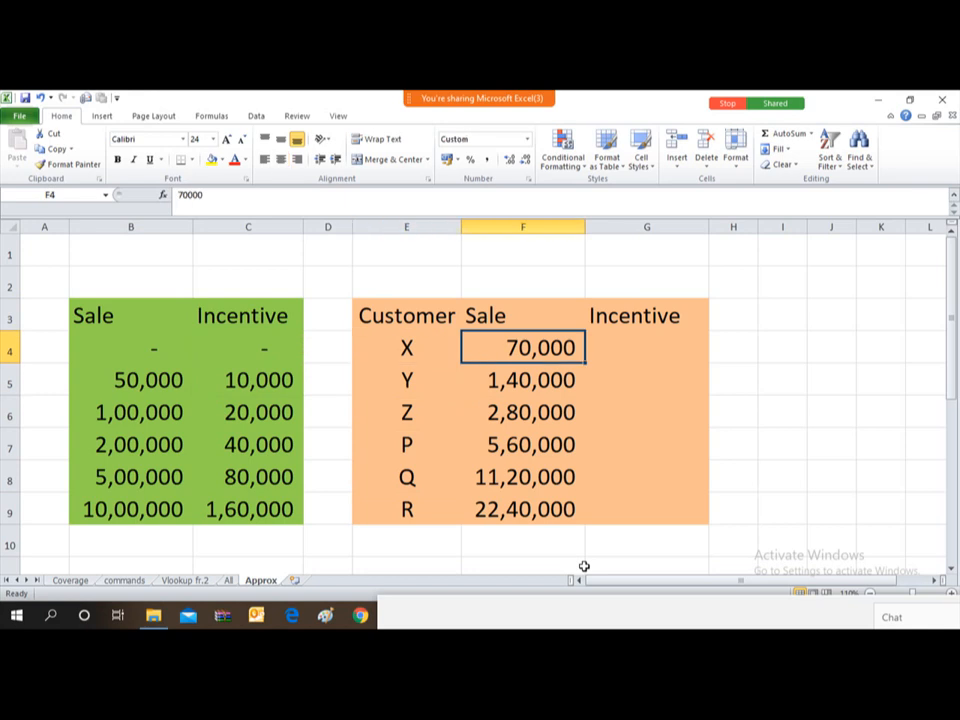
pyautogui.press('Down')
pyautogui.press('Down')
pyautogui.press('Down')
pyautogui.press('Down')
pyautogui.press('Up')
pyautogui.press('Up')
pyautogui.press('Up')
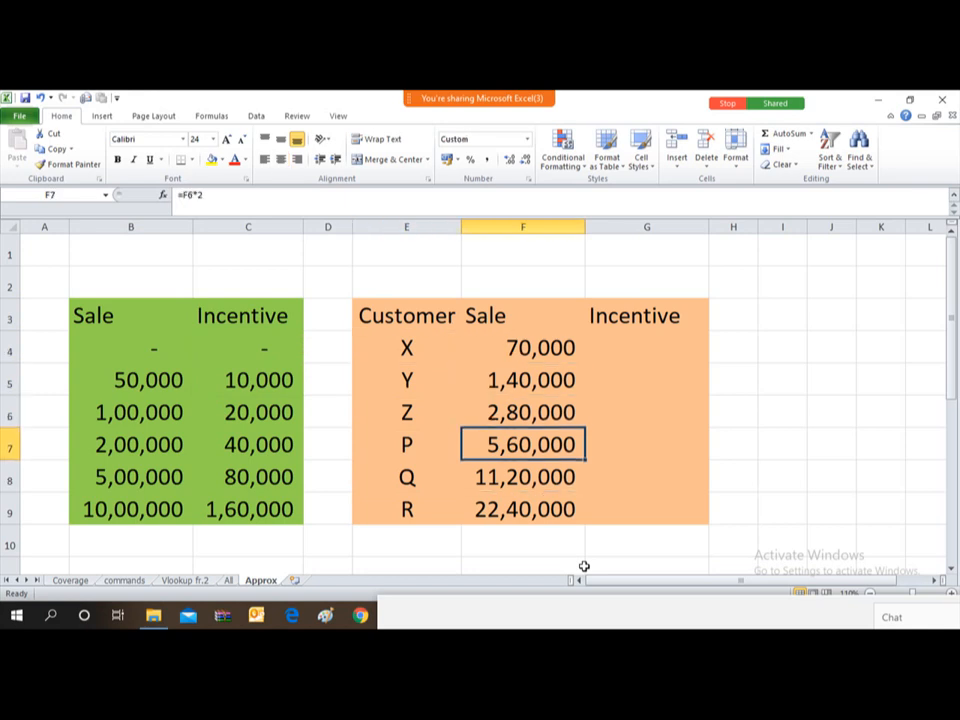
pyautogui.press('Up')
pyautogui.press('Up')
pyautogui.press('Left')
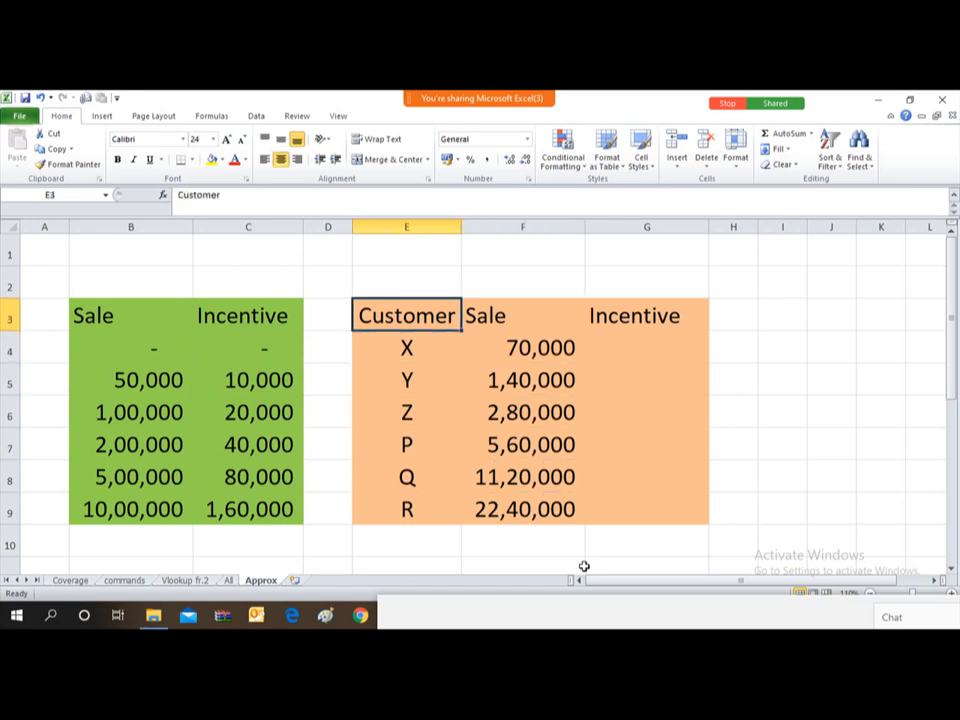
pyautogui.press('Down')
pyautogui.press('Right')
pyautogui.press('Down')
pyautogui.press('Down')
pyautogui.press('Down')
pyautogui.press('Down')
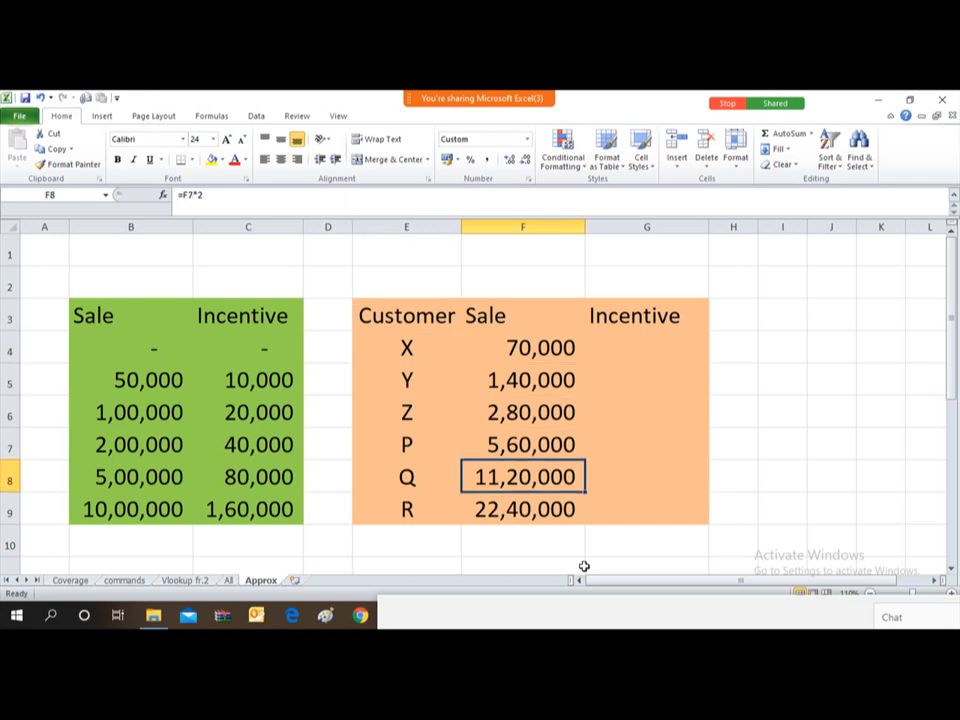
pyautogui.press('Up')
pyautogui.press('Up')
pyautogui.press('Up')
pyautogui.press('Up')
# - Start a VLOOKUP formula in G4 for customer X's incentive, with F4 as the lookup value
pyautogui.press('Right')
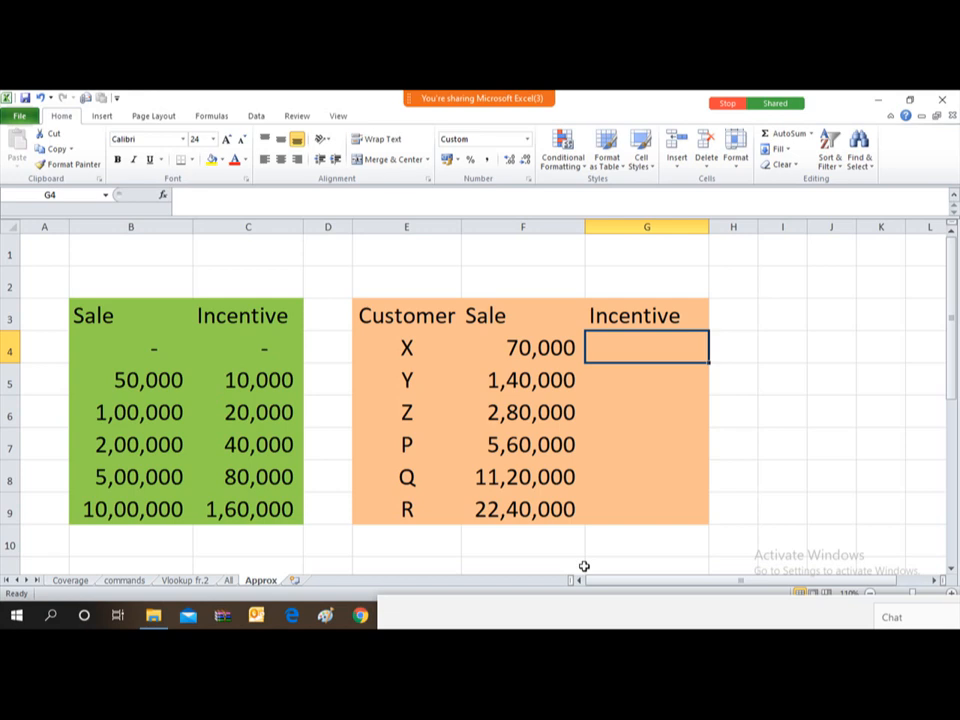
pyautogui.write('=vl')
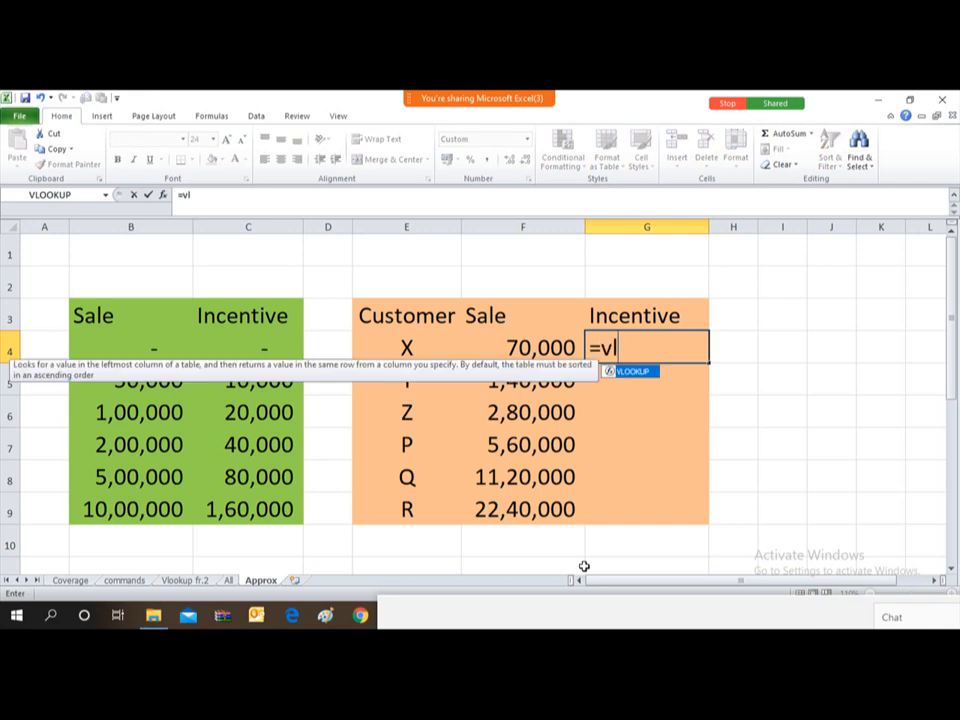
pyautogui.write('ookup(')
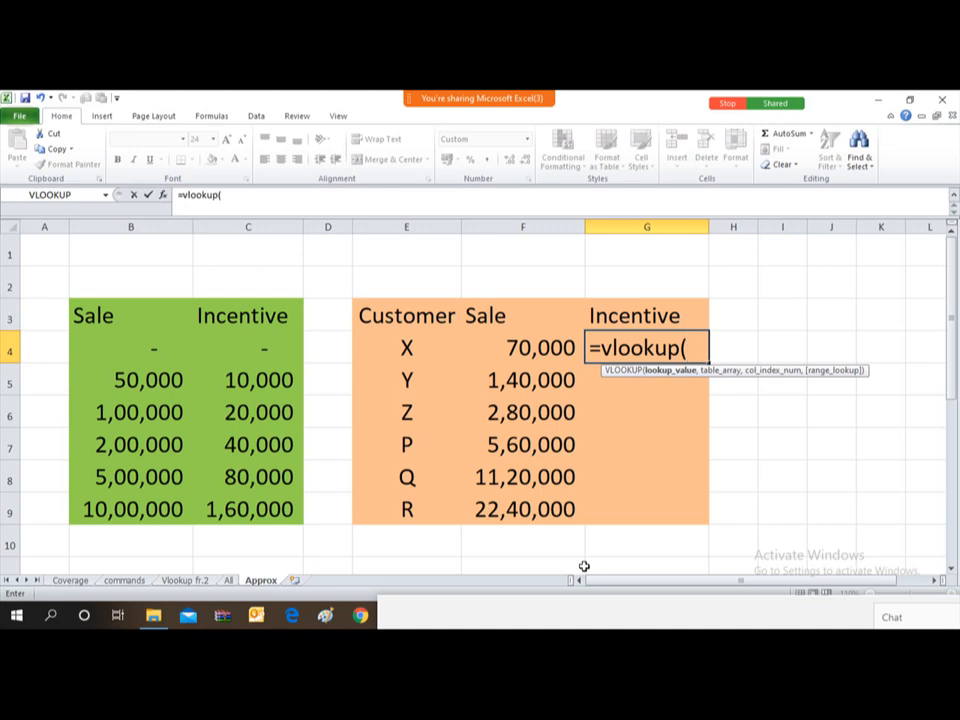
pyautogui.press('Left')
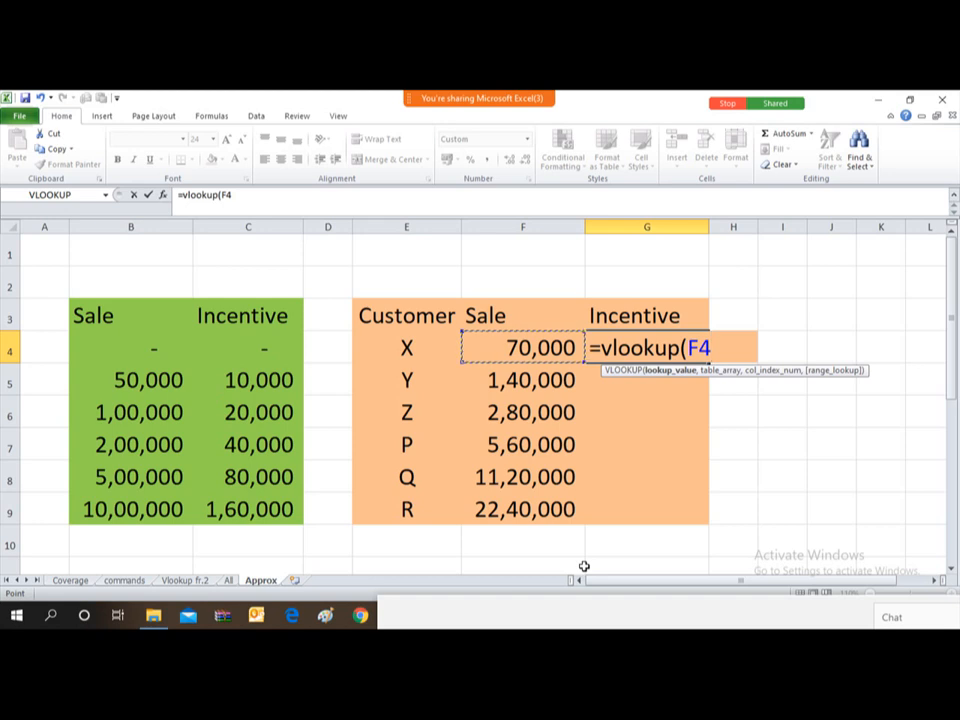
pyautogui.write(',')
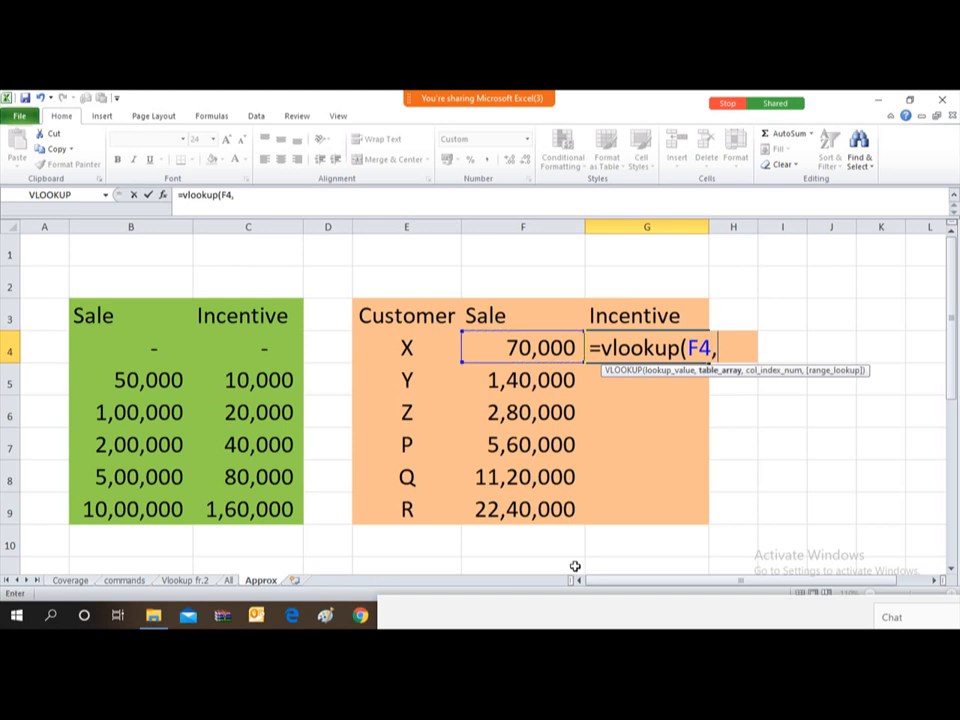
# - Set the formula's table array to the green slab table range B4:C9
pyautogui.click(127, 347)
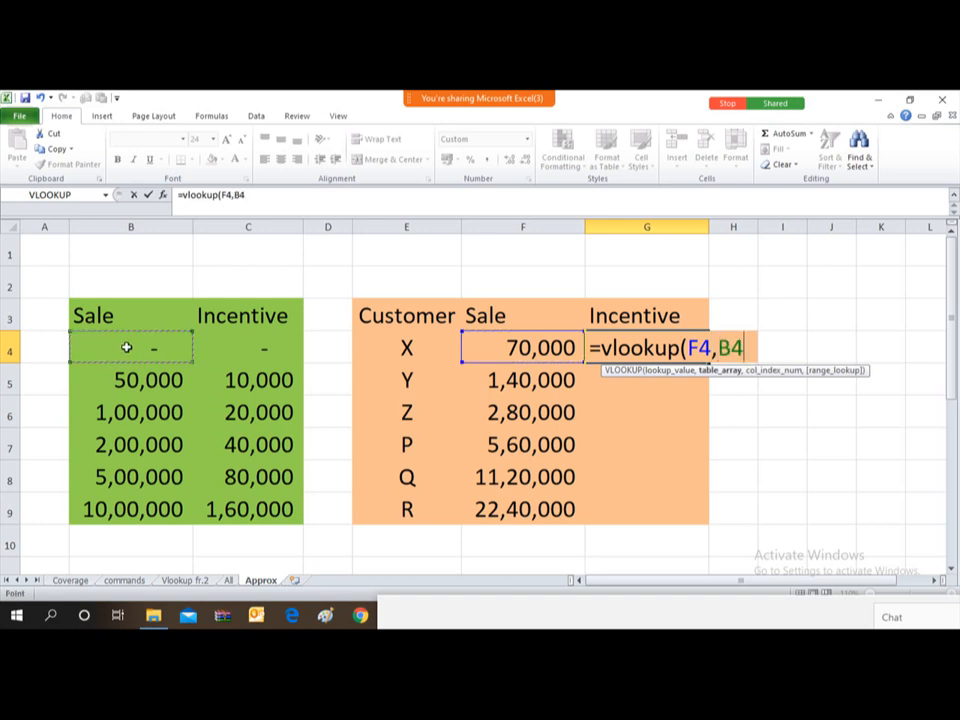
pyautogui.hotkey('shift', 'Right')
pyautogui.hotkey('shift', 'Down')
pyautogui.hotkey('shift', 'Down')
pyautogui.hotkey('shift', 'Down')
pyautogui.hotkey('shift', 'Down')
pyautogui.hotkey('shift', 'Down')
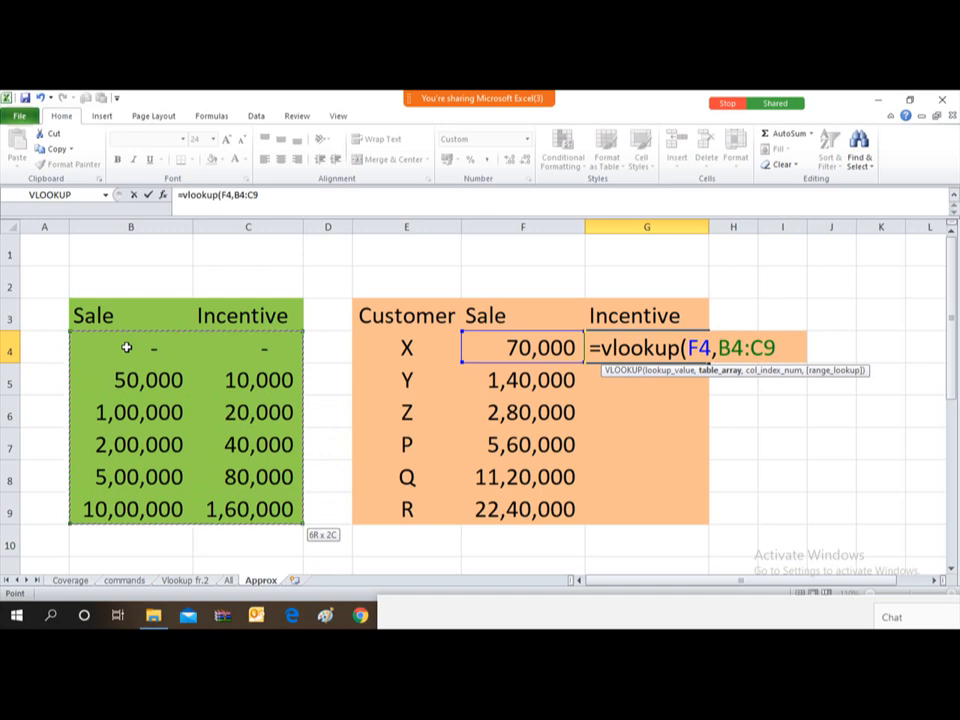
pyautogui.write(',')
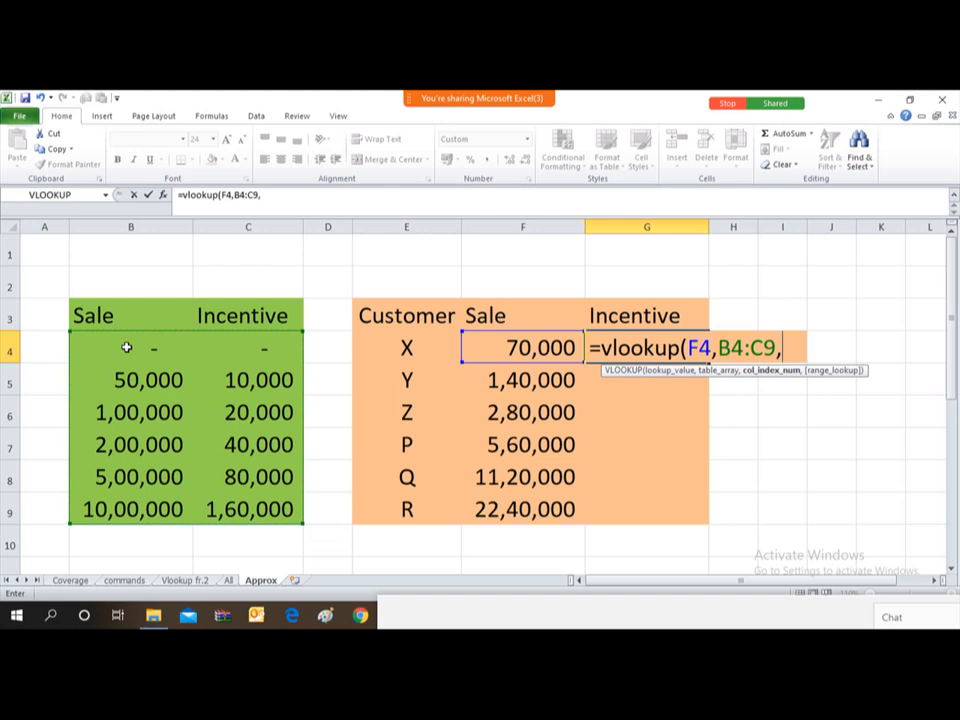
# - Complete the G4 formula with column index 2 and range lookup 1 for approximate match
pyautogui.write('2,')
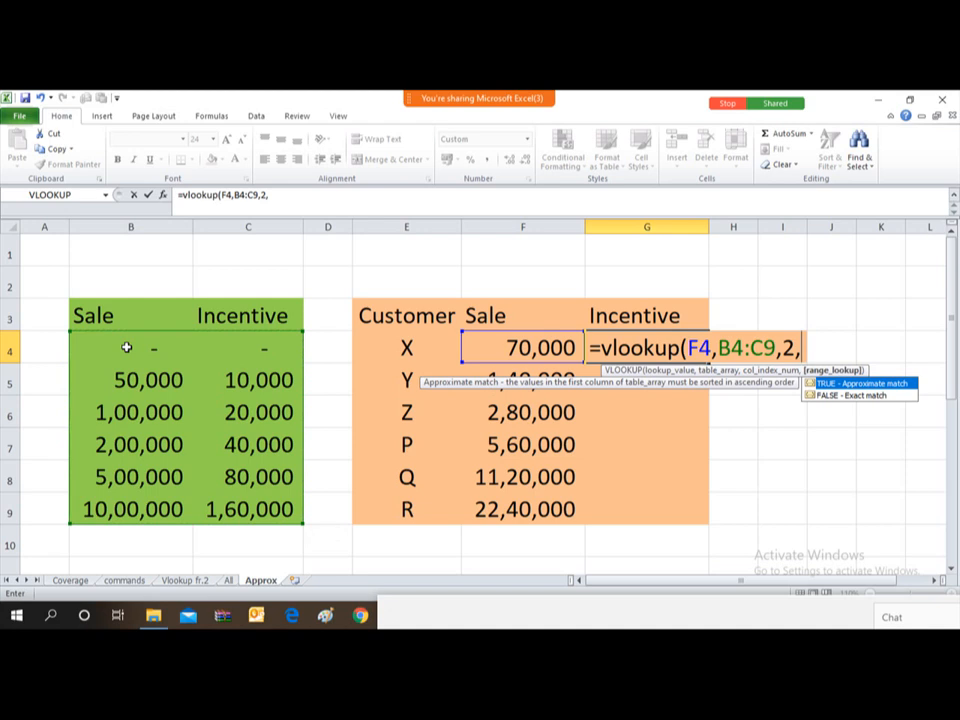
pyautogui.write('1')
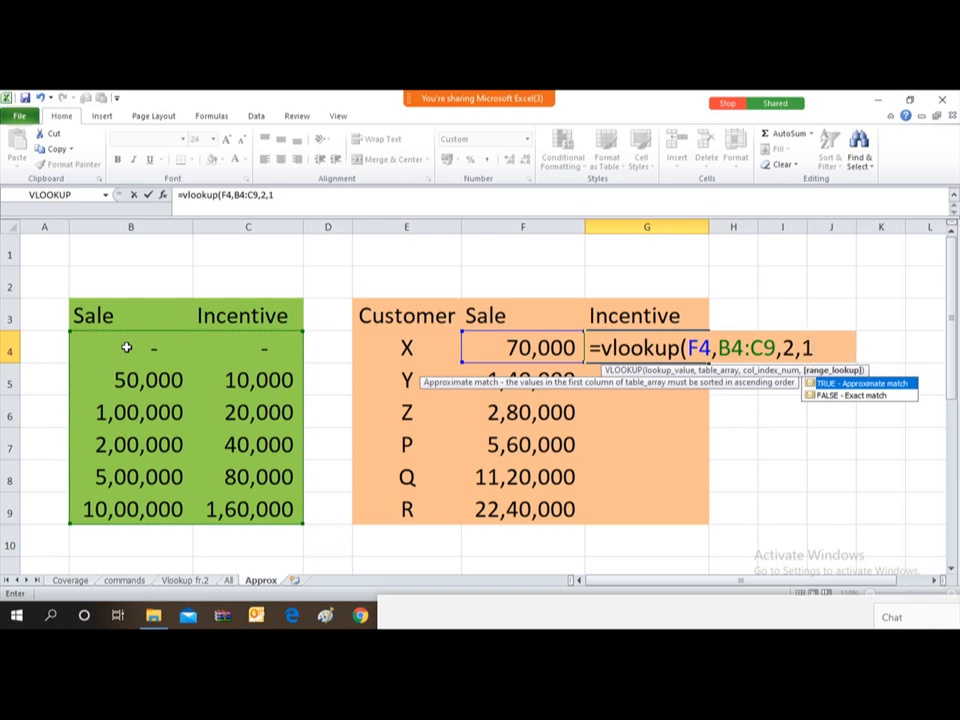
pyautogui.write(')')
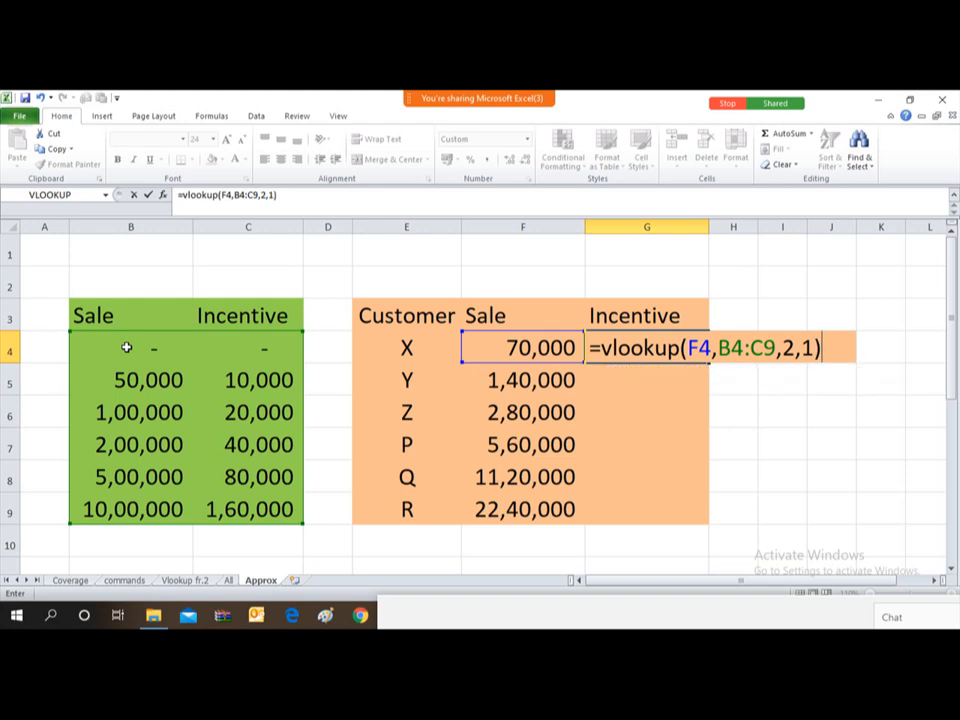
pyautogui.press('Return')
pyautogui.press('Up')
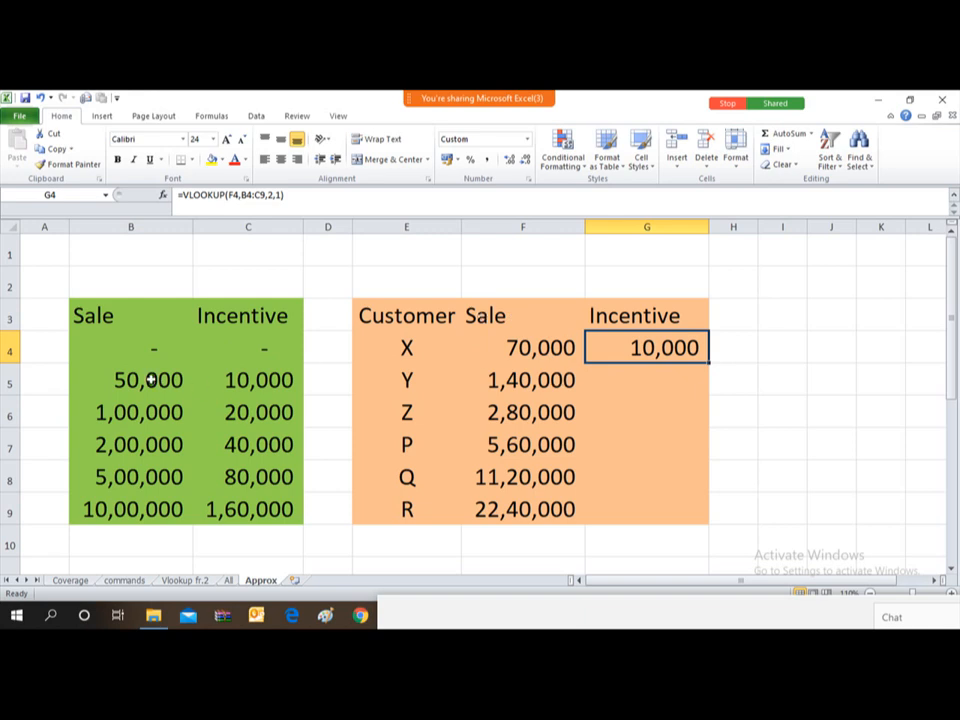
# - Compare the incentive in G4 with slab incentive C5, and Sale column B with Sale column F
pyautogui.click(271, 383)
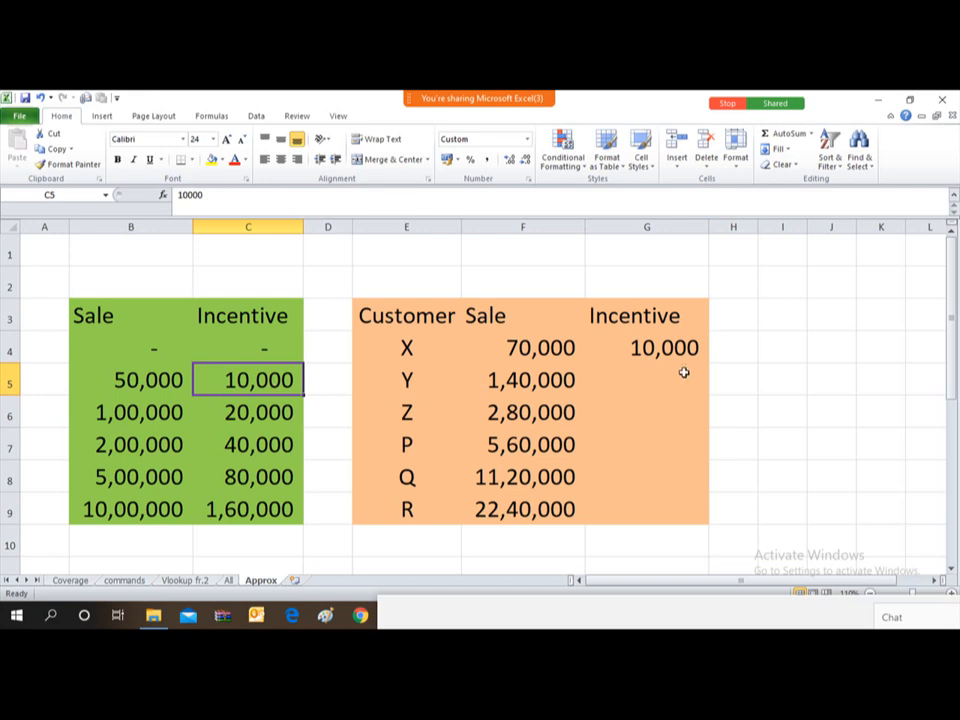
pyautogui.click(668, 346)
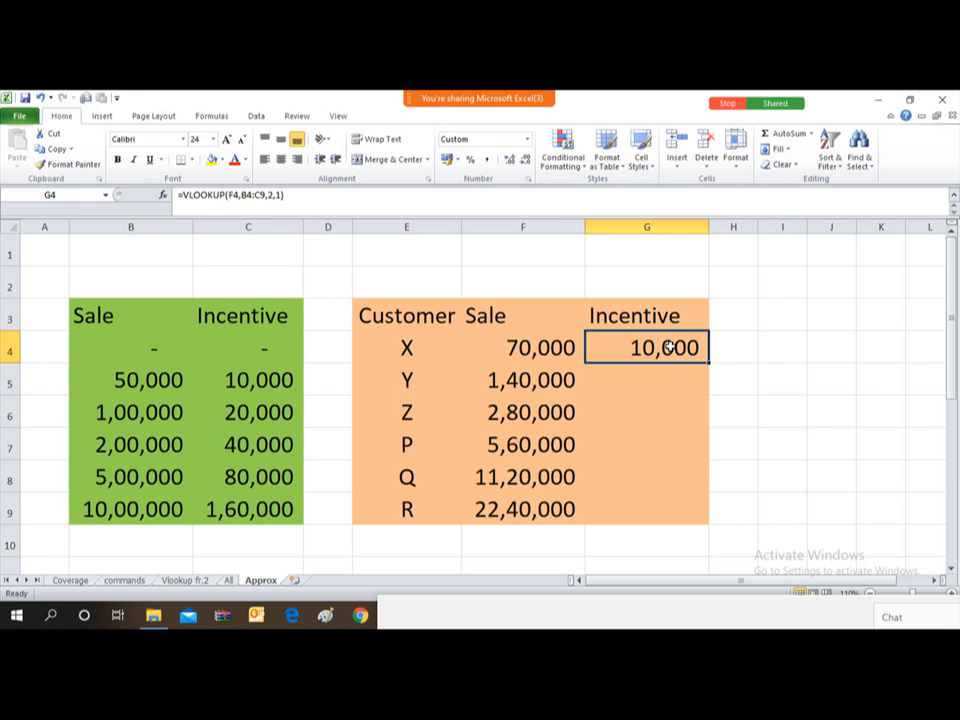
pyautogui.click(131, 227)
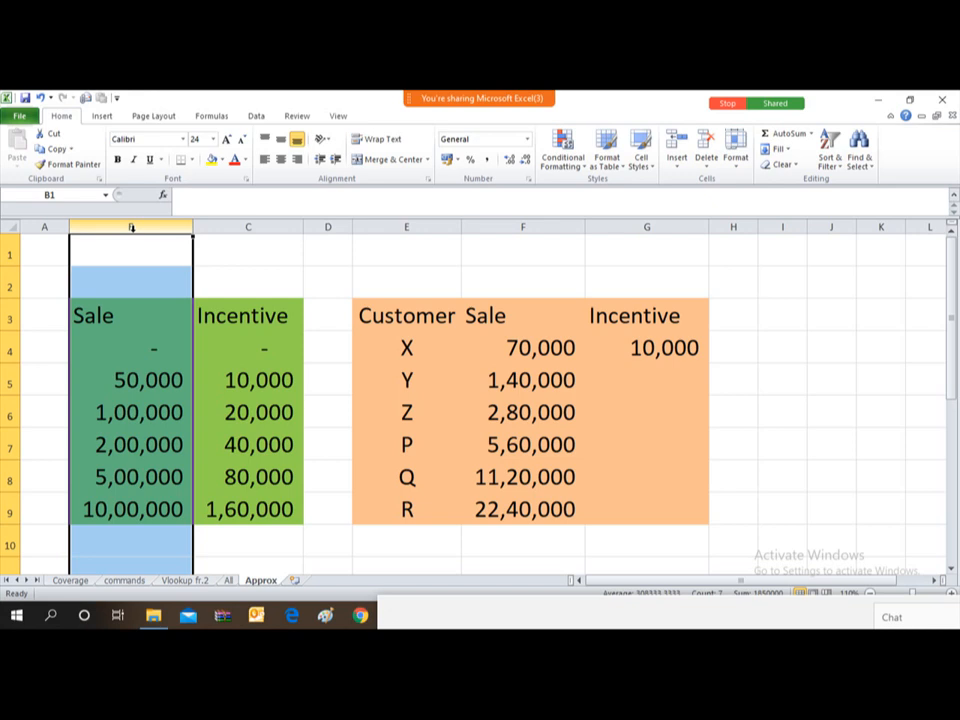
pyautogui.click(525, 225)
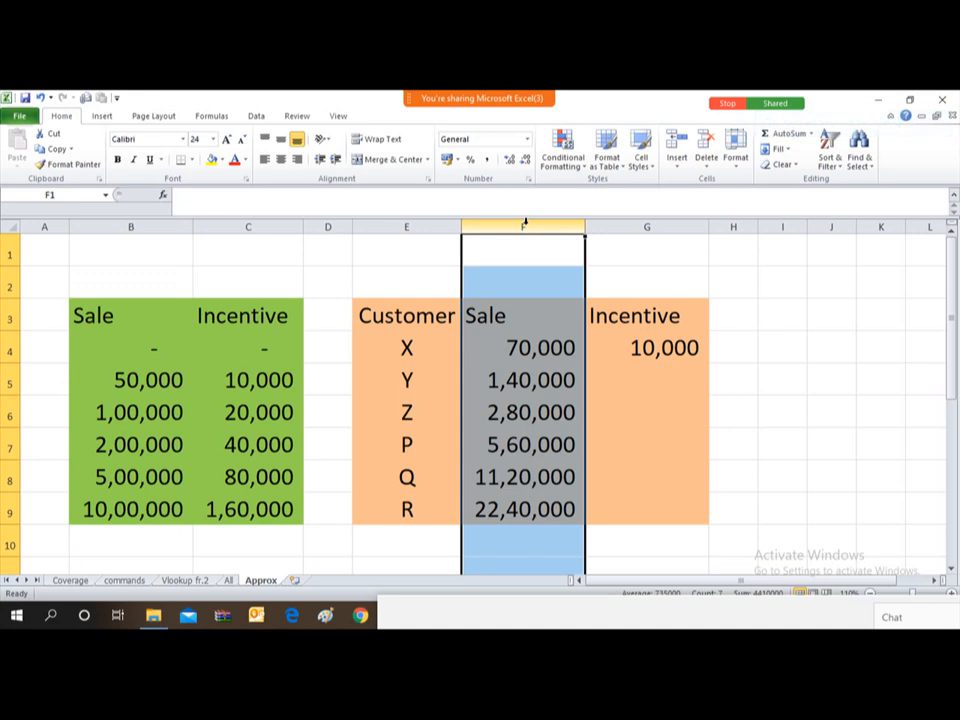
pyautogui.click(122, 222)
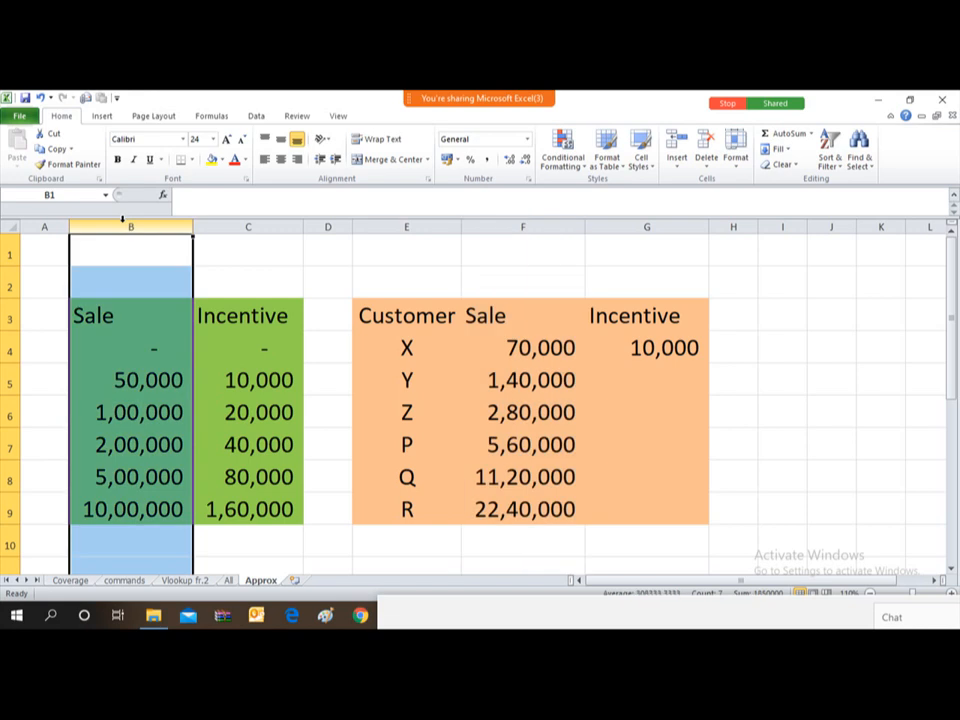
# - Review the VLOOKUP formula and its referenced ranges in G4, leaving the formula as it is
pyautogui.click(677, 345)
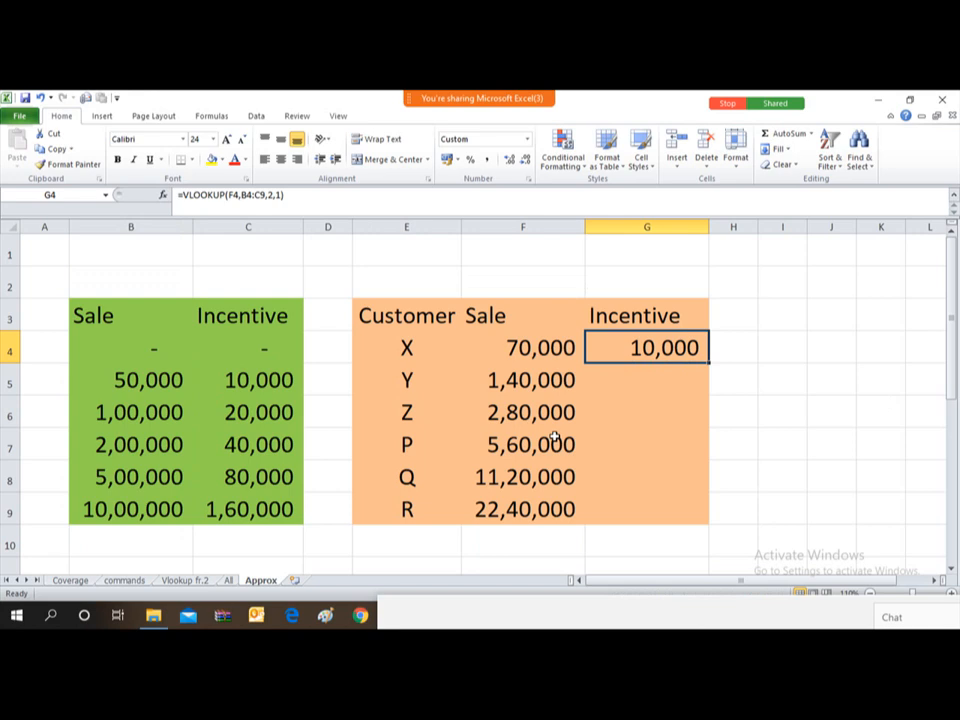
pyautogui.press('F2')
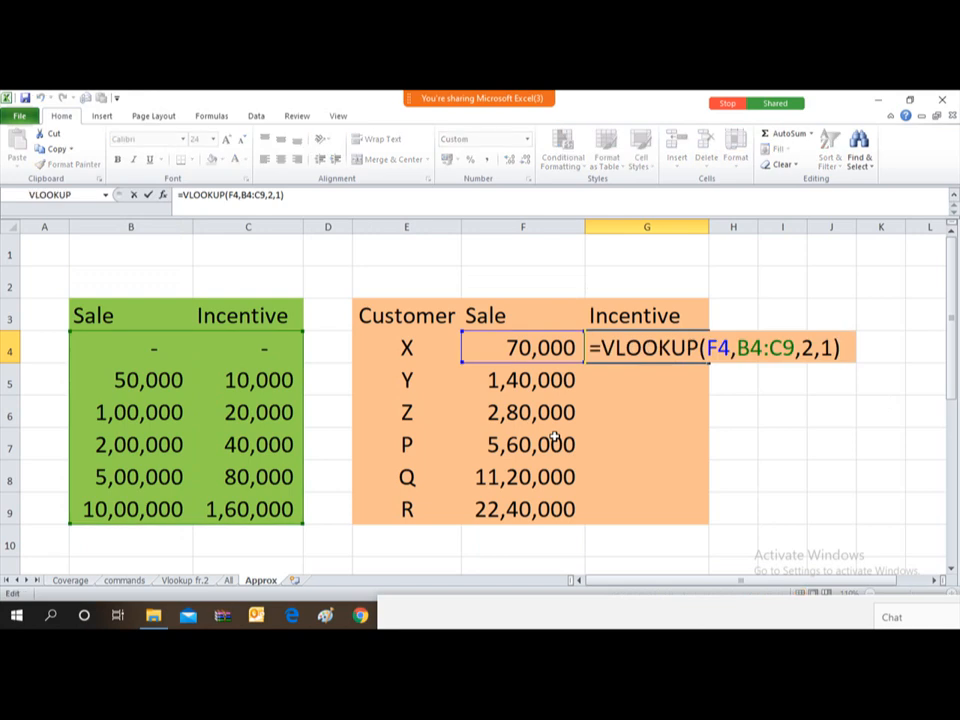
pyautogui.press('Escape')
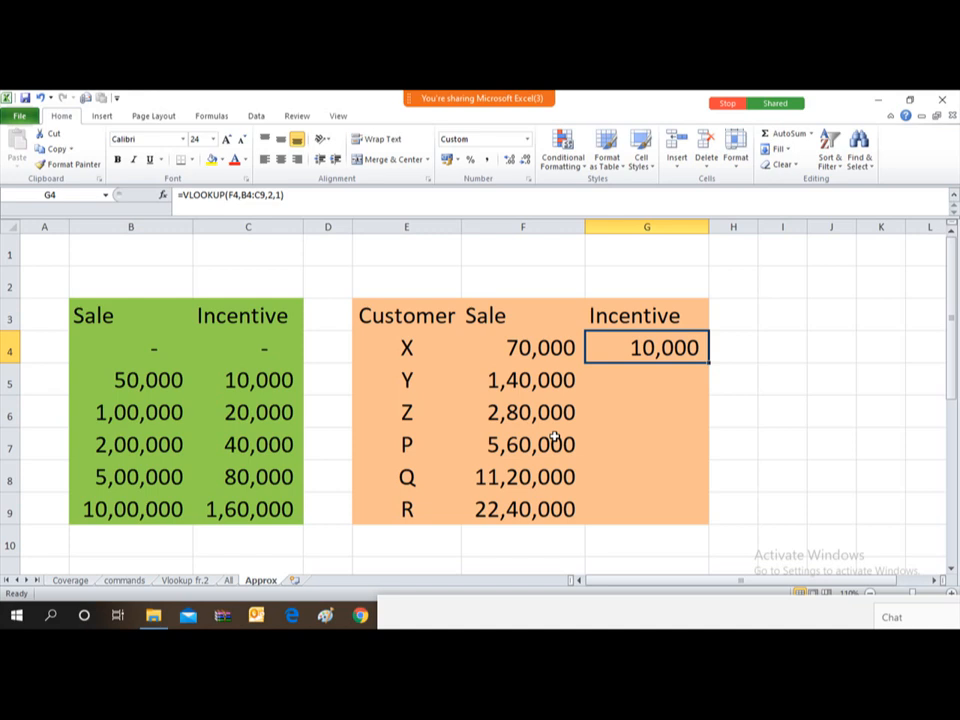
# - Compare customer X's sale in F4 with the zero, 50,000 and 1,00,000 slabs in B4:B6
pyautogui.click(537, 352)
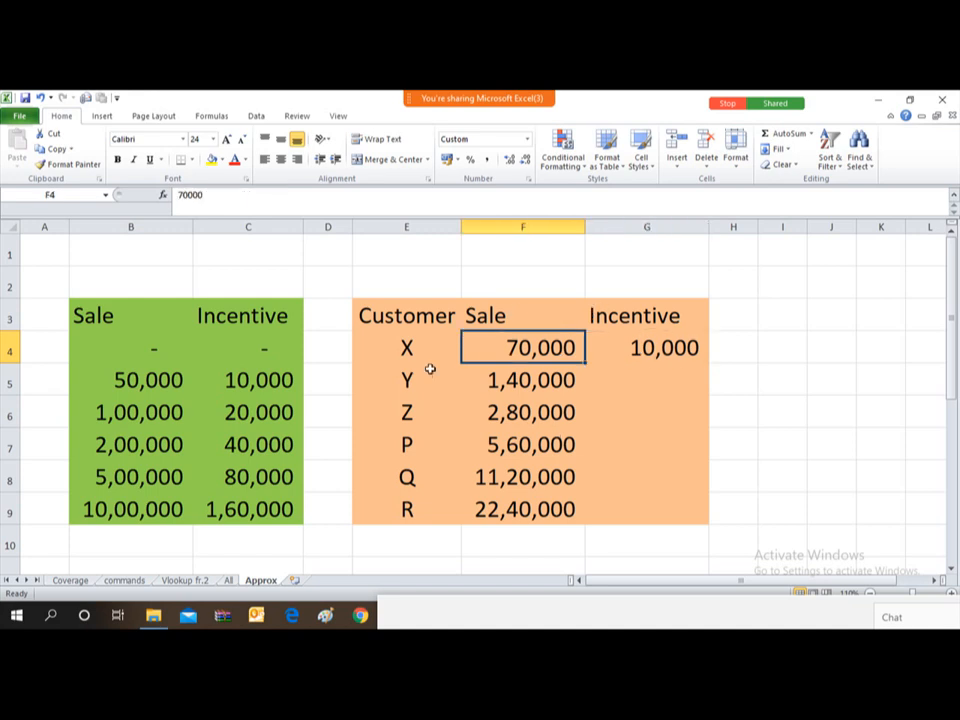
pyautogui.click(158, 385)
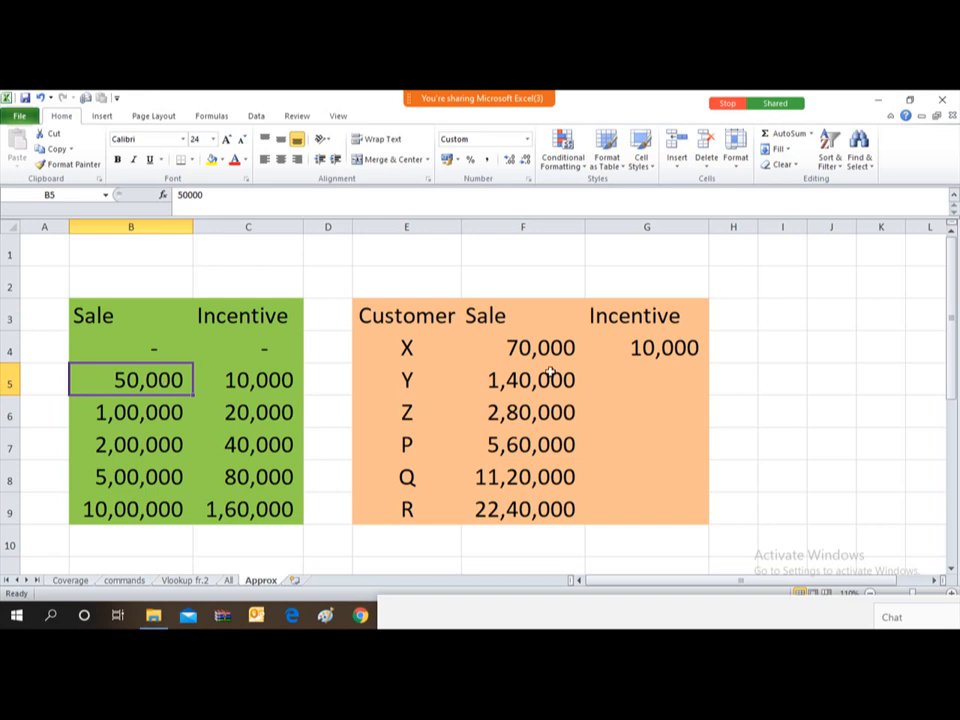
pyautogui.click(531, 348)
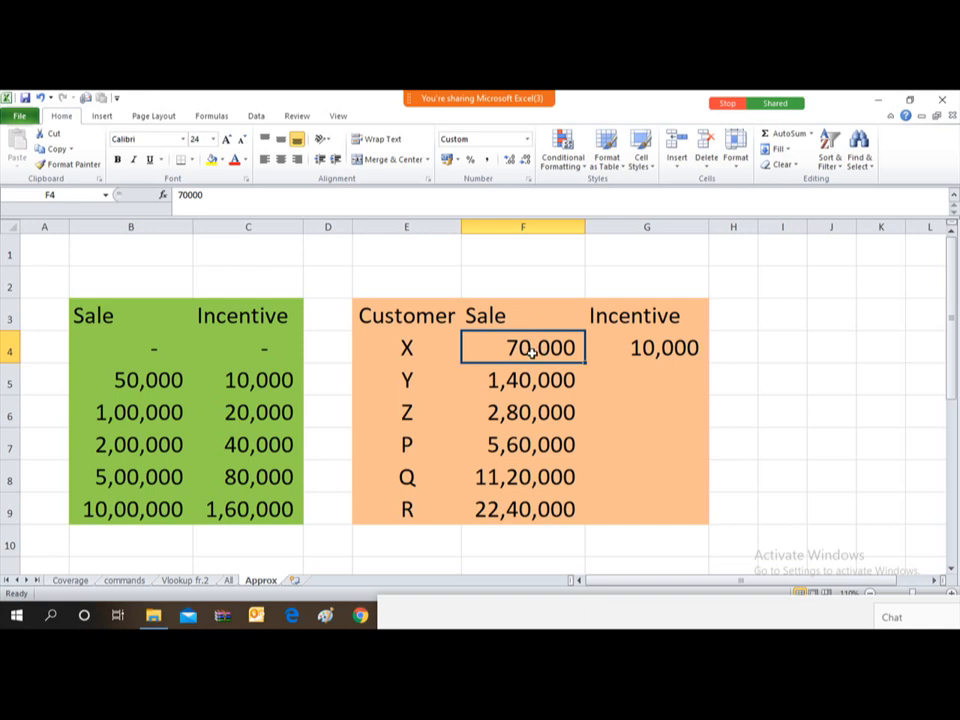
pyautogui.click(124, 379)
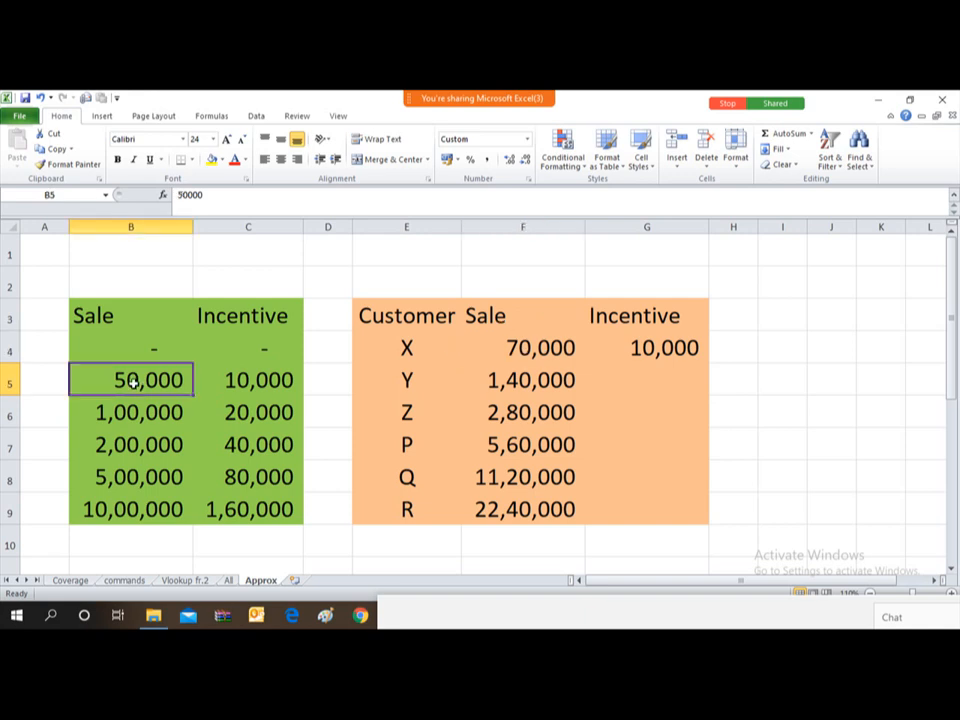
pyautogui.click(121, 411)
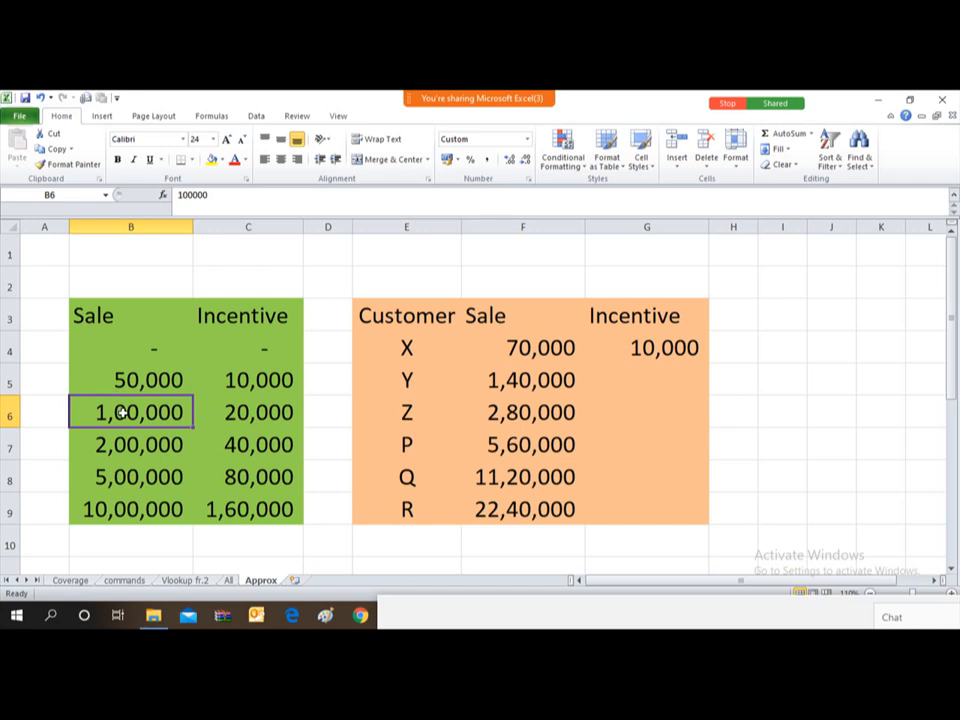
pyautogui.click(151, 347)
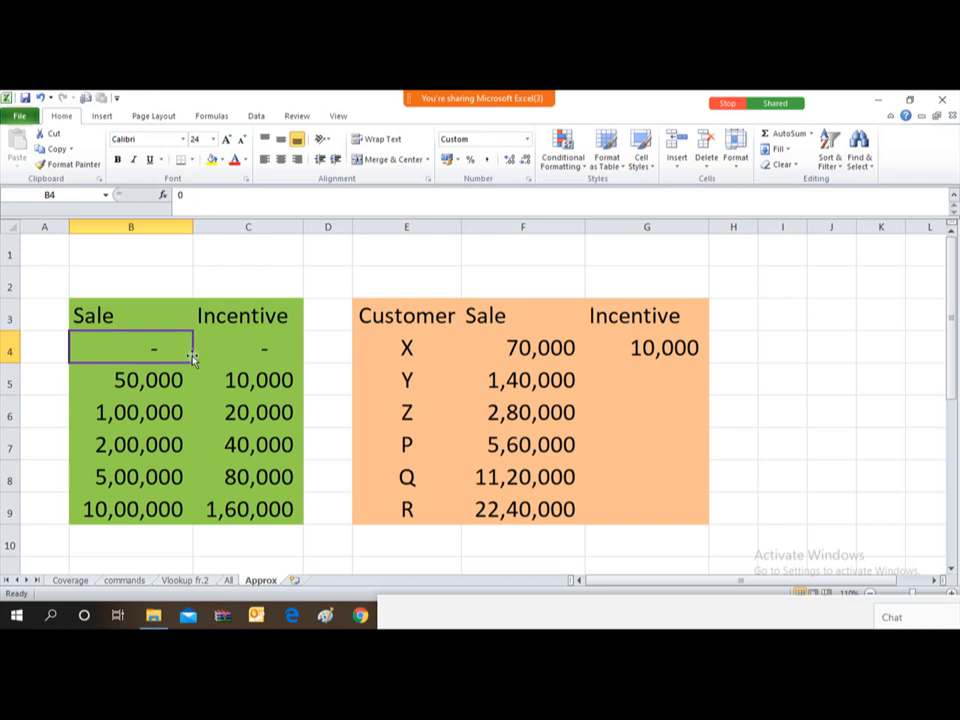
pyautogui.click(120, 381)
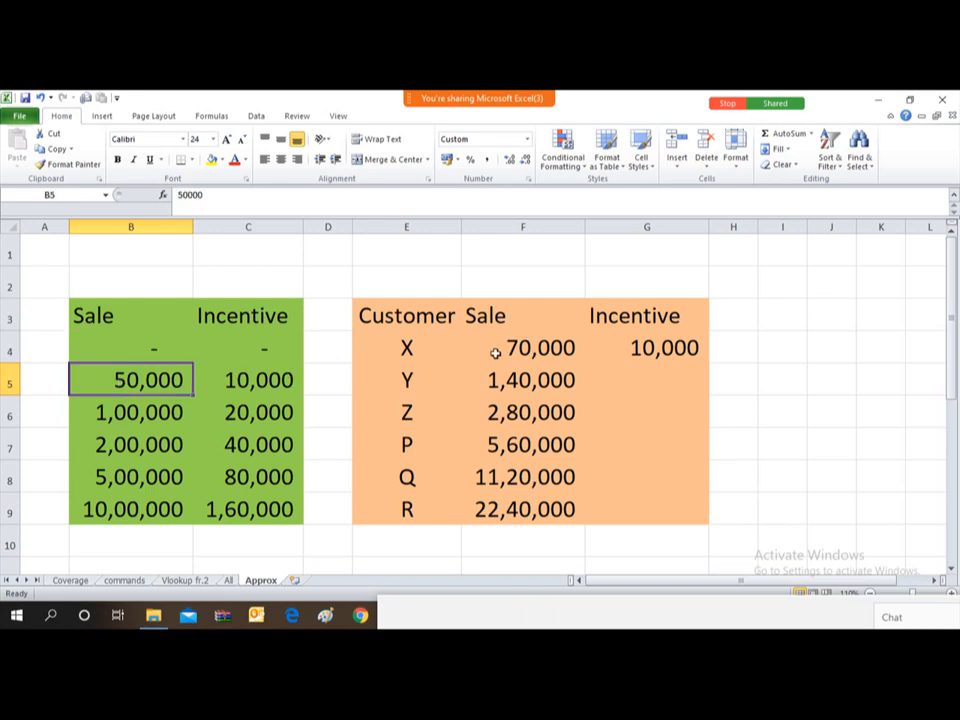
# - Set the sale slab in B6 to 80,000 and select the 50,000 slab above it
pyautogui.click(106, 414)
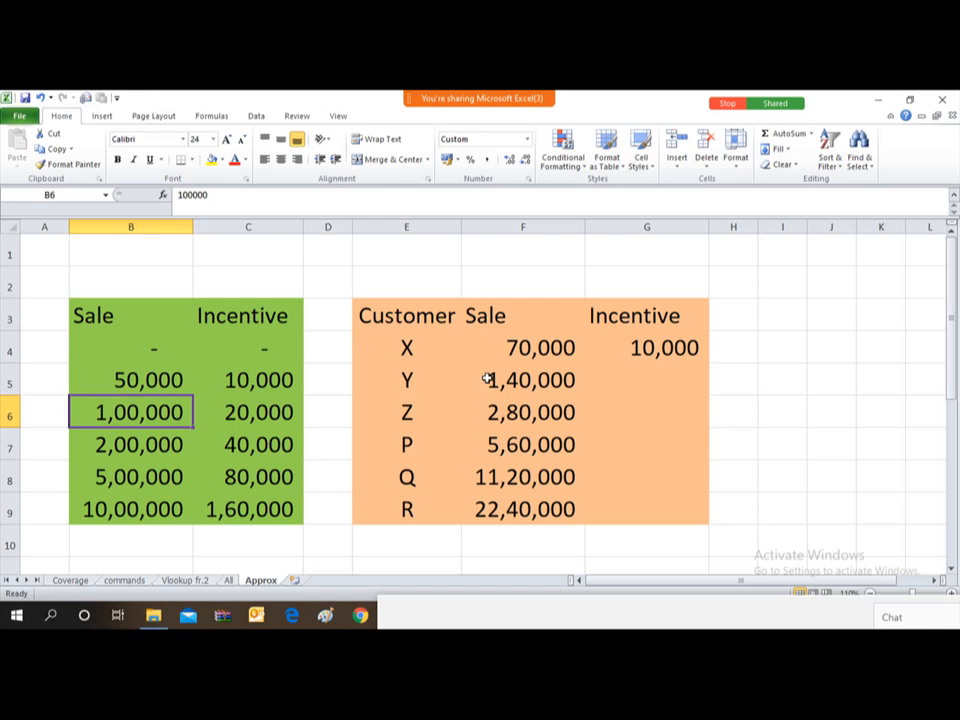
pyautogui.write('80000')
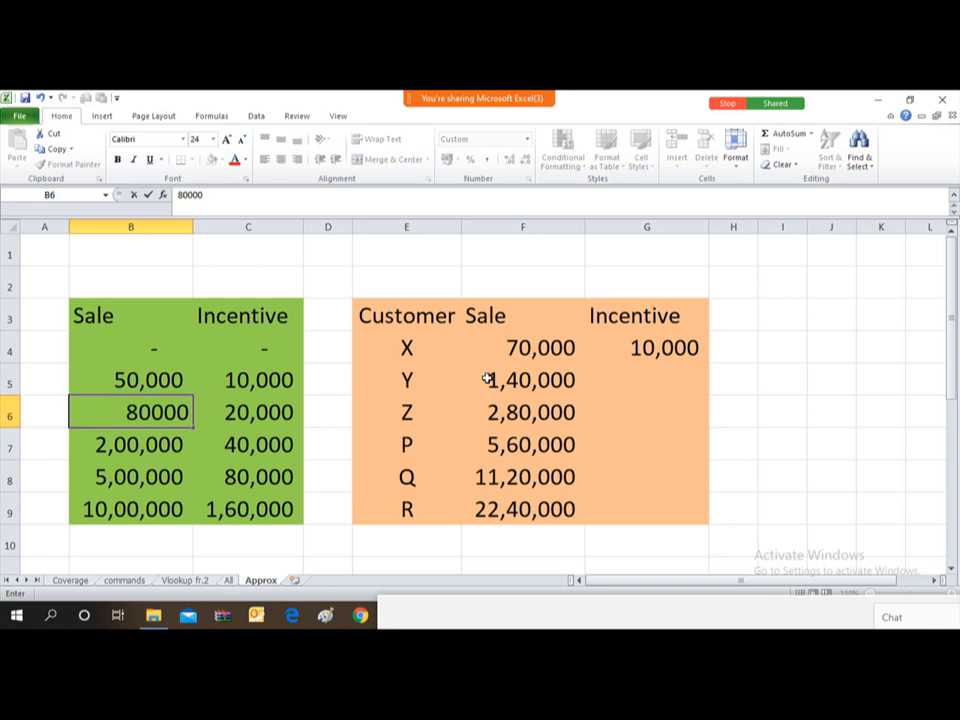
pyautogui.press('Return')
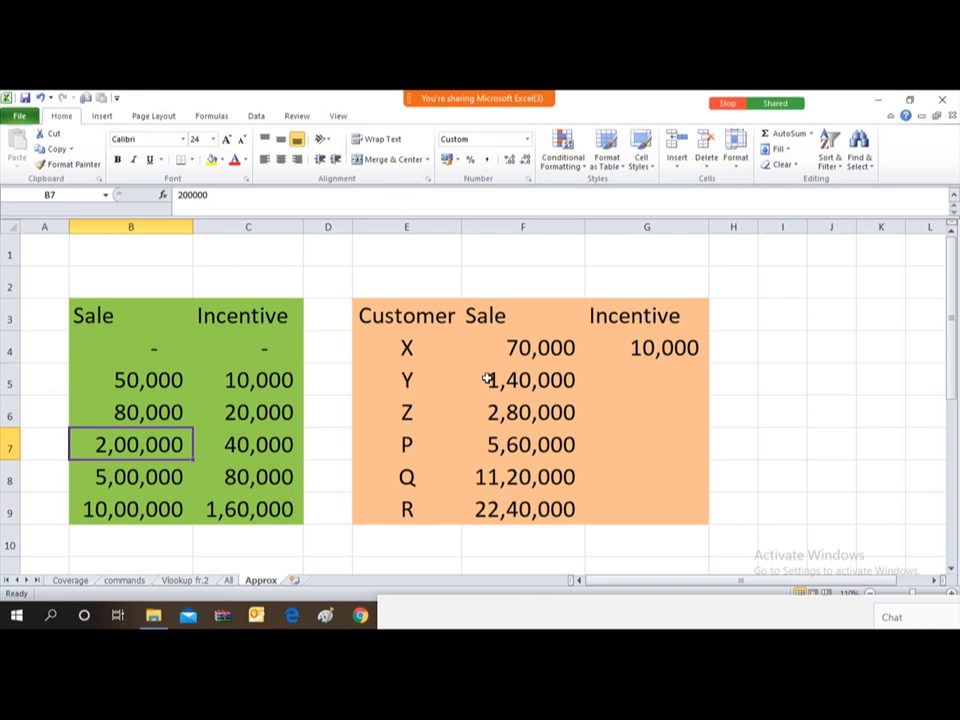
pyautogui.click(158, 378)
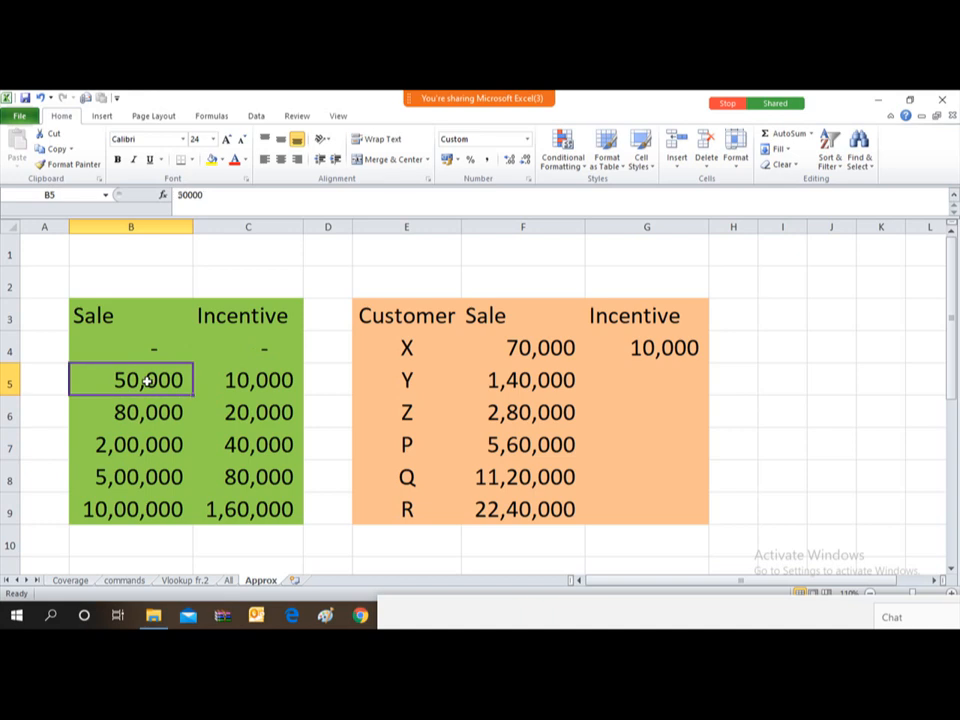
# - Try 40,000 and 0 as the sale slab in B5
pyautogui.write('4')
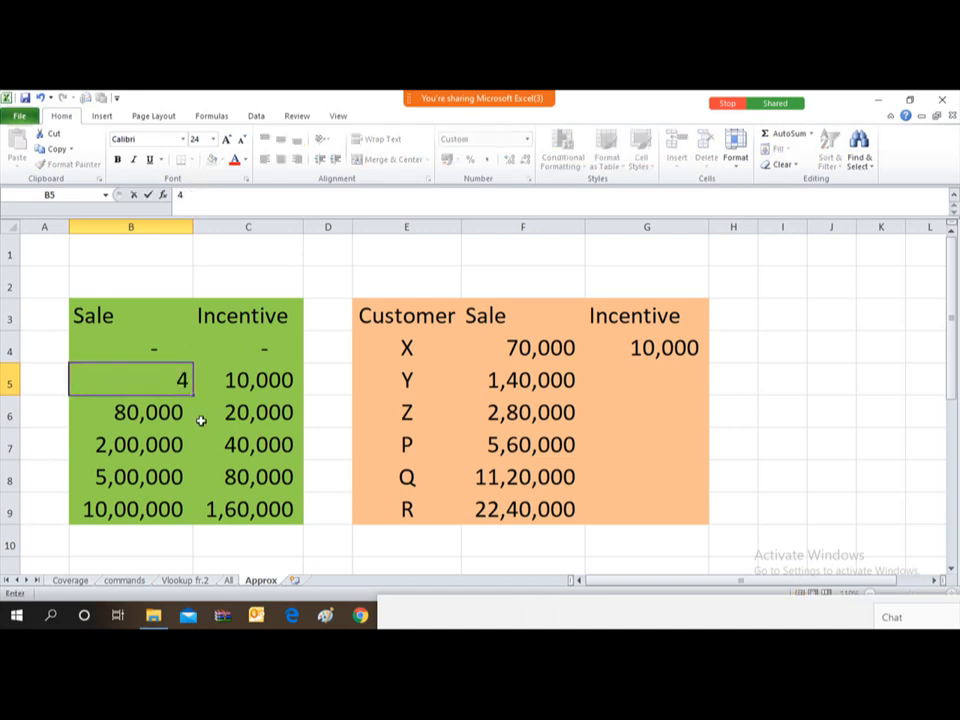
pyautogui.write('0000')
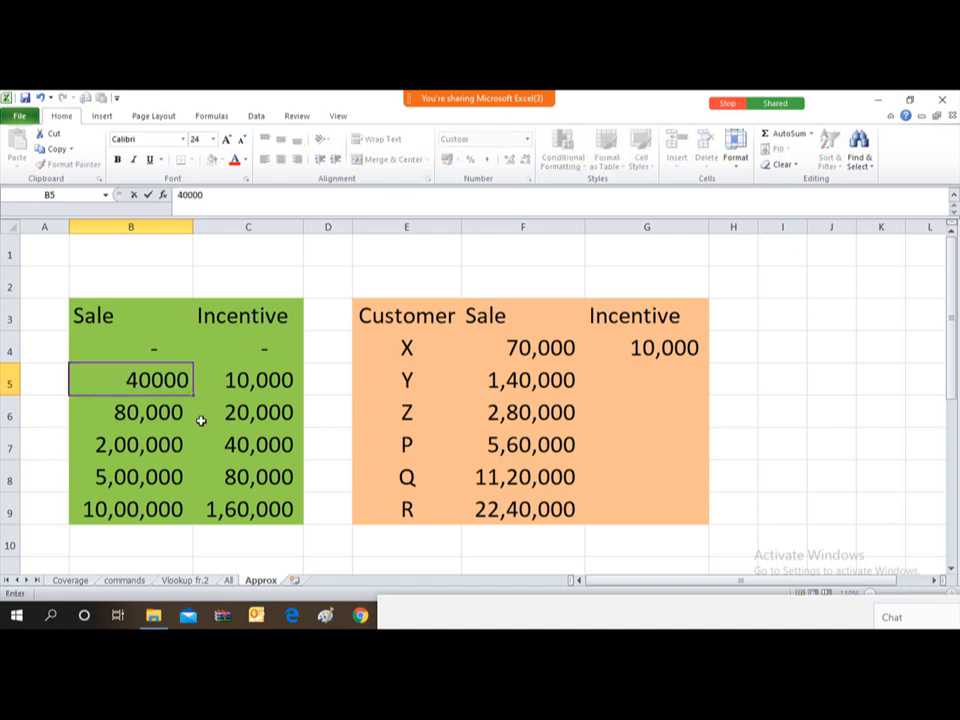
pyautogui.press('Return')
pyautogui.press('Up')
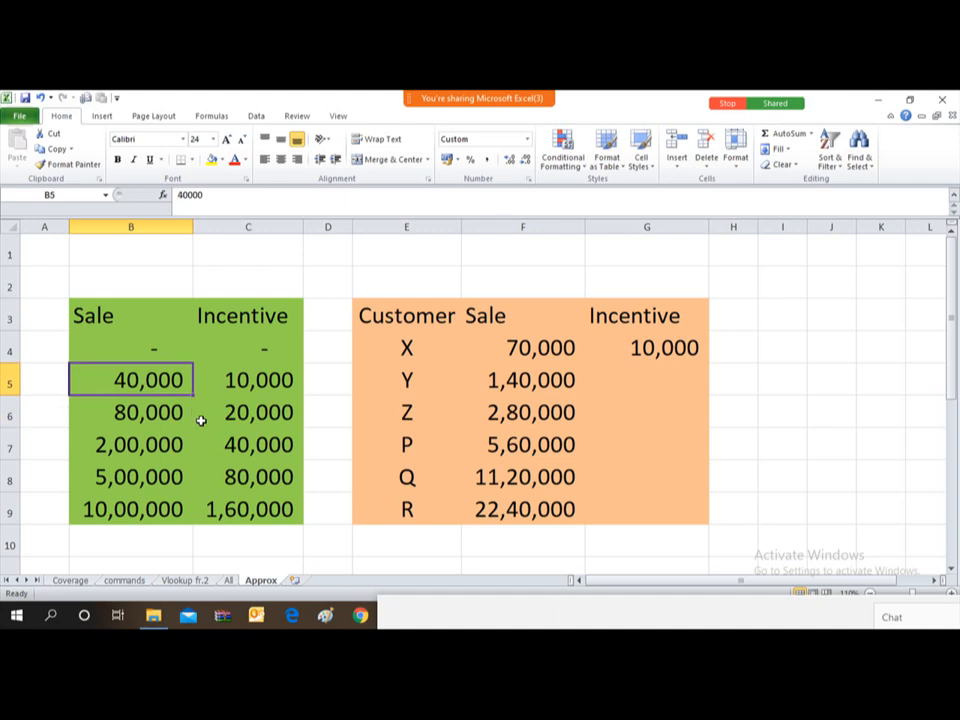
pyautogui.write('0')
pyautogui.press('Return')
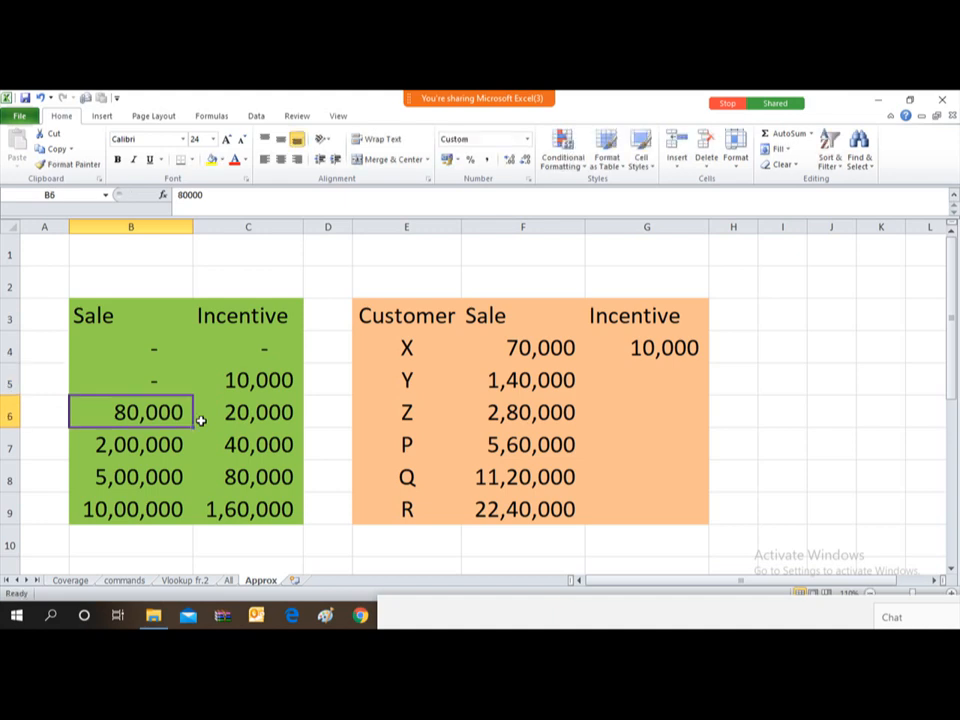
pyautogui.press('Up')
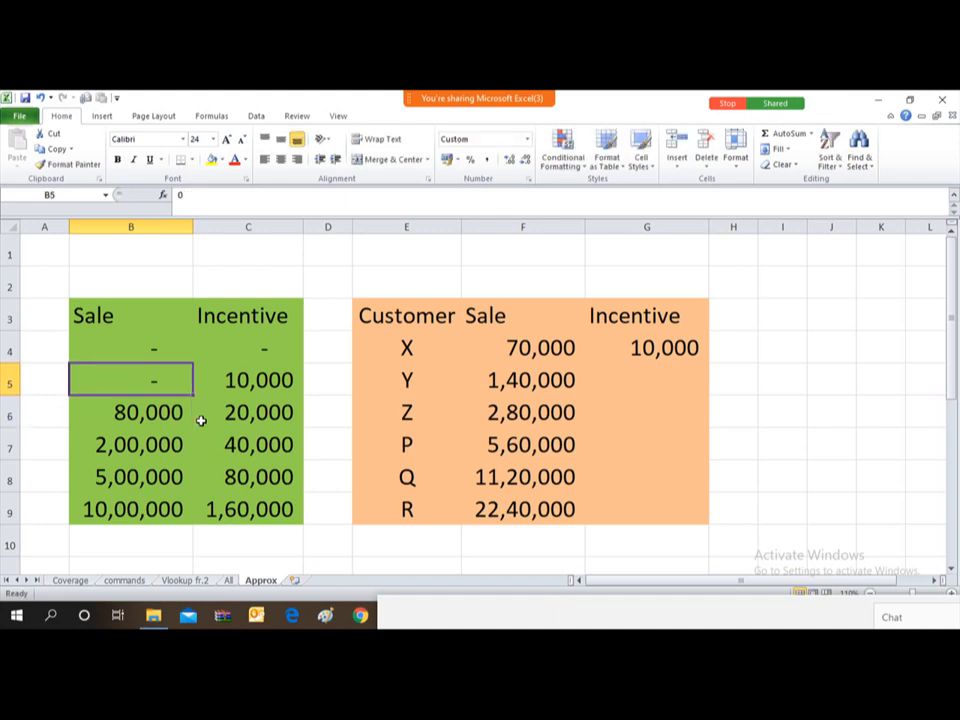
# - Set the sale slab in B6 to 0, and undo the slab changes made in B5 and B6
pyautogui.click(151, 412)
pyautogui.write('0')
pyautogui.press('Return')
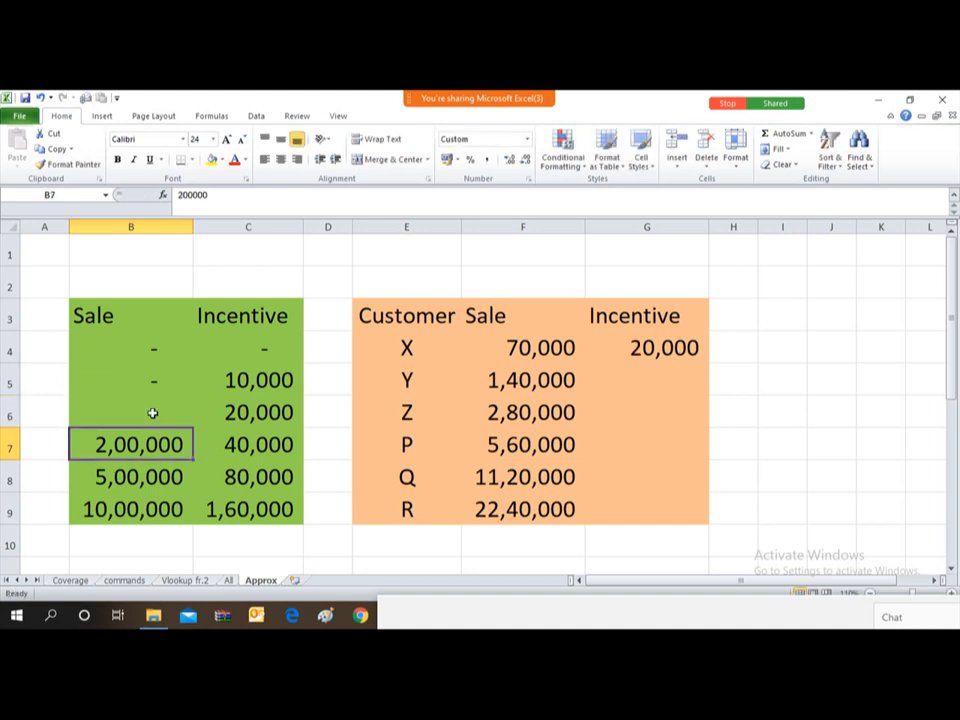
pyautogui.click(152, 413)
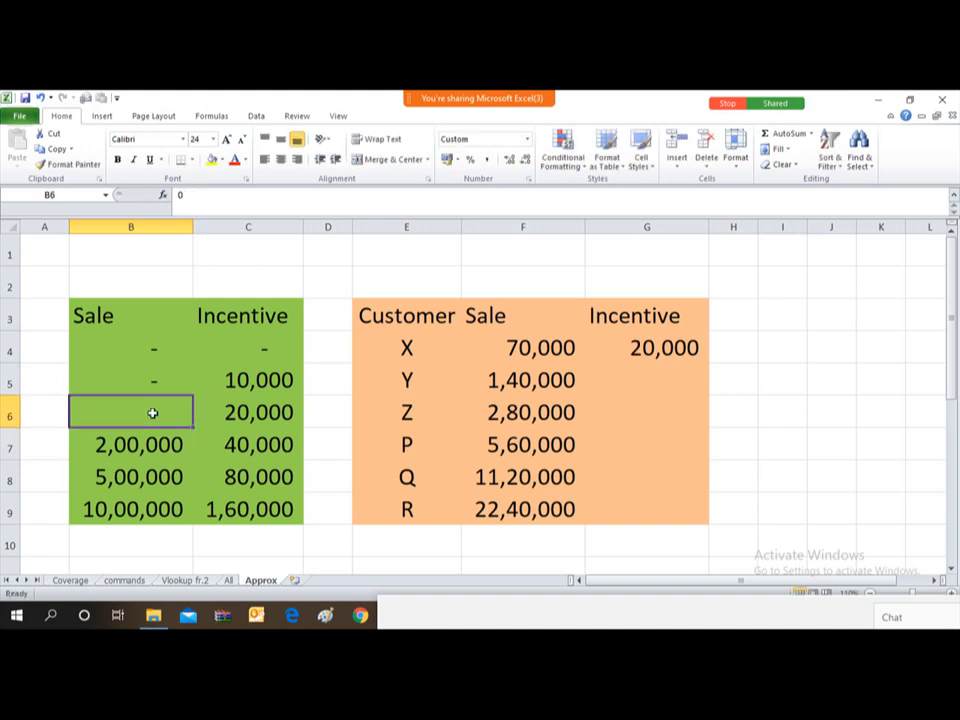
pyautogui.hotkey('ctrl', 'z')
pyautogui.hotkey('ctrl', 'z')
pyautogui.hotkey('ctrl', 'z')
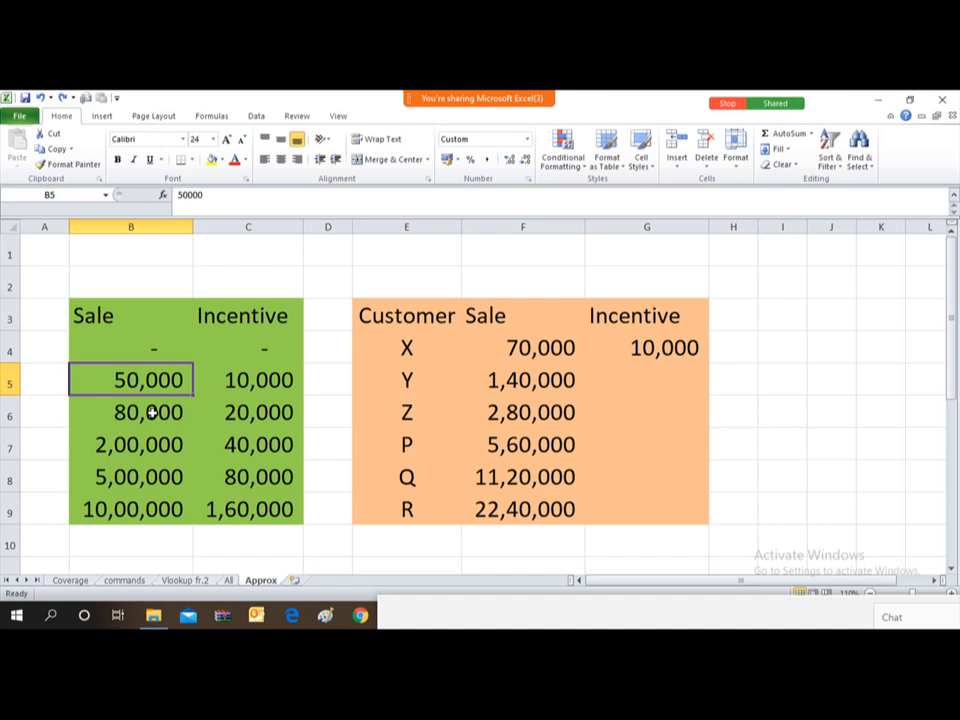
# - Make the lookup table range in G4's VLOOKUP formula absolute as $B$4:$C$9
pyautogui.click(668, 346)
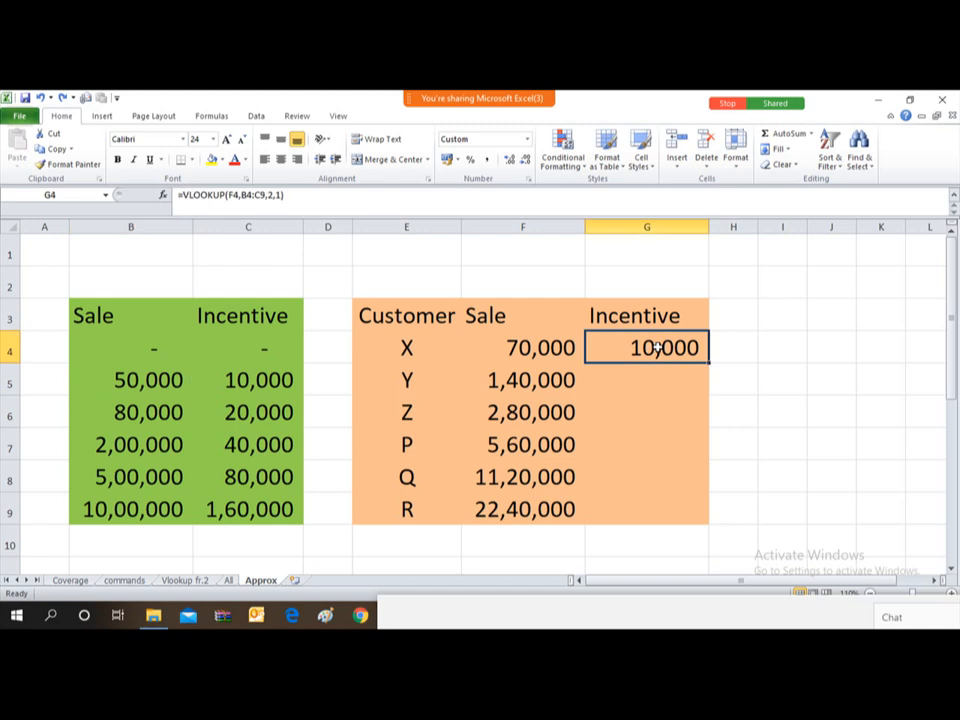
pyautogui.click(712, 364)
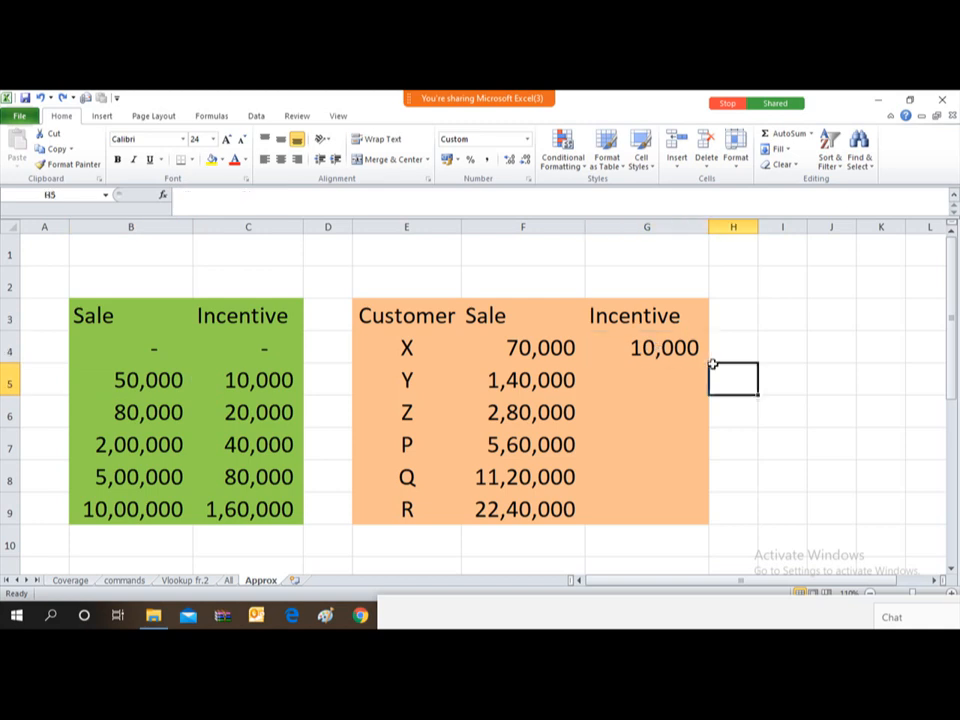
pyautogui.click(672, 347)
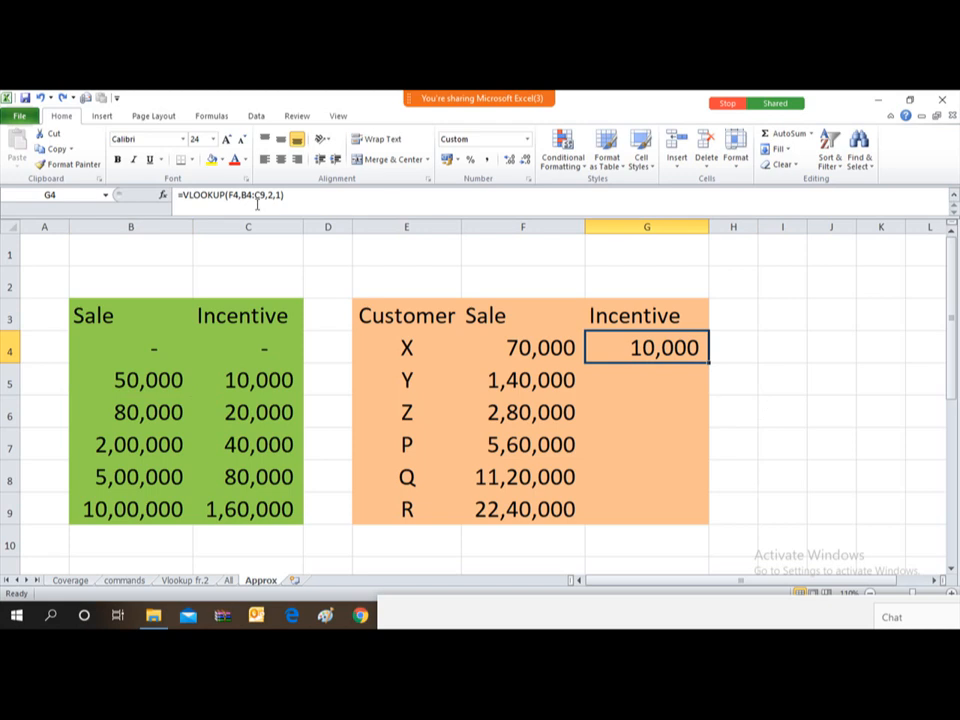
pyautogui.click(222, 195)
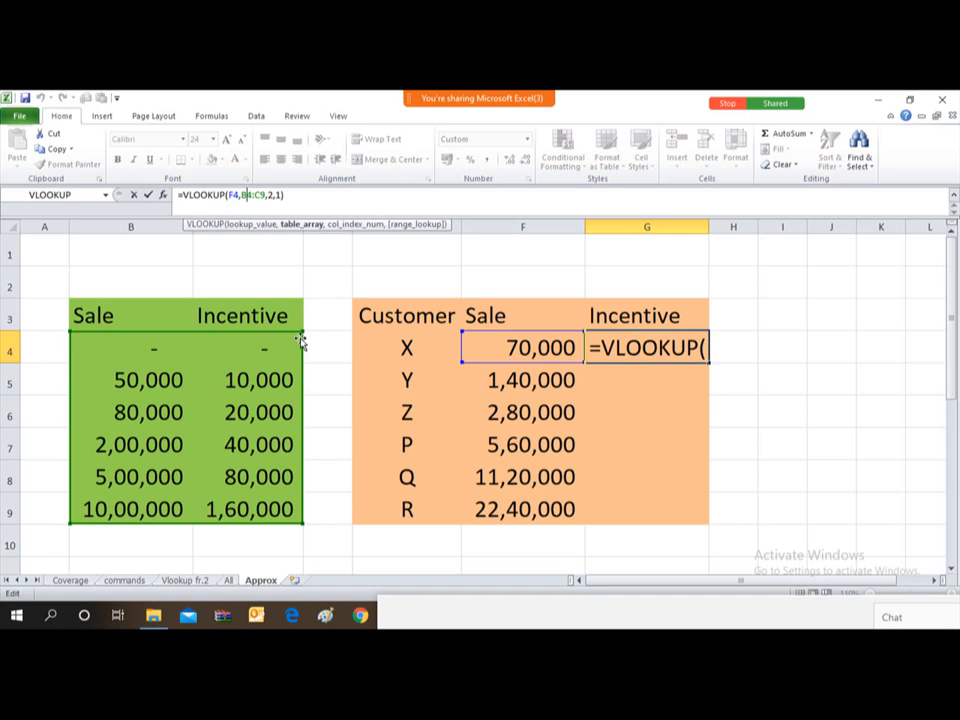
pyautogui.press('F4')
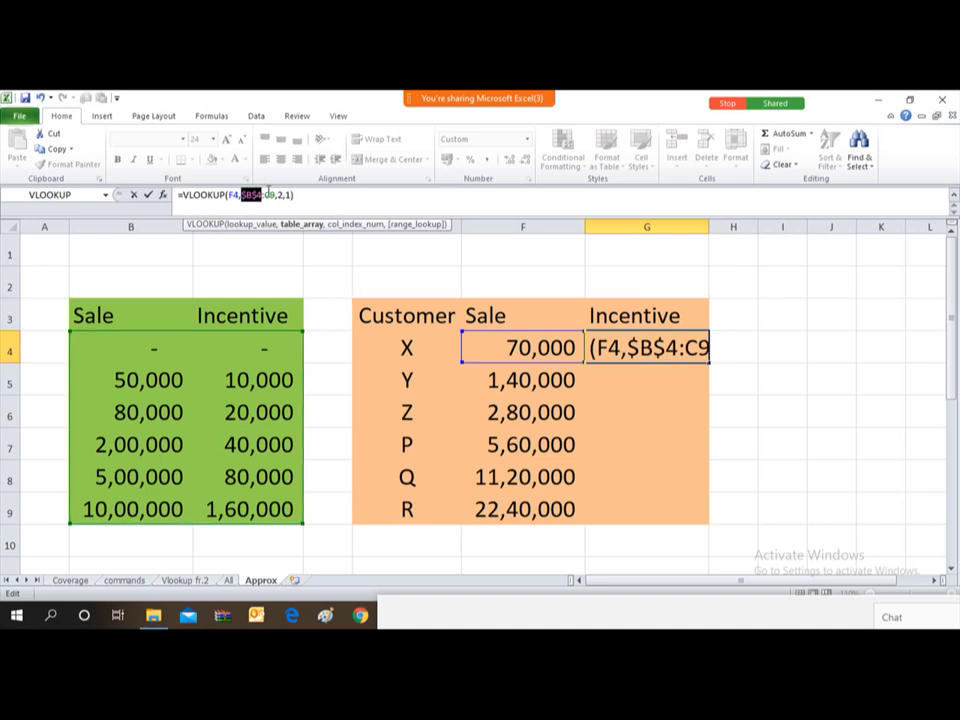
pyautogui.click(268, 196)
pyautogui.press('F4')
pyautogui.press('Return')
pyautogui.press('Up')
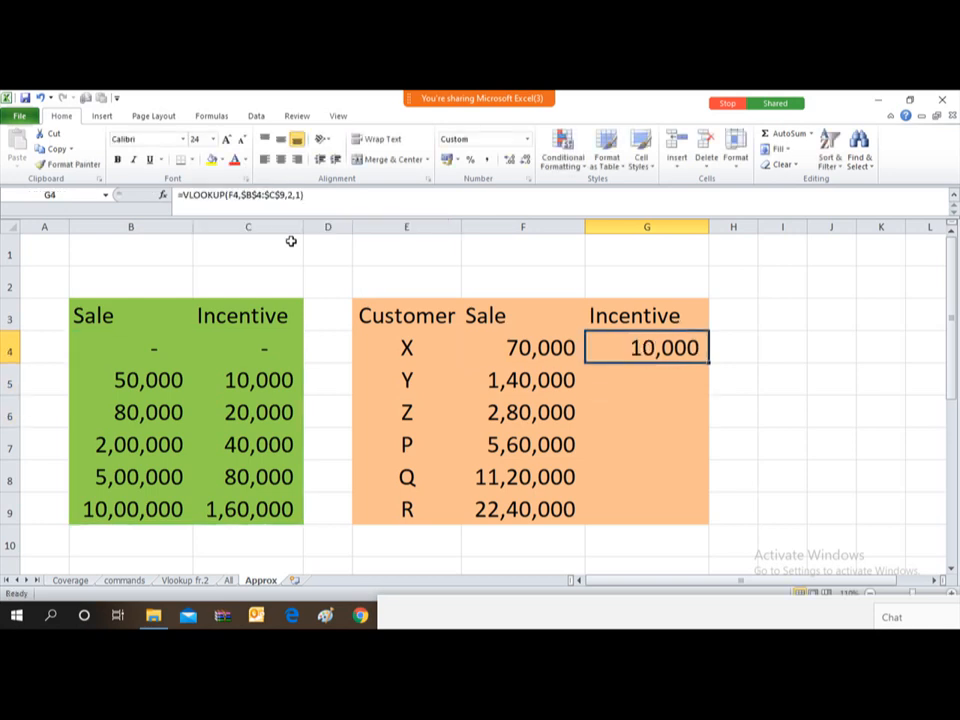
# - Copy the VLOOKUP formula from G4 down the Incentive column to G9
pyautogui.hotkey('ctrl', 'c')
pyautogui.hotkey('shift', 'Down')
pyautogui.hotkey('shift', 'Down')
pyautogui.hotkey('shift', 'Down')
pyautogui.hotkey('shift', 'Down')
pyautogui.hotkey('shift', 'Down')
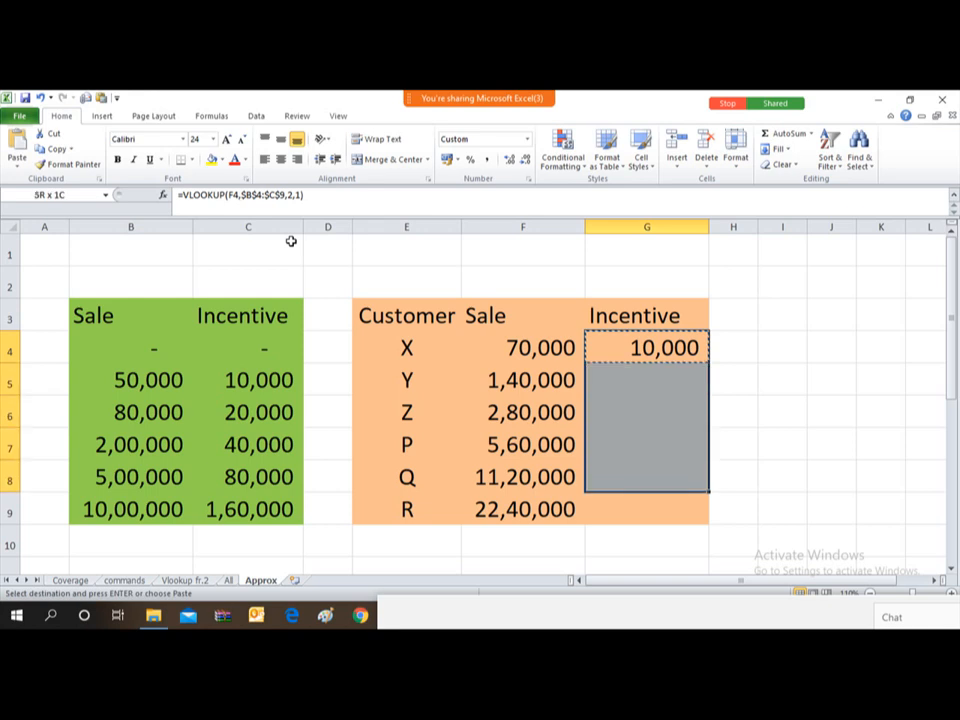
pyautogui.press('Return')
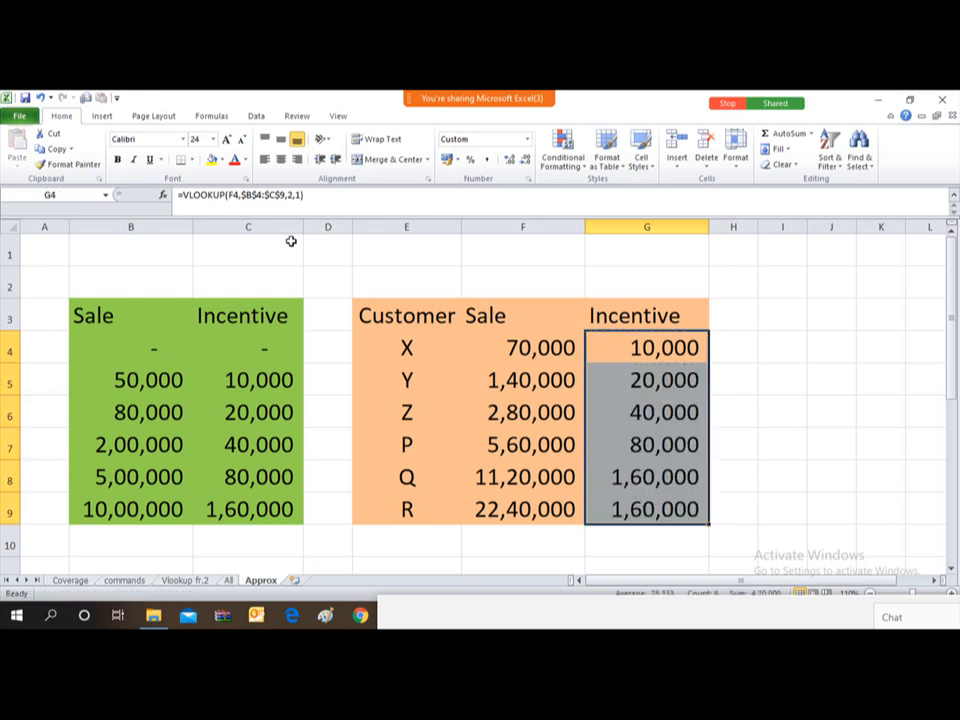
# - Check the copied incentives, comparing customer P's sale and incentive with the 5,00,000 slab and its incentive in C8
pyautogui.press('Down')
pyautogui.press('Down')
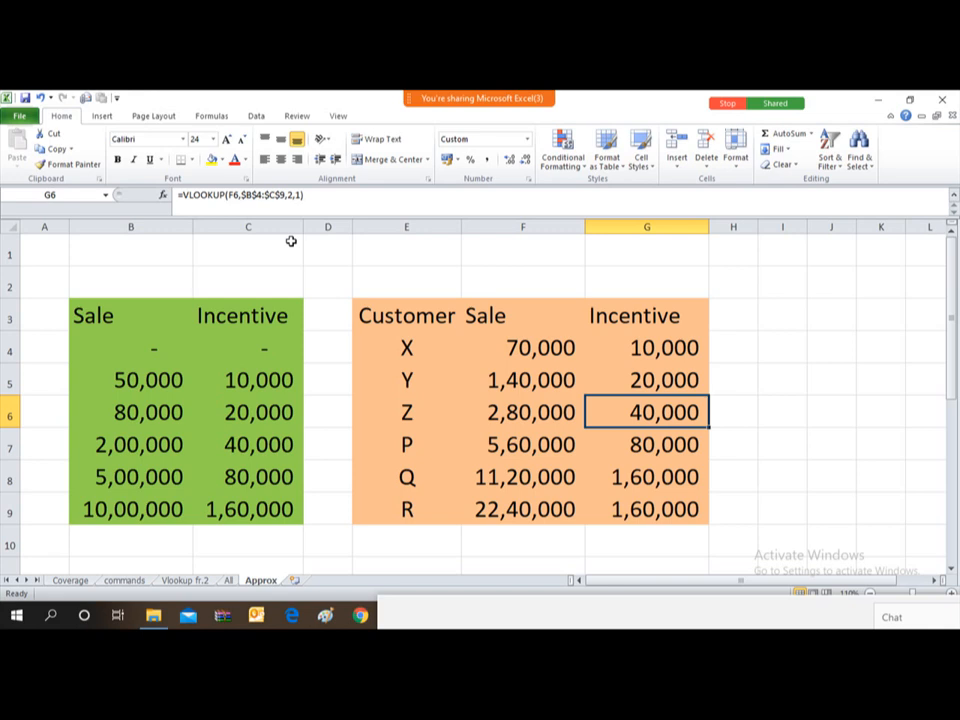
pyautogui.press('Up')
pyautogui.press('Up')
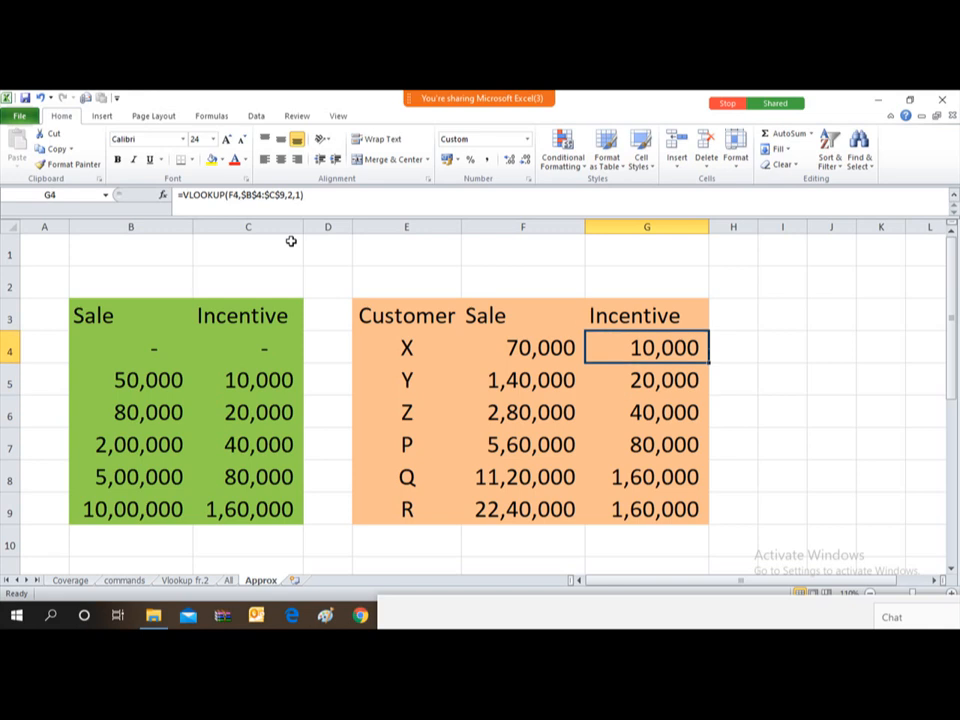
pyautogui.press('Down')
pyautogui.press('Down')
pyautogui.press('Down')
pyautogui.press('Left')
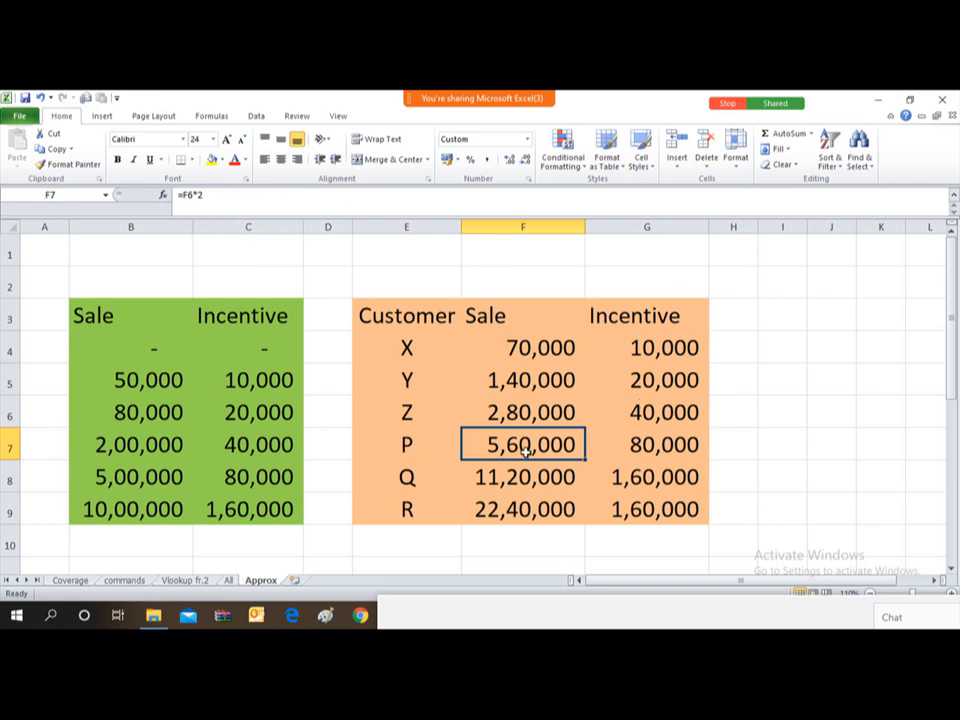
pyautogui.click(129, 478)
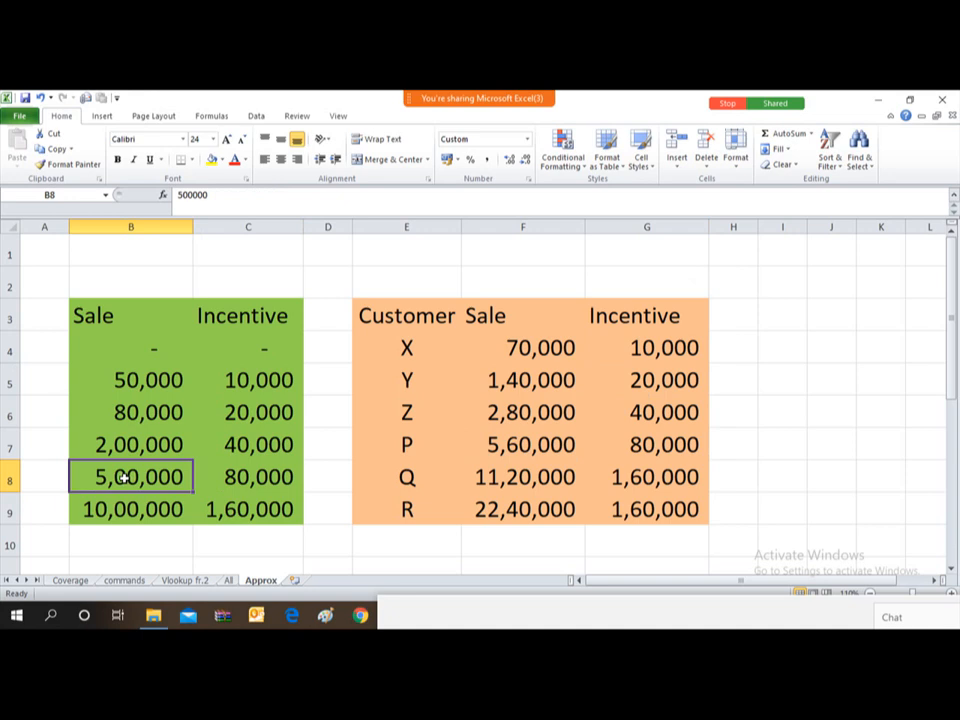
pyautogui.click(260, 480)
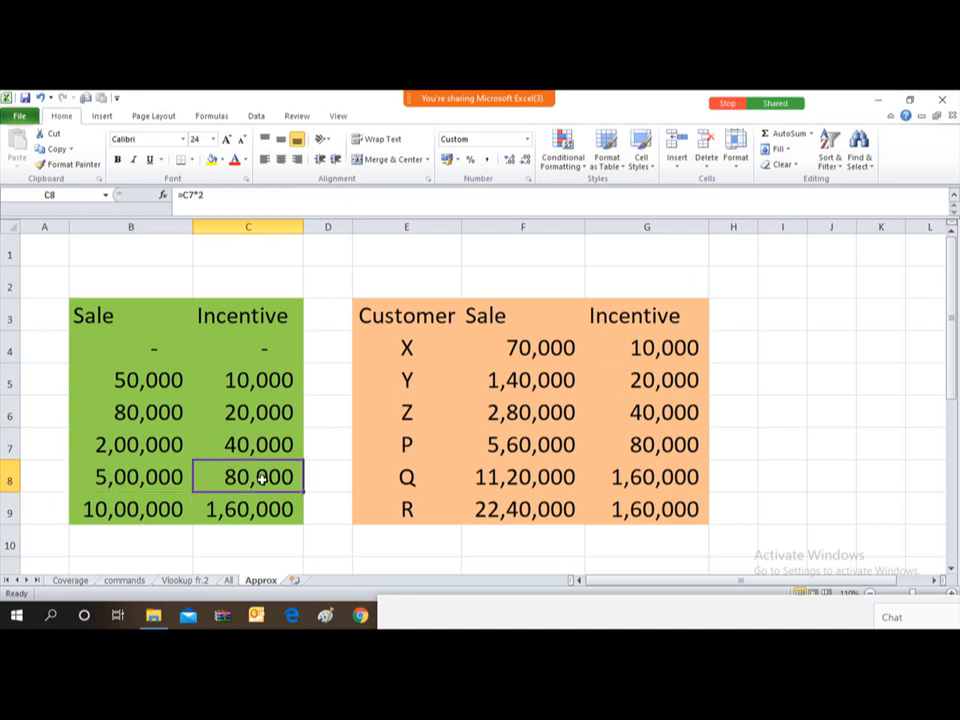
pyautogui.click(634, 440)
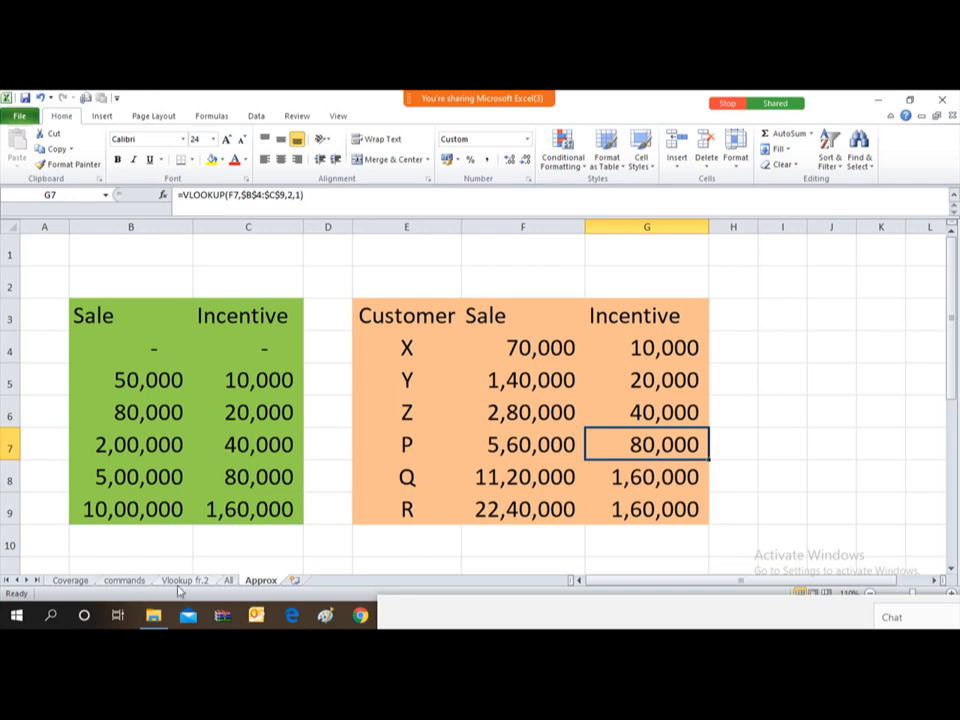
# - On the Coverage sheet, enter a in B9 to tick off Vlookup for Approx Match, and clear the mark in B10
pyautogui.click(70, 580)
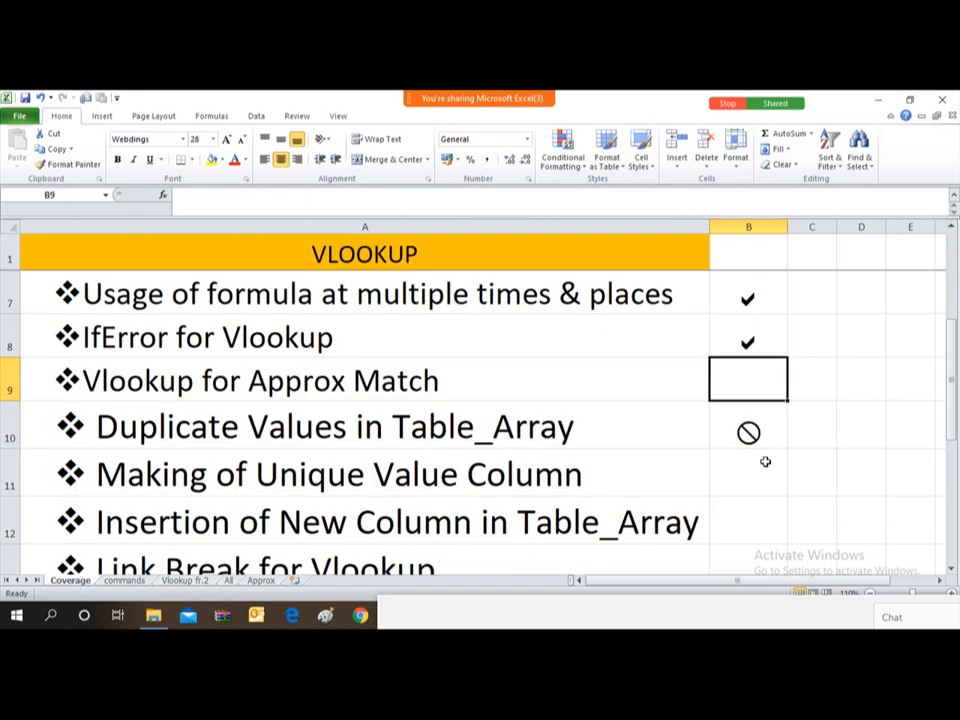
pyautogui.write('a')
pyautogui.press('Return')
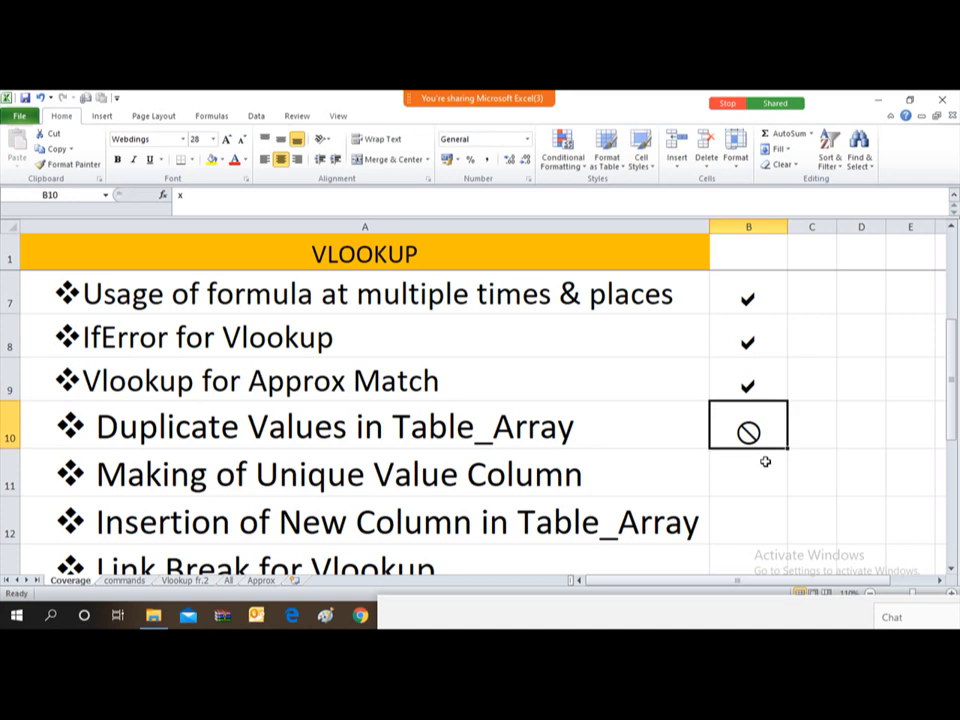
pyautogui.press('BackSpace')
# - Look over the consignee, place and FY 2018-19 figures in the SOM429 row on the All sheet
pyautogui.click(228, 581)
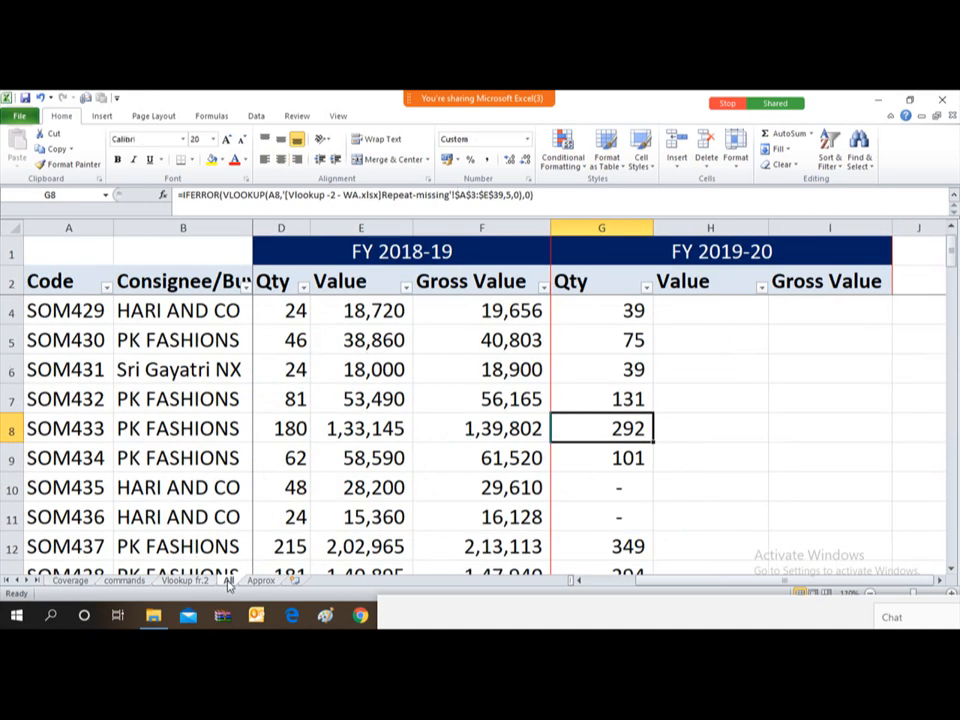
pyautogui.click(153, 314)
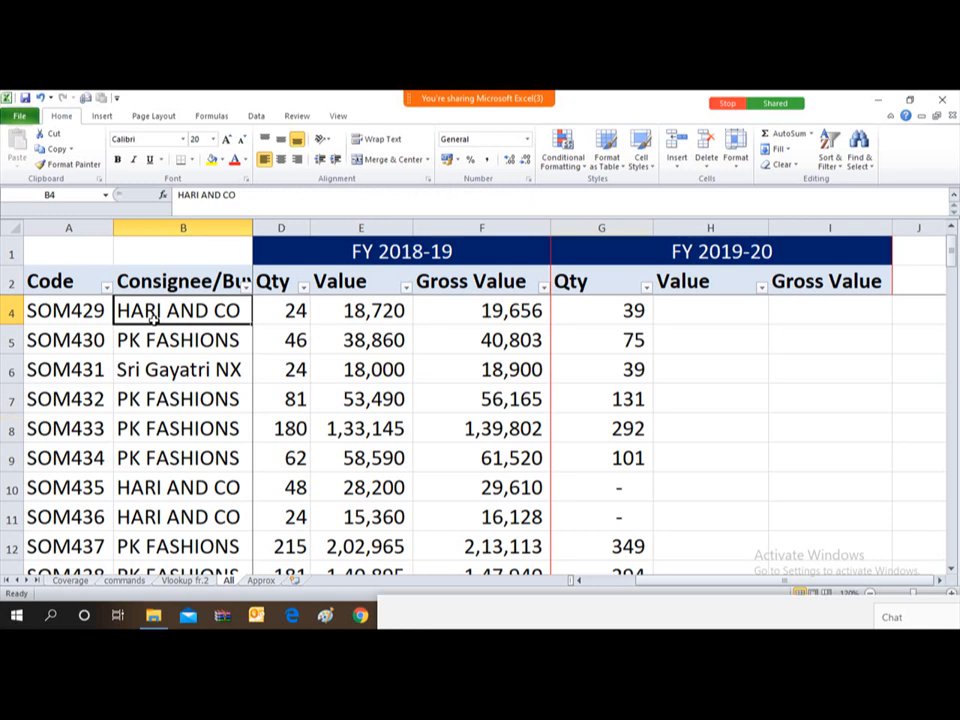
pyautogui.press('Right')
pyautogui.press('Right')
pyautogui.press('Right')
pyautogui.press('Left')
pyautogui.press('Left')
pyautogui.press('Left')
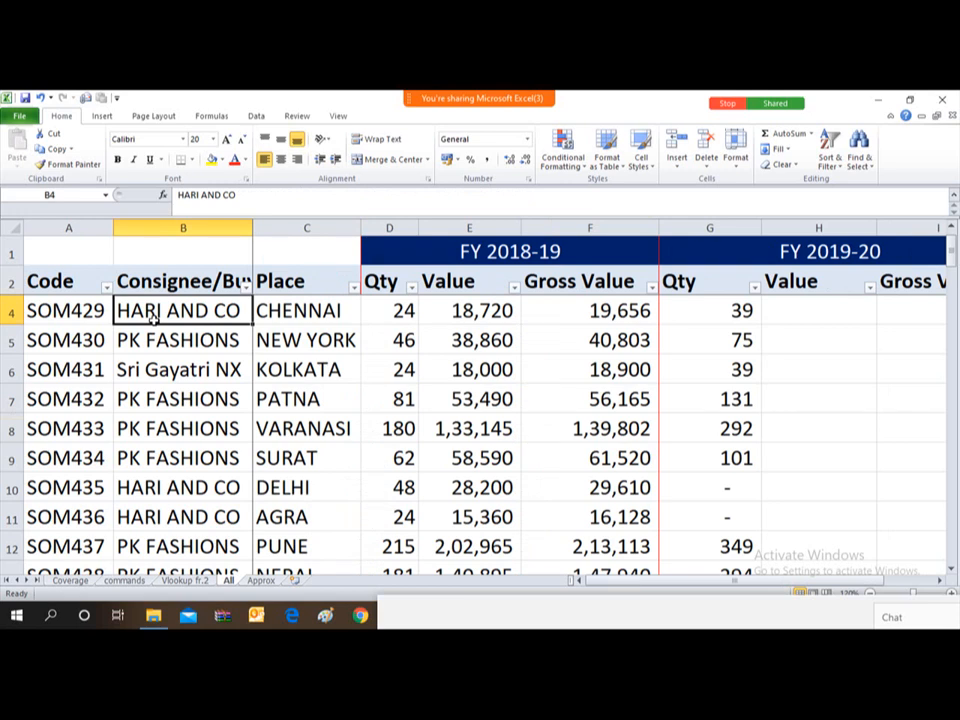
# - Clear the lookup formulas from the FY 2019-20 Qty column, G4:G39
pyautogui.press('Right')
pyautogui.press('Right')
pyautogui.press('Right')
pyautogui.press('Right')
pyautogui.press('Right')
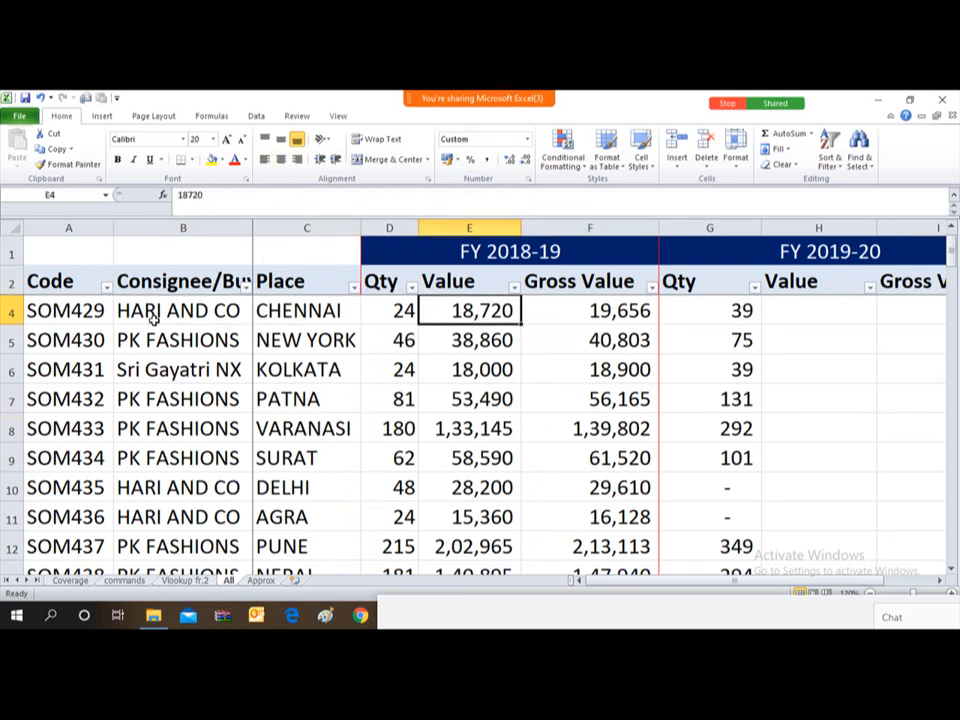
pyautogui.hotkey('ctrl', 'shift', 'Down')
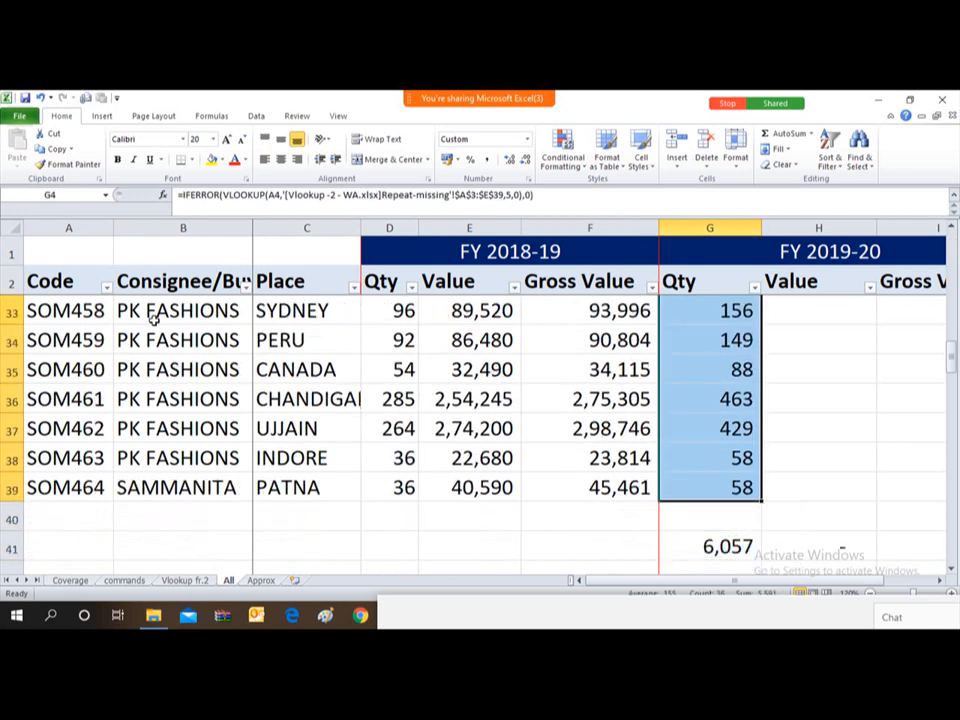
pyautogui.press('Delete')
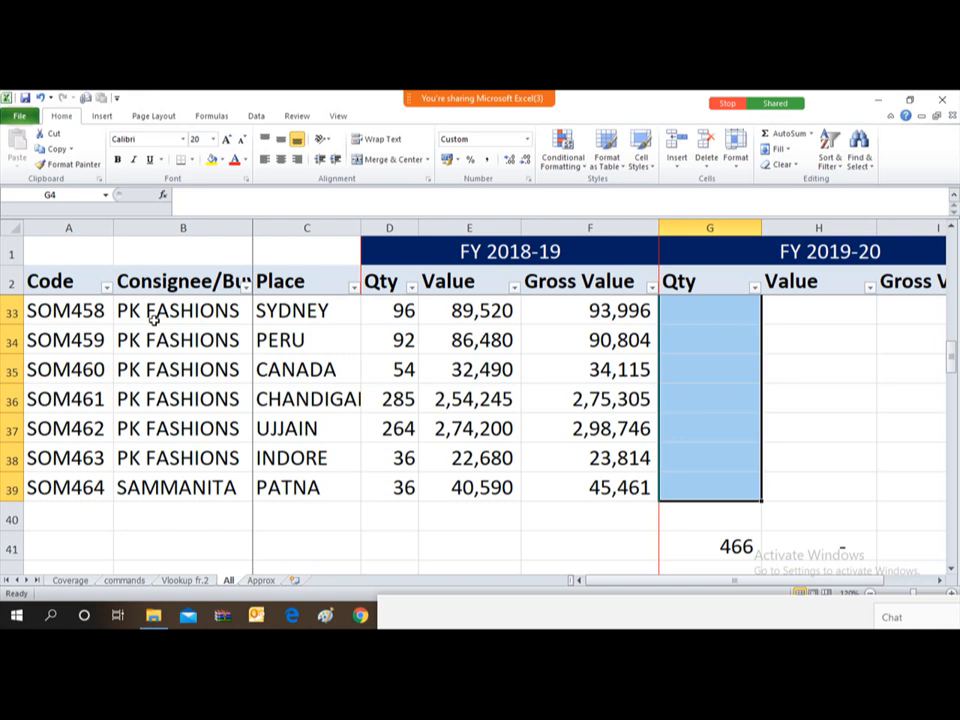
# - Look over the Code, Consignee and Place entries in row 4, and select the whole code list in A4:A39
pyautogui.press('Left')
pyautogui.press('Left')
pyautogui.press('Left')
pyautogui.press('Left')
pyautogui.press('Left')
pyautogui.press('Left')
pyautogui.press('Right')
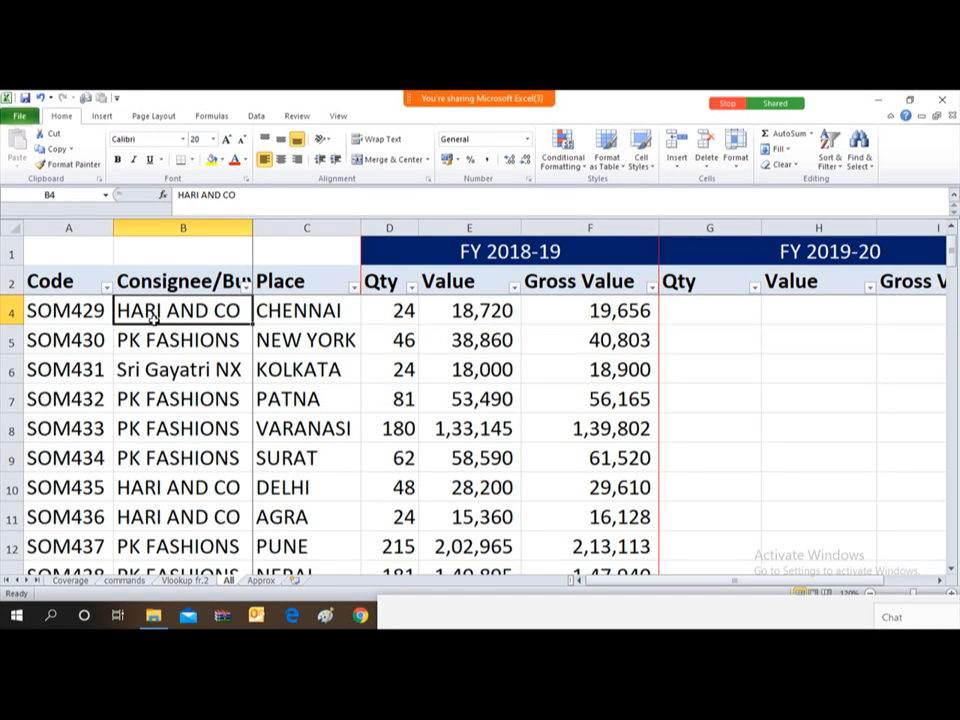
pyautogui.press('Left')
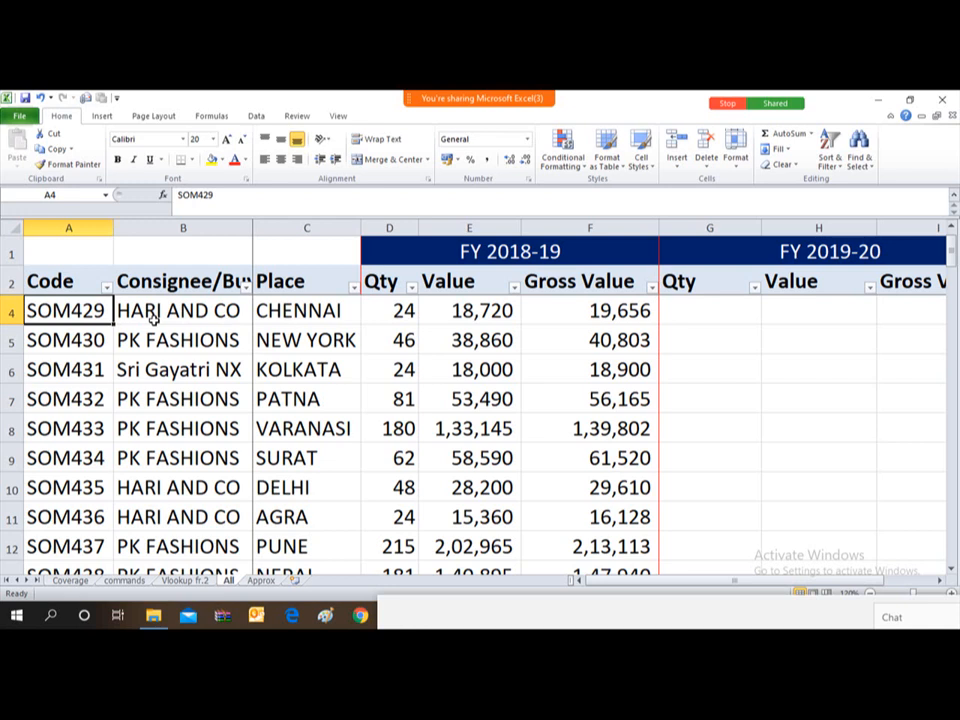
pyautogui.press('Right')
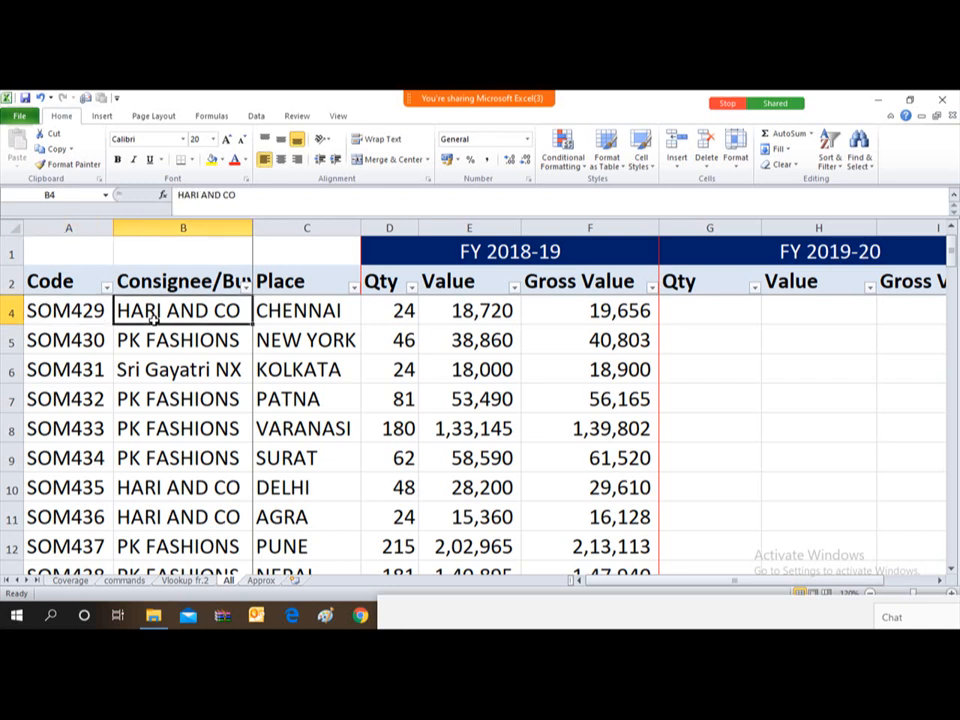
pyautogui.press('Right')
pyautogui.press('Home')
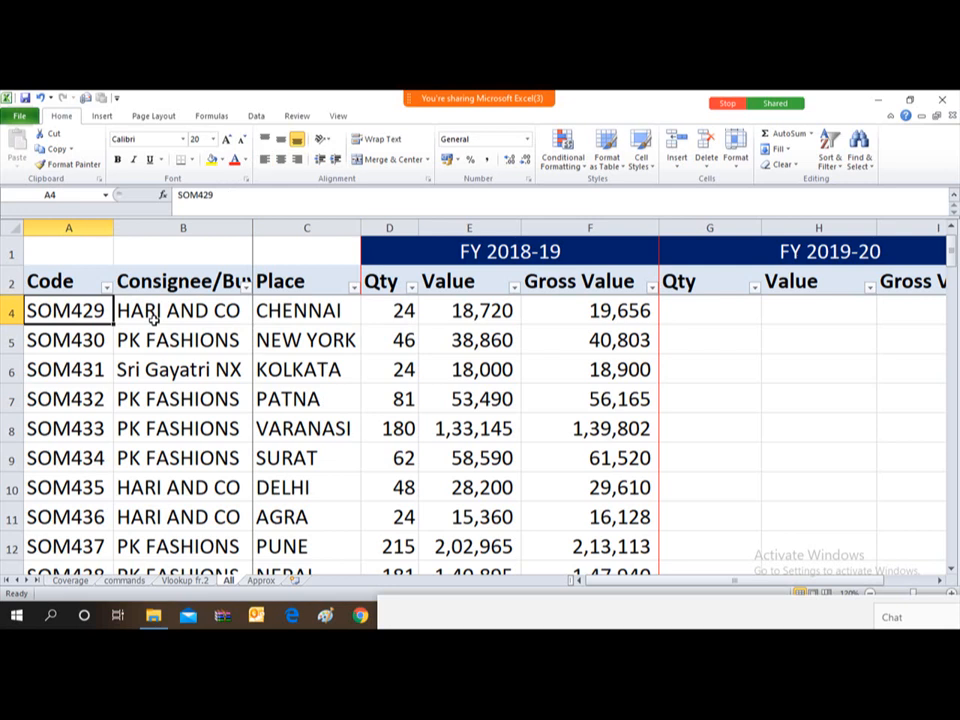
pyautogui.hotkey('ctrl', 'shift', 'Down')
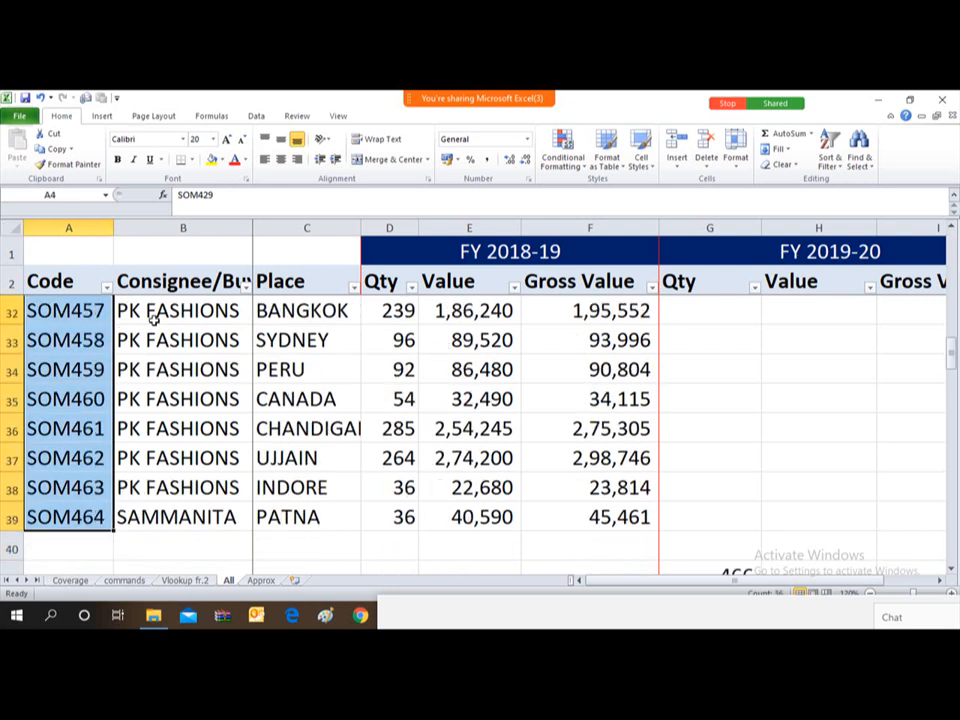
# - Clear all the codes from the Code column on the All sheet, A3:A39, leaving only the header
pyautogui.press('Delete')
pyautogui.hotkey('ctrl', 'Home')
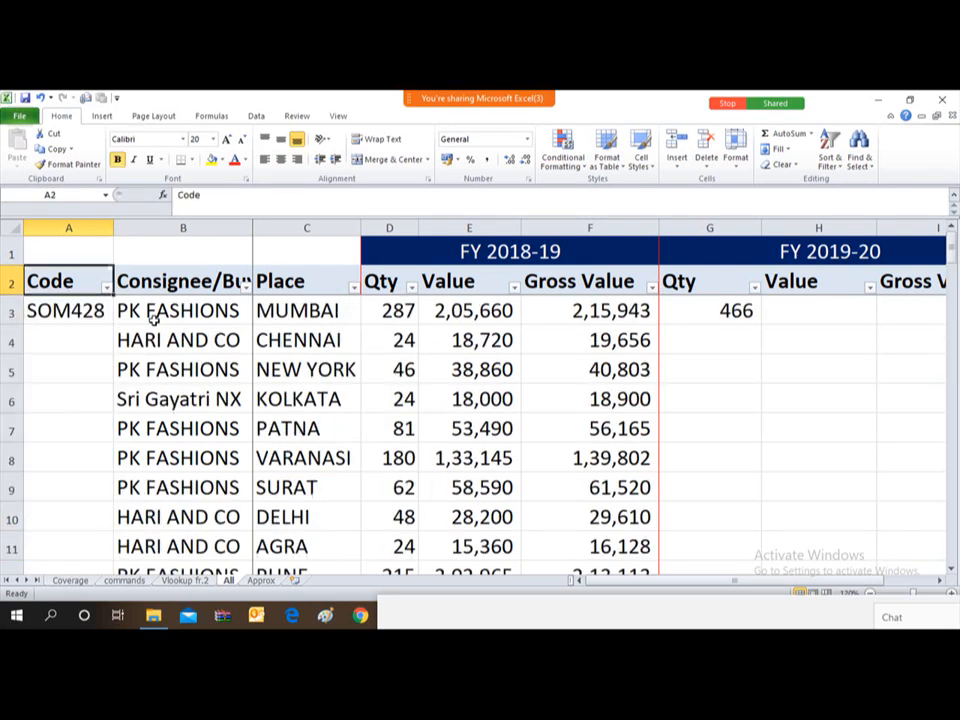
pyautogui.press('Delete')
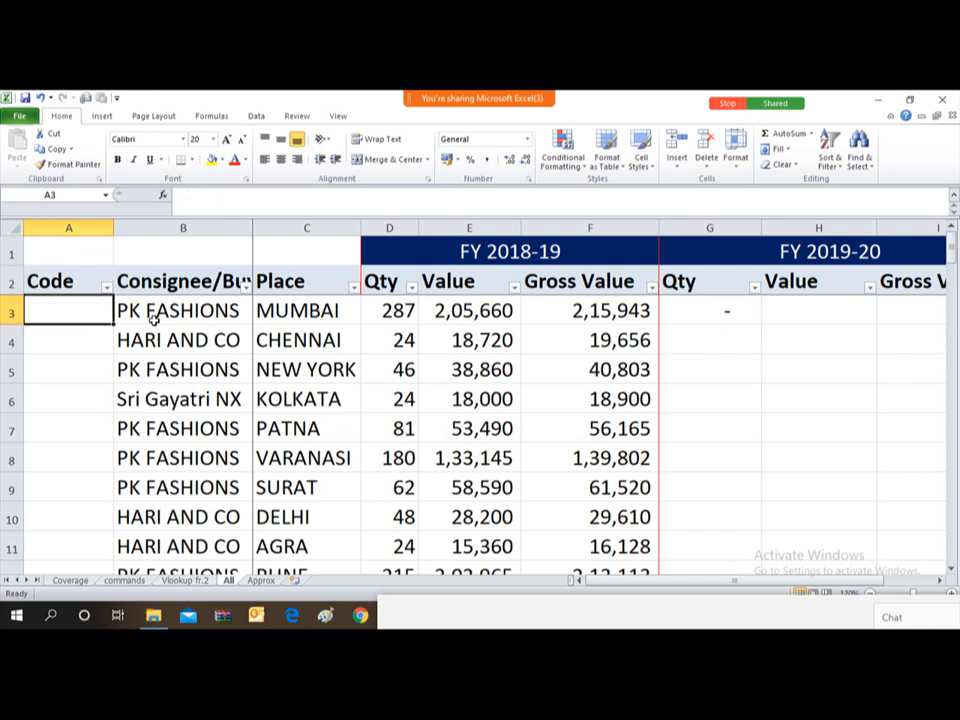
# - Examine the consignee and place entries in the first data rows, starting with PK FASHIONS and MUMBAI
pyautogui.press('Right')
pyautogui.press('Right')
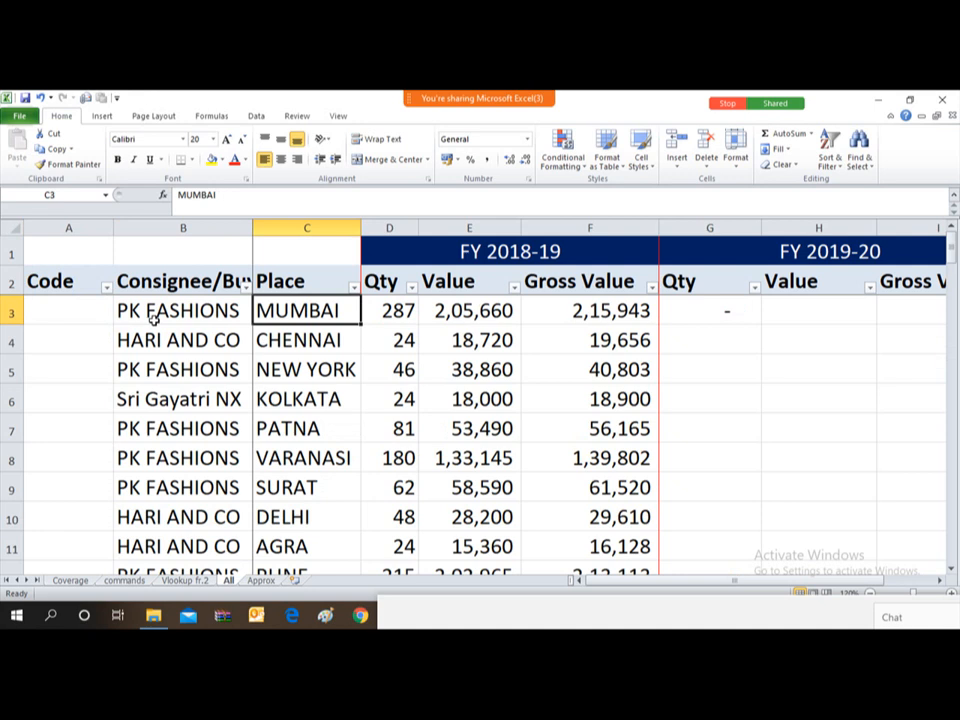
pyautogui.press('Left')
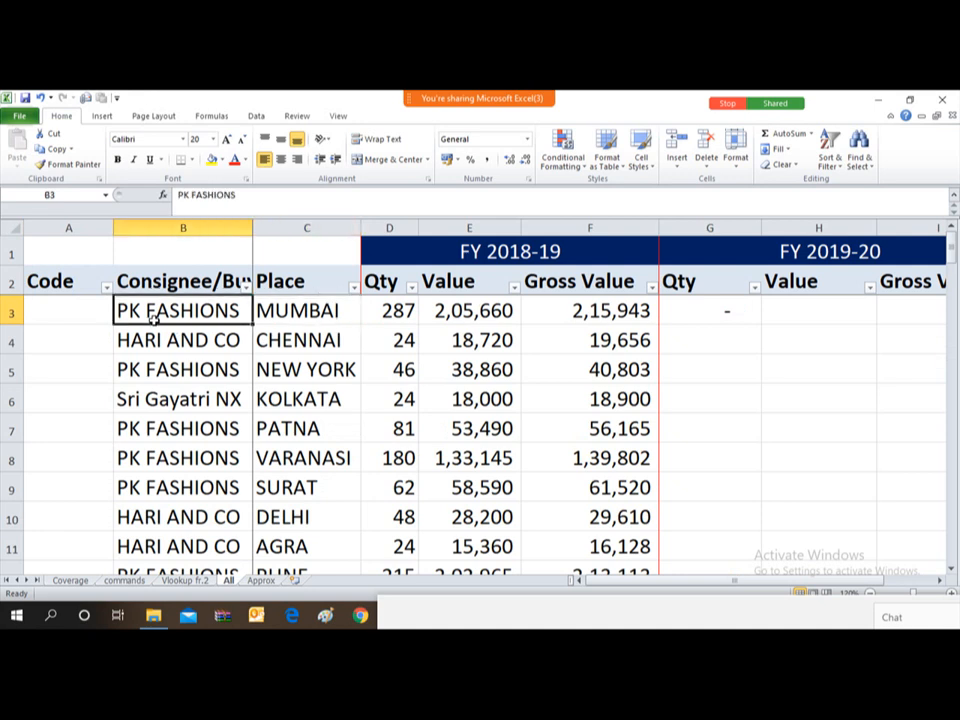
pyautogui.press('Right')
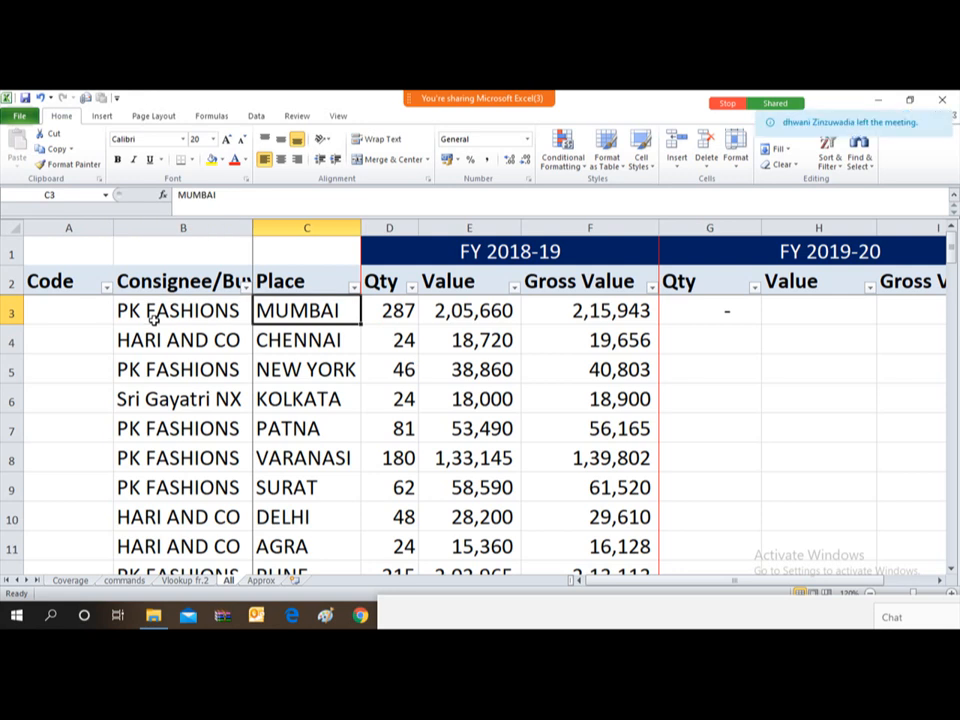
pyautogui.press('Down')
pyautogui.press('Down')
pyautogui.press('Up')
pyautogui.press('Up')
# - Filter the Place column to show only MUMBAI
pyautogui.press('Up')
pyautogui.press('Down')
pyautogui.press('Up')
pyautogui.hotkey('alt', 'Down')
pyautogui.press('Down')
pyautogui.press('Down')
pyautogui.press('Down')
pyautogui.press('Down')
pyautogui.press('Down')
pyautogui.press('Down')
pyautogui.press('Down')
pyautogui.press('Down')
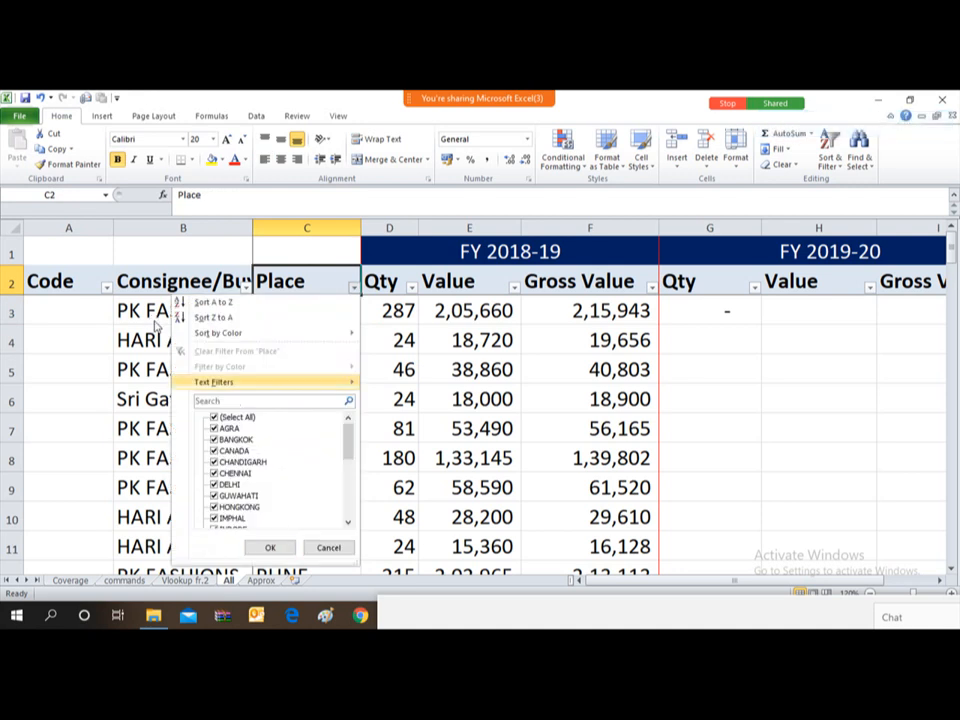
pyautogui.press('Up')
pyautogui.press('space')
pyautogui.press('m')
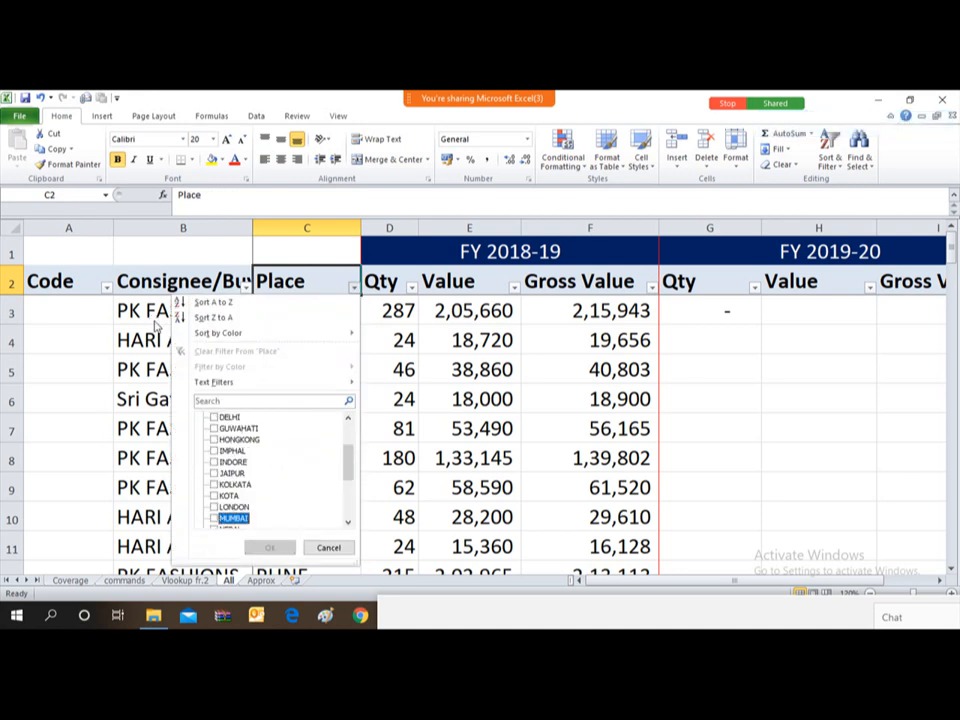
pyautogui.press('space')
pyautogui.press('Return')
# - Compare the consignee and place entries of the filtered MUMBAI rows
pyautogui.press('Down')
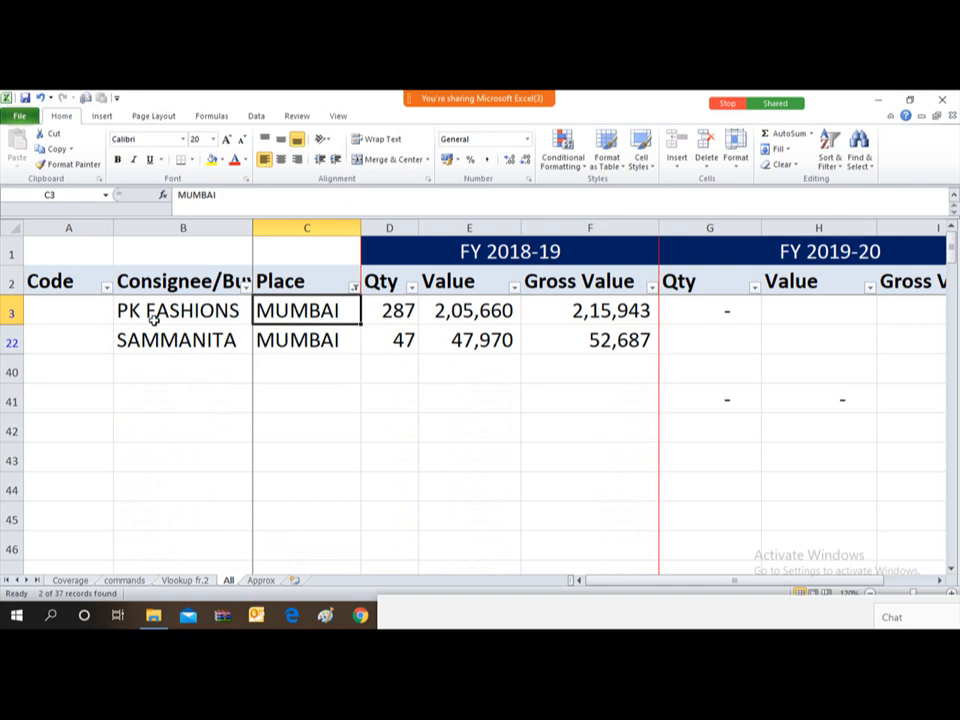
pyautogui.press('Down')
pyautogui.press('Up')
pyautogui.press('Left')
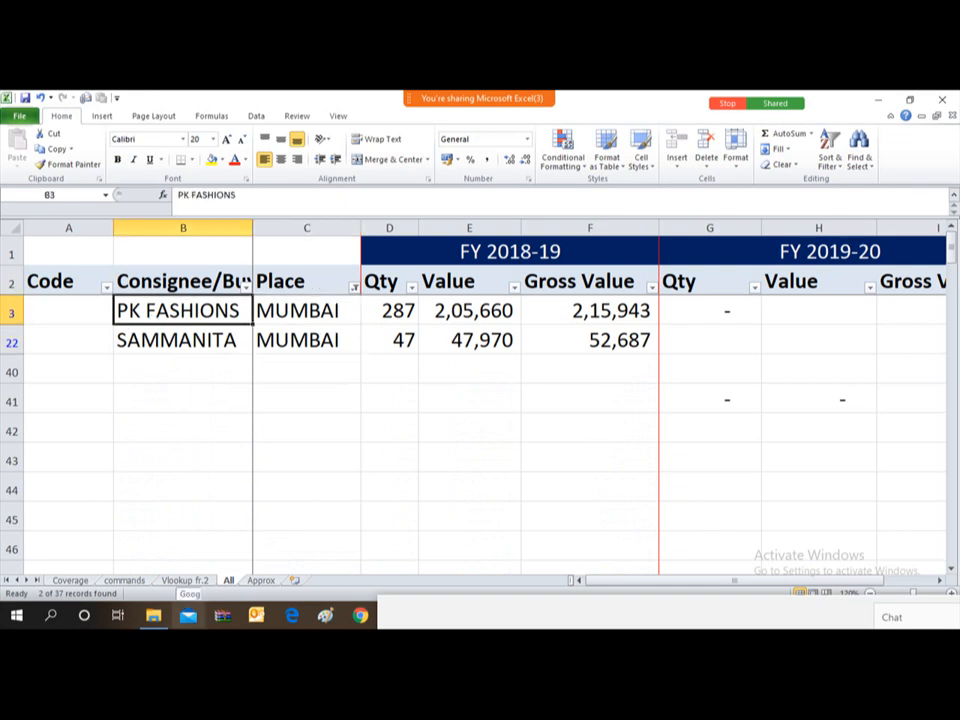
pyautogui.press('Right')
pyautogui.press('Left')
pyautogui.press('Down')
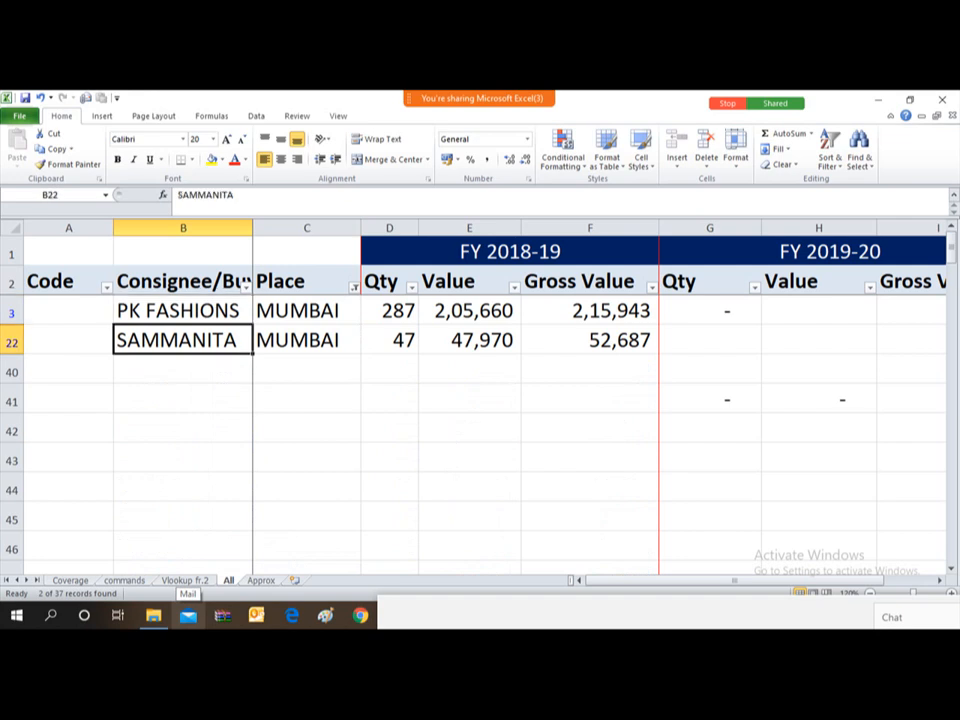
# - Remove the MUMBAI filter from the Place column by selecting all places again
pyautogui.press('Up')
pyautogui.press('Up')
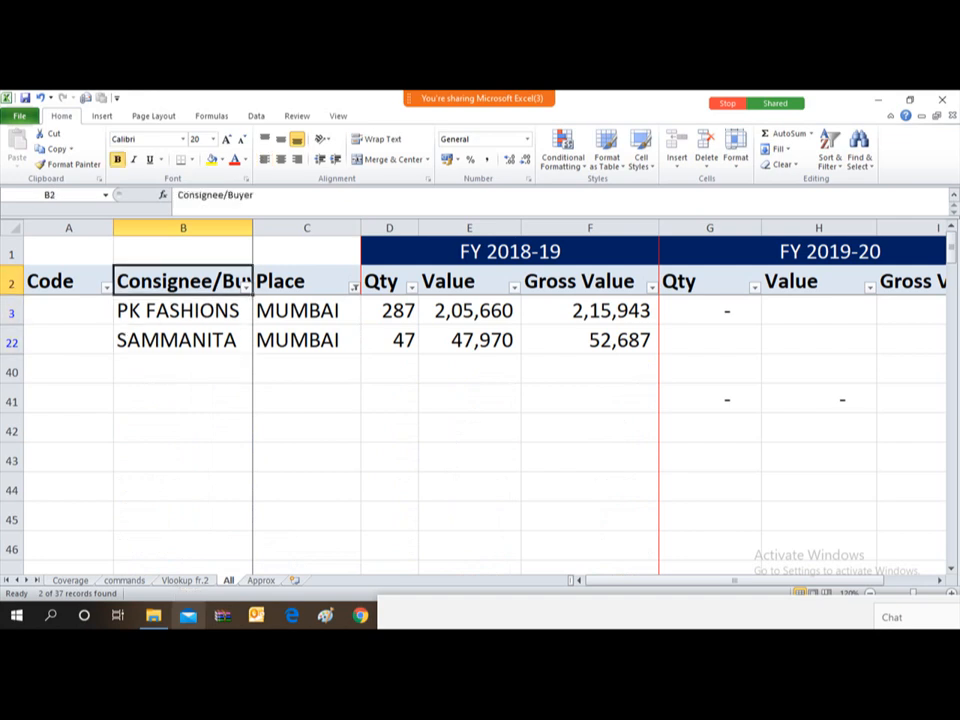
pyautogui.press('Right')
pyautogui.hotkey('alt', 'Down')
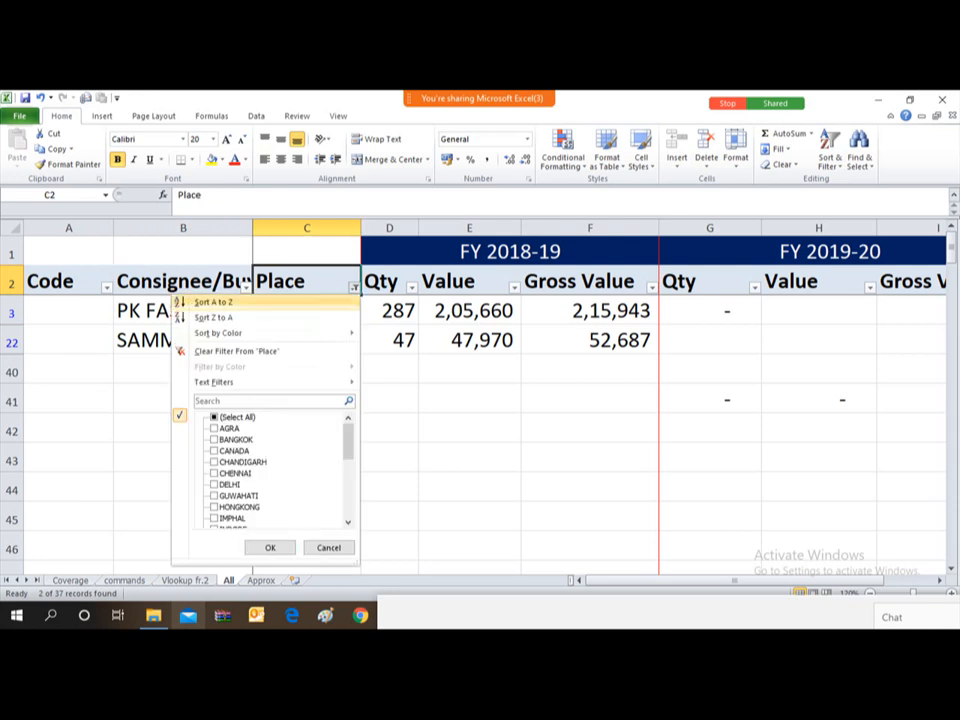
pyautogui.press('Up')
pyautogui.press('space')
pyautogui.press('Return')
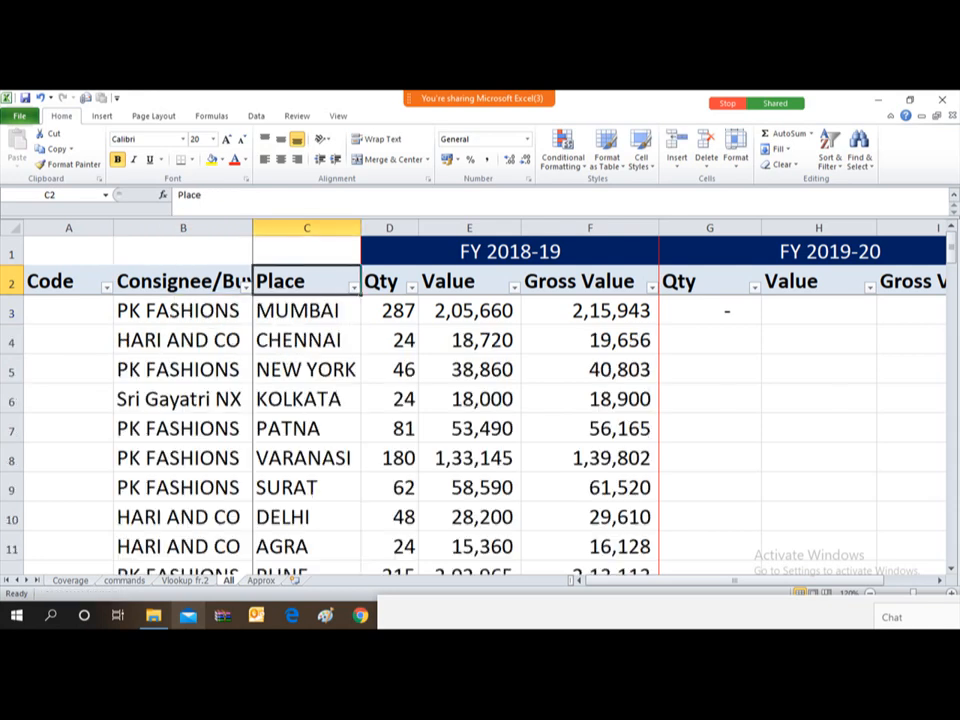
# - Filter the Consignee/Buyer column to show only PK FASHIONS
pyautogui.press('Down')
pyautogui.press('Left')
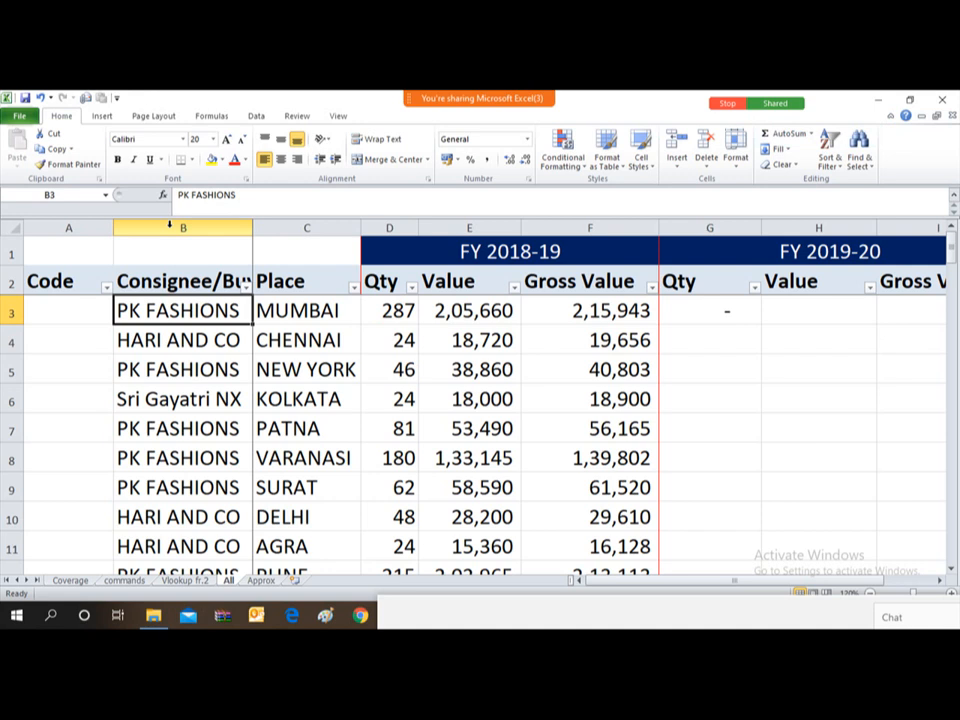
pyautogui.click(169, 224)
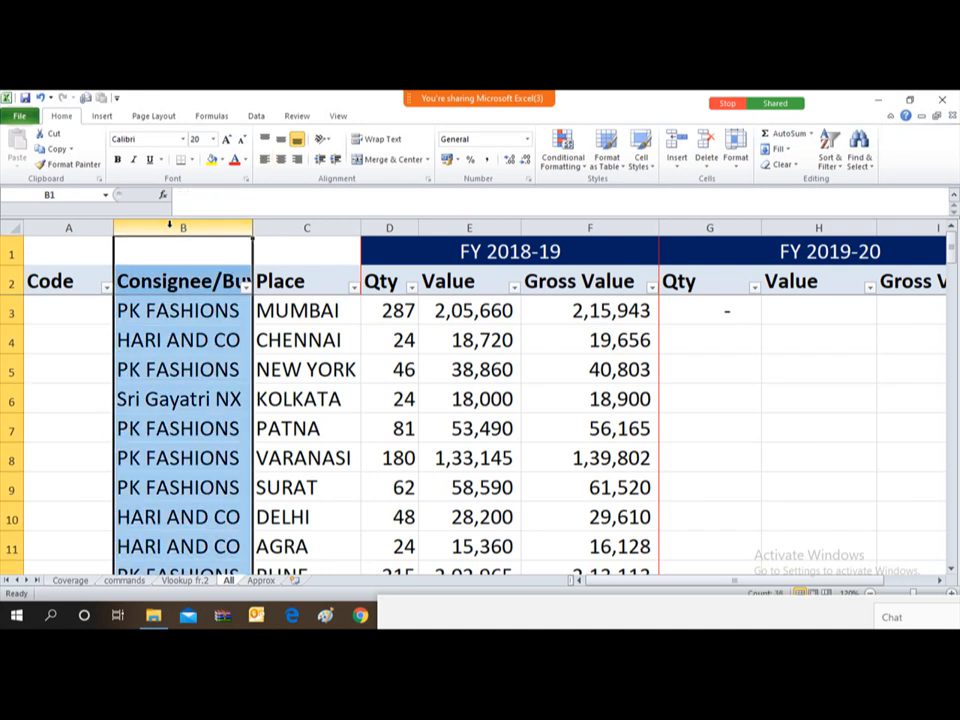
pyautogui.press('Down')
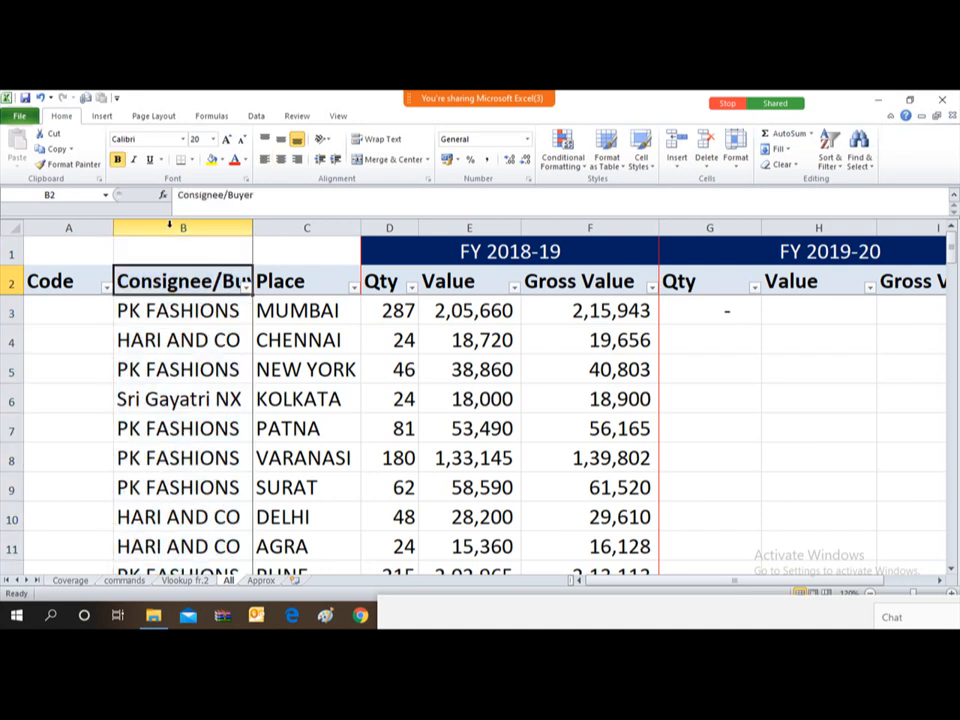
pyautogui.hotkey('alt', 'Down')
pyautogui.press('Down')
pyautogui.press('Down')
pyautogui.press('Down')
pyautogui.press('Down')
pyautogui.press('Down')
pyautogui.press('Down')
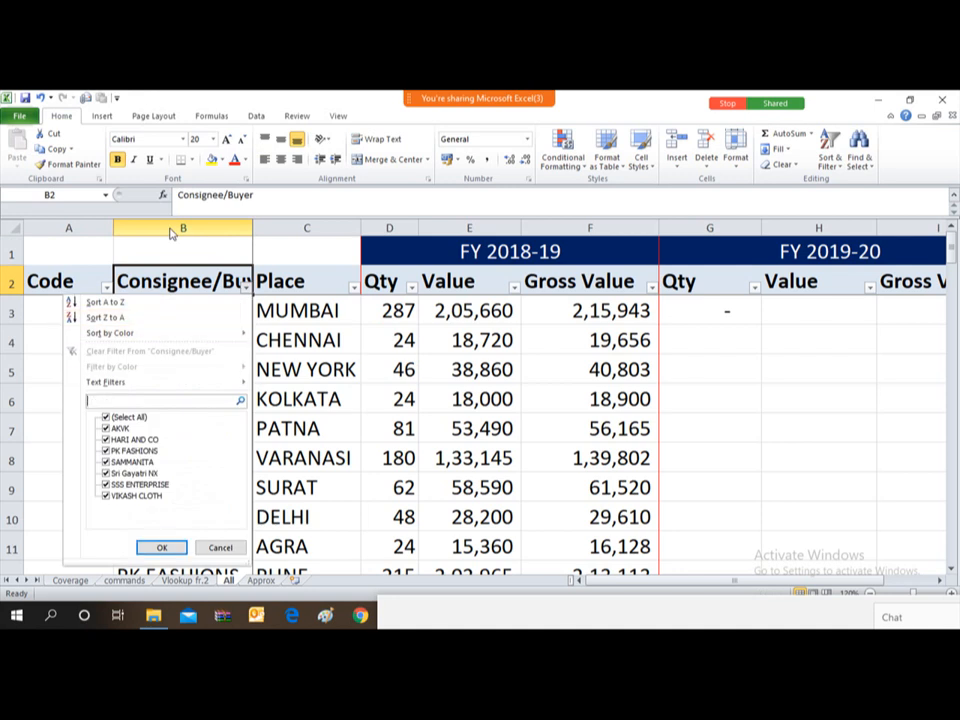
pyautogui.press('space')
pyautogui.press('Down')
pyautogui.press('Down')
pyautogui.press('Down')
pyautogui.press('Down')
pyautogui.press('Up')
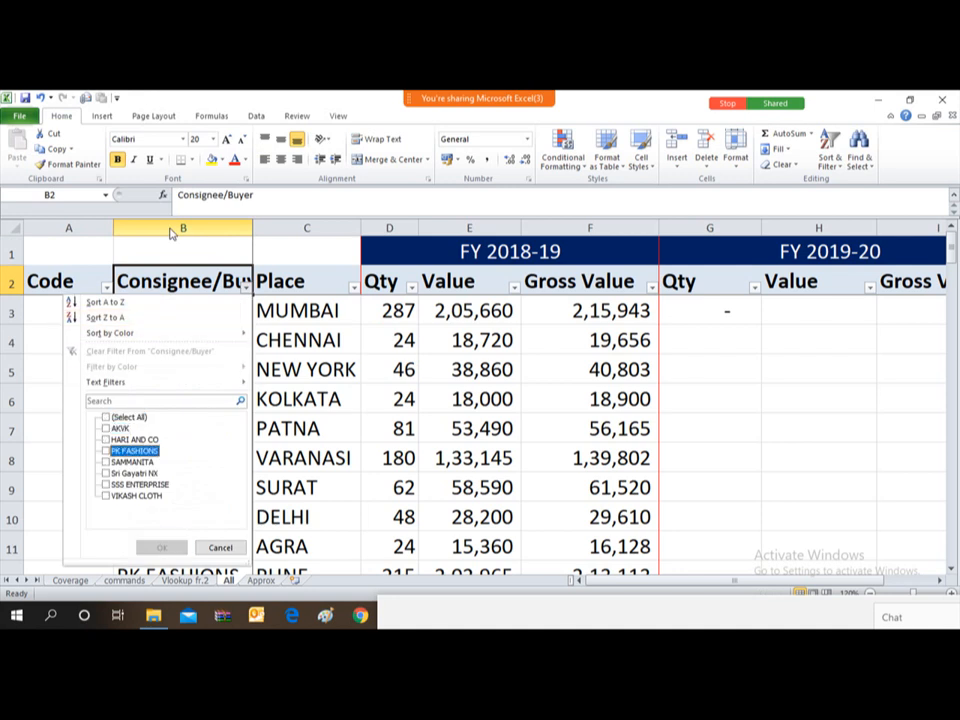
pyautogui.press('space')
pyautogui.press('Return')
# - Look over the places listed for PK FASHIONS in the filtered rows, from MUMBAI to SURAT
pyautogui.press('Down')
pyautogui.press('Down')
pyautogui.press('Up')
pyautogui.press('Up')
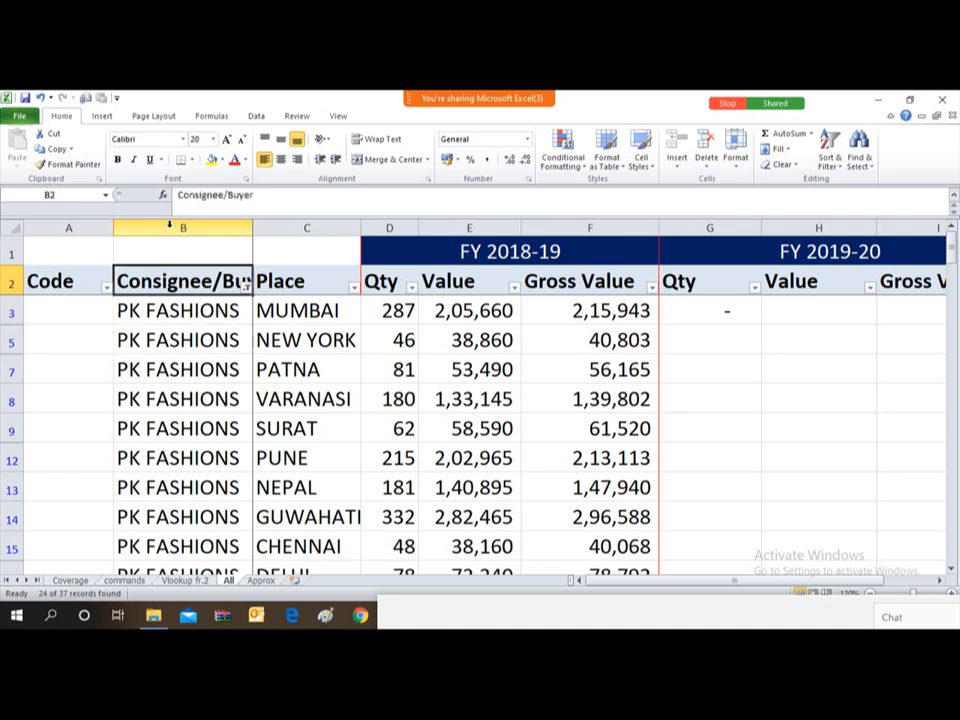
pyautogui.press('Right')
pyautogui.press('Down')
pyautogui.press('Down')
pyautogui.press('Down')
pyautogui.press('Down')
pyautogui.press('Down')
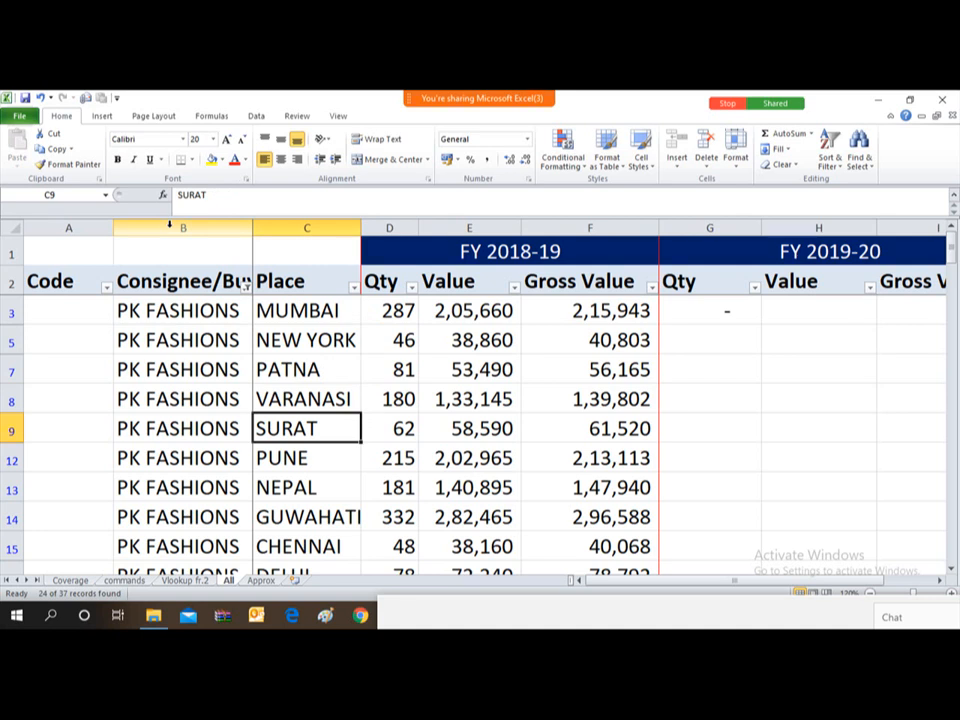
pyautogui.hotkey('ctrl', 'Up')
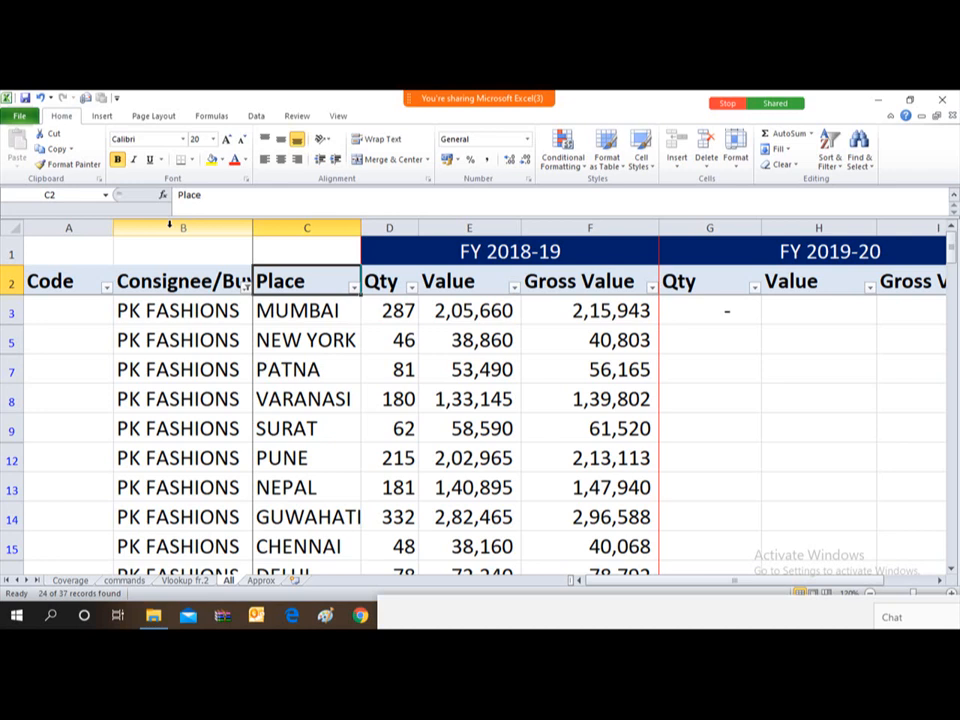
# - Clear the filter on the Consignee/Buyer column so that all records are listed
pyautogui.press('Left')
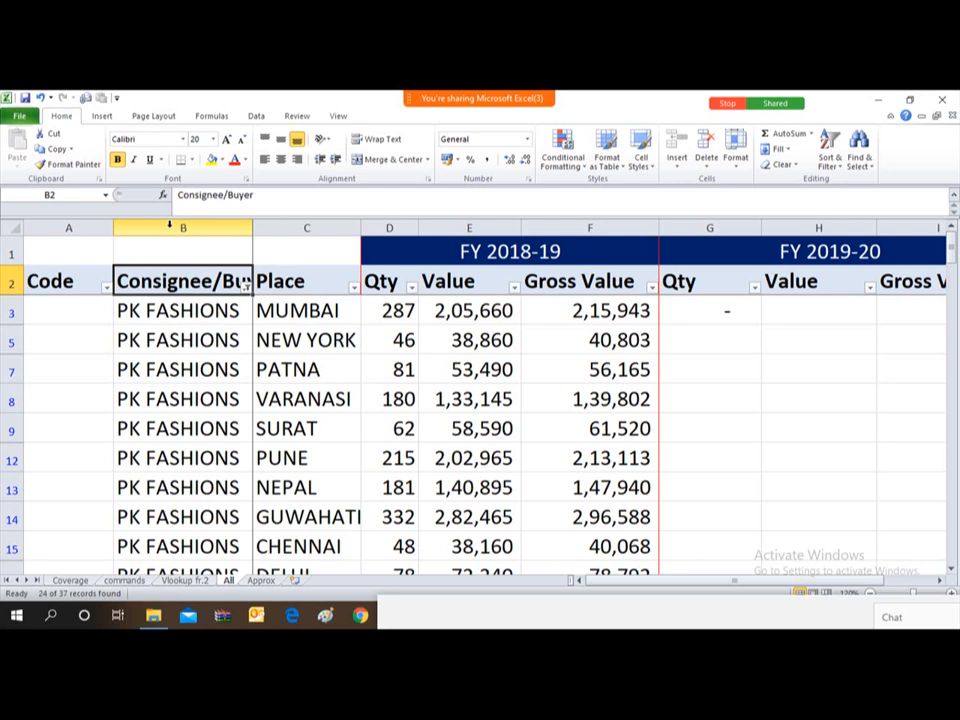
pyautogui.hotkey('alt', 'a')
pyautogui.press('c')
# - Insert a blank column before Consignee/Buyer and widen it to hold longer text
pyautogui.click(170, 224)
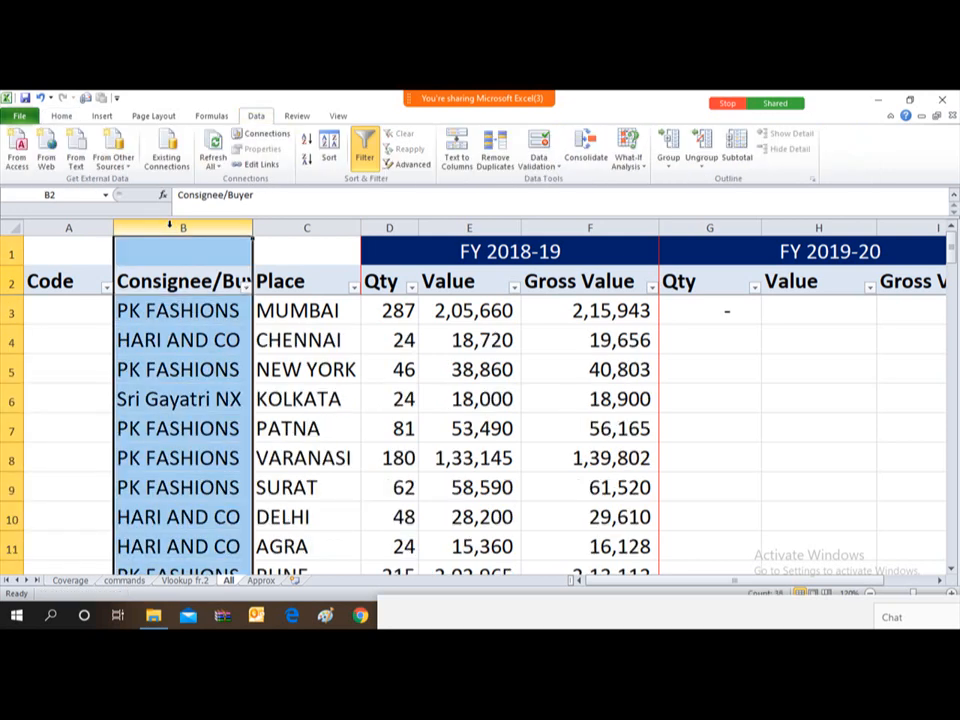
pyautogui.hotkey('ctrl', 'shift', '+')
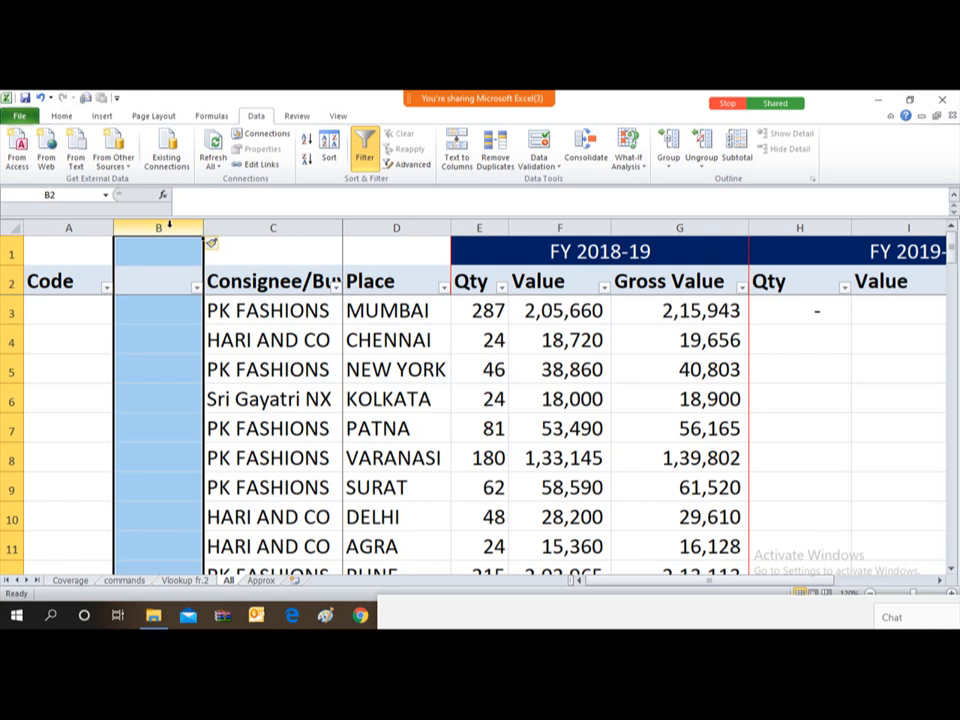
pyautogui.press('Down')
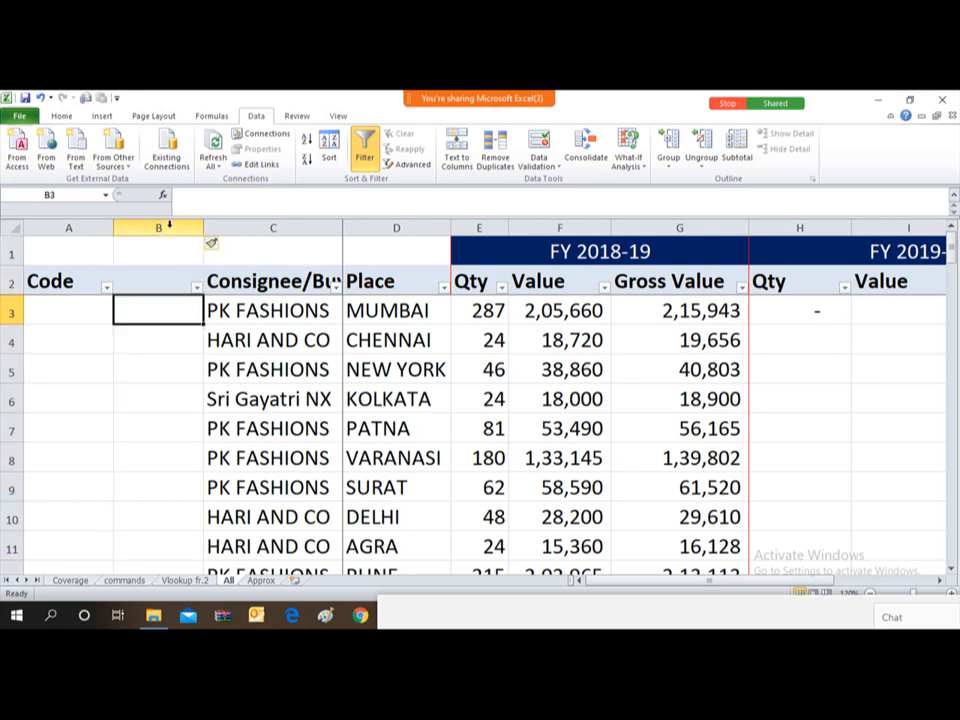
pyautogui.moveTo(203, 227); pyautogui.dragTo(271, 238)
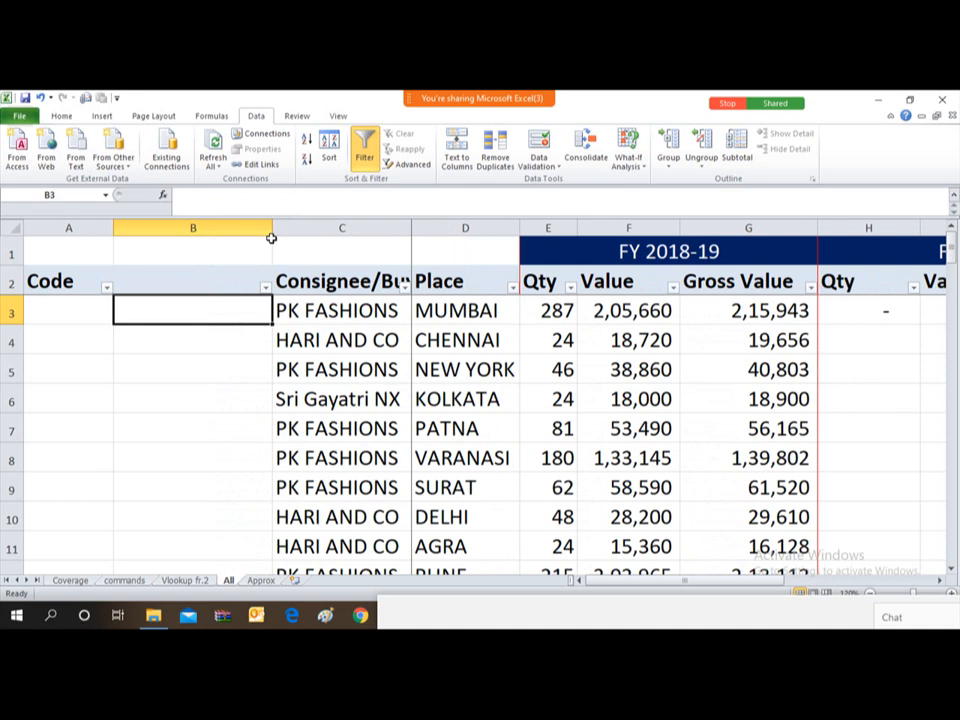
# - Enter the formula =C3&D3 in B3 to join the buyer and place, and widen column B to fit the text
pyautogui.write('=')
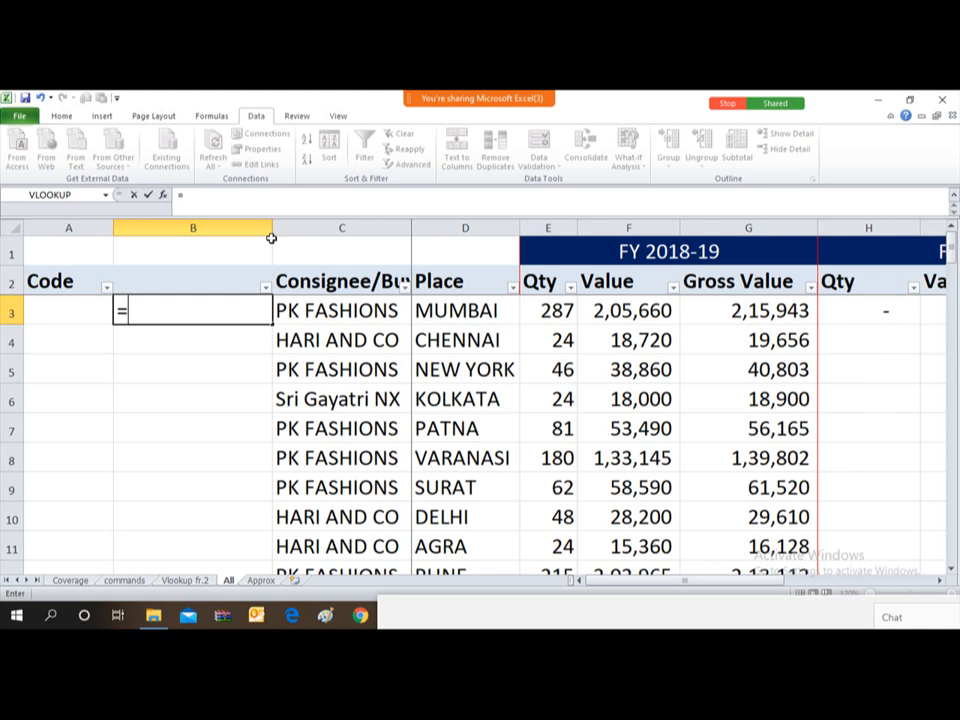
pyautogui.click(337, 306)
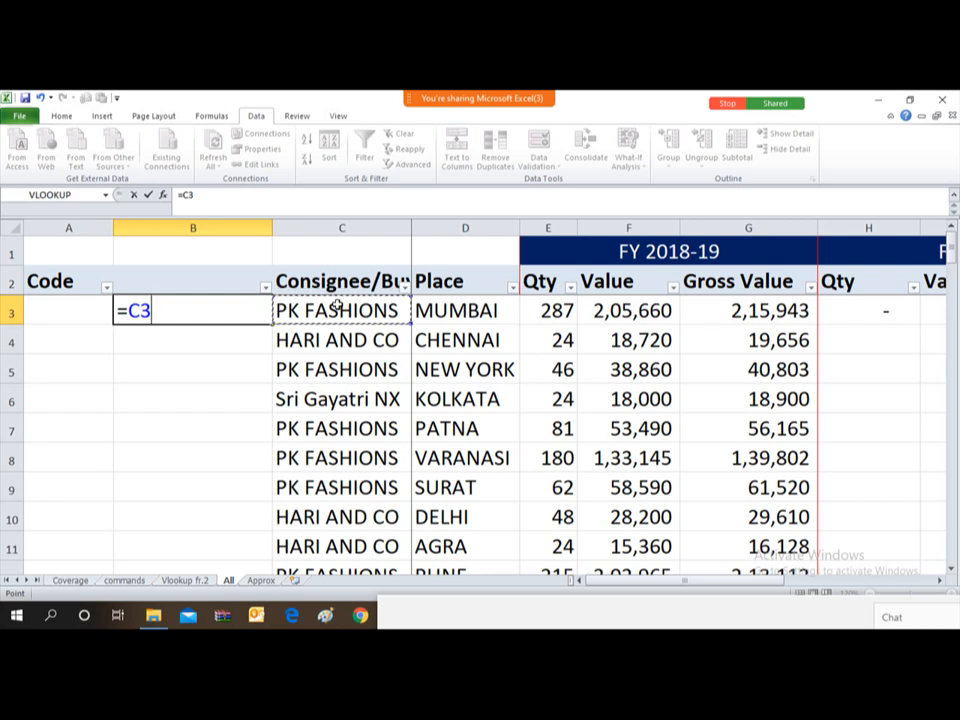
pyautogui.write('&')
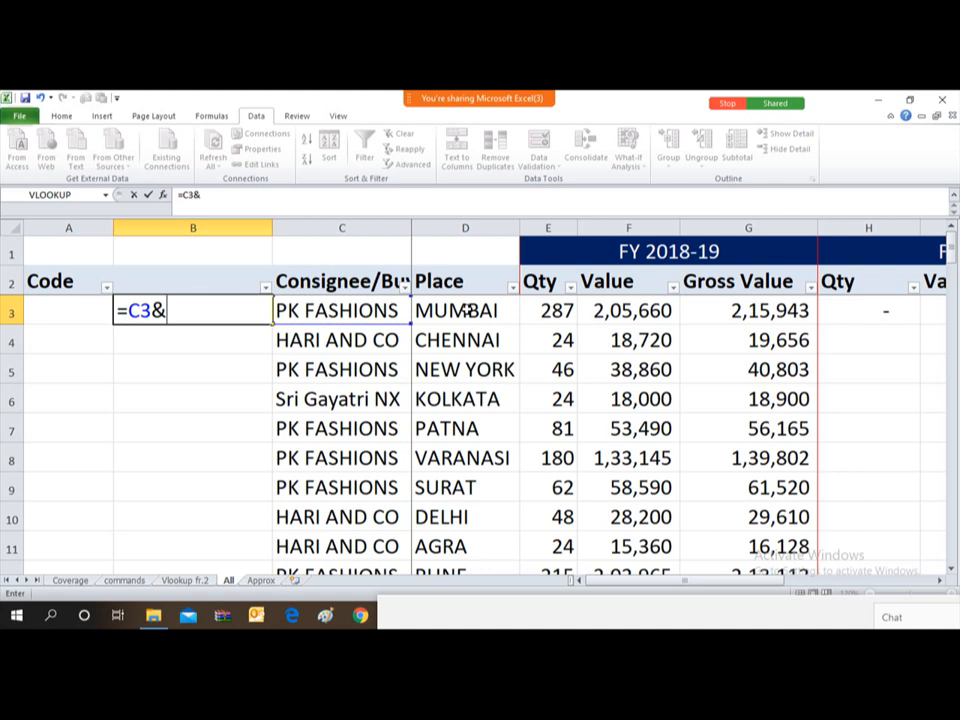
pyautogui.click(465, 310)
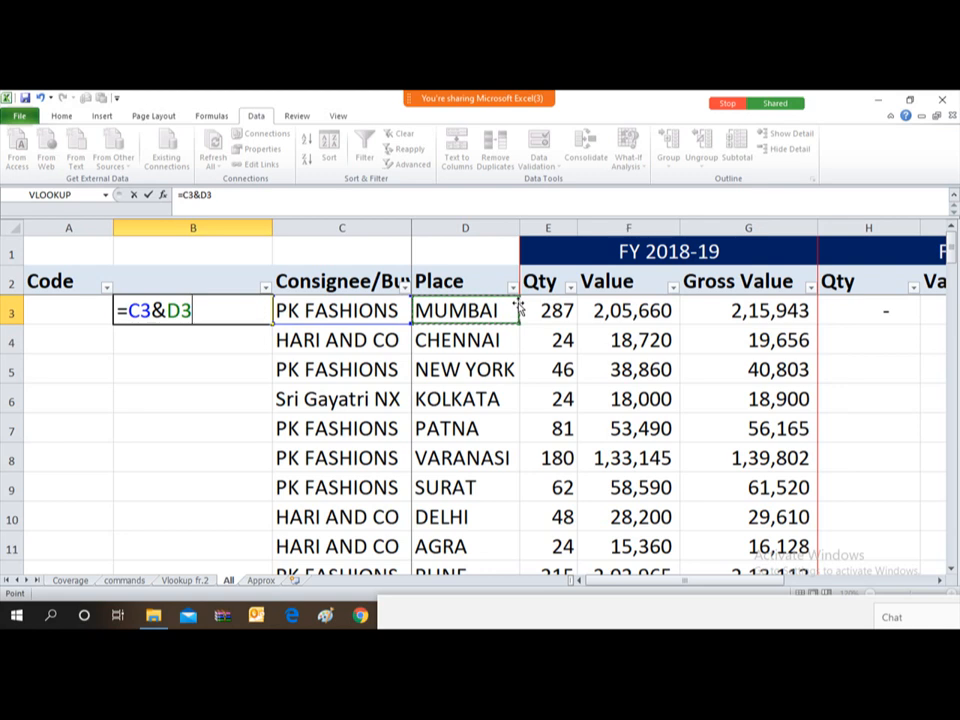
pyautogui.press('Return')
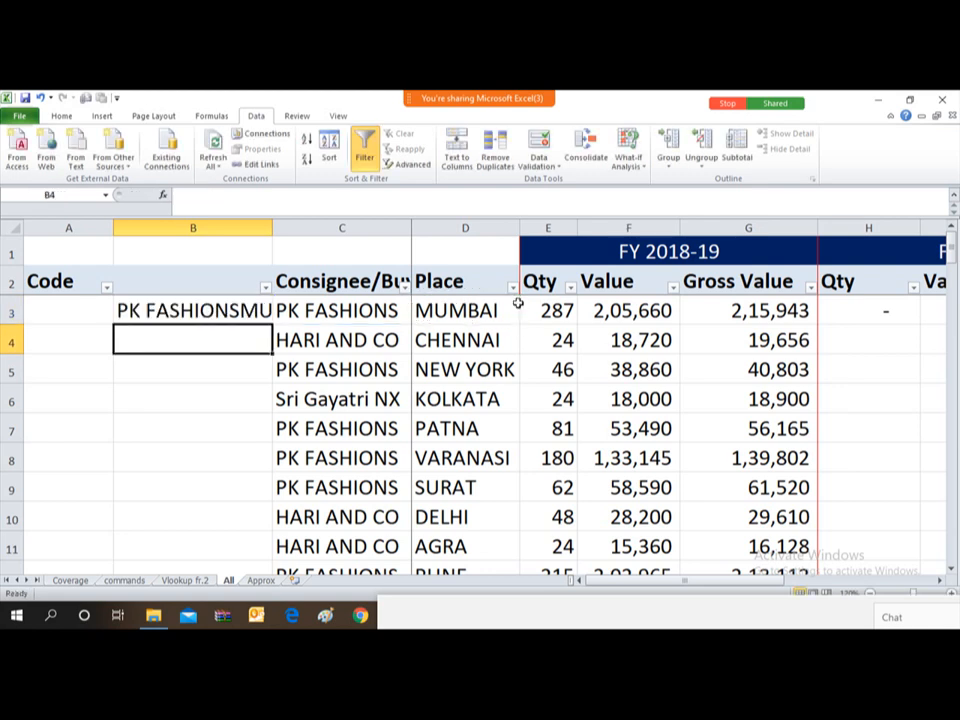
pyautogui.moveTo(274, 228); pyautogui.dragTo(336, 228)
# - Copy the joining formula from B3 down column B to the last record in row 39
pyautogui.click(228, 312)
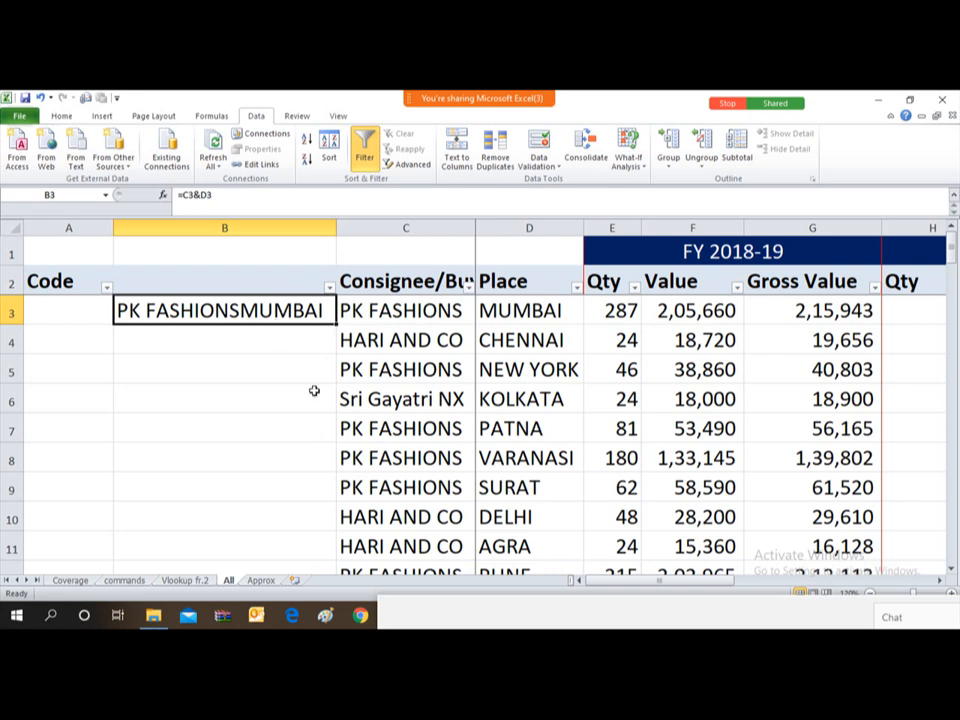
pyautogui.hotkey('ctrl', 'c')
pyautogui.press('Right')
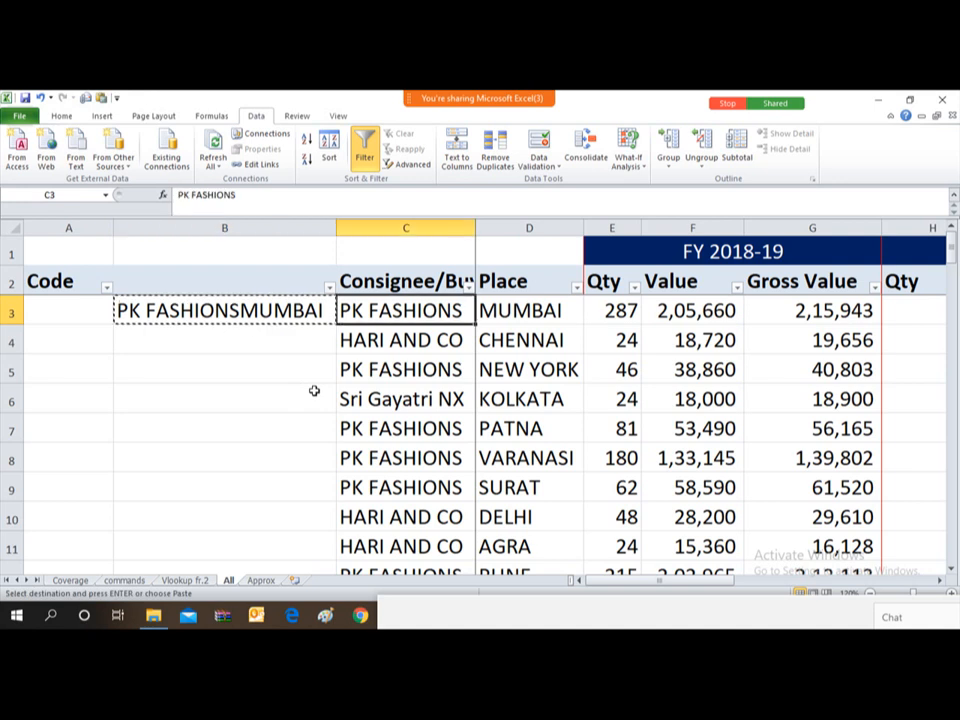
pyautogui.hotkey('ctrl', 'Down')
pyautogui.press('Down')
pyautogui.press('Left')
pyautogui.press('Up')
pyautogui.hotkey('ctrl', 'shift', 'Up')
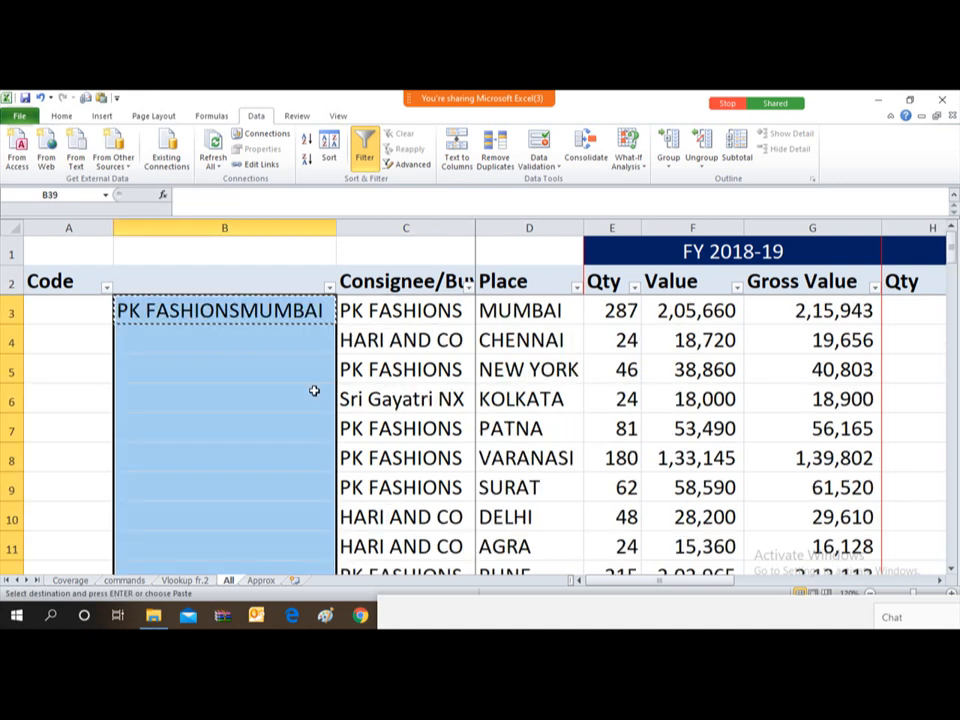
pyautogui.hotkey('ctrl', 'v')
pyautogui.press('Escape')
pyautogui.press('Down')
pyautogui.press('Down')
pyautogui.press('Down')
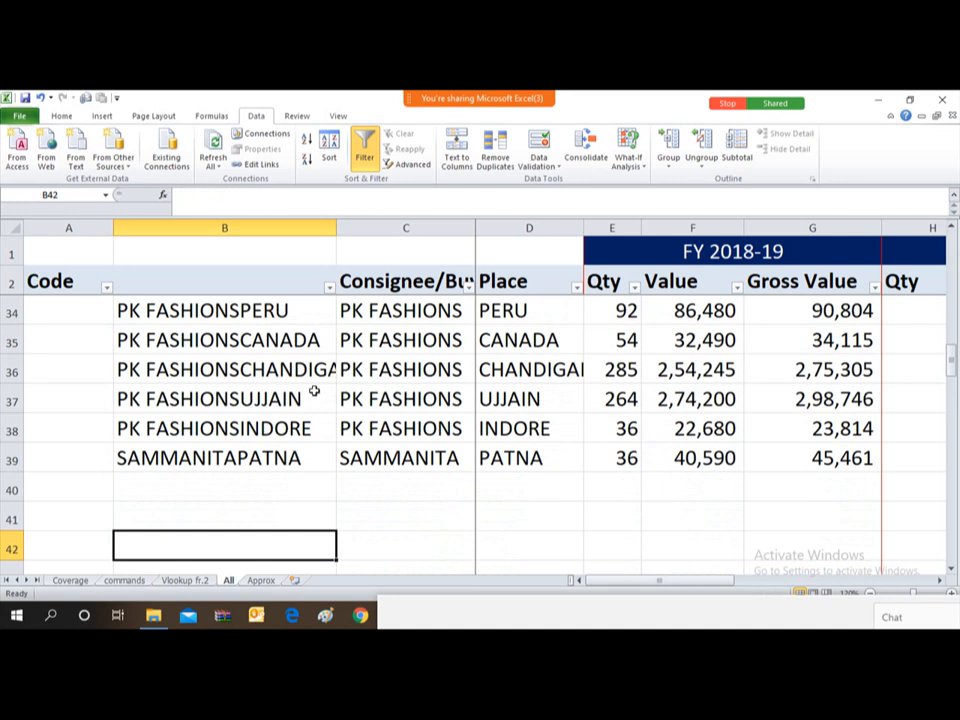
# - Enter the heading xxx in B2 for the column of joined values
pyautogui.hotkey('ctrl', 'Up')
pyautogui.hotkey('ctrl', 'Up')
pyautogui.press('Up')
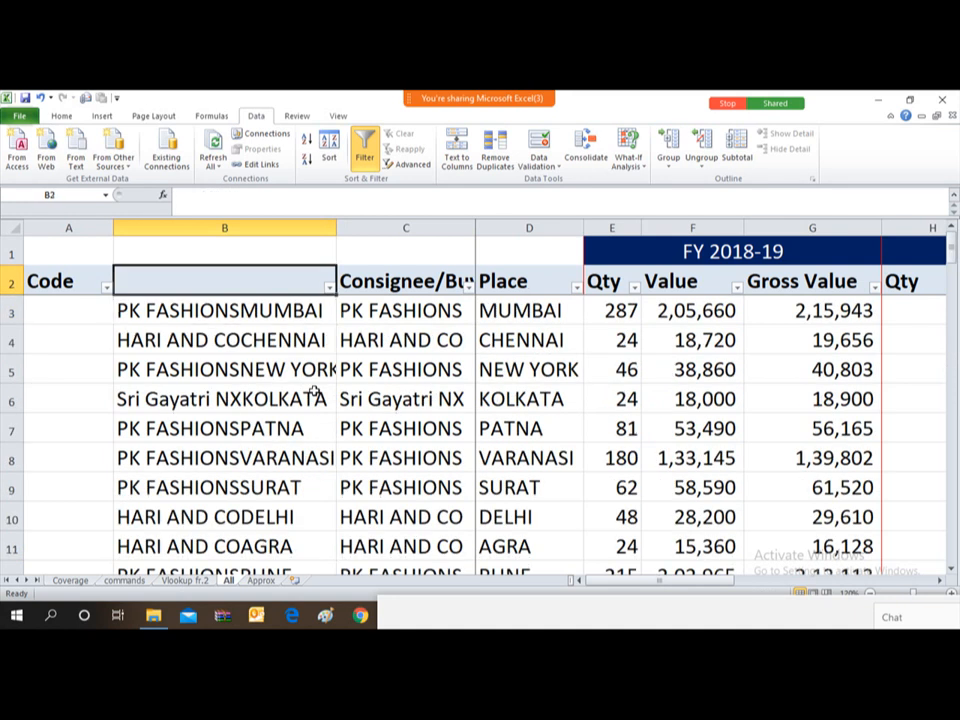
pyautogui.write('xxx')
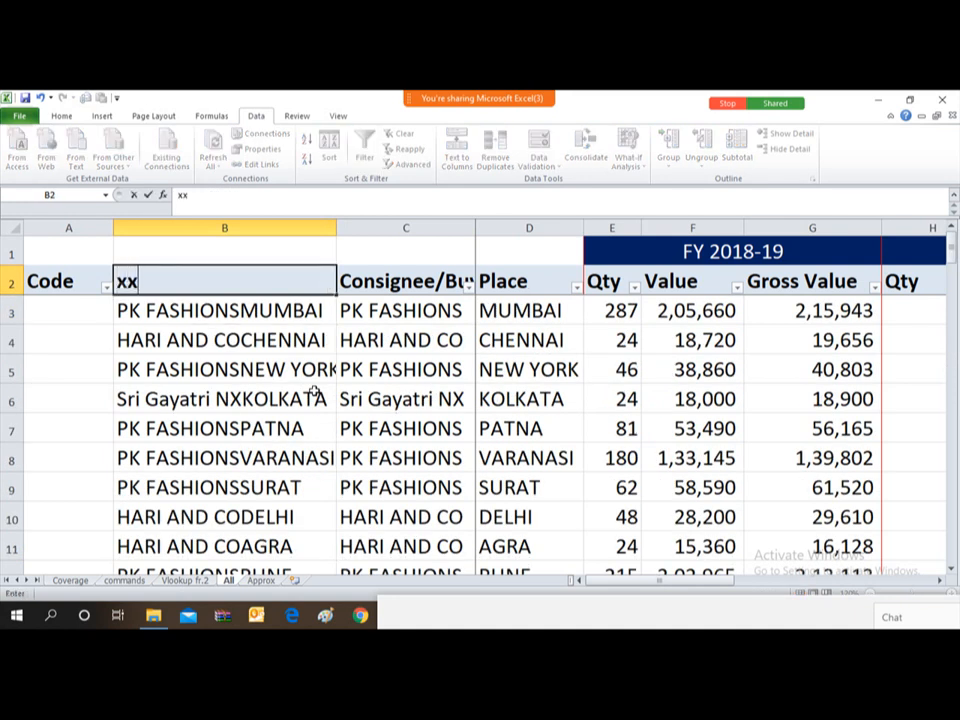
pyautogui.press('Return')
pyautogui.press('Up')
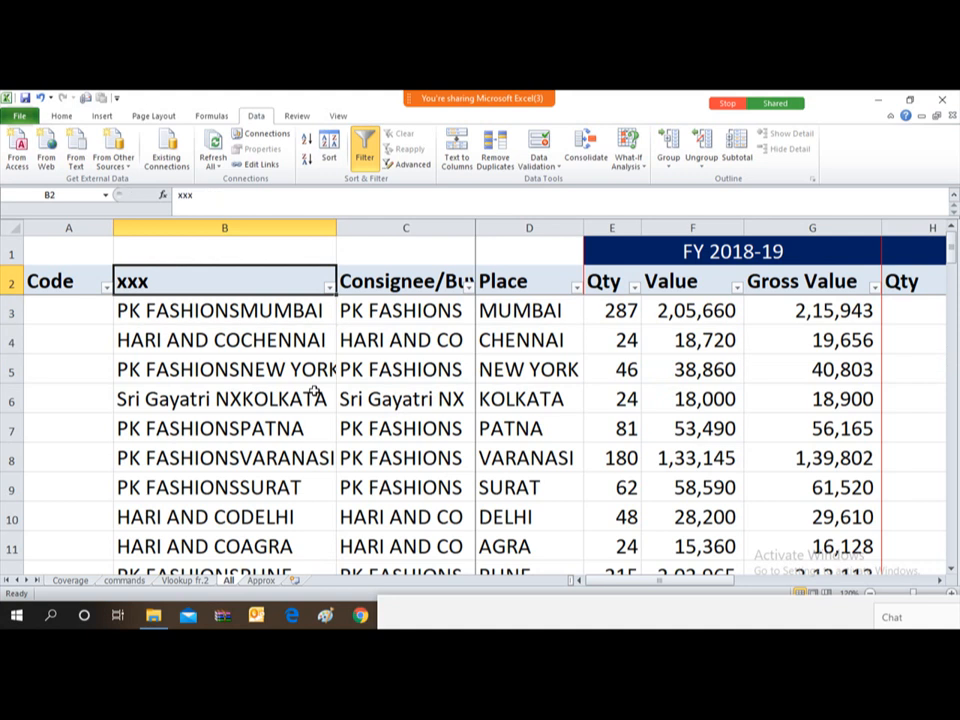
# - Look through the joined values in column B against the Consignee/Buyer and Place entries, and return to the heading
pyautogui.press('Down')
pyautogui.press('Down')
pyautogui.press('Down')
pyautogui.press('Down')
pyautogui.press('Down')
pyautogui.press('Down')
pyautogui.press('Down')
pyautogui.press('Down')
pyautogui.press('Down')
pyautogui.press('Down')
pyautogui.press('Down')
pyautogui.press('Down')
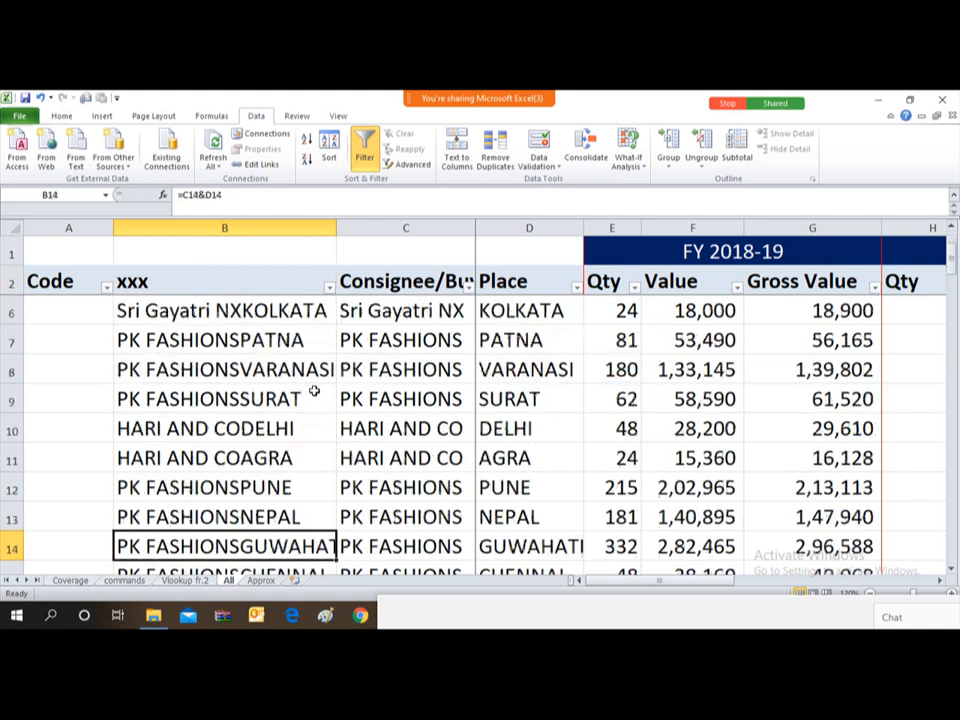
pyautogui.press('Up')
pyautogui.press('Right')
pyautogui.press('Right')
pyautogui.press('Left')
pyautogui.press('Left')
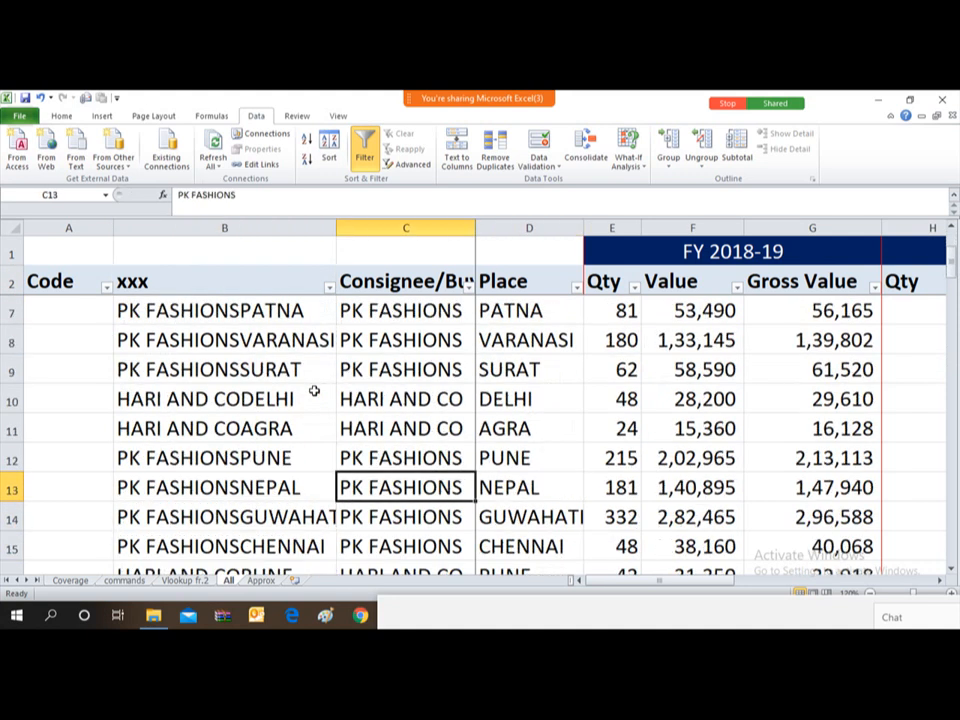
pyautogui.press('Down')
pyautogui.press('Down')
pyautogui.press('Down')
pyautogui.press('Down')
pyautogui.press('Down')
pyautogui.press('Down')
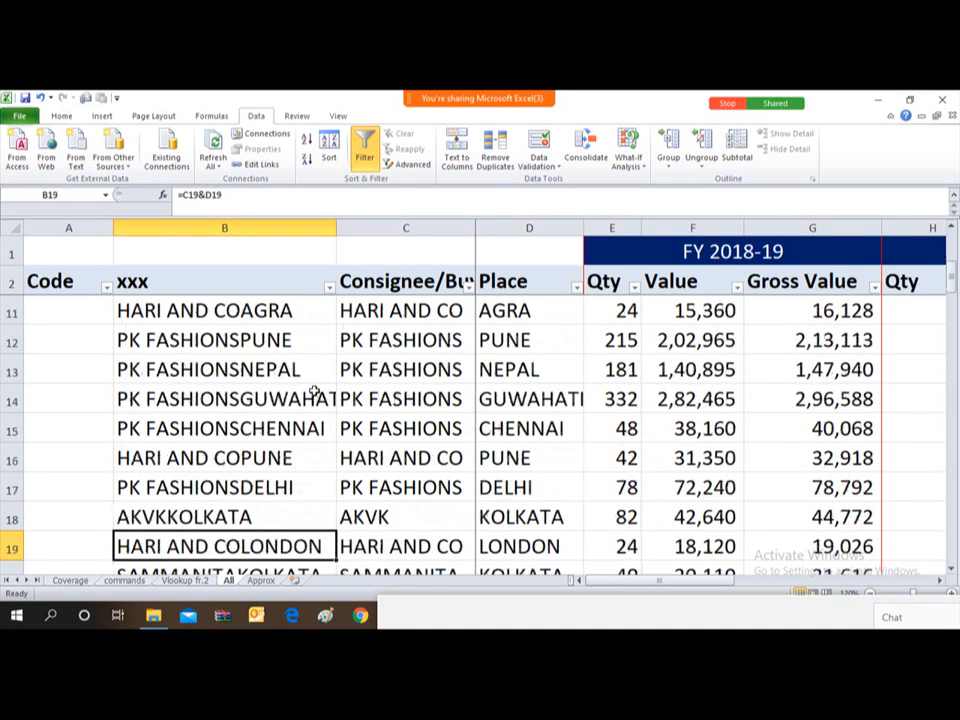
pyautogui.press('Down')
pyautogui.press('Down')
pyautogui.press('Down')
pyautogui.press('Down')
pyautogui.press('Down')
pyautogui.press('Down')
pyautogui.press('Down')
pyautogui.press('Down')
pyautogui.press('Down')
pyautogui.press('Down')
pyautogui.press('Down')
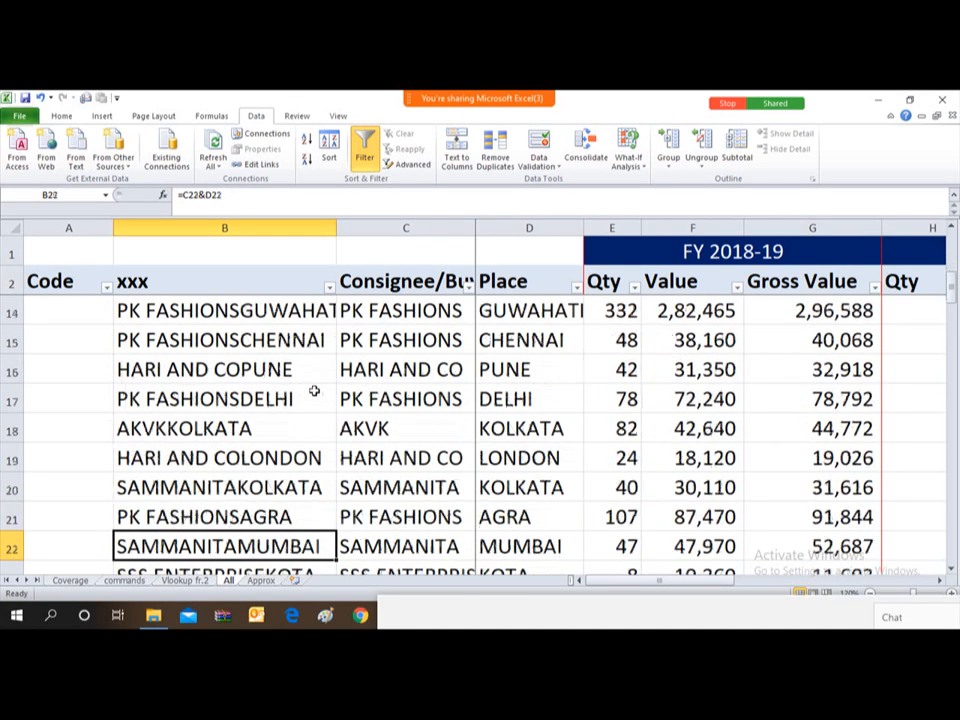
pyautogui.press('Down')
pyautogui.press('Down')
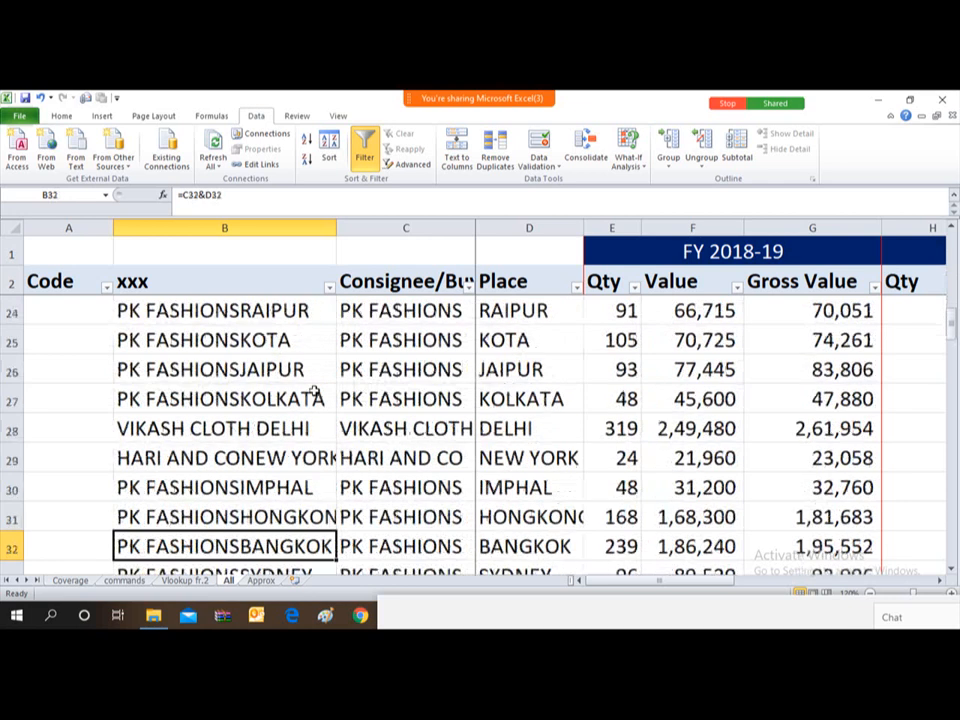
pyautogui.press('Up')
pyautogui.press('Up')
pyautogui.hotkey('ctrl', 'Up')
pyautogui.scroll(7, 314, 392)
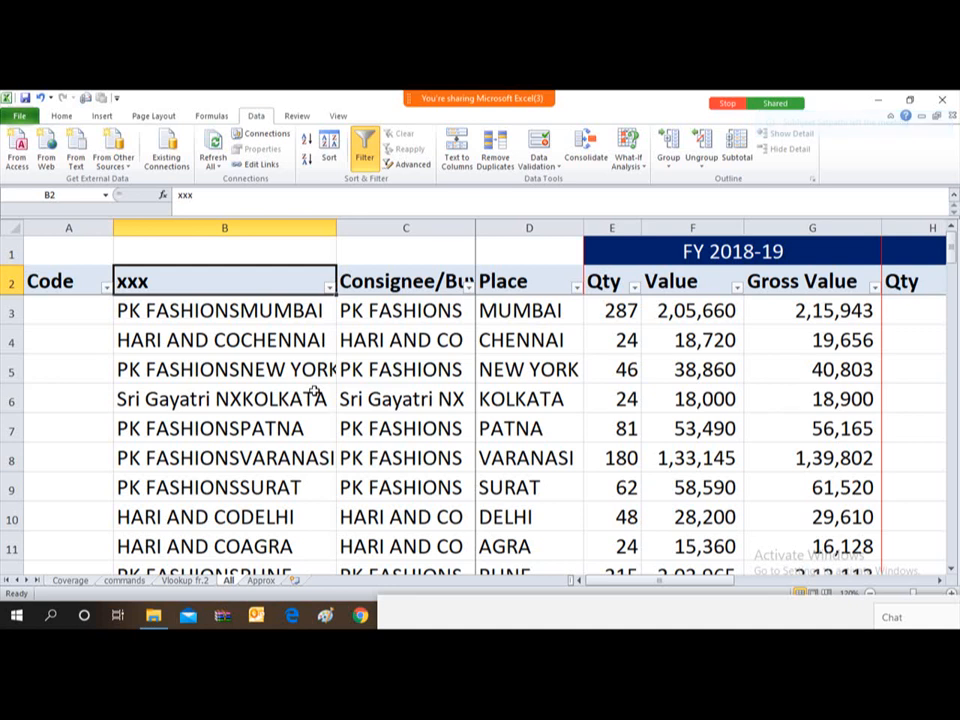
# - Apply a Duplicate Values conditional format to column B with Light Red Fill with Dark Red Text
pyautogui.hotkey('ctrl', 'space')
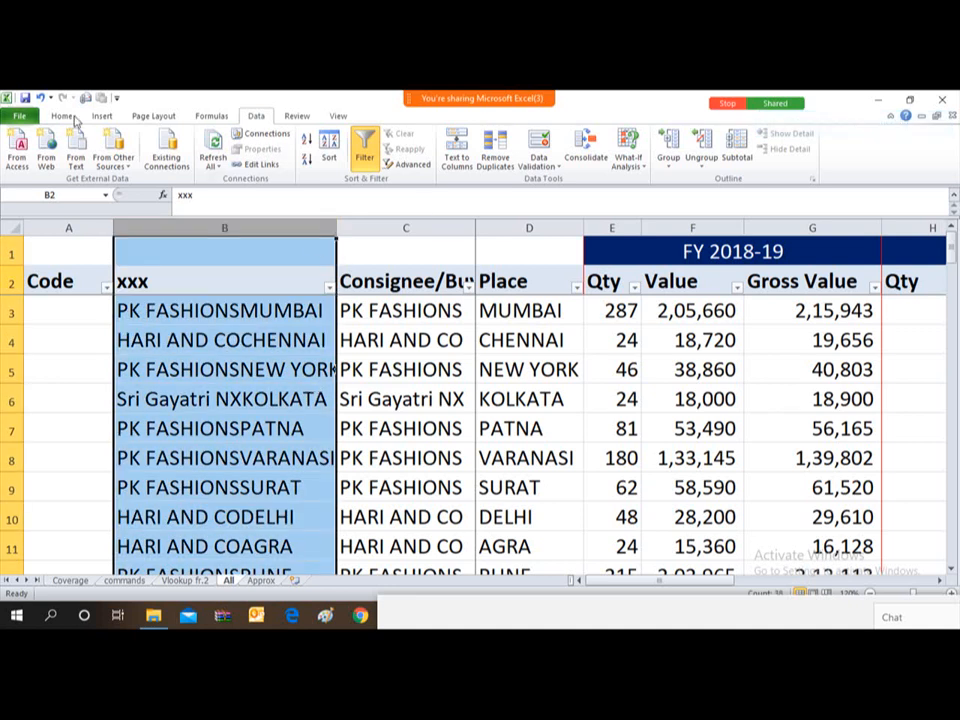
pyautogui.click(48, 116)
pyautogui.click(587, 168)
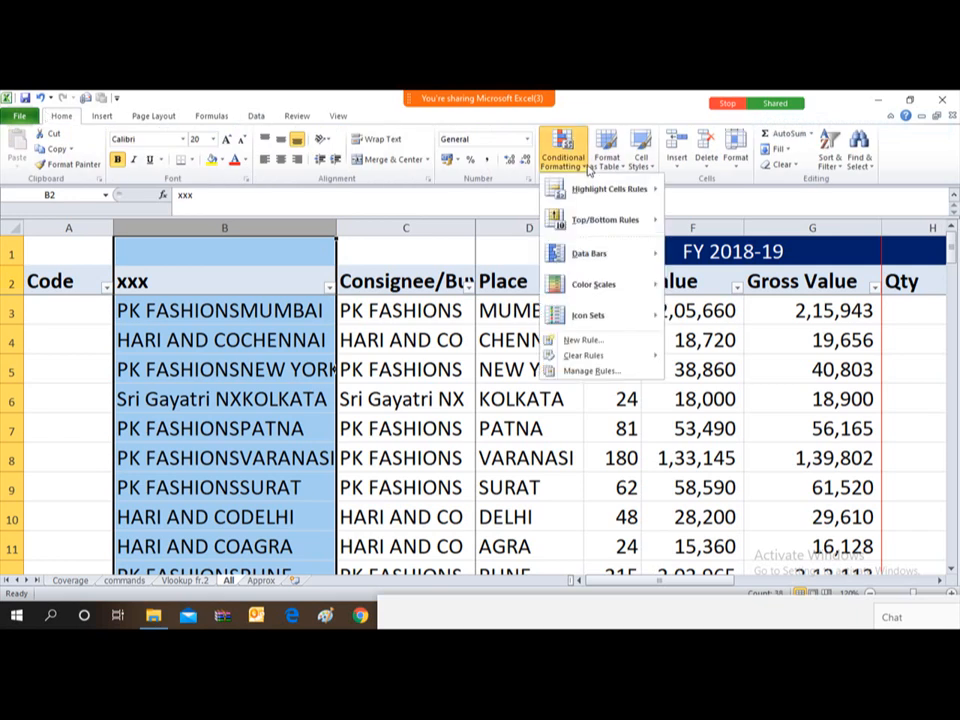
pyautogui.moveTo(630, 192)
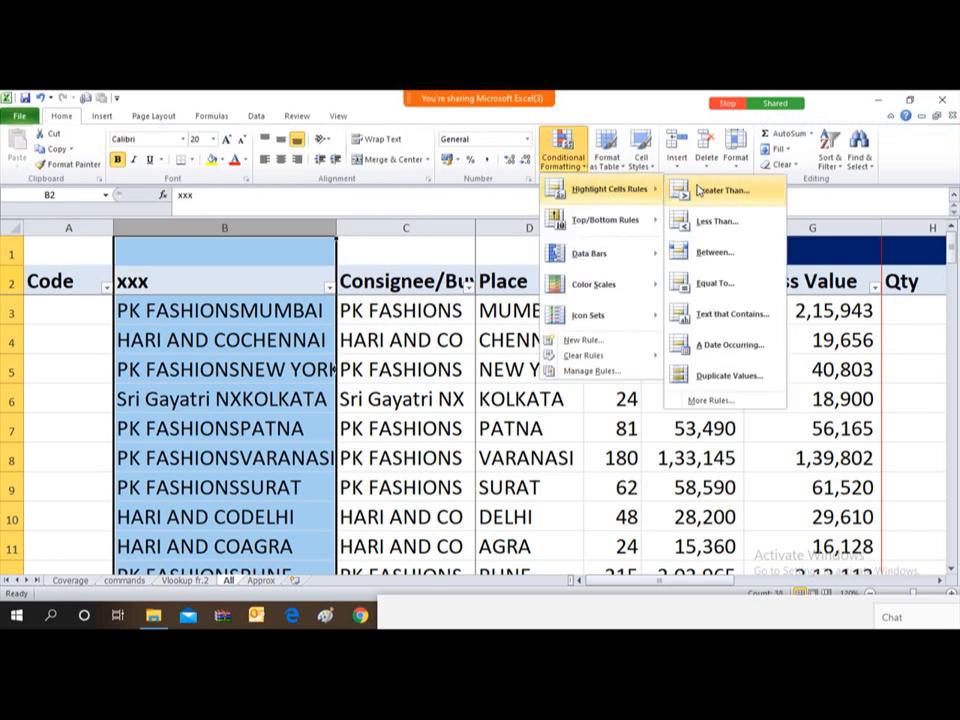
pyautogui.click(724, 376)
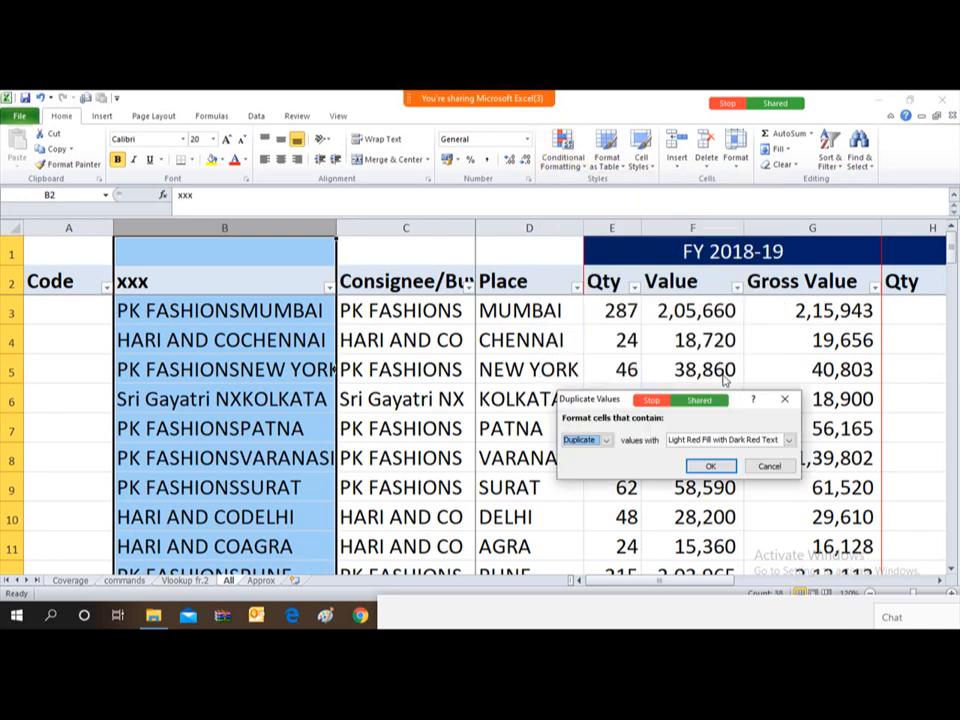
pyautogui.click(711, 466)
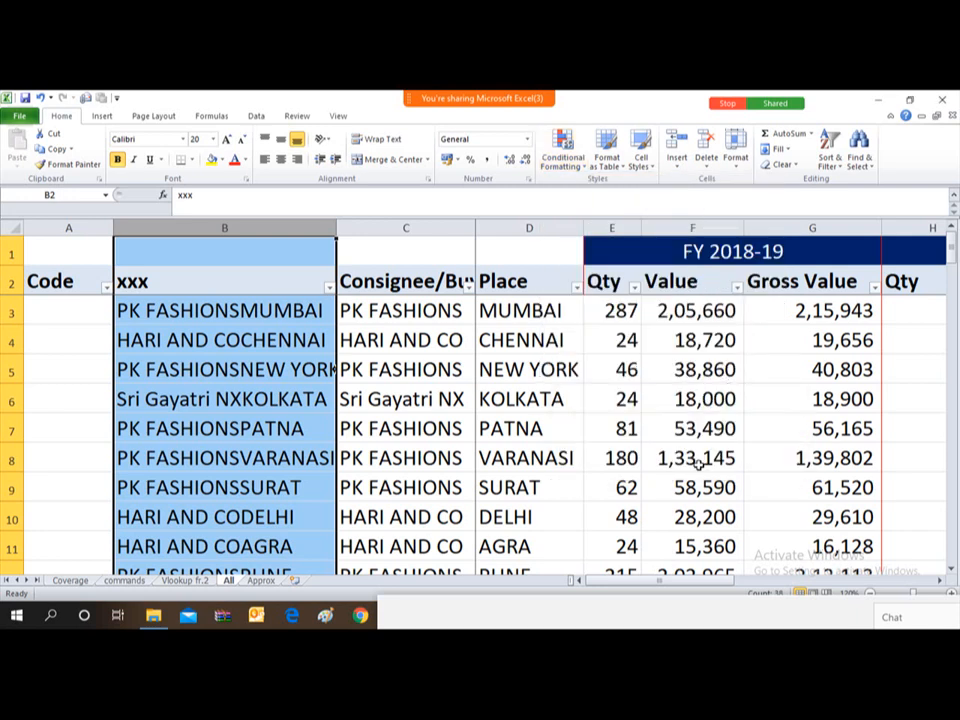
# - Check the filter options of the xxx column for filtering by color
pyautogui.click(272, 287)
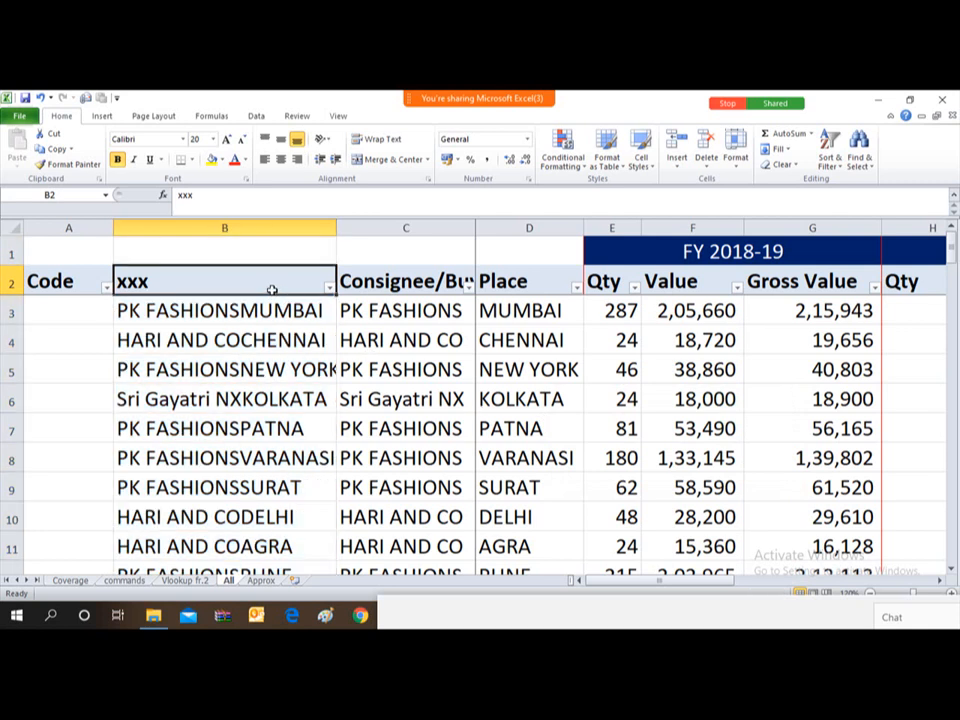
pyautogui.hotkey('alt', 'Down')
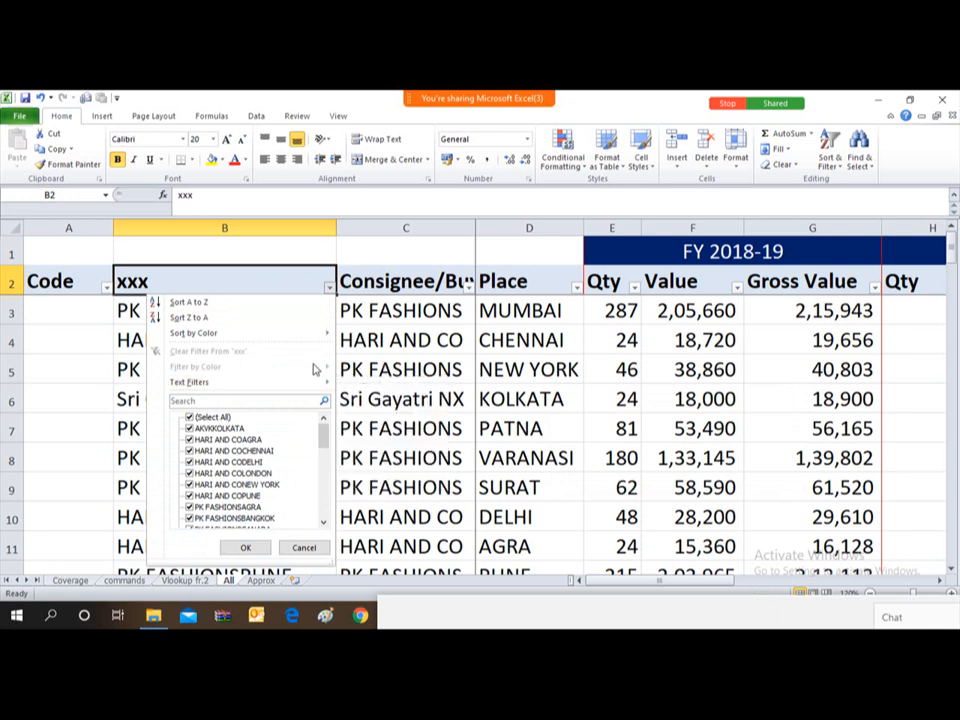
pyautogui.press('Escape')
# - Examine the joined values throughout column B for any cells highlighted as duplicates
pyautogui.click(205, 308)
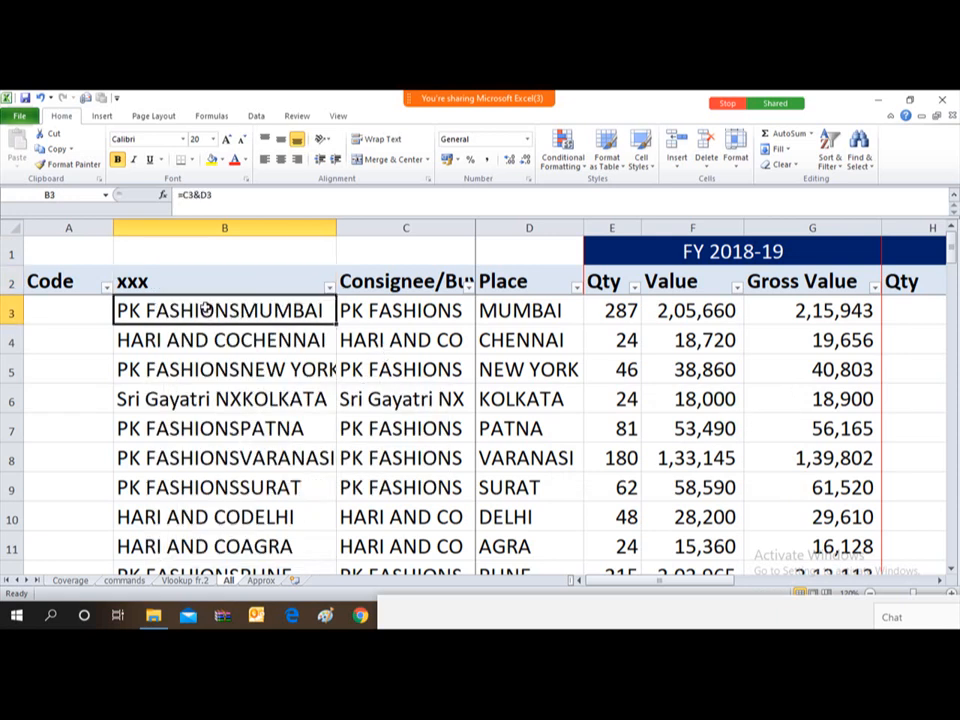
pyautogui.press('Down')
pyautogui.press('Down')
pyautogui.press('Down')
pyautogui.press('Down')
pyautogui.press('Down')
pyautogui.press('Down')
pyautogui.press('Down')
pyautogui.press('Down')
pyautogui.press('Down')
pyautogui.press('Down')
pyautogui.press('Down')
pyautogui.press('Down')
pyautogui.press('Down')
pyautogui.press('Down')
pyautogui.press('Down')
pyautogui.press('Down')
pyautogui.press('Down')
pyautogui.press('Down')
pyautogui.press('Down')
pyautogui.press('Down')
pyautogui.press('Down')
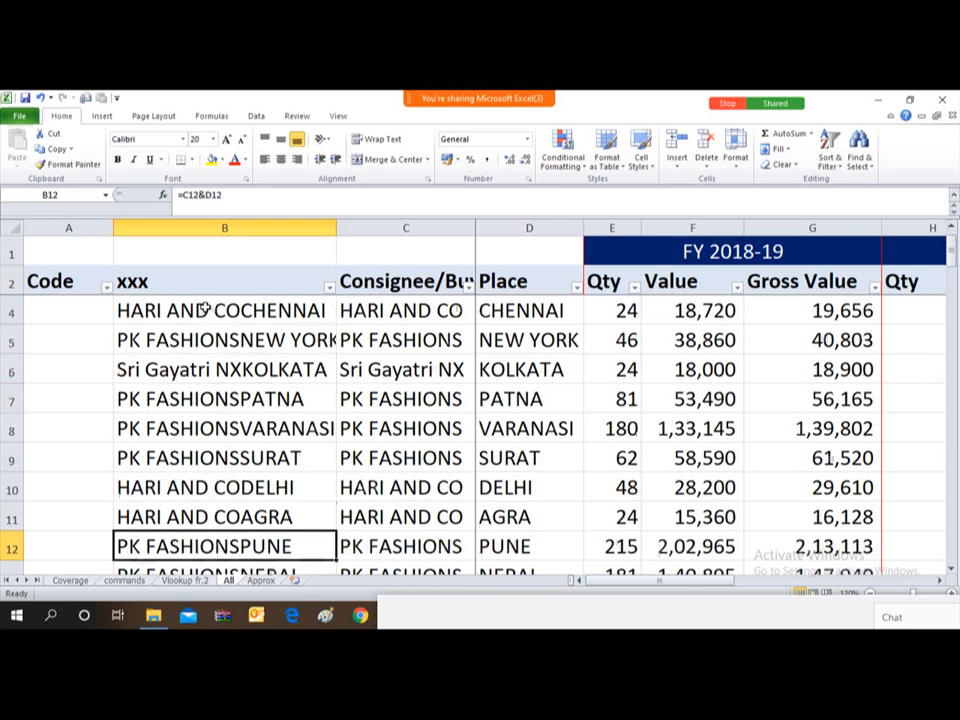
pyautogui.press('Down')
pyautogui.press('Down')
pyautogui.press('Down')
pyautogui.press('Down')
pyautogui.press('Down')
pyautogui.press('Down')
pyautogui.press('Down')
pyautogui.press('Down')
pyautogui.press('Down')
pyautogui.press('Down')
pyautogui.press('Down')
pyautogui.press('Down')
pyautogui.press('Down')
pyautogui.press('Down')
pyautogui.press('Down')
pyautogui.press('Down')
pyautogui.press('Down')
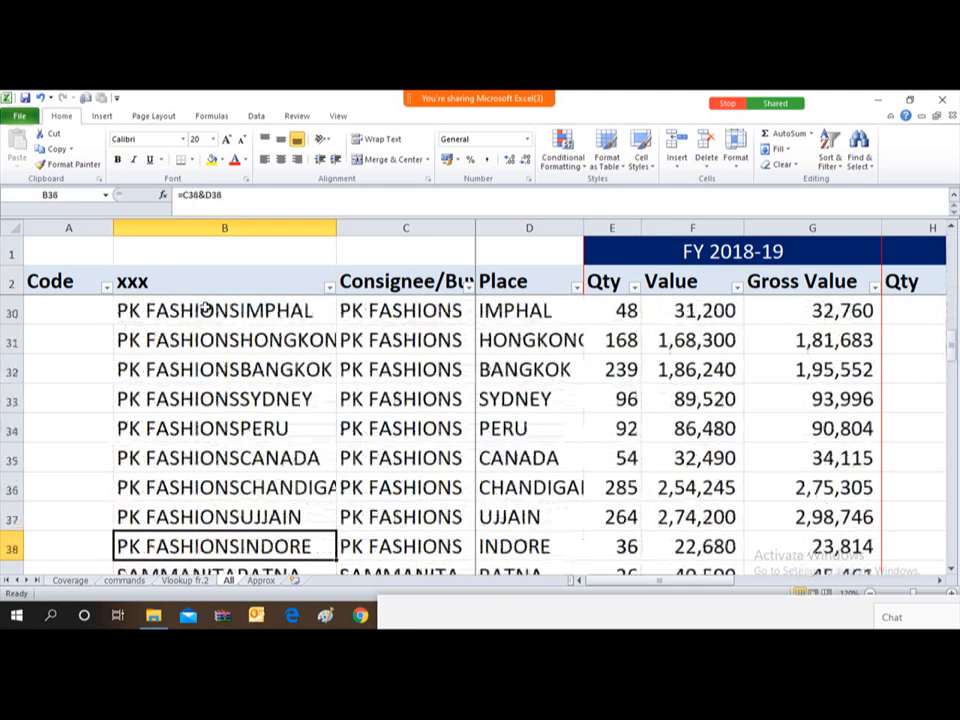
pyautogui.press('Up')
pyautogui.press('Up')
pyautogui.press('Up')
pyautogui.press('Up')
pyautogui.press('Up')
pyautogui.press('Up')
pyautogui.press('Up')
pyautogui.press('Up')
pyautogui.press('Up')
pyautogui.press('Up')
pyautogui.press('Up')
pyautogui.press('Up')
pyautogui.press('Up')
pyautogui.press('Up')
pyautogui.press('Up')
pyautogui.press('Up')
pyautogui.press('Up')
pyautogui.press('Up')
pyautogui.press('Up')
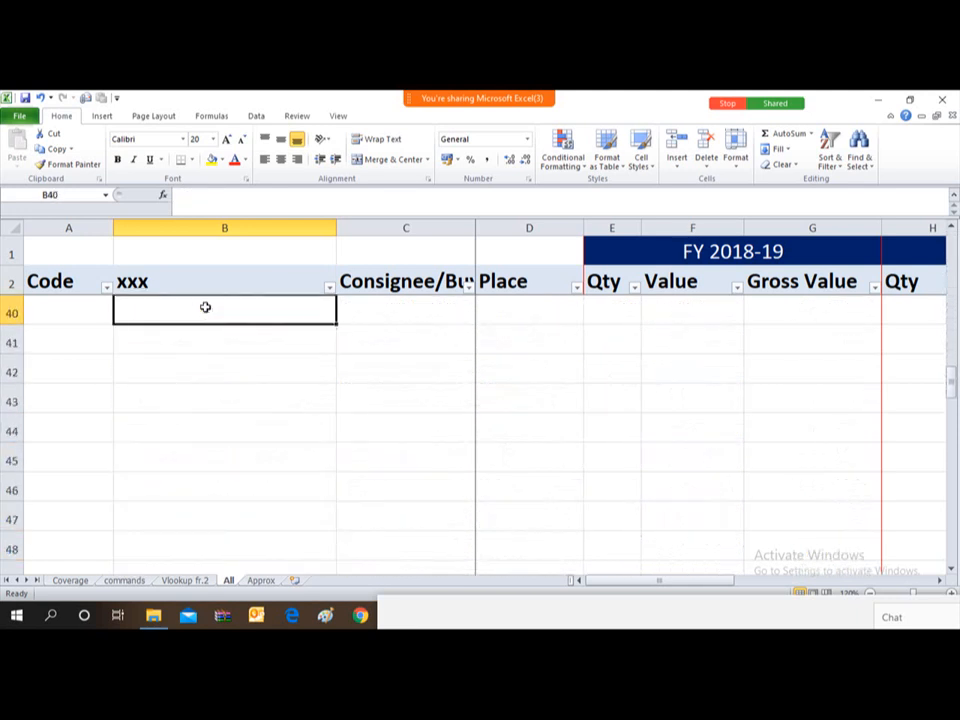
pyautogui.press('Down')
pyautogui.press('Down')
pyautogui.press('Down')
pyautogui.press('Down')
pyautogui.press('Down')
pyautogui.press('Down')
pyautogui.press('Down')
pyautogui.press('Down')
pyautogui.press('Down')
pyautogui.press('Down')
pyautogui.press('Down')
pyautogui.press('Down')
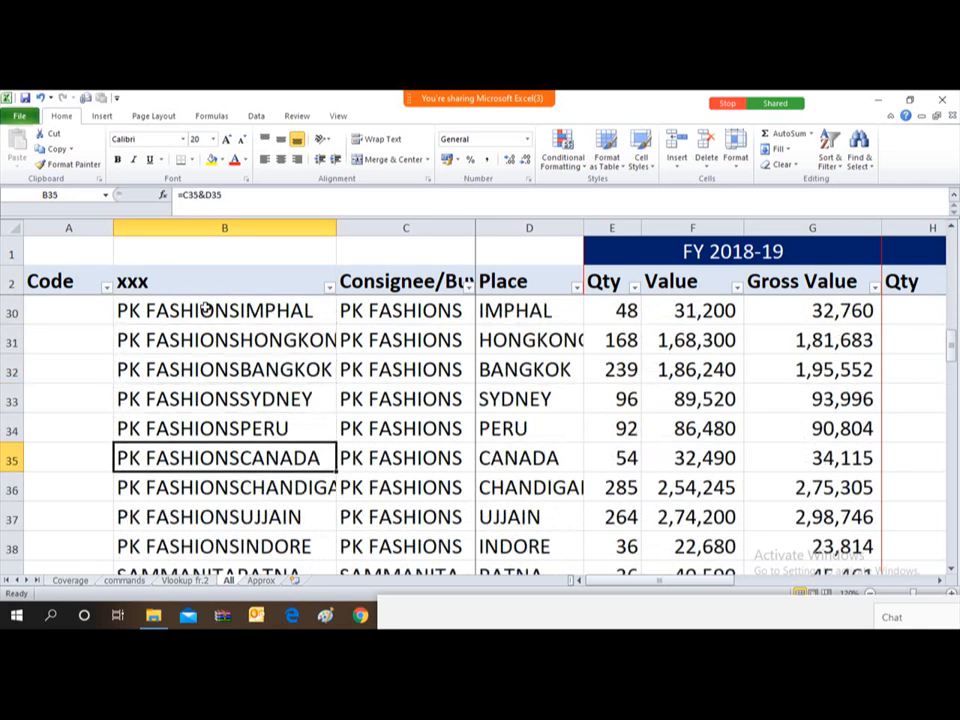
# - Go back up through the joined values in column B to the heading, checking for repeated or highlighted entries
pyautogui.press('Up')
pyautogui.press('Up')
pyautogui.press('Up')
pyautogui.press('Up')
pyautogui.press('Up')
pyautogui.press('Up')
pyautogui.press('Up')
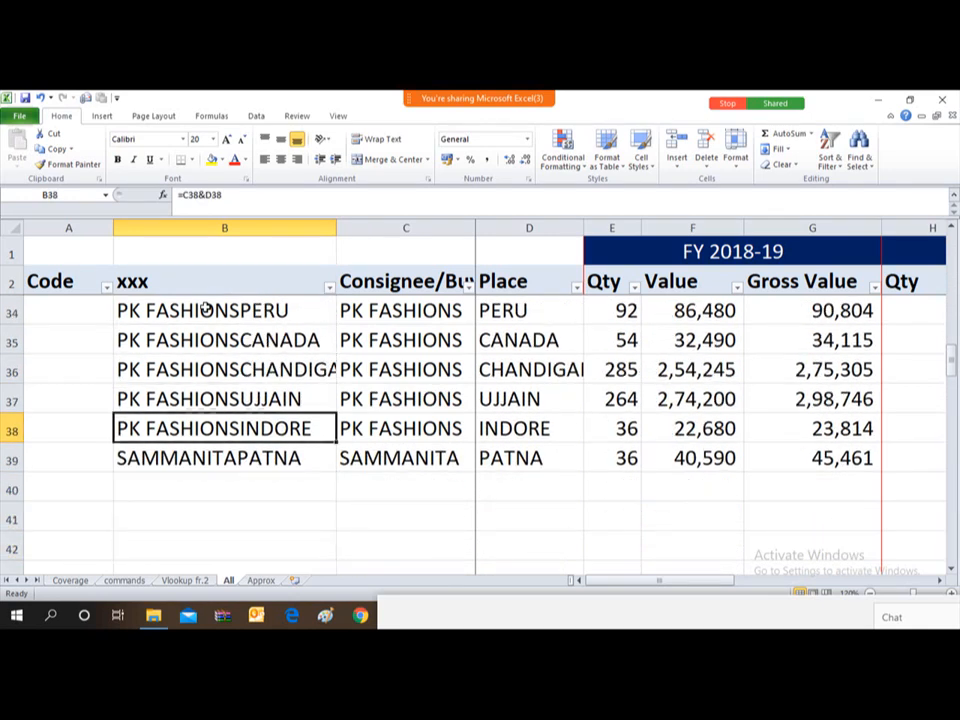
pyautogui.press('Up')
pyautogui.press('Up')
pyautogui.press('Up')
pyautogui.press('Up')
pyautogui.press('Up')
pyautogui.press('Up')
pyautogui.press('Up')
pyautogui.press('Up')
pyautogui.press('Up')
pyautogui.press('Up')
pyautogui.press('Up')
pyautogui.press('Up')
pyautogui.press('Up')
pyautogui.press('Up')
pyautogui.press('Up')
pyautogui.press('Up')
pyautogui.press('Up')
pyautogui.press('Up')
pyautogui.press('Up')
pyautogui.press('Up')
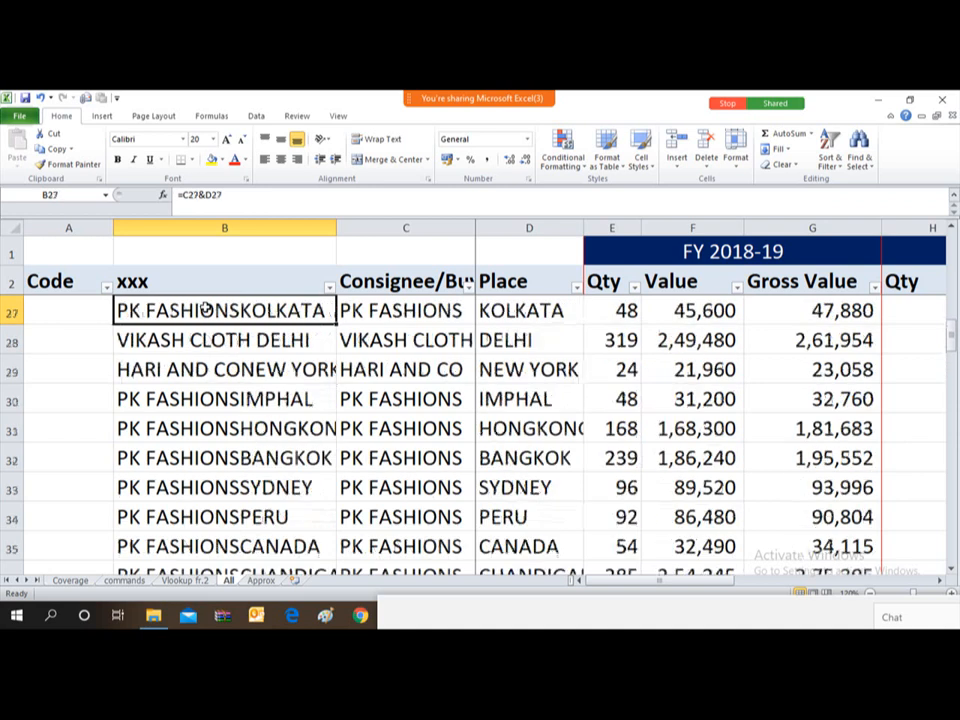
pyautogui.press('Up')
pyautogui.press('Up')
pyautogui.press('Up')
pyautogui.press('Up')
pyautogui.press('Up')
pyautogui.press('Up')
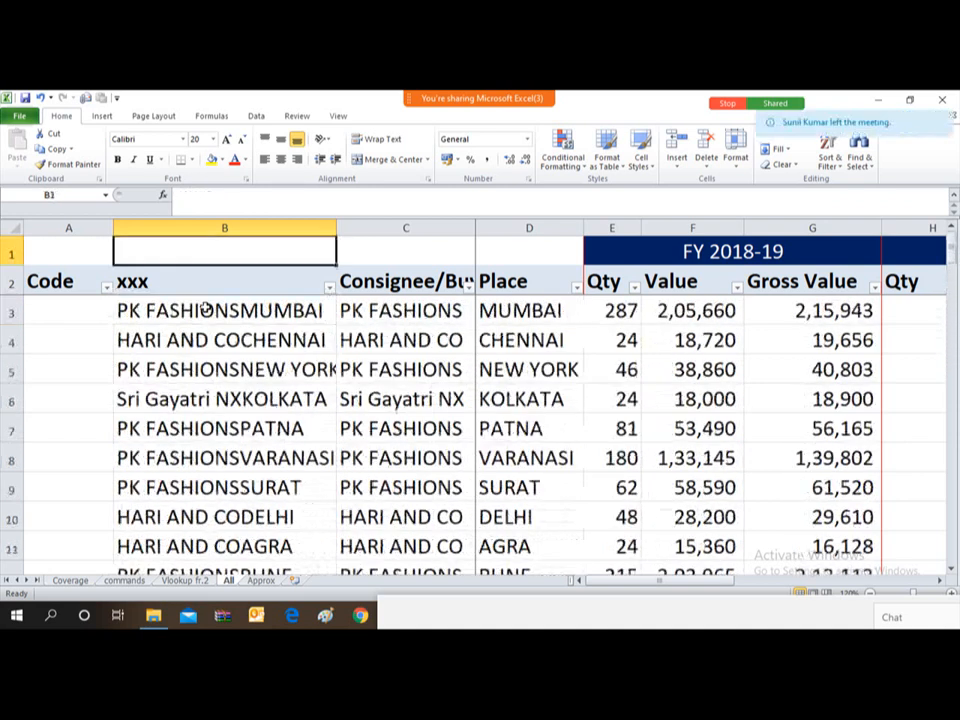
pyautogui.press('Down')
pyautogui.press('Down')
pyautogui.press('Down')
pyautogui.press('Down')
pyautogui.press('Down')
pyautogui.press('Down')
pyautogui.press('Down')
pyautogui.press('Down')
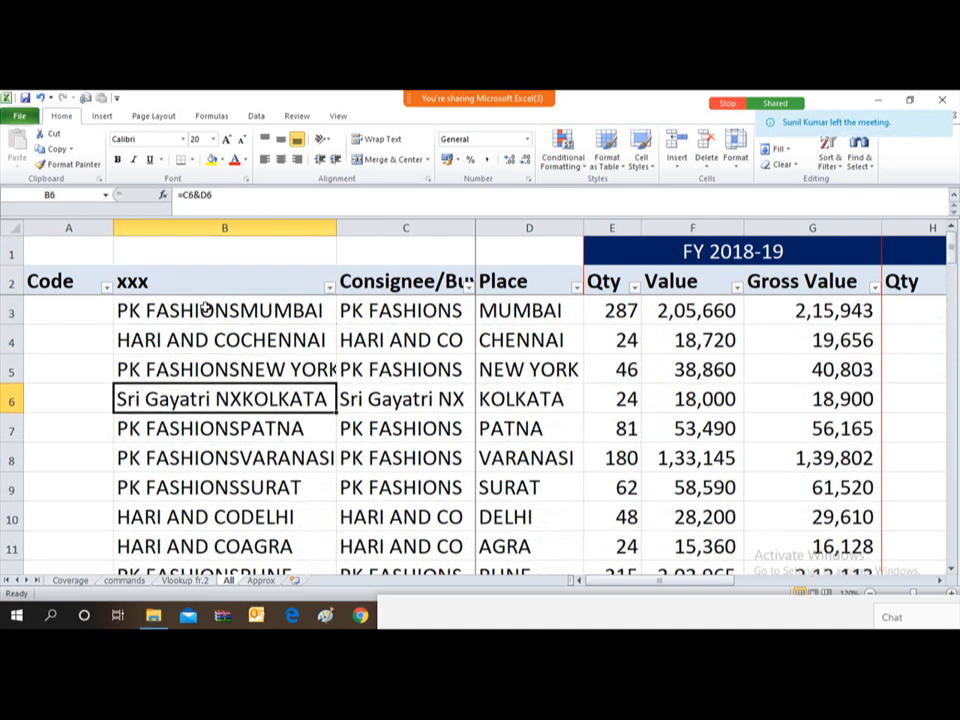
# - Copy the last record's cells B39:D39 into row 40 to create a test duplicate of SAMMANITAPATNA
pyautogui.hotkey('ctrl', 'Down')
pyautogui.press('Down')
pyautogui.press('Down')
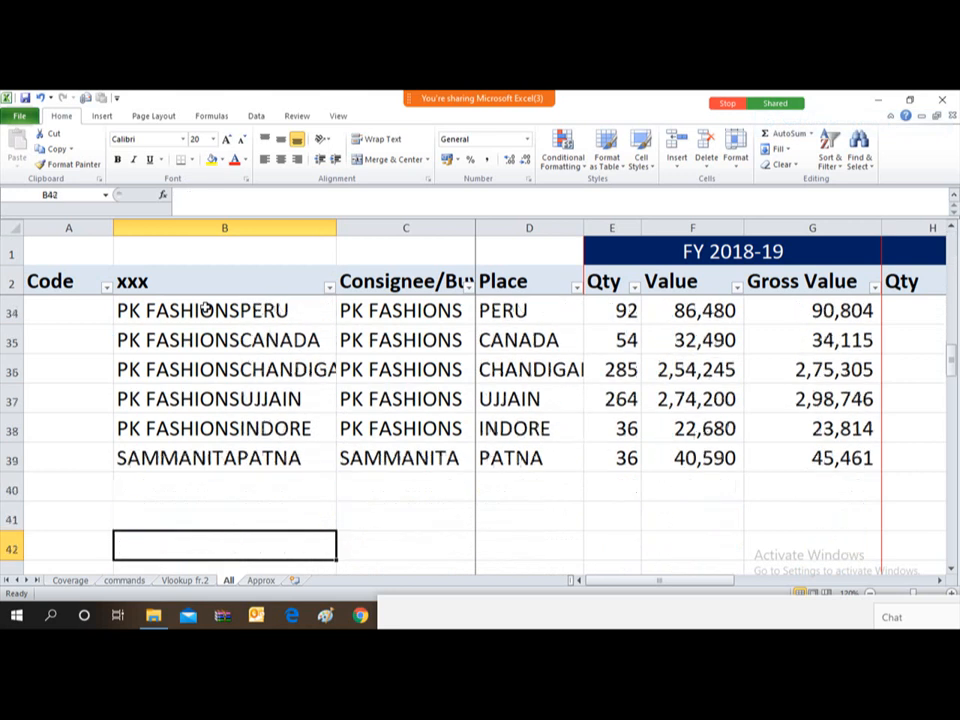
pyautogui.press('Up')
pyautogui.press('Up')
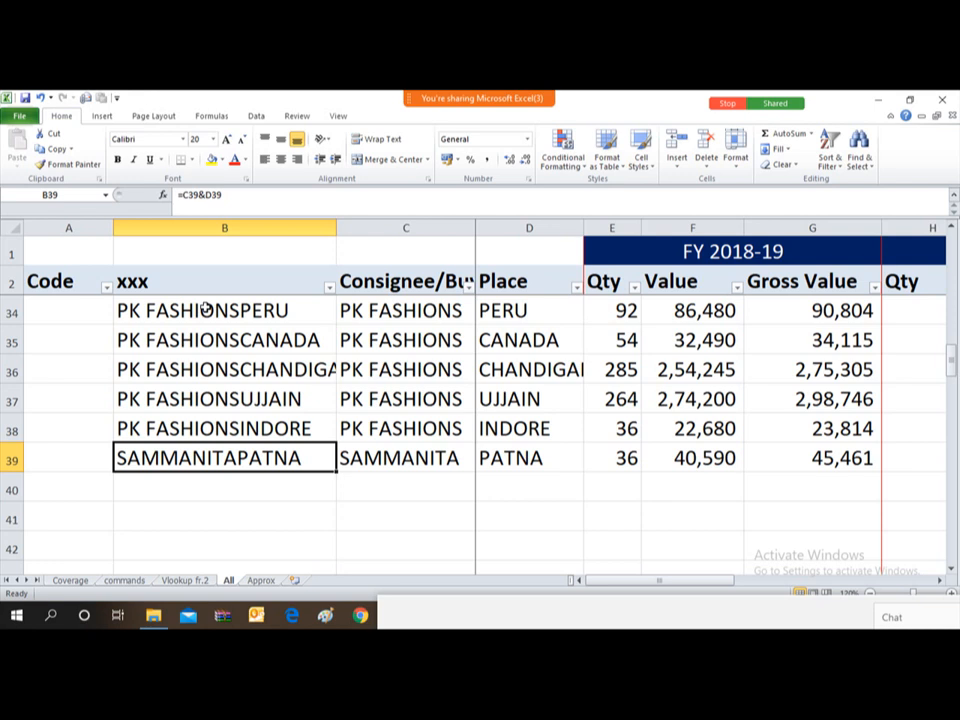
pyautogui.hotkey('shift', 'Right')
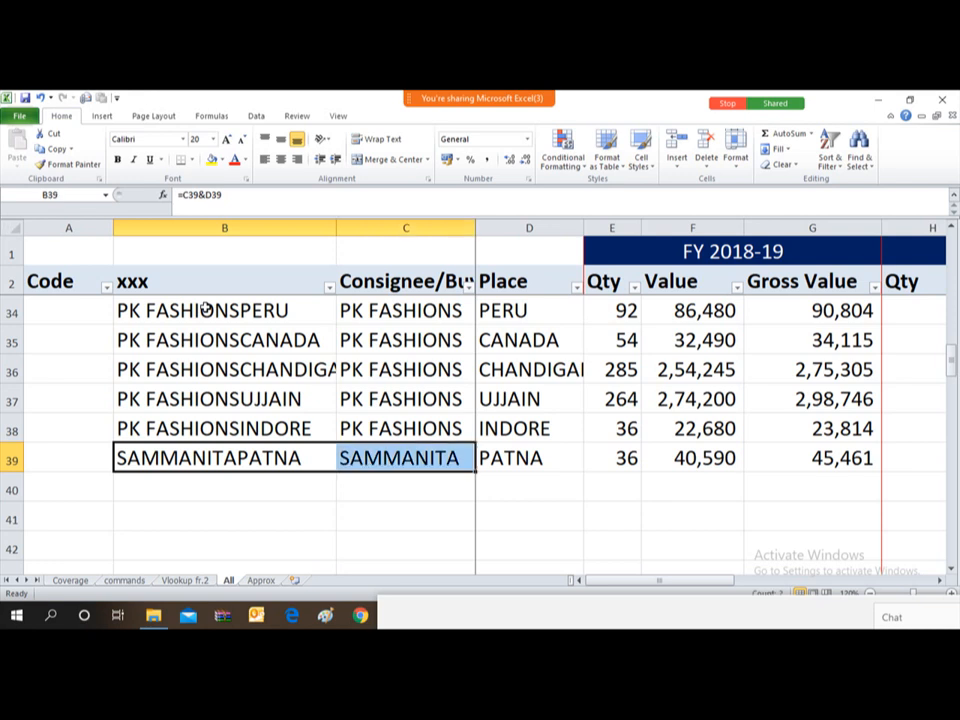
pyautogui.hotkey('shift', 'Right')
pyautogui.hotkey('ctrl', 'c')
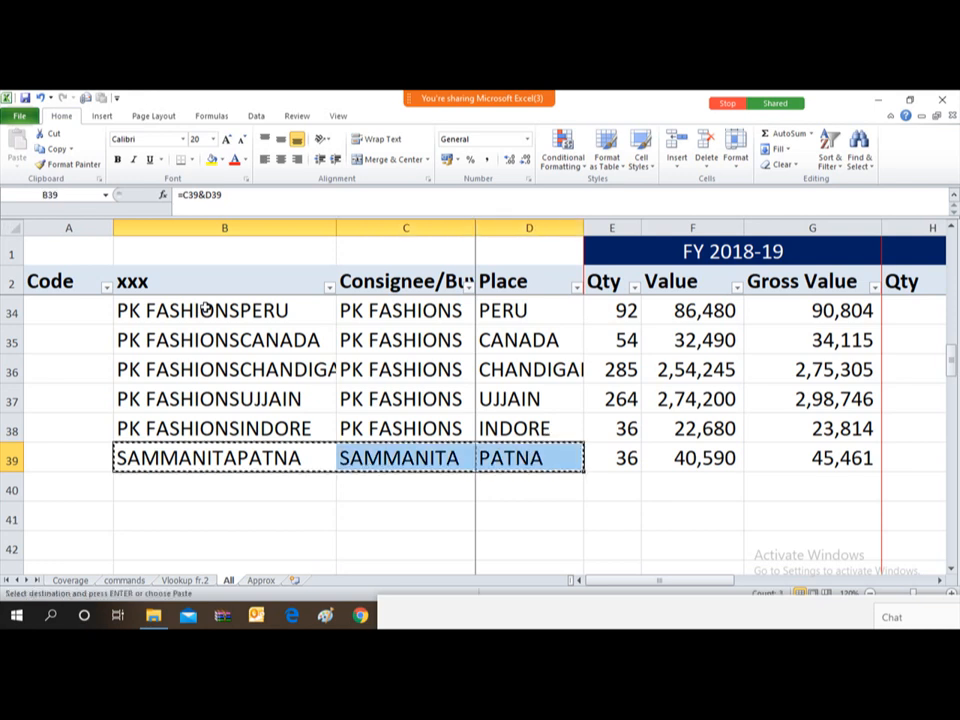
pyautogui.press('Down')
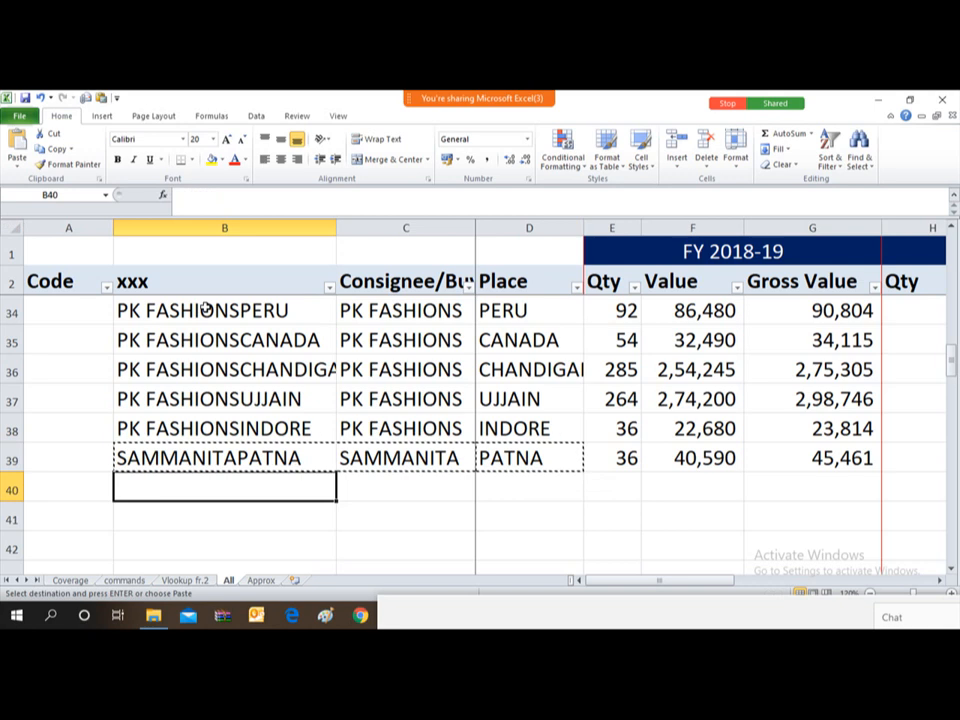
pyautogui.press('Return')
pyautogui.press('Down')
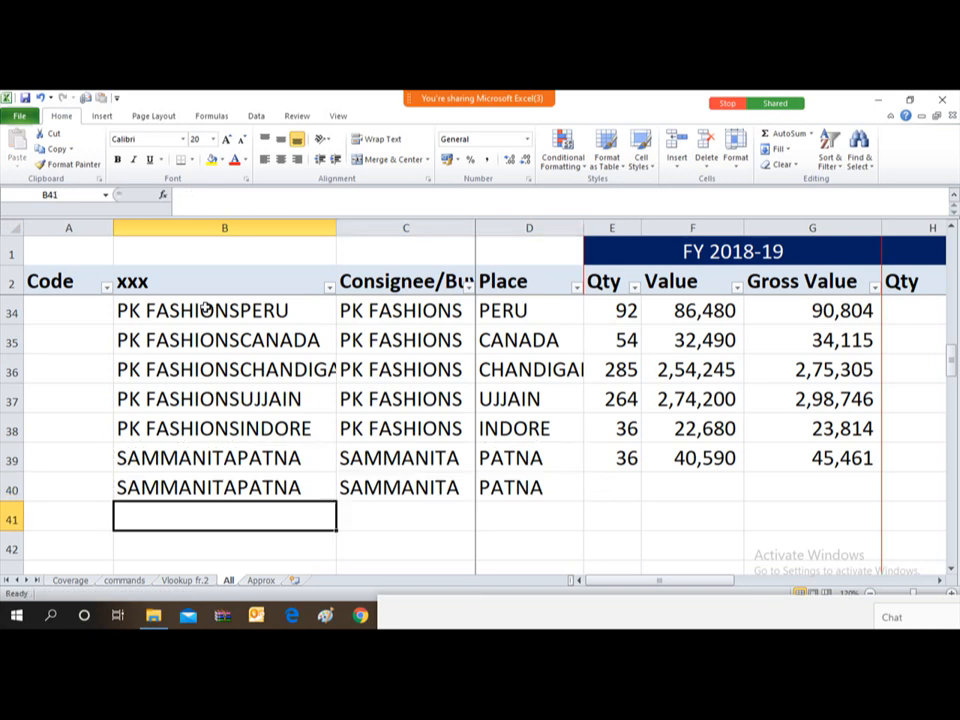
# - Apply the Duplicate Values conditional format with Light Red Fill with Dark Red Text to the whole of column B again
pyautogui.press('Up')
pyautogui.press('Up')
pyautogui.press('Up')
pyautogui.press('Up')
pyautogui.press('Up')
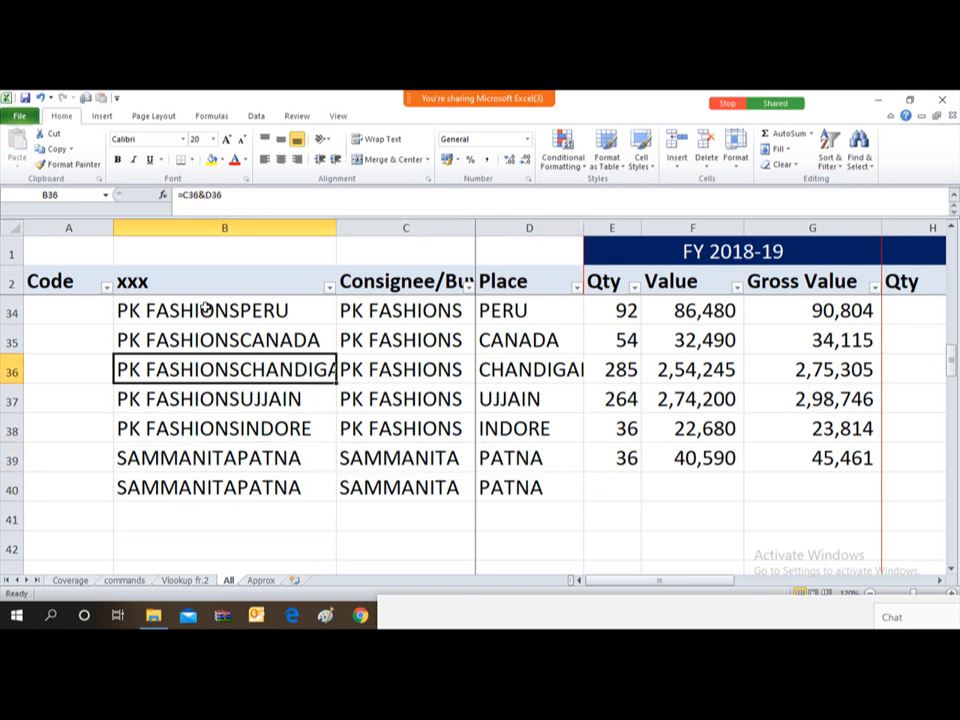
pyautogui.hotkey('ctrl', 'space')
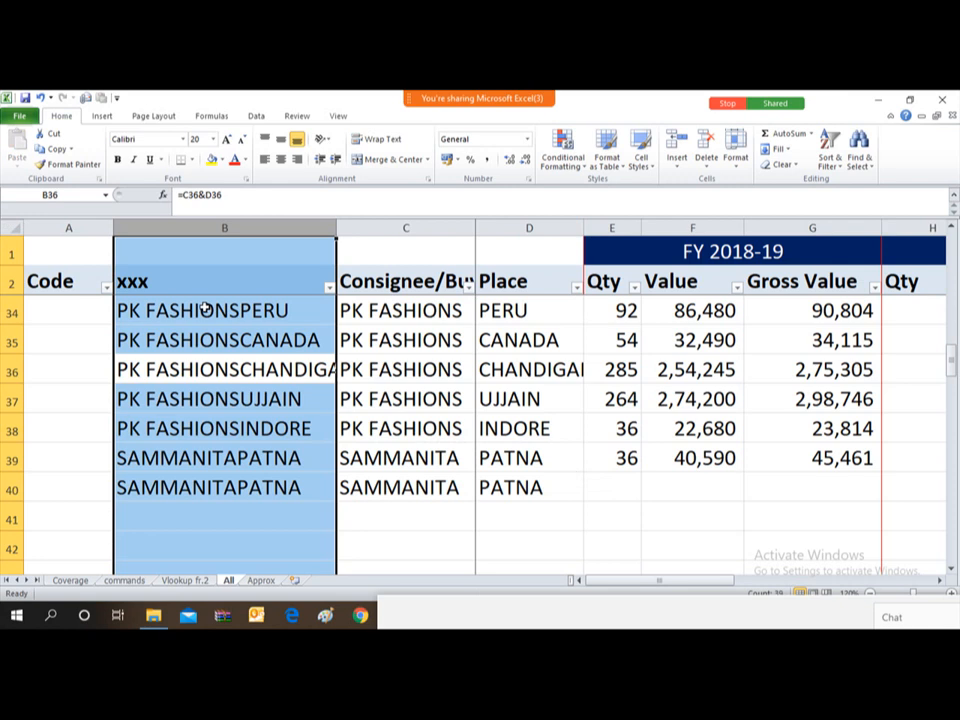
pyautogui.click(565, 155)
pyautogui.moveTo(628, 199)
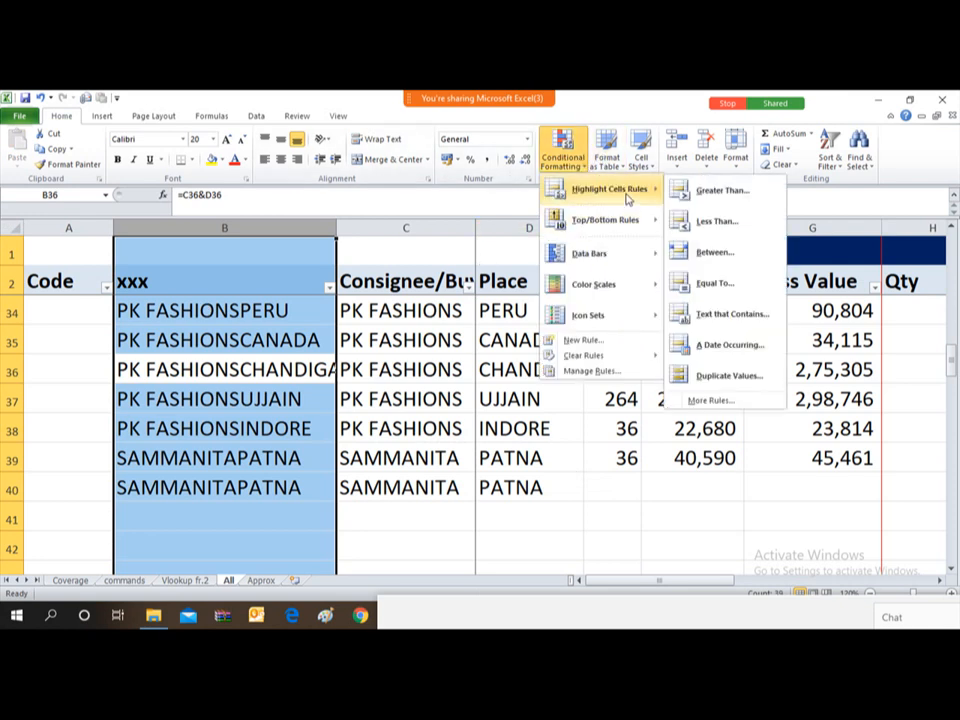
pyautogui.click(742, 378)
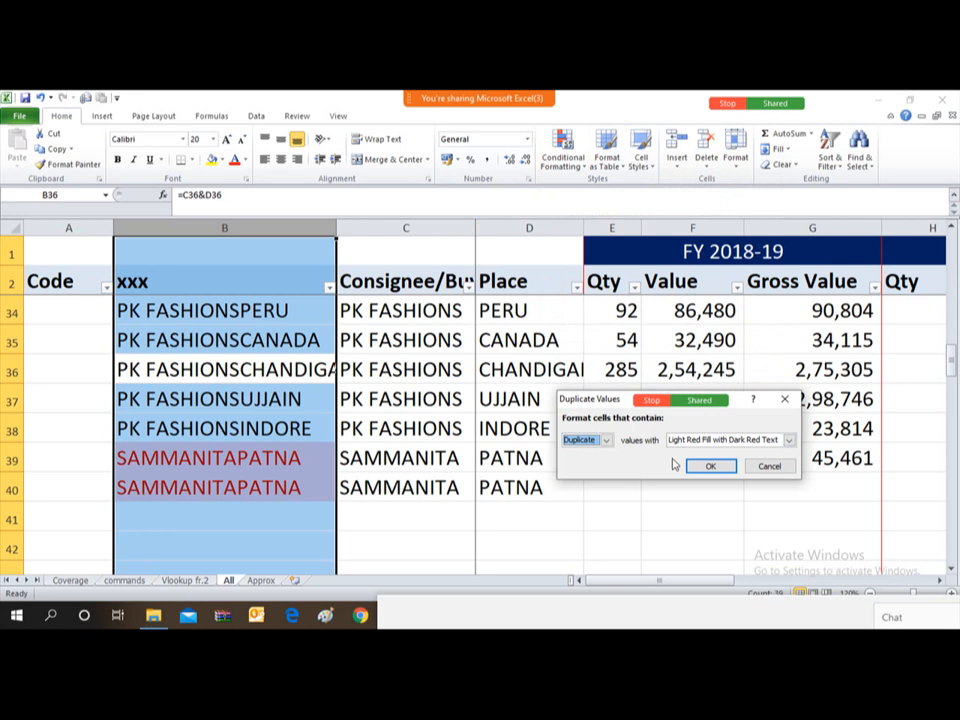
pyautogui.click(708, 466)
pyautogui.click(371, 371)
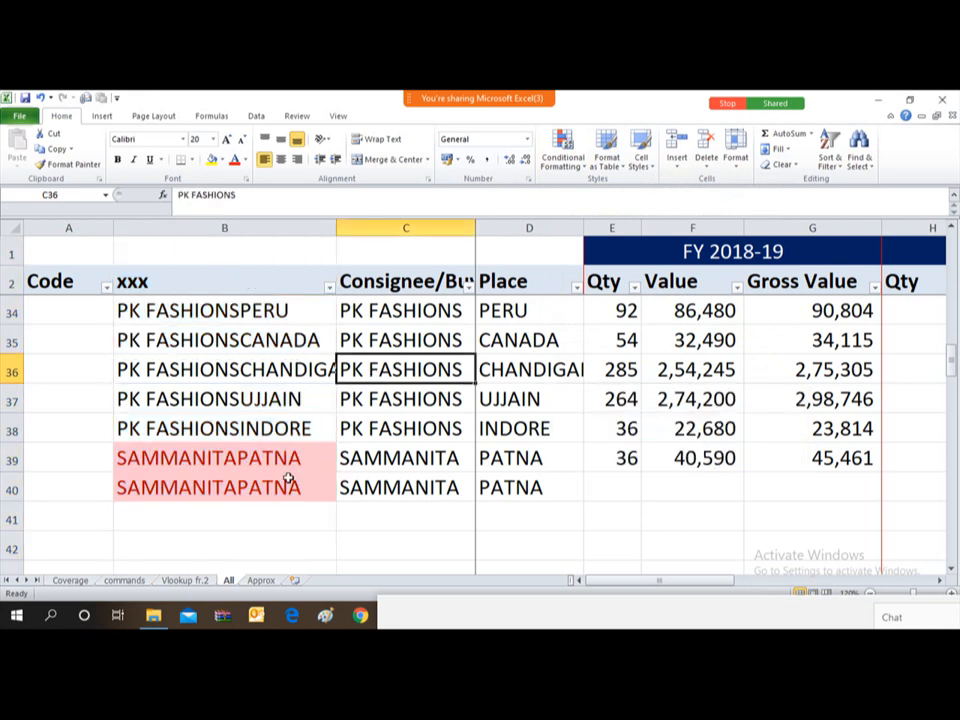
# - Compare the two SAMMANITAPATNA entries in cells B39 and B40
pyautogui.click(214, 461)
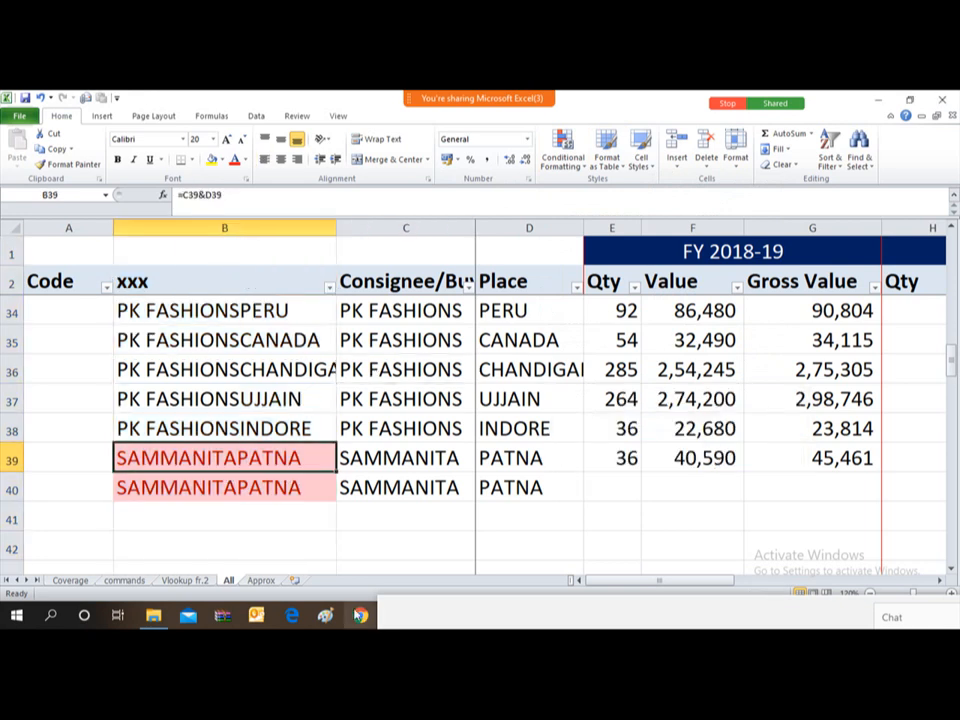
pyautogui.press('Down')
pyautogui.press('Up')
pyautogui.press('Down')
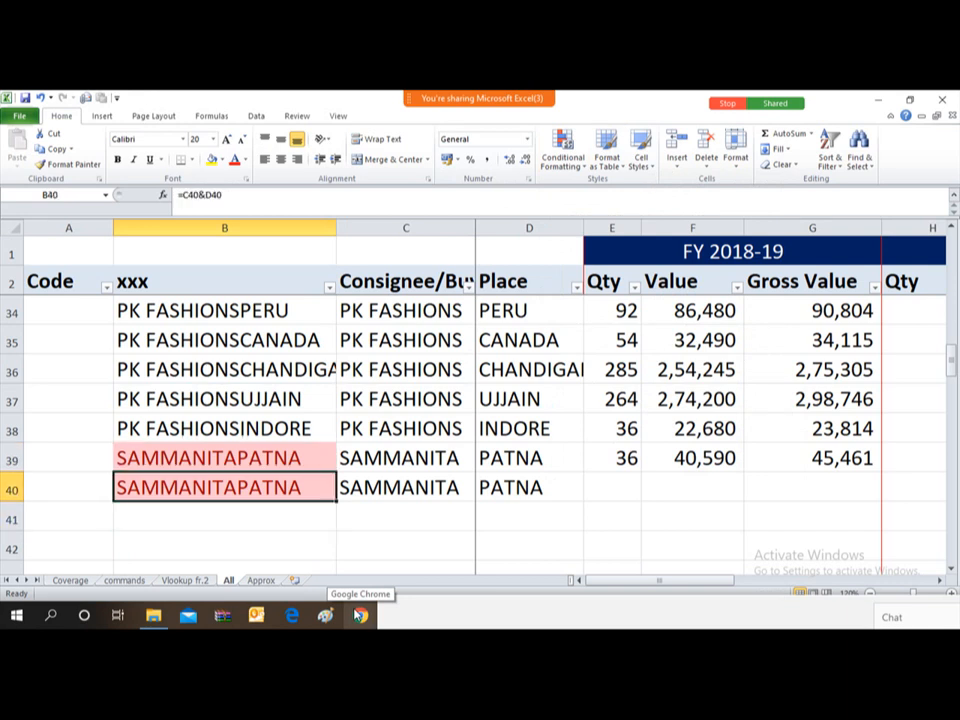
pyautogui.press('Up')
pyautogui.press('Down')
pyautogui.press('Up')
pyautogui.press('Down')
pyautogui.press('Up')
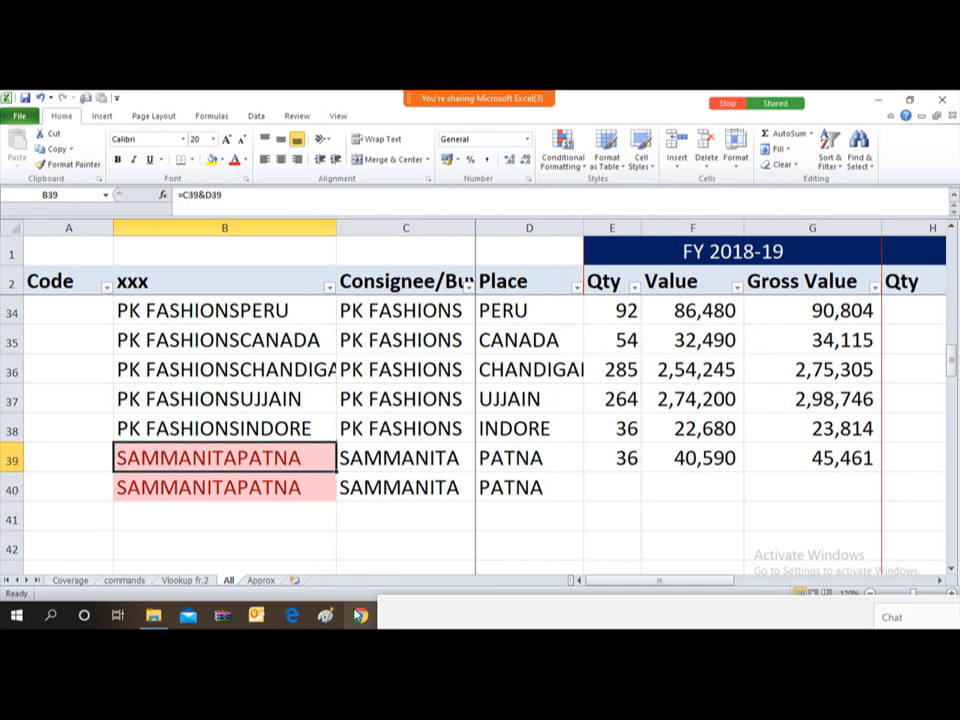
pyautogui.press('Down')
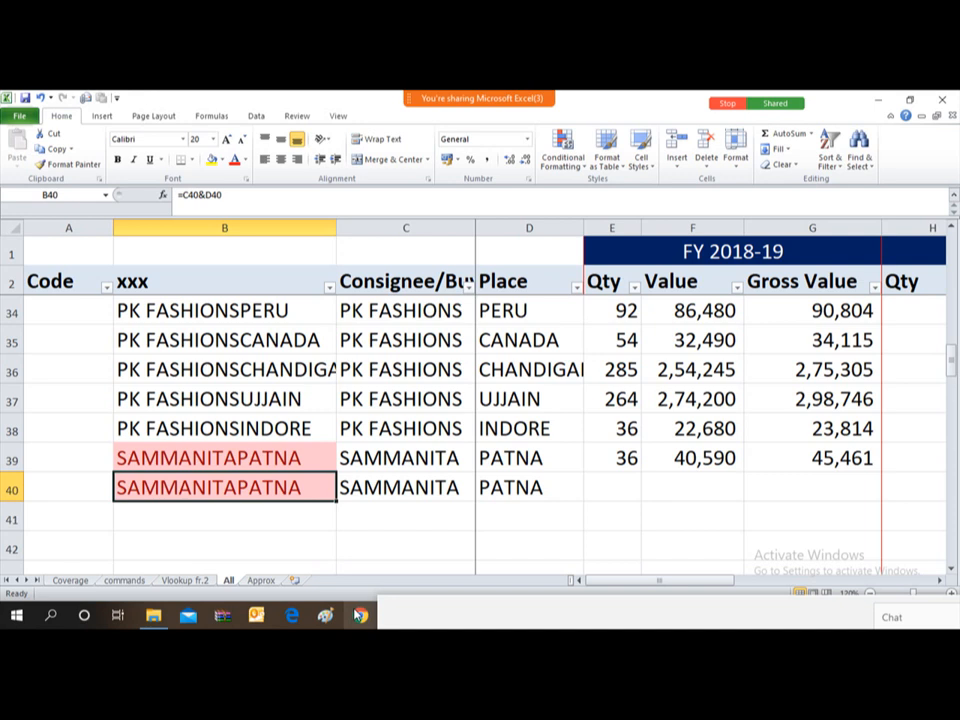
# - Clear the contents of the test row 40 and return to the first joined value in B3
pyautogui.hotkey('shift', 'space')
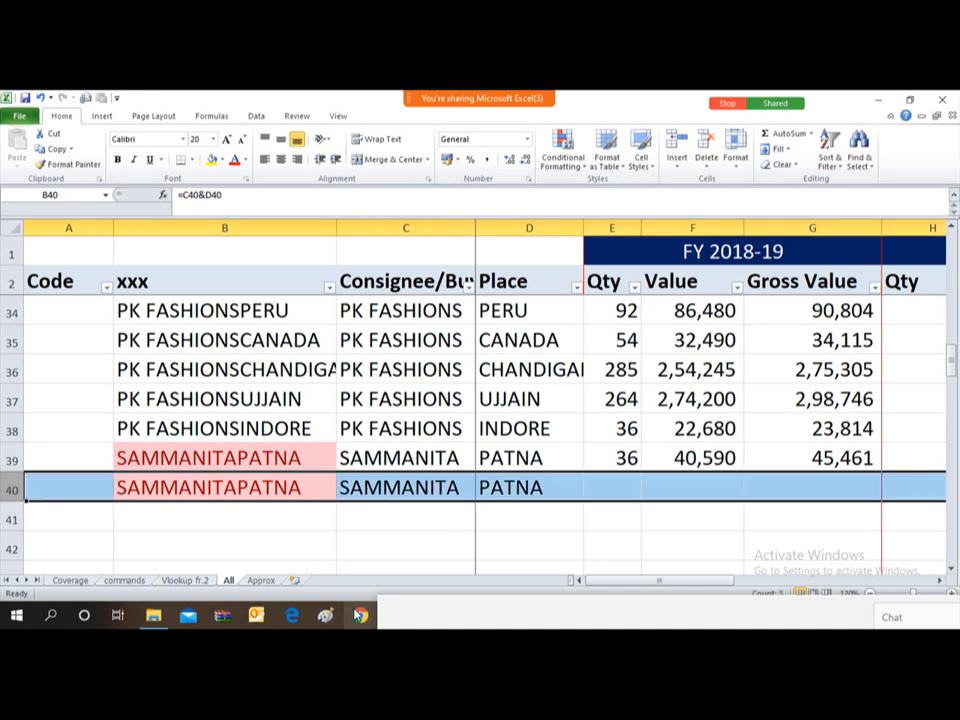
pyautogui.press('Delete')
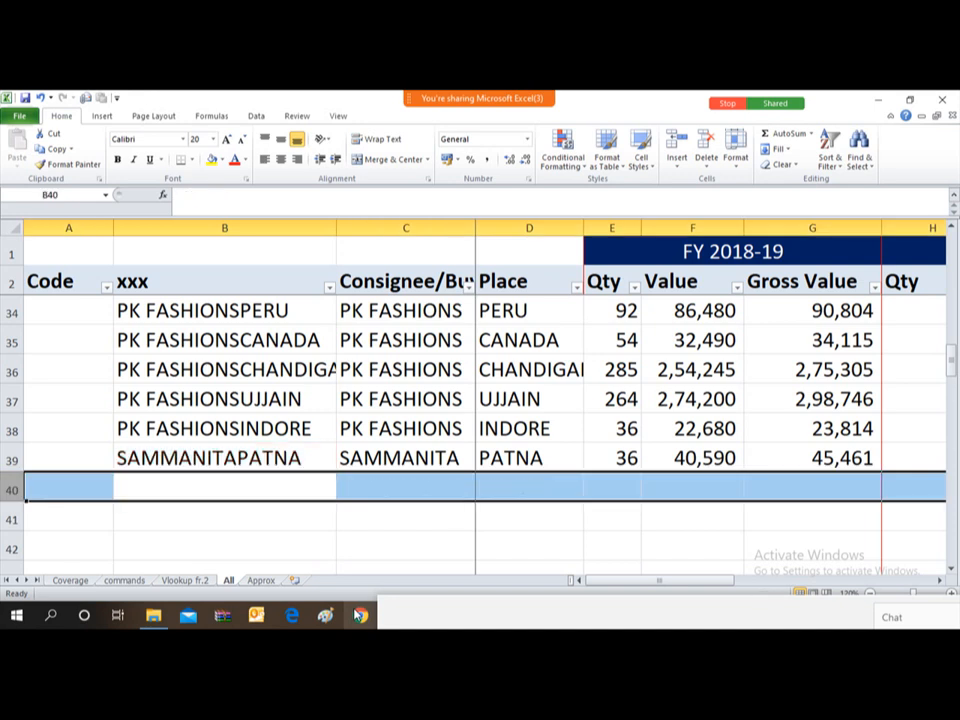
pyautogui.press('Up')
pyautogui.press('Up')
pyautogui.press('Up')
pyautogui.hotkey('ctrl', 'Up')
pyautogui.press('Down')
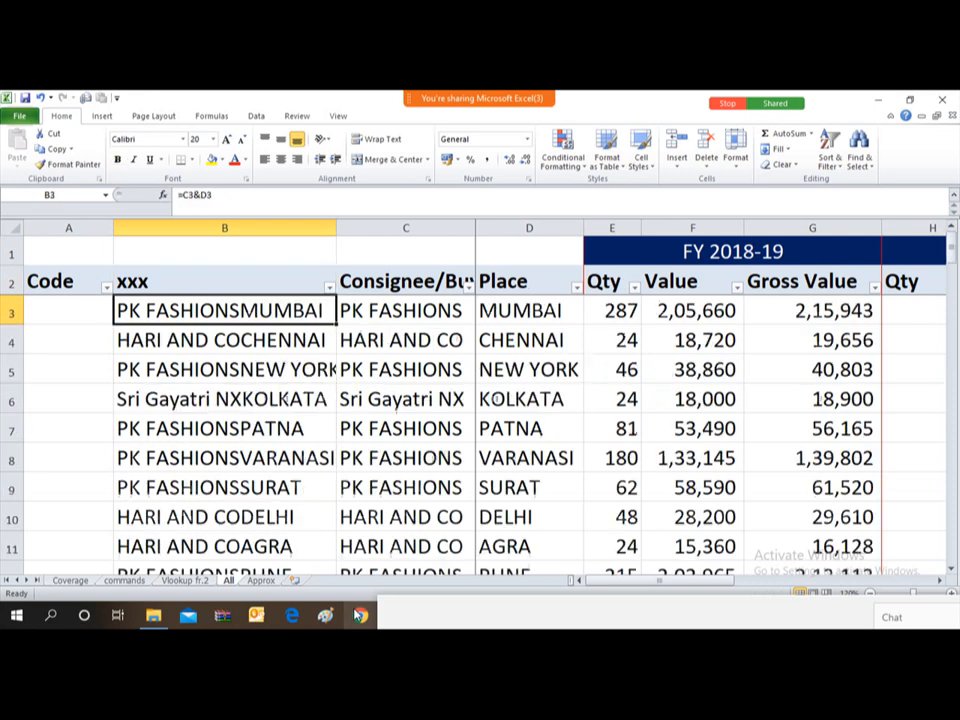
pyautogui.press('Right')
pyautogui.press('Left')
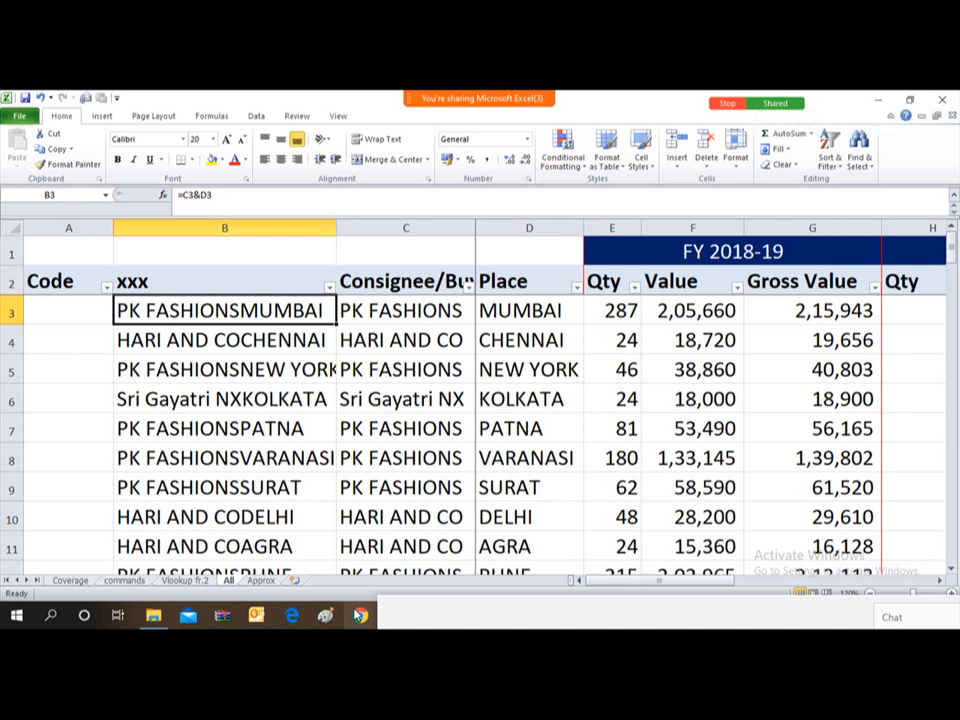
pyautogui.hotkey('alt', 'Tab')
pyautogui.hotkey('alt', 'shift', 'Tab')
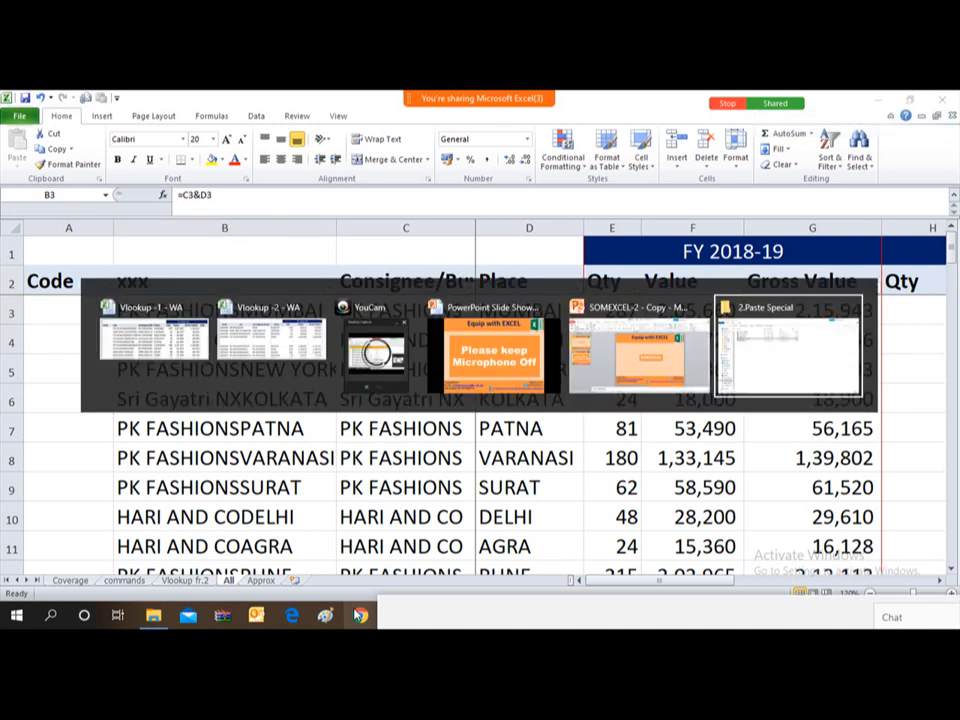
pyautogui.hotkey('alt', 'Tab')
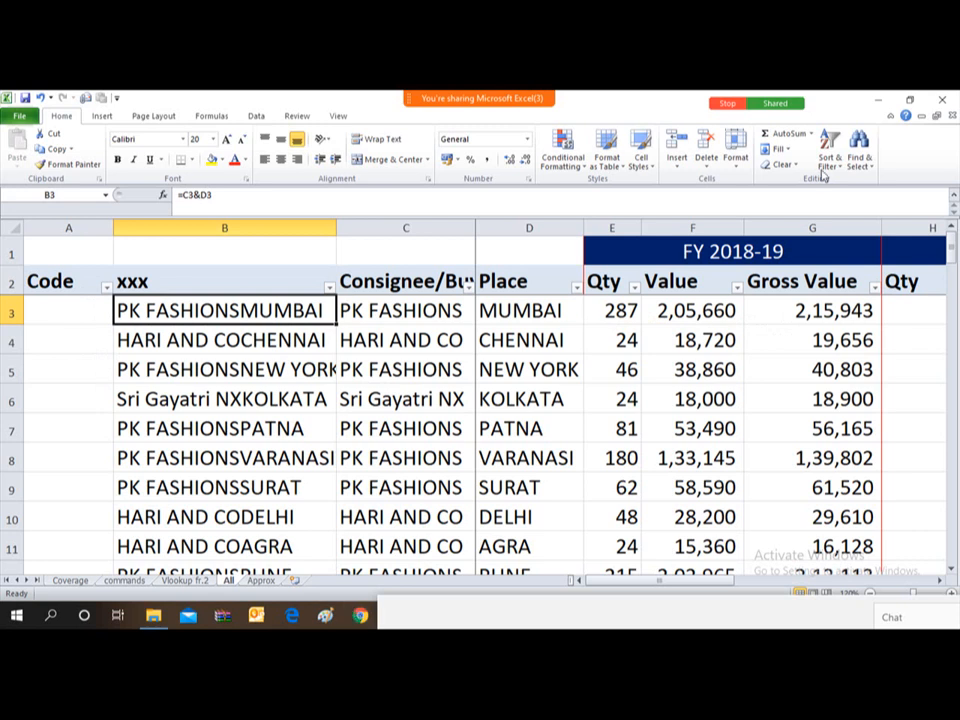
# - Open the online meeting's participant list, look through it and mute the participant whose microphone is still on
pyautogui.moveTo(552, 97)
pyautogui.click(654, 110)
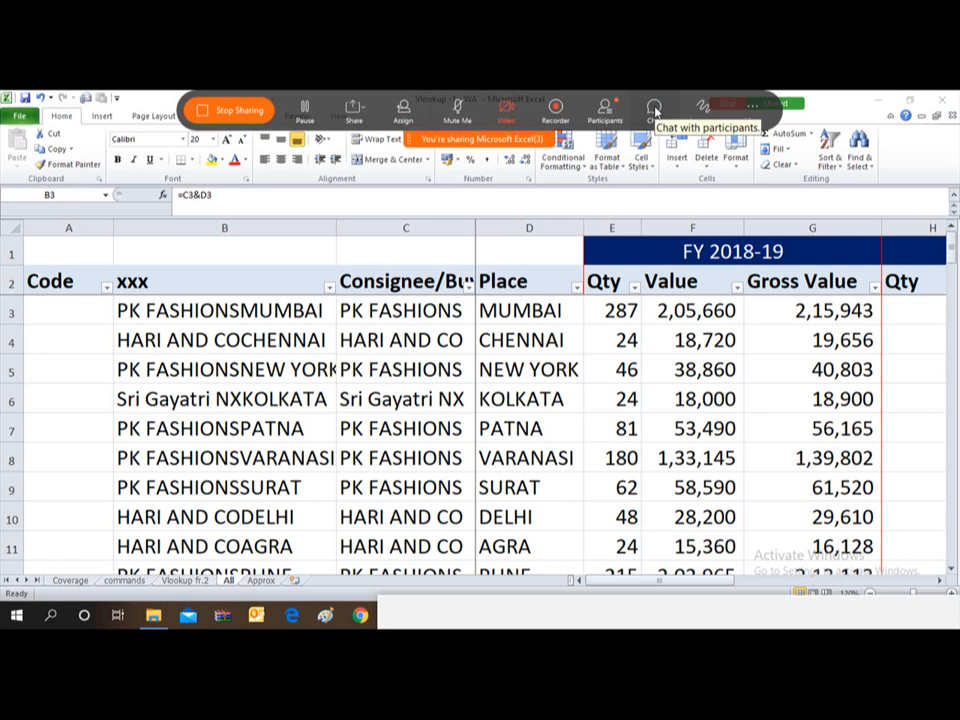
pyautogui.click(604, 110)
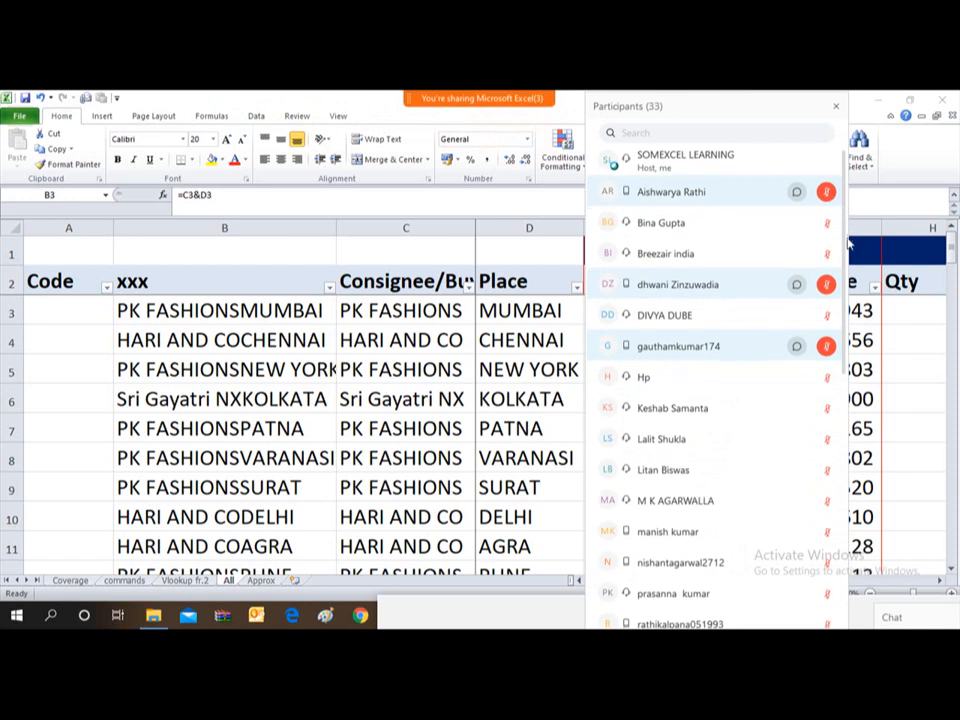
pyautogui.scroll(-3, 840, 290)
pyautogui.scroll(-8, 858, 278)
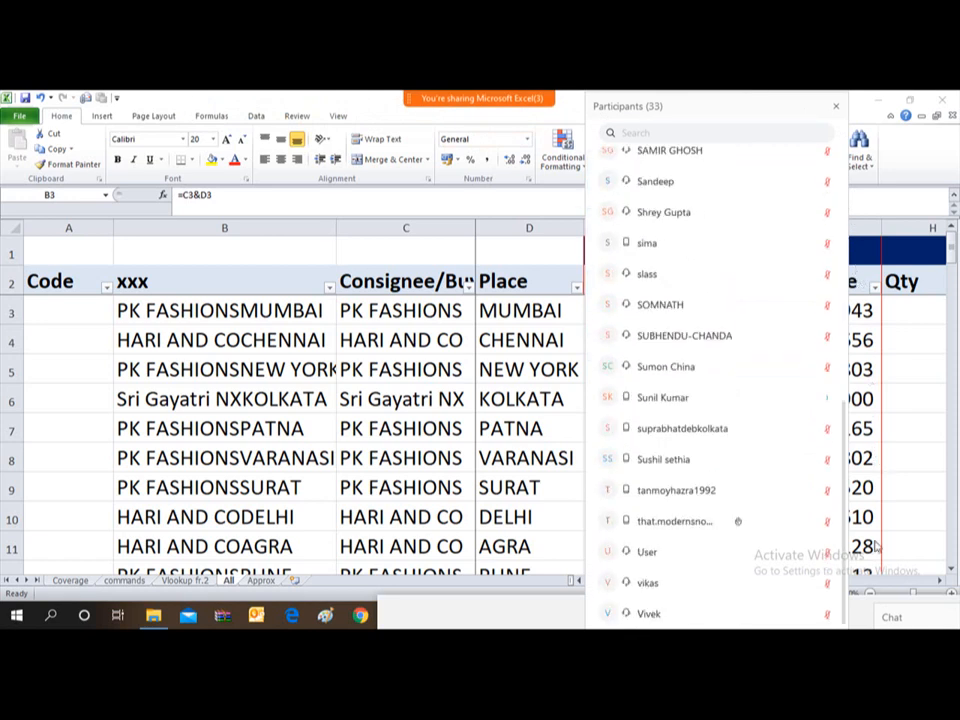
pyautogui.scroll(10, 829, 360)
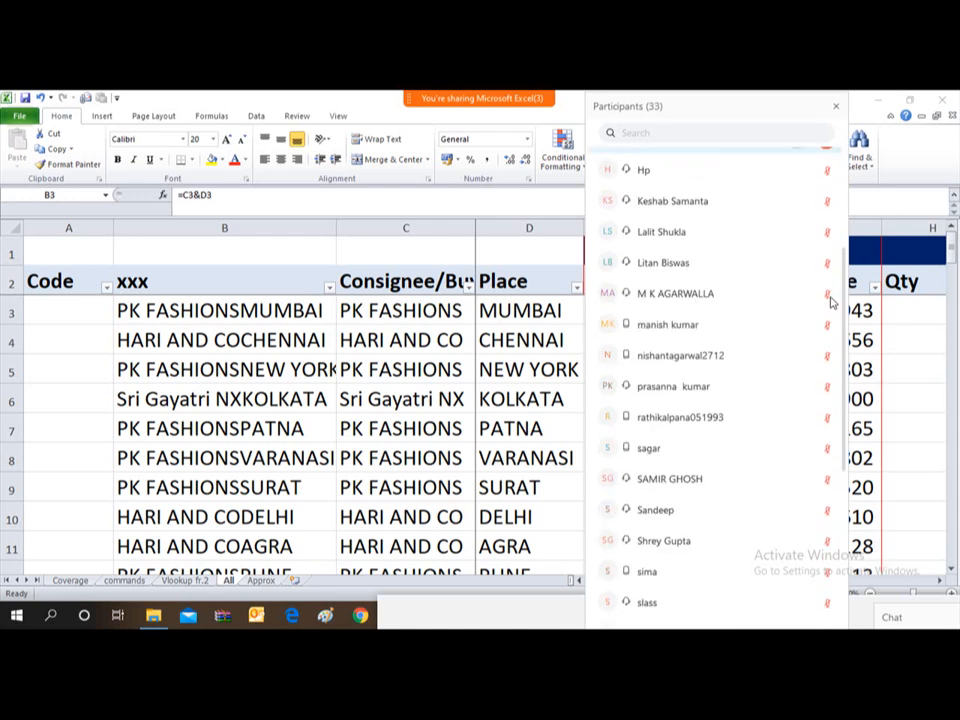
pyautogui.scroll(1, 836, 218)
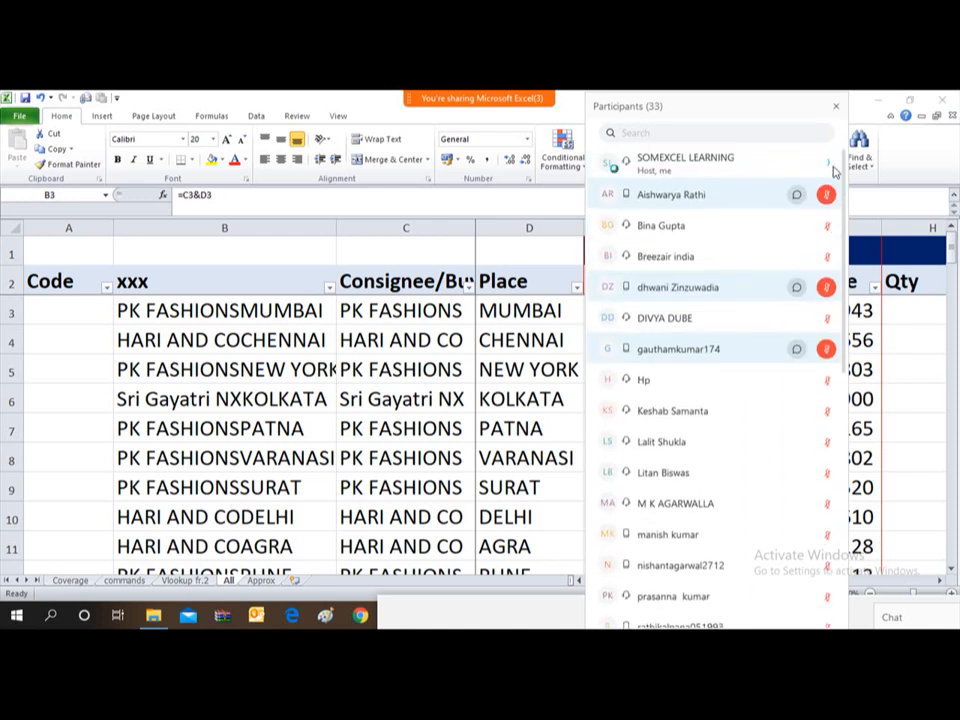
pyautogui.click(841, 238)
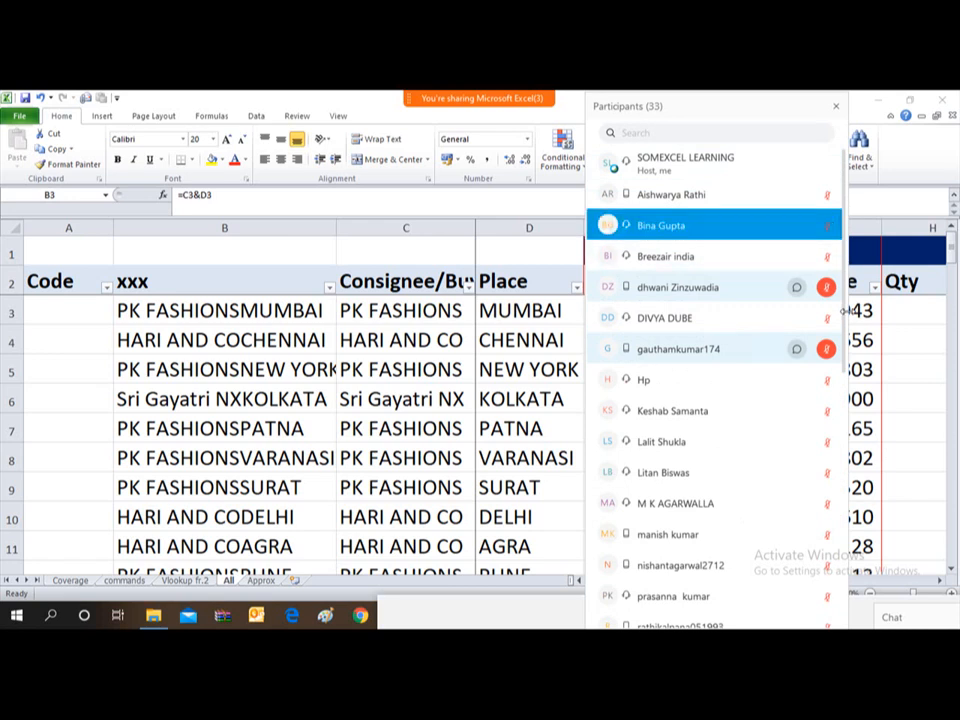
pyautogui.scroll(-2, 851, 356)
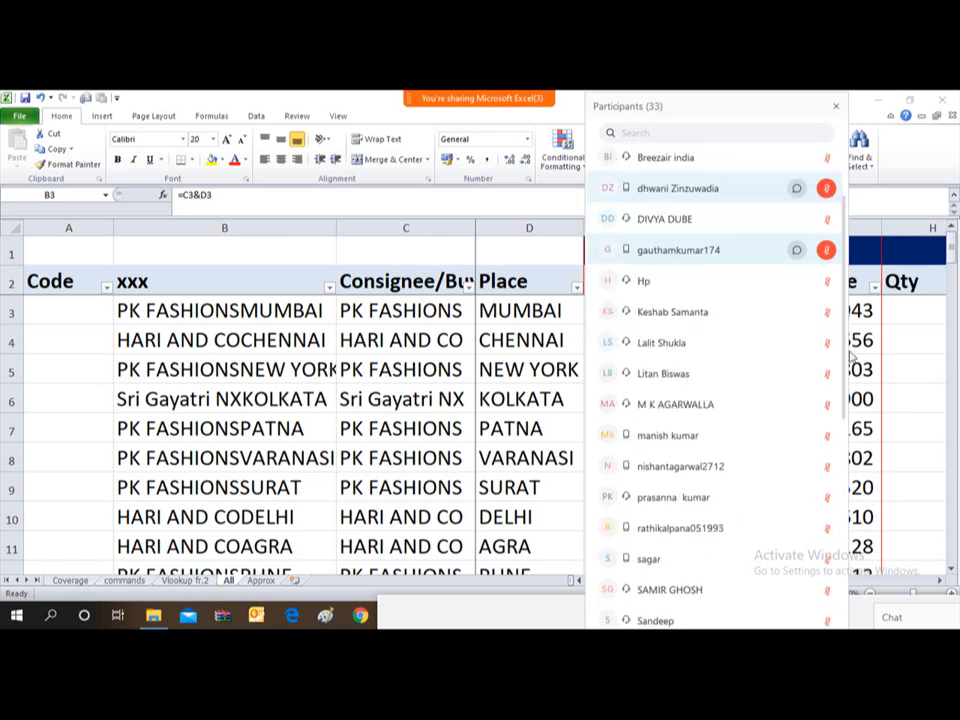
pyautogui.scroll(-5, 851, 356)
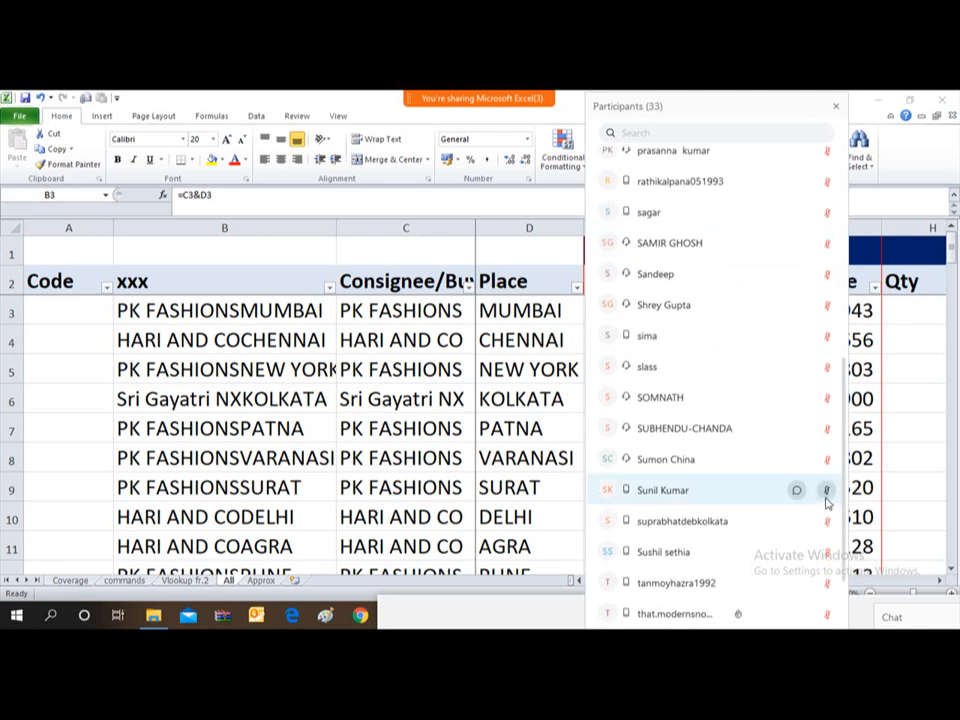
pyautogui.click(826, 500)
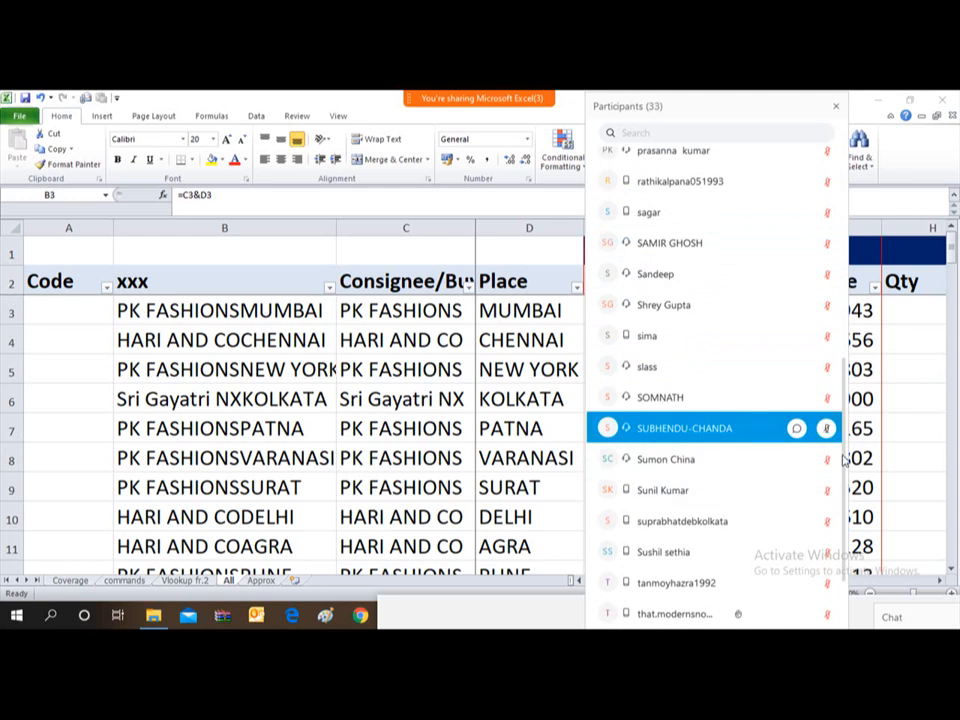
pyautogui.scroll(-3, 843, 458)
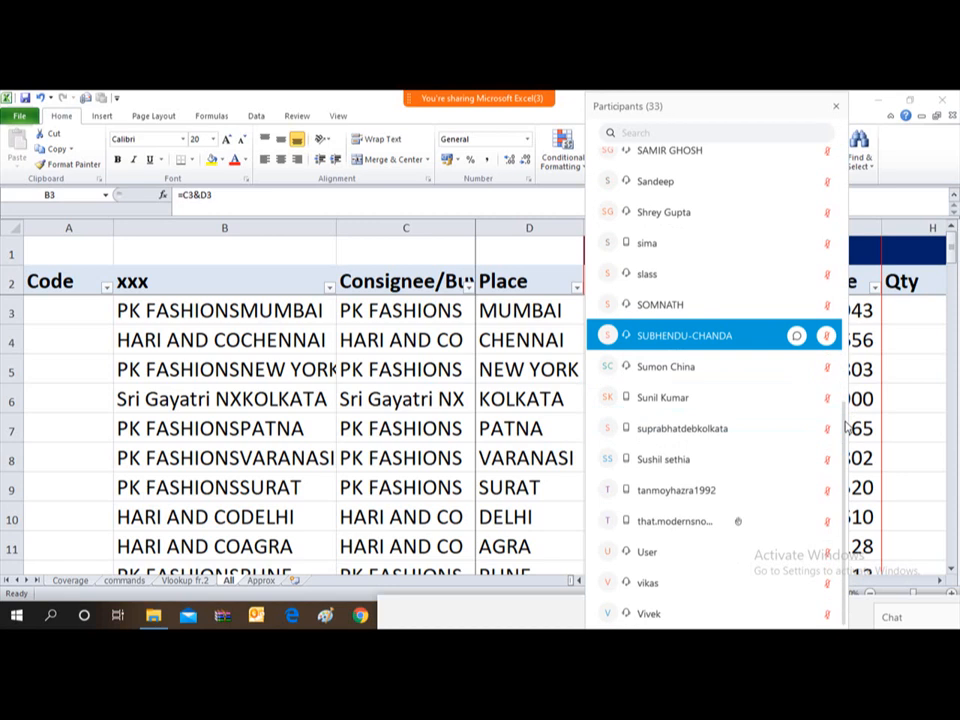
# - Look back over the start of the meeting's participant list and close the list
pyautogui.scroll(6, 845, 343)
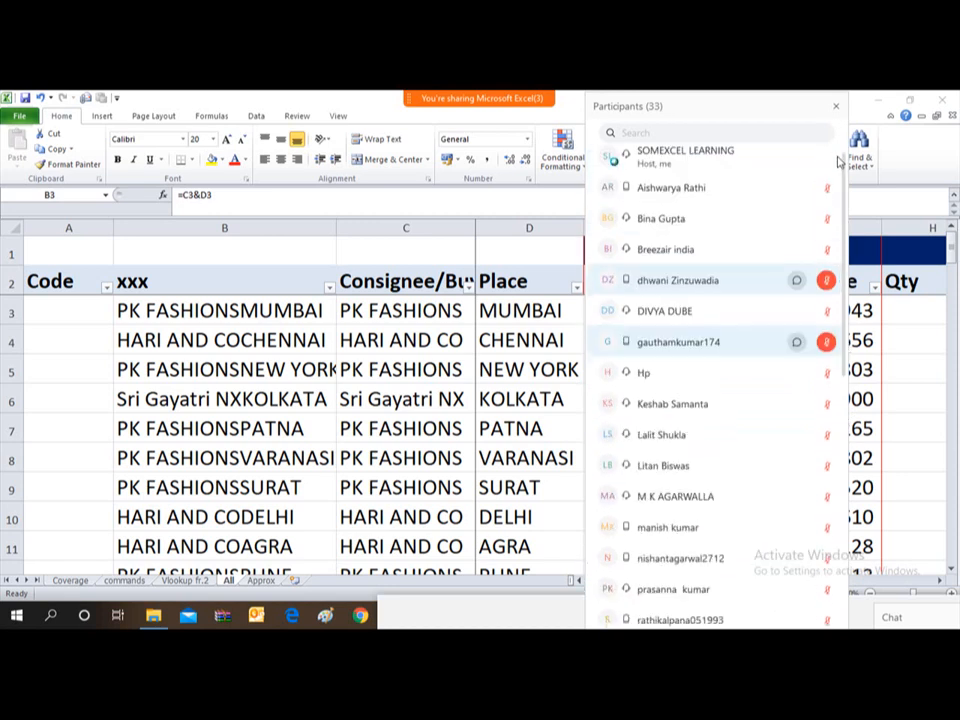
pyautogui.click(837, 109)
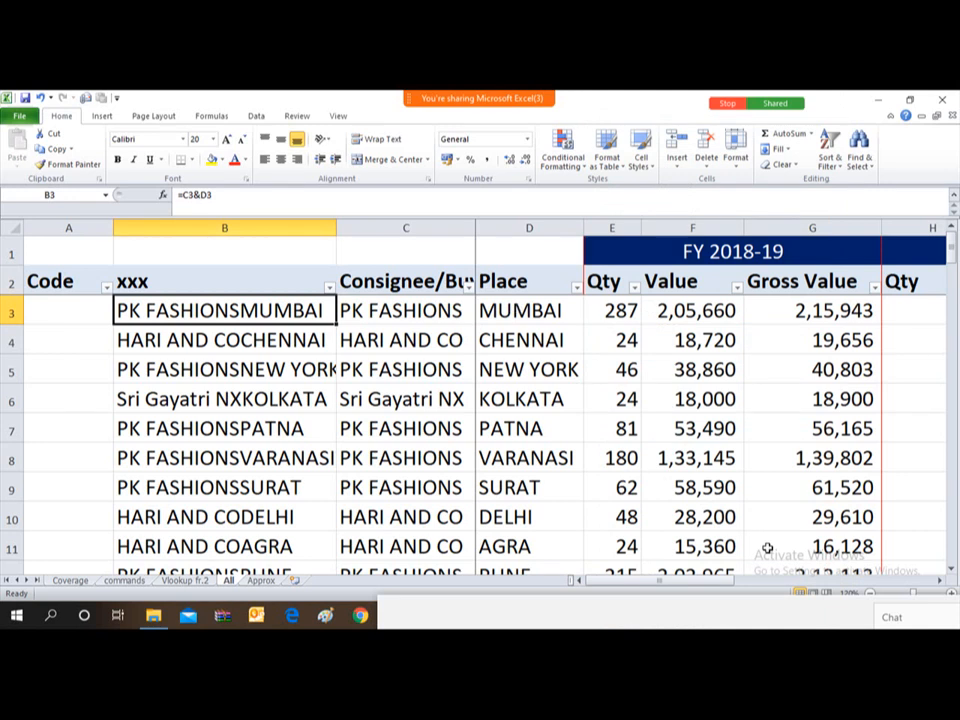
pyautogui.press('Up')
pyautogui.press('Up')
pyautogui.press('Down')
pyautogui.press('Down')
# - Switch to the Vlookup -2 workbook and delete the blank rows 22 and 23 from the Repeat-missing sheet
pyautogui.hotkey('alt', 'Tab')
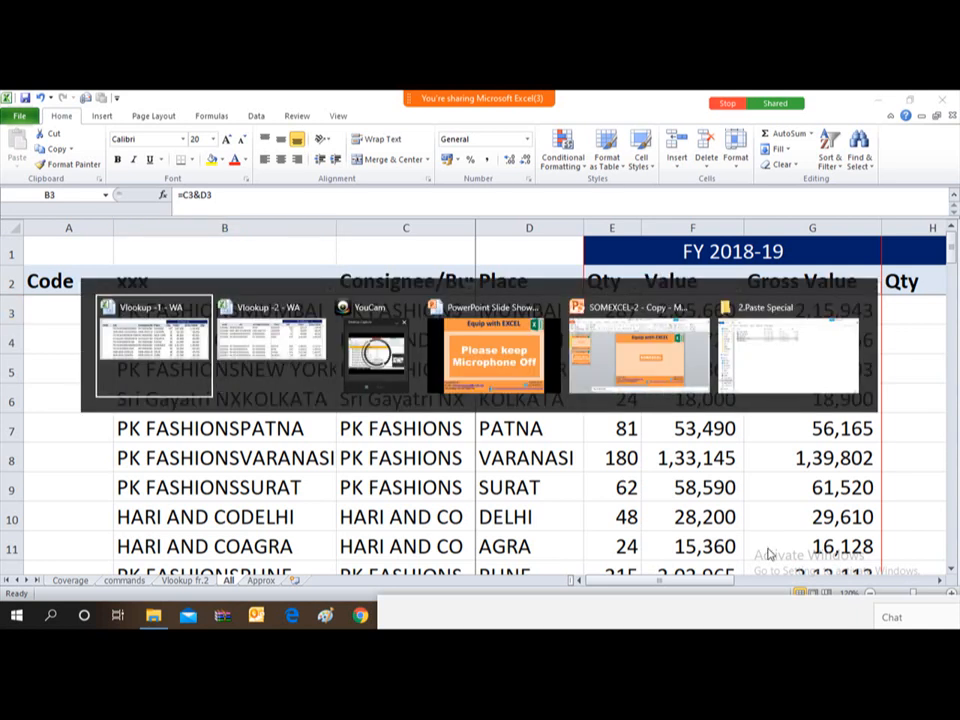
pyautogui.press('Tab')
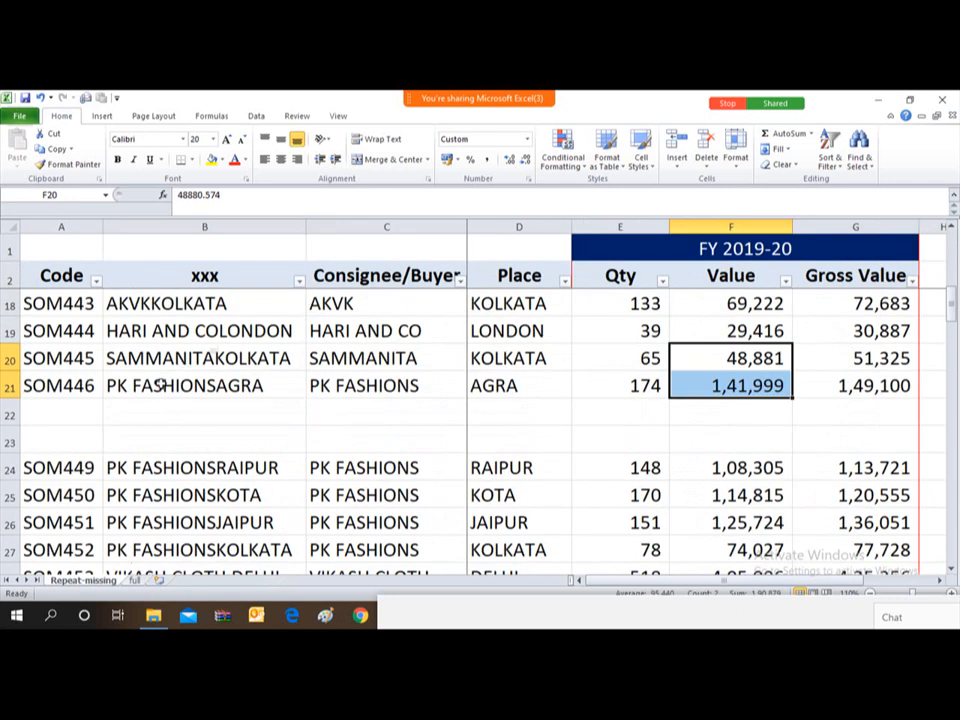
pyautogui.click(55, 403)
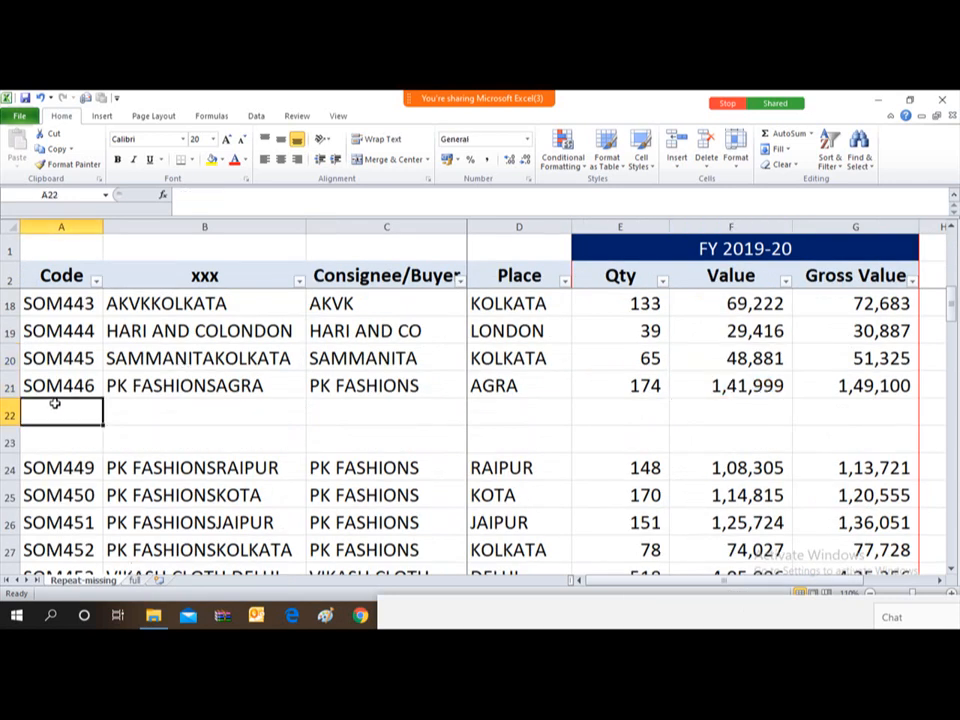
pyautogui.hotkey('shift', 'Down')
pyautogui.hotkey('shift', 'space')
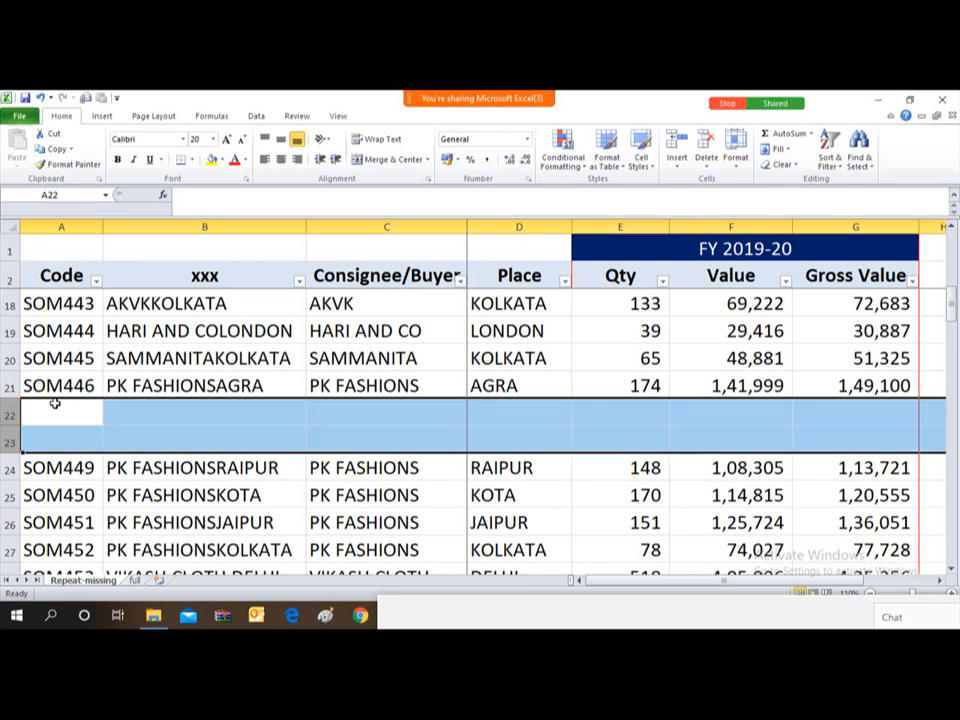
pyautogui.hotkey('ctrl', '-')
pyautogui.hotkey('ctrl', 'Down')
pyautogui.press('Down')
pyautogui.press('Down')
pyautogui.press('Up')
pyautogui.press('Up')
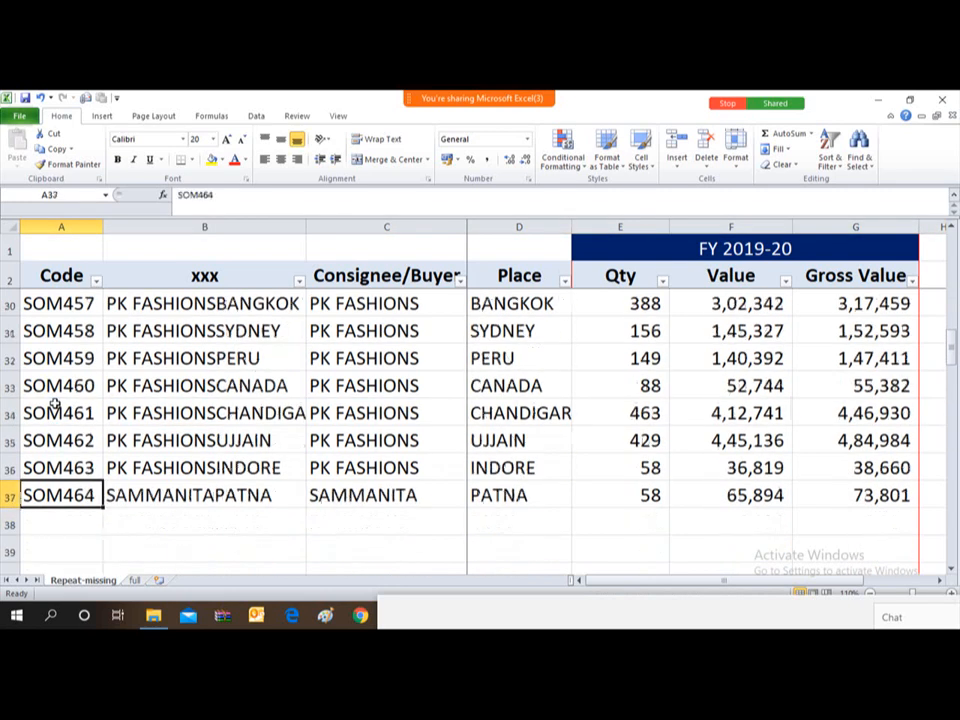
# - Delete the blank rows 16 and 17 between codes SOM440 and SOM443
pyautogui.hotkey('ctrl', 'Up')
pyautogui.hotkey('ctrl', 'Up')
pyautogui.press('Down')
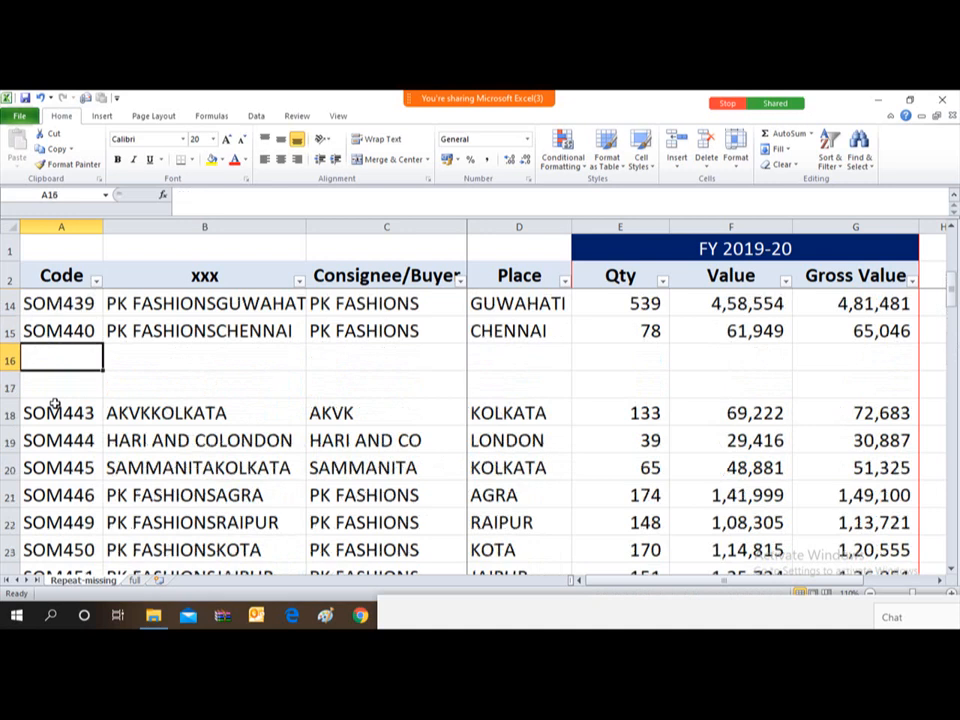
pyautogui.hotkey('shift', 'space')
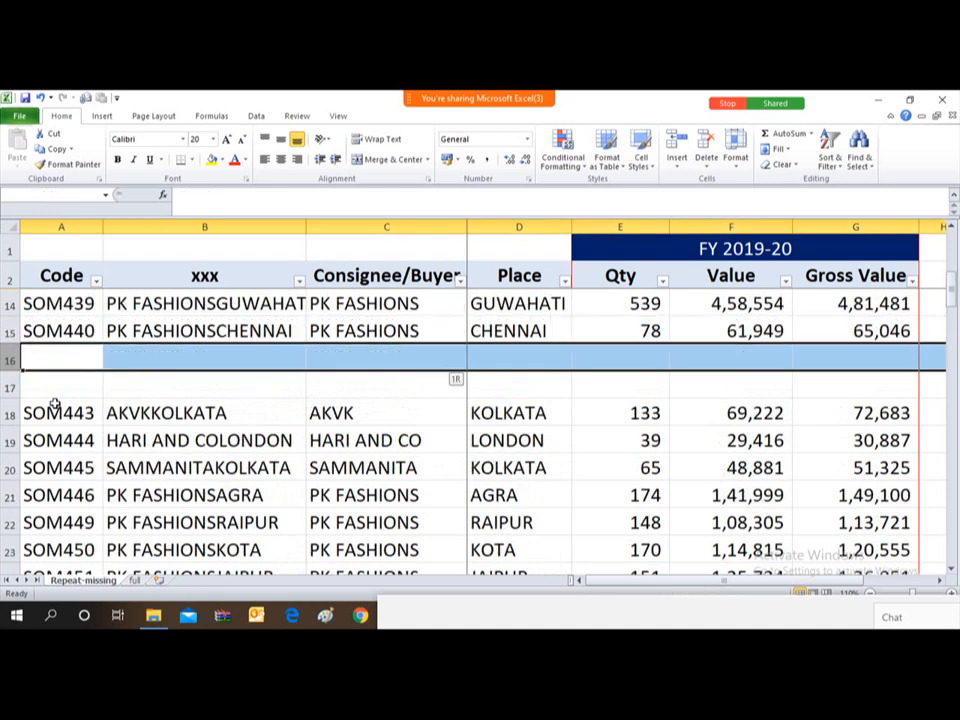
pyautogui.hotkey('shift', 'Down')
pyautogui.hotkey('shift', 'Down')
pyautogui.hotkey('shift', 'Up')
pyautogui.hotkey('ctrl', '-')
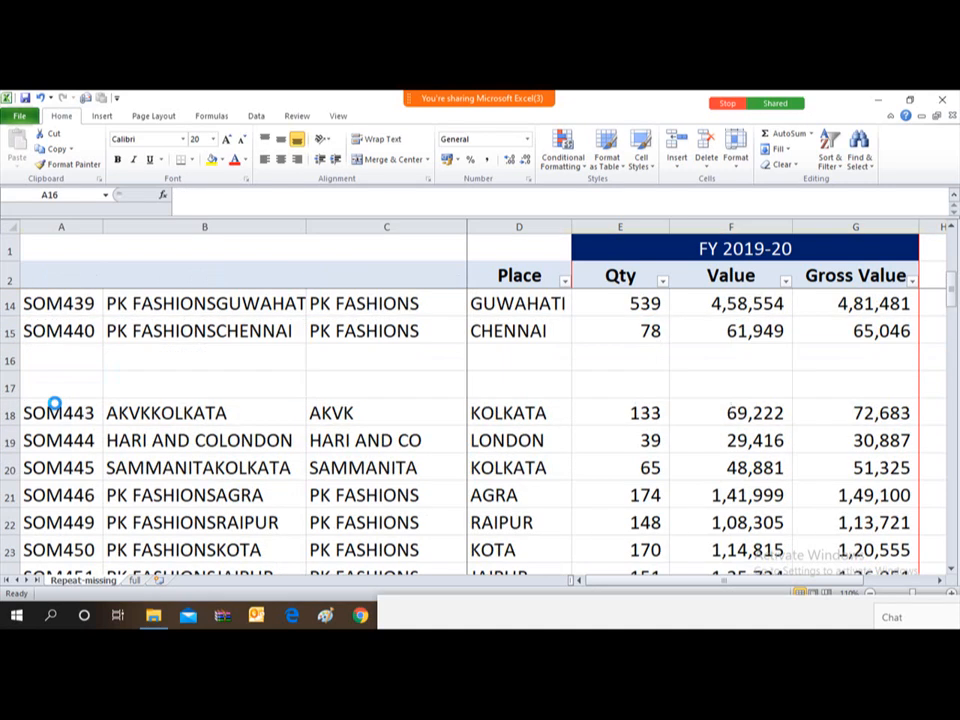
# - Delete the blank rows 10 and 11 between codes SOM434 and SOM437
pyautogui.press('Right')
pyautogui.hotkey('ctrl', 'Up')
pyautogui.hotkey('ctrl', 'Up')
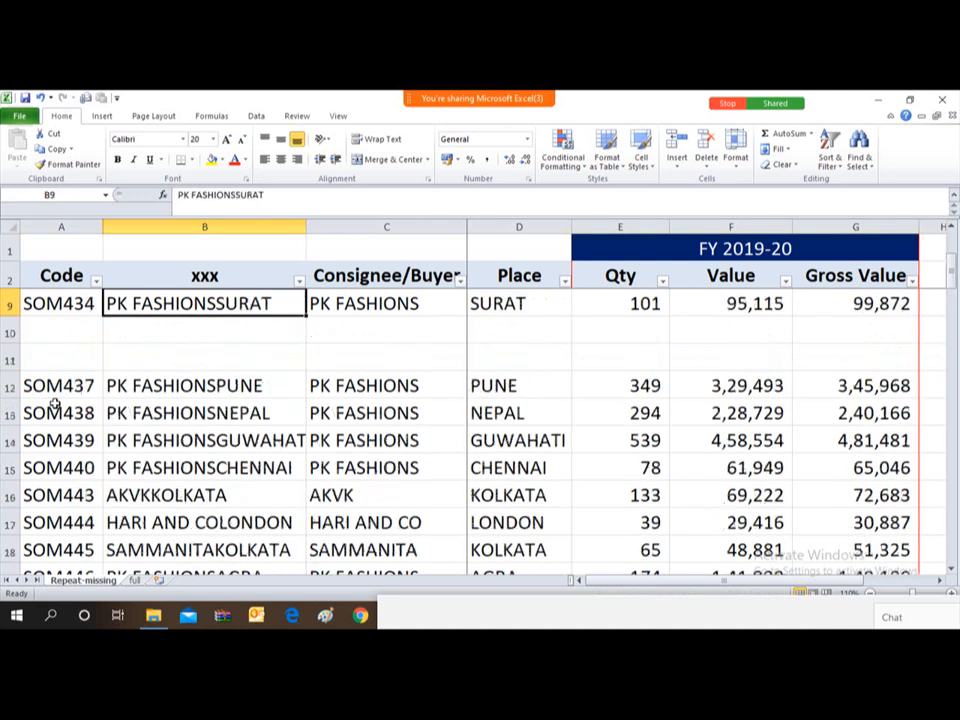
pyautogui.press('Down')
pyautogui.hotkey('shift', 'Down')
pyautogui.hotkey('shift', 'space')
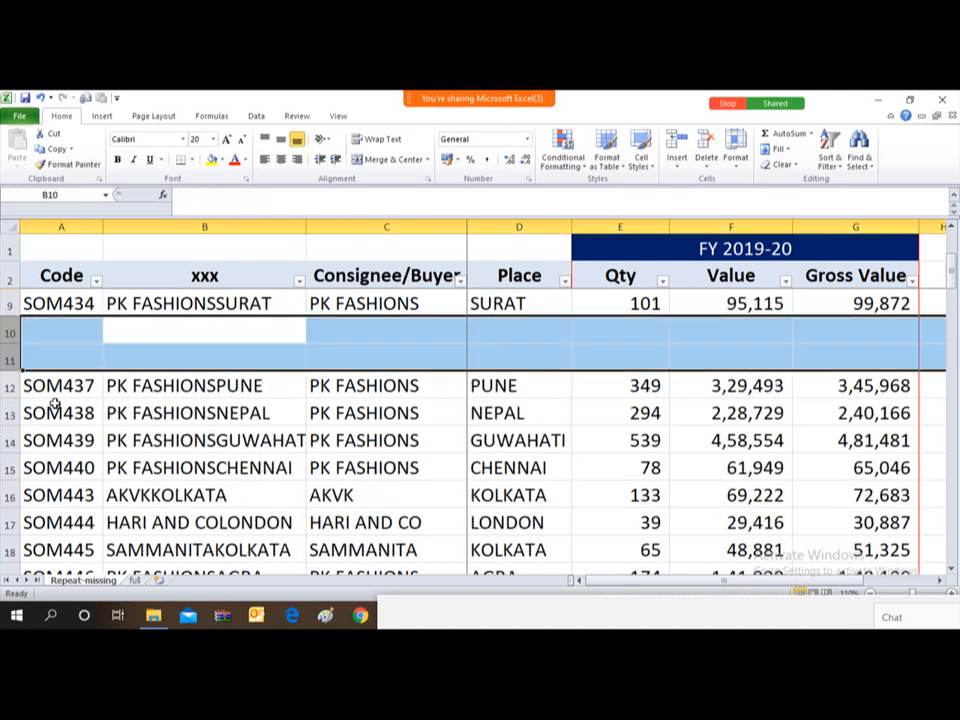
pyautogui.hotkey('ctrl', '-')
# - Clear all the joined values under the xxx header, from B3 down to B33
pyautogui.press('Up')
pyautogui.hotkey('ctrl', 'Up')
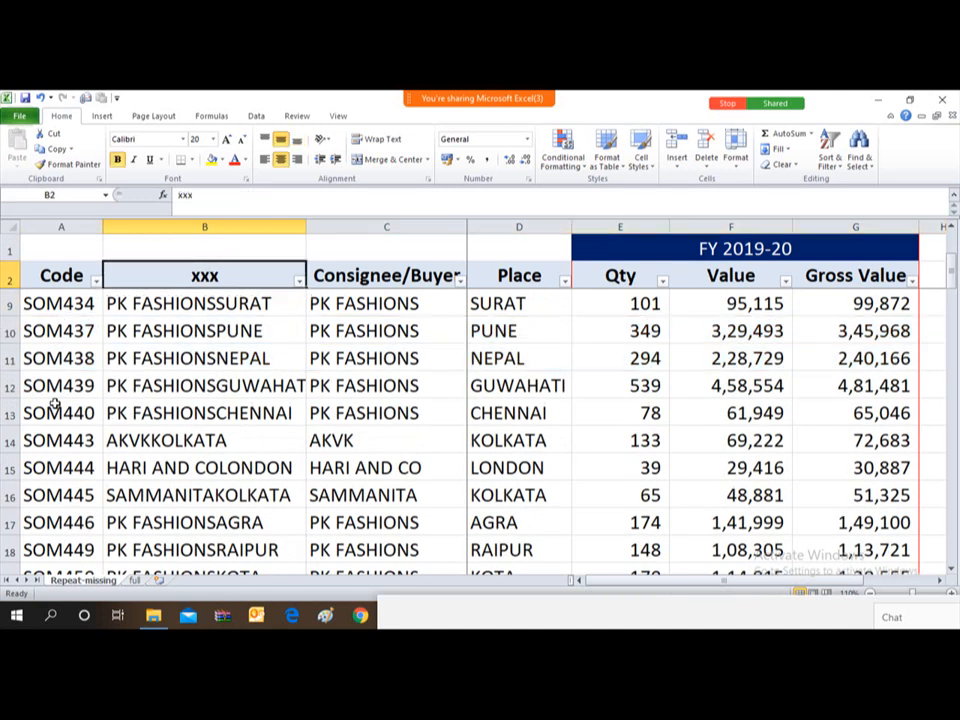
pyautogui.press('Down')
pyautogui.press('Down')
pyautogui.press('Up')
pyautogui.hotkey('ctrl', 'shift', 'Down')
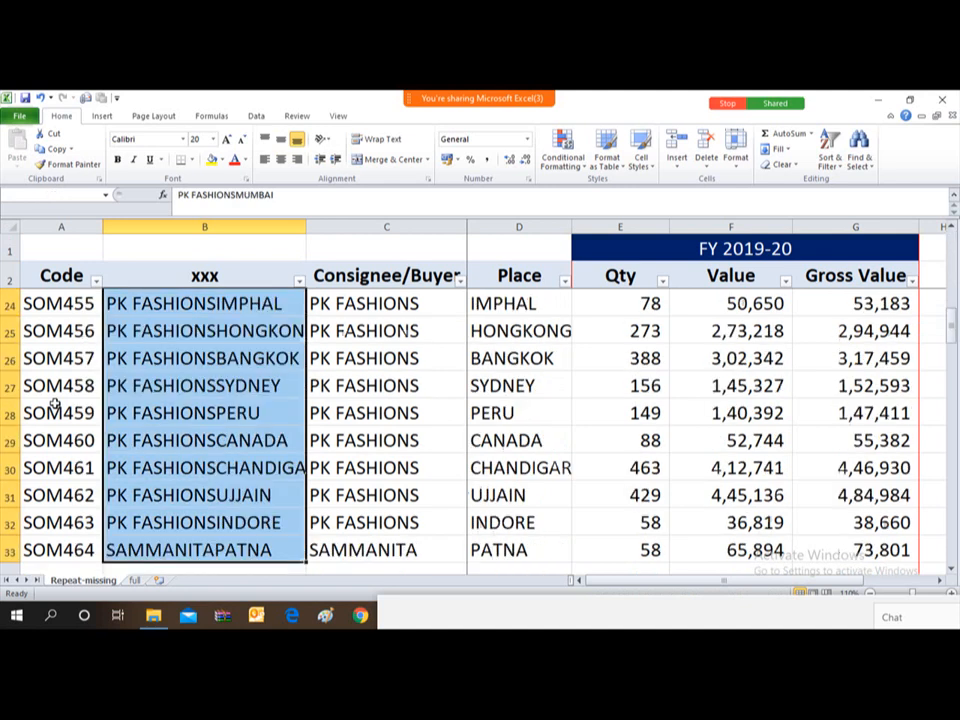
pyautogui.scroll(-1, 55, 403)
pyautogui.press('Delete')
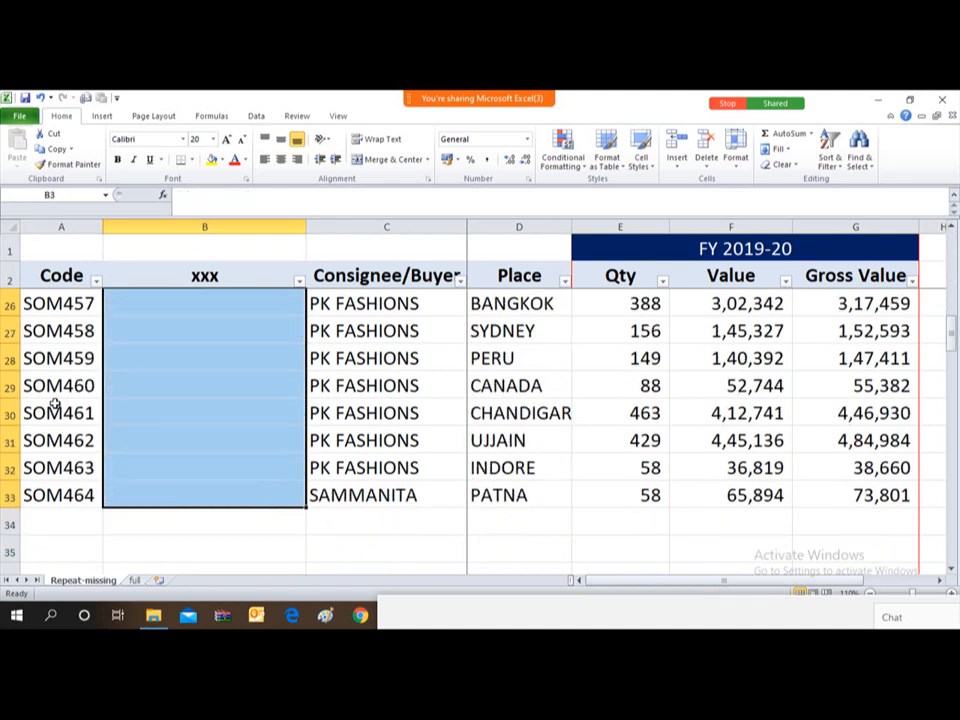
# - Enter the formula =C3&D3 in cell B3 of the Repeat-missing sheet to join buyer and place
pyautogui.hotkey('ctrl', 'Up')
pyautogui.press('Down')
pyautogui.press('Down')
pyautogui.press('Up')
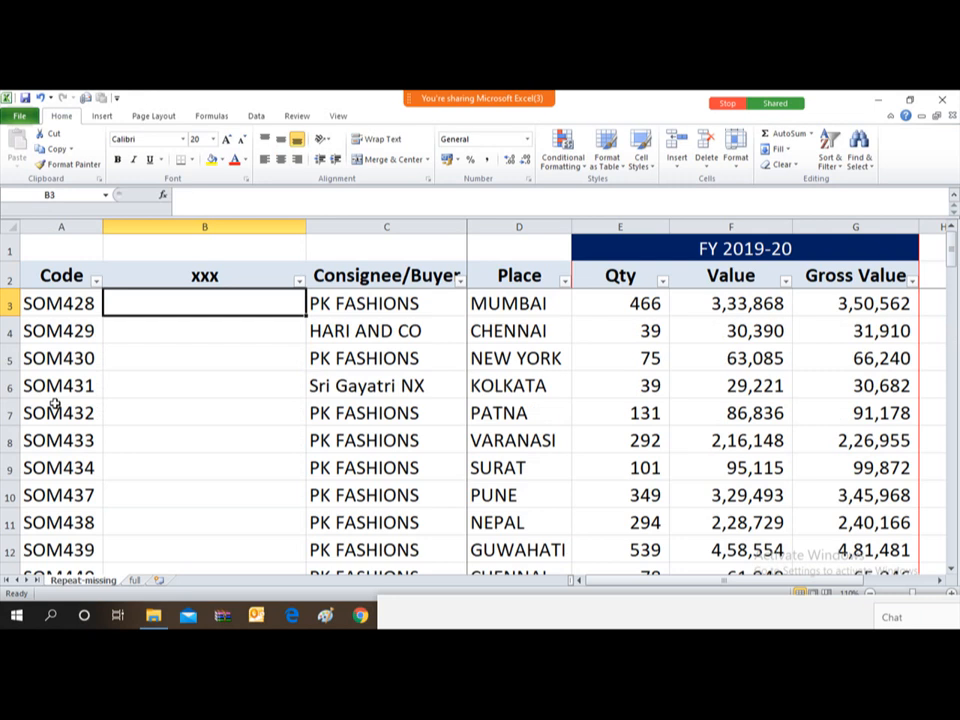
pyautogui.write('=')
pyautogui.press('Right')
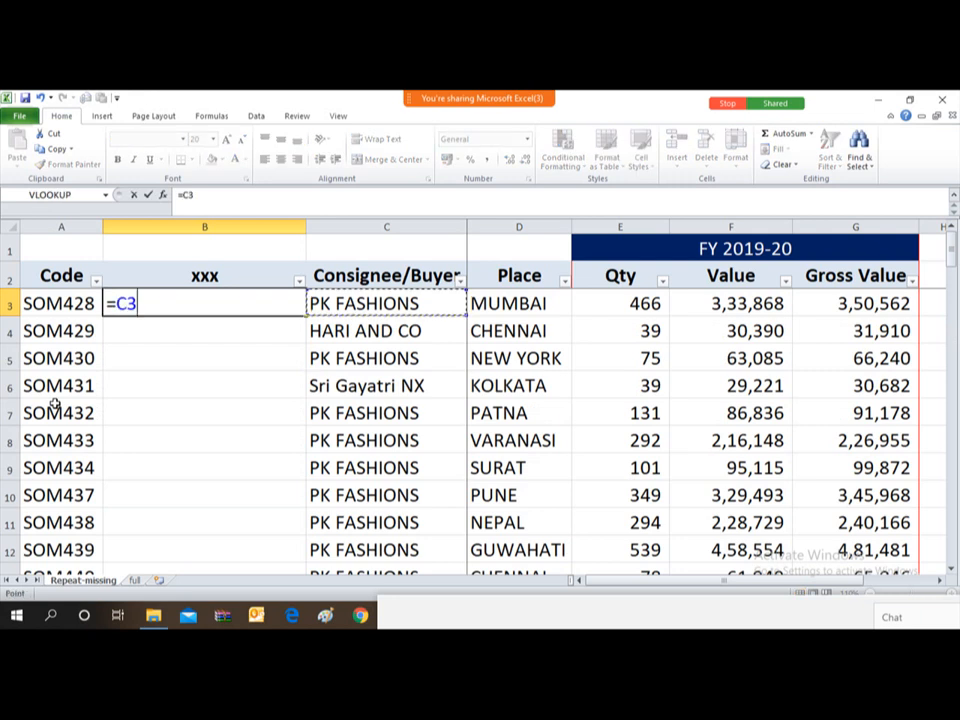
pyautogui.write('&')
pyautogui.press('Right')
pyautogui.press('Right')
pyautogui.press('Right')
pyautogui.press('Left')
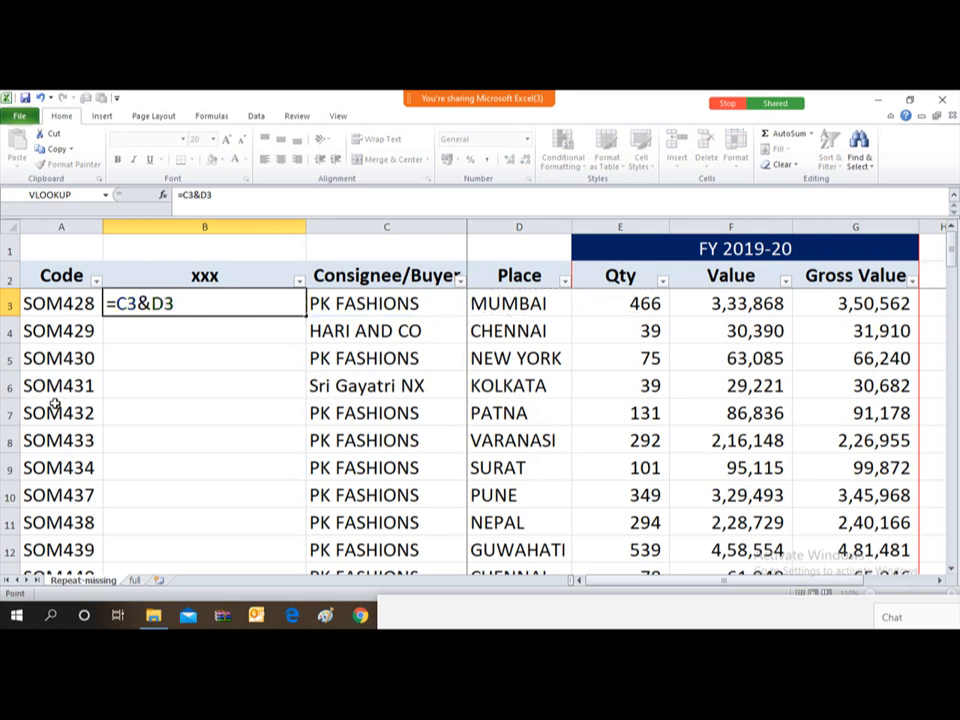
pyautogui.press('Return')
pyautogui.press('Up')
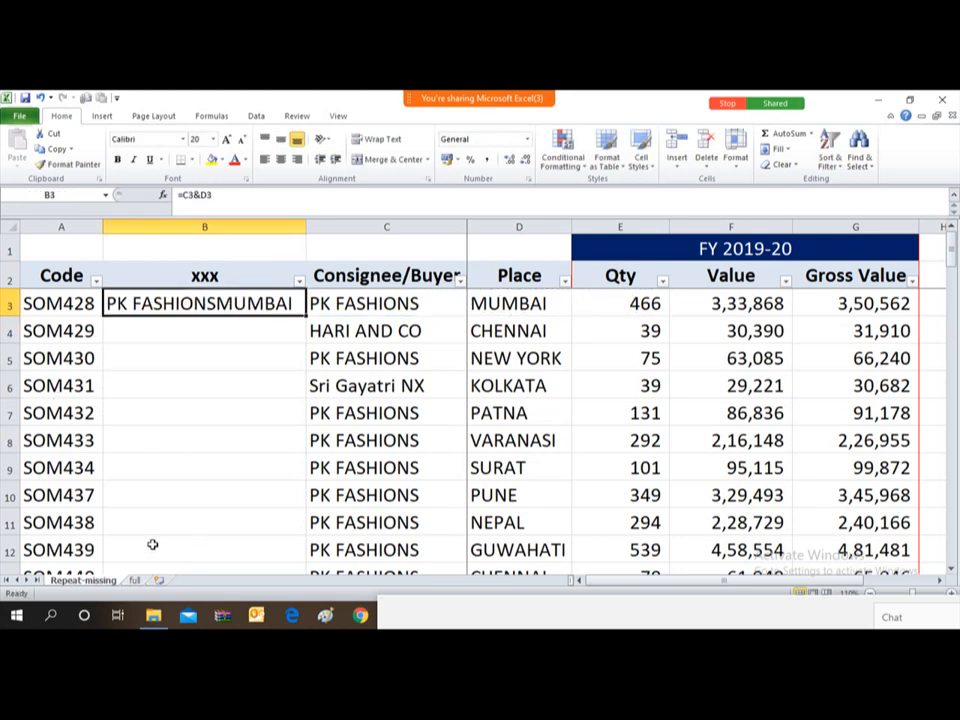
# - Delete the empty column C between Consignee/Buyer and Place in the full sheet
pyautogui.click(133, 582)
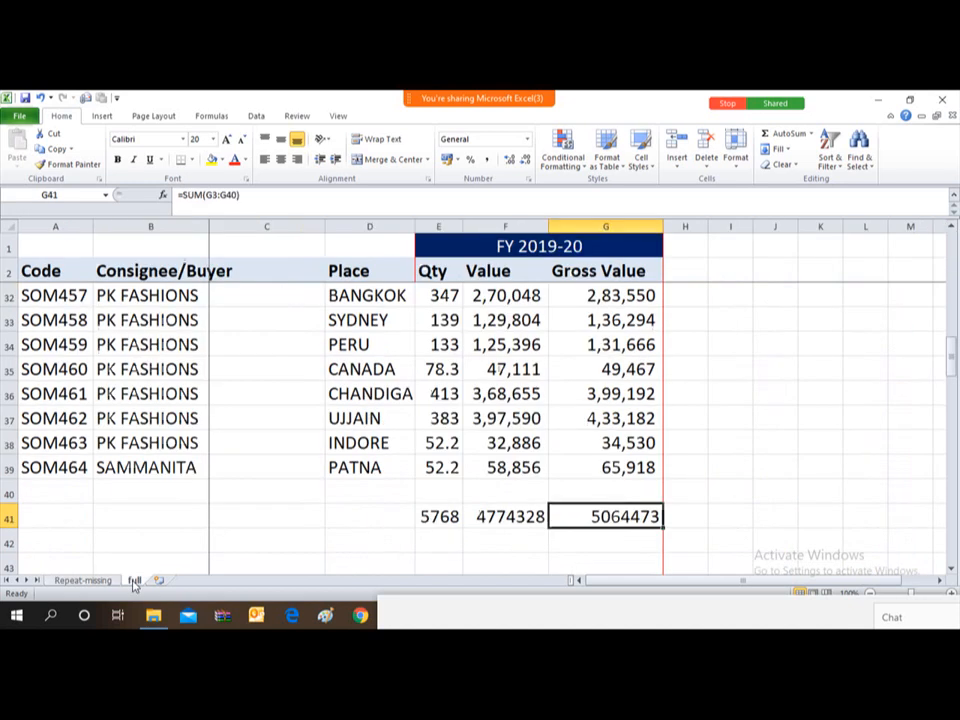
pyautogui.click(100, 341)
pyautogui.press('Right')
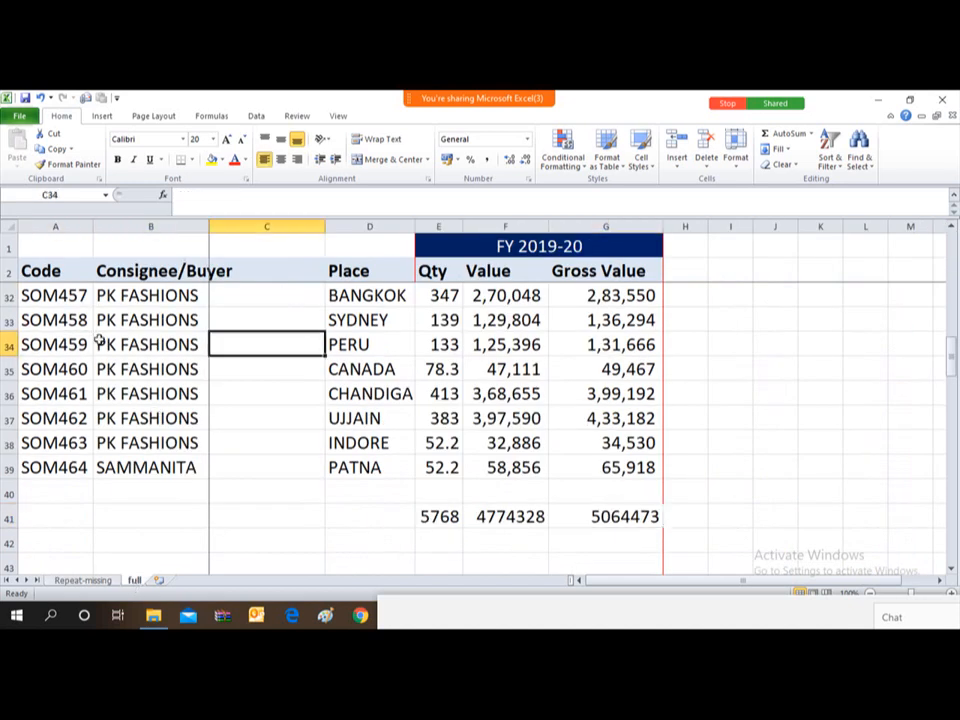
pyautogui.hotkey('ctrl', 'space')
pyautogui.hotkey('ctrl', '-')
pyautogui.press('Left')
pyautogui.press('Left')
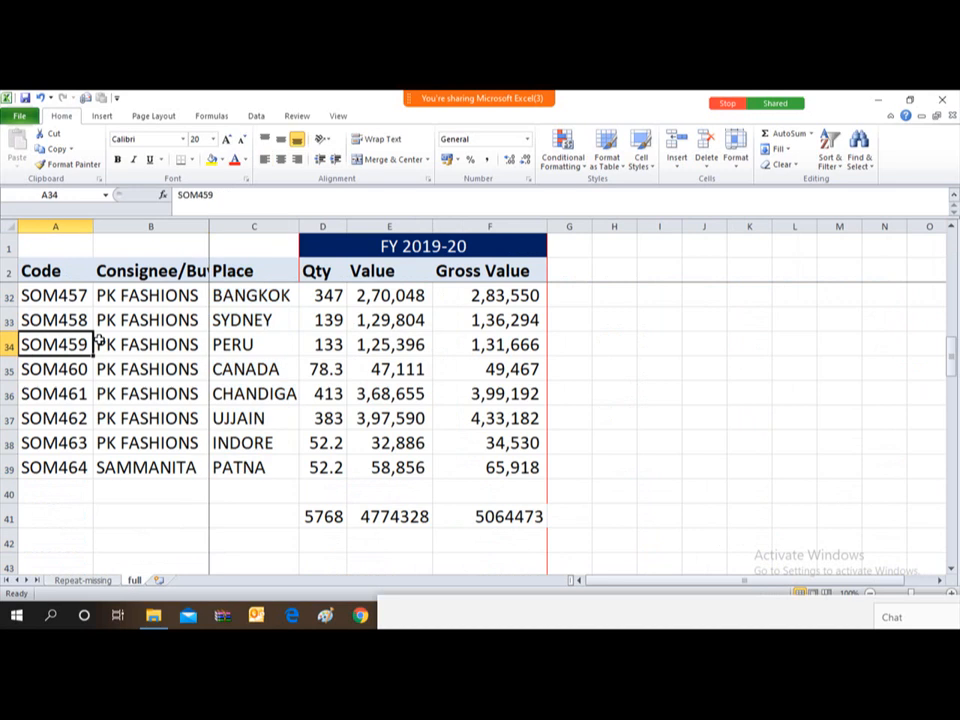
# - Insert a new column between Code and Consignee/Buyer in the full sheet and widen it
pyautogui.press('Right')
pyautogui.hotkey('ctrl', 'space')
pyautogui.hotkey('ctrl', 'shift', '+')
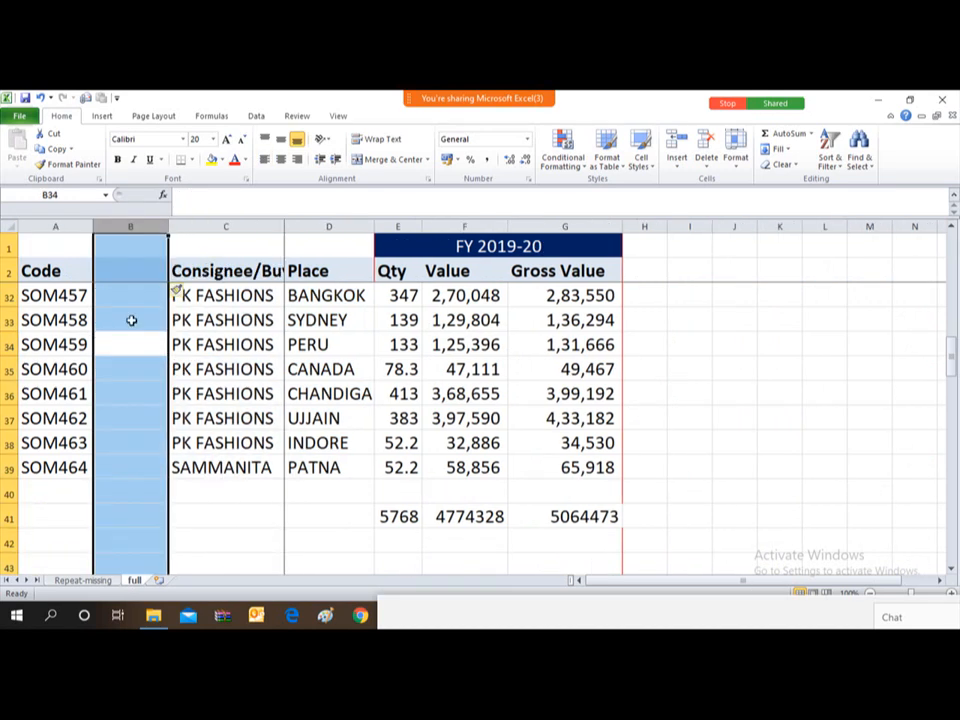
pyautogui.click(133, 319)
pyautogui.moveTo(168, 225); pyautogui.dragTo(222, 225)
# - Enter the formula =C3&D3 in cell B3 of the full sheet to join buyer and place
pyautogui.click(167, 273)
pyautogui.press('Down')
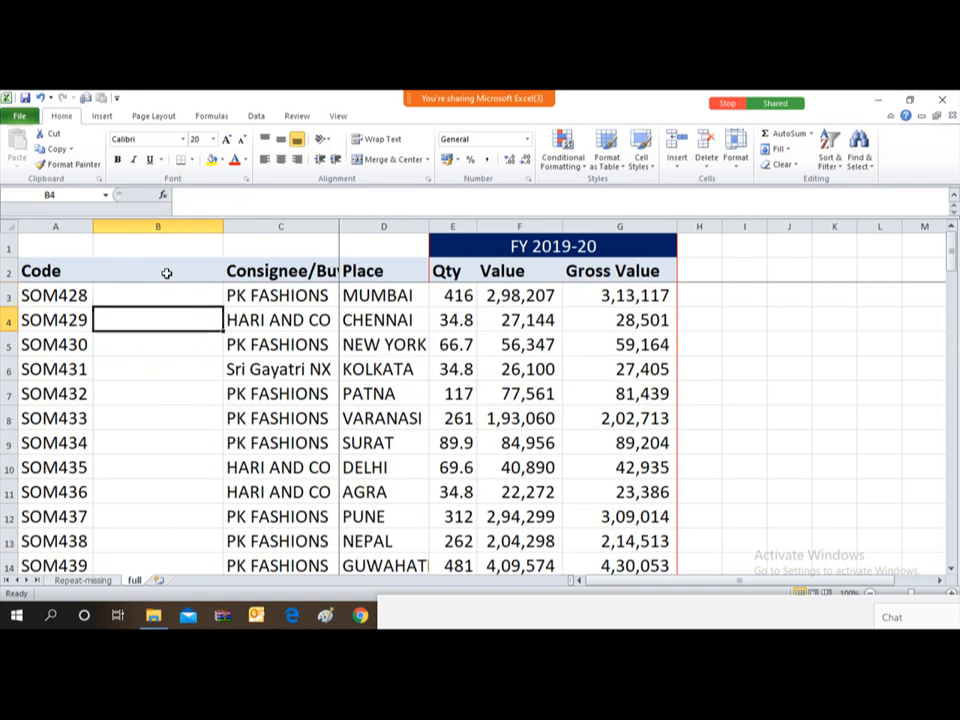
pyautogui.write('=')
pyautogui.press('Right')
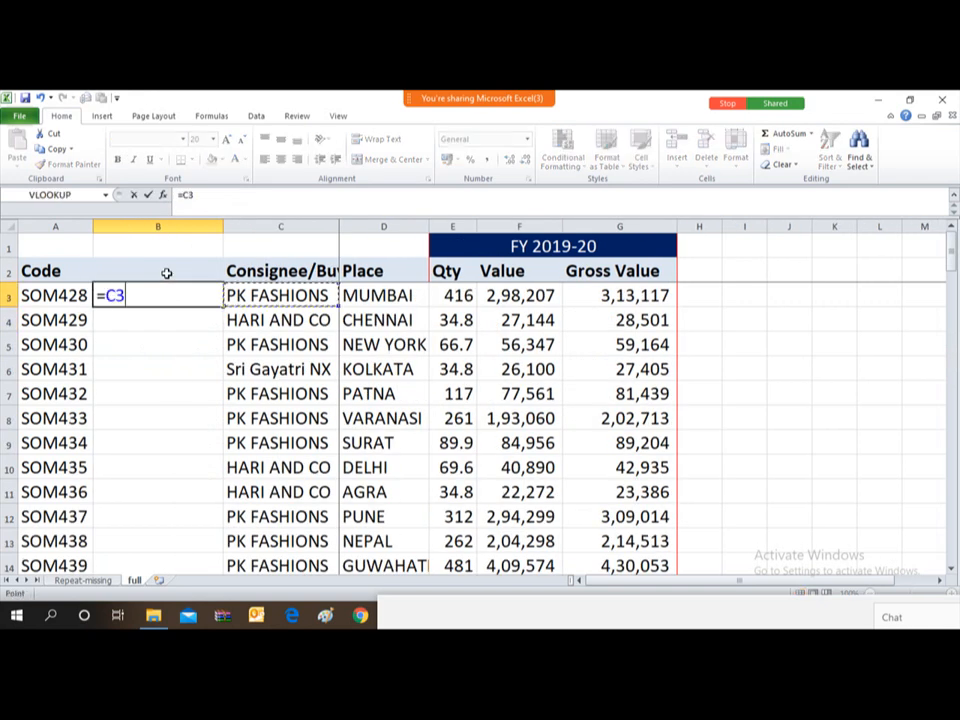
pyautogui.write('&')
pyautogui.click(390, 293)
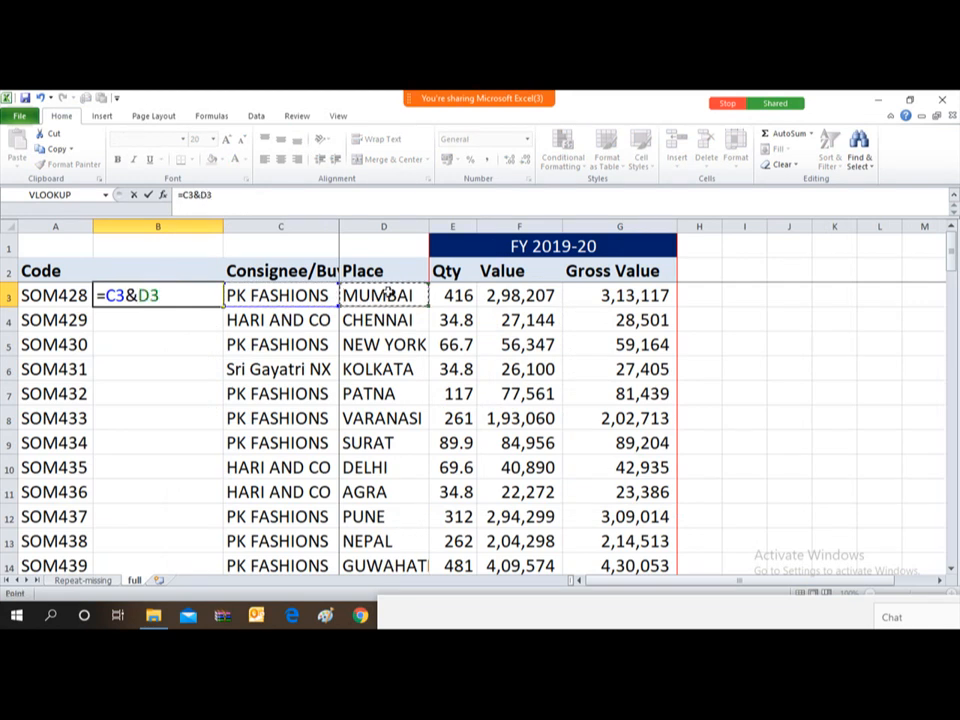
pyautogui.press('Return')
pyautogui.press('Up')
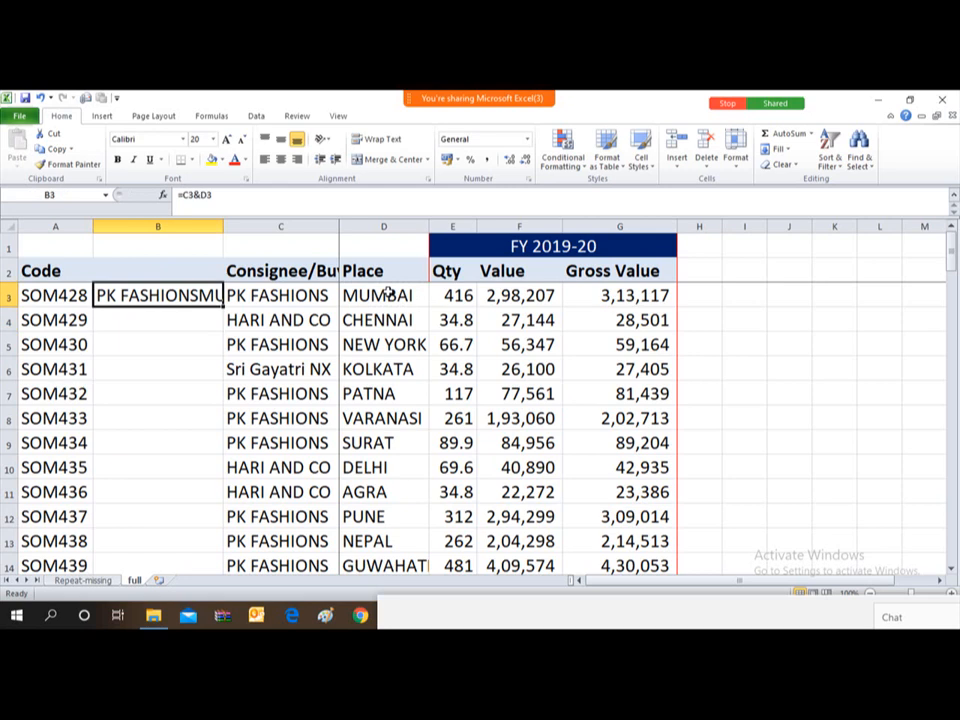
# - Copy the joining formula from B3 down to the last data row, B39
pyautogui.hotkey('ctrl', 'c')
pyautogui.press('Left')
pyautogui.hotkey('ctrl', 'Down')
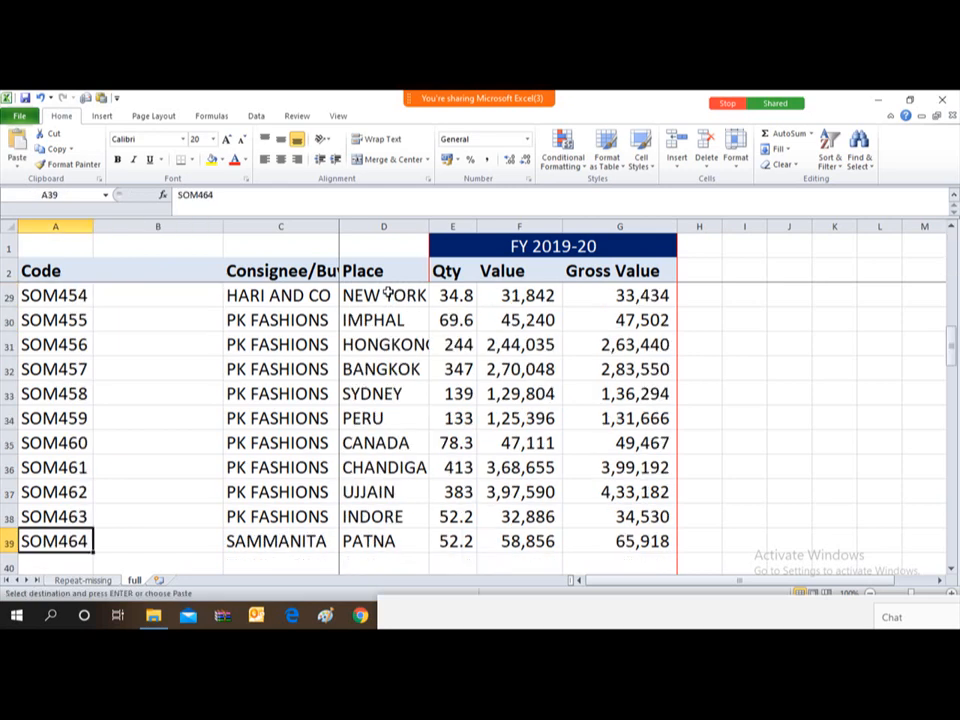
pyautogui.press('Right')
pyautogui.hotkey('ctrl', 'shift', 'Up')
pyautogui.press('Return')
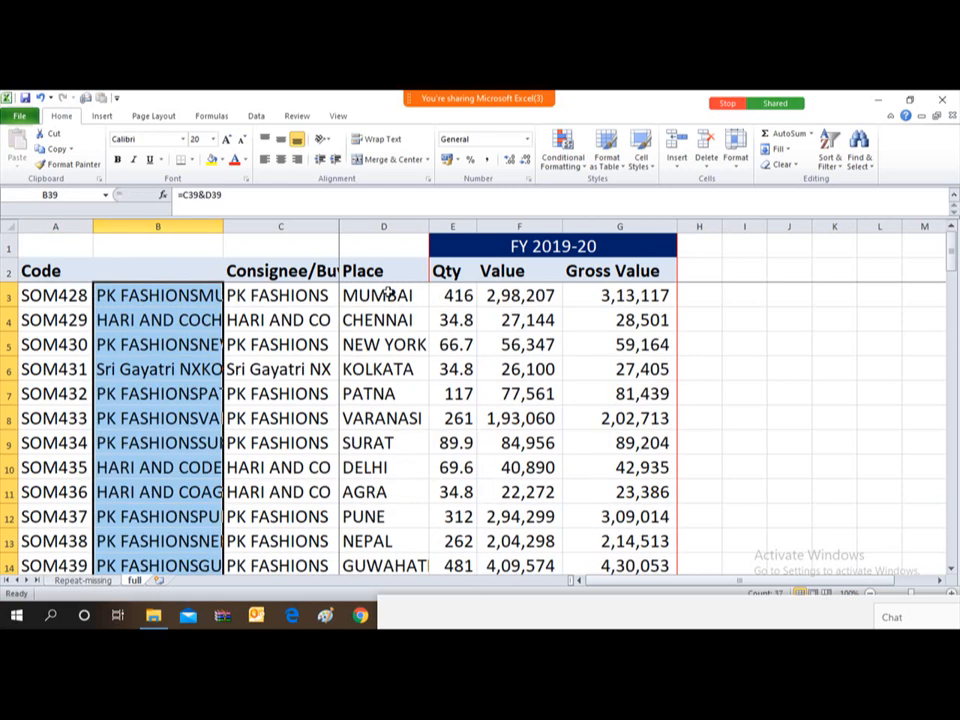
pyautogui.press('Down')
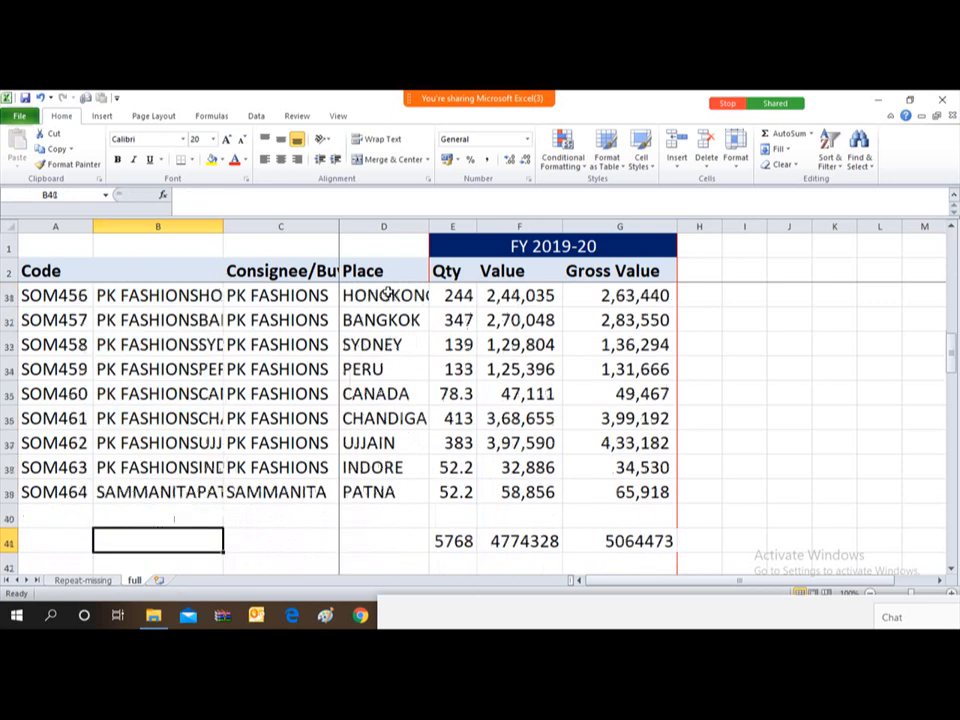
pyautogui.press('Up')
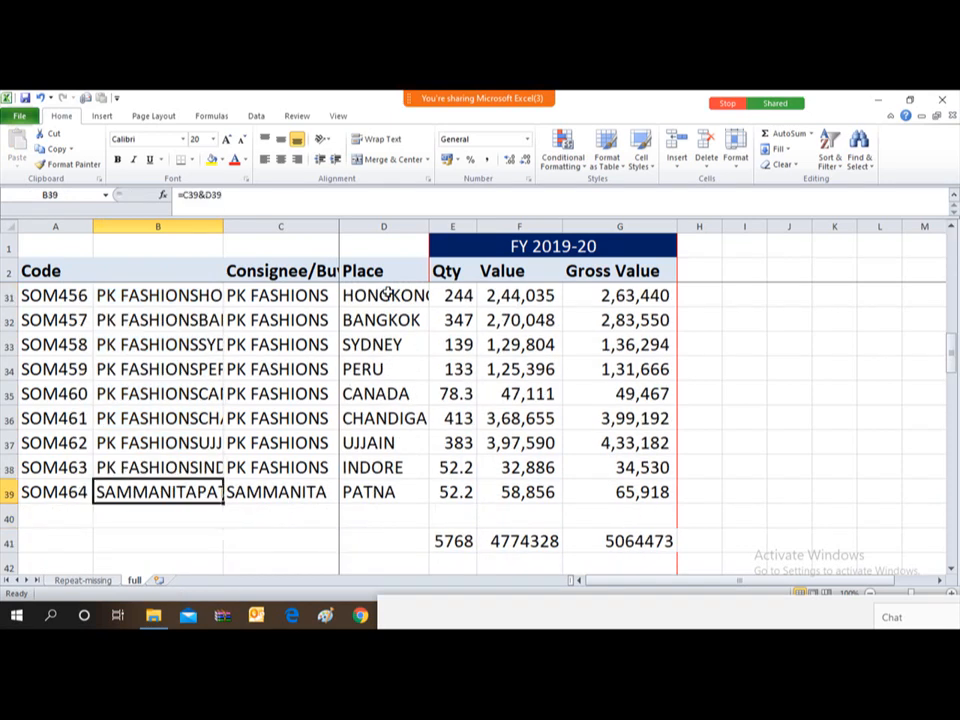
# - Fit column B's width to its contents and enter the header xx in B2
pyautogui.doubleClick(223, 227)
pyautogui.click(189, 272)
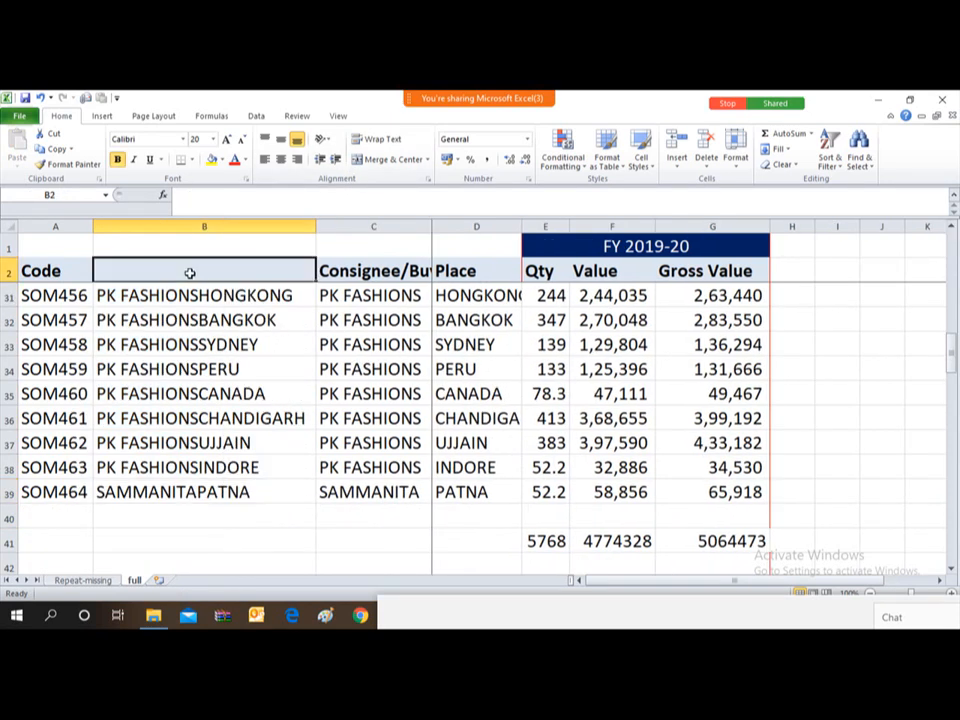
pyautogui.write('xx')
pyautogui.press('Return')
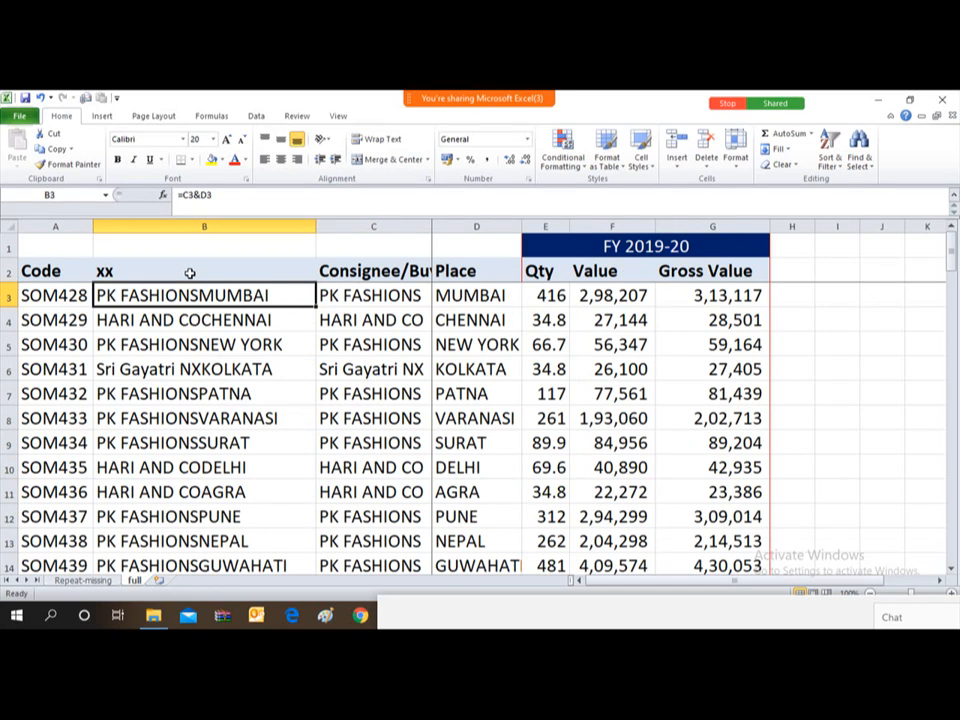
# - In the All sheet, begin a VLOOKUP formula in H3, the first FY 2019-20 Qty cell, with B3 as the lookup value
pyautogui.hotkey('alt', 'Tab')
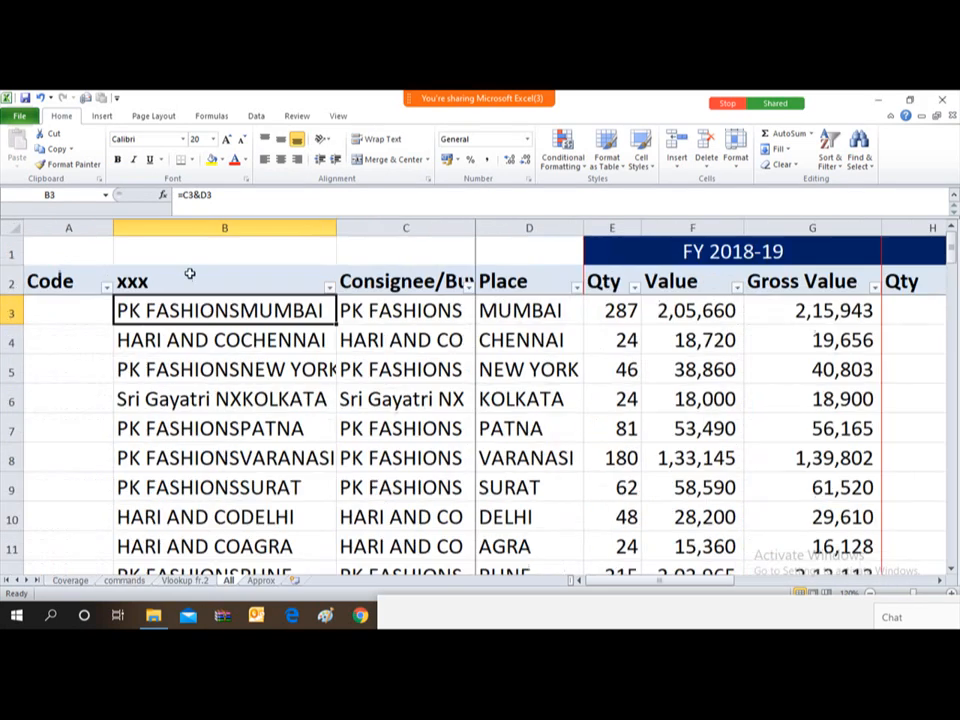
pyautogui.press('Right')
pyautogui.press('Right')
pyautogui.press('Right')
pyautogui.press('Right')
pyautogui.press('Right')
pyautogui.press('Right')
pyautogui.press('Right')
pyautogui.press('Right')
pyautogui.press('Right')
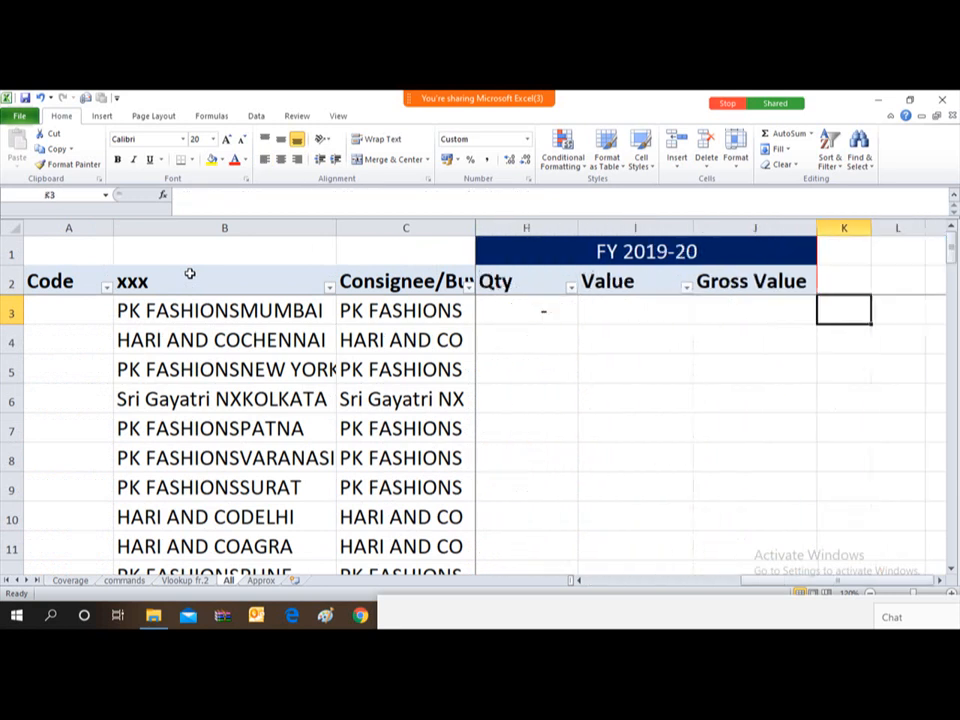
pyautogui.press('Left')
pyautogui.press('Left')
pyautogui.press('Left')
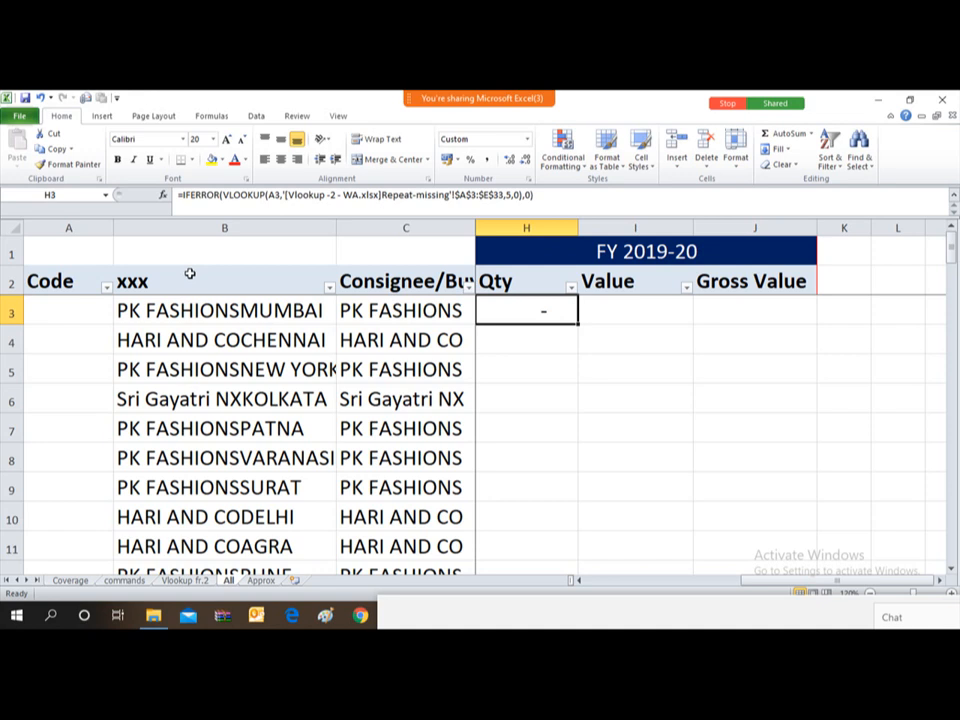
pyautogui.write('=')
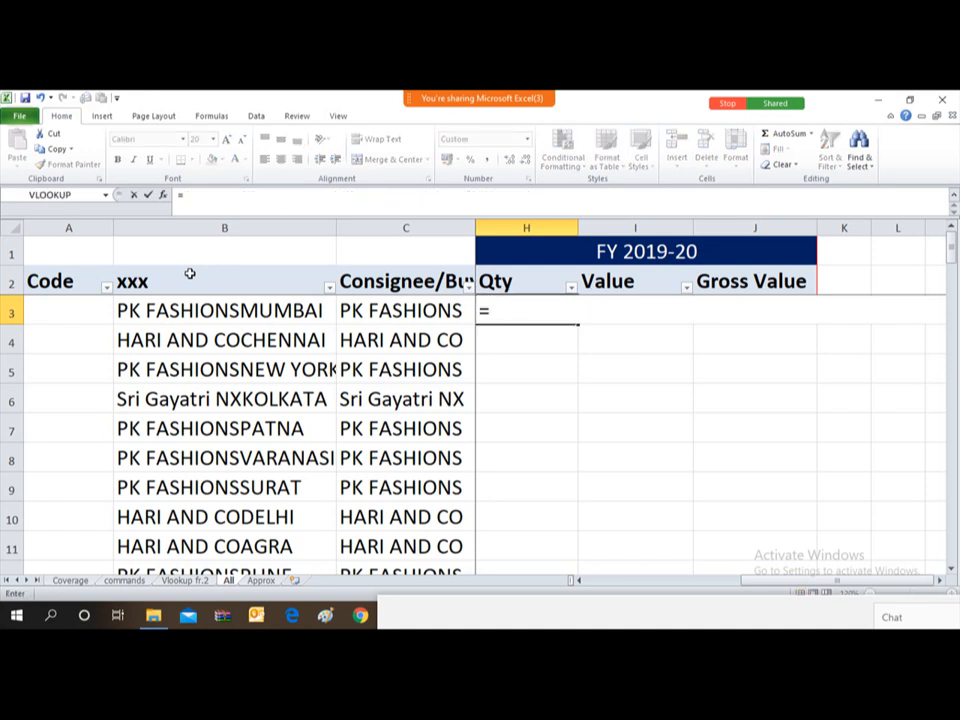
pyautogui.write('v')
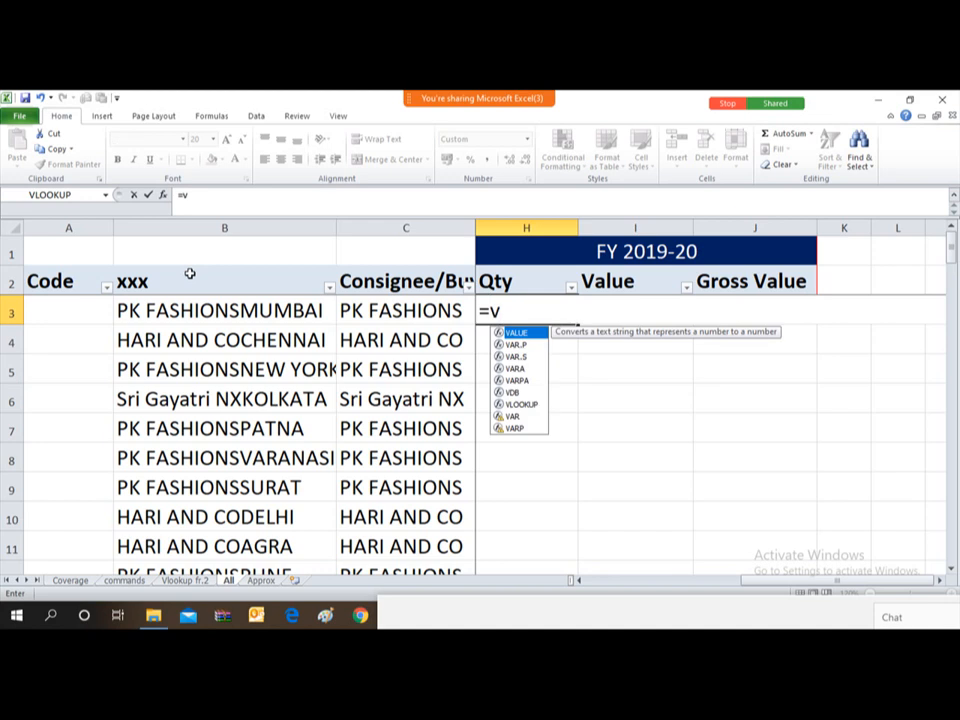
pyautogui.write('lookup(')
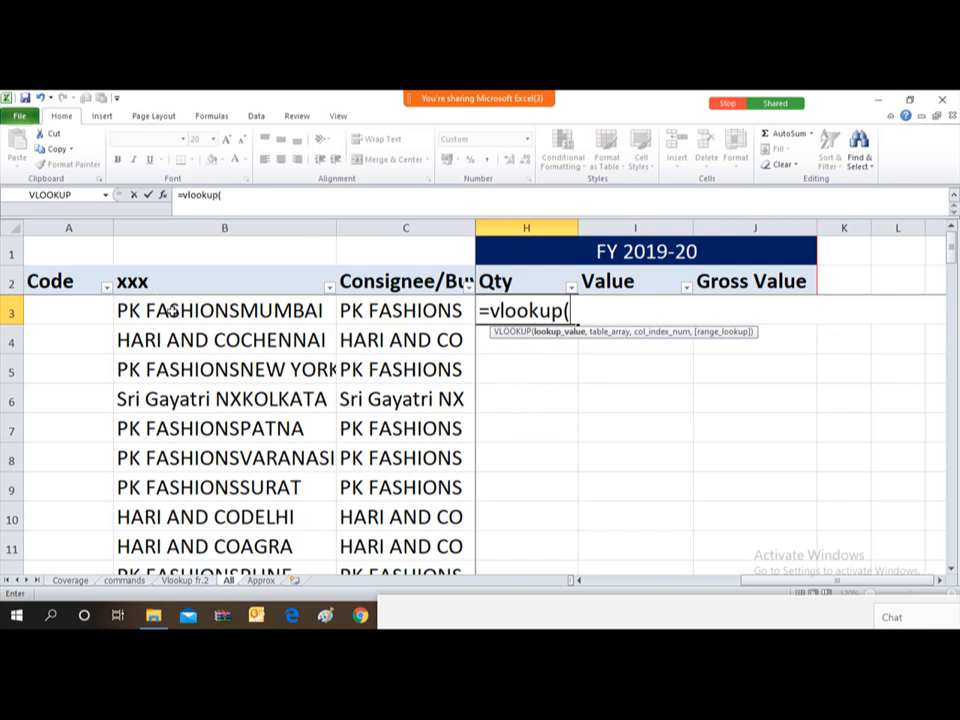
pyautogui.click(172, 312)
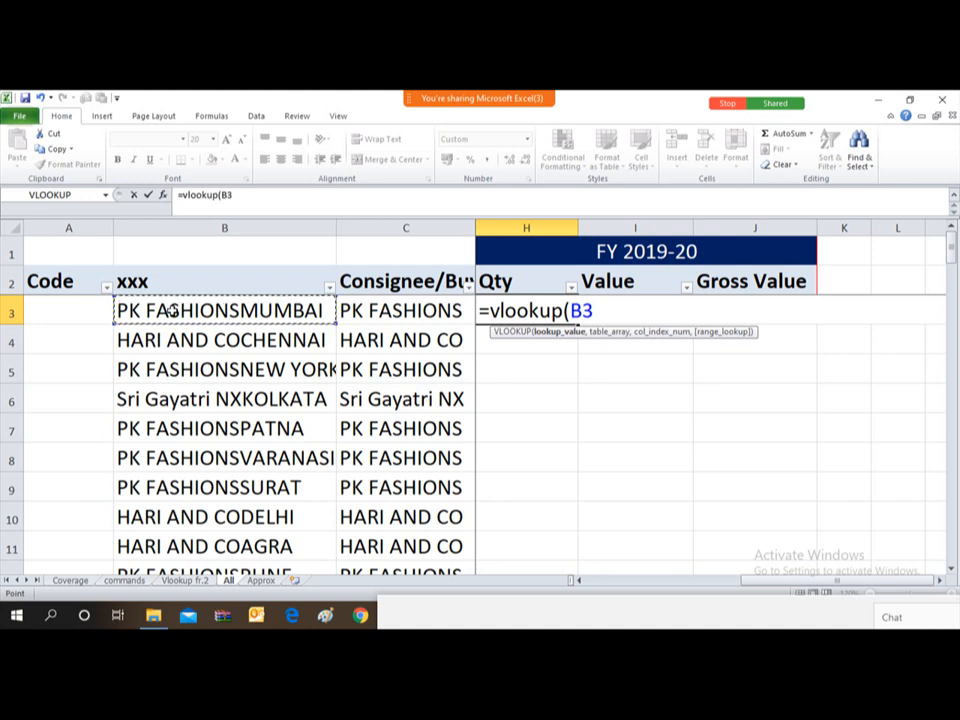
pyautogui.write(',')
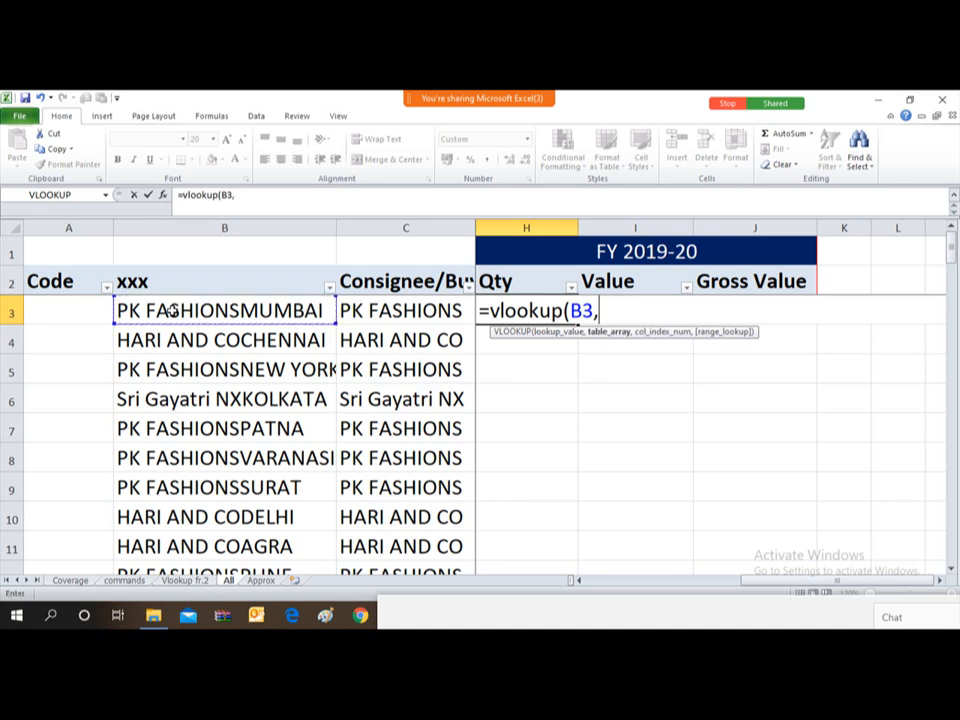
# - Use the range $B$3:$G$39 of the full sheet in Vlookup -2 - WA.xlsx as the formula's table array
pyautogui.hotkey('alt', 'Tab')
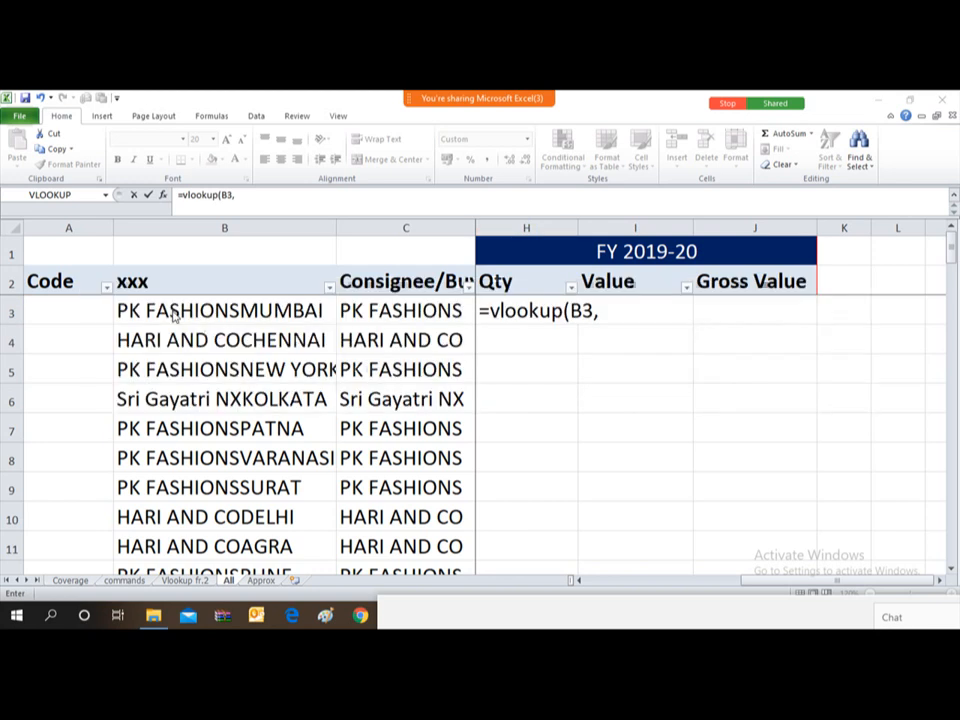
pyautogui.click(125, 288)
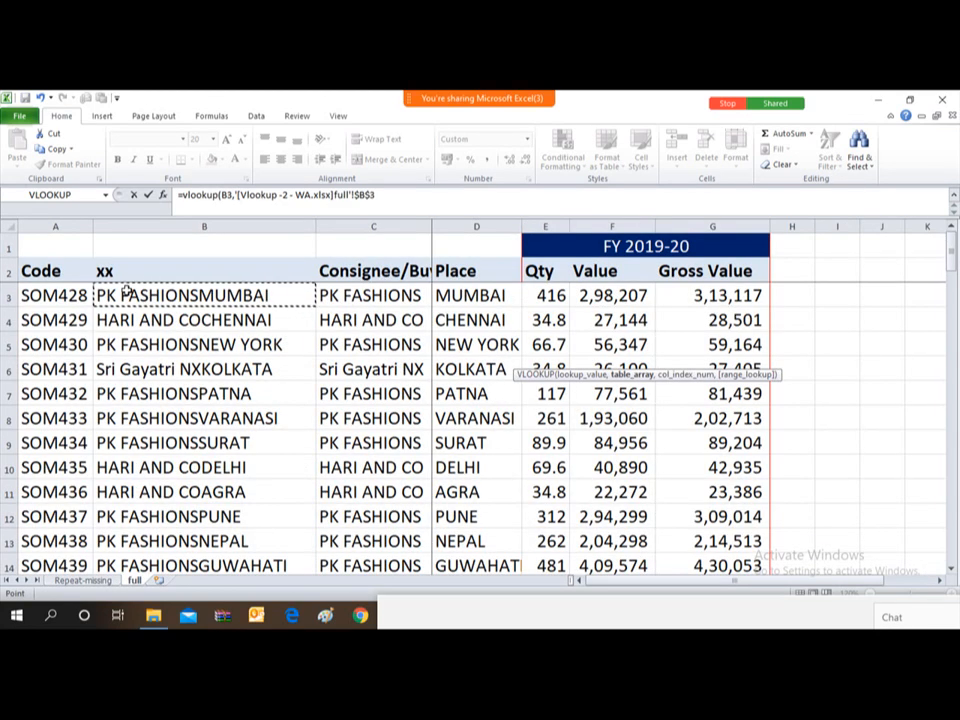
pyautogui.hotkey('shift', 'Right')
pyautogui.hotkey('shift', 'Right')
pyautogui.hotkey('shift', 'Right')
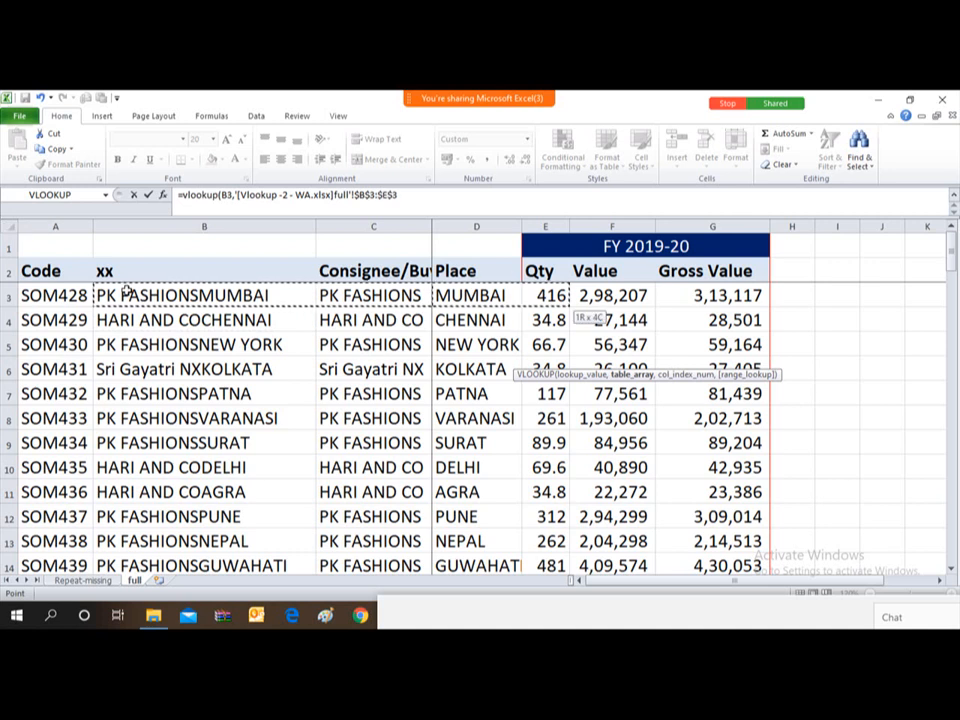
pyautogui.hotkey('shift', 'Right')
pyautogui.hotkey('shift', 'Right')
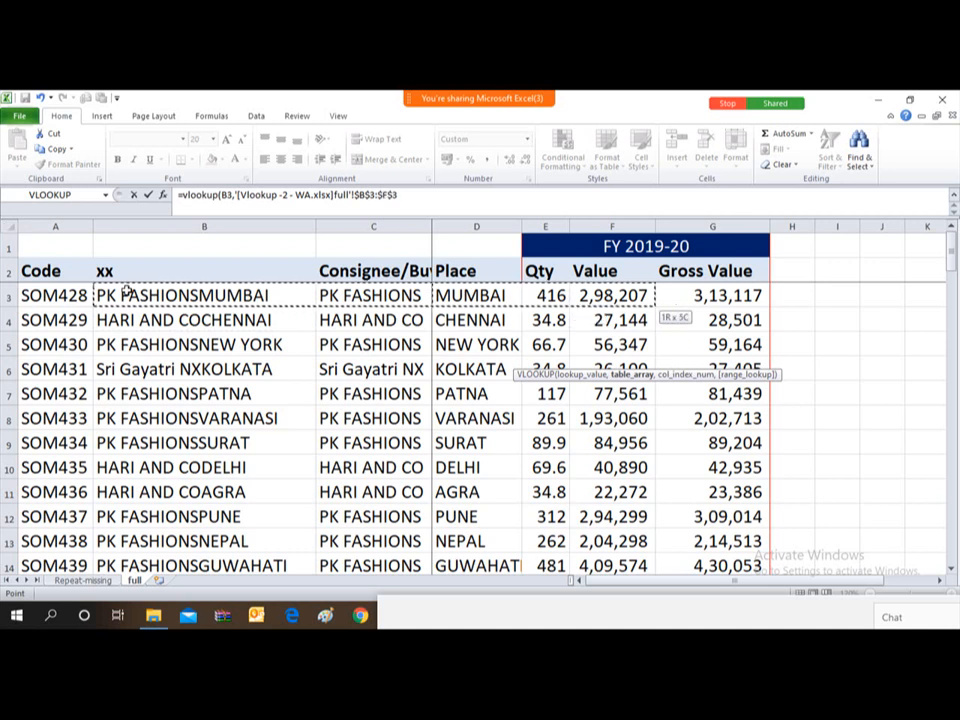
pyautogui.hotkey('ctrl', 'shift', 'Down')
pyautogui.hotkey('shift', 'Down')
pyautogui.hotkey('shift', 'Down')
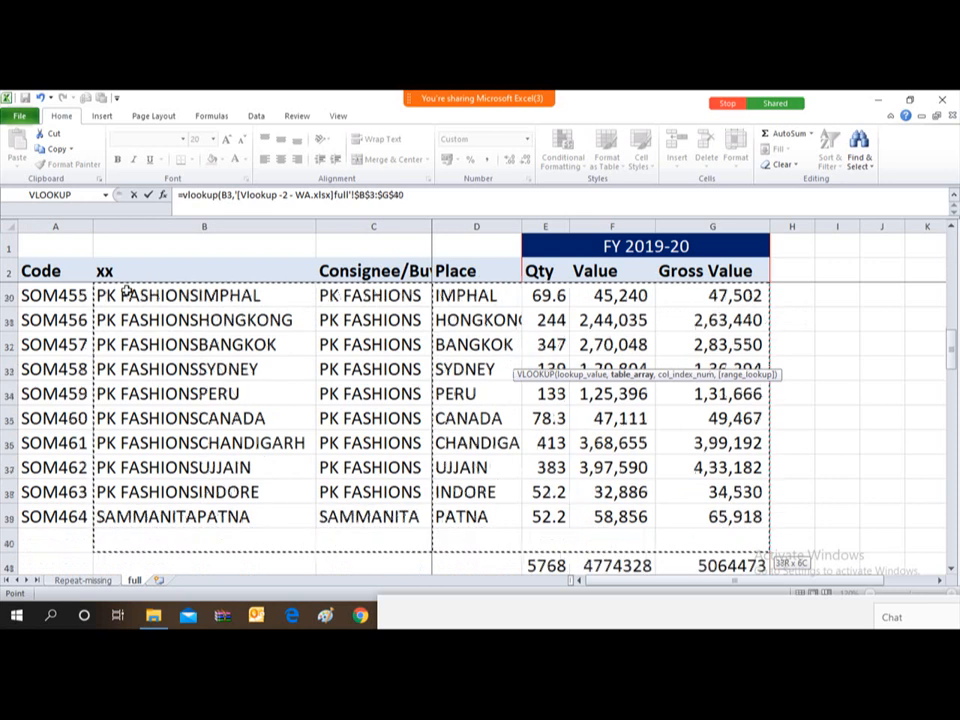
pyautogui.hotkey('shift', 'Up')
pyautogui.hotkey('shift', 'Up')
pyautogui.hotkey('shift', 'Up')
pyautogui.hotkey('shift', 'Down')
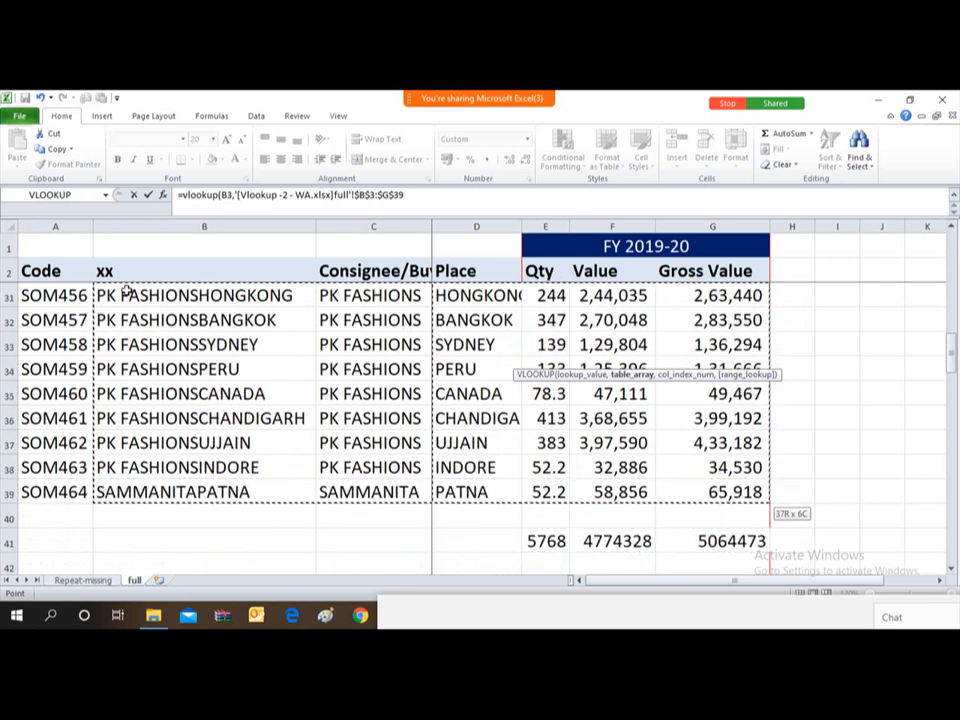
# - Complete the H3 VLOOKUP with column index 4 and 0 for an exact match
pyautogui.write(',4,0')
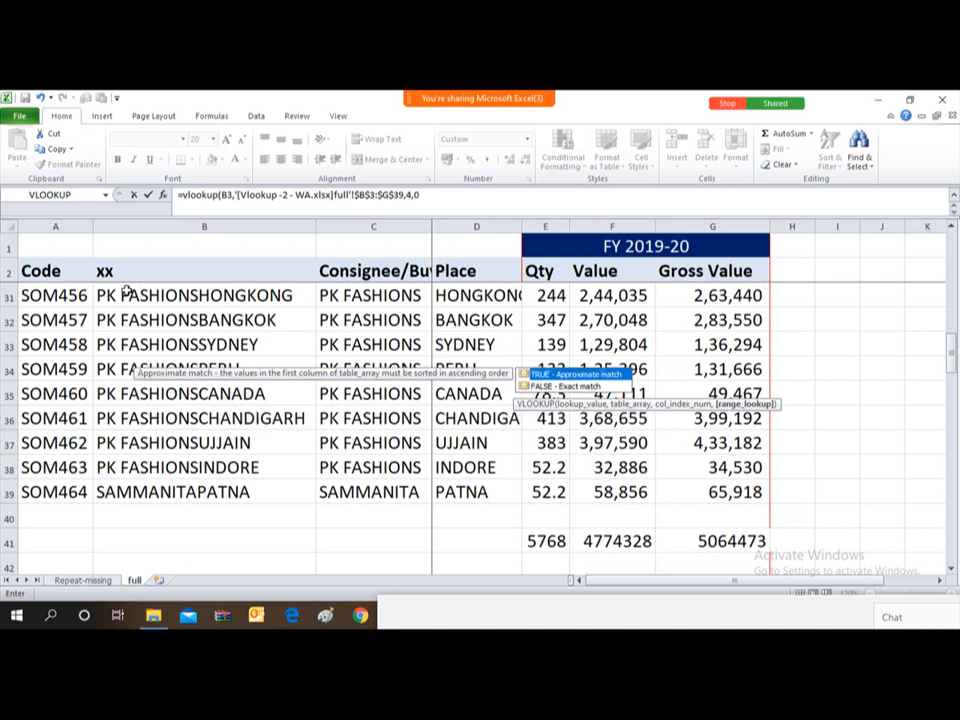
pyautogui.press('Return')
pyautogui.press('Up')
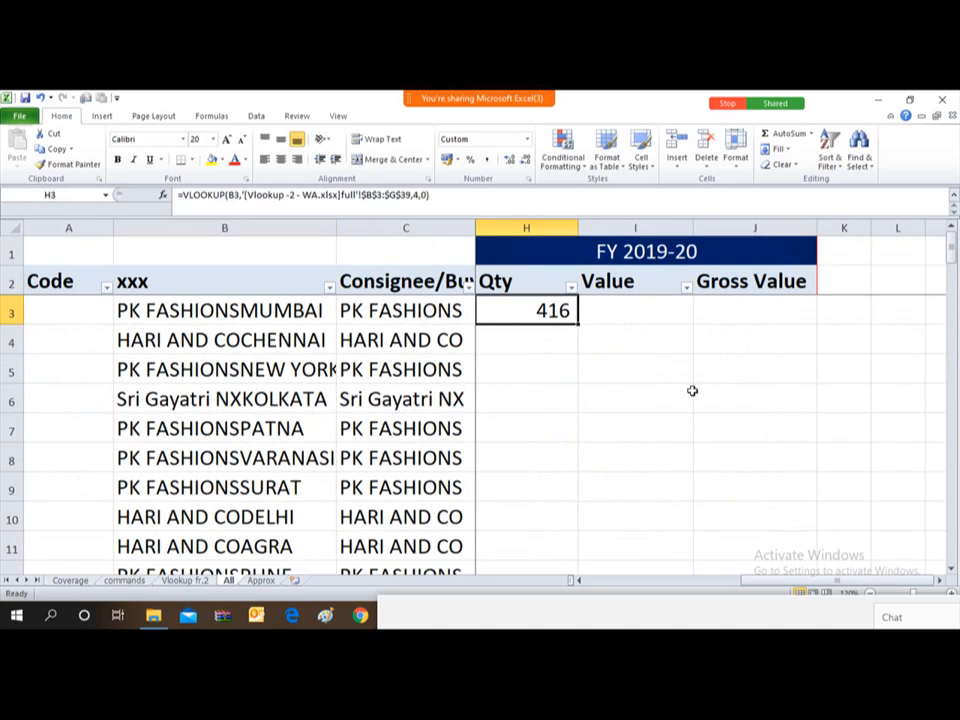
# - Lock only the column of the lookup value in the H3 formula so that it reads $B3
pyautogui.press('F2')
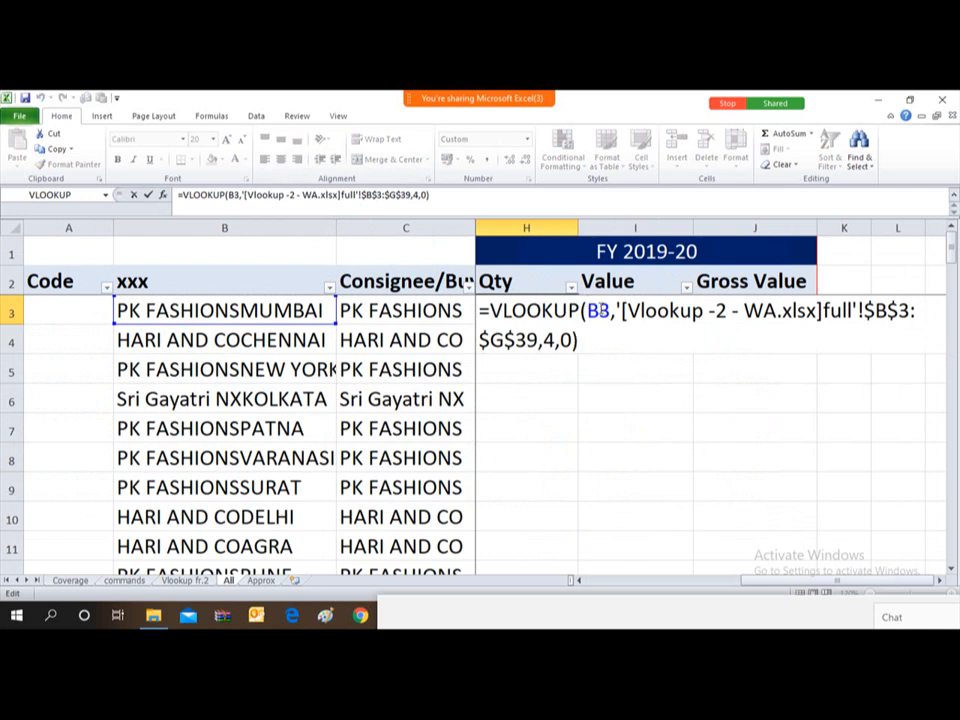
pyautogui.click(598, 311)
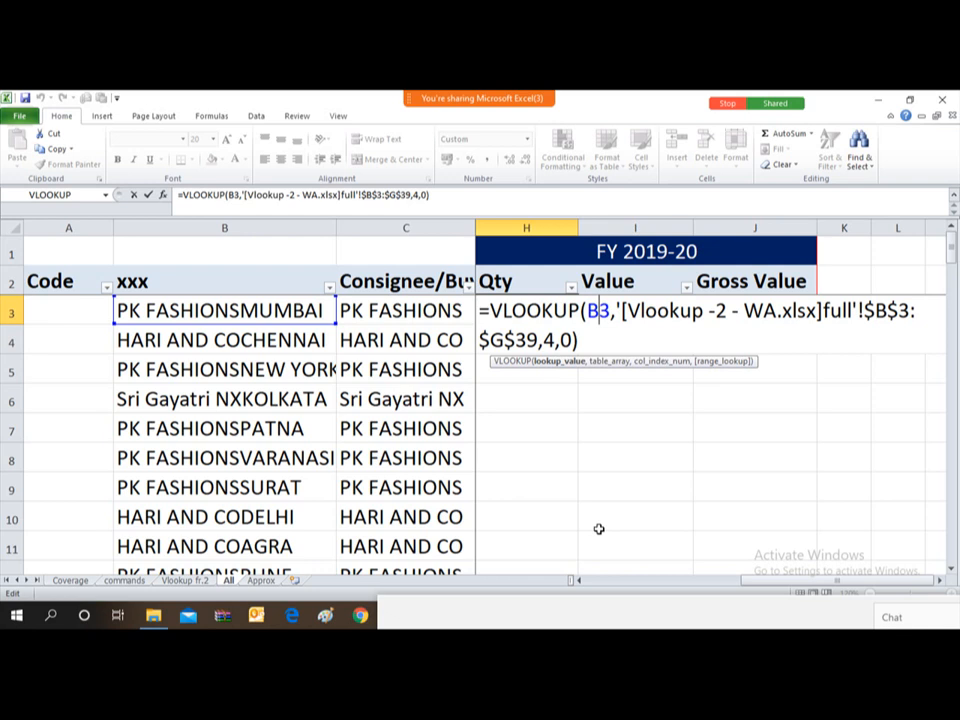
pyautogui.press('F4')
pyautogui.press('F4')
pyautogui.press('F4')
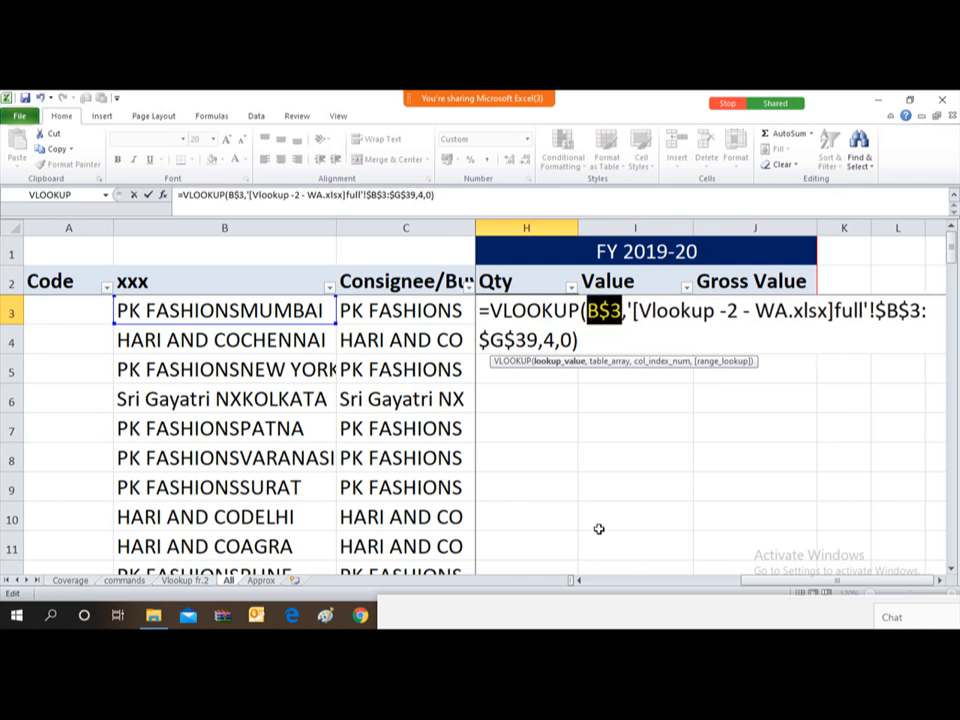
pyautogui.press('Return')
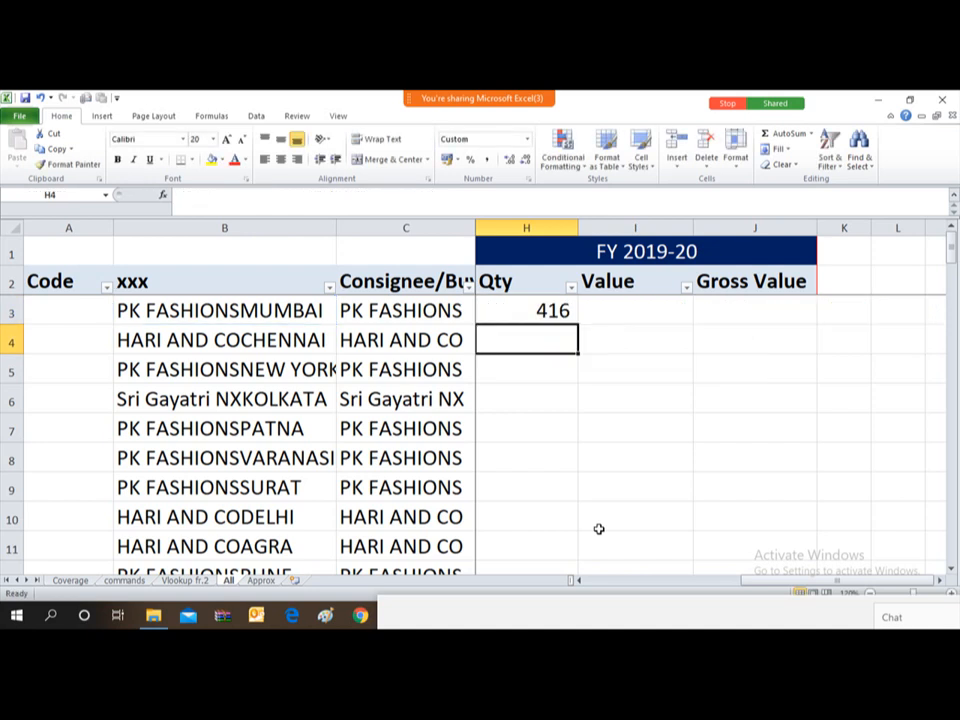
# - Copy the lookup formula from H3 across to the Value and Gross Value cells, I3 and J3
pyautogui.press('Up')
pyautogui.hotkey('ctrl', 'c')
pyautogui.press('Right')
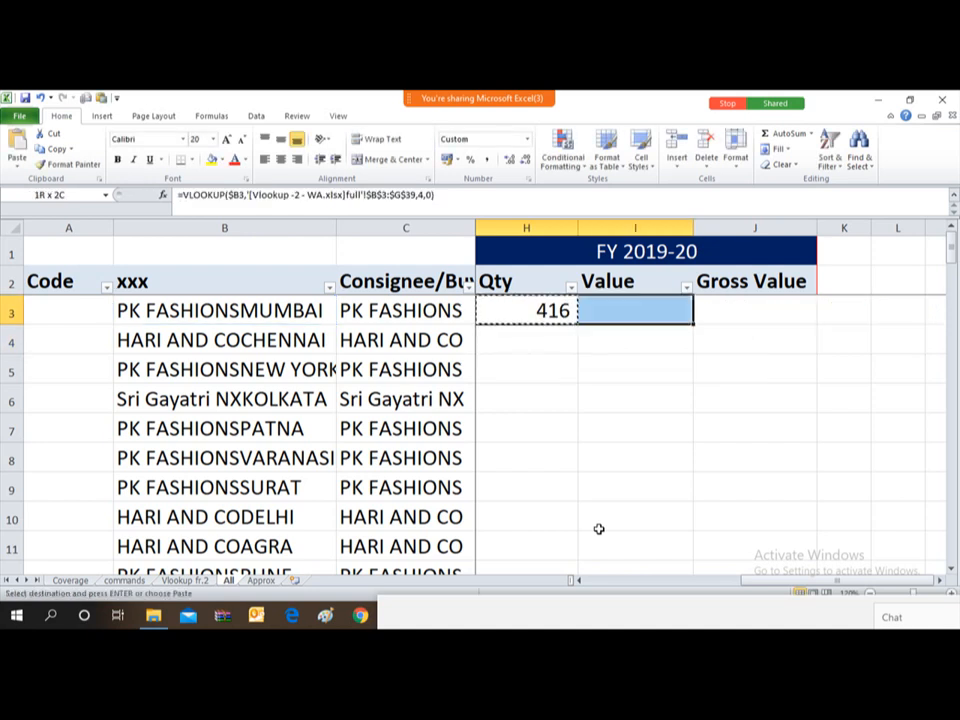
pyautogui.hotkey('shift', 'Right')
pyautogui.press('Return')
# - Change the column index of the VLOOKUP in Value cell I3 to 5
pyautogui.press('Right')
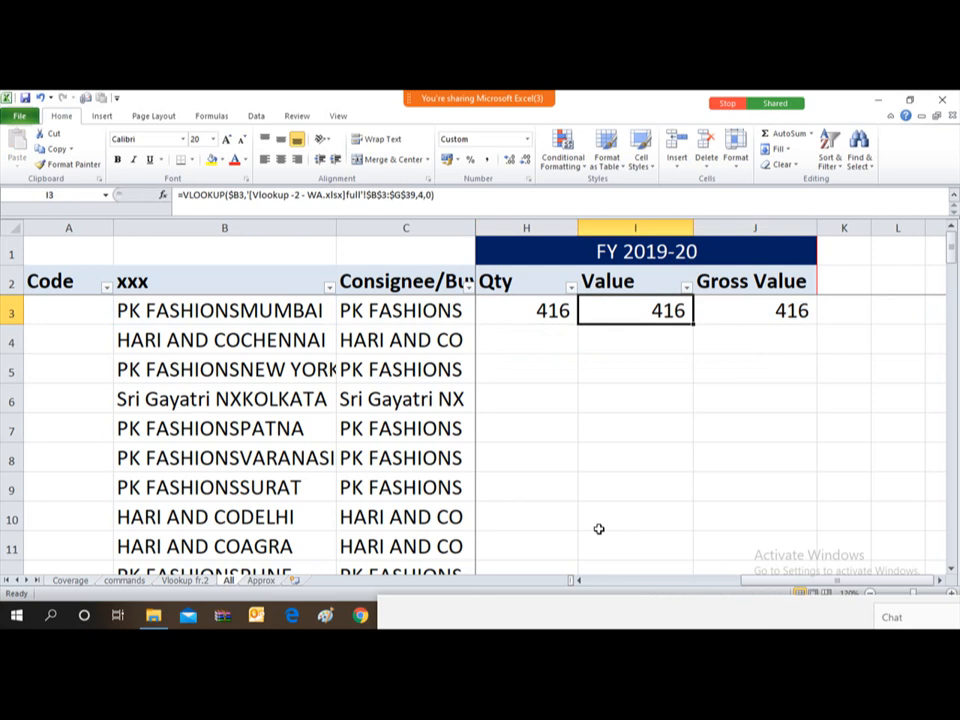
pyautogui.press('F2')
pyautogui.press('Left')
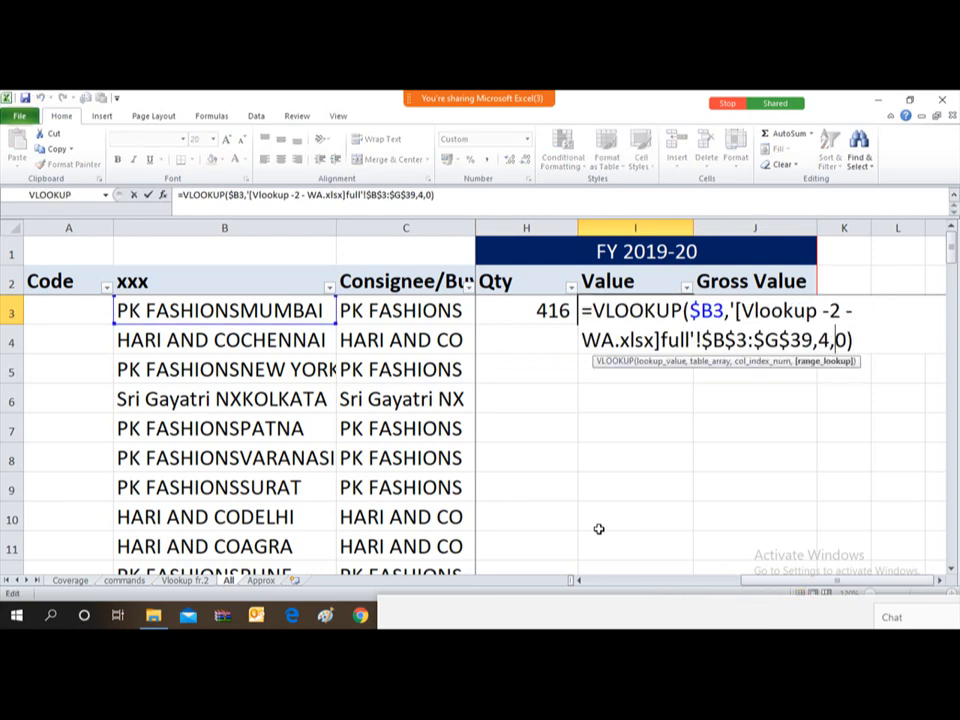
pyautogui.press('Left')
pyautogui.press('Left')
pyautogui.press('BackSpace')
pyautogui.write('5')
pyautogui.press('Tab')
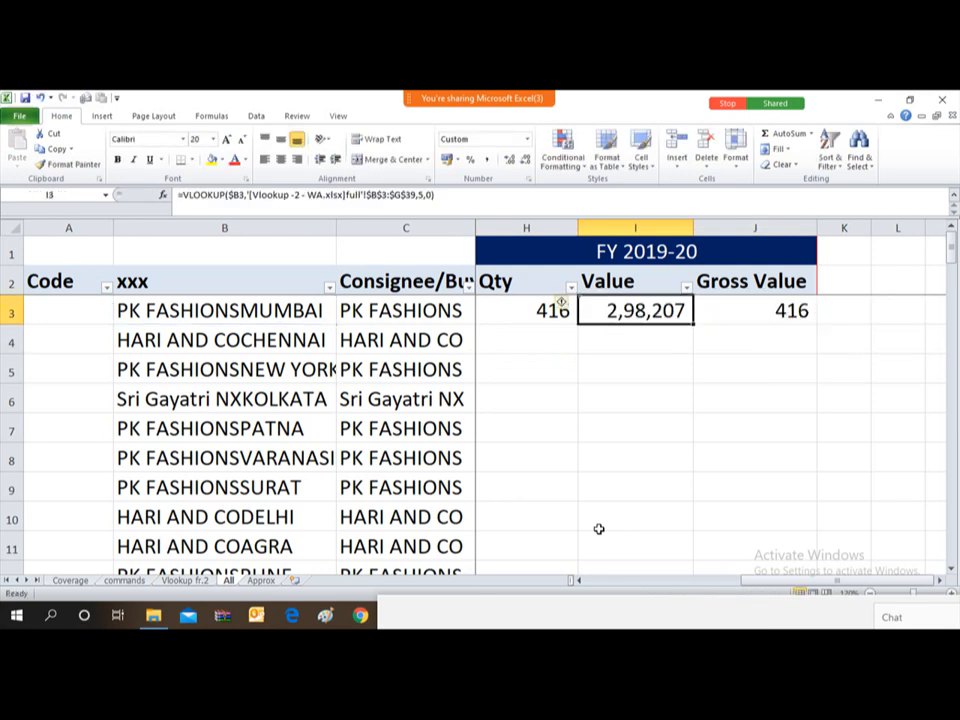
# - Change the column index of the VLOOKUP in Gross Value cell J3 to 6
pyautogui.press('F2')
pyautogui.press('Left')
pyautogui.press('Left')
pyautogui.press('Left')
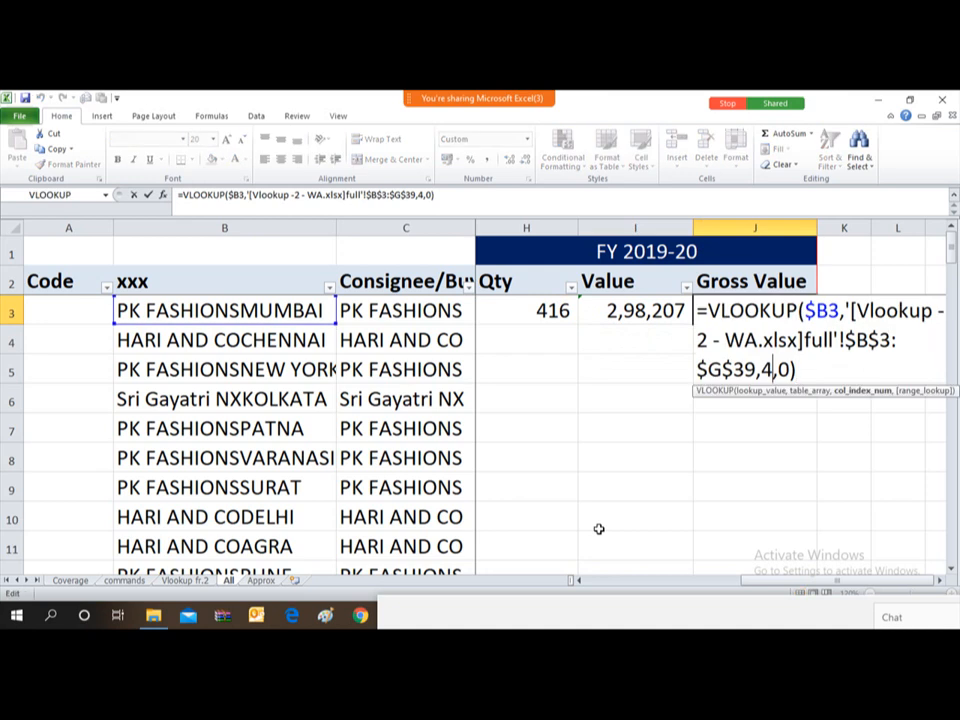
pyautogui.press('BackSpace')
pyautogui.write('6')
pyautogui.press('Return')
pyautogui.press('Up')
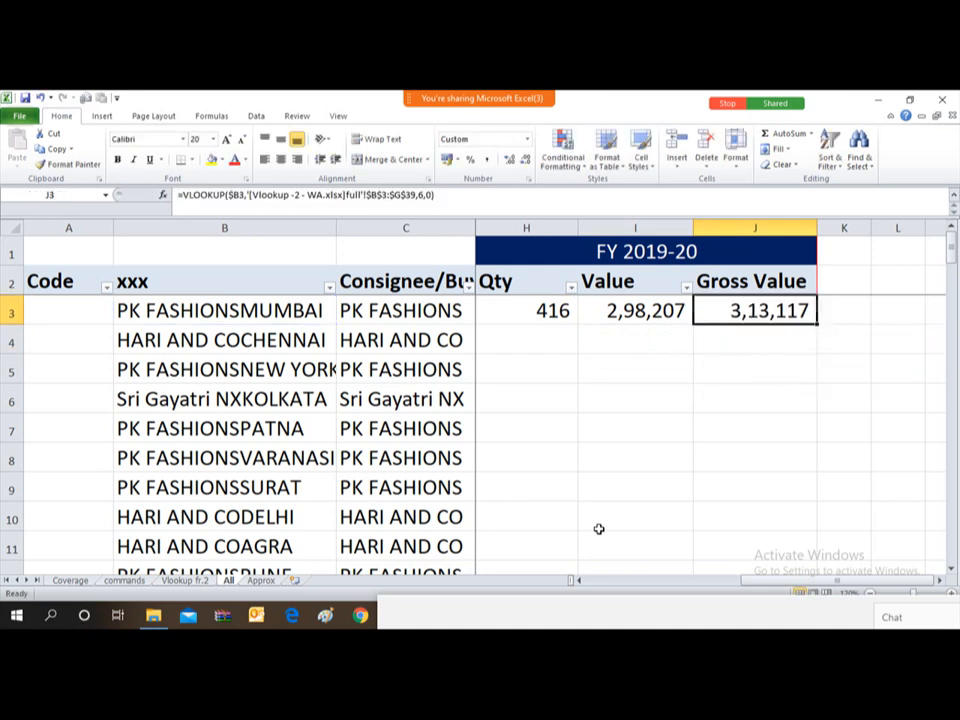
# - Copy the three lookup formulas in H3:J3 down to the last data row, row 39
pyautogui.press('Left')
pyautogui.press('Left')
pyautogui.hotkey('shift', 'Right')
pyautogui.hotkey('shift', 'Right')
pyautogui.hotkey('ctrl', 'c')
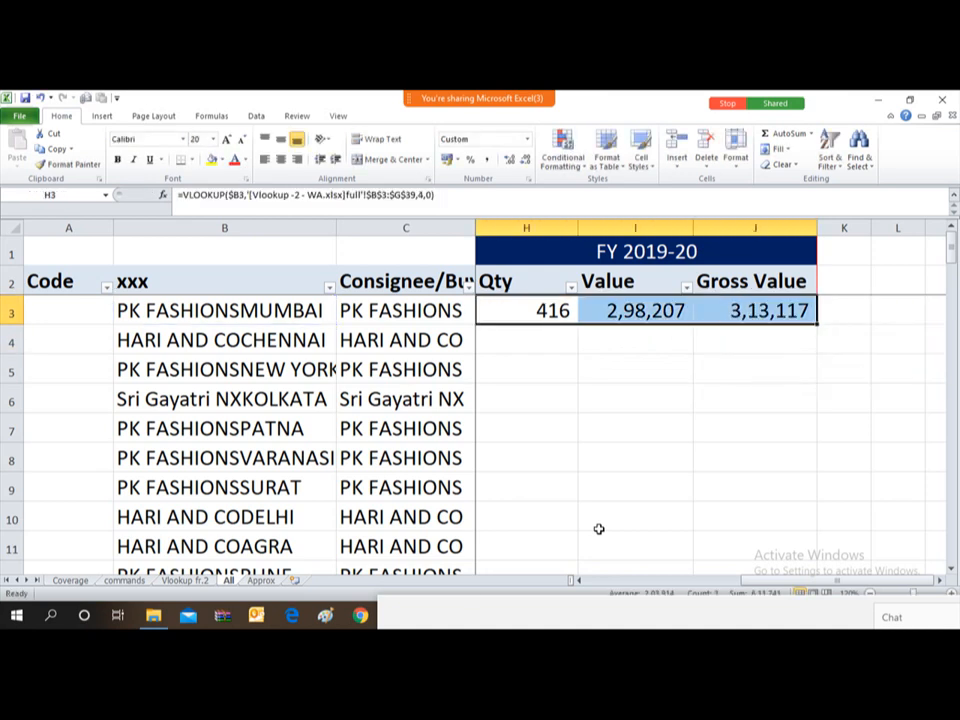
pyautogui.press('Left')
pyautogui.hotkey('ctrl', 'Down')
pyautogui.press('Down')
pyautogui.press('Down')
pyautogui.press('Down')
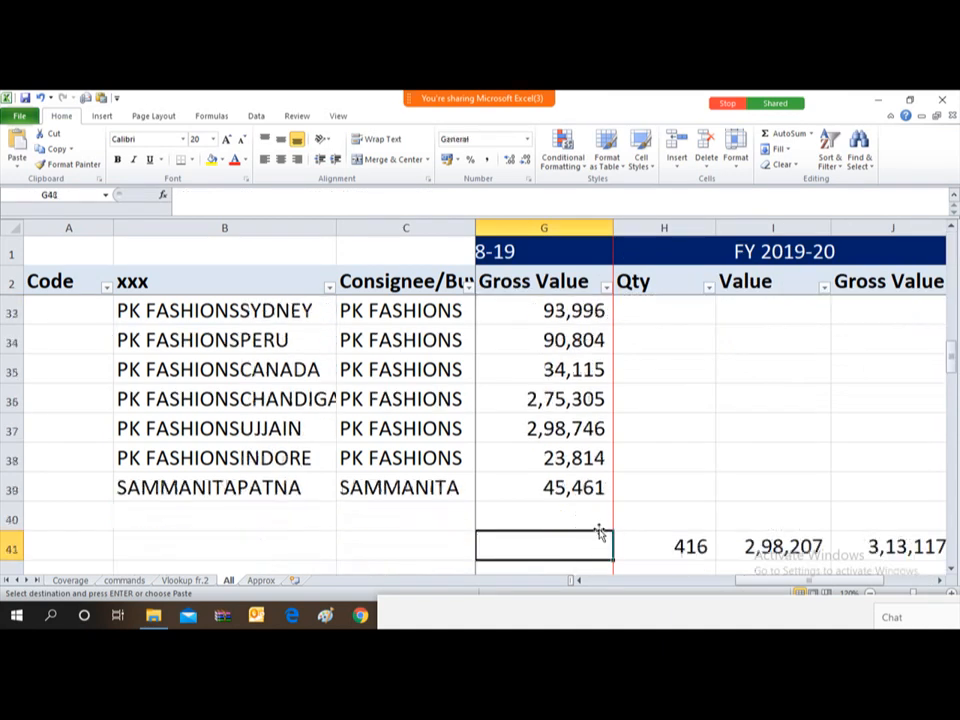
pyautogui.press('Up')
pyautogui.press('Up')
pyautogui.press('Up')
pyautogui.press('Right')
pyautogui.hotkey('ctrl', 'shift', 'Up')
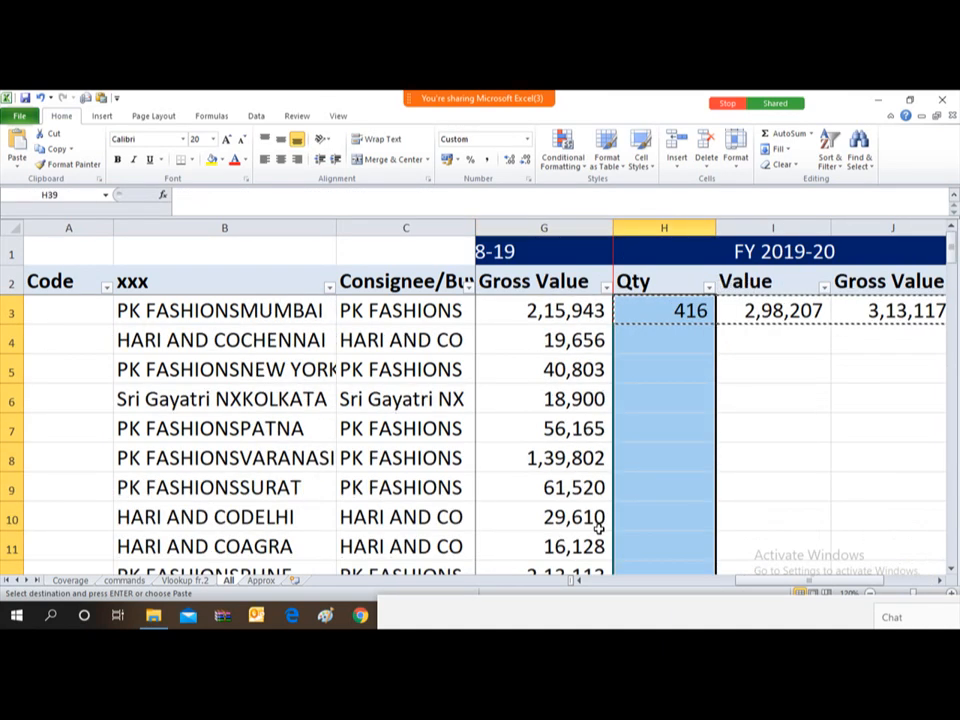
pyautogui.hotkey('shift', 'Right')
pyautogui.hotkey('shift', 'Right')
pyautogui.press('Return')
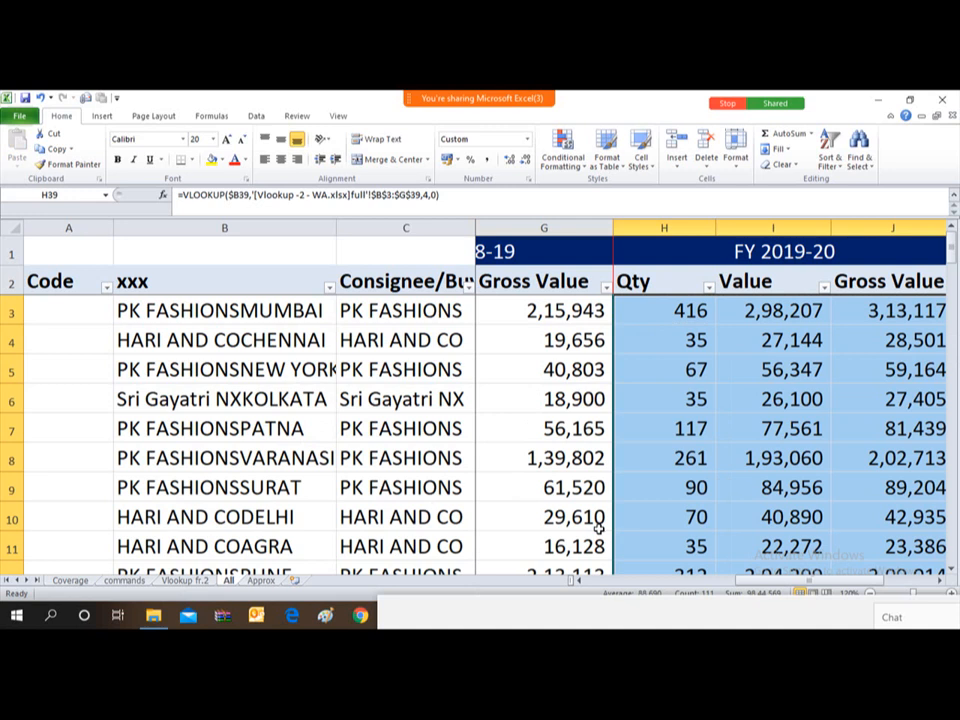
# - In H42, below the Qty total, enter a formula linking to the Qty total in E41 of the other workbook's full sheet
pyautogui.press('Right')
pyautogui.press('Right')
pyautogui.press('Down')
pyautogui.press('Down')
pyautogui.press('Down')
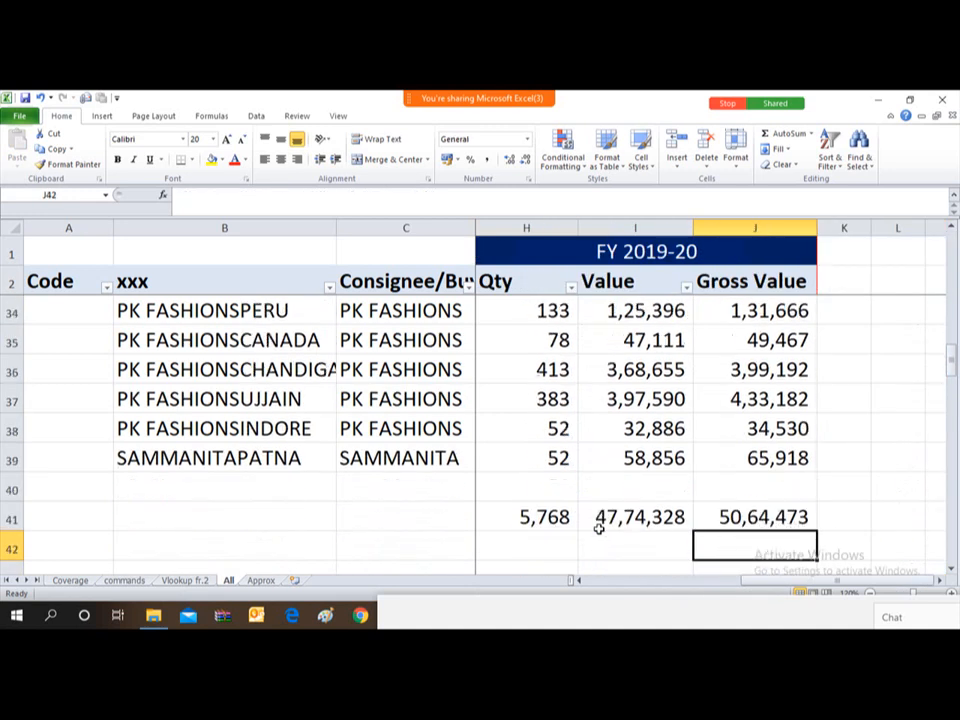
pyautogui.press('Down')
pyautogui.press('Down')
pyautogui.press('Up')
pyautogui.press('Up')
pyautogui.press('Left')
pyautogui.press('Left')
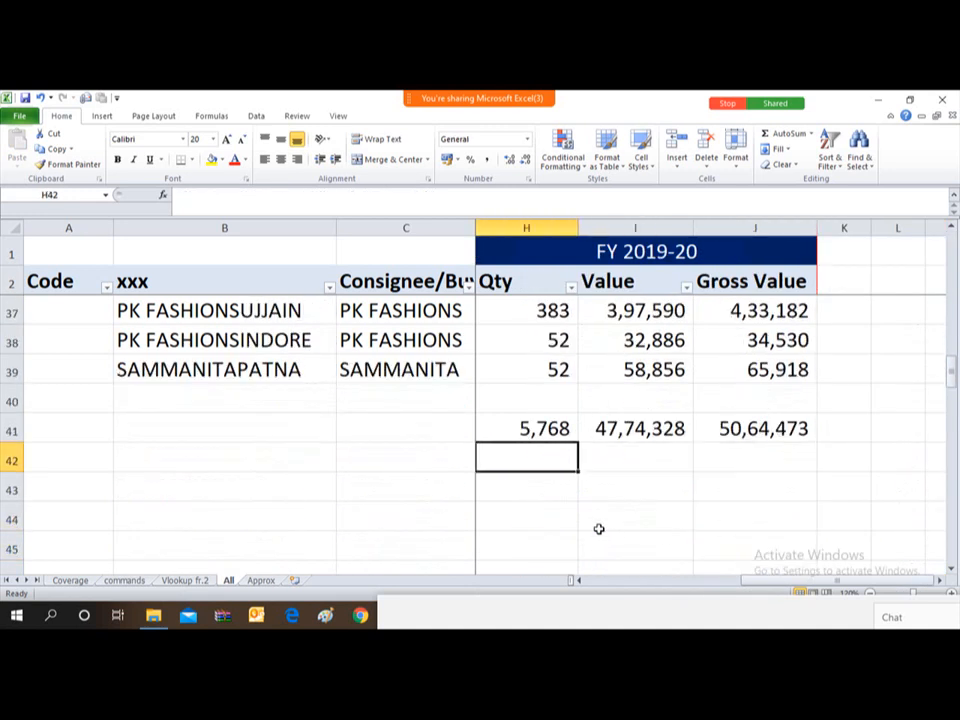
pyautogui.write('=')
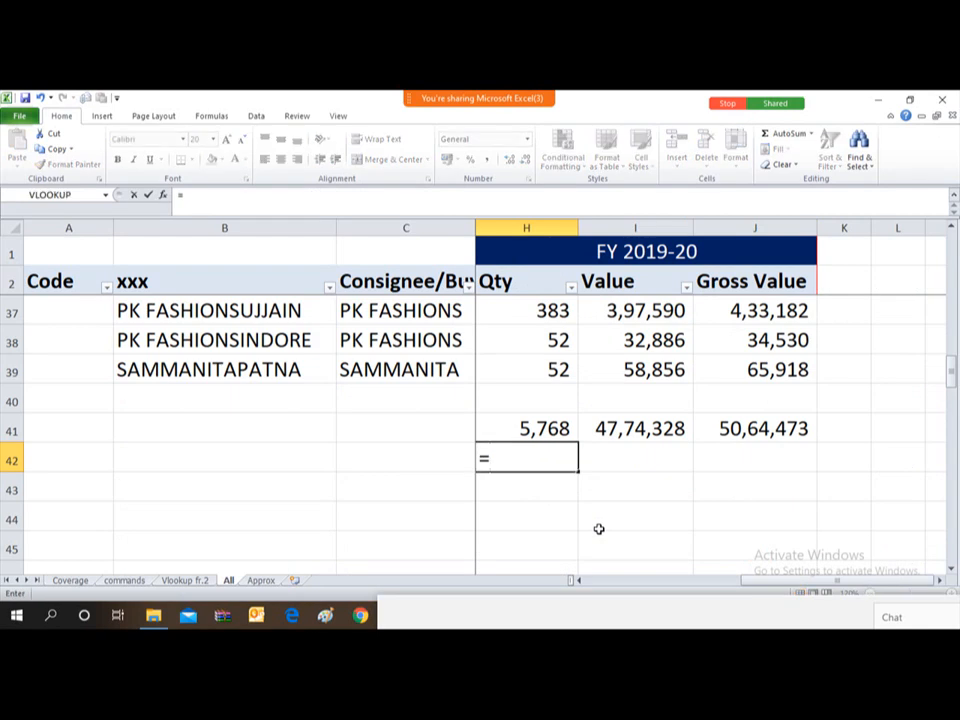
pyautogui.hotkey('alt', 'Tab')
pyautogui.hotkey('alt', 'Tab')
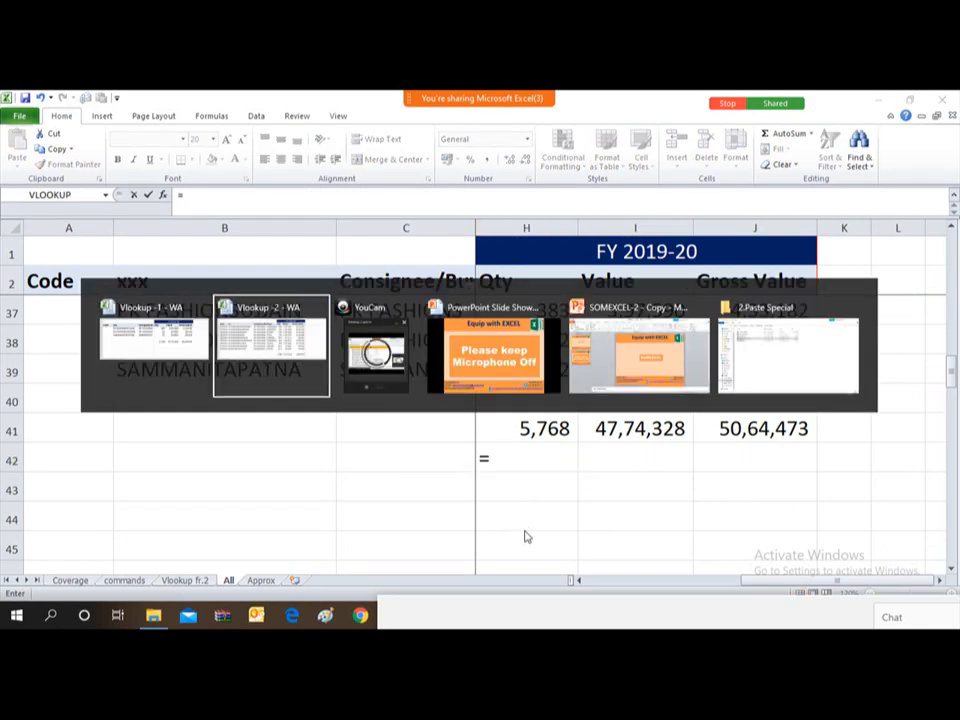
pyautogui.click(537, 540)
pyautogui.press('Return')
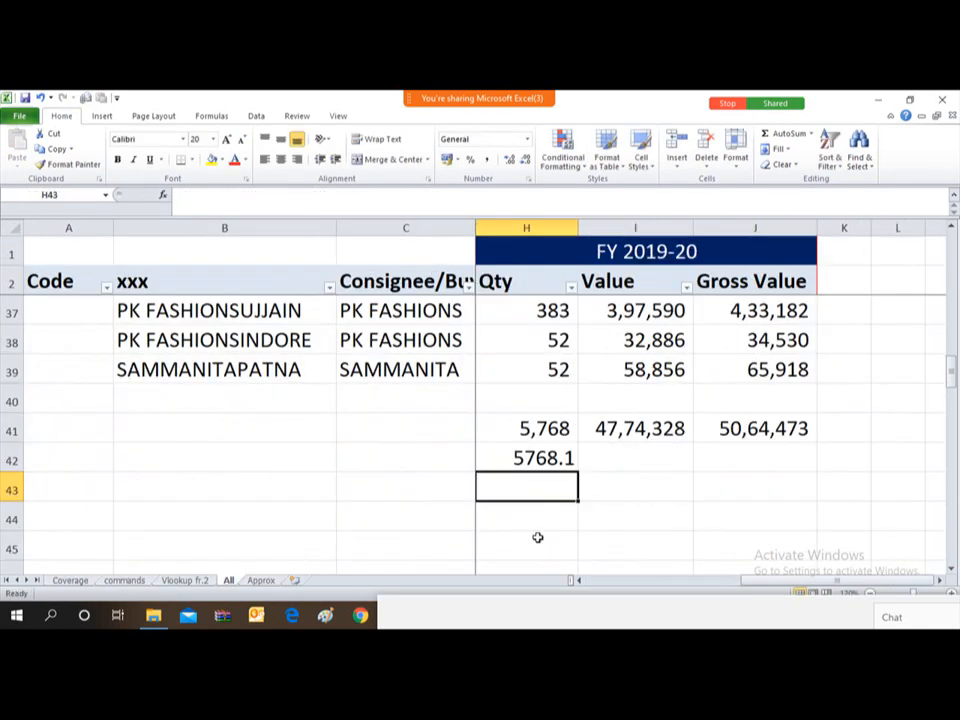
# - Change the absolute reference in H42's link to the full sheet into the relative reference E41
pyautogui.press('Up')
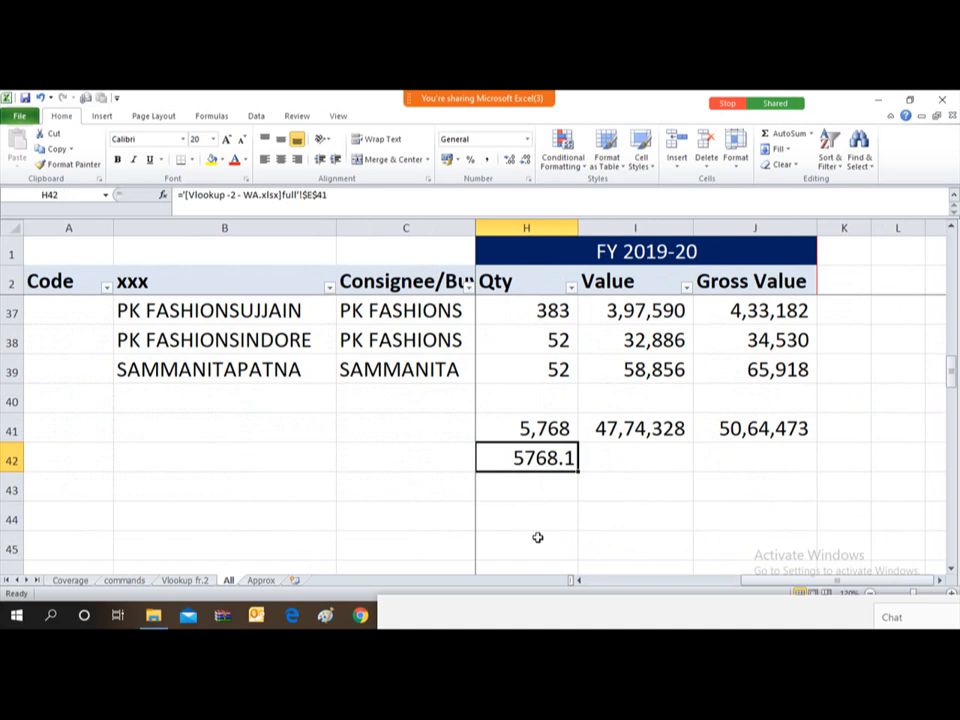
pyautogui.click(305, 195)
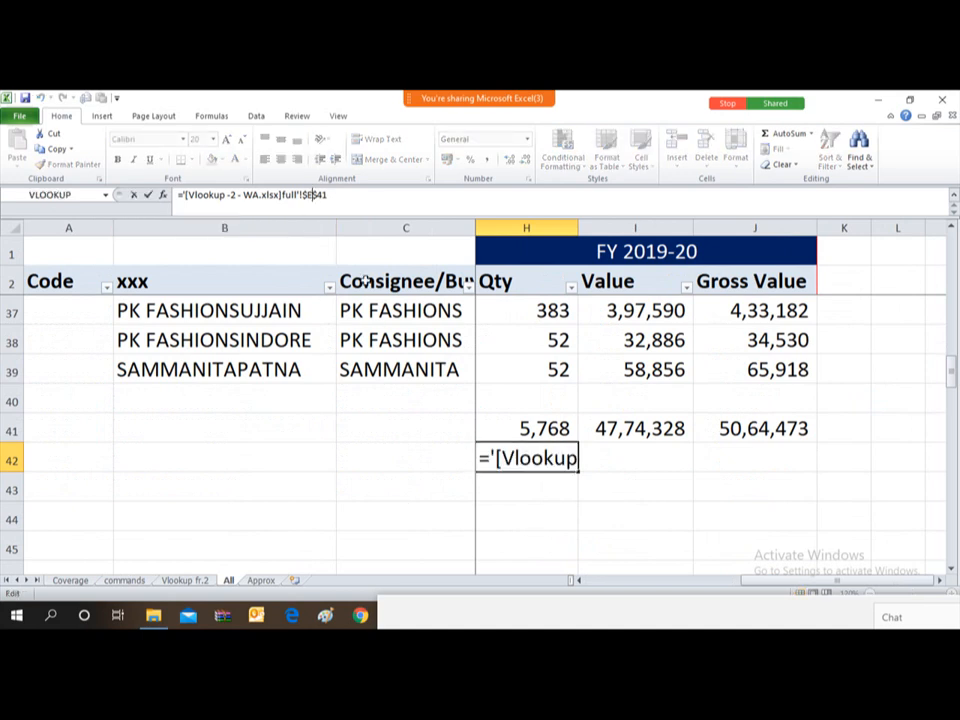
pyautogui.press('F4')
pyautogui.press('F4')
pyautogui.press('F4')
pyautogui.press('Return')
pyautogui.press('Up')
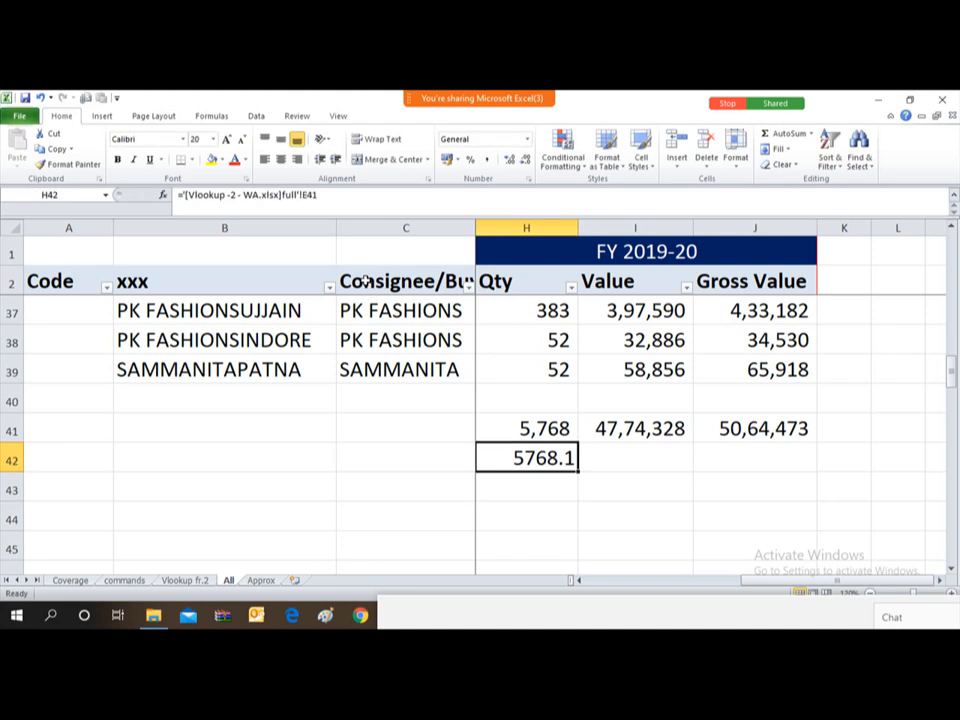
# - Copy the linked-total formula in H42 across to the Value and Gross Value columns, I42:J42
pyautogui.hotkey('ctrl', 'c')
pyautogui.hotkey('shift', 'Right')
pyautogui.hotkey('shift', 'Right')
pyautogui.press('Return')
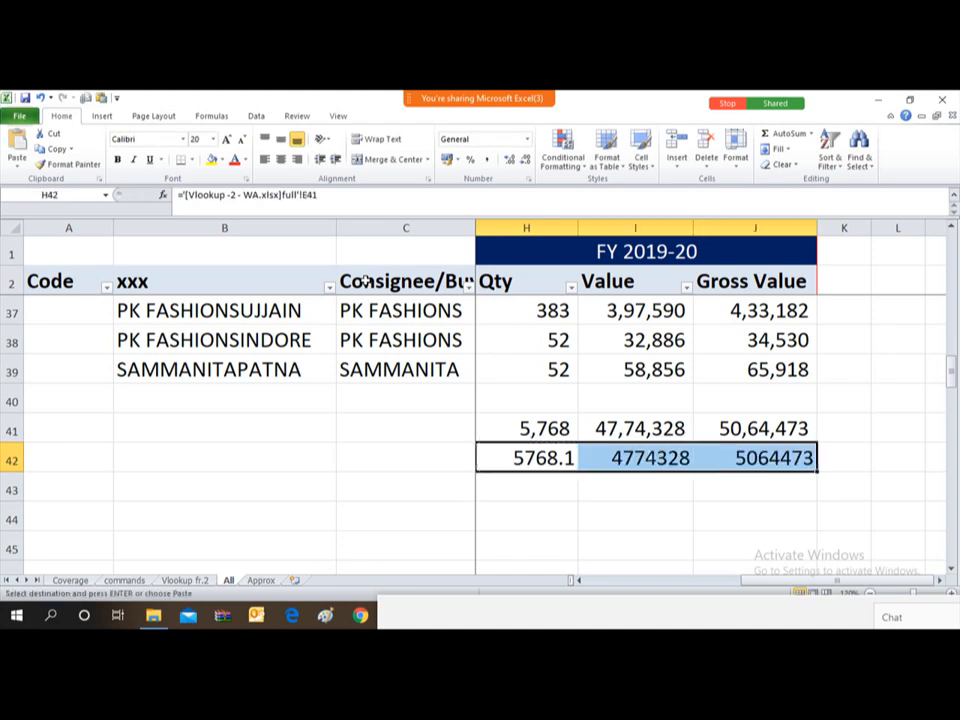
# - In H43, enter the formula =H41-H42 to subtract the linked Qty total from the sheet's own total
pyautogui.press('Down')
pyautogui.write('=')
pyautogui.press('Up')
pyautogui.press('Up')
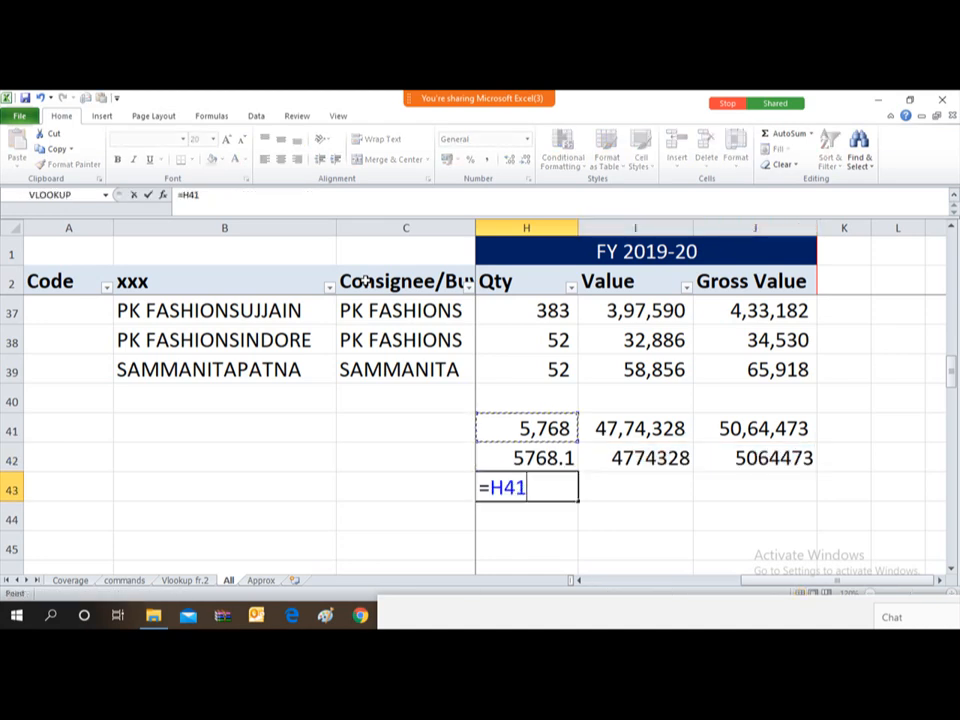
pyautogui.write('-')
pyautogui.press('Up')
pyautogui.press('Return')
# - Copy the difference formula in H43 across to I43:J43
pyautogui.press('Up')
pyautogui.hotkey('ctrl', 'c')
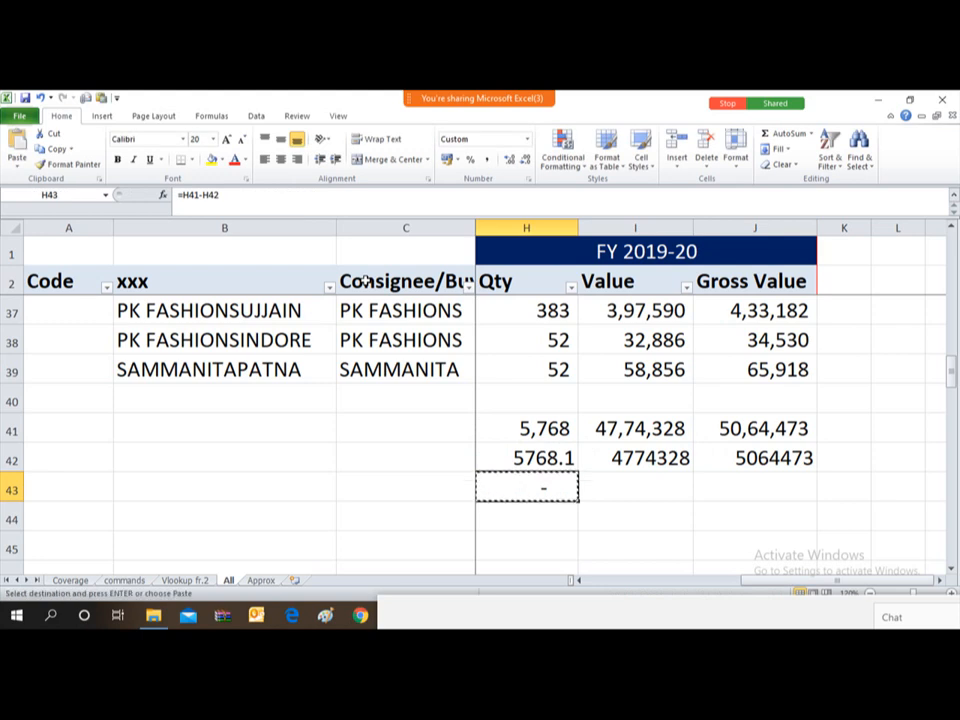
pyautogui.hotkey('shift', 'Right')
pyautogui.hotkey('shift', 'Right')
pyautogui.press('Return')
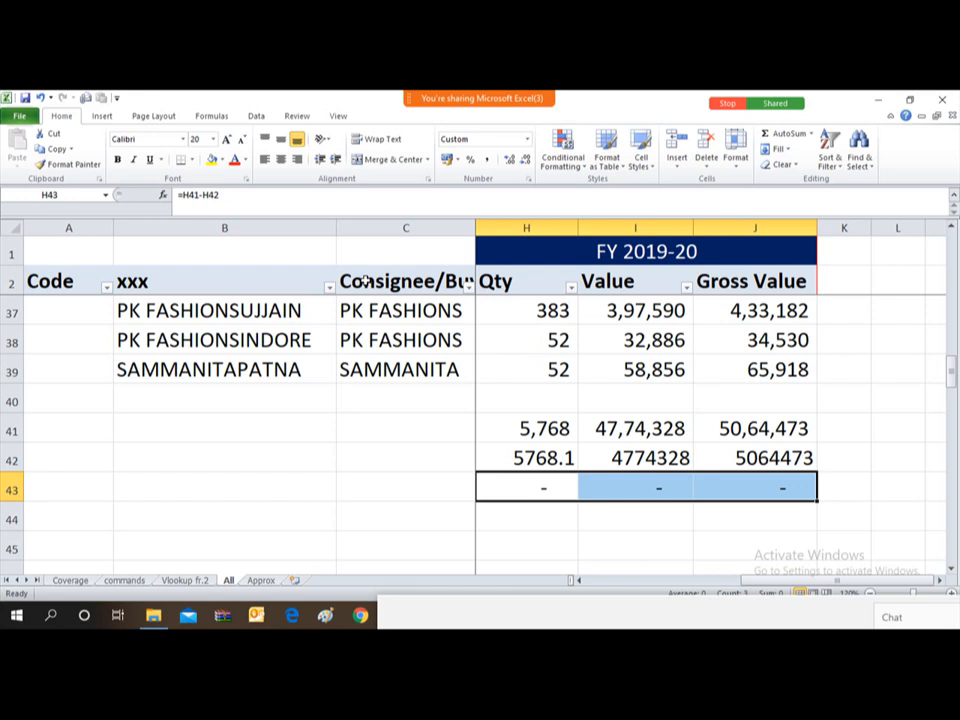
# - On the Coverage sheet, add Webdings tick marks beside Duplicate Values in Table_Array and Making of Unique Value Column
pyautogui.moveTo(435, 67)
pyautogui.click(68, 582)
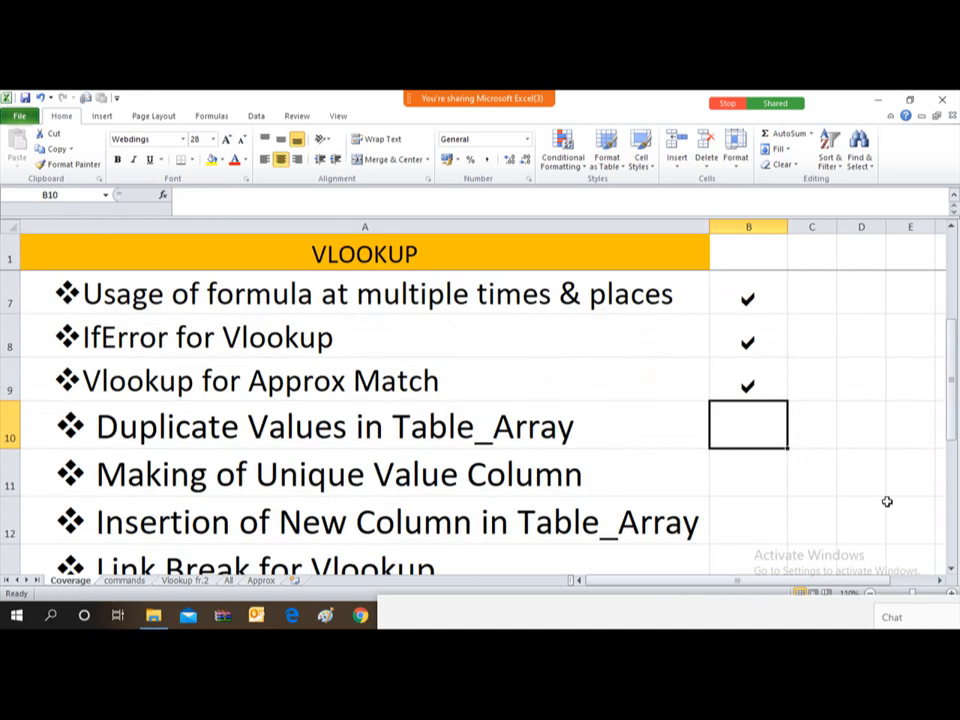
pyautogui.write('a')
pyautogui.press('Return')
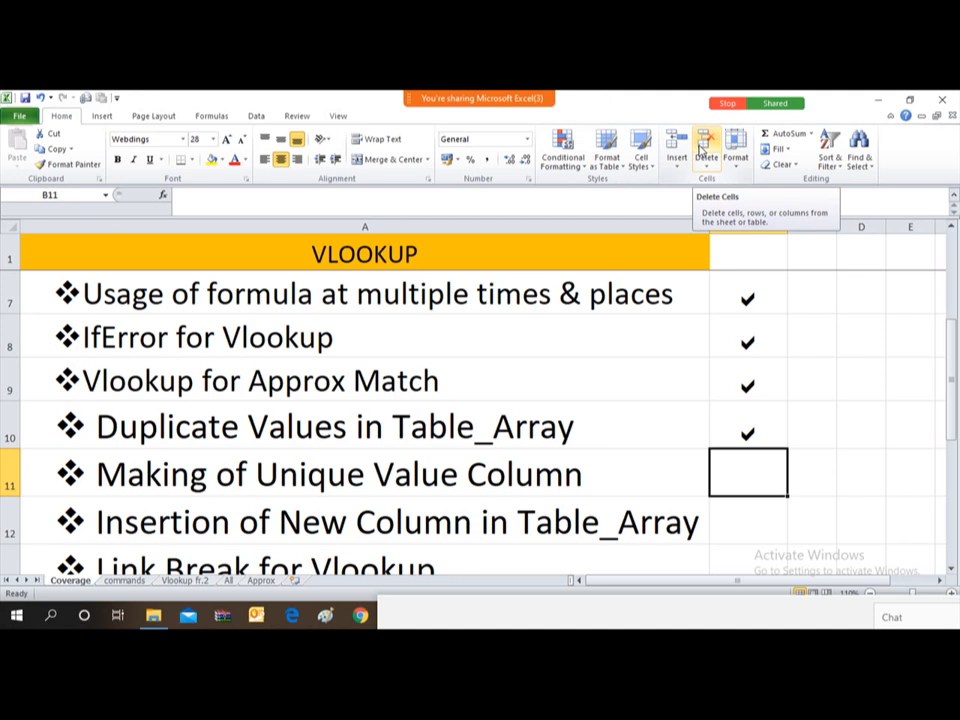
pyautogui.write('a')
pyautogui.press('Return')
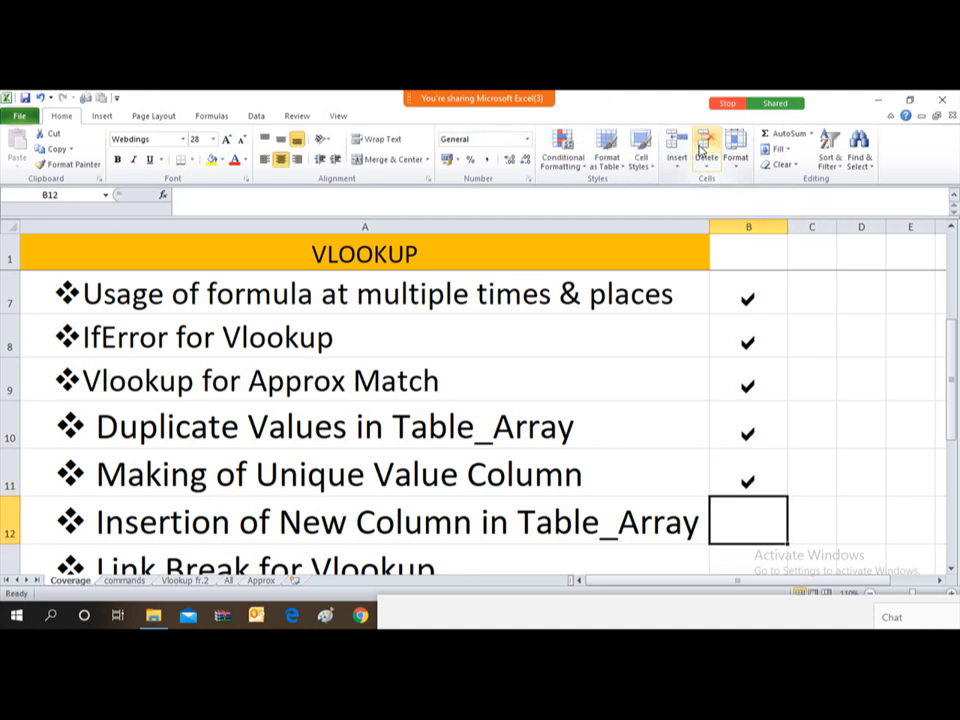
# - Add a tick mark in B12 beside Insertion of New Column in Table_Array
pyautogui.press('Down')
pyautogui.press('Down')
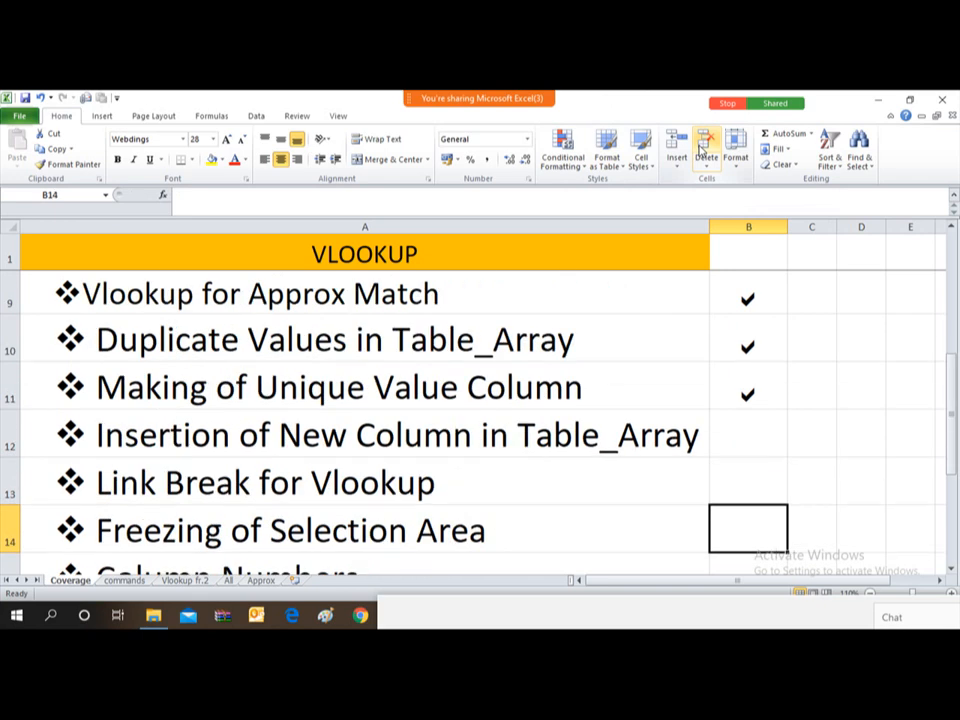
pyautogui.press('Up')
pyautogui.press('Up')
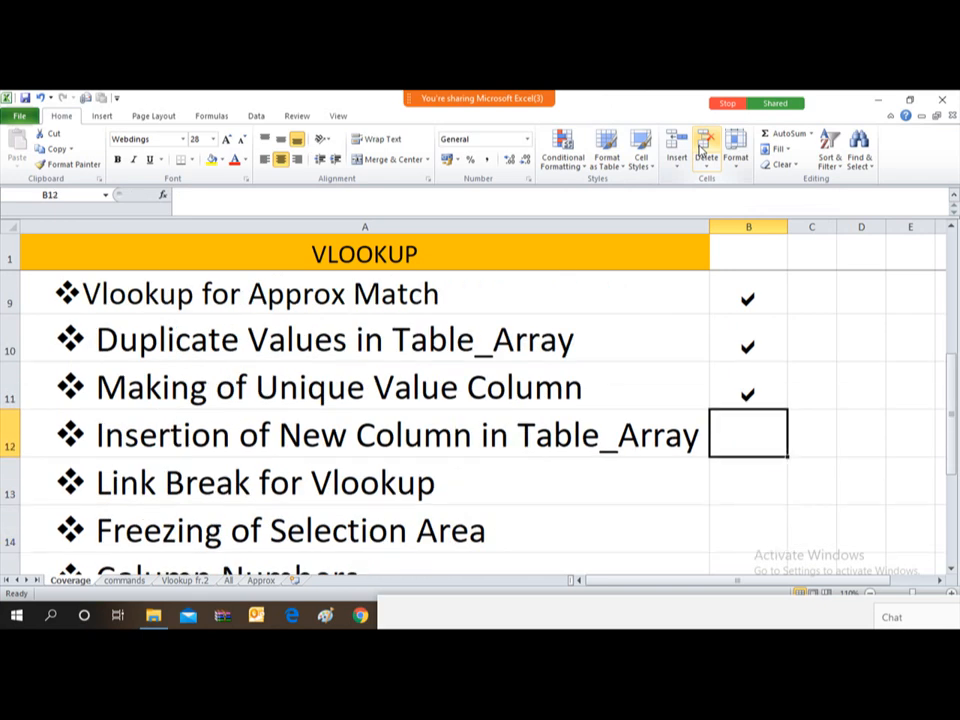
pyautogui.write('a')
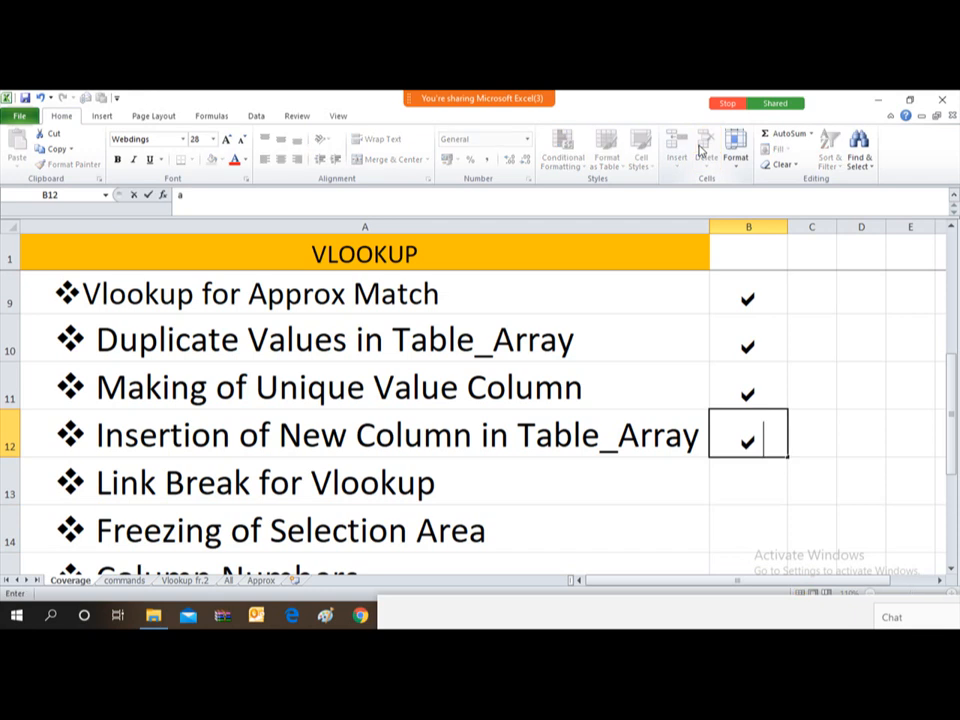
pyautogui.press('Return')
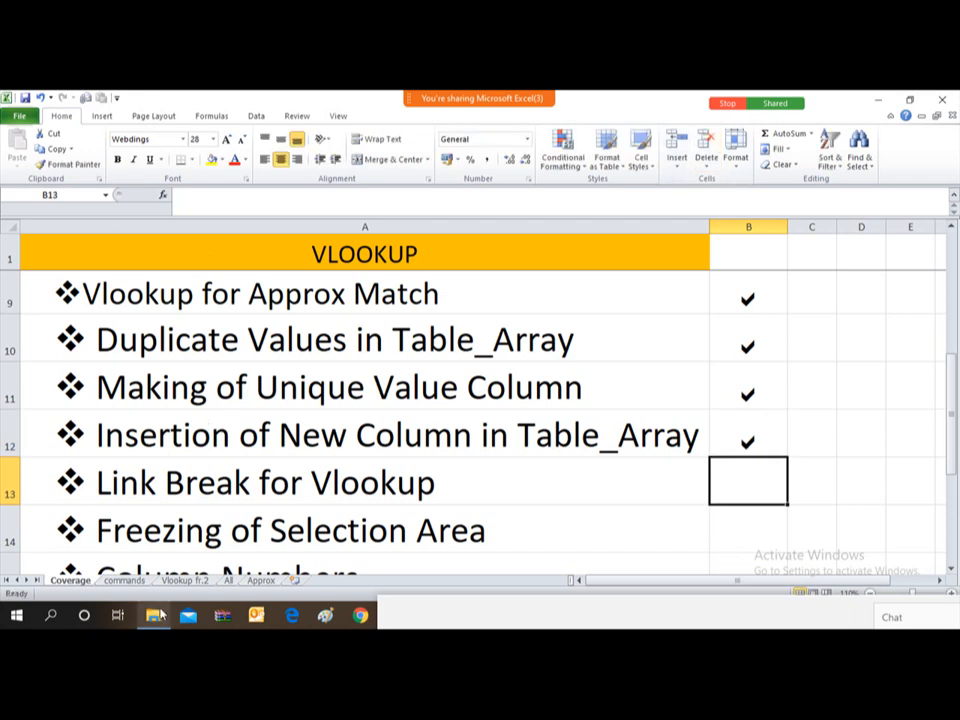
# - On the All sheet, examine the VLOOKUP formulas in the Qty column from row 38 up to the first data rows
pyautogui.click(226, 582)
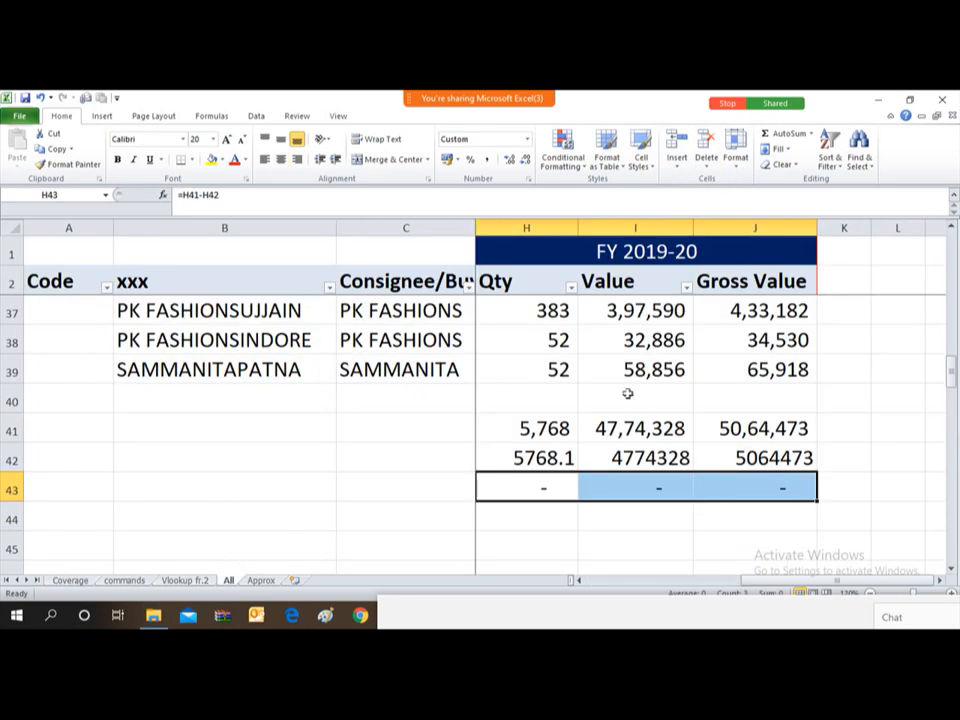
pyautogui.click(546, 333)
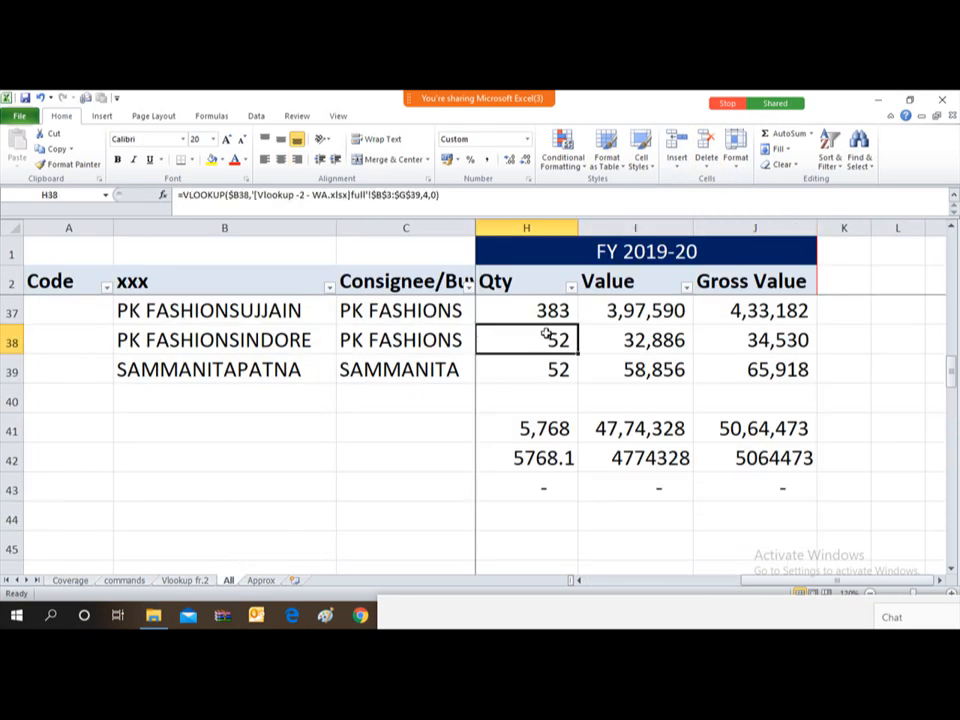
pyautogui.press('Up')
pyautogui.press('Up')
pyautogui.press('Up')
pyautogui.press('Up')
pyautogui.press('Up')
pyautogui.press('Up')
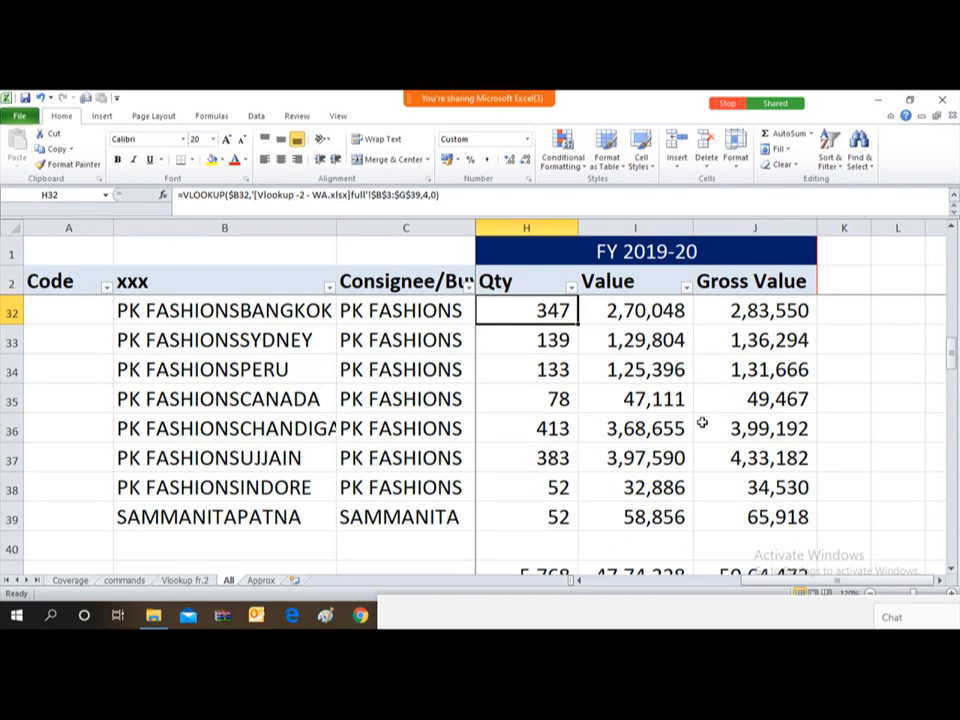
pyautogui.press('Up')
pyautogui.press('Up')
pyautogui.press('Up')
pyautogui.press('Up')
pyautogui.press('Down')
pyautogui.press('Down')
pyautogui.press('Up')
pyautogui.press('Up')
pyautogui.press('Up')
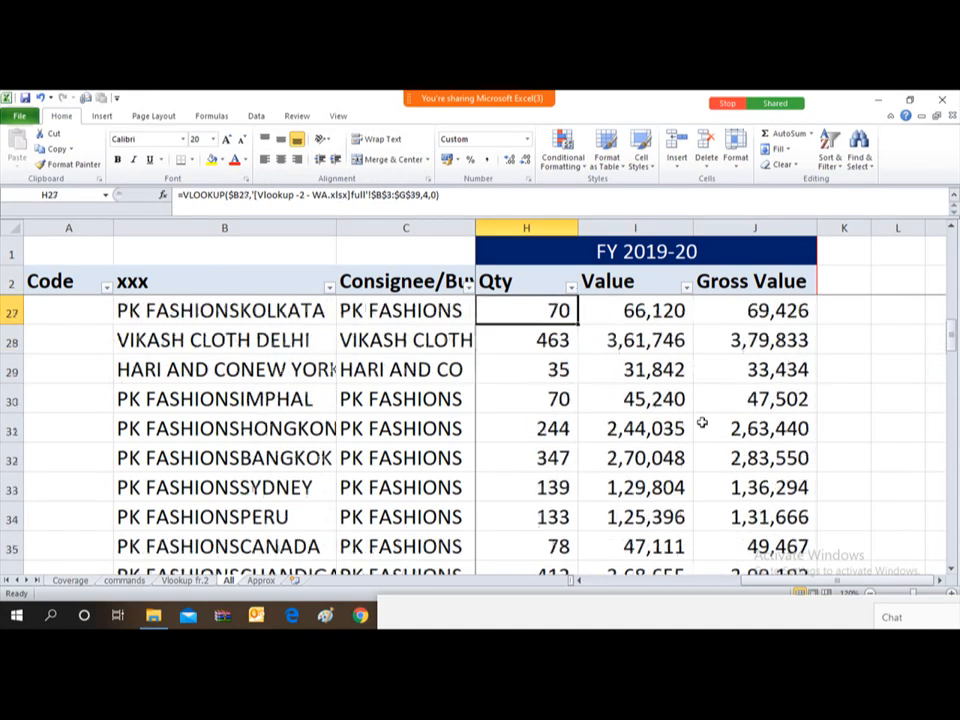
pyautogui.hotkey('ctrl', 'Up')
pyautogui.press('Down')
pyautogui.press('Down')
pyautogui.press('Down')
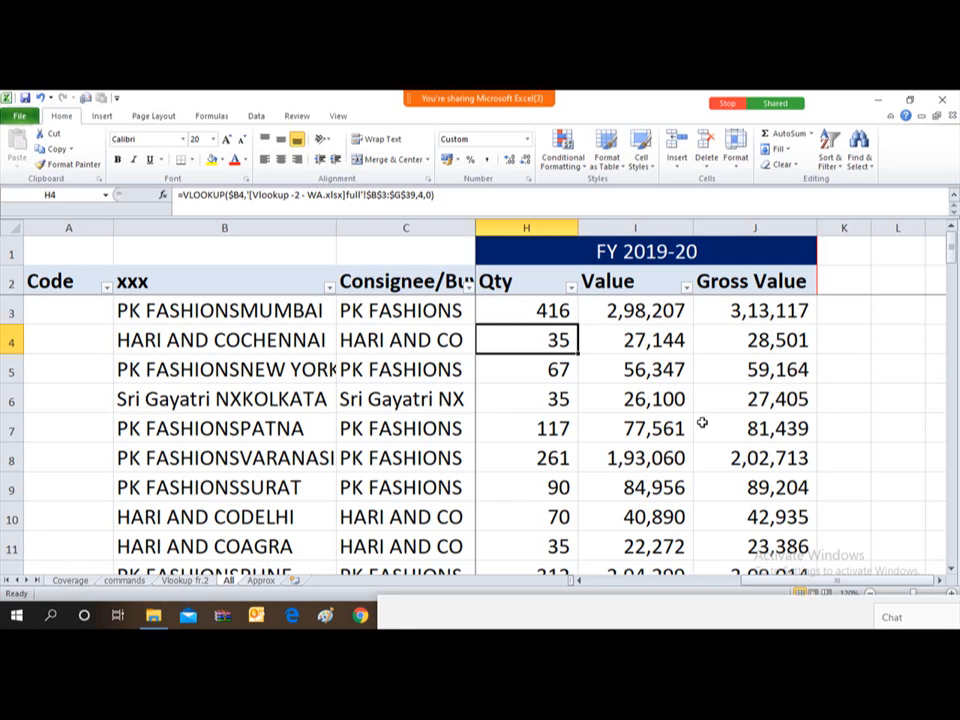
# - Copy the text of the VLOOKUP formula in H4 without its equals sign, leaving the cell's formula as it is
pyautogui.press('F2')
pyautogui.hotkey('shift', 'Left')
pyautogui.hotkey('shift', 'Left')
pyautogui.hotkey('shift', 'Left')
pyautogui.hotkey('shift', 'Left')
pyautogui.hotkey('shift', 'Left')
pyautogui.hotkey('shift', 'Left')
pyautogui.hotkey('shift', 'Left')
pyautogui.hotkey('shift', 'Left')
pyautogui.hotkey('shift', 'Left')
pyautogui.hotkey('shift', 'Left')
pyautogui.hotkey('shift', 'Left')
pyautogui.hotkey('shift', 'Left')
pyautogui.hotkey('shift', 'Left')
pyautogui.hotkey('shift', 'Left')
pyautogui.hotkey('shift', 'Left')
pyautogui.hotkey('shift', 'Left')
pyautogui.hotkey('shift', 'Left')
pyautogui.hotkey('shift', 'Left')
pyautogui.hotkey('shift', 'Left')
pyautogui.hotkey('shift', 'Left')
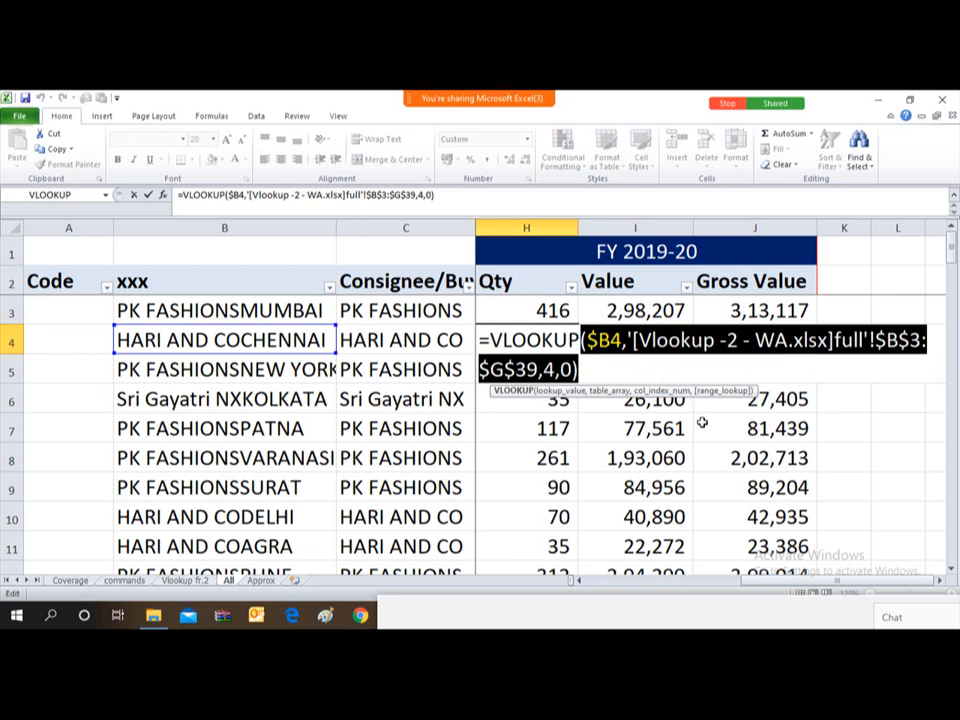
pyautogui.hotkey('shift', 'Left')
pyautogui.hotkey('shift', 'Left')
pyautogui.hotkey('shift', 'Left')
pyautogui.hotkey('shift', 'Left')
pyautogui.hotkey('shift', 'Left')
pyautogui.hotkey('shift', 'Left')
pyautogui.hotkey('ctrl', 'c')
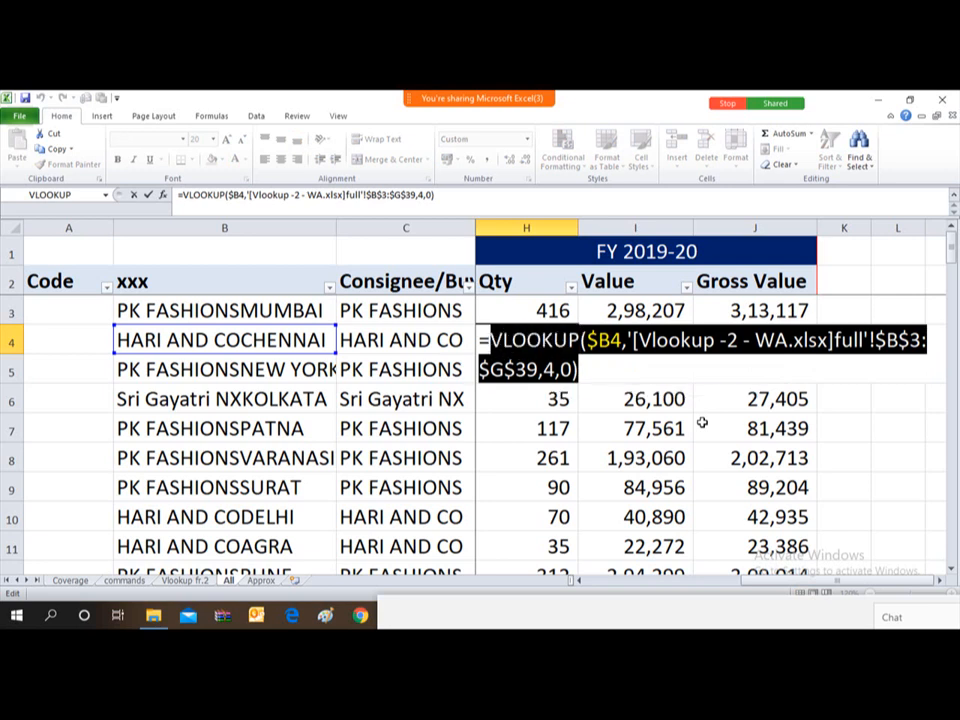
pyautogui.press('Return')
pyautogui.press('Up')
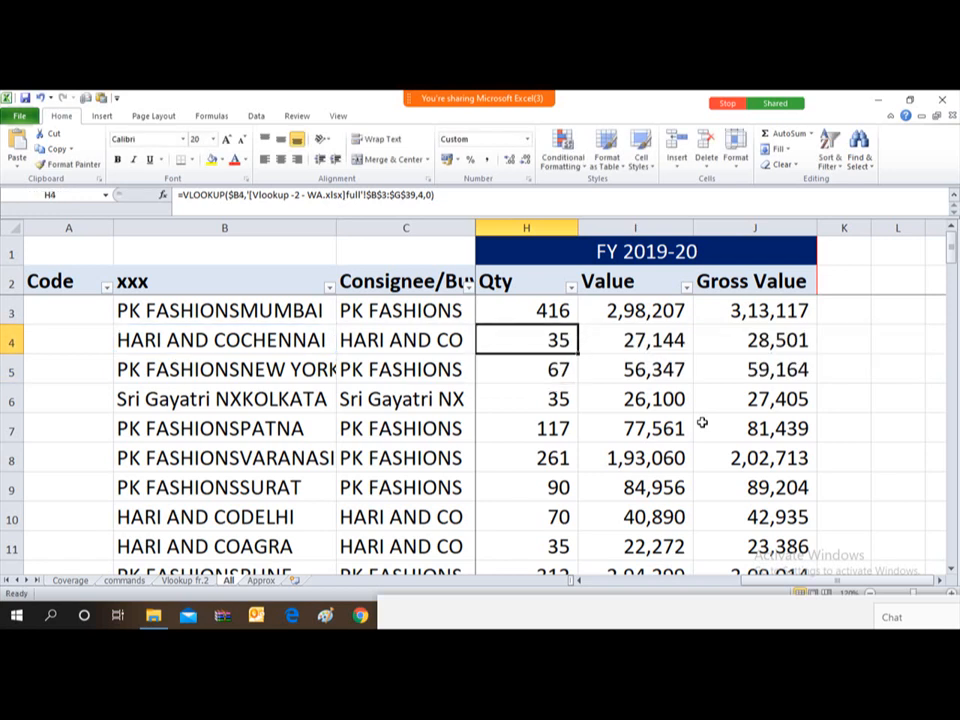
# - Paste the copied VLOOKUP expression into L4 as plain text
pyautogui.press('Right')
pyautogui.press('Right')
pyautogui.press('Right')
pyautogui.press('Left')
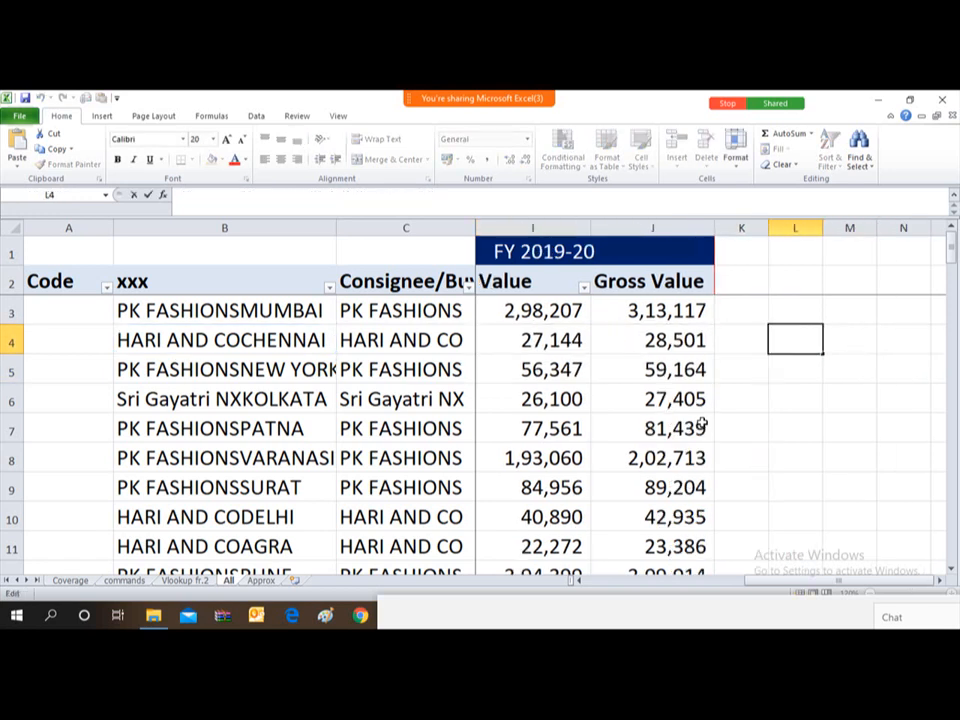
pyautogui.press('F2')
pyautogui.hotkey('ctrl', 'v')
pyautogui.press('Return')
pyautogui.press('Up')
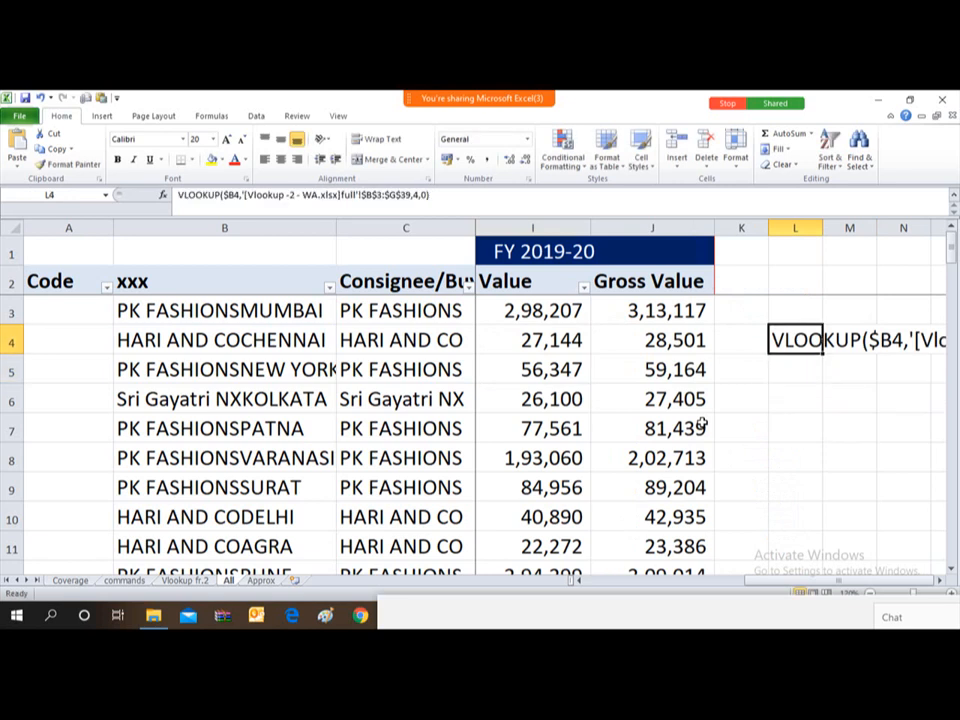
# - Examine the full formula text in L4 and compare it with the live lookup formulas in I4 and H4
pyautogui.press('Right')
pyautogui.press('Right')
pyautogui.press('Right')
pyautogui.press('Right')
pyautogui.press('Right')
pyautogui.press('Right')
pyautogui.press('Left')
pyautogui.press('Left')
pyautogui.press('Left')
pyautogui.press('Left')
pyautogui.press('Left')
pyautogui.press('Left')
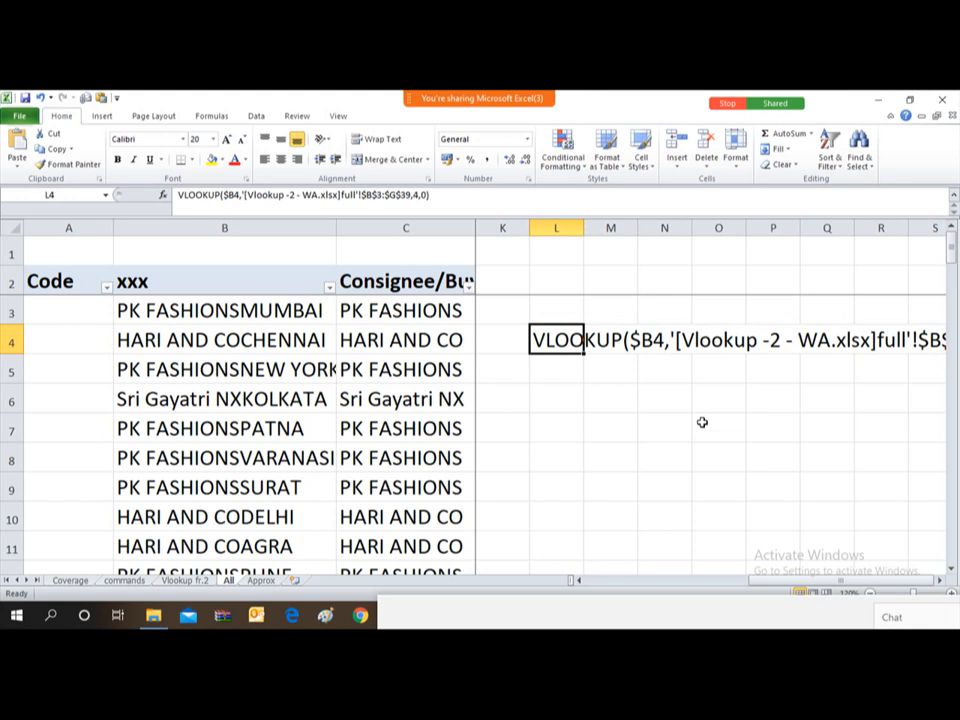
pyautogui.press('Left')
pyautogui.press('Right')
pyautogui.press('Left')
pyautogui.press('Left')
pyautogui.press('Left')
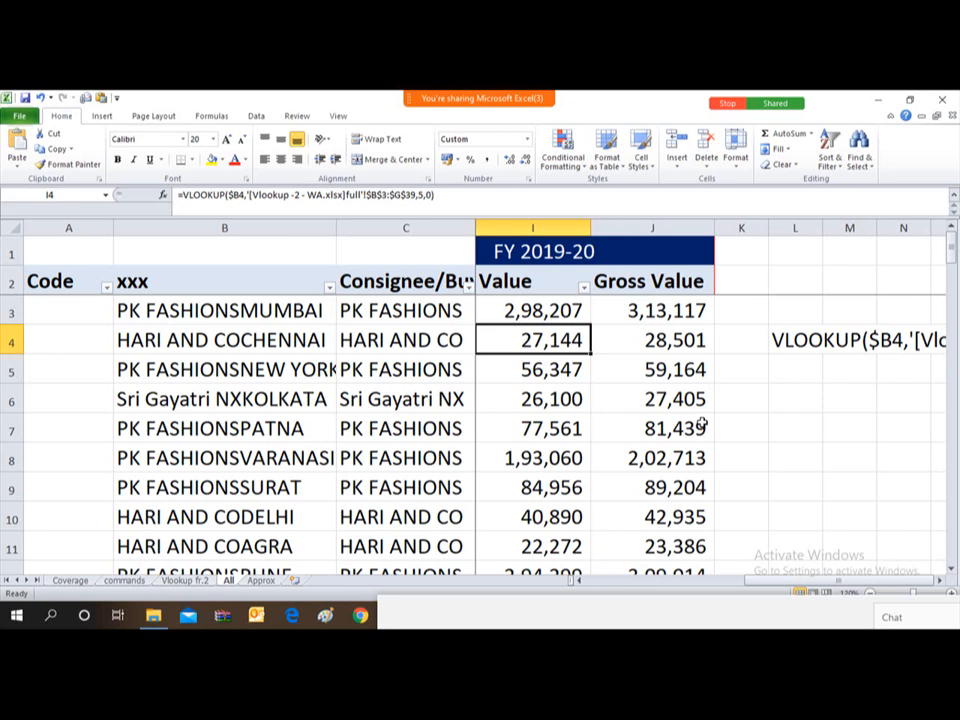
pyautogui.press('Left')
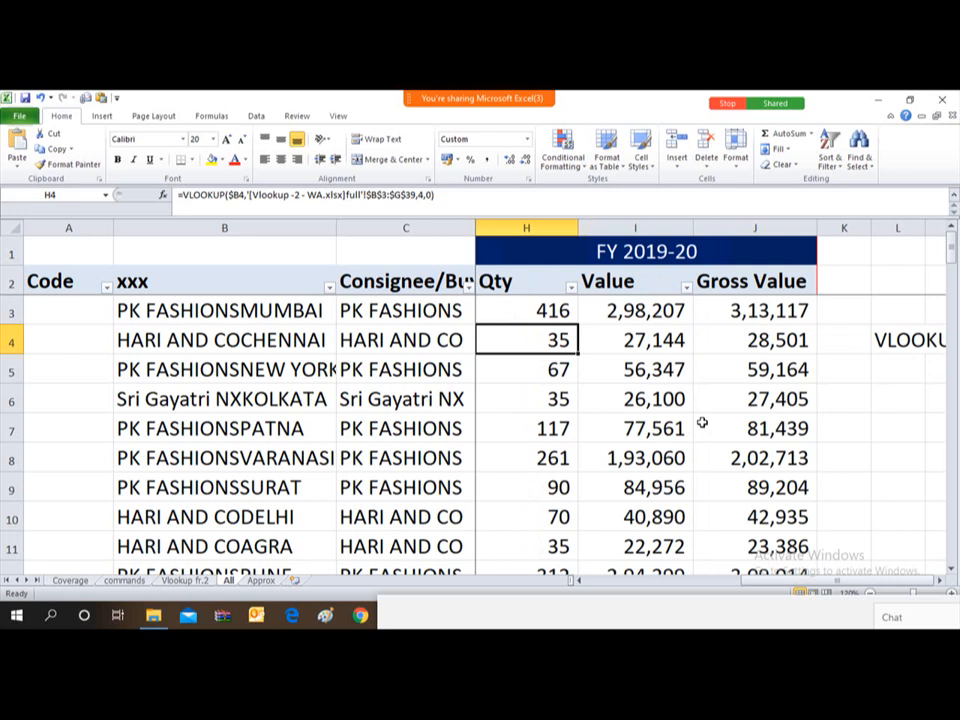
# - Check the Coverage list, then replace the lookup formulas in H3:J39 of the All sheet with values using Paste Special
pyautogui.click(70, 580)
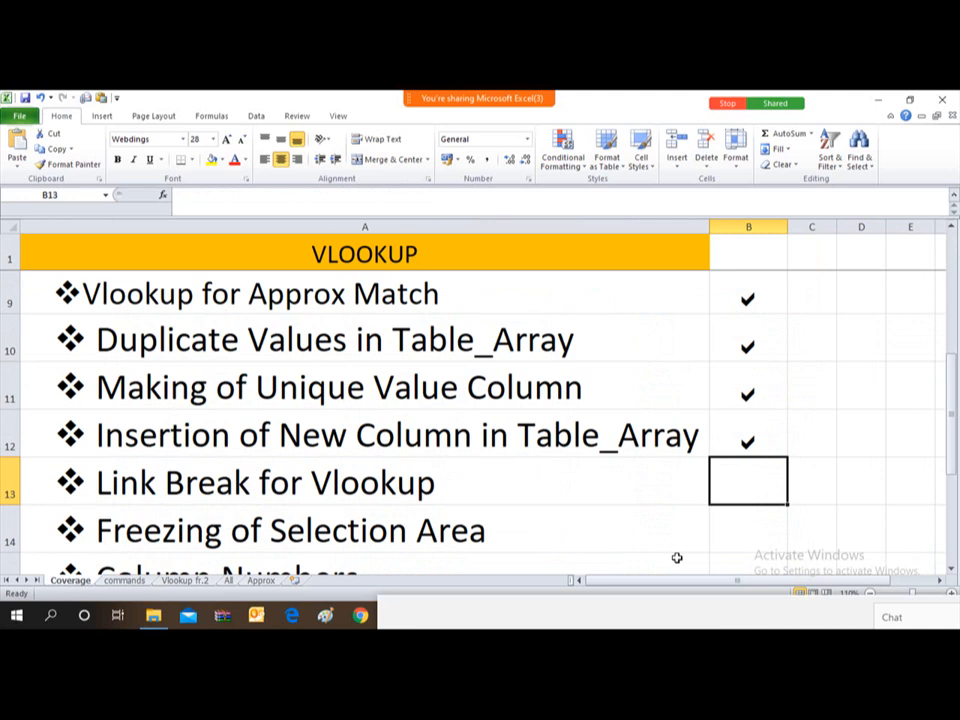
pyautogui.click(229, 580)
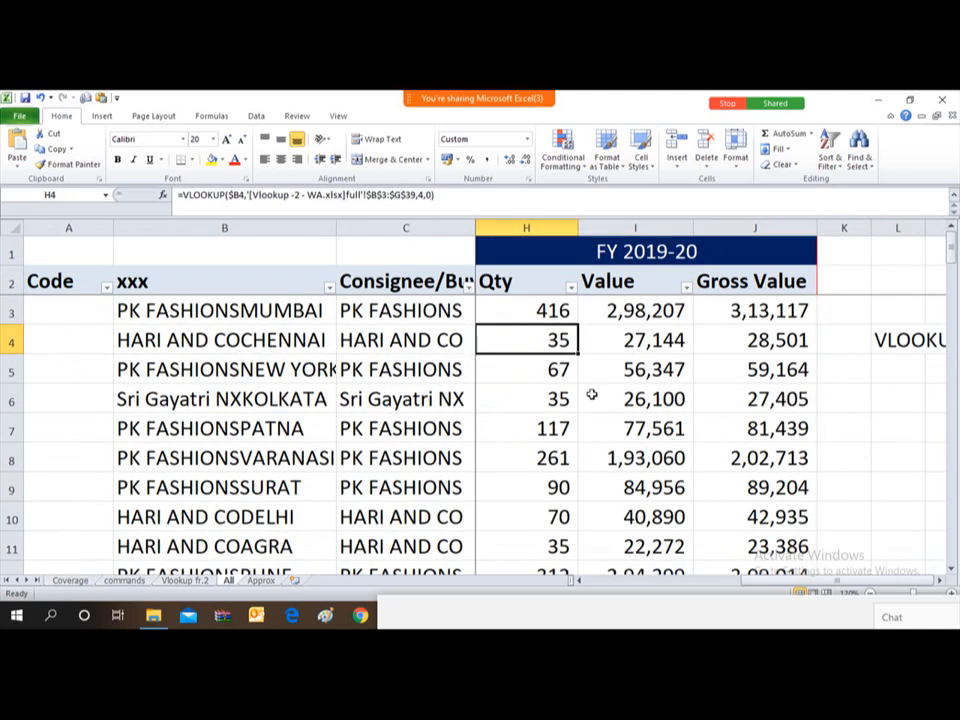
pyautogui.press('Up')
pyautogui.press('Up')
pyautogui.press('Up')
pyautogui.press('Down')
pyautogui.press('Down')
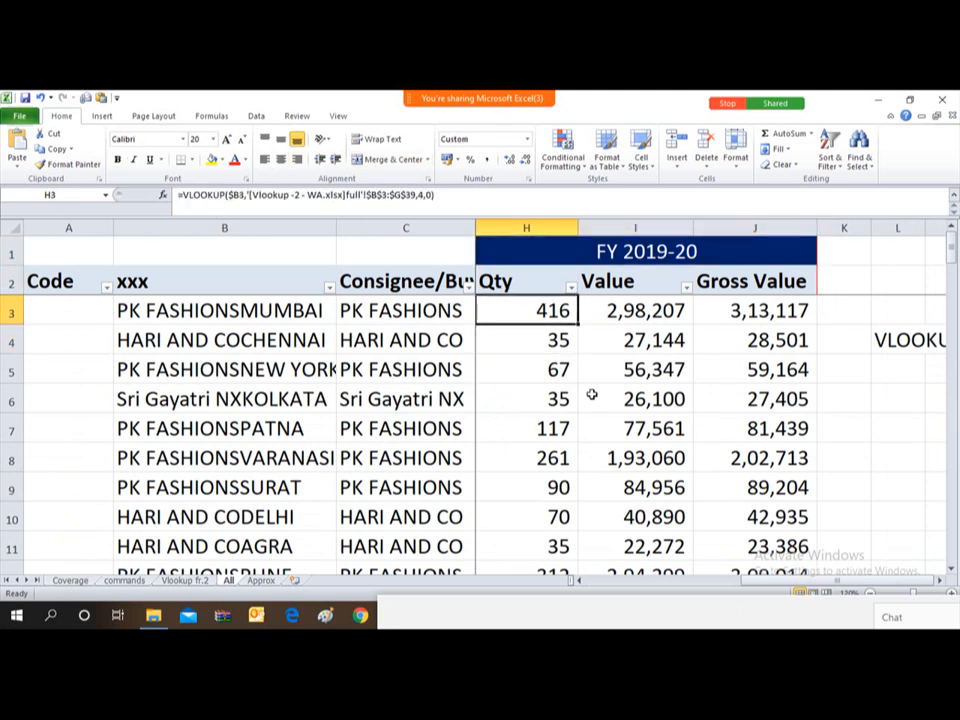
pyautogui.hotkey('ctrl', 'shift', 'Right')
pyautogui.hotkey('ctrl', 'shift', 'Down')
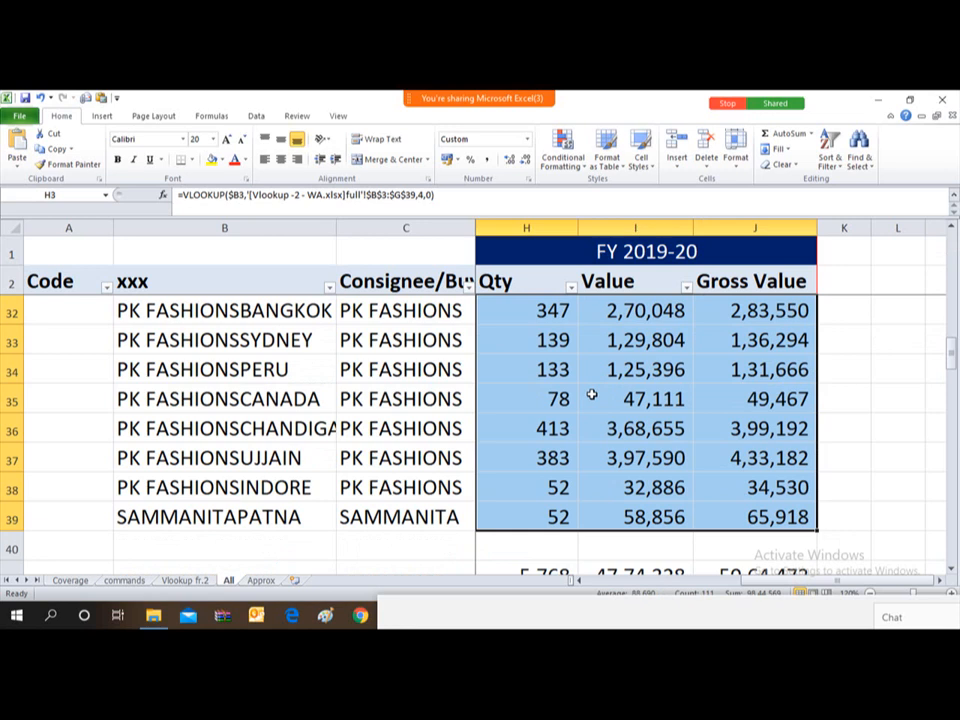
pyautogui.hotkey('ctrl', 'c')
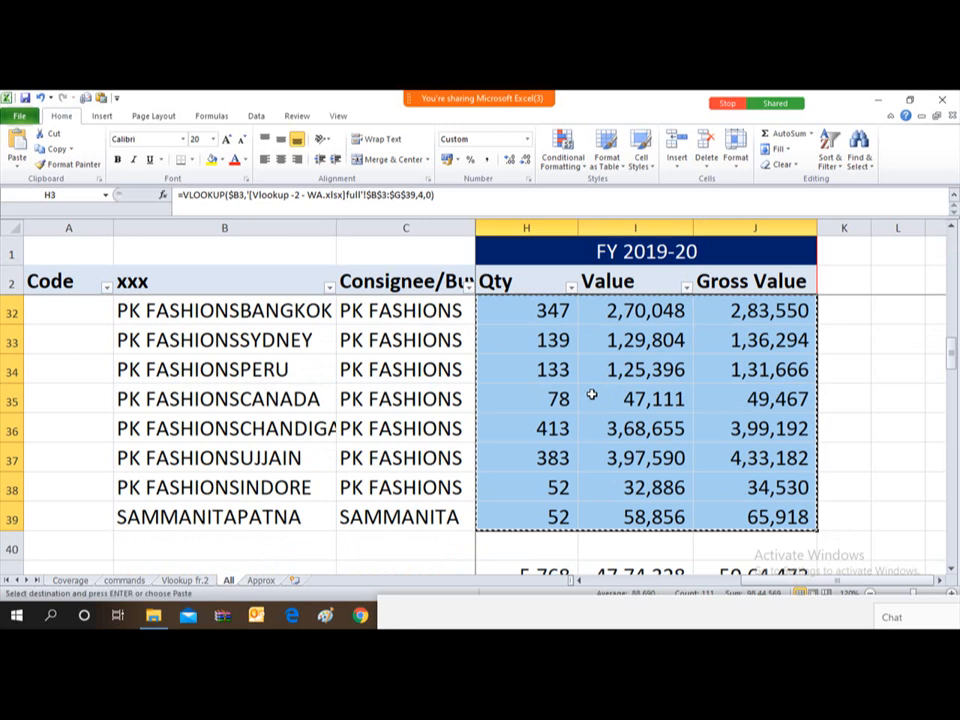
pyautogui.press('alt')
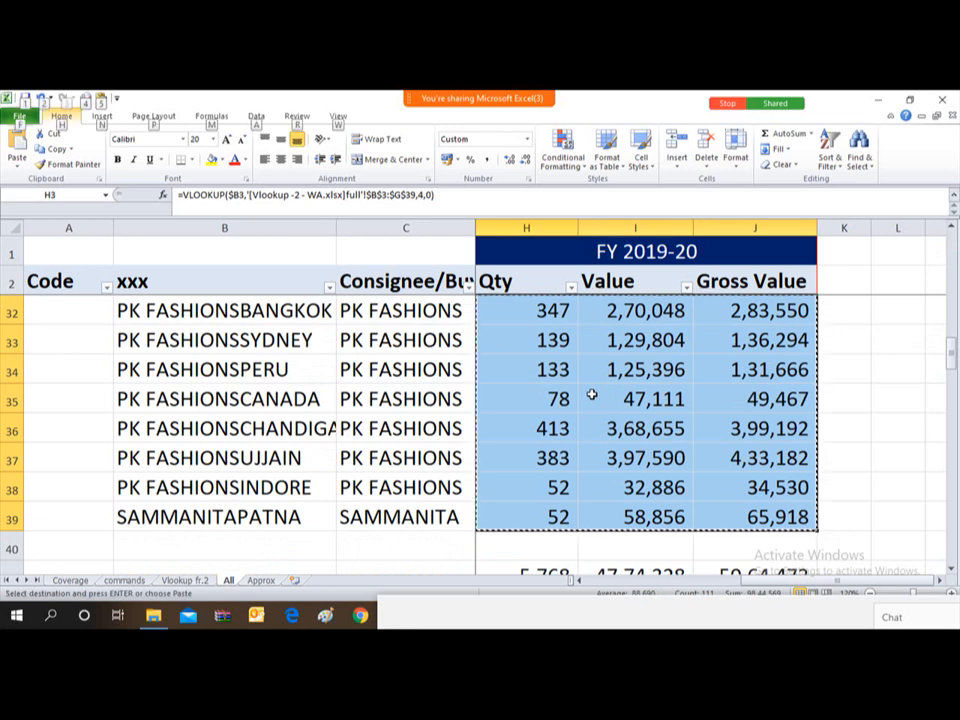
pyautogui.press('e')
pyautogui.press('s')
pyautogui.press('v')
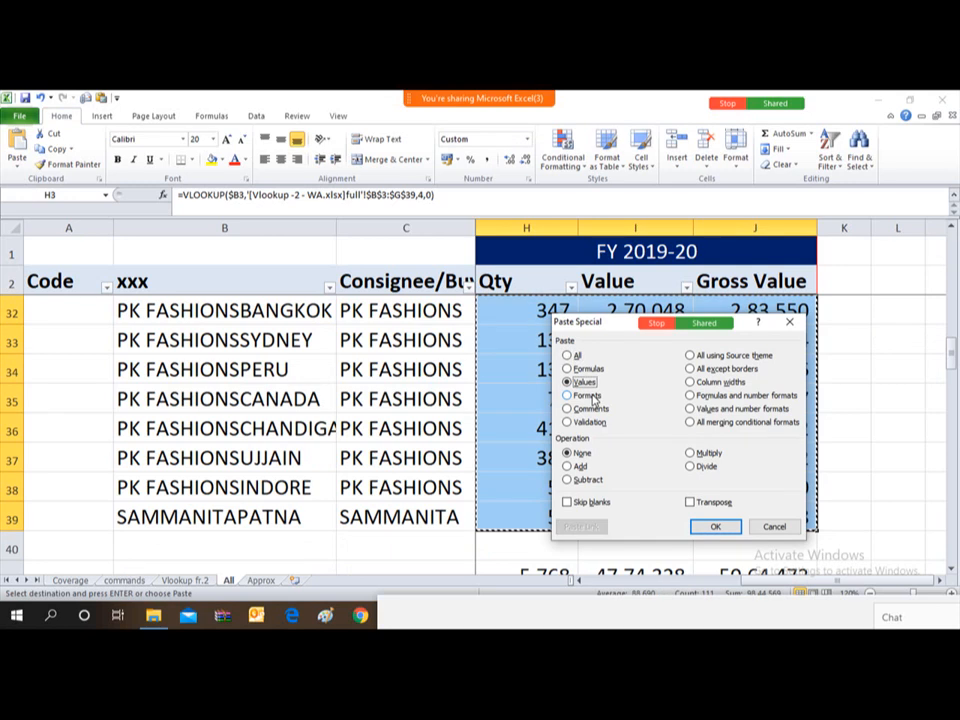
pyautogui.press('Return')
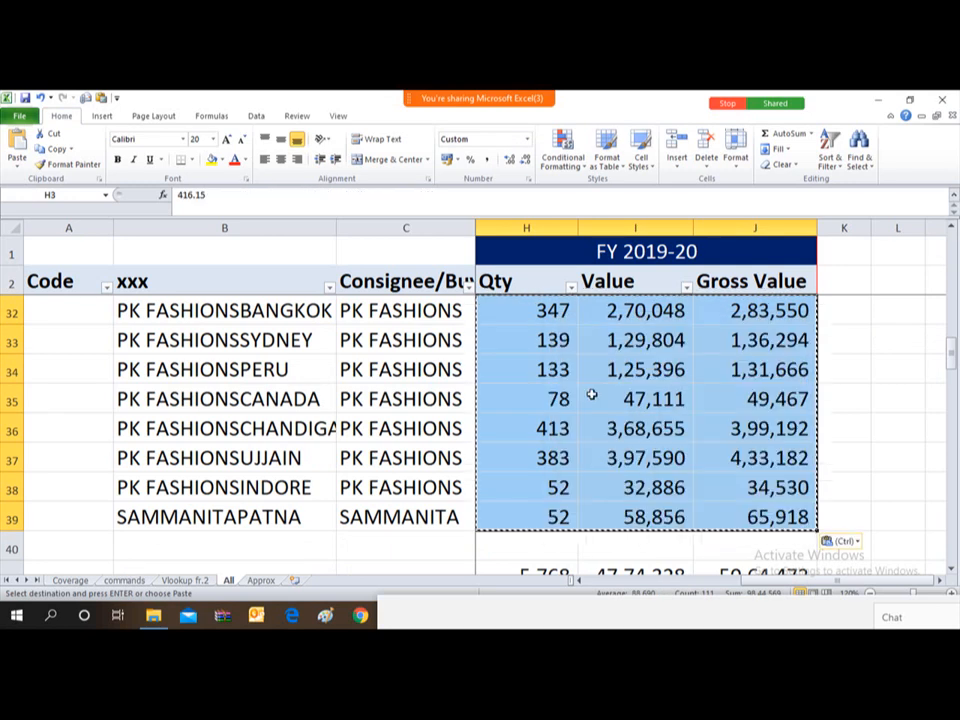
# - Examine the contents of the pasted cells in the Qty, Value and Gross Value columns between rows 3 and 8
pyautogui.press('Up')
pyautogui.press('Down')
pyautogui.press('Down')
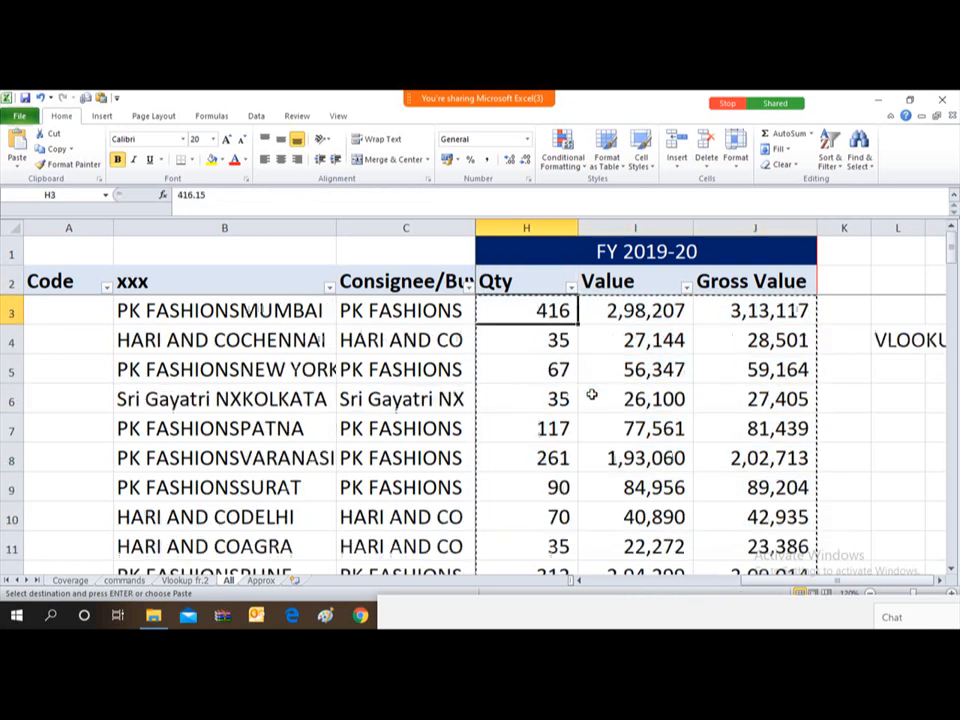
pyautogui.press('Right')
pyautogui.press('Right')
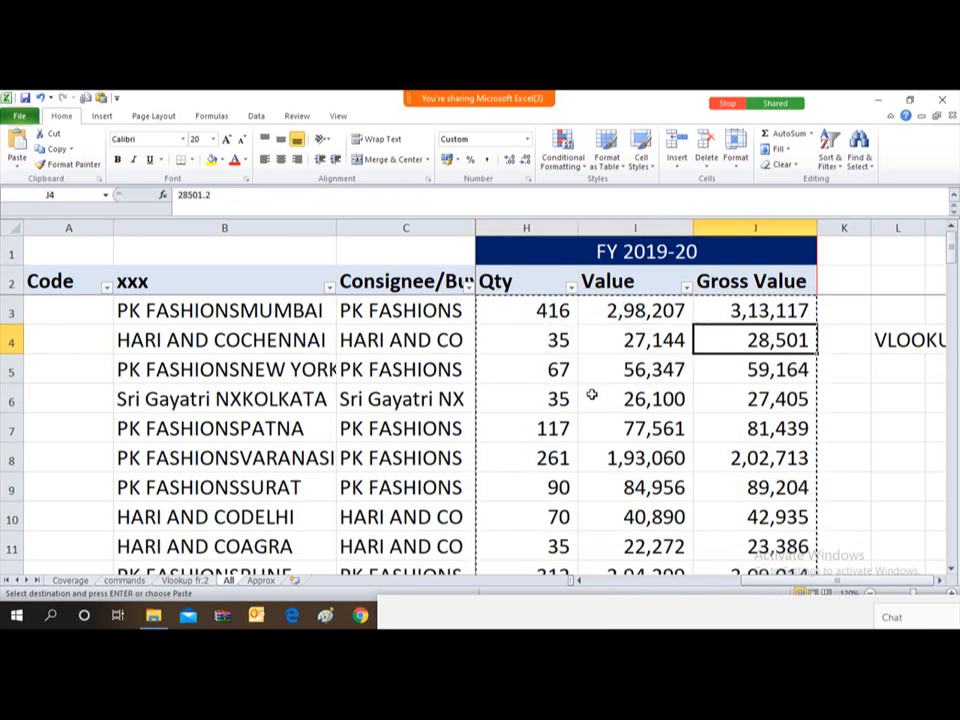
pyautogui.press('Left')
pyautogui.press('Left')
pyautogui.press('Down')
pyautogui.press('Down')
pyautogui.press('Down')
pyautogui.press('Down')
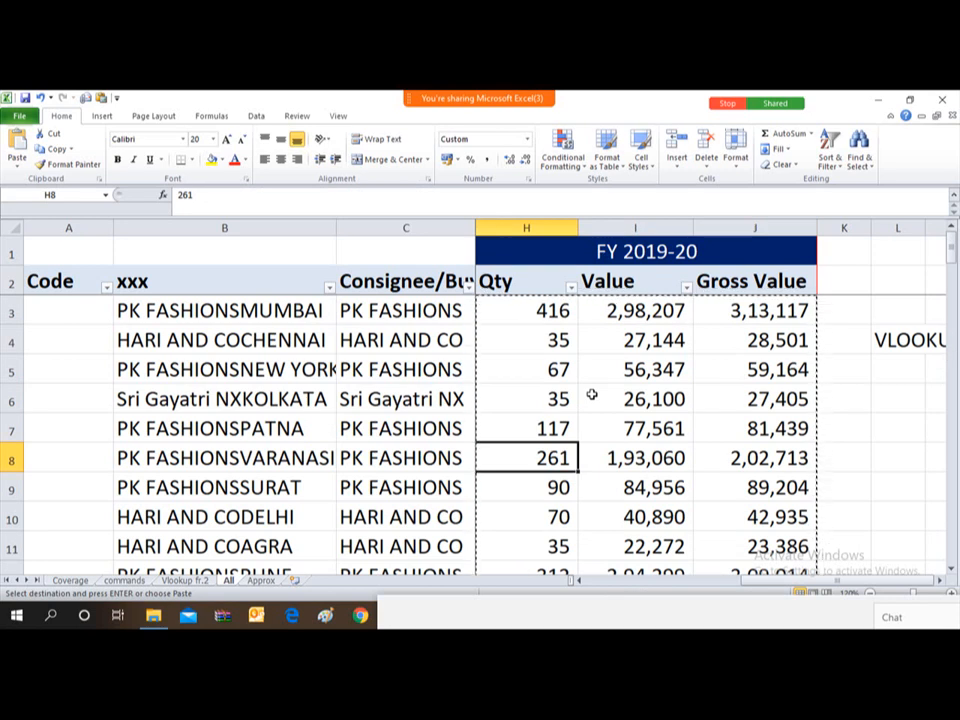
# - Undo the values-only paste in H3:J39 and check the VLOOKUP formulas in the first Qty cells
pyautogui.hotkey('ctrl', 'z')
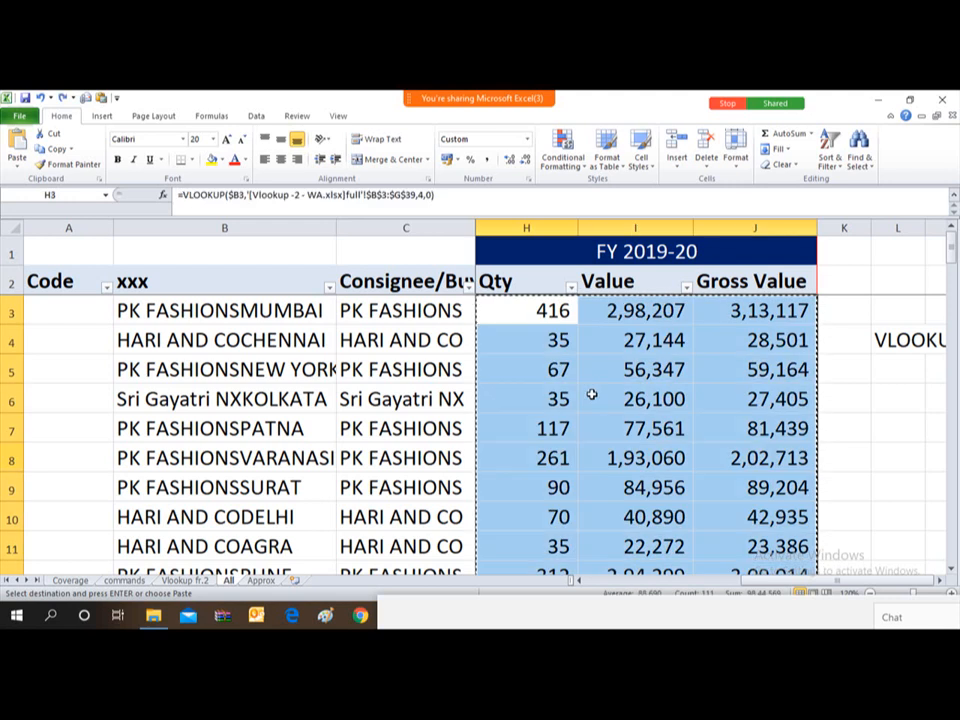
pyautogui.press('Down')
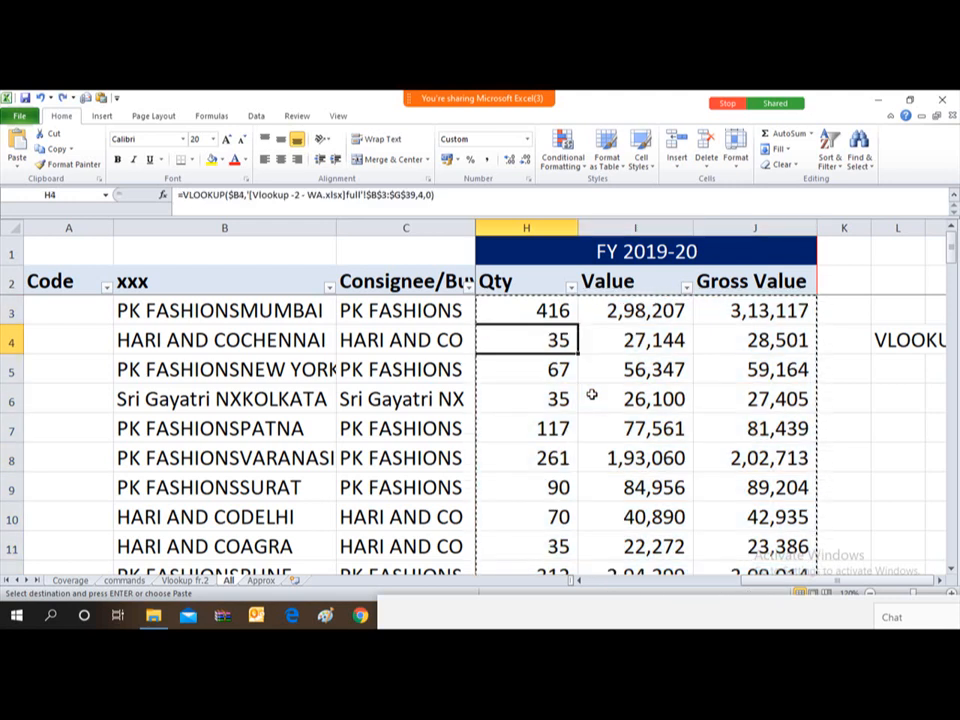
pyautogui.press('Up')
pyautogui.press('Right')
pyautogui.press('Left')
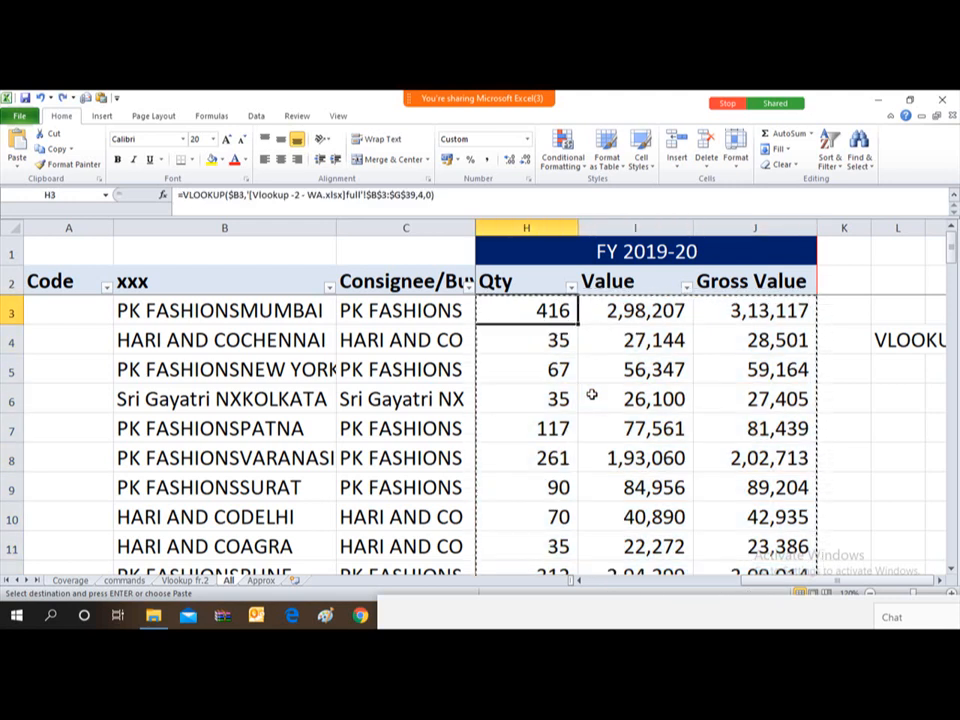
pyautogui.press('Down')
pyautogui.press('Down')
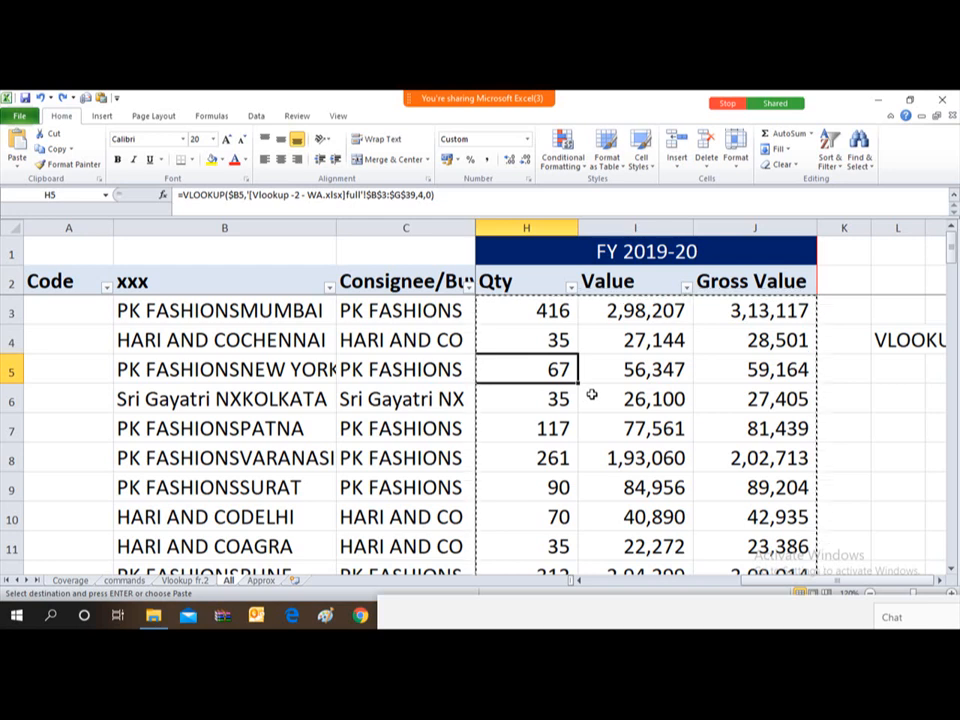
# - Review the VLOOKUP formulas across H5:J5 and in the first Qty cell, H3
pyautogui.press('Up')
pyautogui.press('Down')
pyautogui.press('Right')
pyautogui.press('Right')
pyautogui.press('Left')
pyautogui.press('Left')
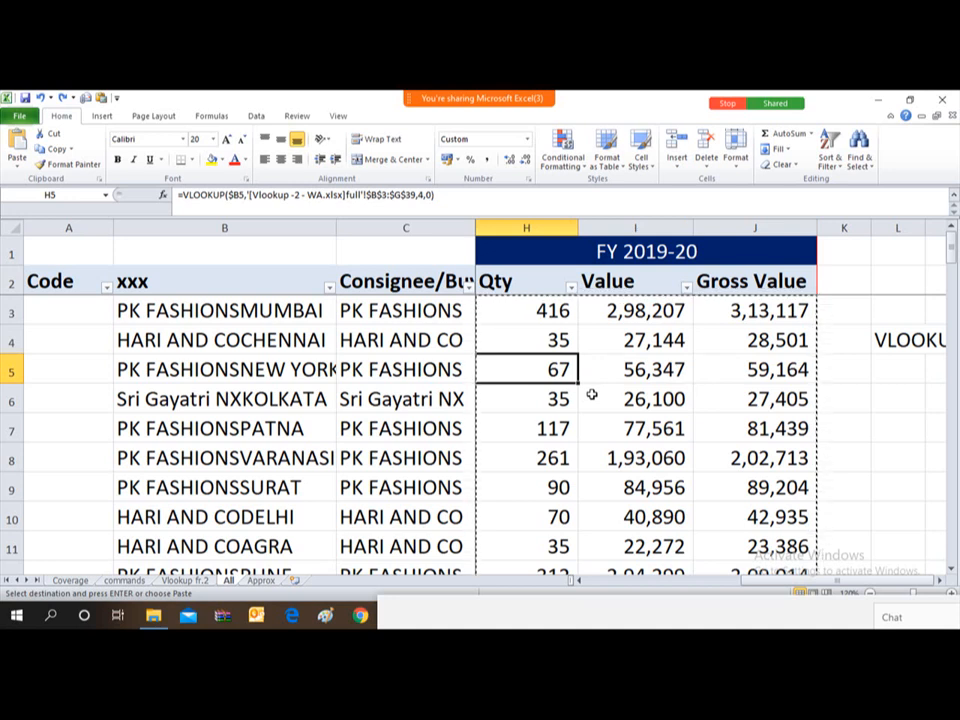
pyautogui.press('Up')
pyautogui.press('Up')
pyautogui.press('Up')
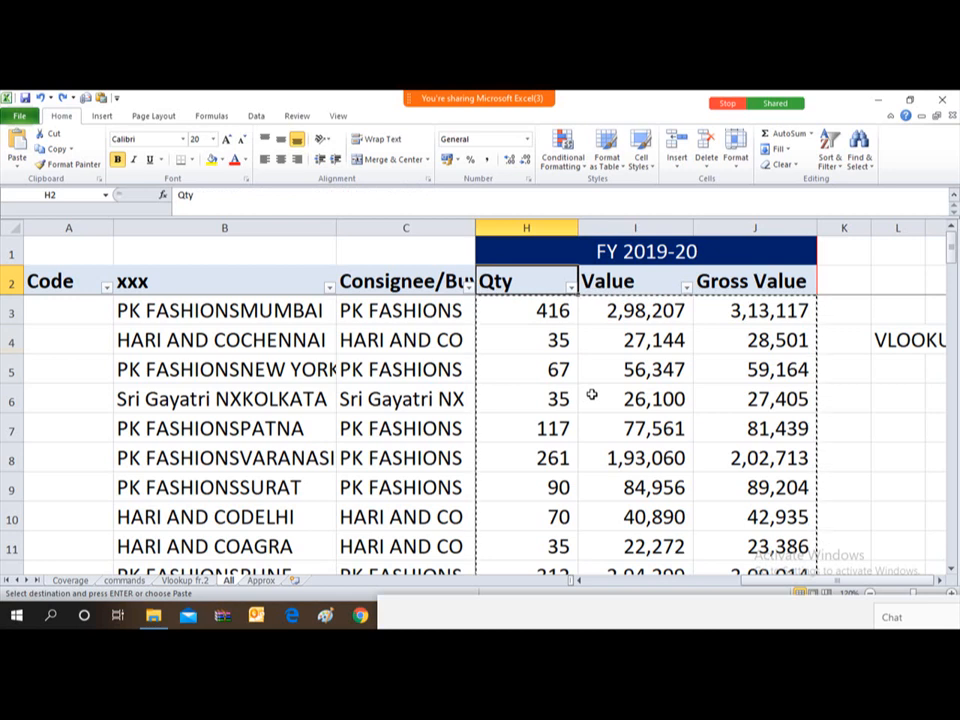
pyautogui.press('Down')
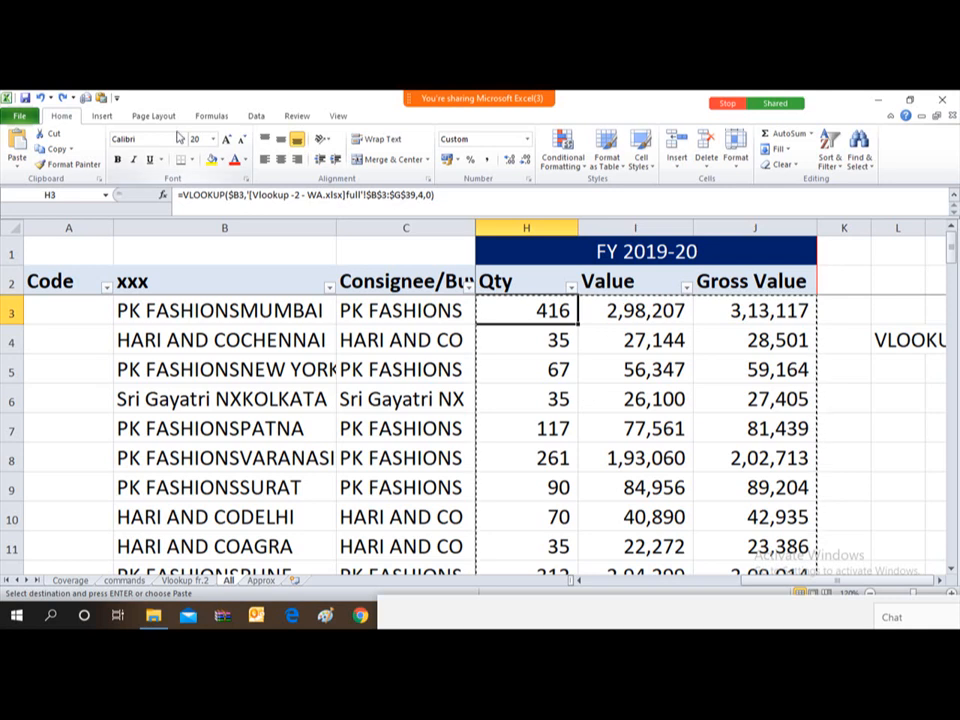
pyautogui.click(255, 117)
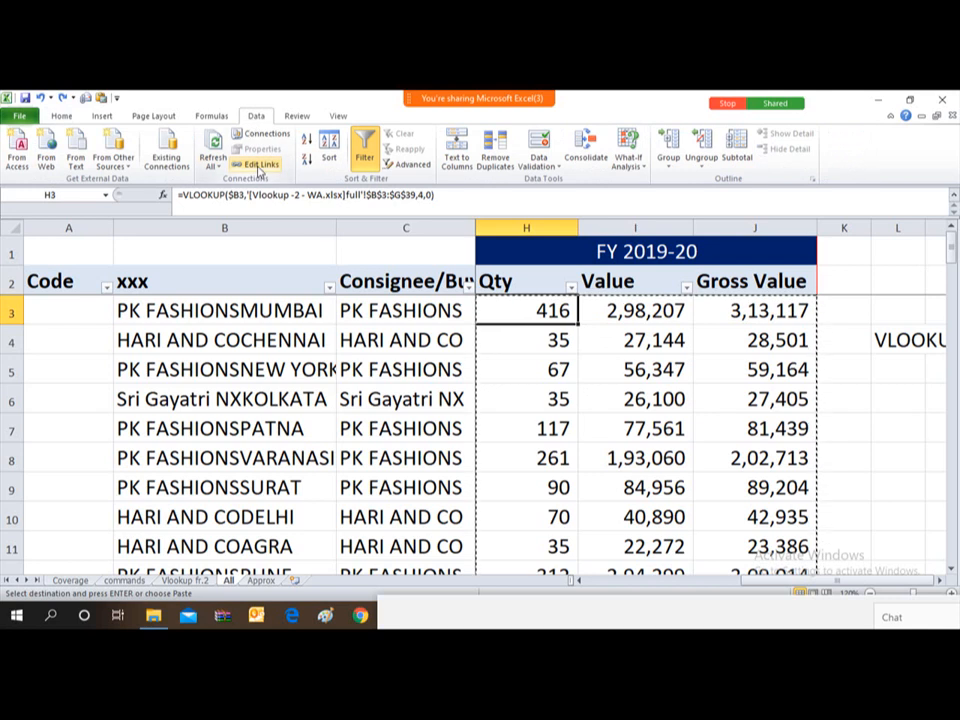
pyautogui.click(259, 166)
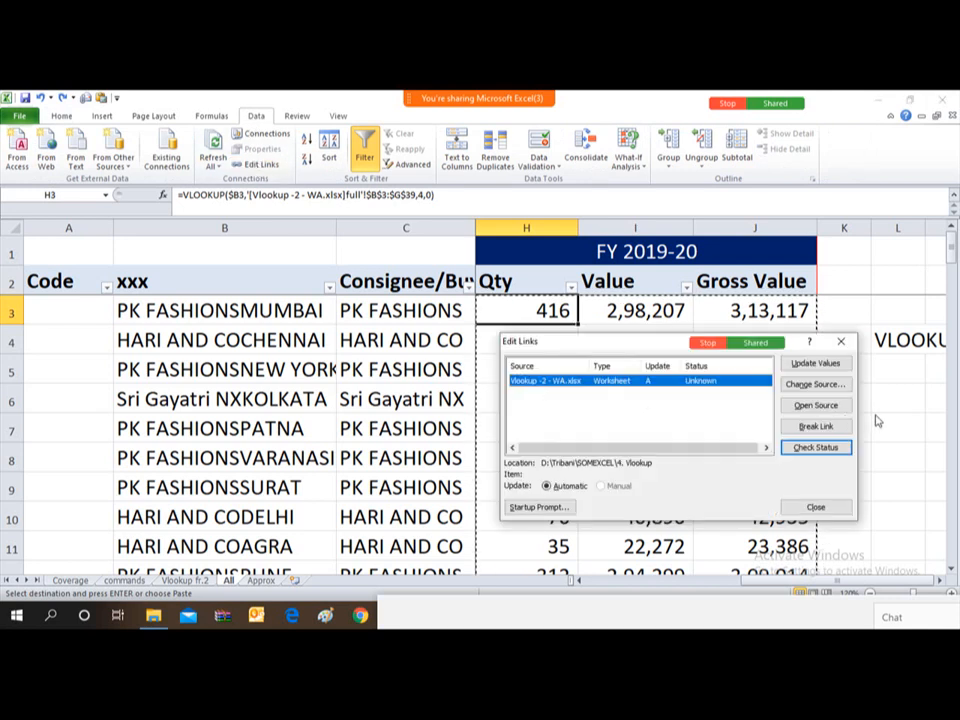
pyautogui.click(813, 427)
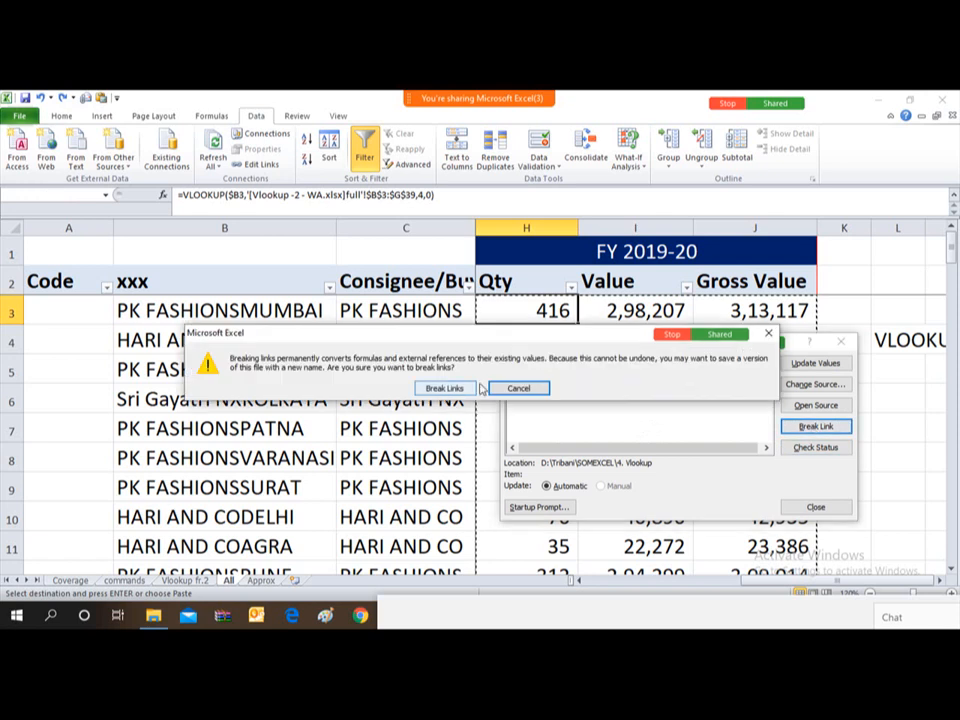
pyautogui.click(519, 388)
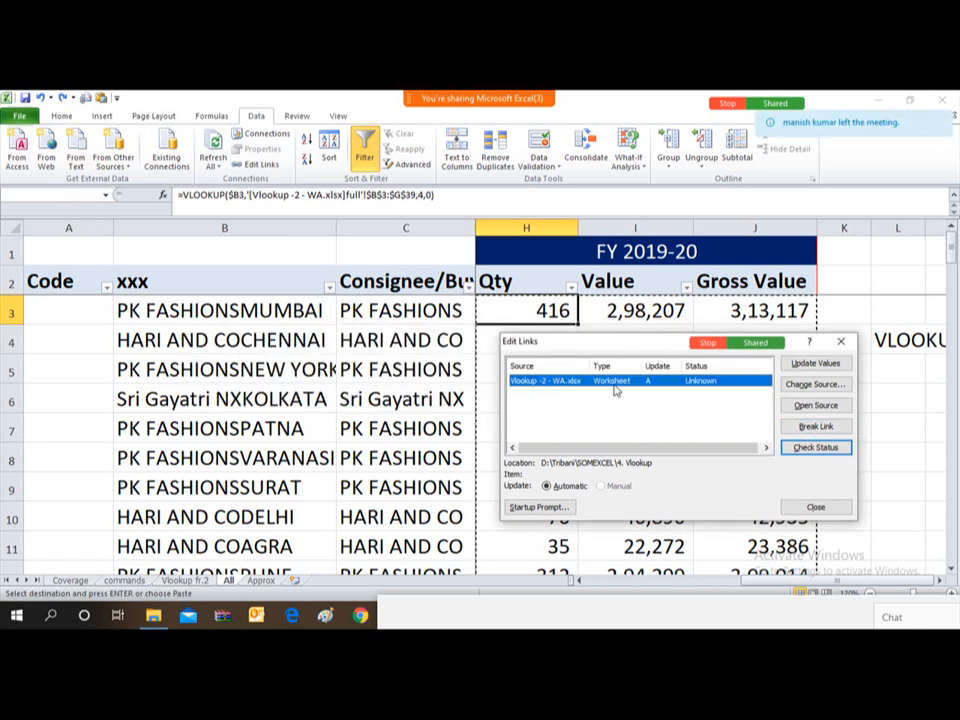
pyautogui.click(819, 507)
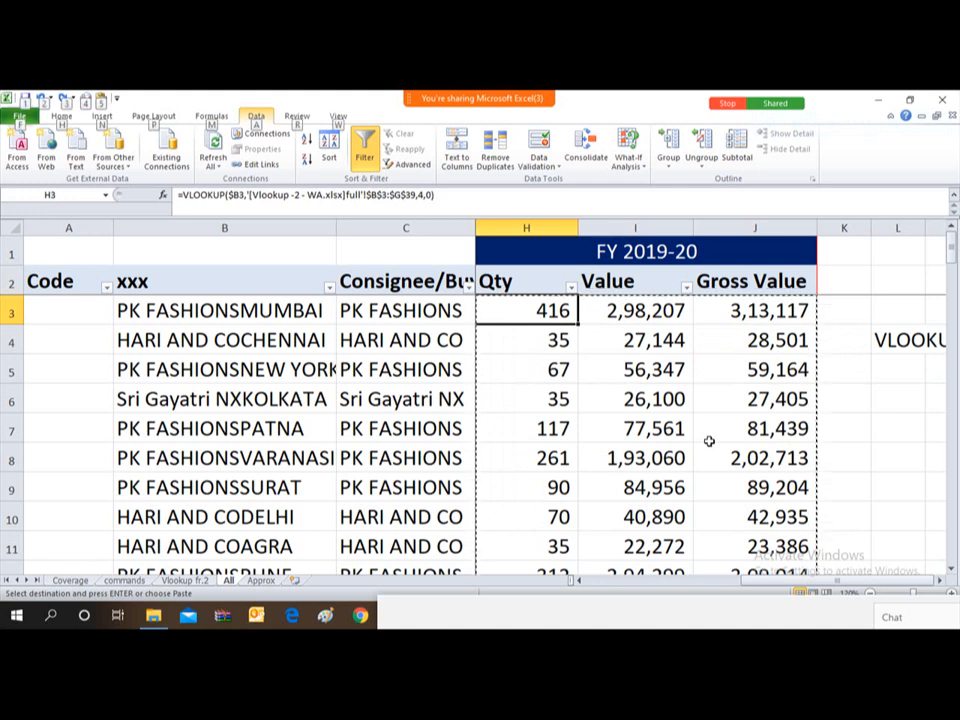
# - Break the workbook's external link to Vlookup -2 - WA.xlsx through Edit Links, converting the lookup formulas to values
pyautogui.press('alt')
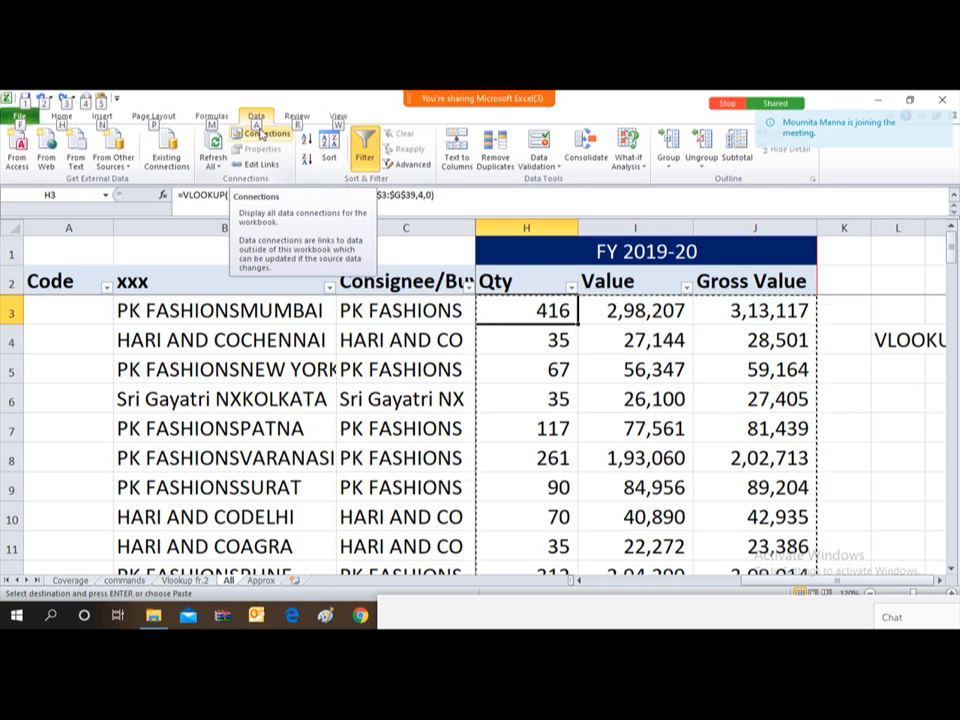
pyautogui.press('a')
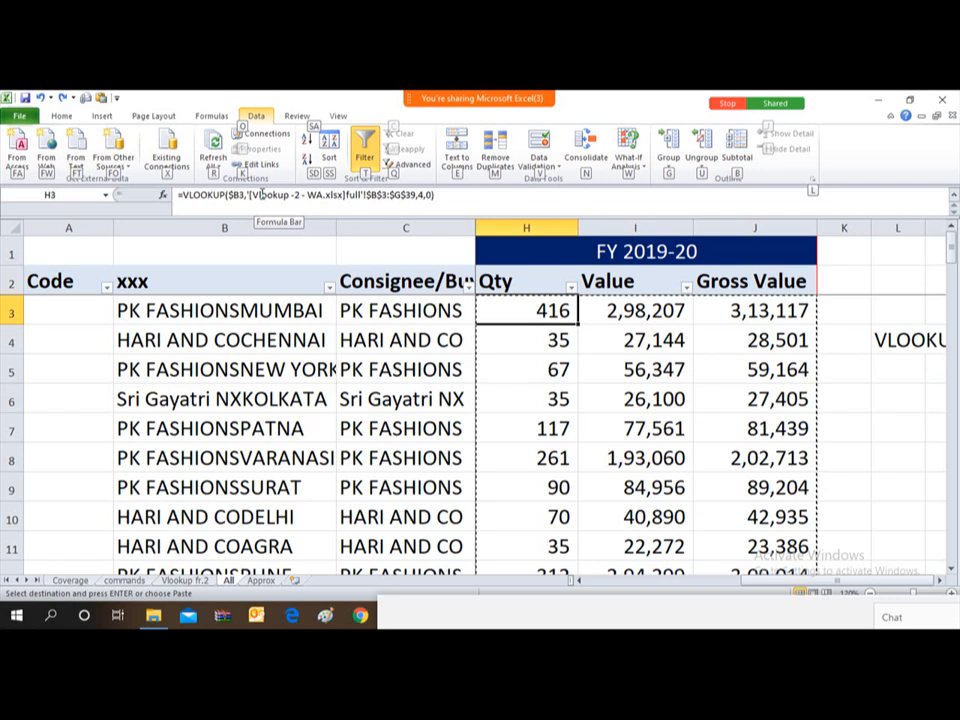
pyautogui.click(259, 194)
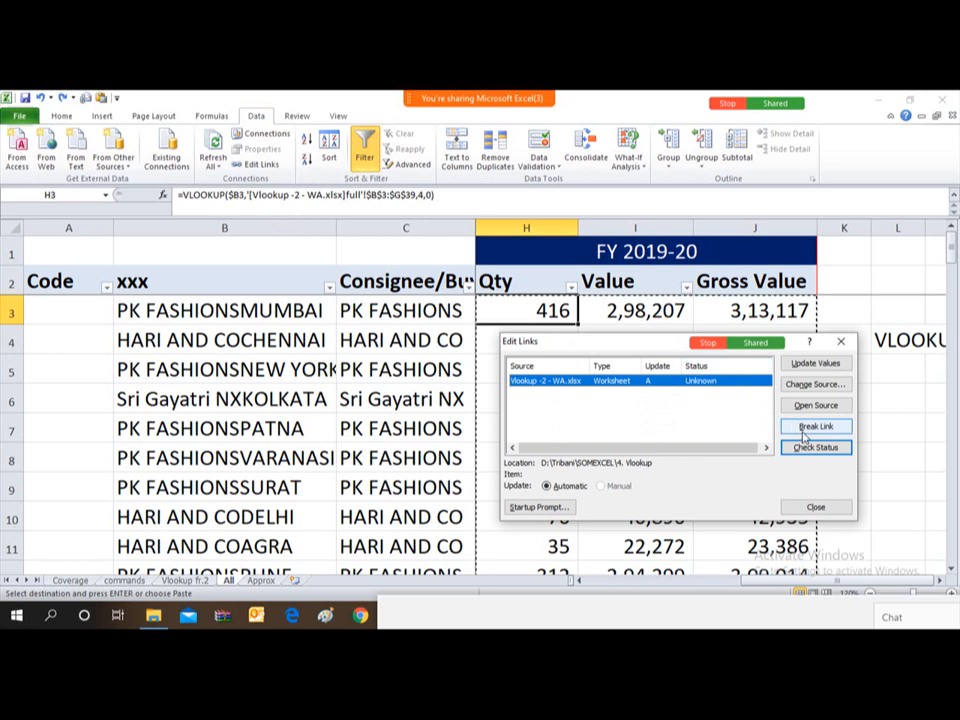
pyautogui.press('b')
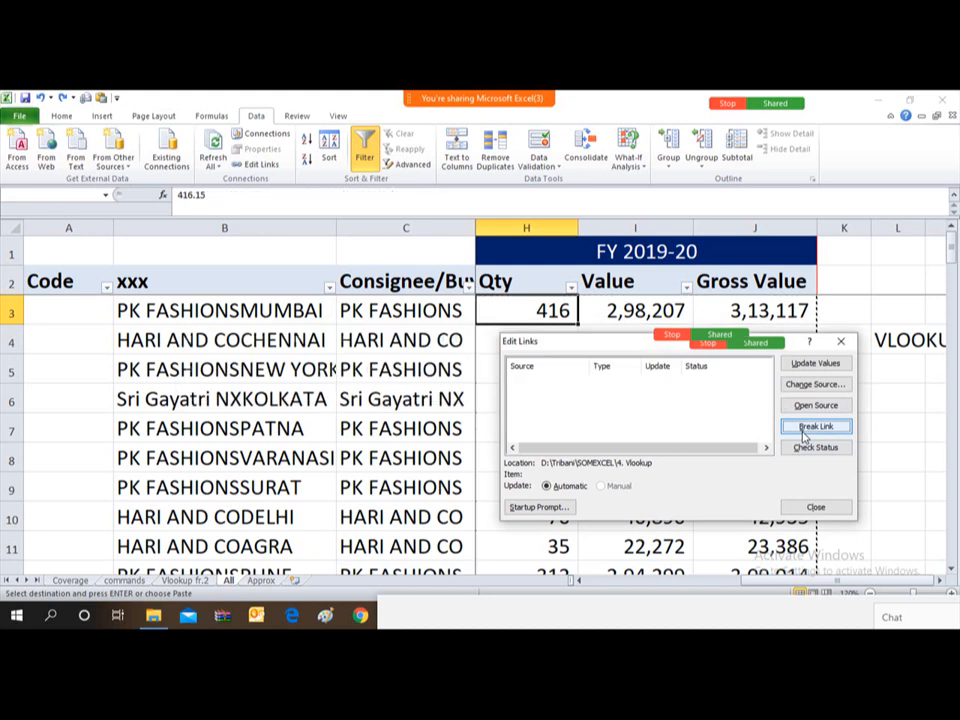
pyautogui.click(816, 507)
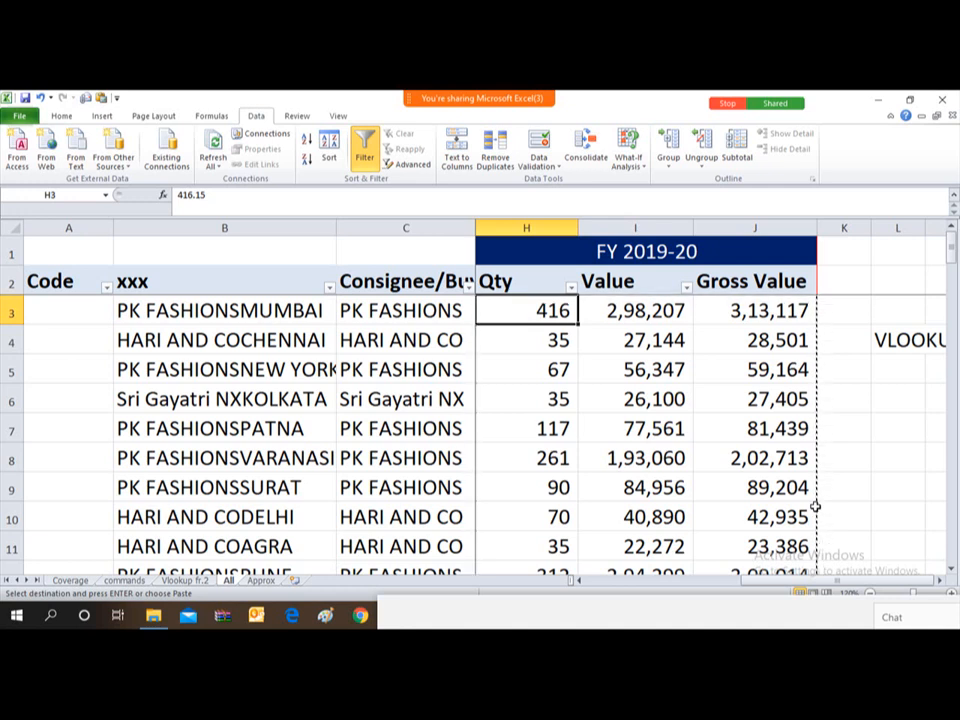
# - Tick Link Break for Vlookup, Freezing of Selection Area and Column Numbers in B13:B15 of the Coverage sheet
pyautogui.click(72, 581)
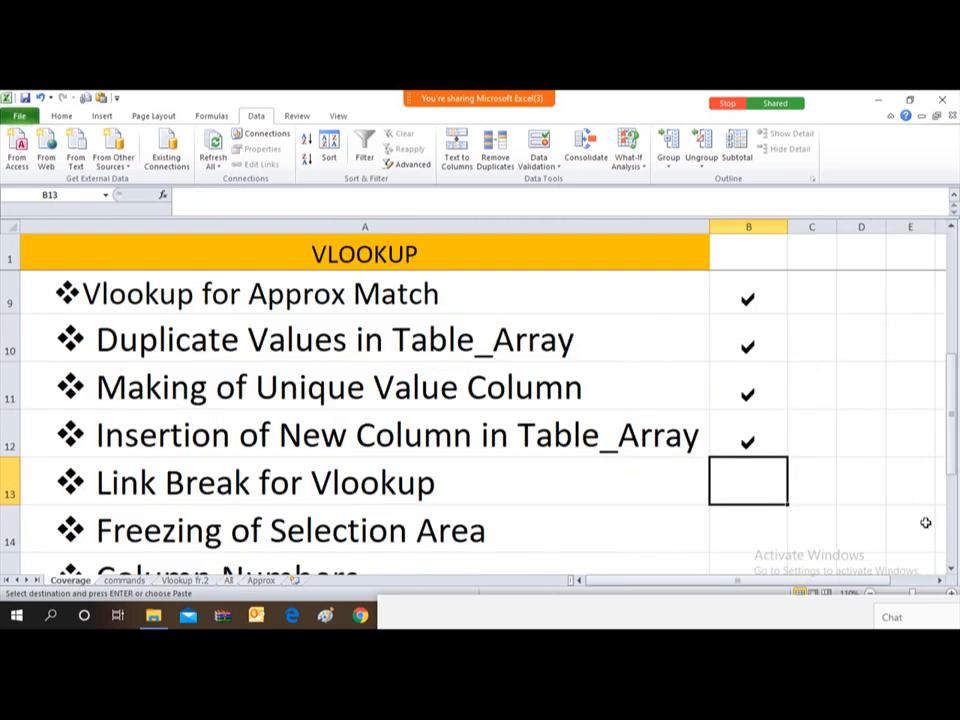
pyautogui.press('Return')
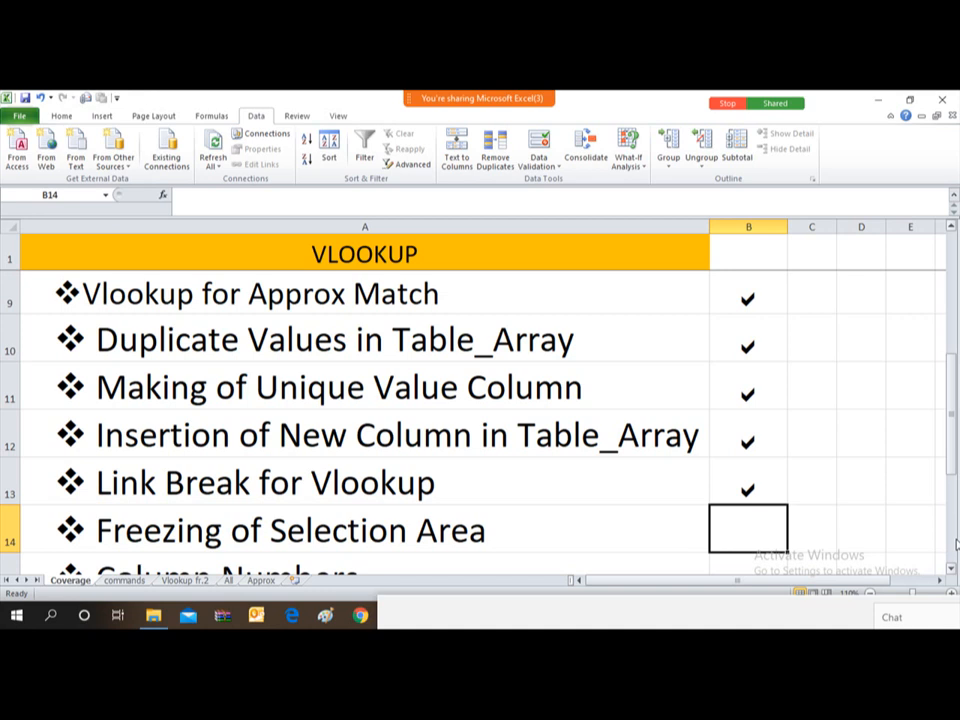
pyautogui.write('a')
pyautogui.press('Return')
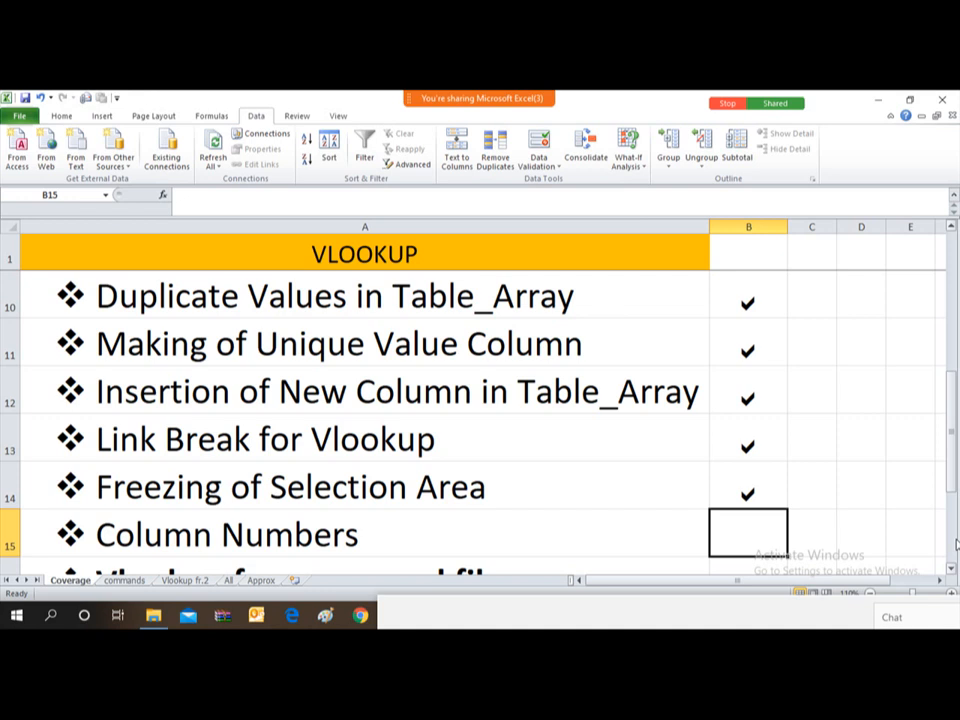
pyautogui.write('a')
pyautogui.press('Return')
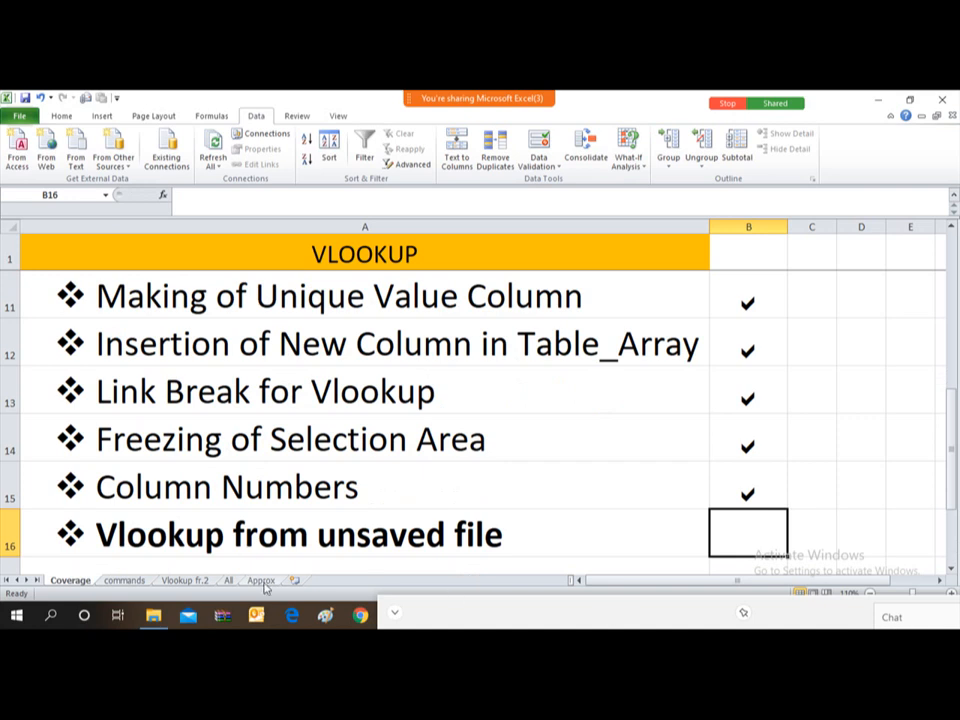
# - Clear the FY 2019-20 Qty, Value and Gross Value figures in H3:J39 of the All sheet and return to H3
pyautogui.click(228, 580)
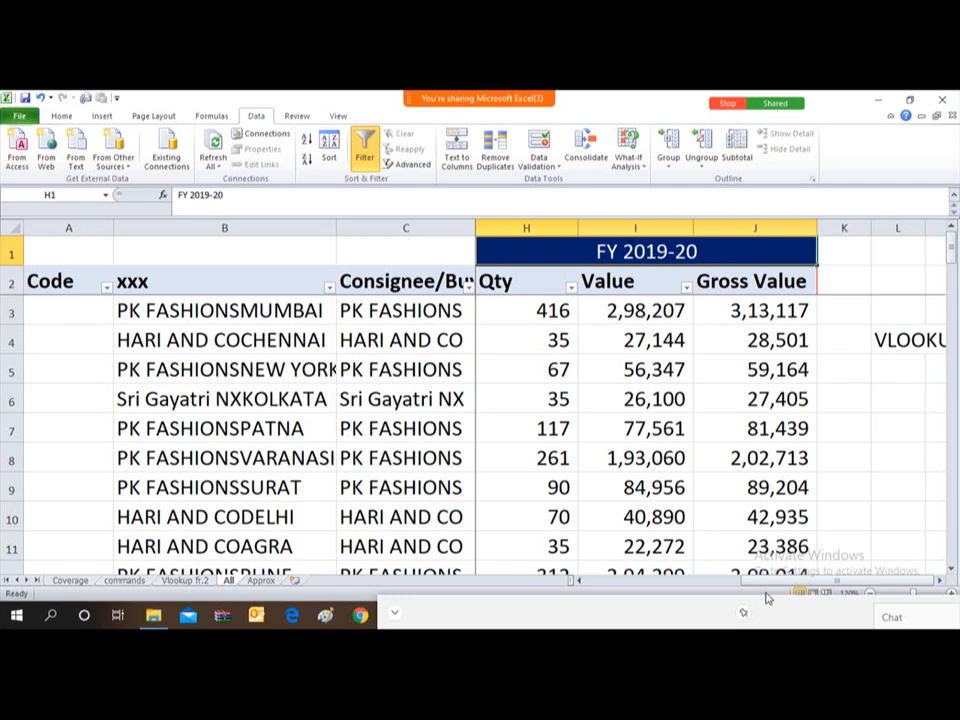
pyautogui.press('Down')
pyautogui.press('Up')
pyautogui.press('Up')
pyautogui.press('Down')
pyautogui.hotkey('shift', 'Right')
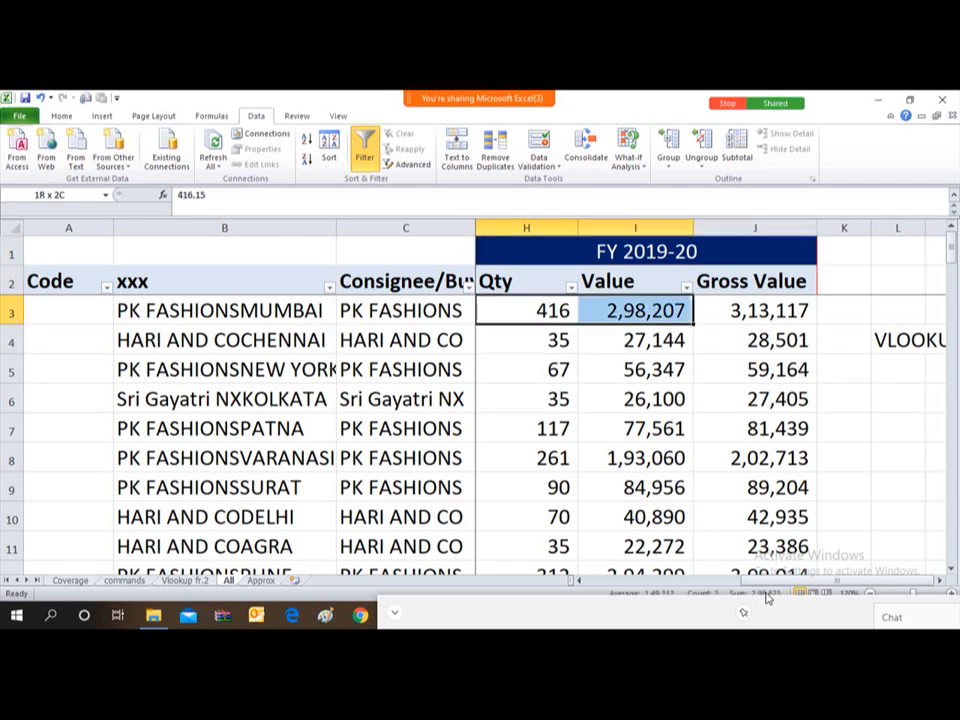
pyautogui.hotkey('shift', 'Right')
pyautogui.hotkey('ctrl', 'shift', 'Down')
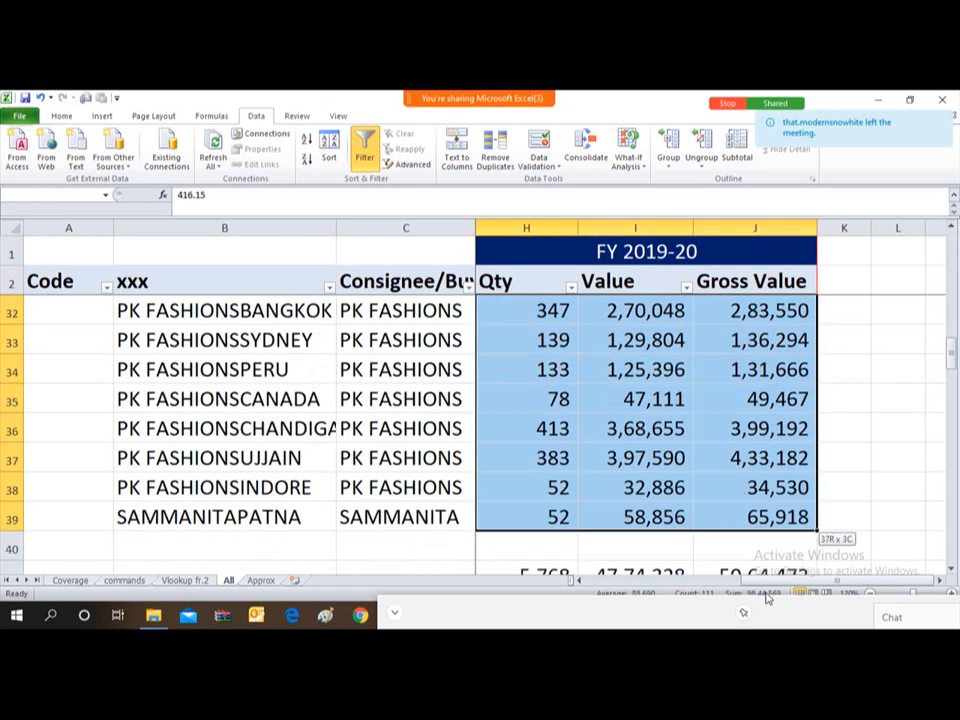
pyautogui.press('Delete')
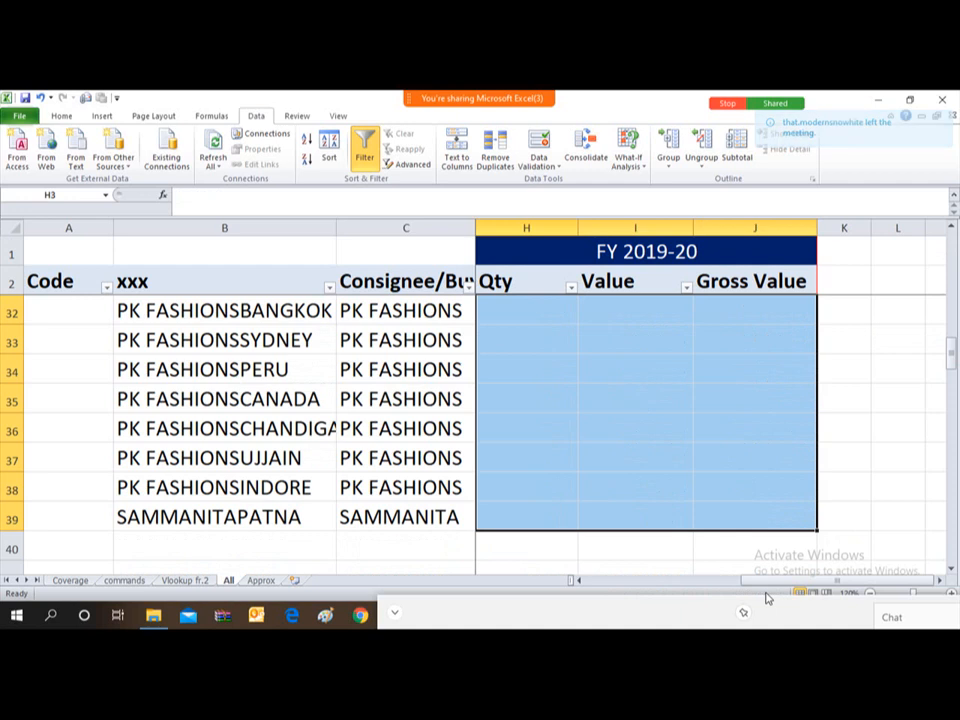
pyautogui.press('Up')
pyautogui.press('Down')
pyautogui.press('Down')
pyautogui.press('Up')
pyautogui.press('Up')
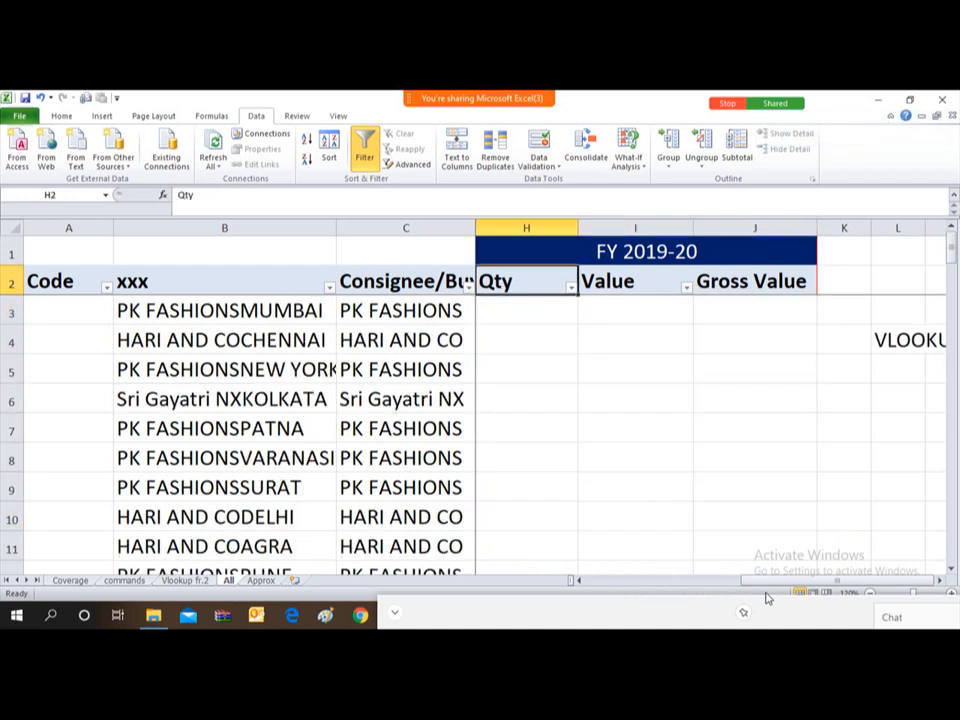
pyautogui.press('Down')
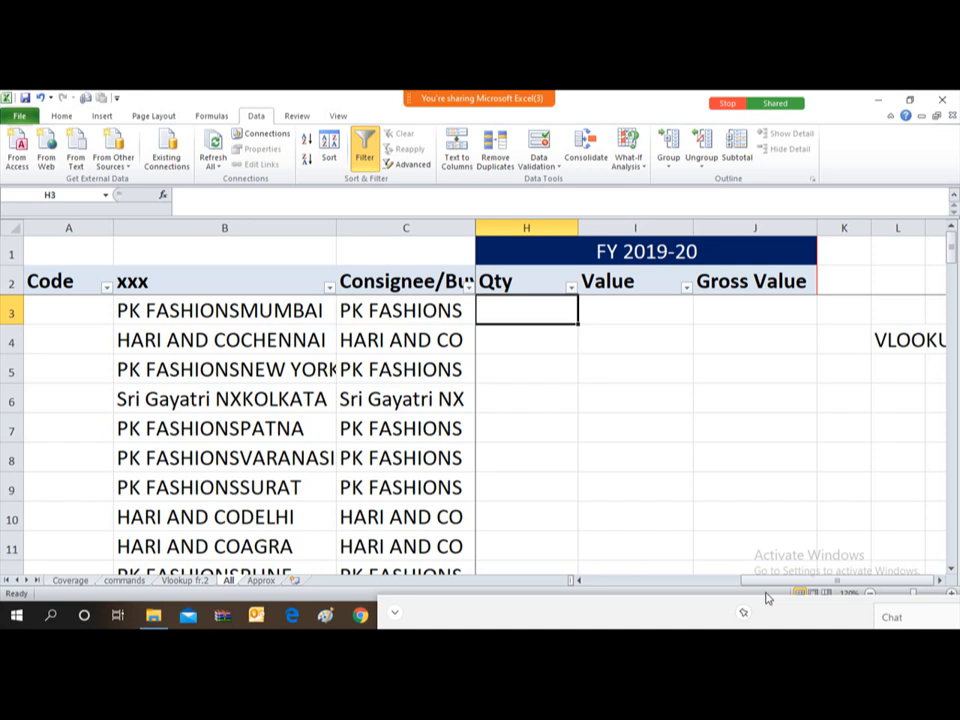
# - Select the entire full sheet in the Vlookup -2 - WA workbook and create a new blank workbook
pyautogui.hotkey('alt', 'Tab')
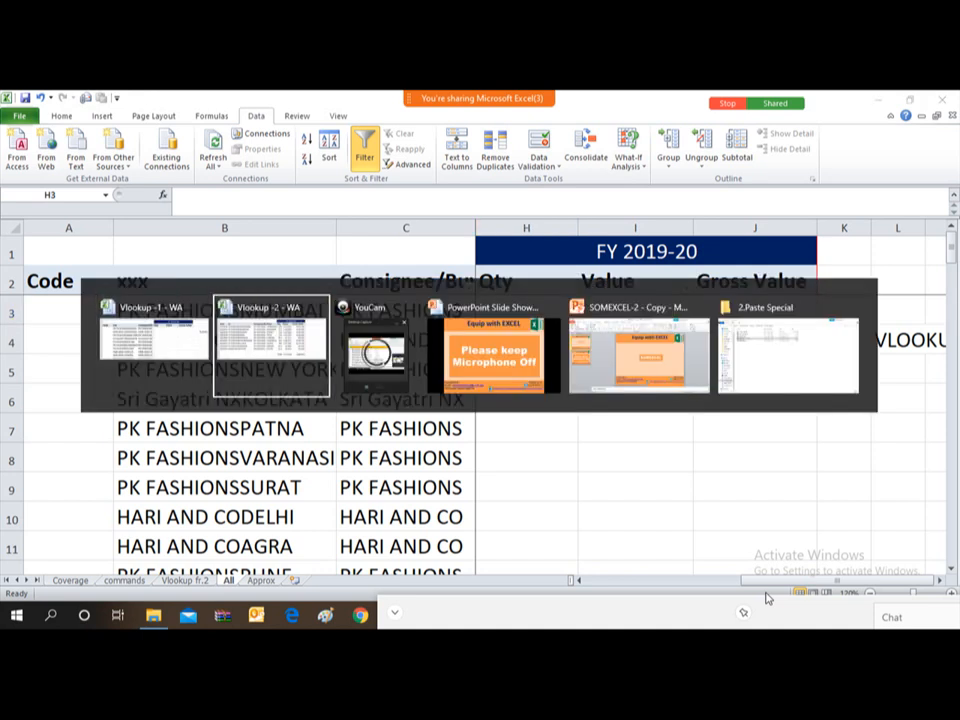
pyautogui.click(6, 227)
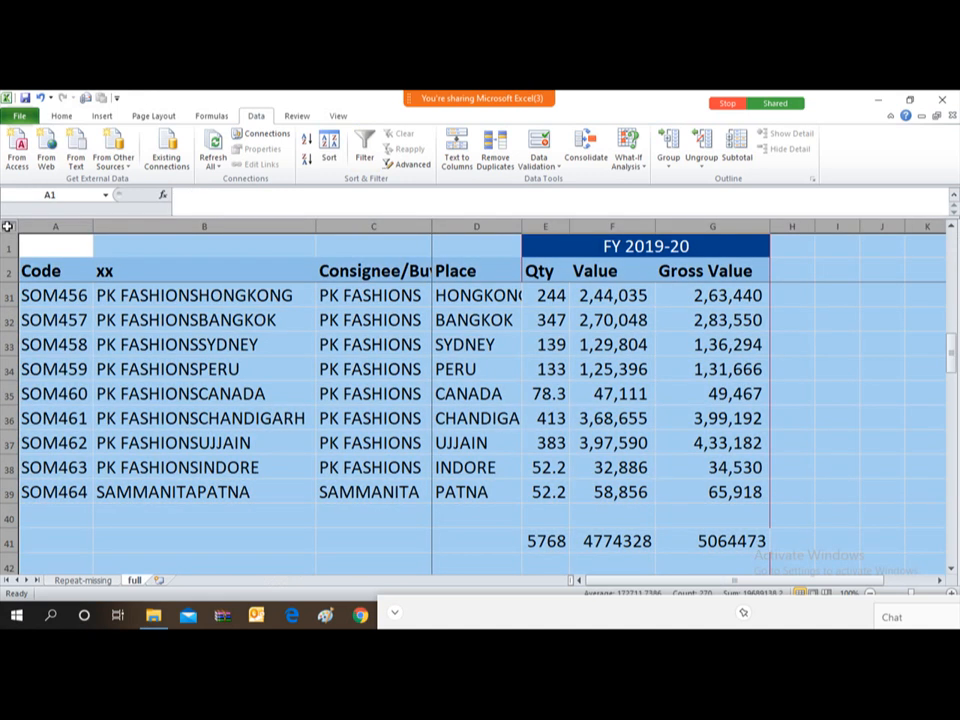
pyautogui.hotkey('ctrl', 'n')
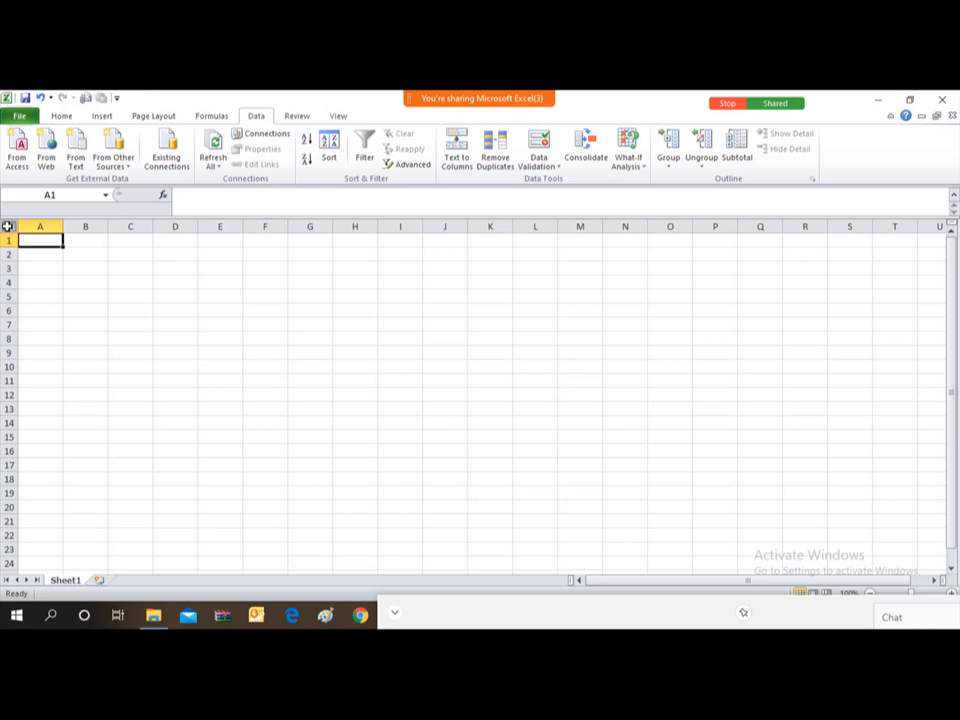
# - Copy the entire full sheet of the Vlookup -2 - WA workbook
pyautogui.hotkey('alt', 'Tab')
pyautogui.hotkey('alt', 'Tab')
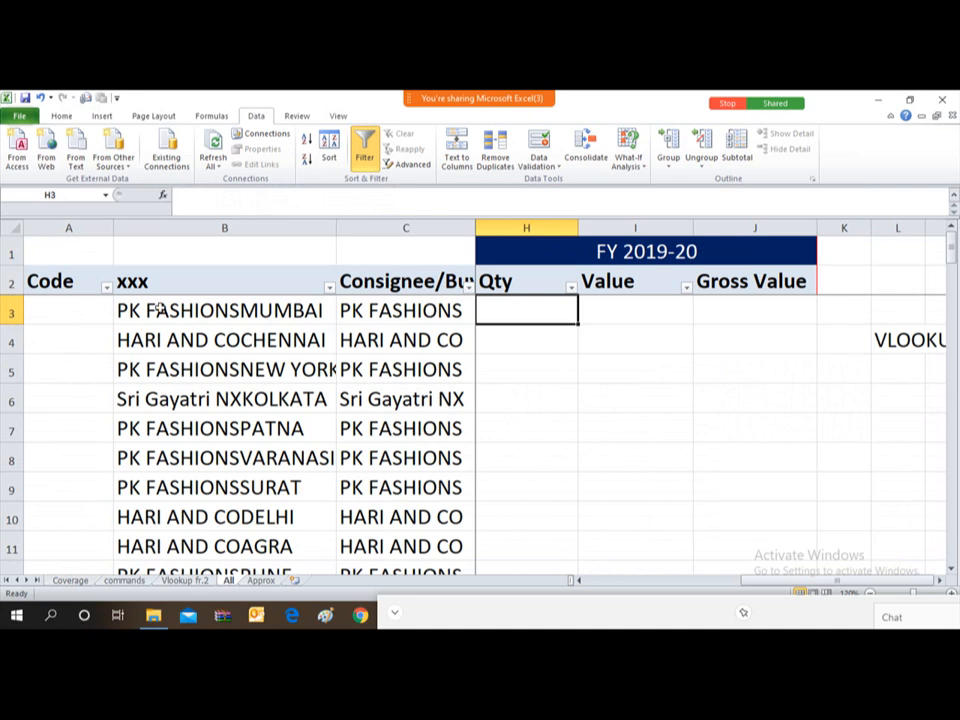
pyautogui.hotkey('alt', 'Tab')
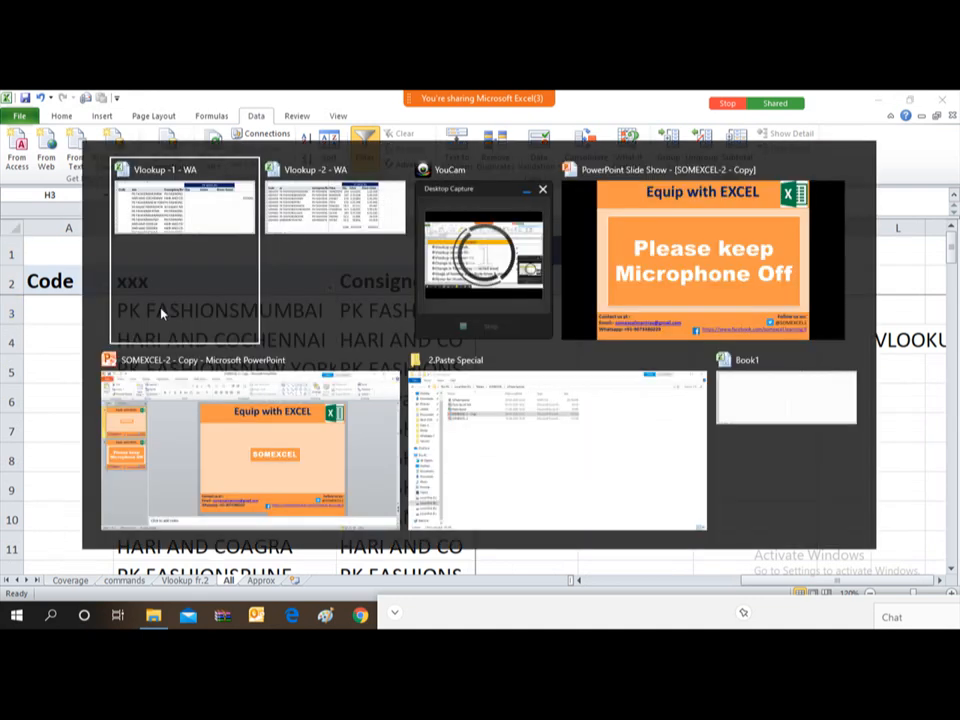
pyautogui.click(160, 313)
pyautogui.hotkey('ctrl', 'Home')
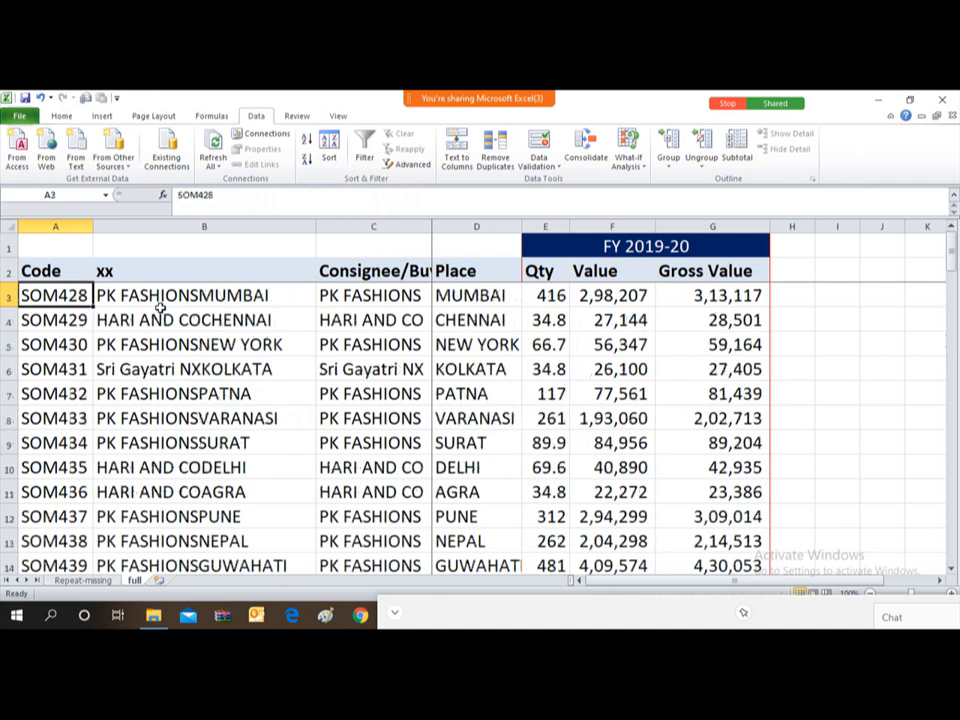
pyautogui.press('Up')
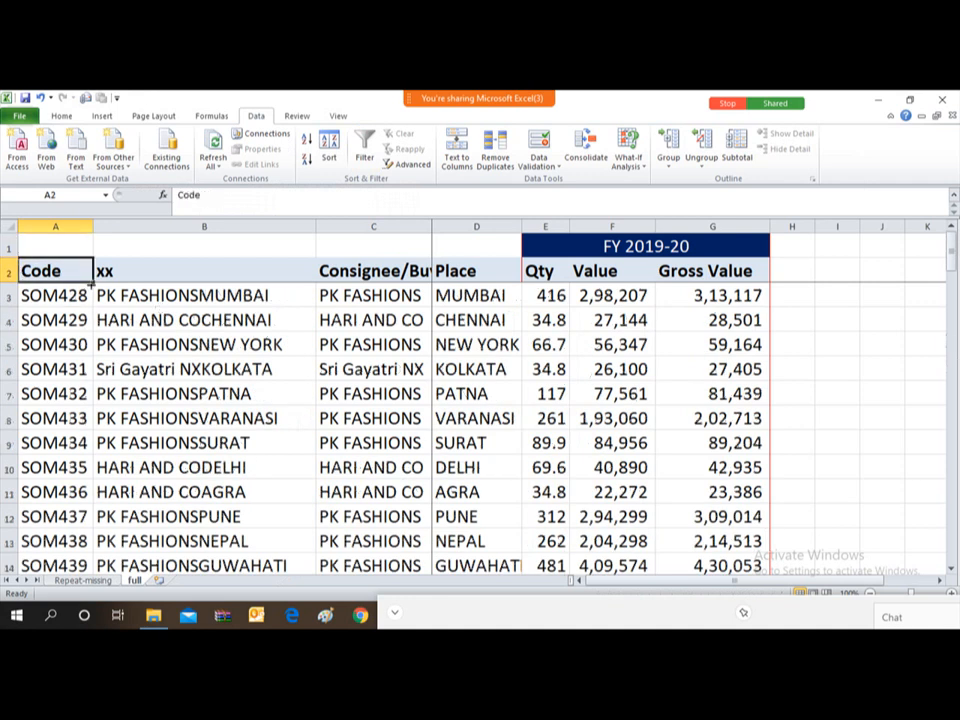
pyautogui.click(9, 227)
pyautogui.hotkey('ctrl', 'c')
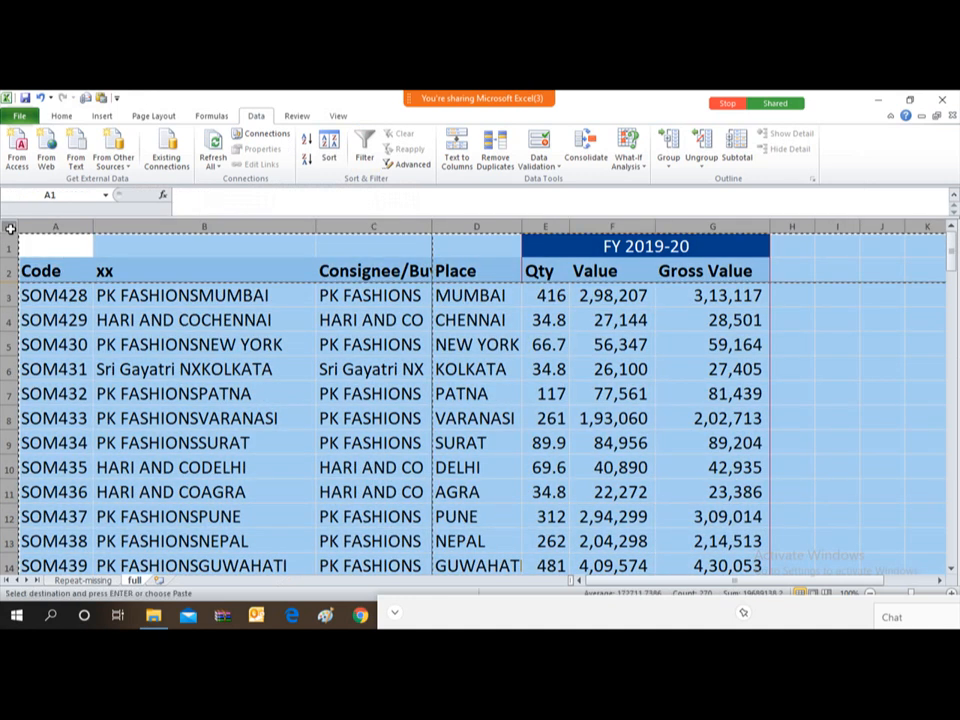
# - Create a new blank workbook and paste the copied sheet into its Sheet1
pyautogui.hotkey('alt', 'Tab')
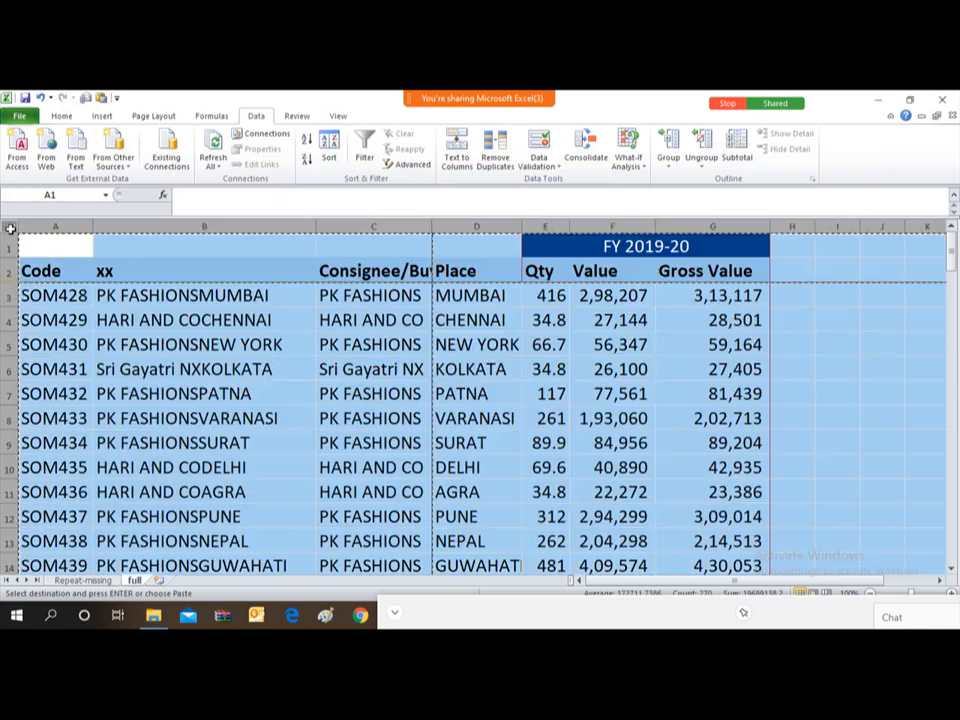
pyautogui.hotkey('ctrl', 'n')
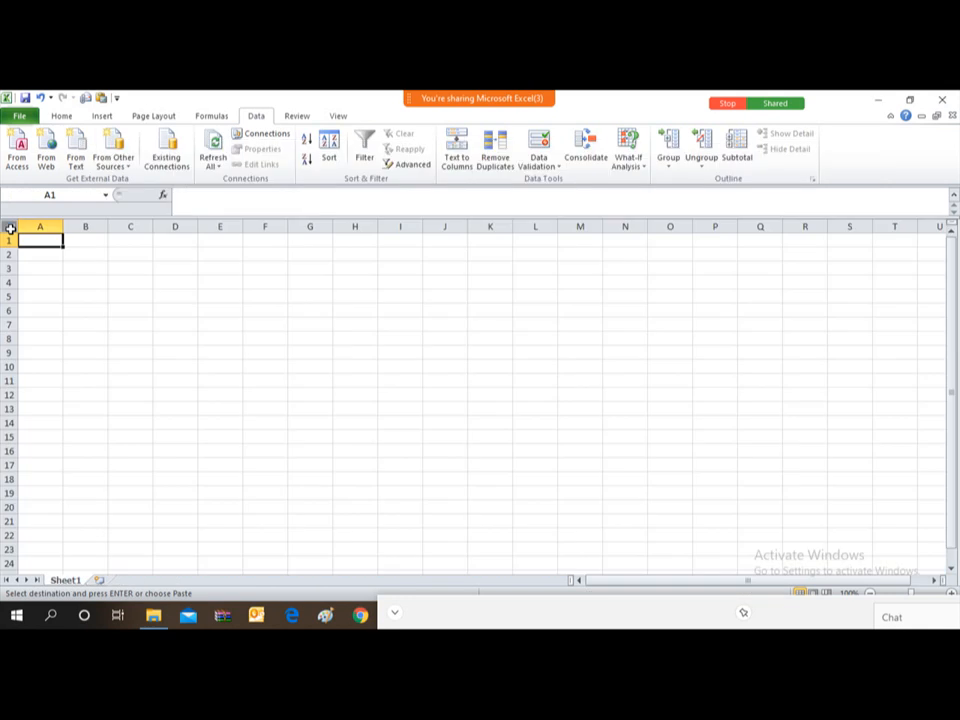
pyautogui.hotkey('ctrl', 'v')
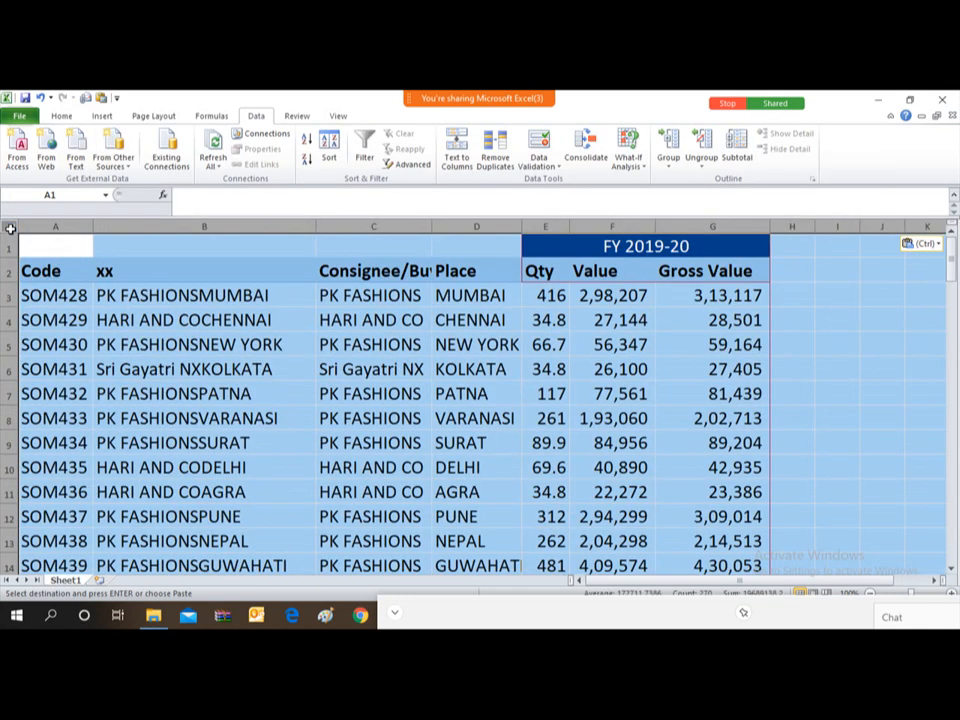
pyautogui.press('Down')
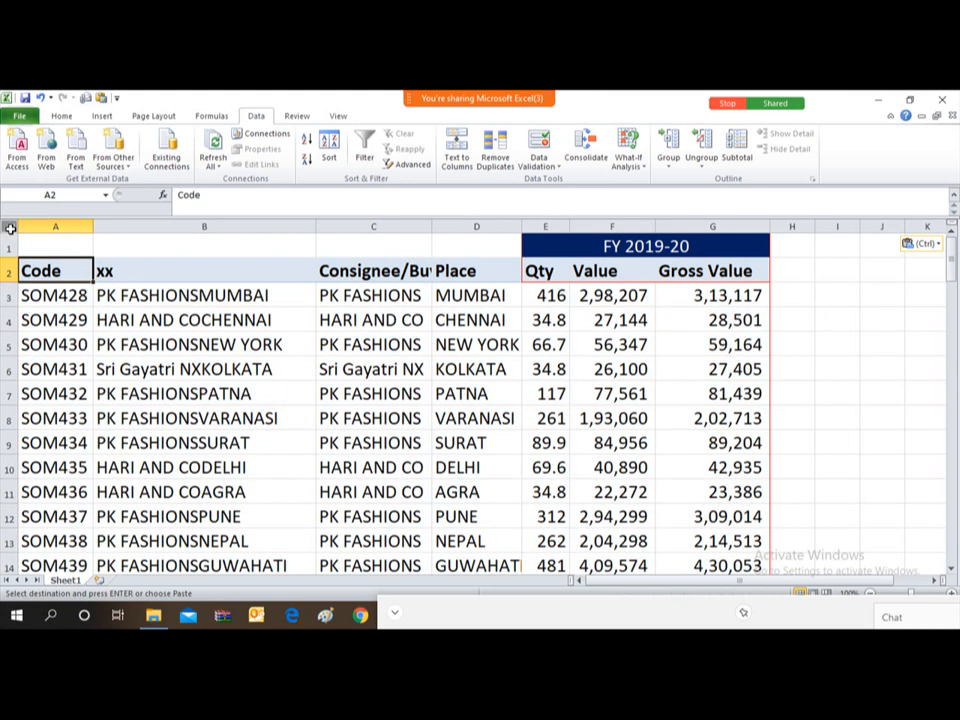
# - Start a VLOOKUP formula in Qty cell H3 of the All sheet with B3 as the lookup value
pyautogui.hotkey('alt', 'Tab')
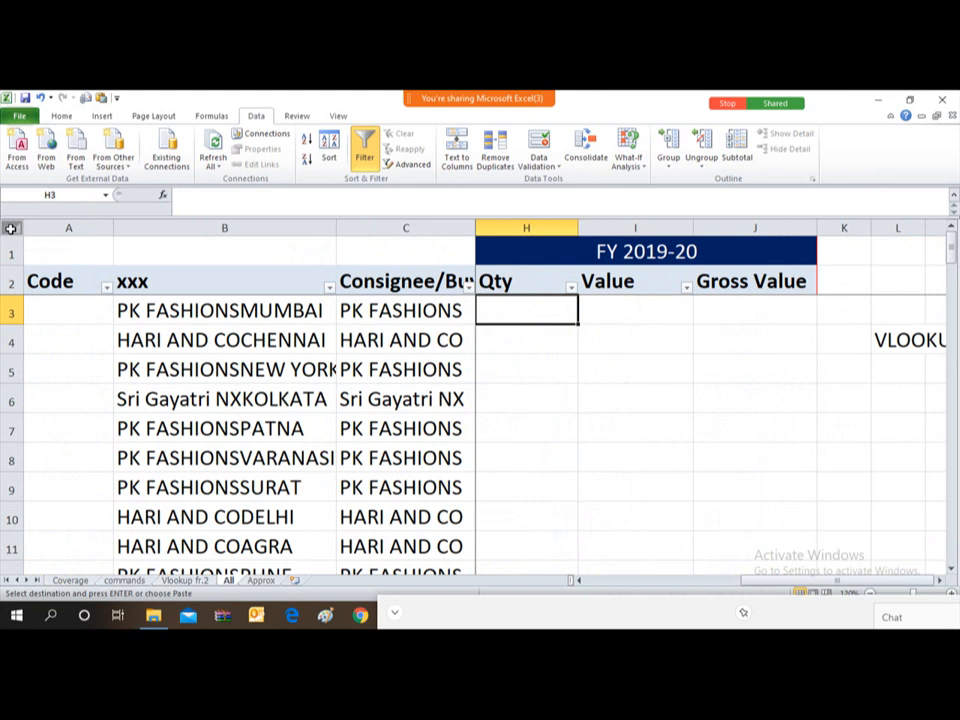
pyautogui.press('Left')
pyautogui.press('Left')
pyautogui.press('Right')
pyautogui.press('Right')
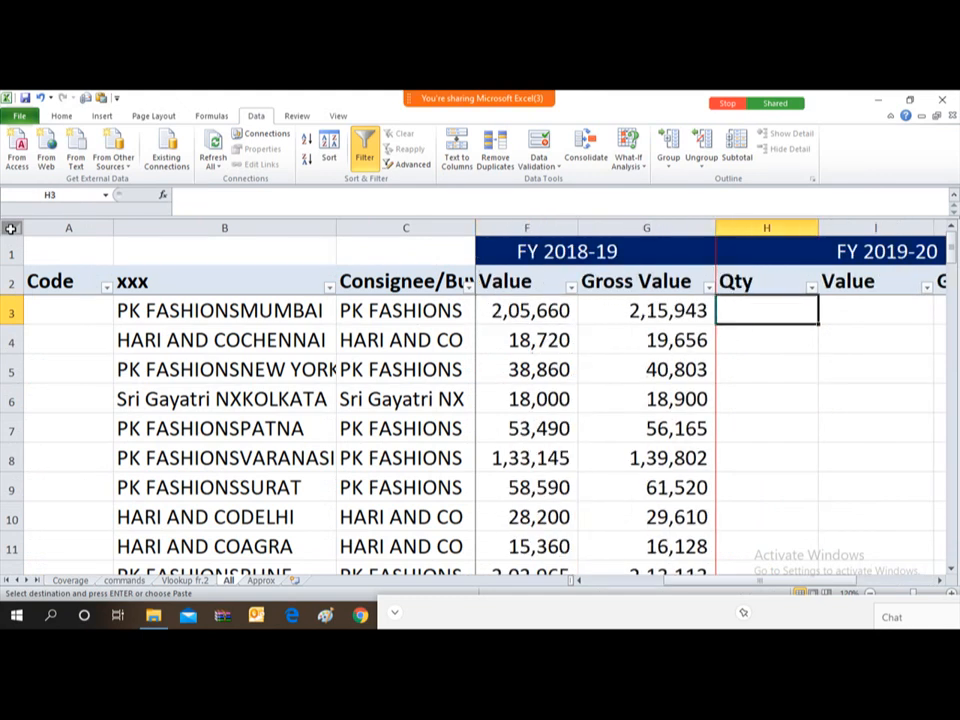
pyautogui.write('=')
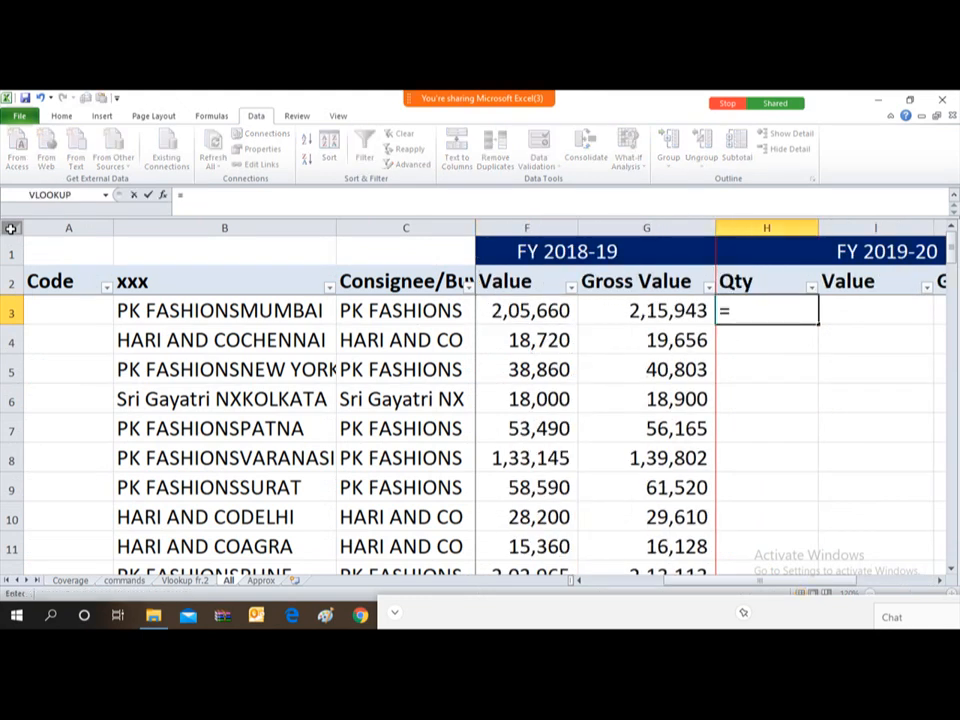
pyautogui.write('vlookup(')
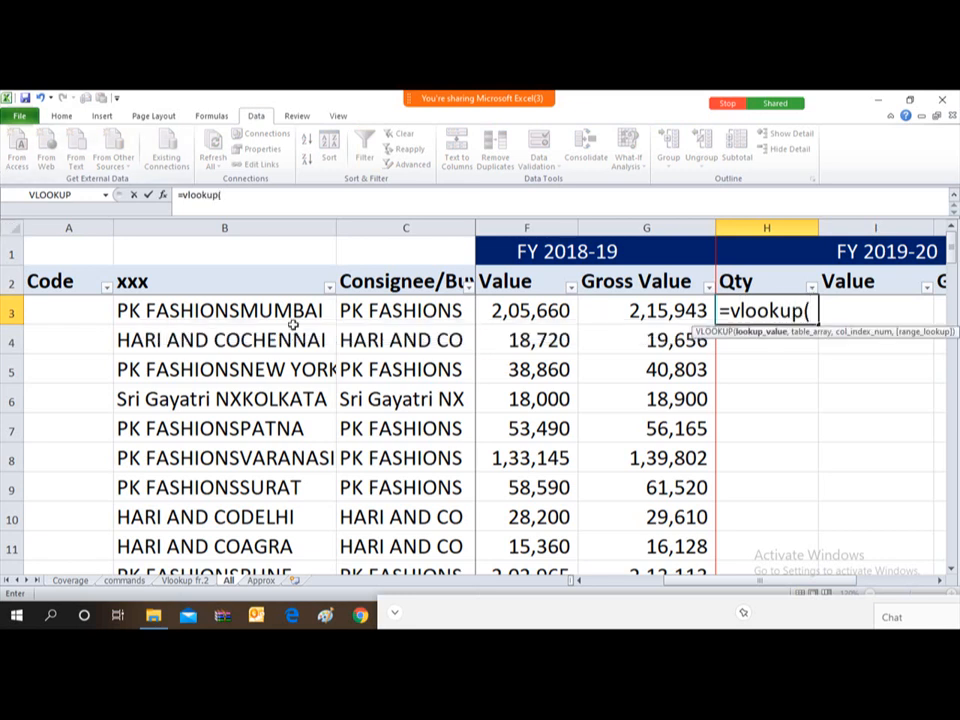
pyautogui.click(205, 310)
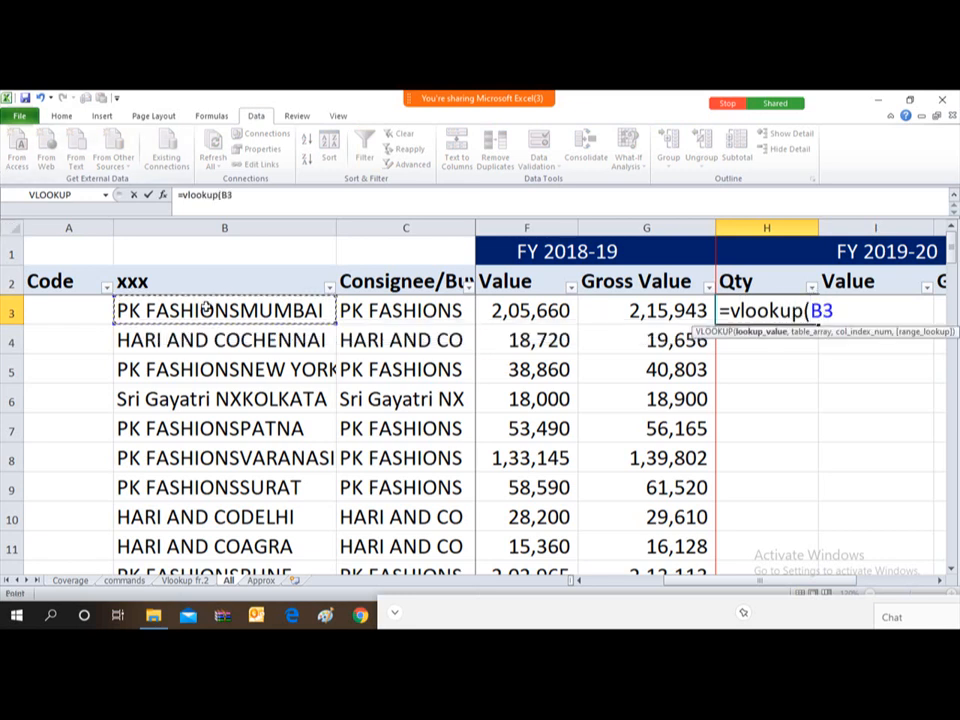
pyautogui.write(',')
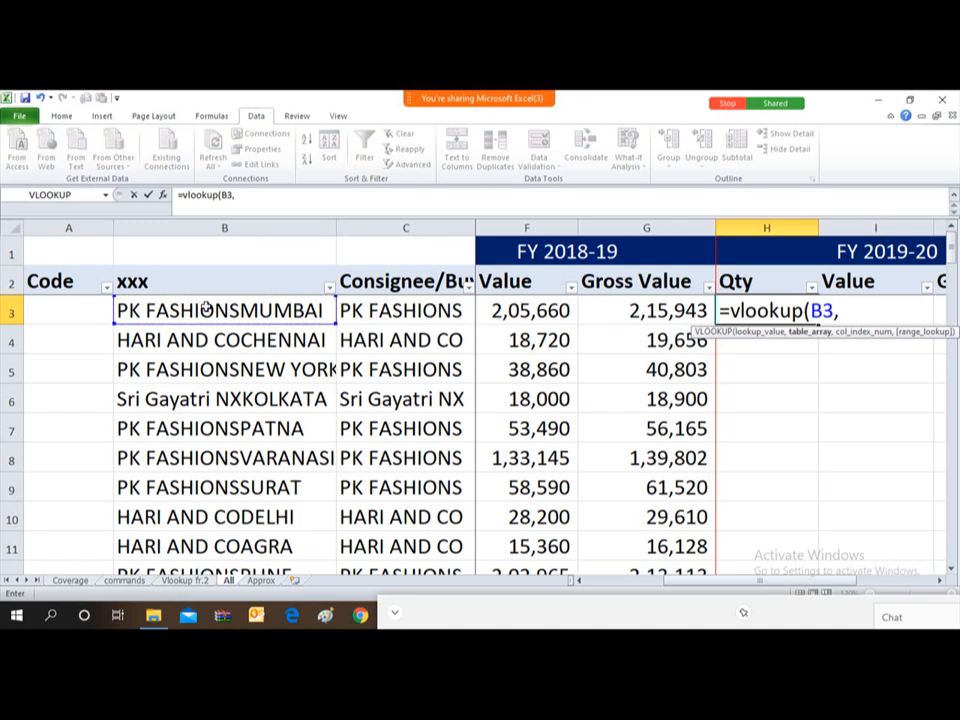
# - Set the VLOOKUP's table array to $B$3:$E$39 on Sheet1 of the unsaved Book2 workbook
pyautogui.hotkey('alt', 'Tab')
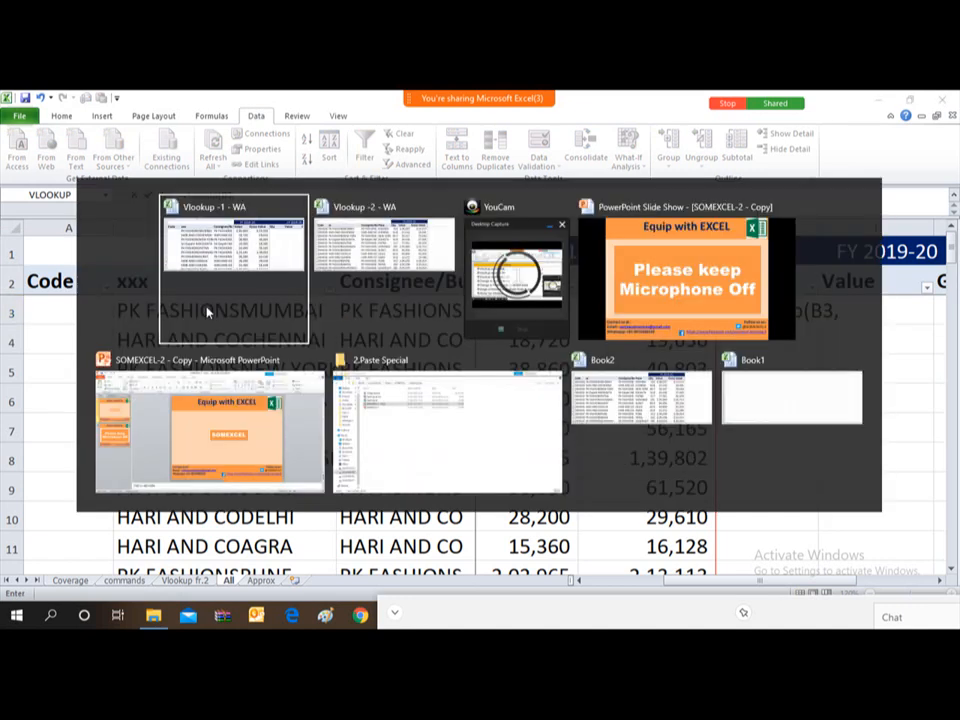
pyautogui.click(207, 313)
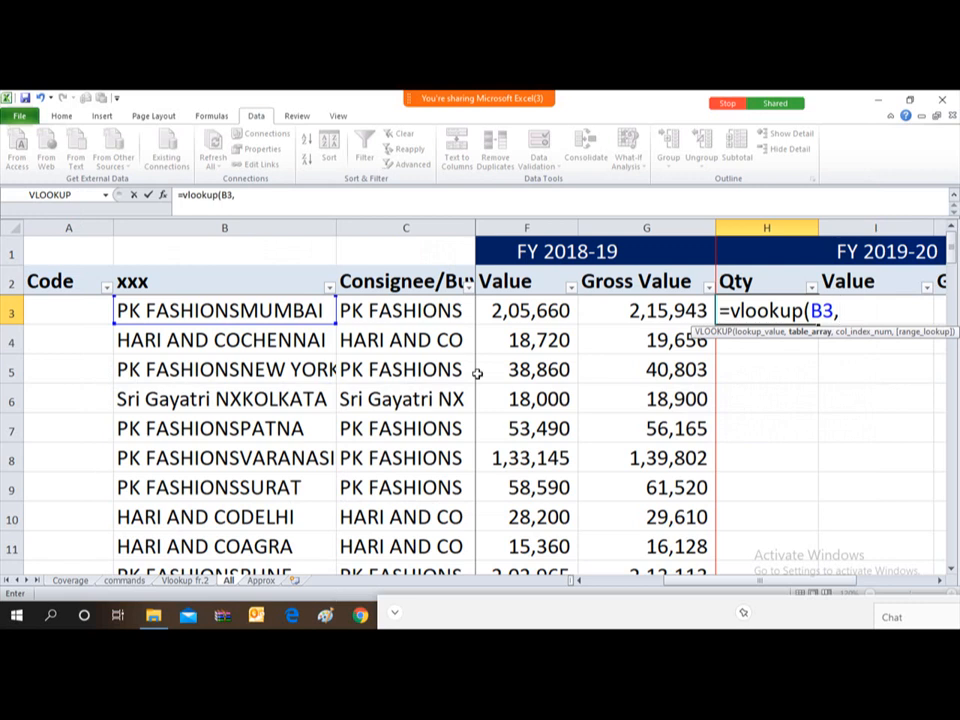
pyautogui.hotkey('alt', 'Tab')
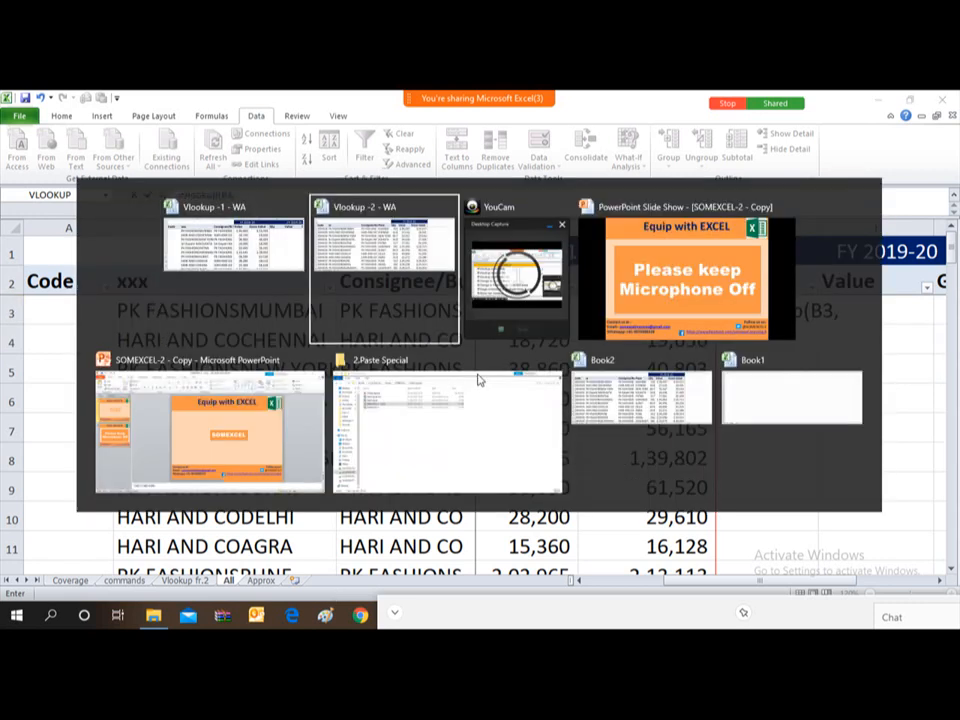
pyautogui.hotkey('alt', 'Tab')
pyautogui.hotkey('alt', 'Tab')
pyautogui.hotkey('alt', 'Tab')
pyautogui.hotkey('alt', 'Tab')
pyautogui.hotkey('alt', 'Tab')
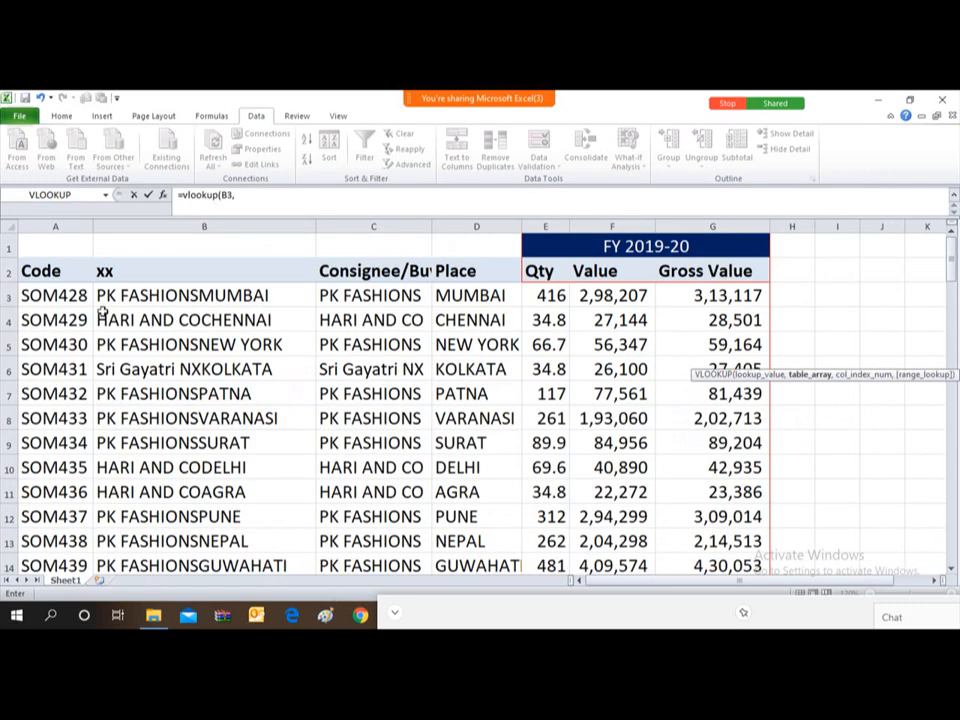
pyautogui.click(122, 298)
pyautogui.hotkey('shift', 'Right')
pyautogui.hotkey('shift', 'Right')
pyautogui.hotkey('shift', 'Right')
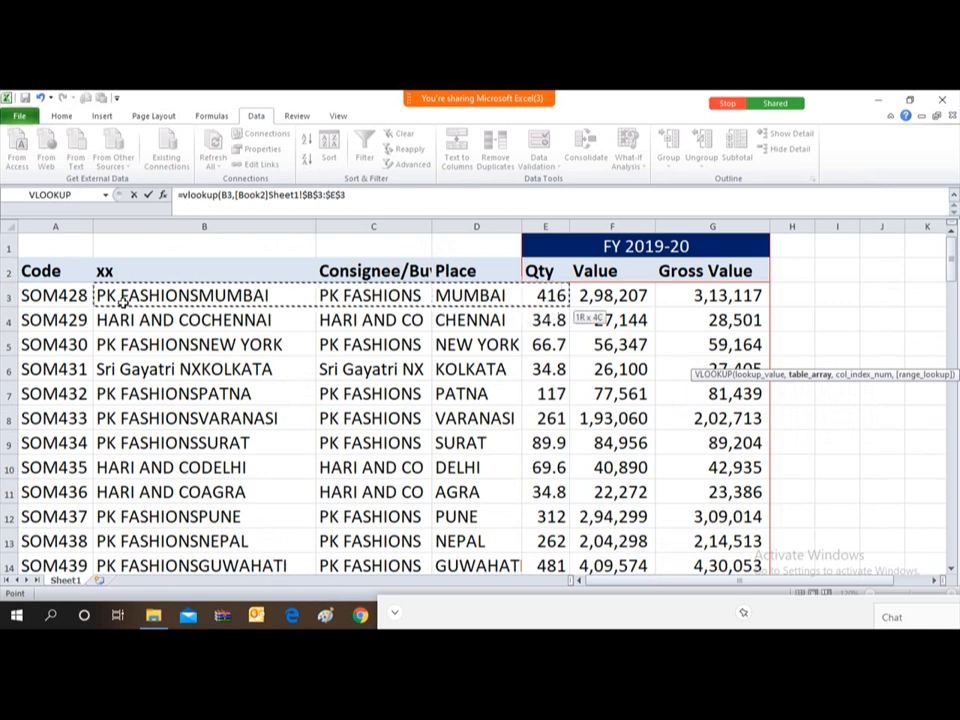
pyautogui.hotkey('ctrl', 'shift', 'Down')
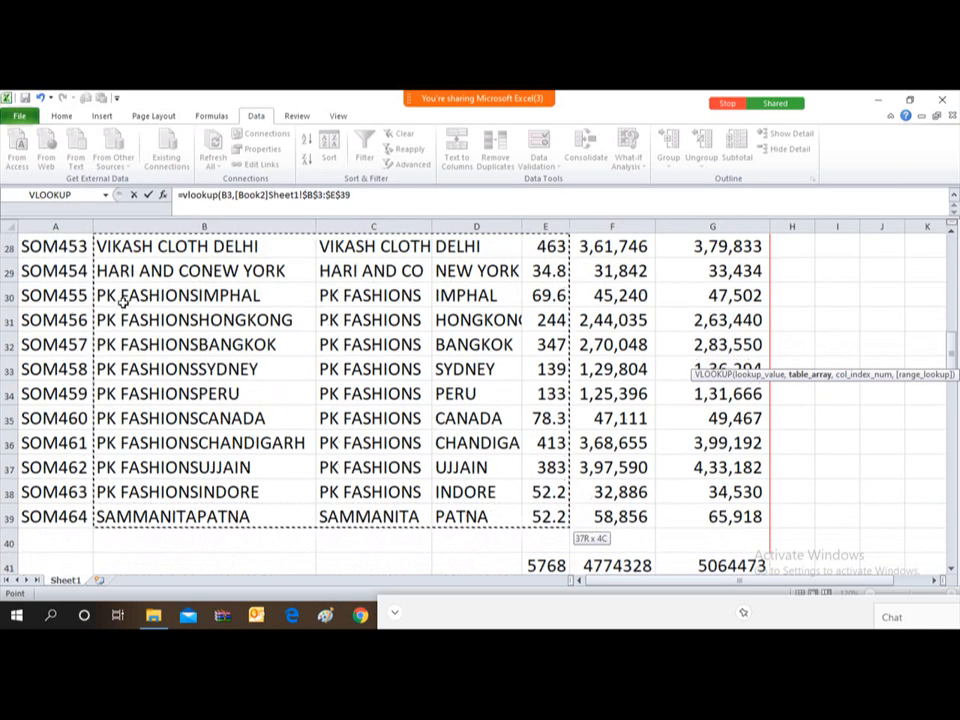
# - Complete the H3 VLOOKUP with column index 4 and exact match 0
pyautogui.write(',4,0')
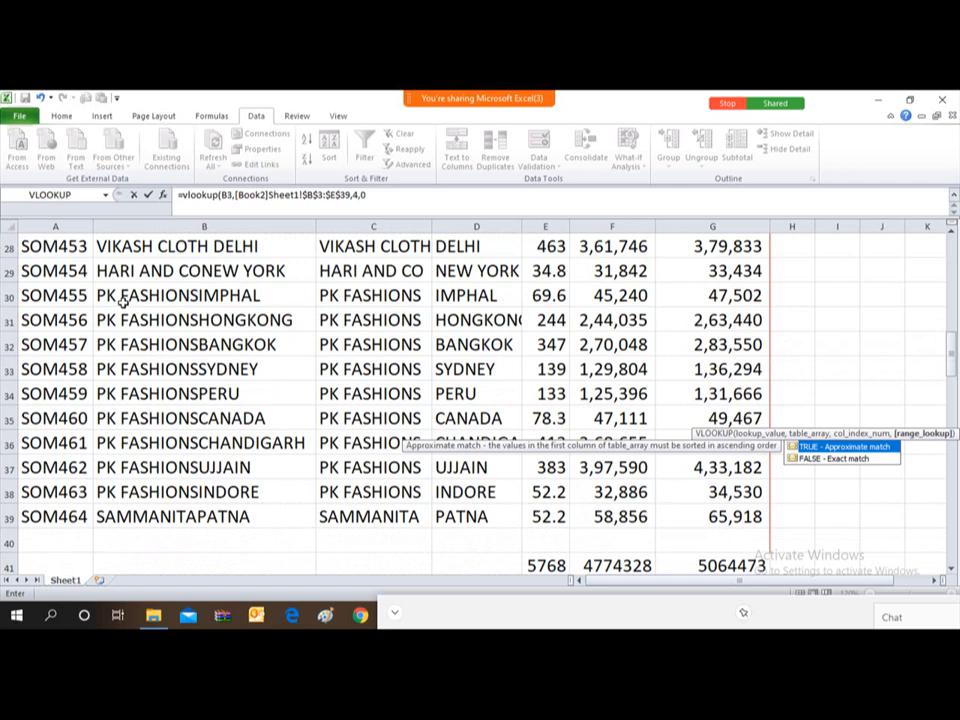
pyautogui.press('Return')
pyautogui.press('Up')
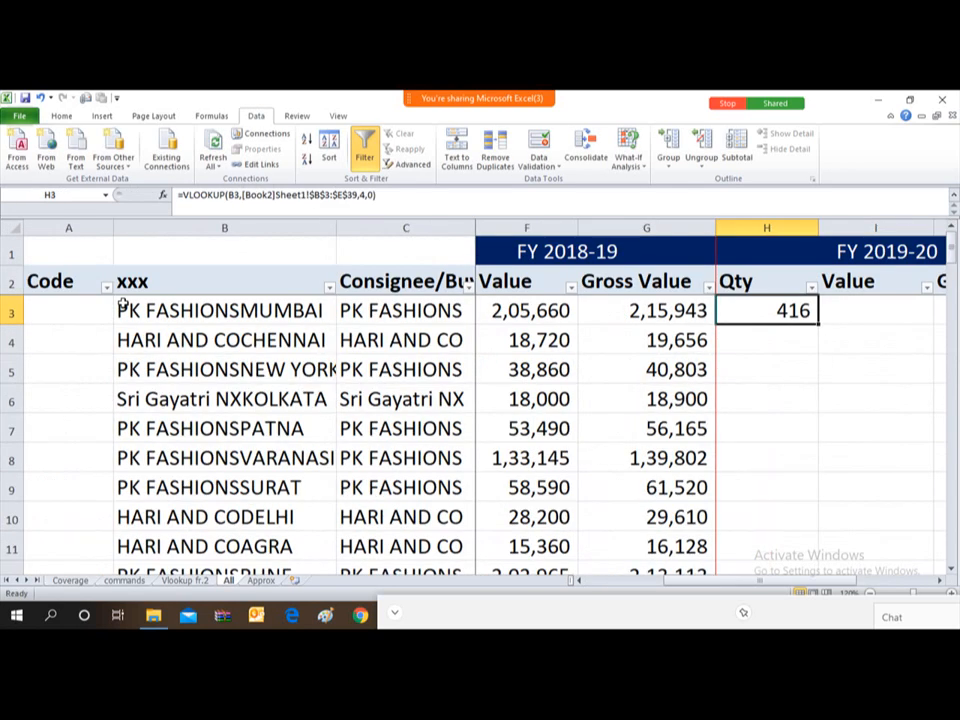
# - Copy the H3 VLOOKUP formula down the FY 2019-20 Qty column through H39
pyautogui.hotkey('ctrl', 'c')
pyautogui.press('Left')
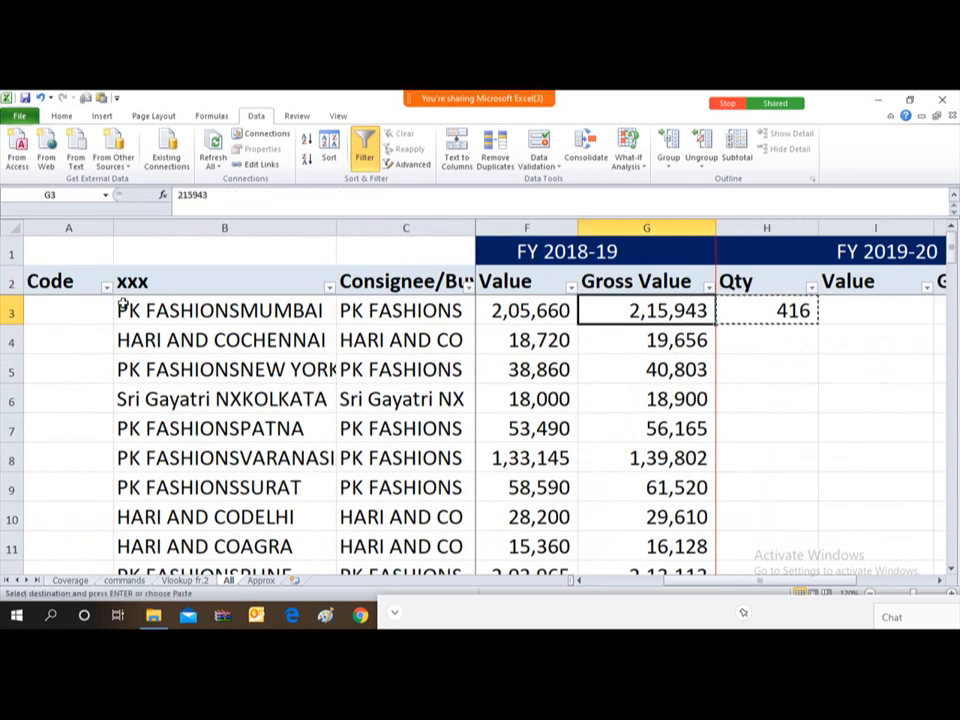
pyautogui.hotkey('ctrl', 'Down')
pyautogui.press('Right')
pyautogui.hotkey('ctrl', 'shift', 'Up')
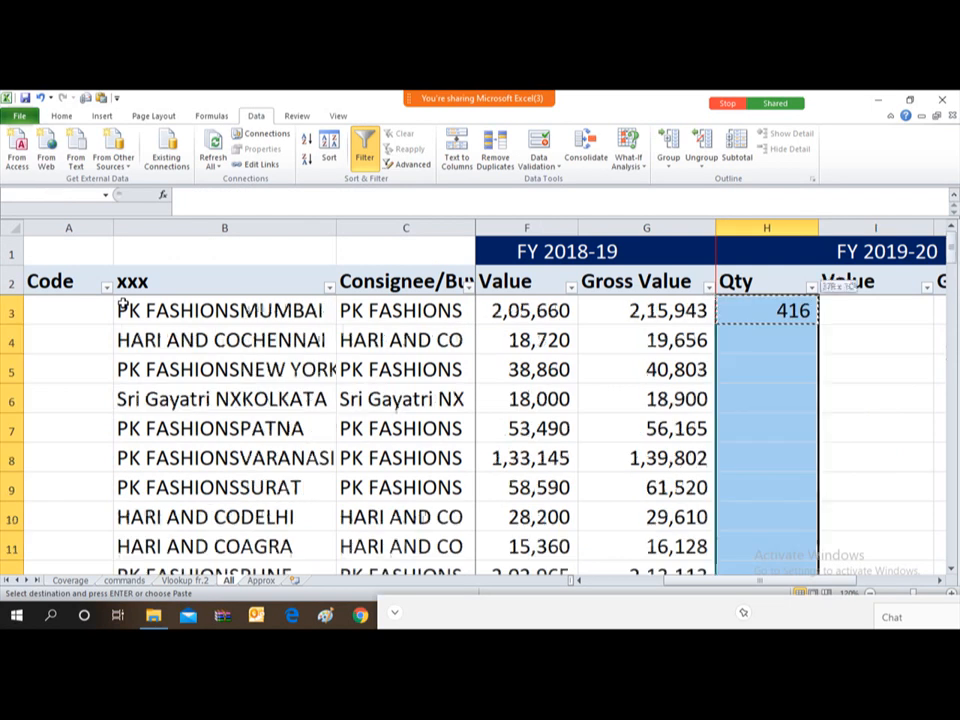
pyautogui.press('Return')
# - Examine the Book2 lookup formulas at the end and start of the FY 2019-20 Qty column
pyautogui.hotkey('ctrl', 'Down')
pyautogui.press('Down')
pyautogui.press('Up')
pyautogui.press('Up')
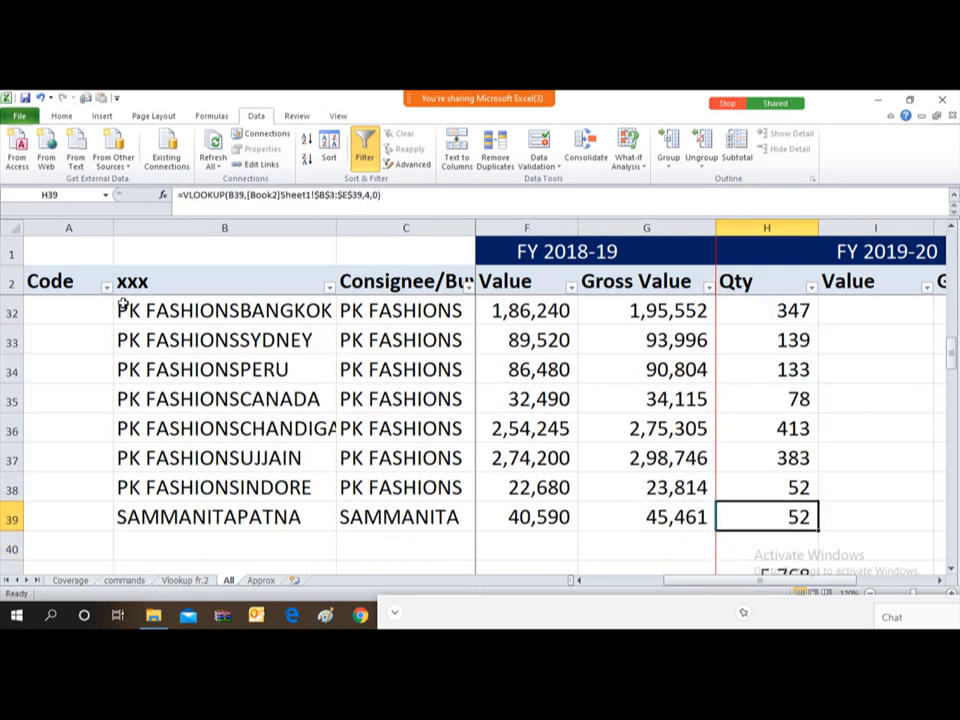
pyautogui.press('Right')
pyautogui.press('Left')
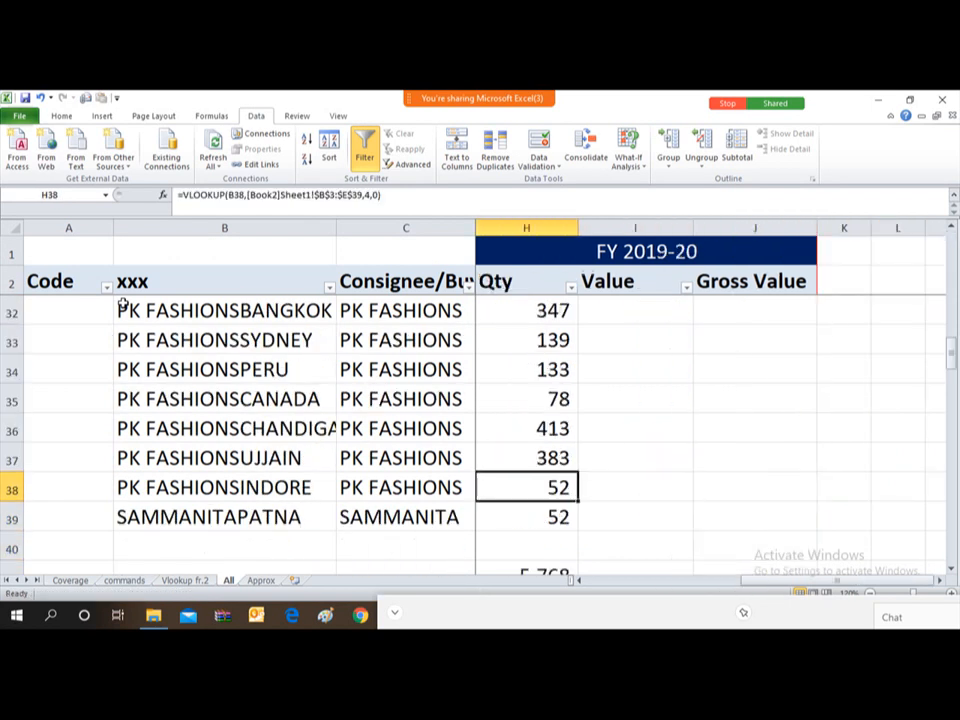
pyautogui.hotkey('ctrl', 'Up')
pyautogui.press('Down')
pyautogui.press('Down')
pyautogui.press('Down')
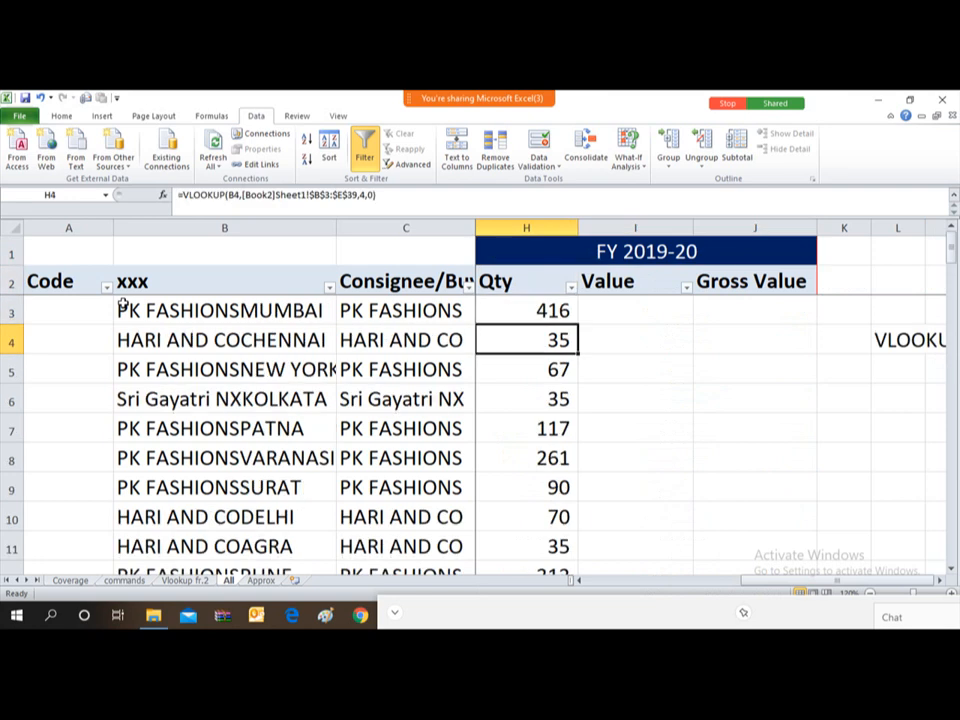
pyautogui.click(953, 116)
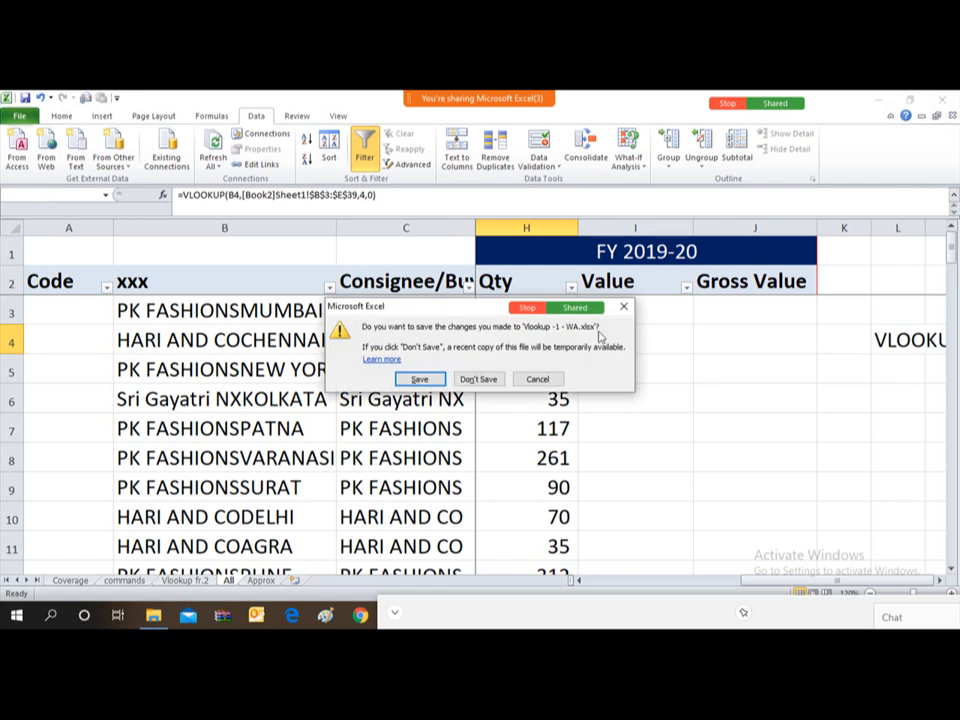
pyautogui.click(545, 380)
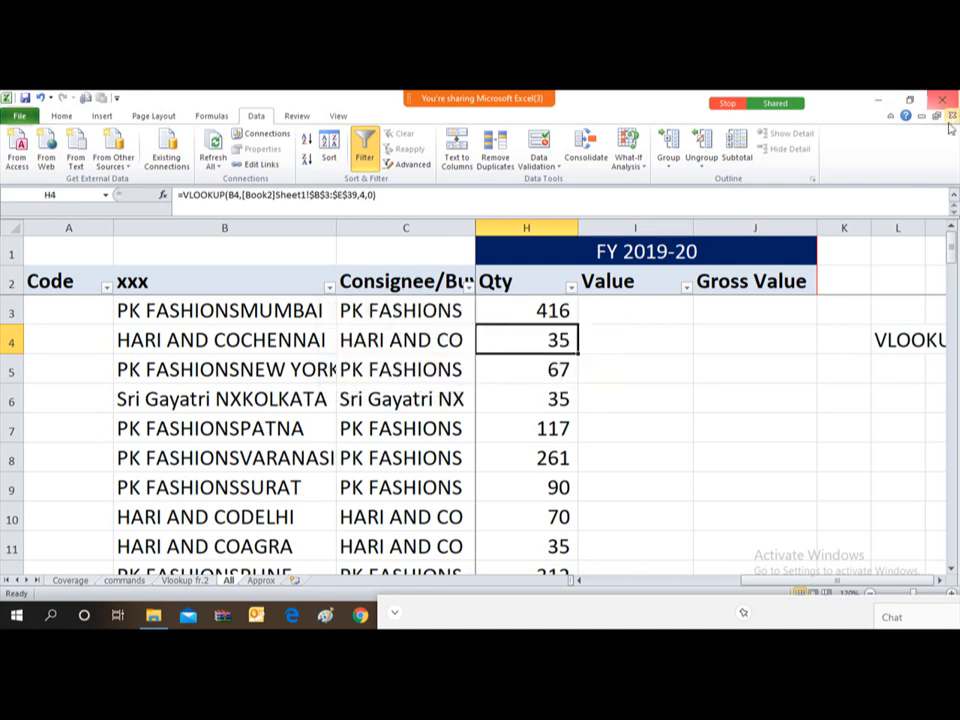
pyautogui.click(952, 116)
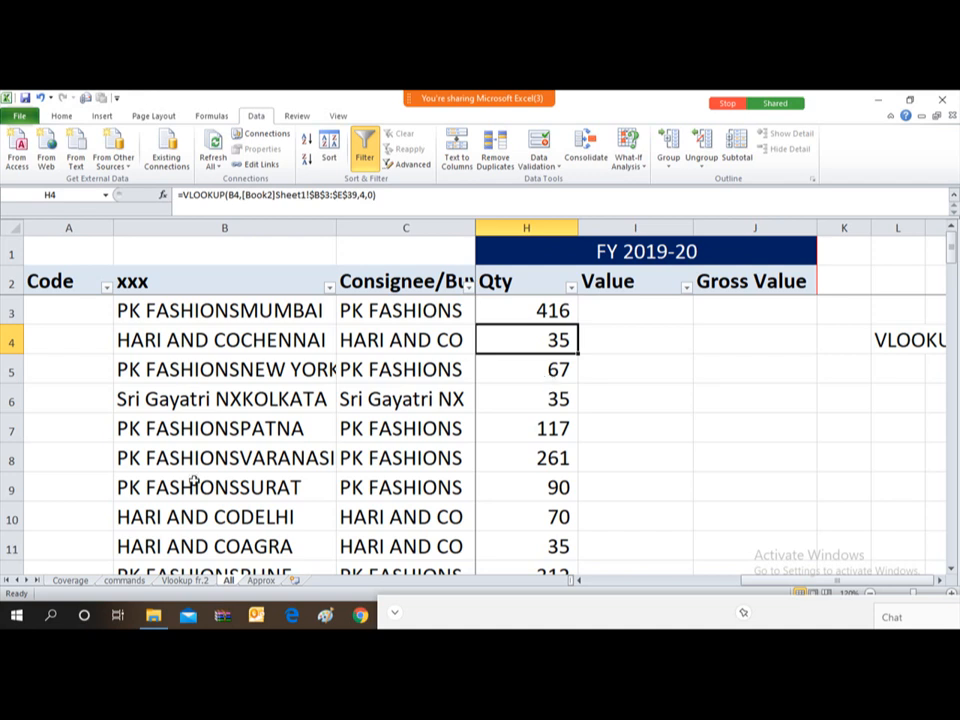
# - Tick Vlookup from unsaved file in B16 of the Coverage sheet, entering "a" as the check mark character
pyautogui.click(70, 581)
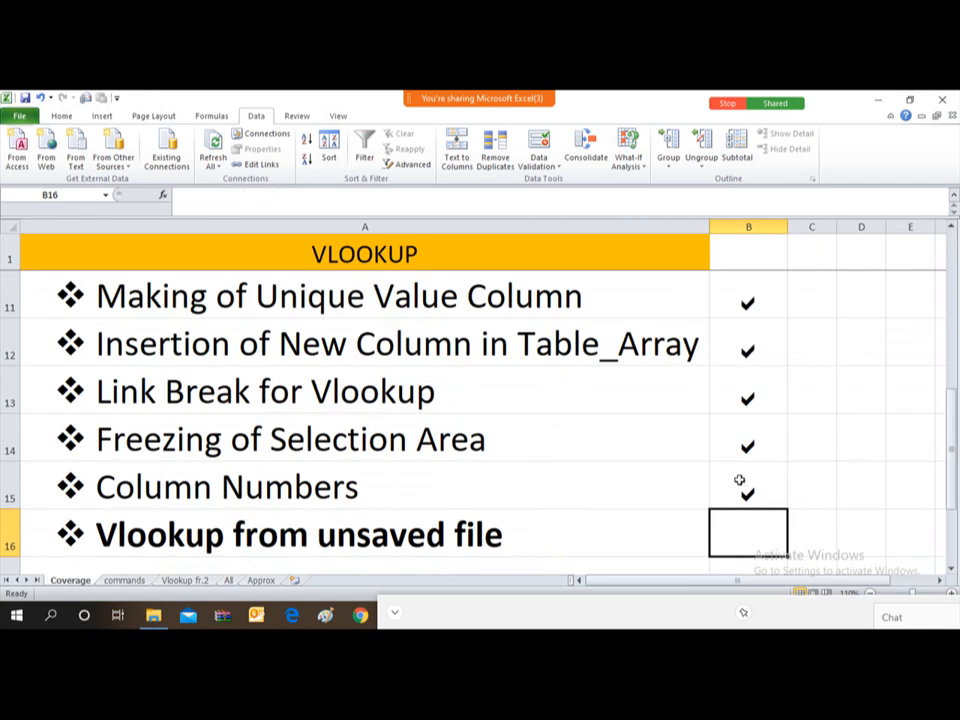
pyautogui.write('v')
pyautogui.press('Return')
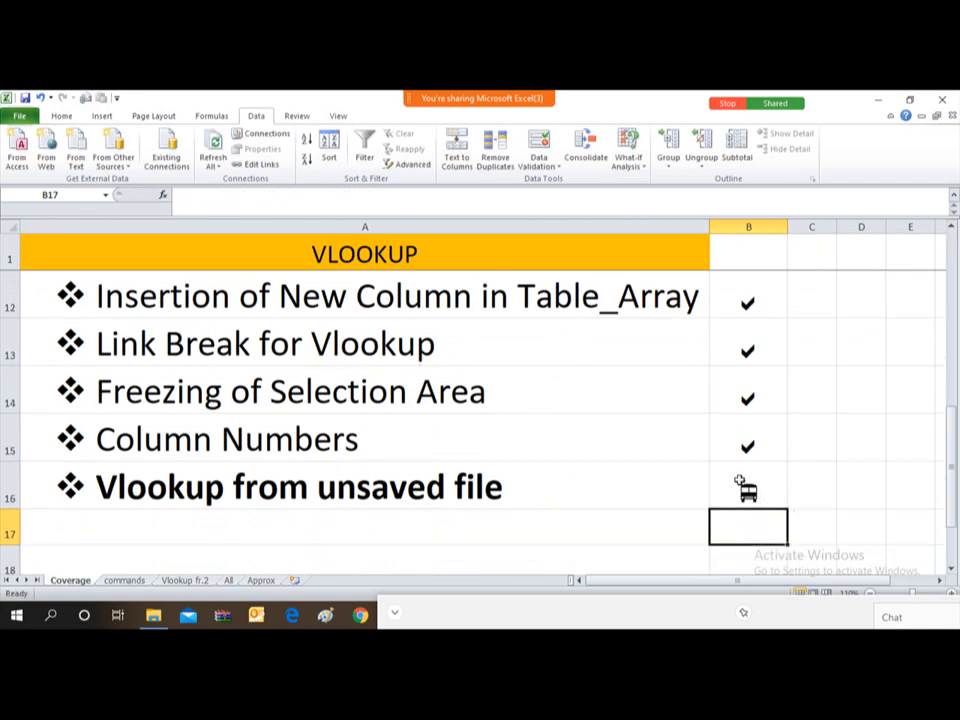
pyautogui.click(740, 482)
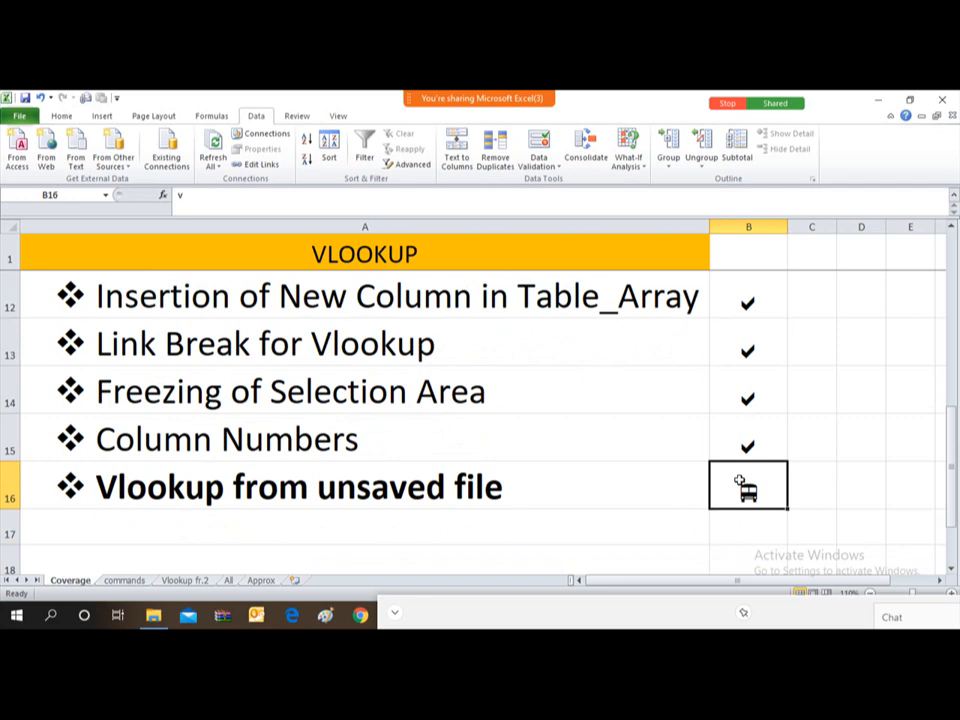
pyautogui.write('a')
pyautogui.press('Return')
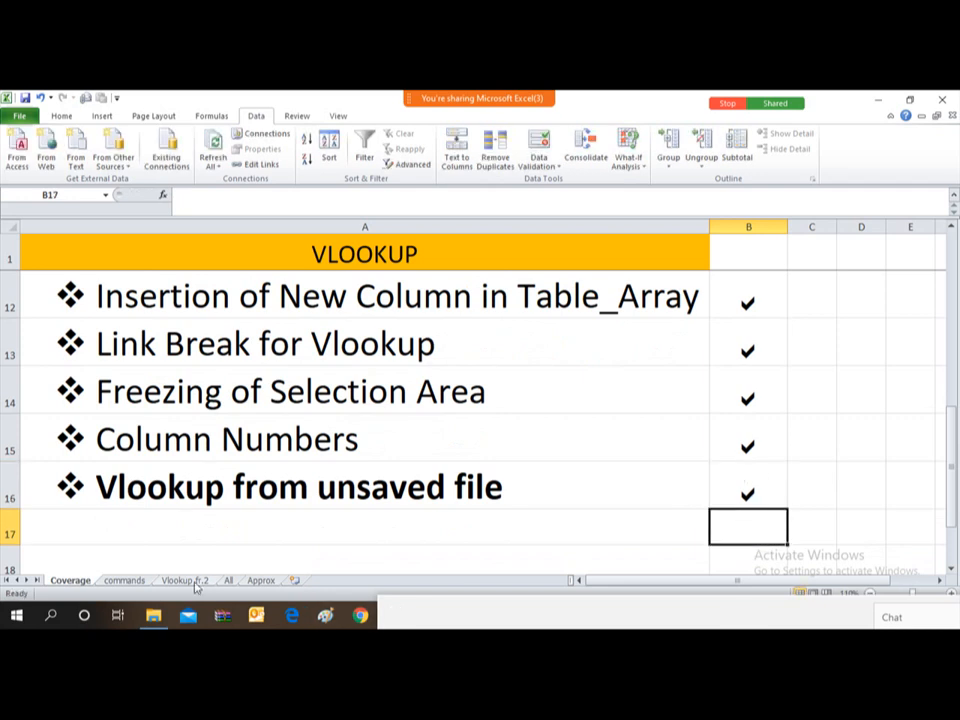
# - Return to the All sheet and check the meeting's participants list, moving it away from the Qty column
pyautogui.click(228, 580)
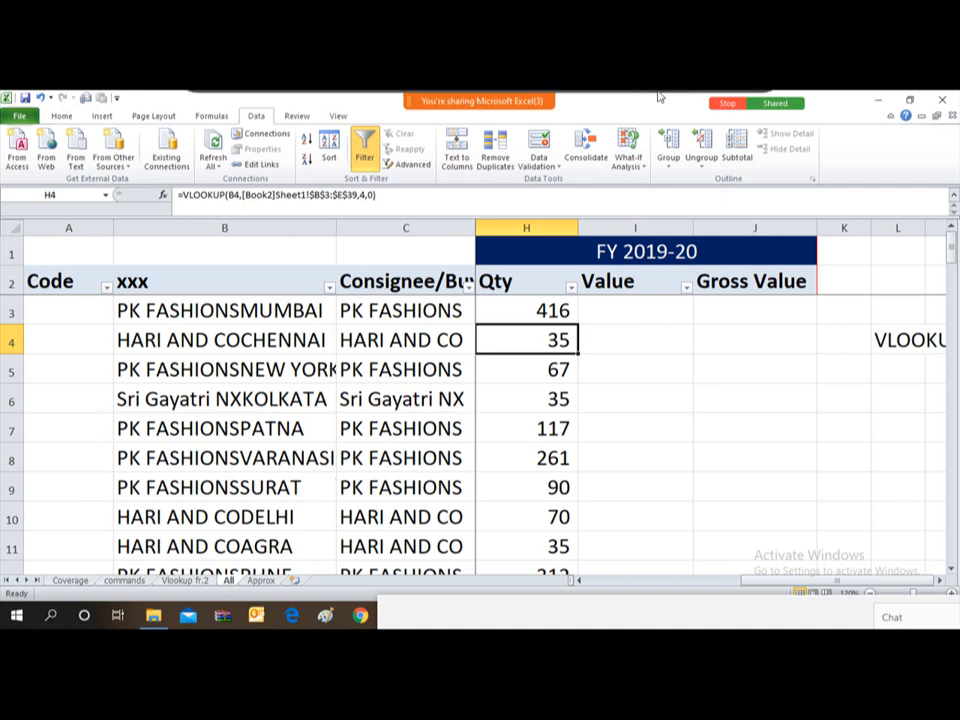
pyautogui.moveTo(577, 131)
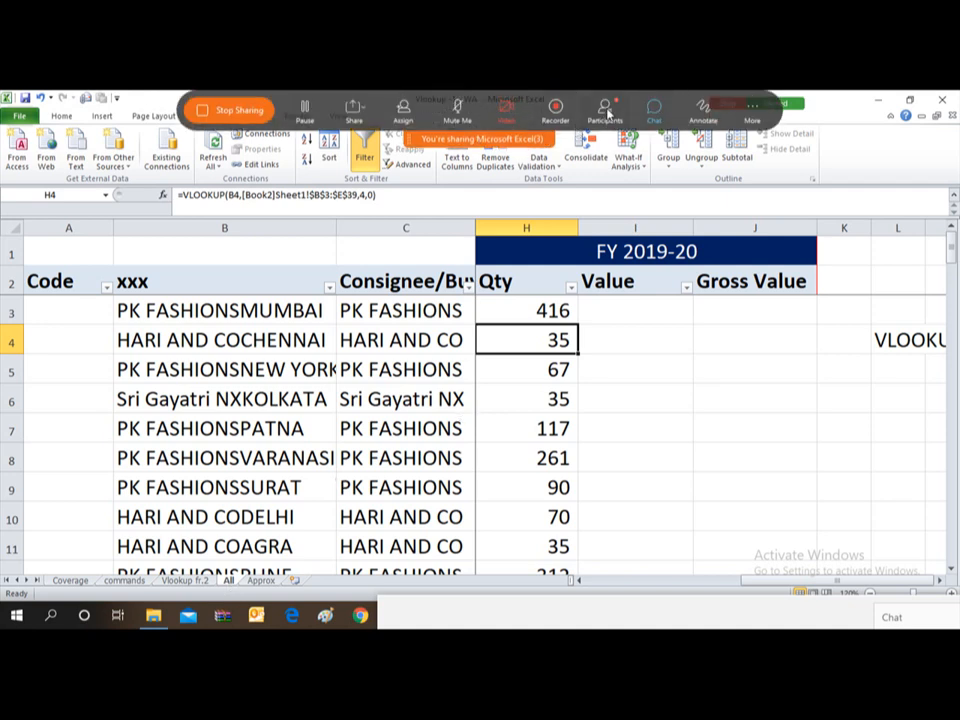
pyautogui.click(606, 113)
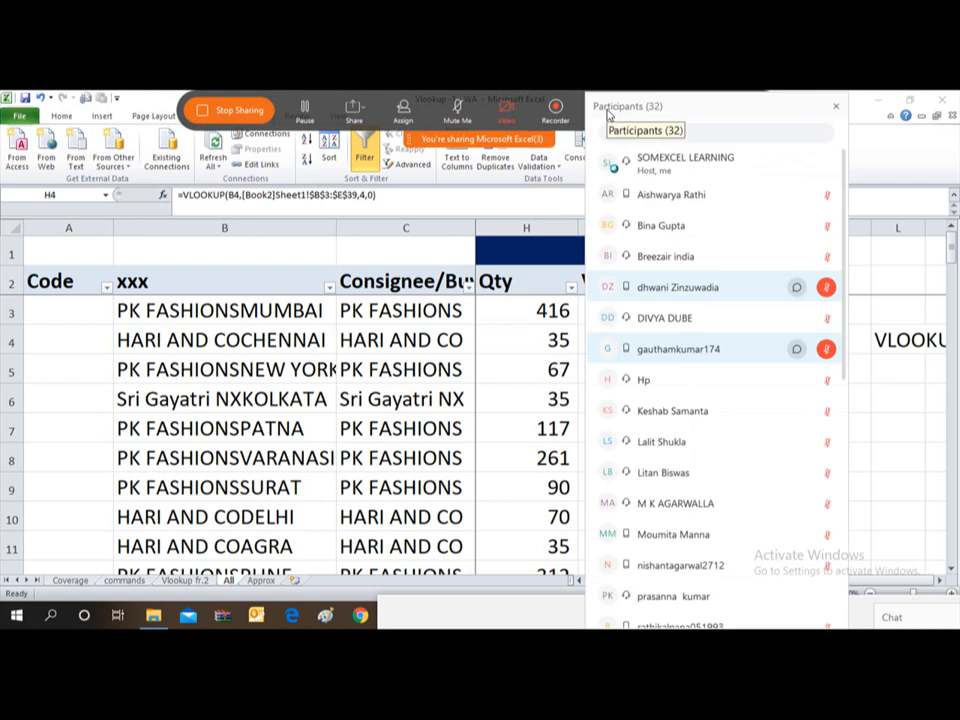
pyautogui.click(889, 157)
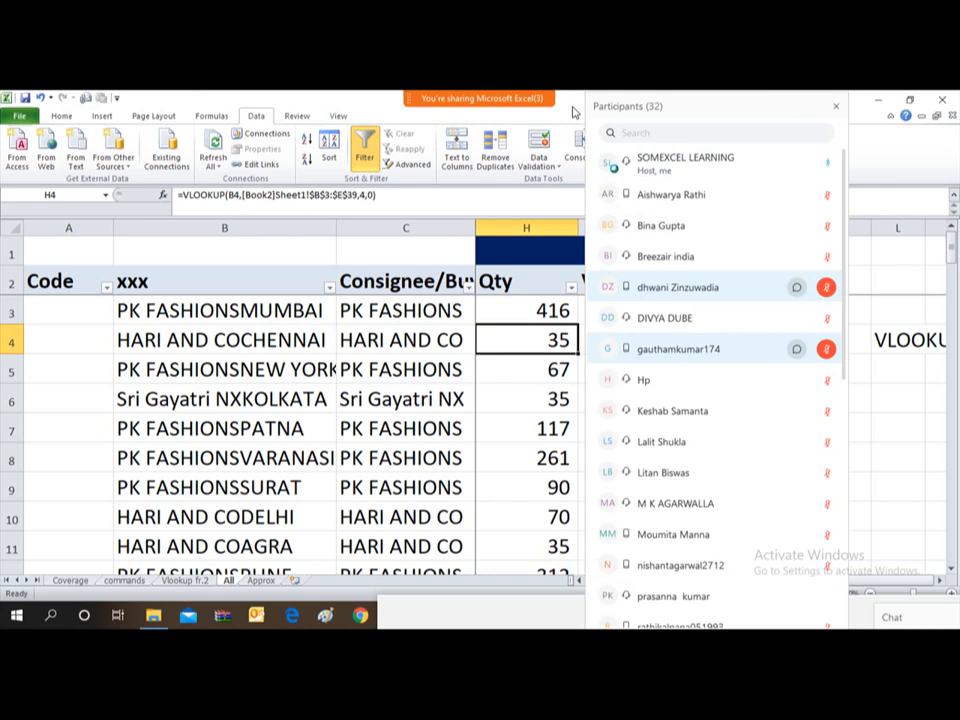
pyautogui.moveTo(428, 80)
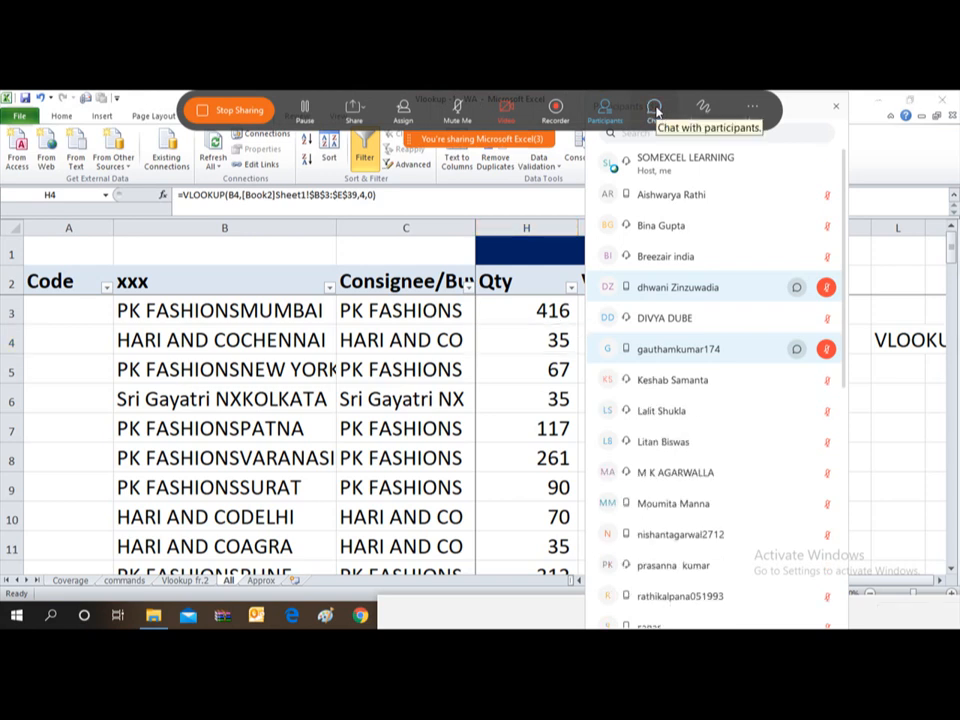
pyautogui.click(655, 110)
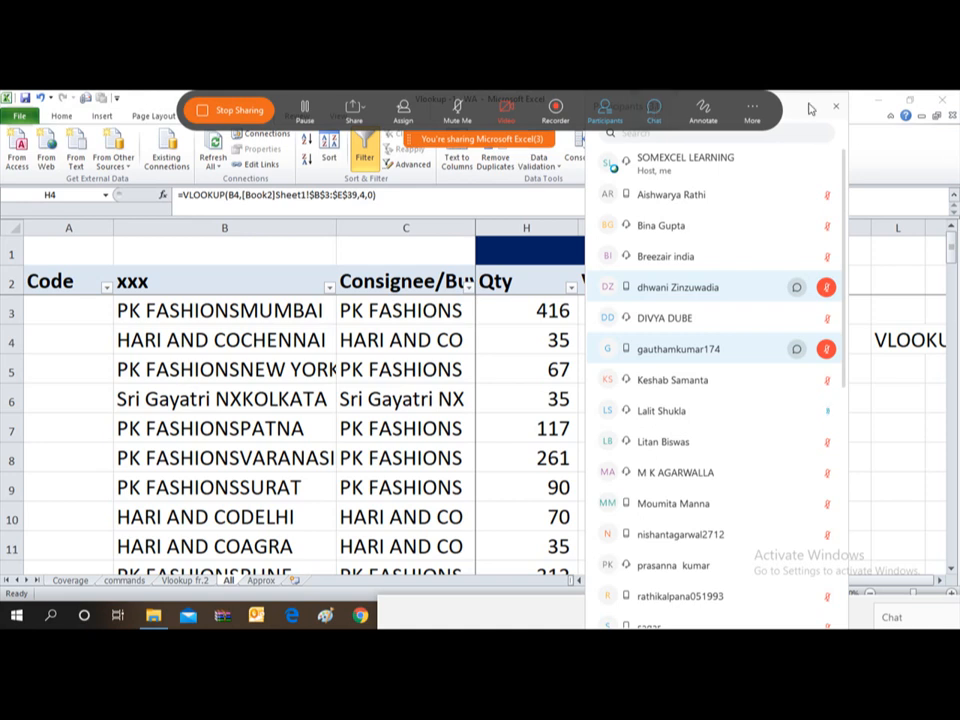
pyautogui.moveTo(810, 107); pyautogui.dragTo(922, 117)
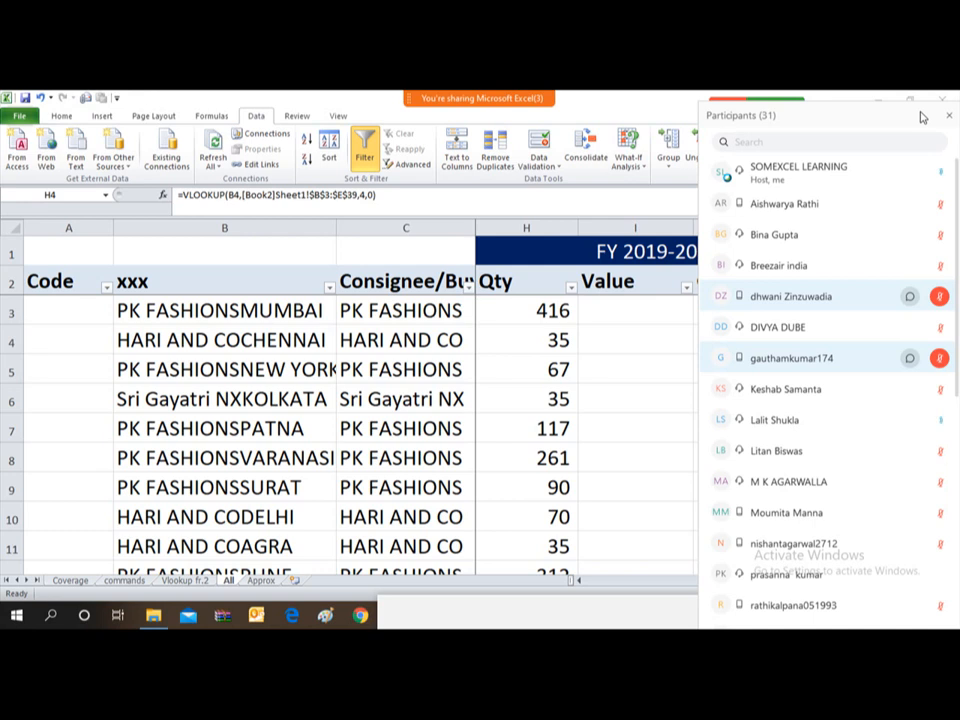
pyautogui.click(639, 105)
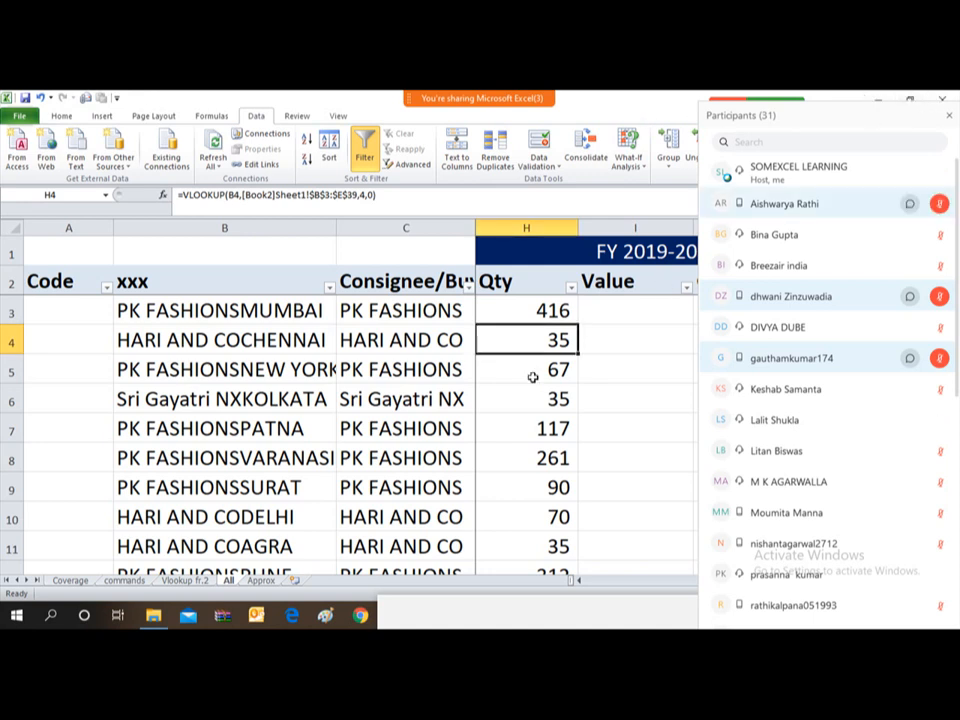
# - Clear the Book2 lookup formulas from the FY 2019-20 Qty column, H3:H39
pyautogui.click(540, 308)
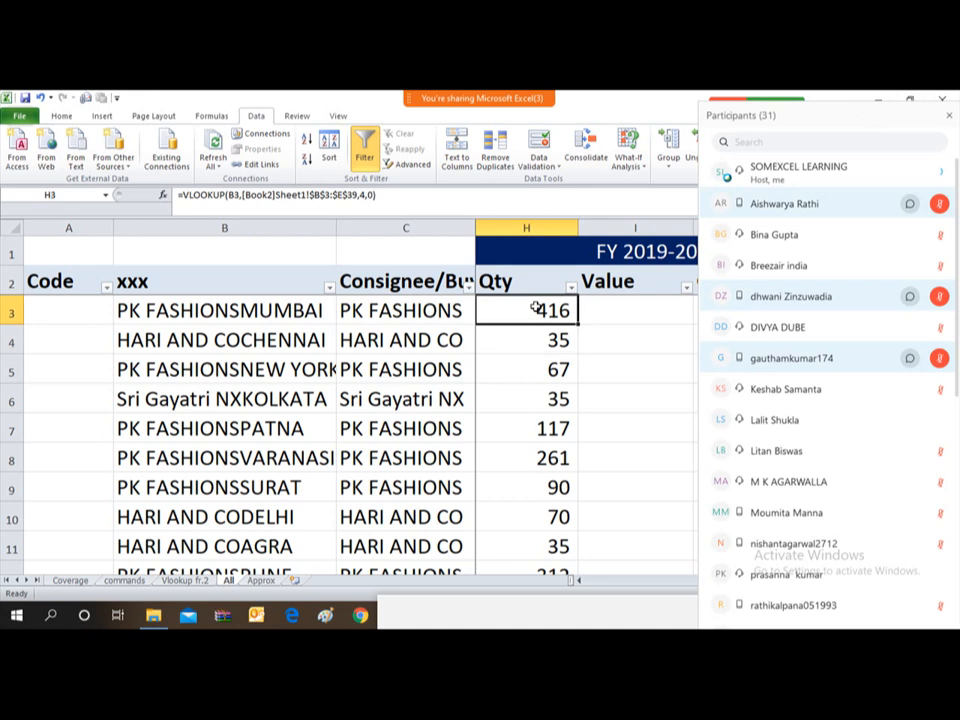
pyautogui.press('Up')
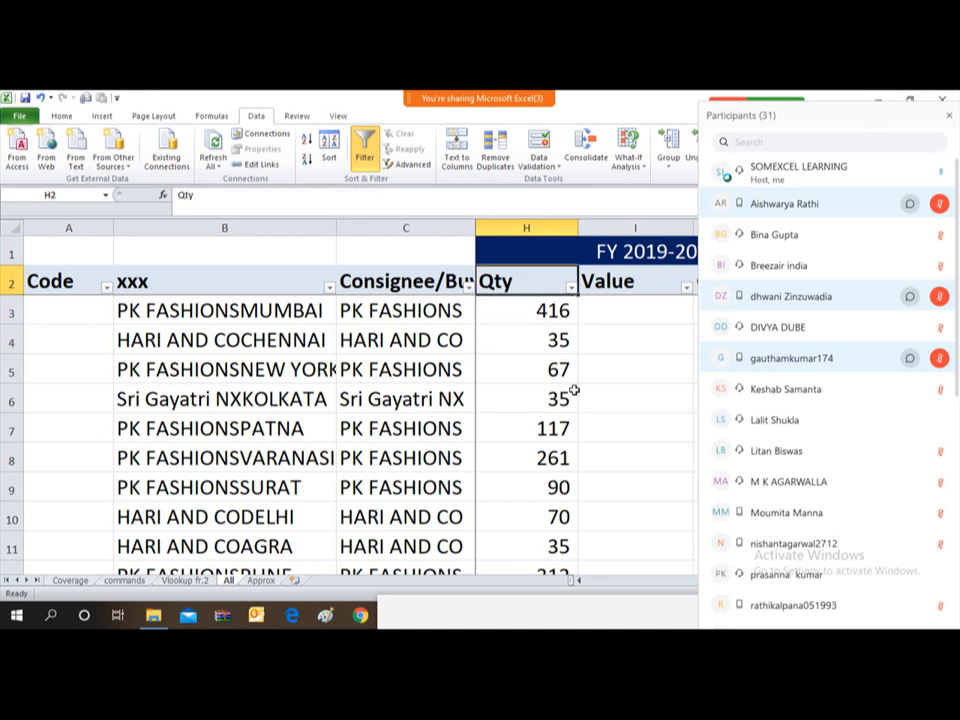
pyautogui.press('Down')
pyautogui.hotkey('ctrl', 'shift', 'Down')
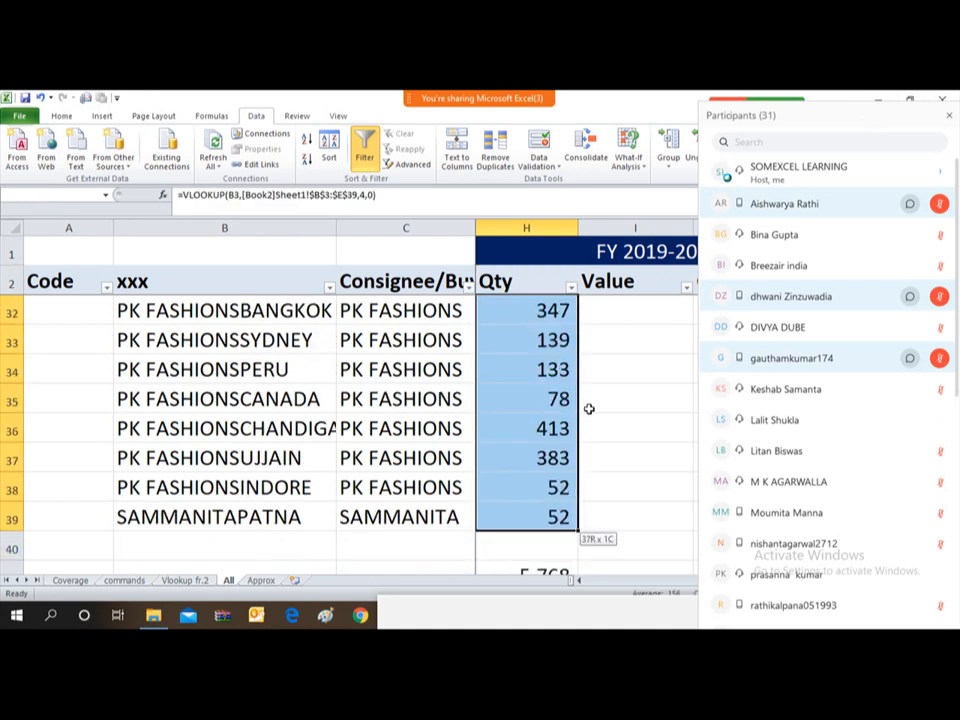
pyautogui.press('Delete')
pyautogui.press('Up')
pyautogui.press('Down')
pyautogui.press('Down')
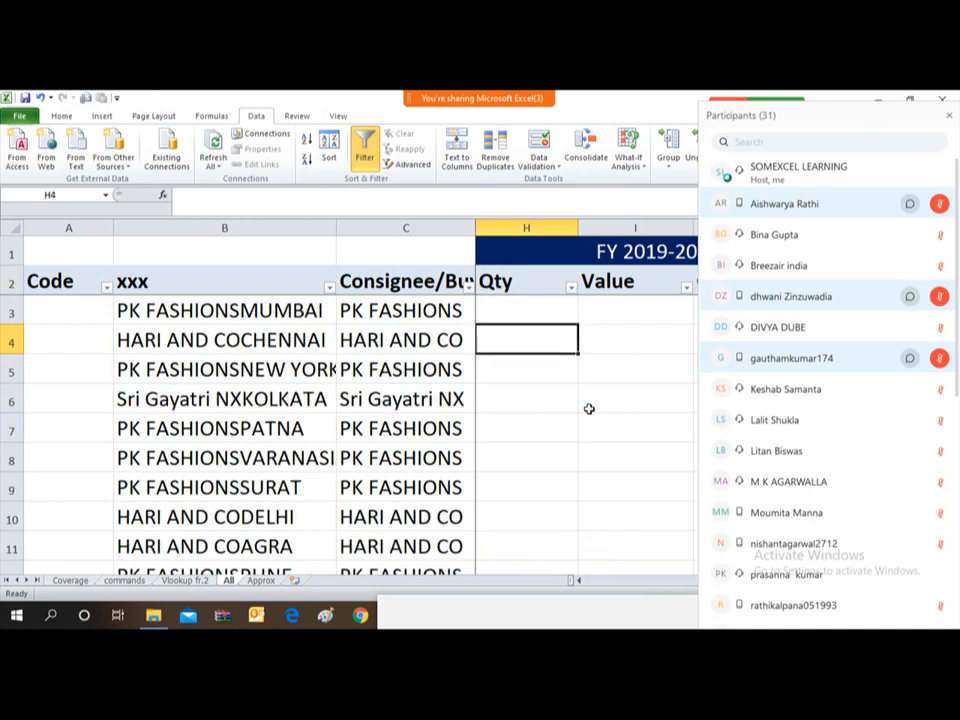
# - Start a new VLOOKUP in H3 with B3 as the lookup value
pyautogui.press('Up')
pyautogui.write('=')
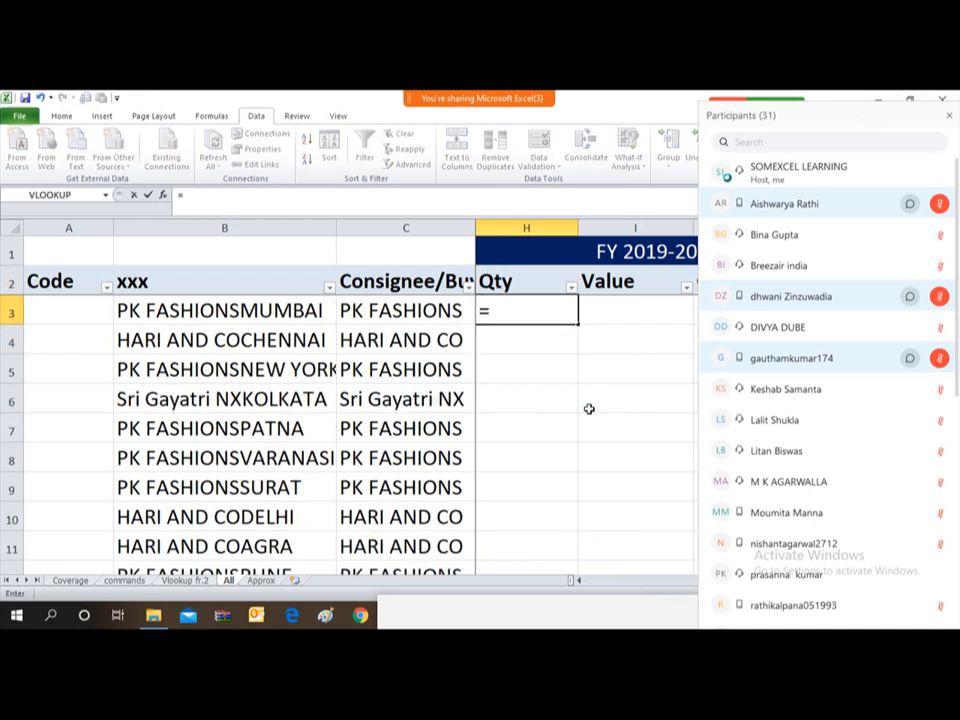
pyautogui.write('vlookup(')
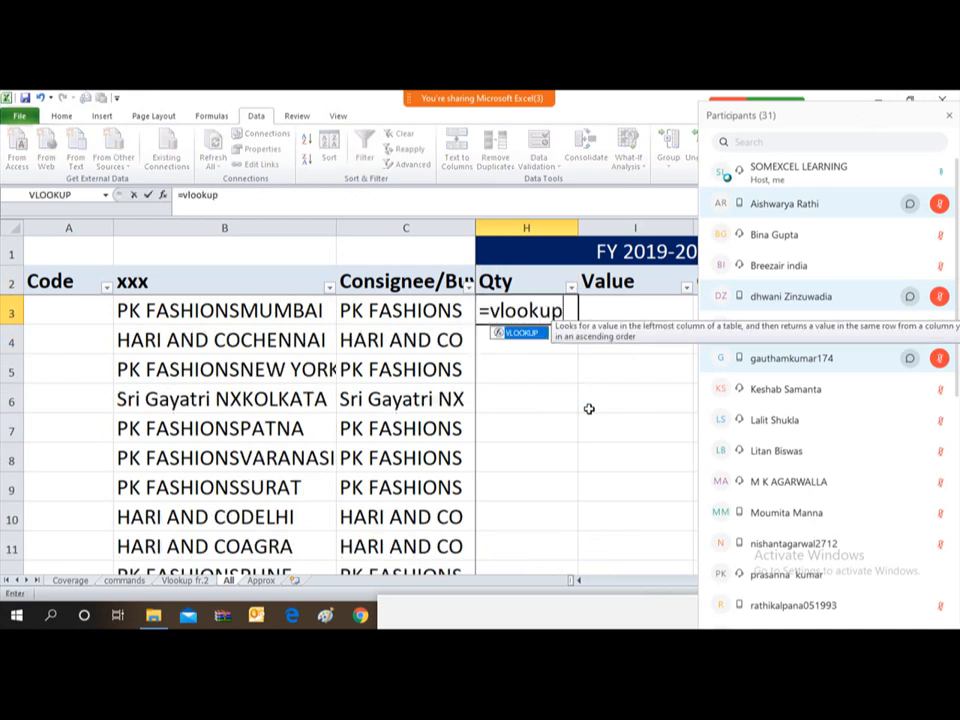
pyautogui.click(186, 310)
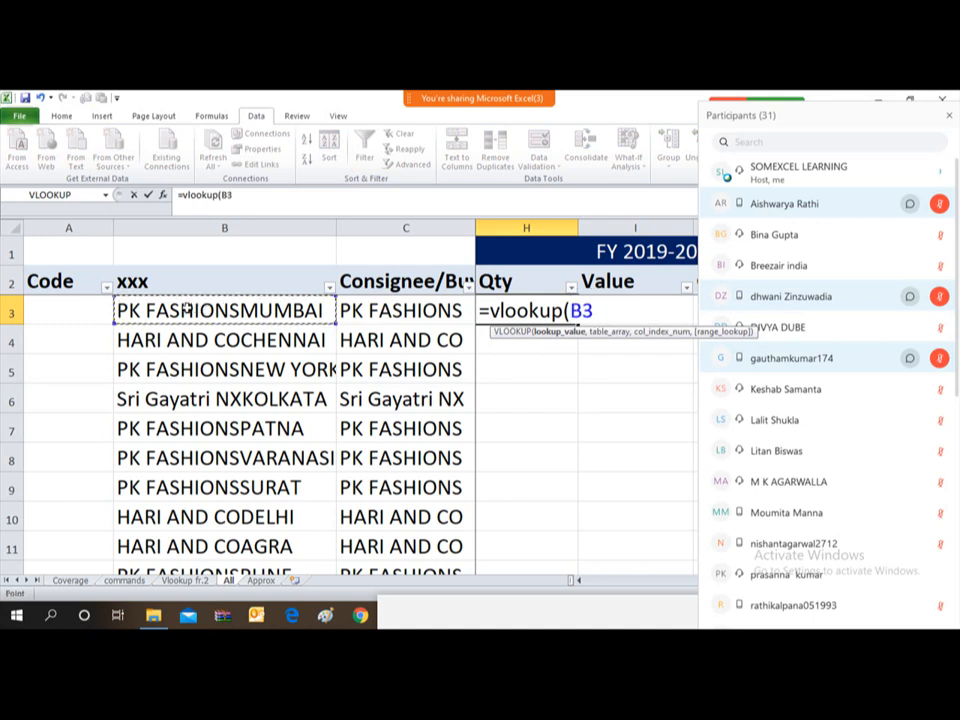
pyautogui.write(',')
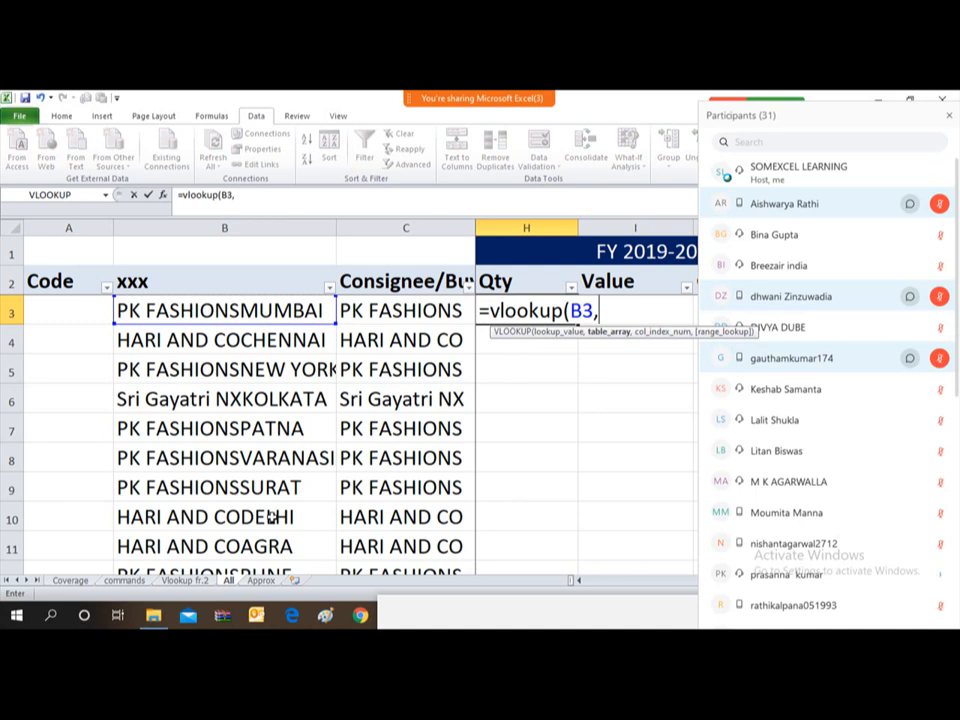
# - Set the VLOOKUP's table array to $B$3:$G$39 on the full sheet of Vlookup -2 - WA.xlsx, closing the participants list
pyautogui.hotkey('alt', 'Tab')
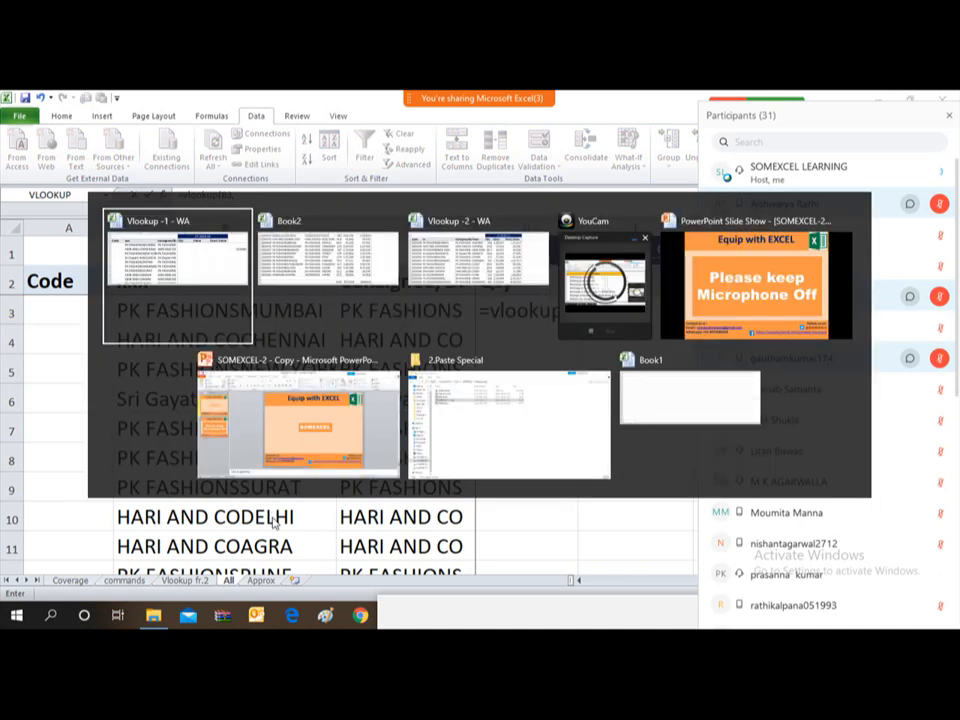
pyautogui.hotkey('alt', 'Tab')
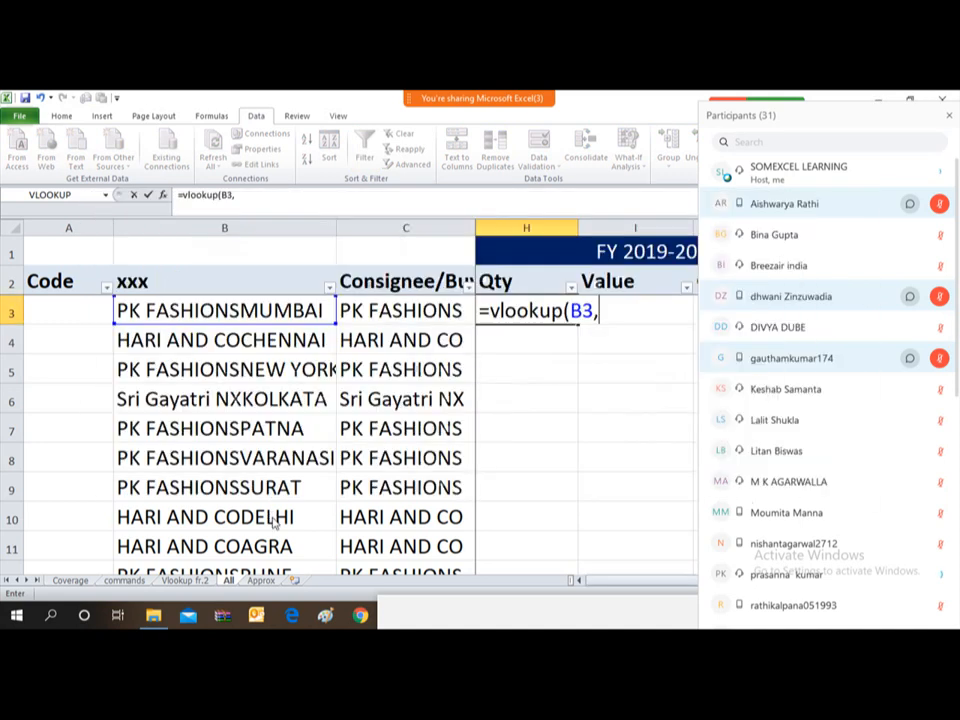
pyautogui.click(143, 297)
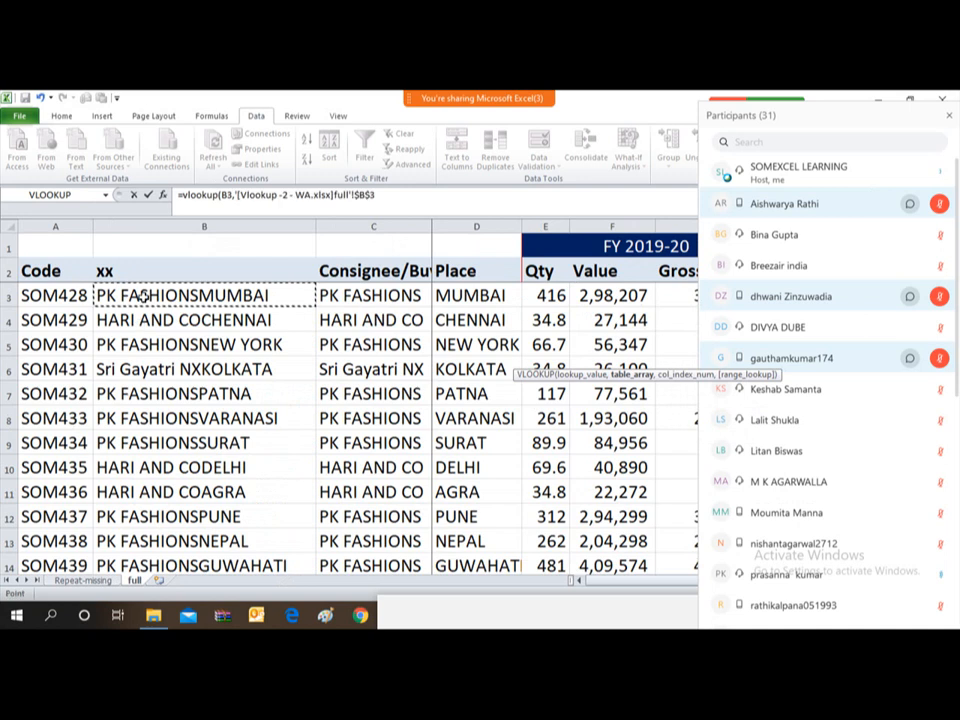
pyautogui.hotkey('shift', 'Right')
pyautogui.hotkey('shift', 'Right')
pyautogui.hotkey('shift', 'Right')
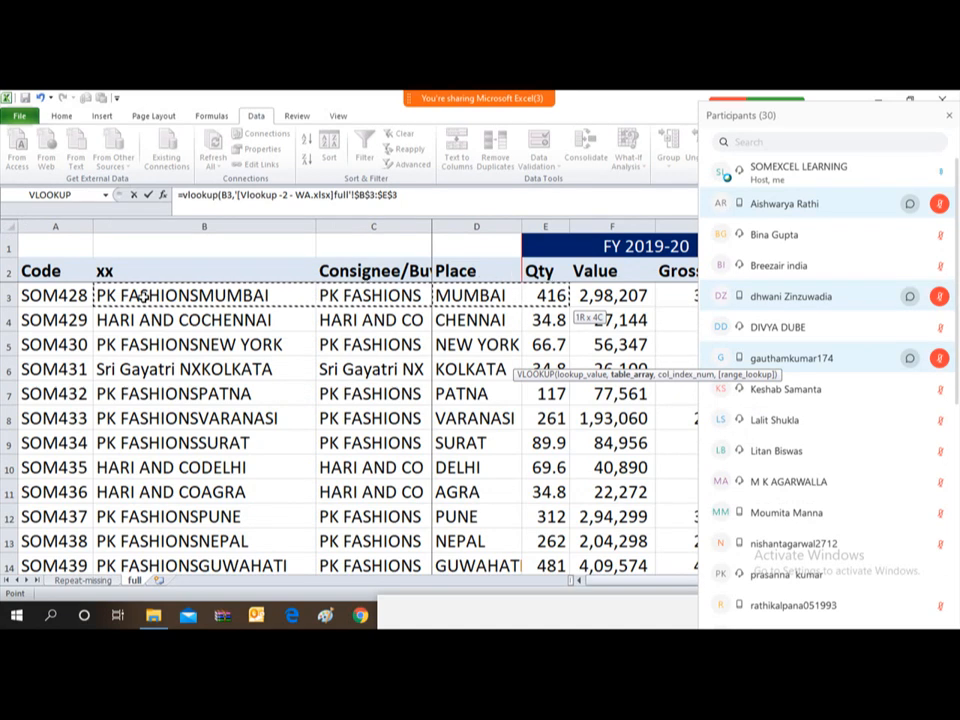
pyautogui.click(949, 115)
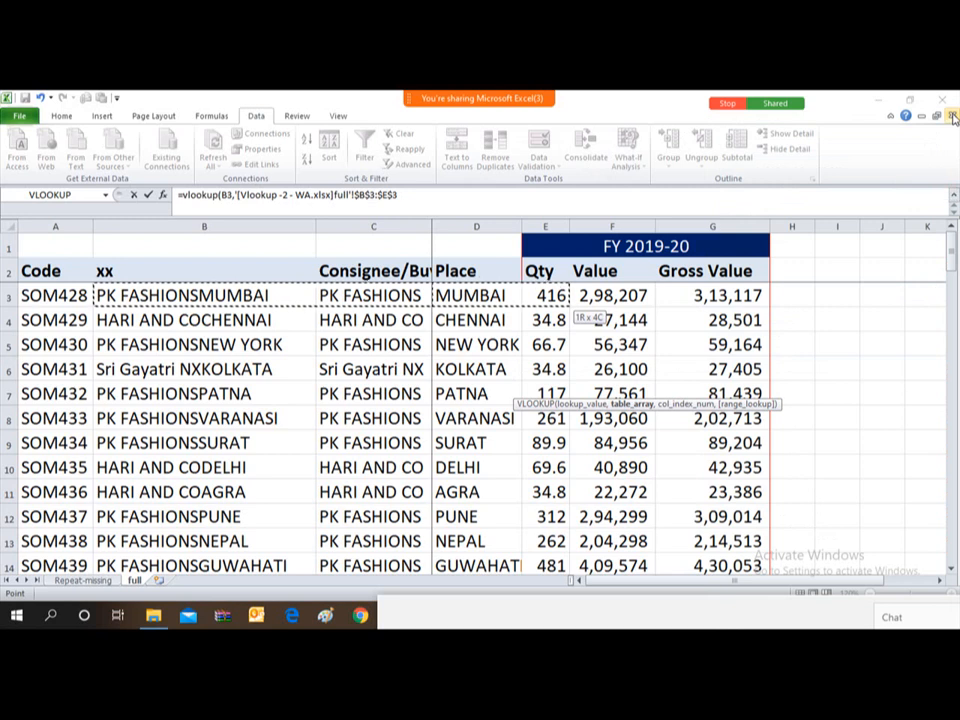
pyautogui.hotkey('shift', 'Right')
pyautogui.hotkey('shift', 'Right')
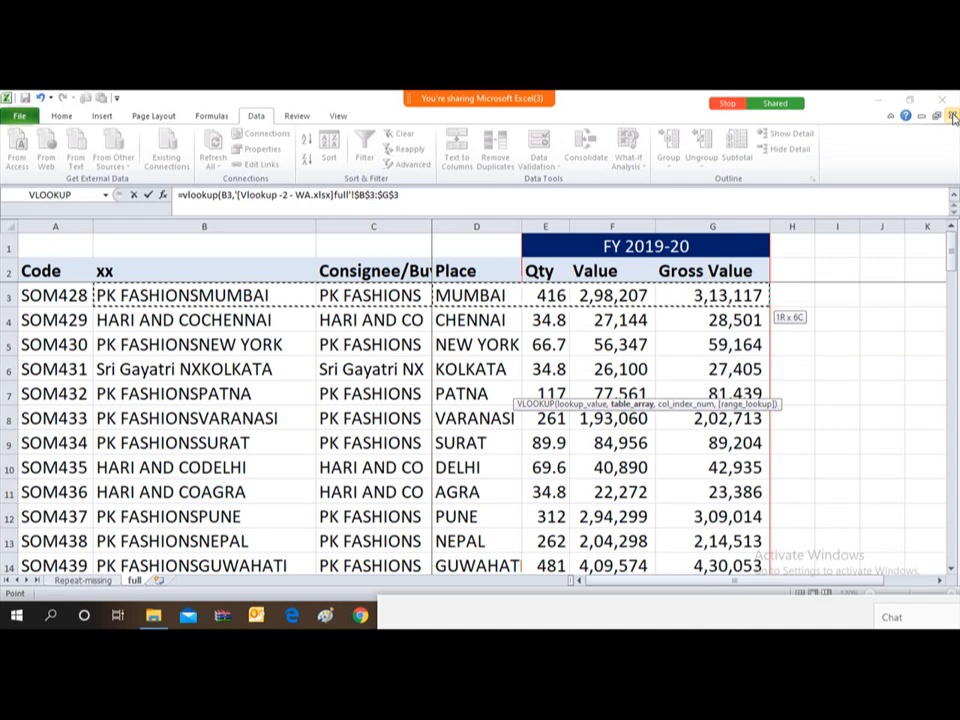
pyautogui.hotkey('ctrl', 'shift', 'Down')
pyautogui.hotkey('shift', 'Up')
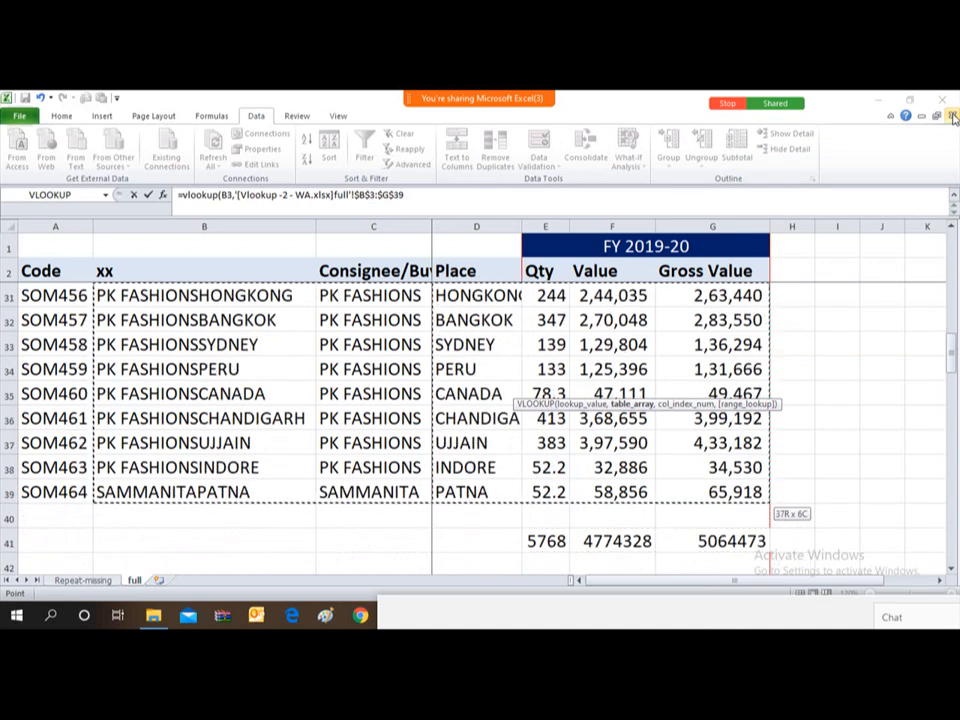
# - Finish the H3 VLOOKUP with column index 4 and exact match 0
pyautogui.write(',')
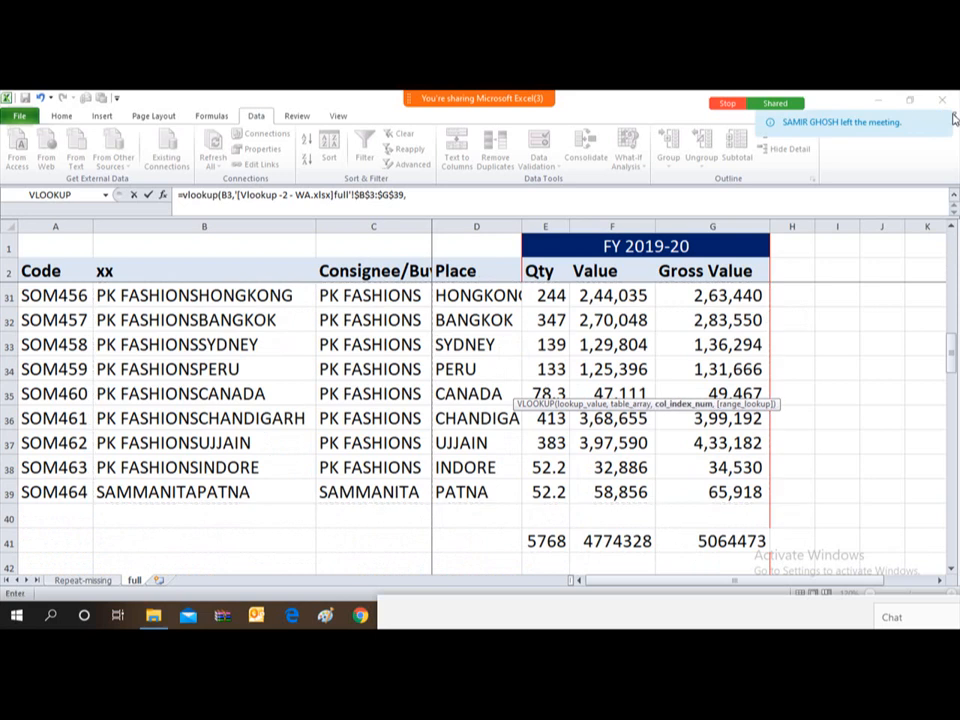
pyautogui.write('4,0')
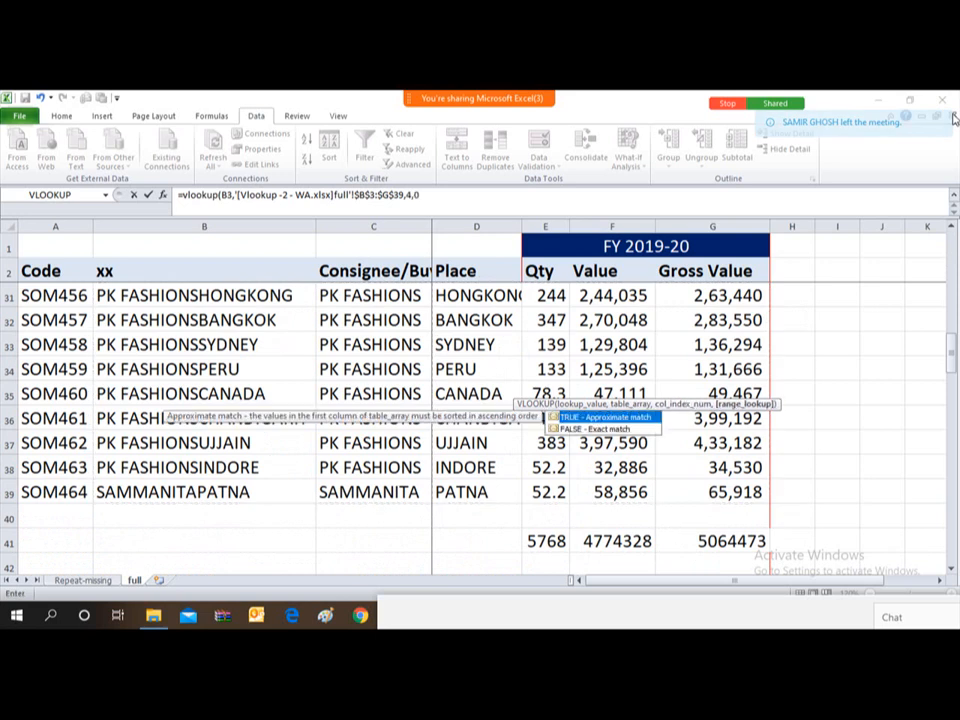
pyautogui.press('Return')
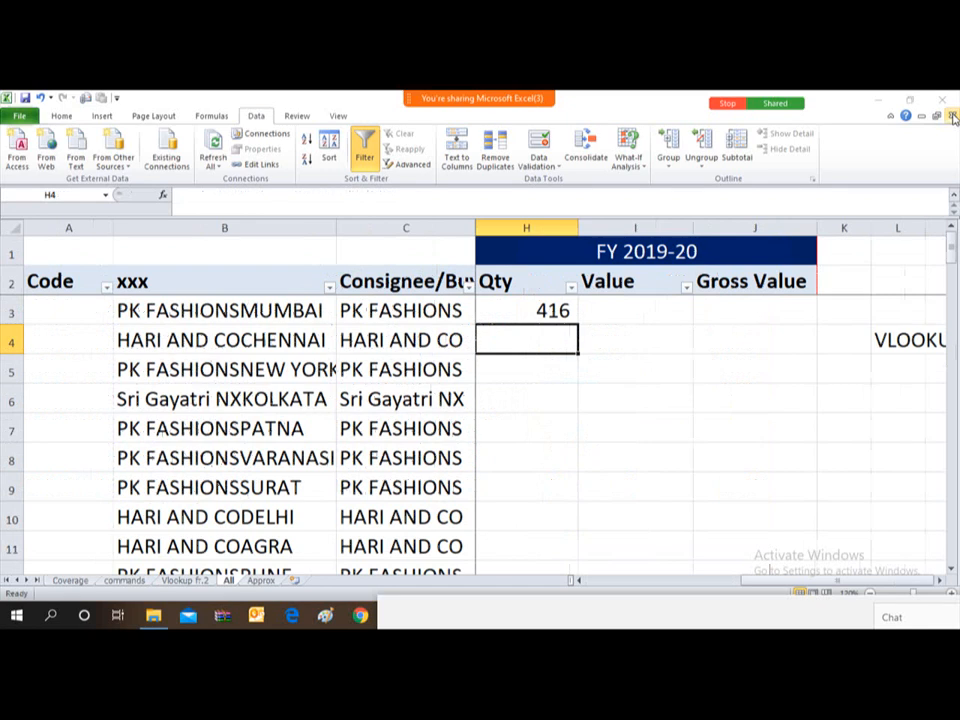
pyautogui.press('Up')
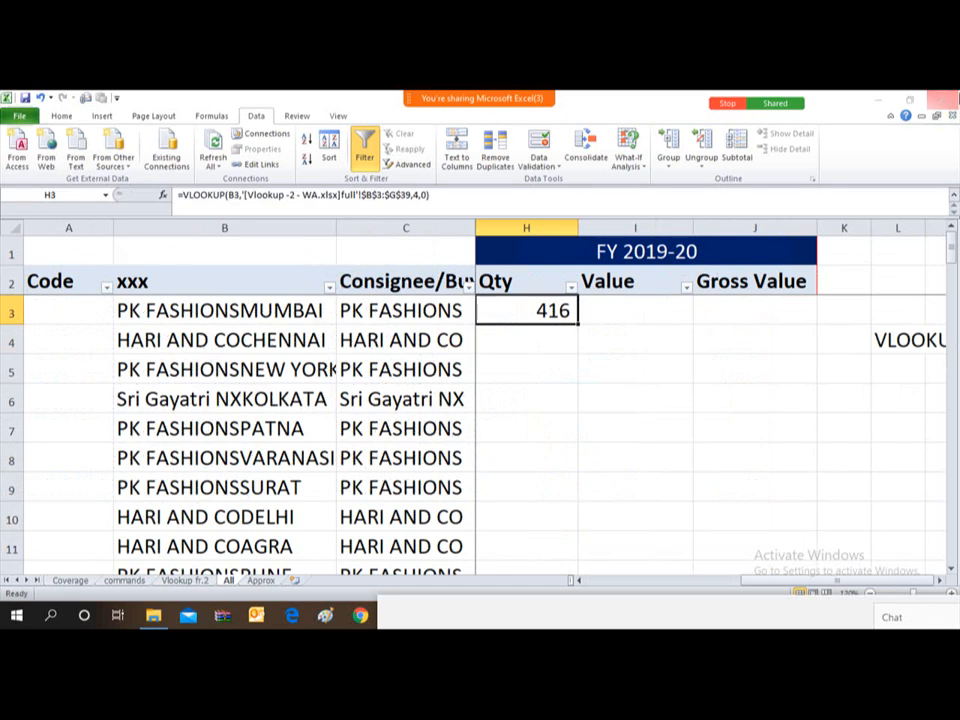
# - Lock only the column of the lookup value in the H3 VLOOKUP, making it $B3
pyautogui.doubleClick(574, 311)
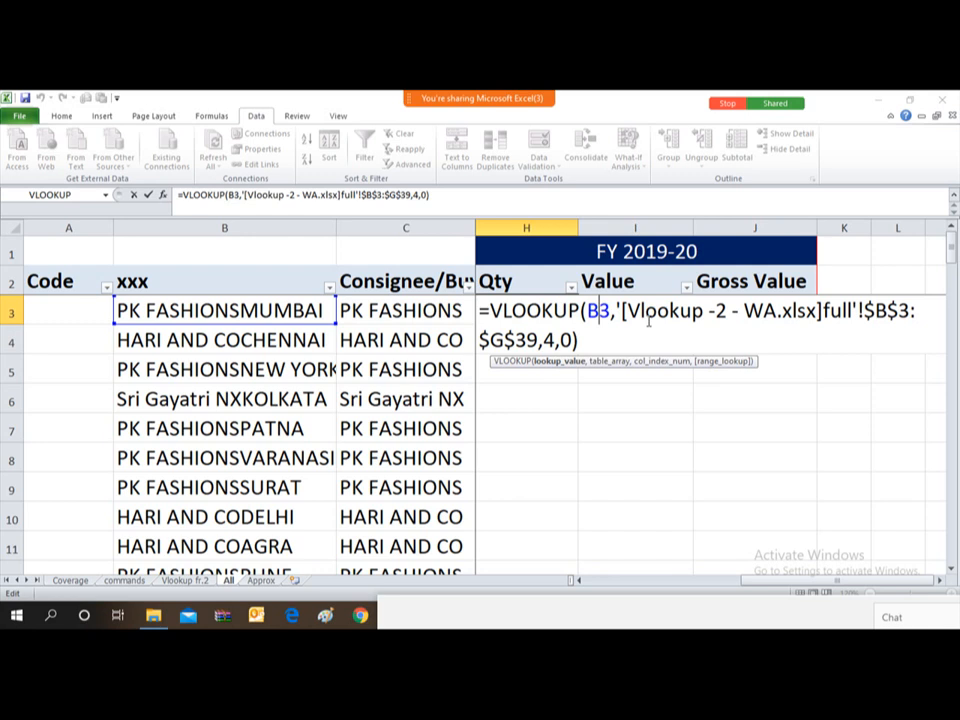
pyautogui.press('F4')
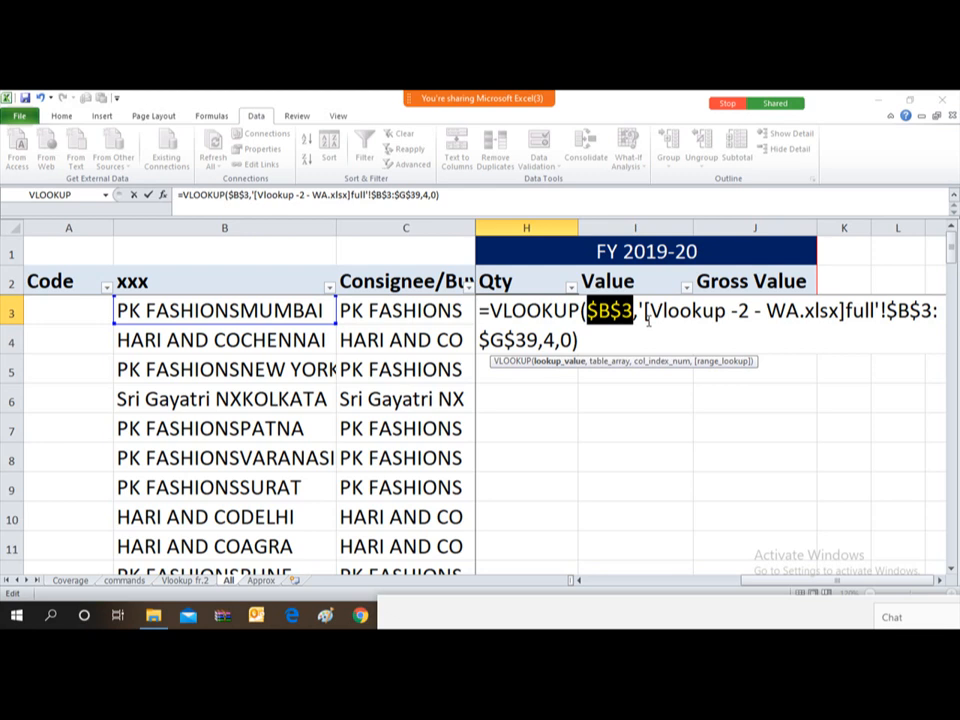
pyautogui.press('F4')
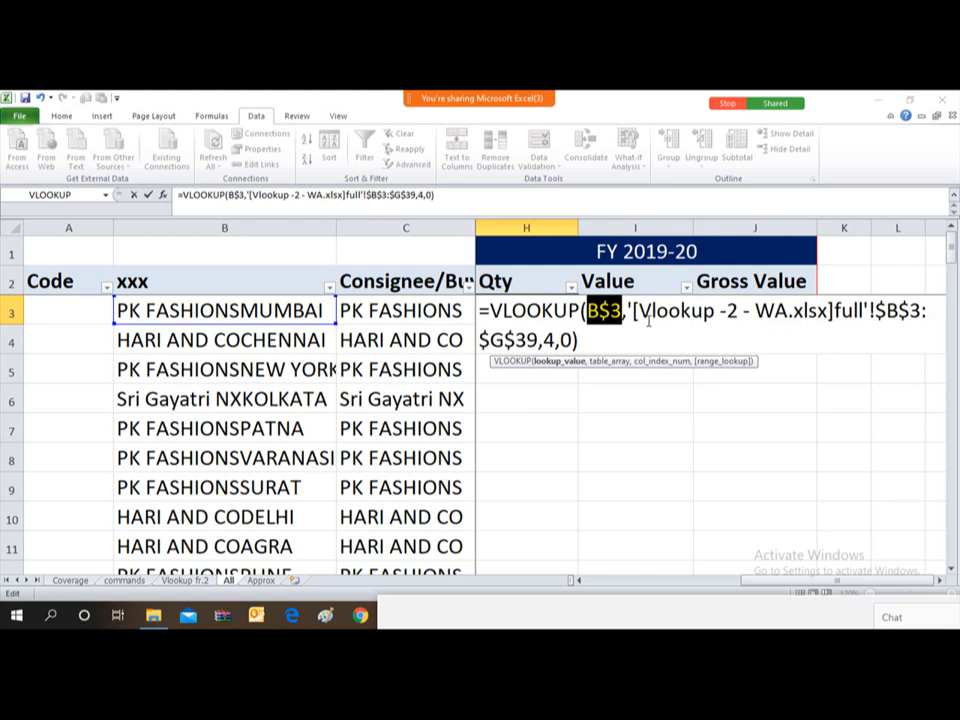
pyautogui.press('F4')
pyautogui.press('Return')
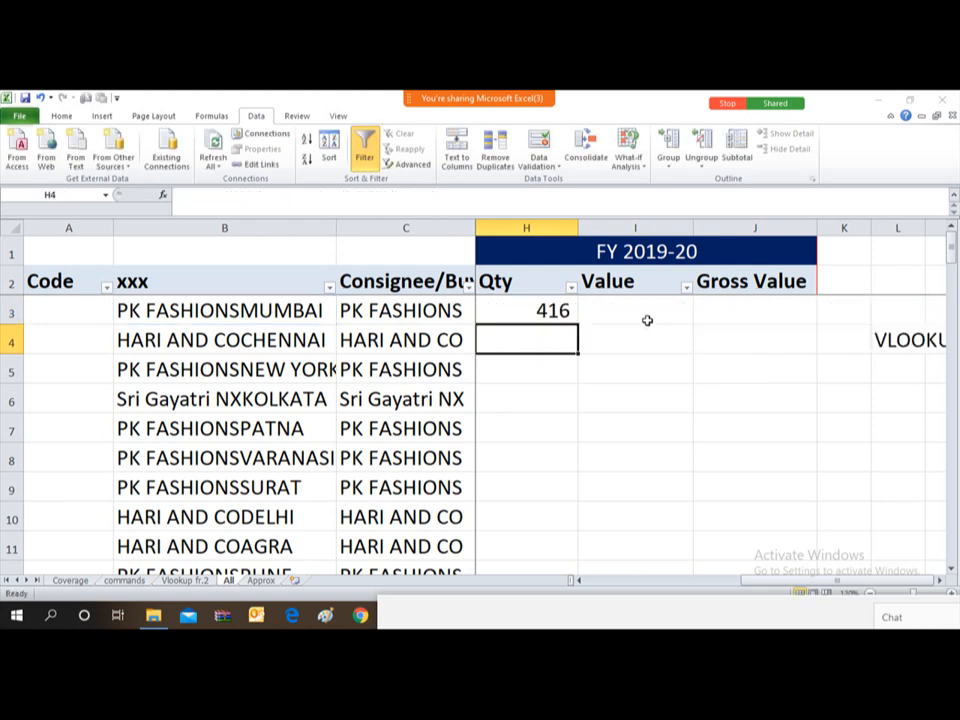
# - Copy the H3 VLOOKUP across to Value and Gross Value in I3:J3, and inspect the I3 formula
pyautogui.press('Up')
pyautogui.hotkey('ctrl', 'c')
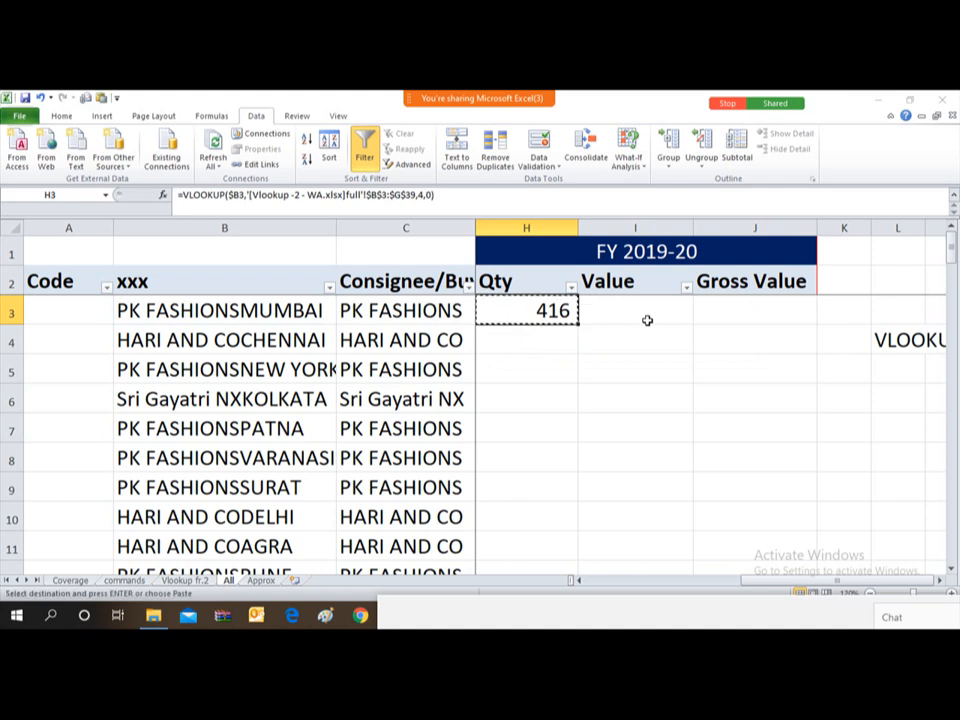
pyautogui.hotkey('shift', 'Right')
pyautogui.hotkey('shift', 'Right')
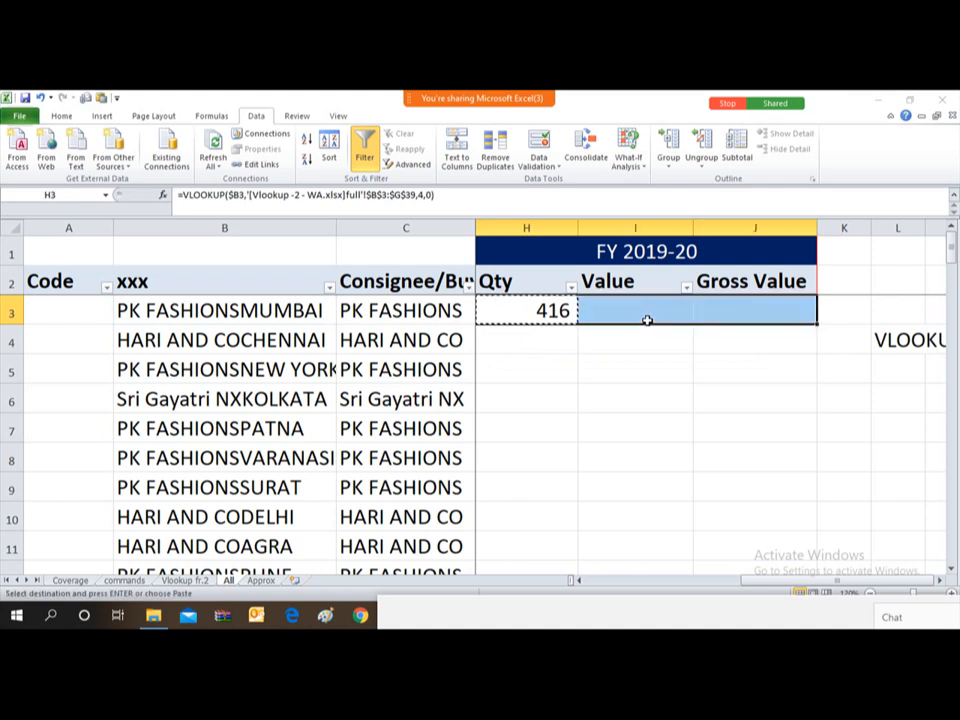
pyautogui.press('Return')
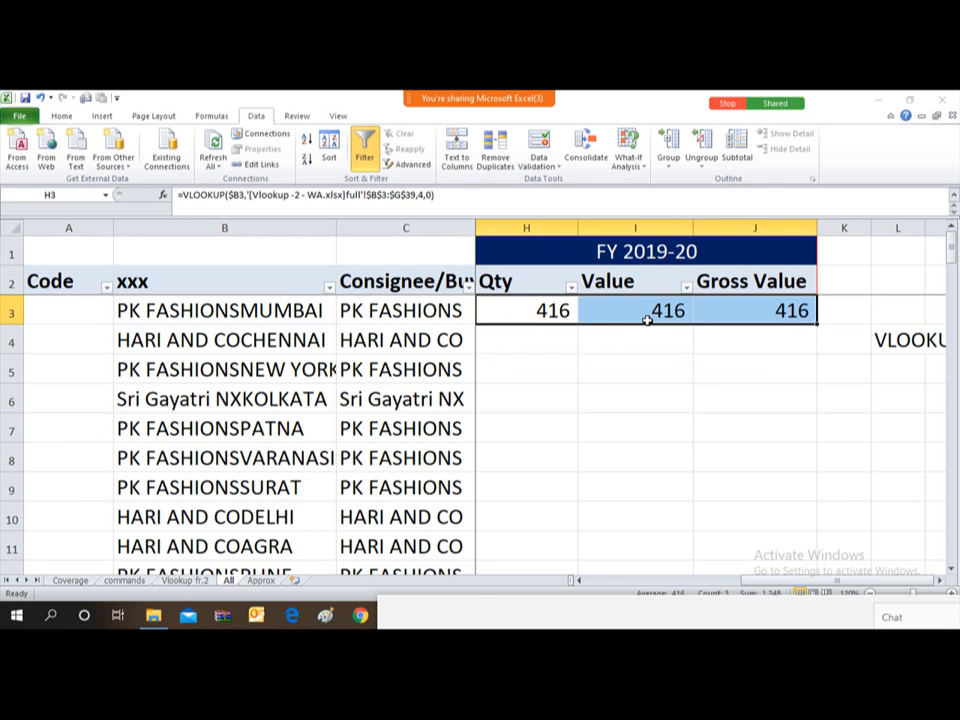
pyautogui.click(647, 318)
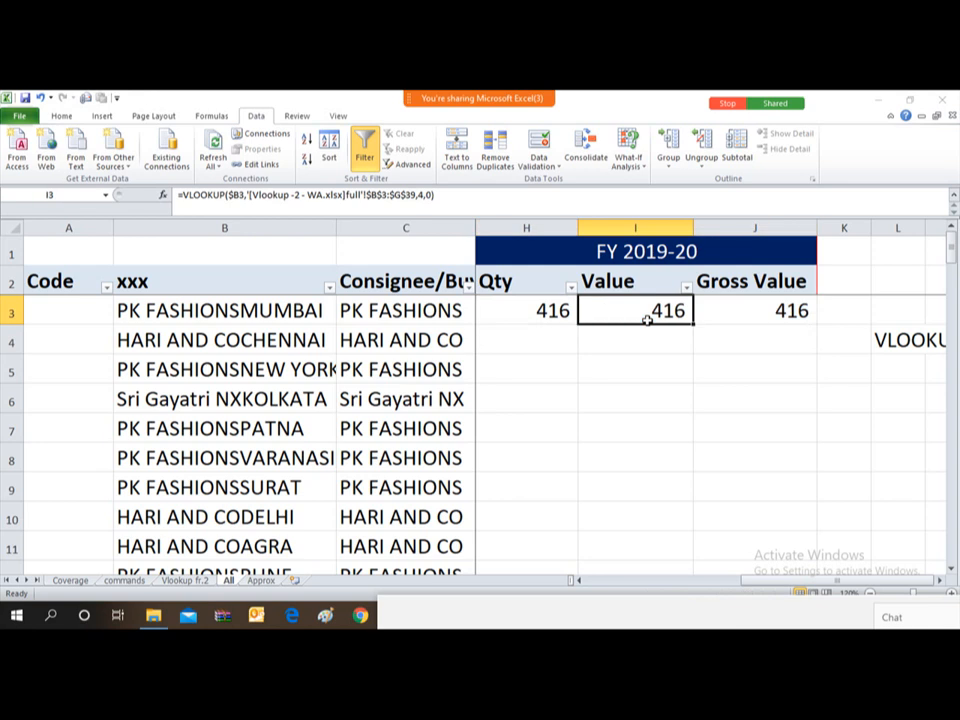
# - Set the column index in the I3 VLOOKUP for Value to 5, keeping exact match 0
pyautogui.press('Left')
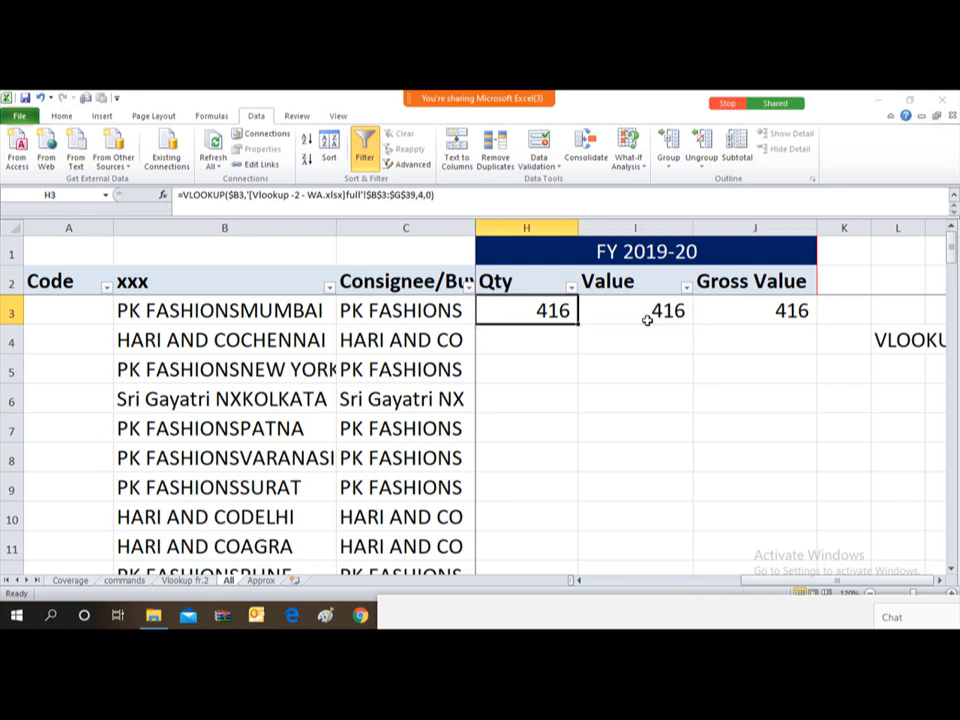
pyautogui.press('Right')
pyautogui.press('Right')
pyautogui.press('Left')
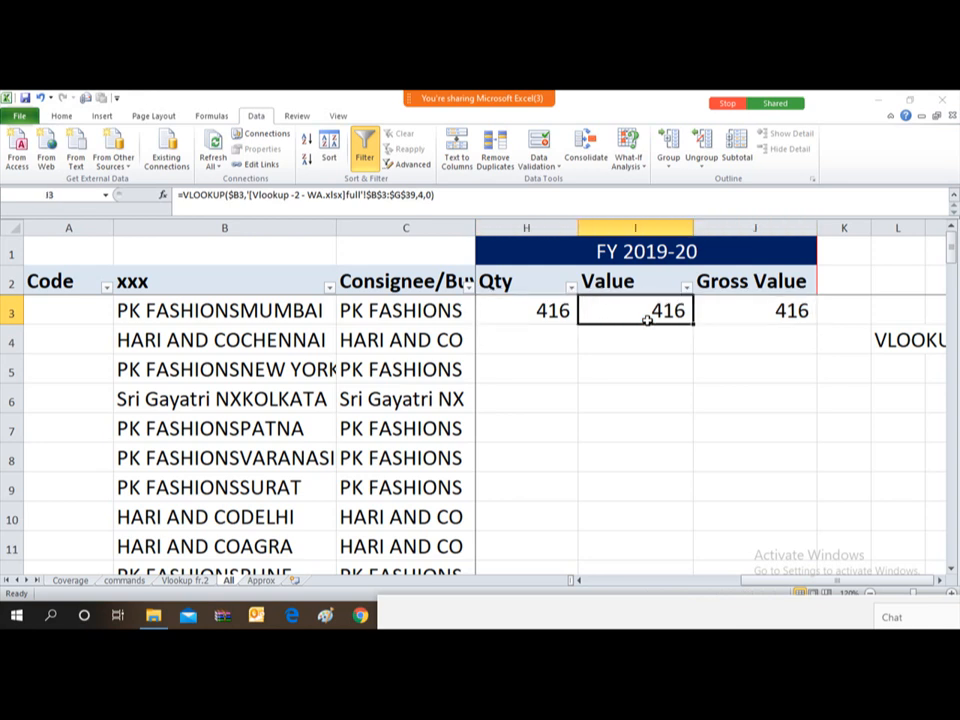
pyautogui.press('F2')
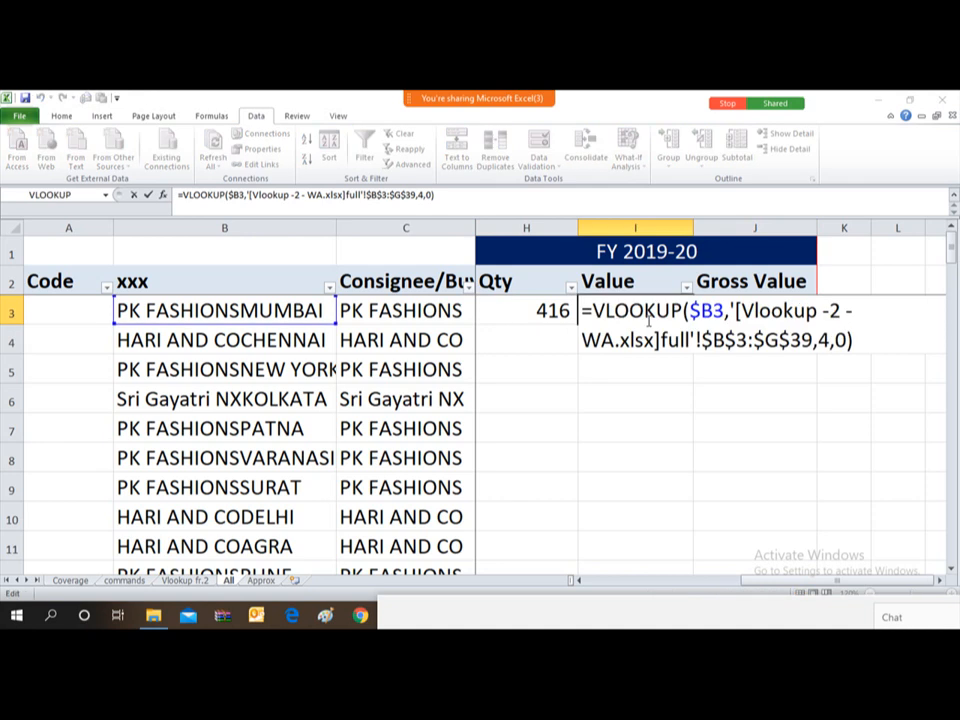
pyautogui.press('Left')
pyautogui.press('Left')
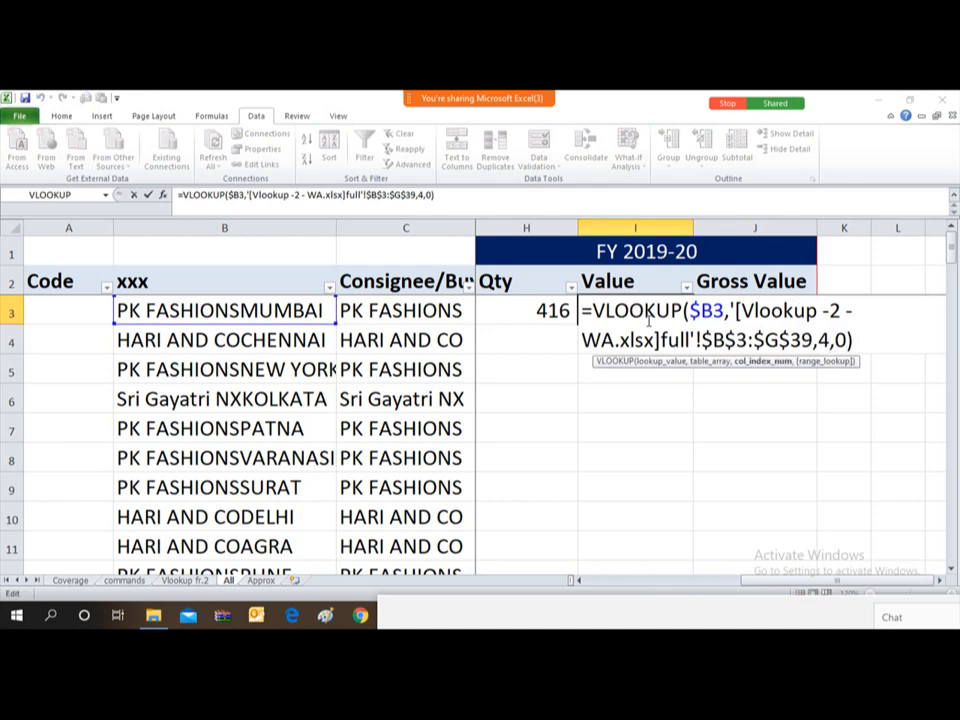
pyautogui.press('BackSpace')
pyautogui.press('BackSpace')
pyautogui.write('5,')
pyautogui.hotkey('ctrl', 'Return')
# - Set the column index in the J3 VLOOKUP for Gross Value to 6
pyautogui.press('Right')
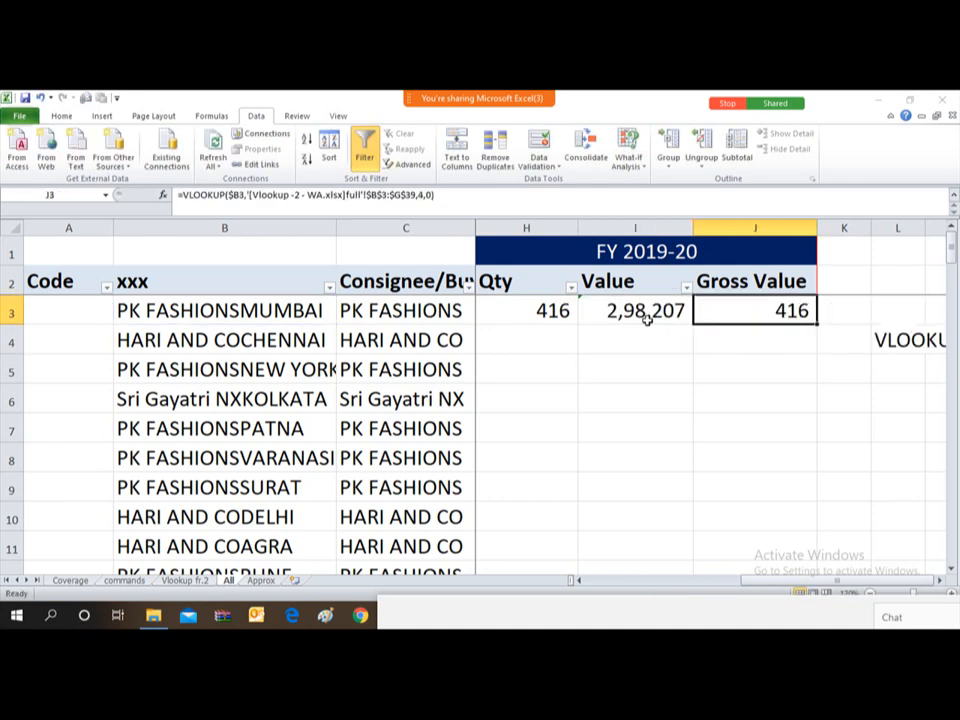
pyautogui.press('F2')
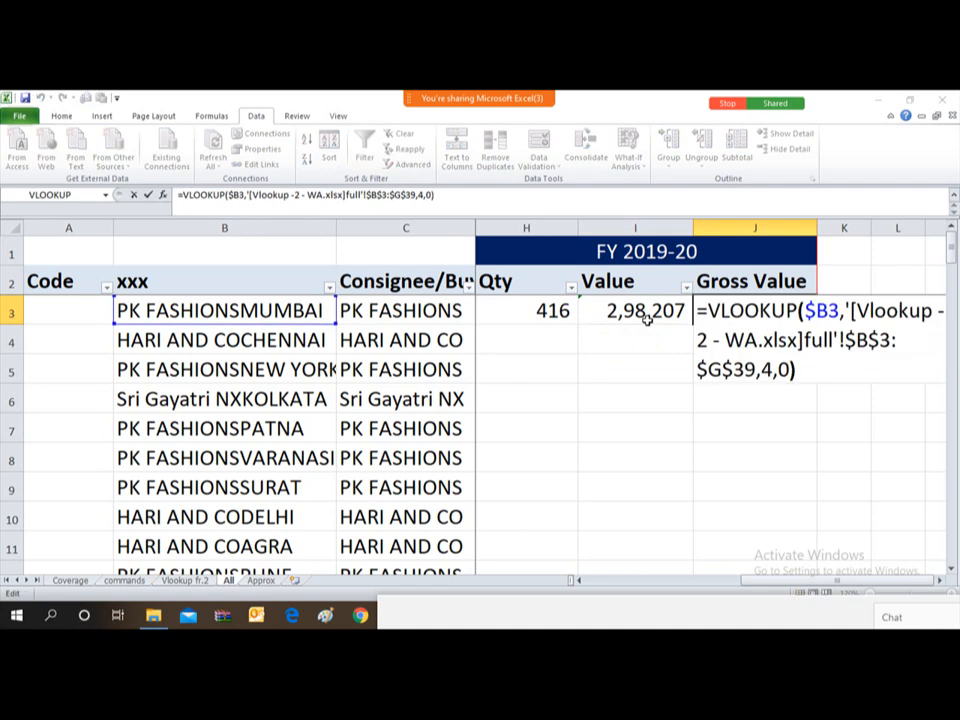
pyautogui.press('Left')
pyautogui.press('Left')
pyautogui.press('Left')
pyautogui.press('BackSpace')
pyautogui.write('6')
pyautogui.press('Return')
pyautogui.press('Up')
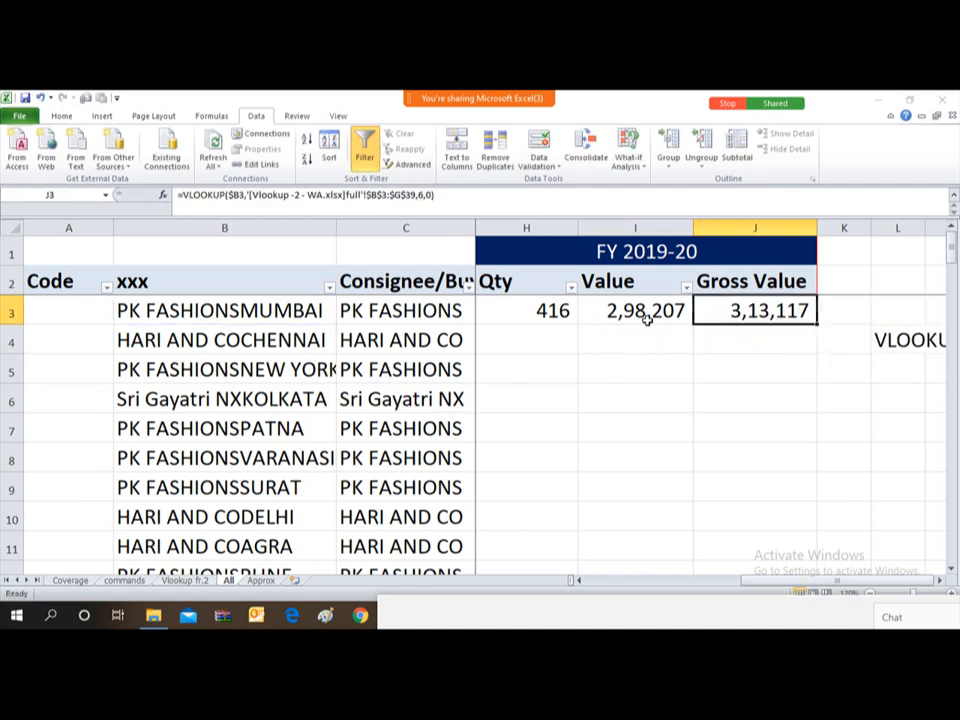
# - Copy the H3:J3 VLOOKUP formulas down through row 39 and inspect the formula in J39
pyautogui.press('Left')
pyautogui.press('Left')
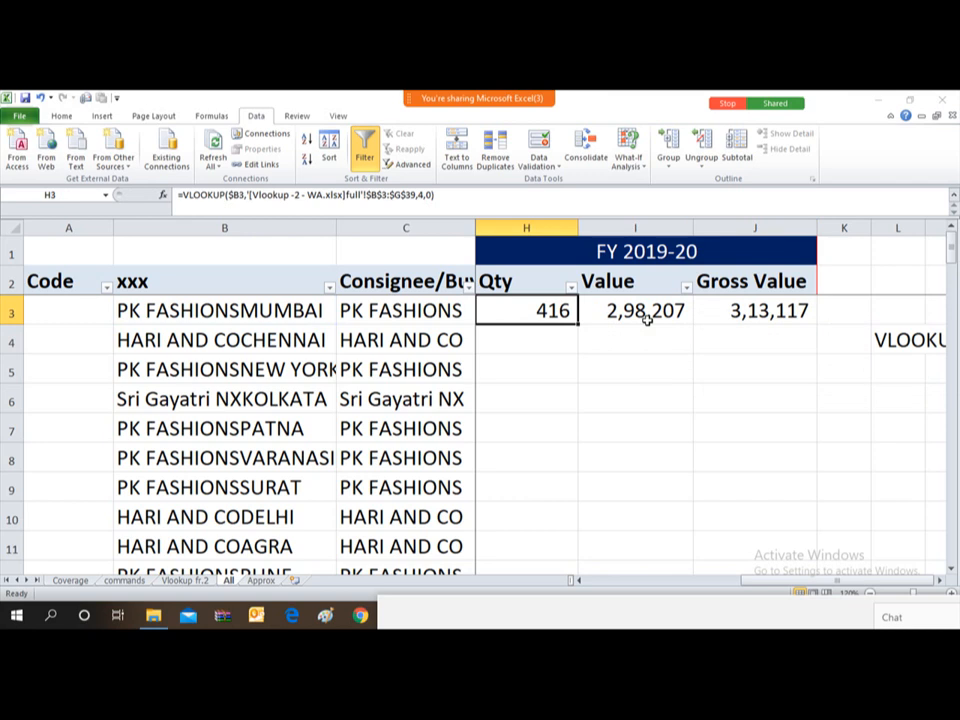
pyautogui.hotkey('shift', 'Right')
pyautogui.hotkey('shift', 'Right')
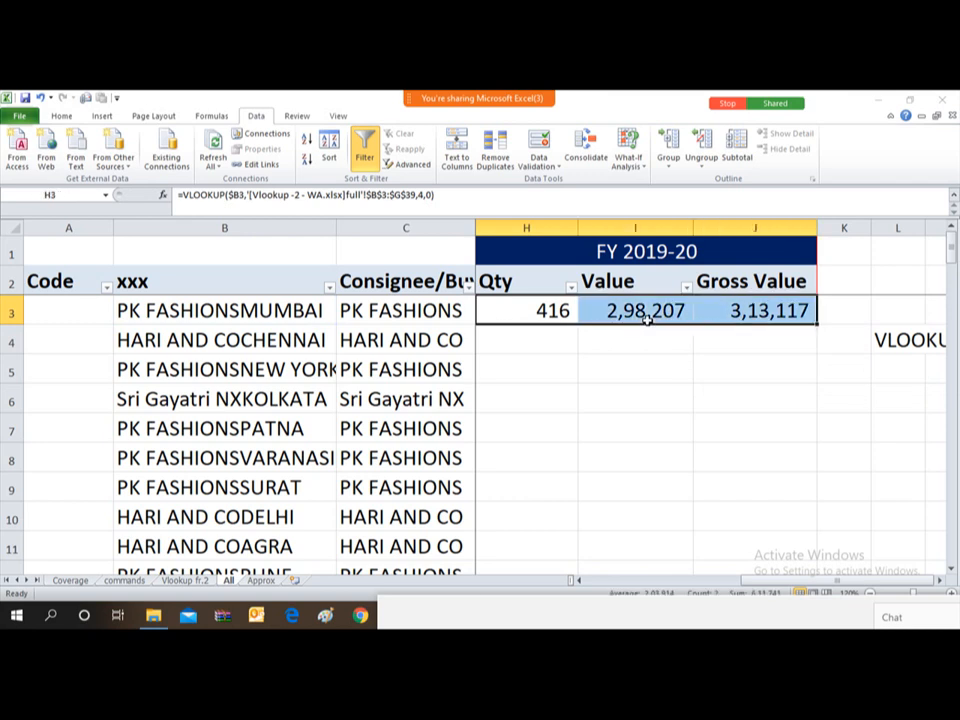
pyautogui.hotkey('ctrl', 'c')
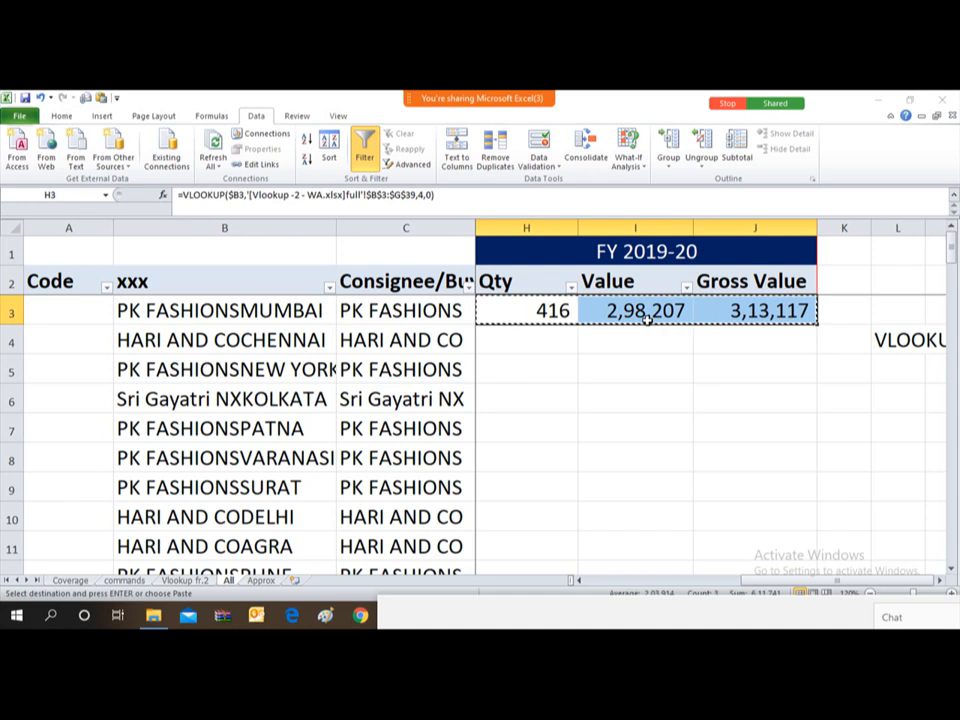
pyautogui.press('Left')
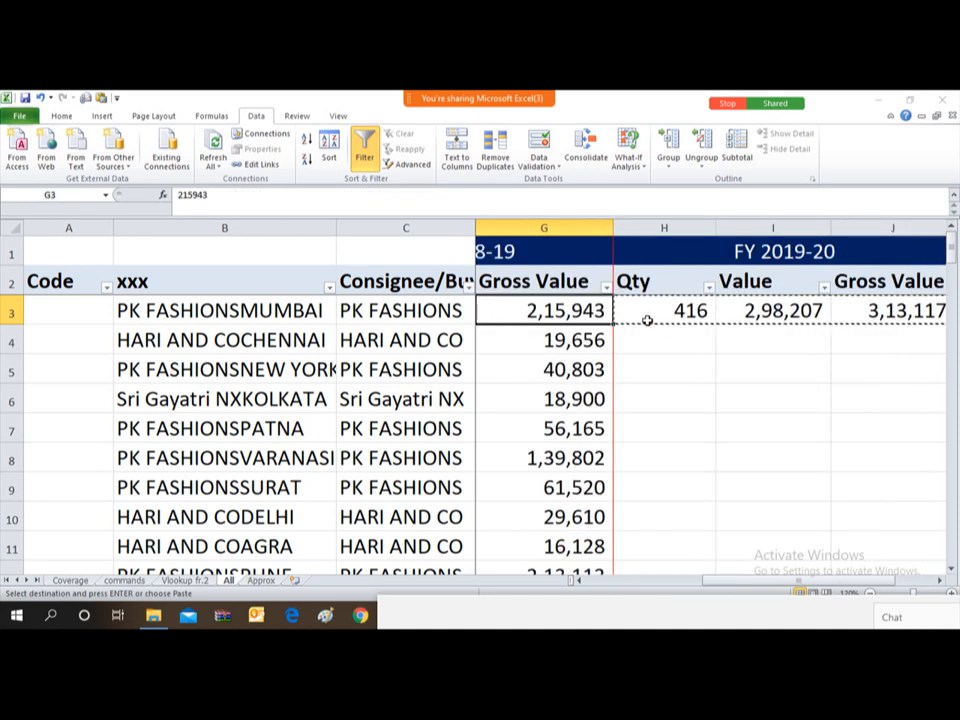
pyautogui.hotkey('ctrl', 'Down')
pyautogui.press('Down')
pyautogui.press('Right')
pyautogui.press('Up')
pyautogui.hotkey('ctrl', 'shift', 'Up')
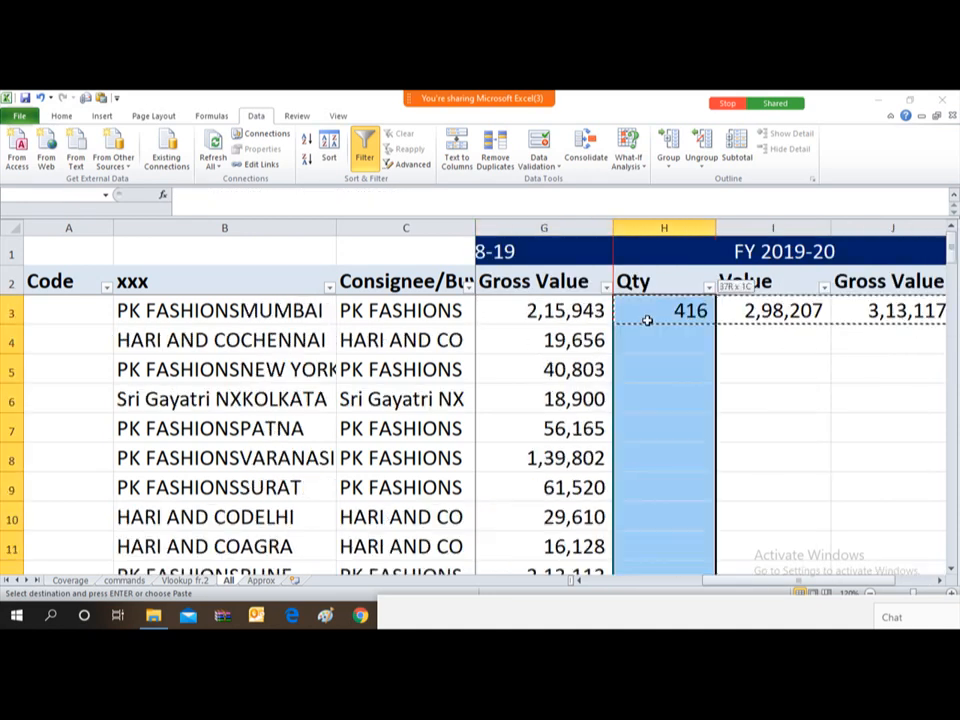
pyautogui.hotkey('shift', 'Right')
pyautogui.hotkey('shift', 'Right')
pyautogui.press('Return')
pyautogui.press('Up')
pyautogui.press('Right')
pyautogui.press('Right')
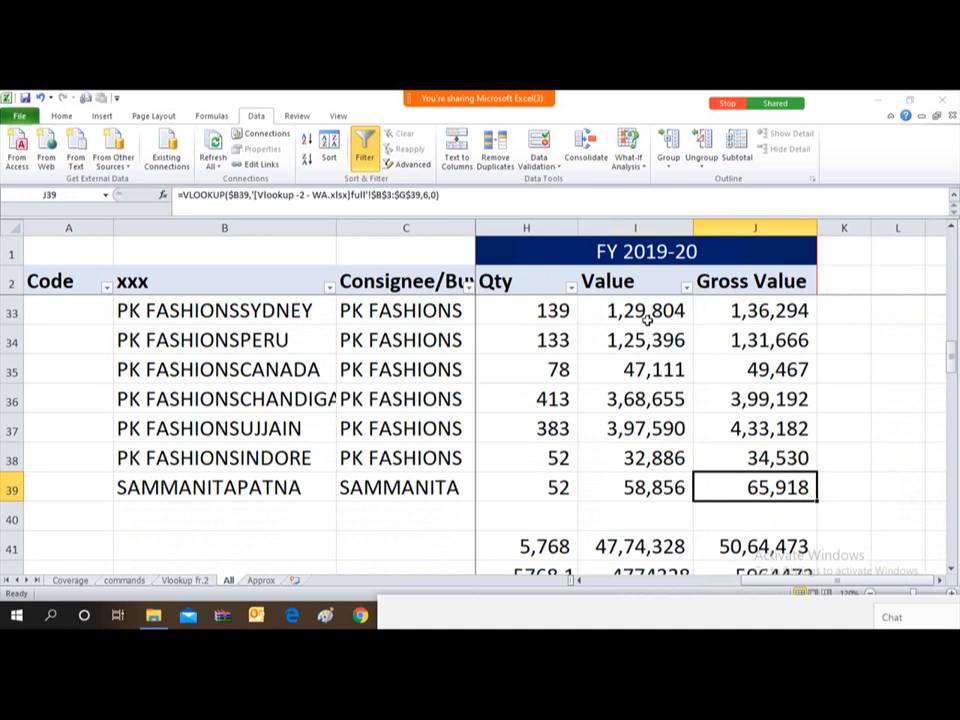
# - Open the meeting's participants list
pyautogui.moveTo(632, 123)
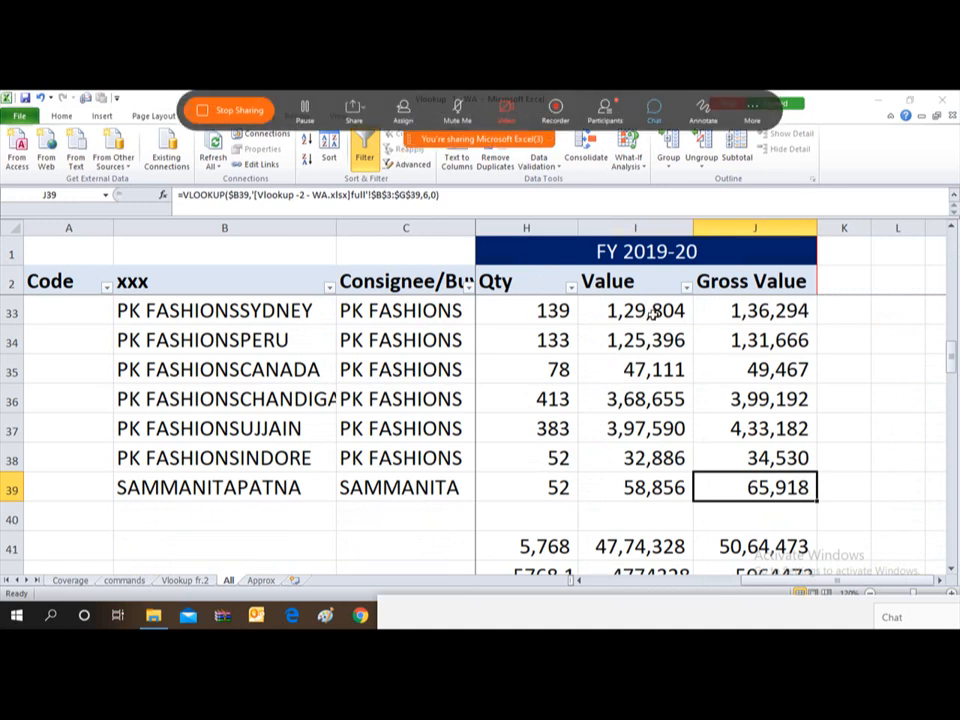
pyautogui.click(606, 109)
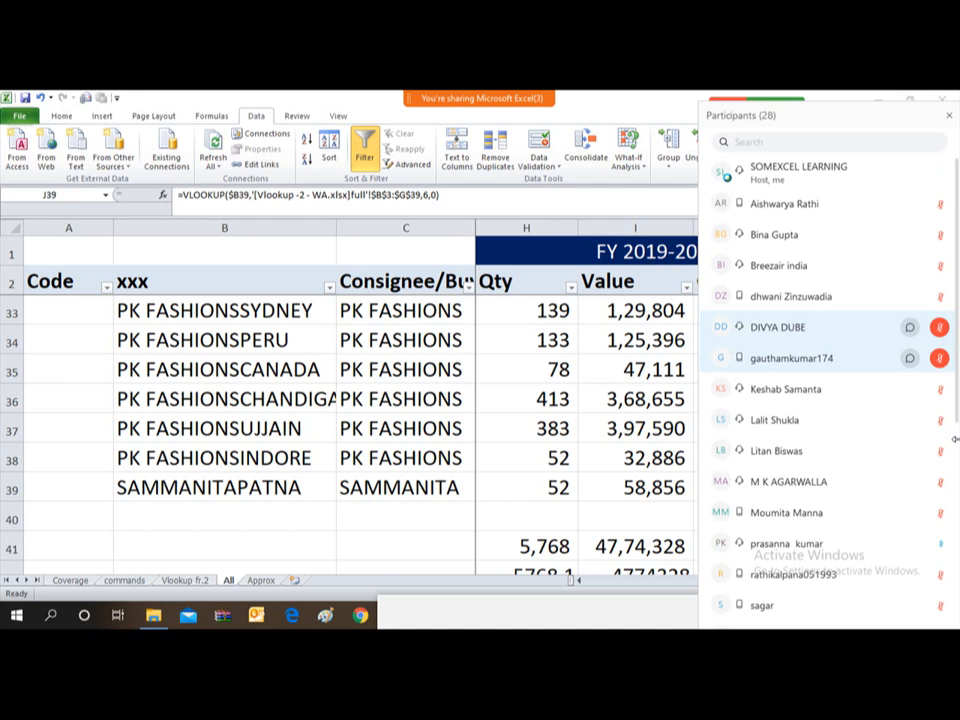
pyautogui.moveTo(598, 113)
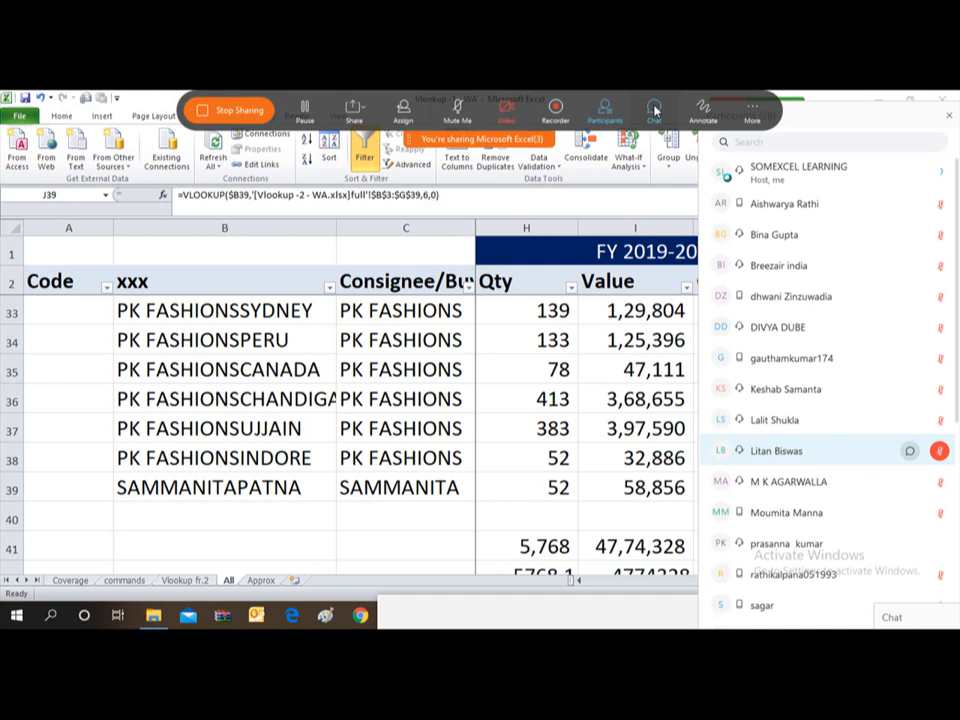
# - Go to the Approx sheet, close the participants list, and clear the customer Incentive results in G4:G9
pyautogui.click(261, 581)
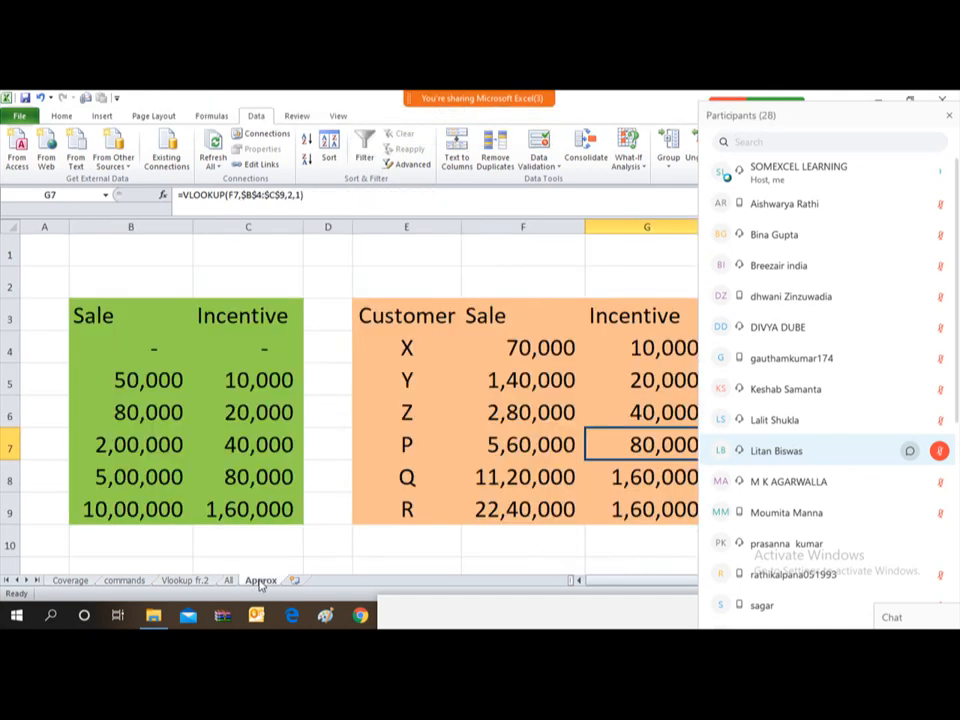
pyautogui.click(670, 343)
pyautogui.press('Right')
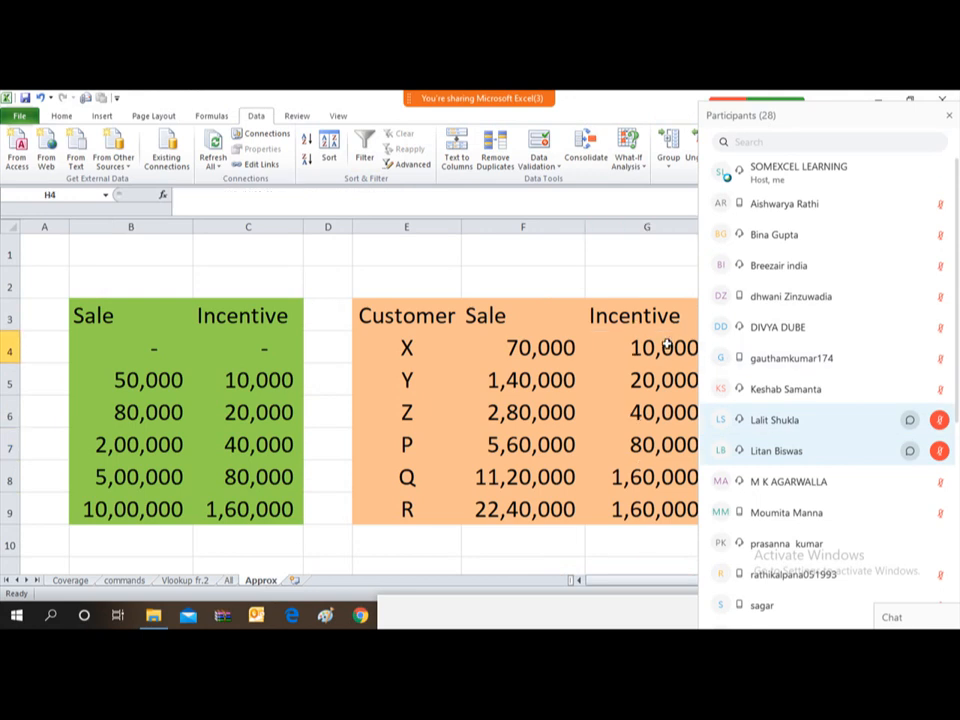
pyautogui.click(667, 344)
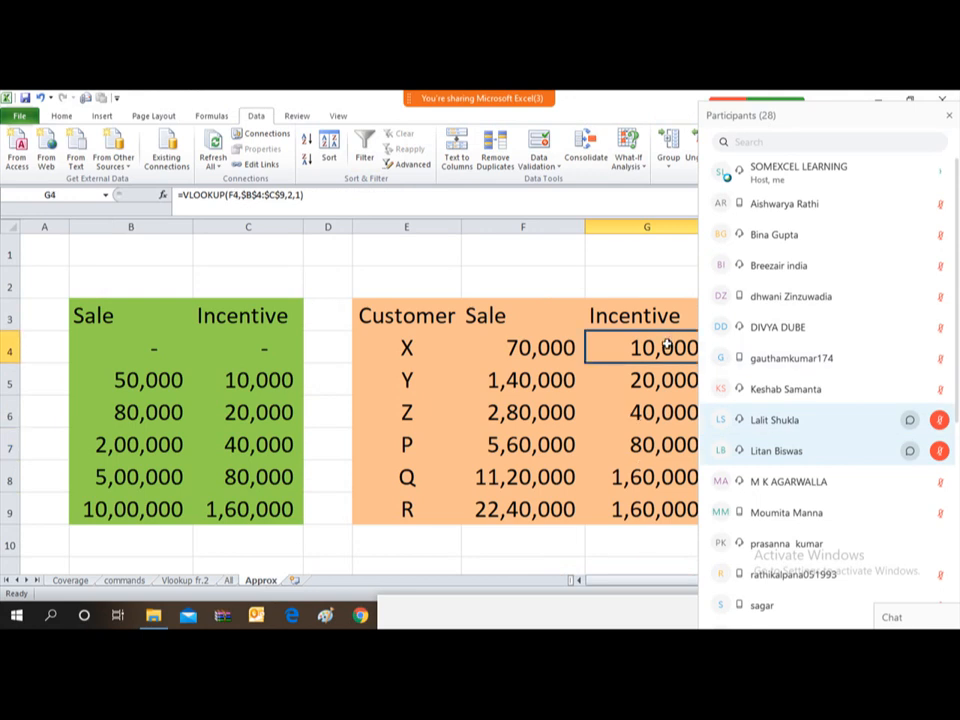
pyautogui.click(950, 117)
pyautogui.hotkey('ctrl', 'shift', 'Down')
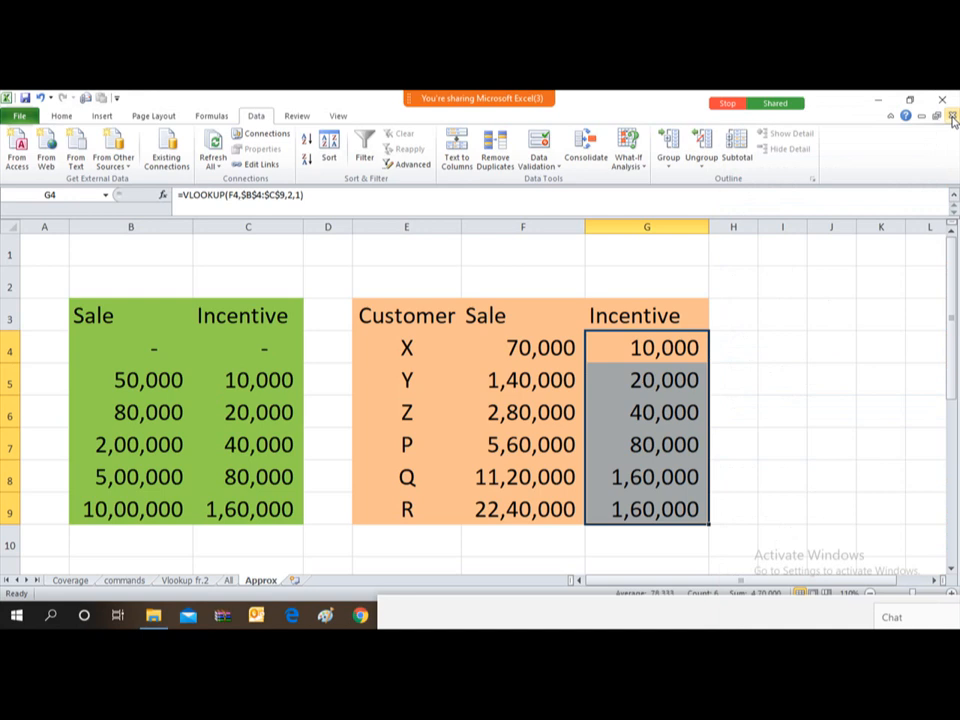
pyautogui.press('Delete')
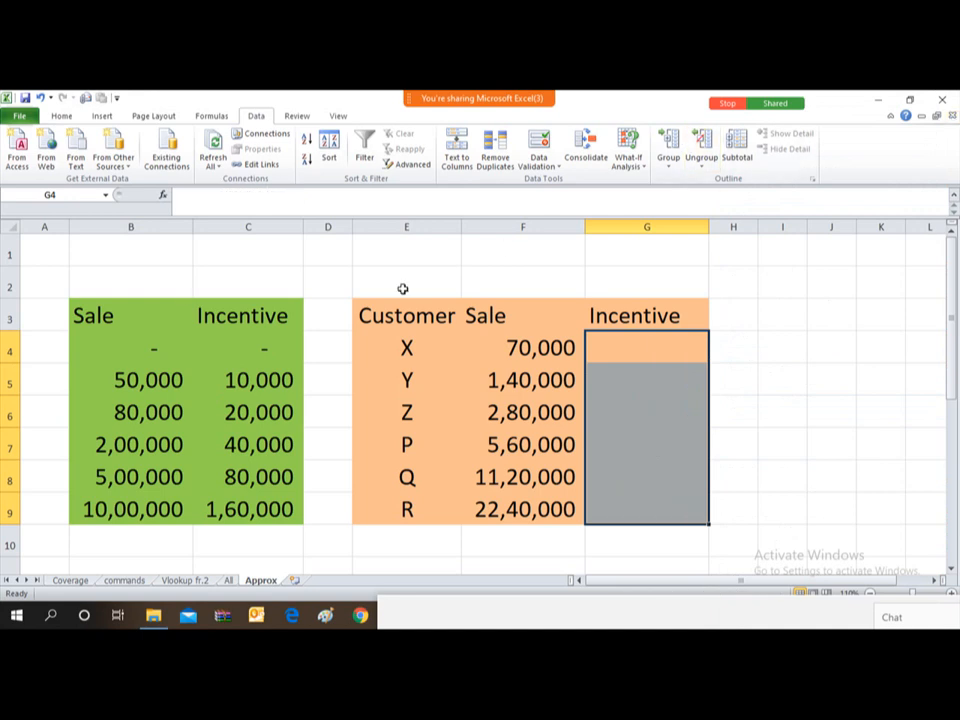
# - Compare the Sale columns B and F, and begin a VLOOKUP in G4 with F4 as the lookup value
pyautogui.click(130, 226)
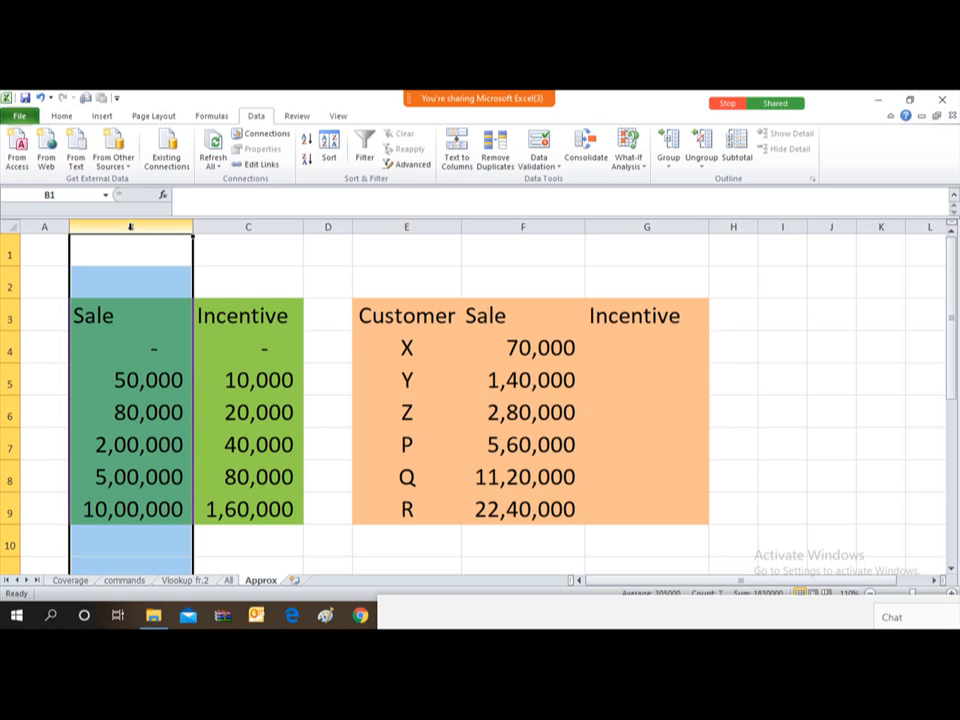
pyautogui.click(520, 224)
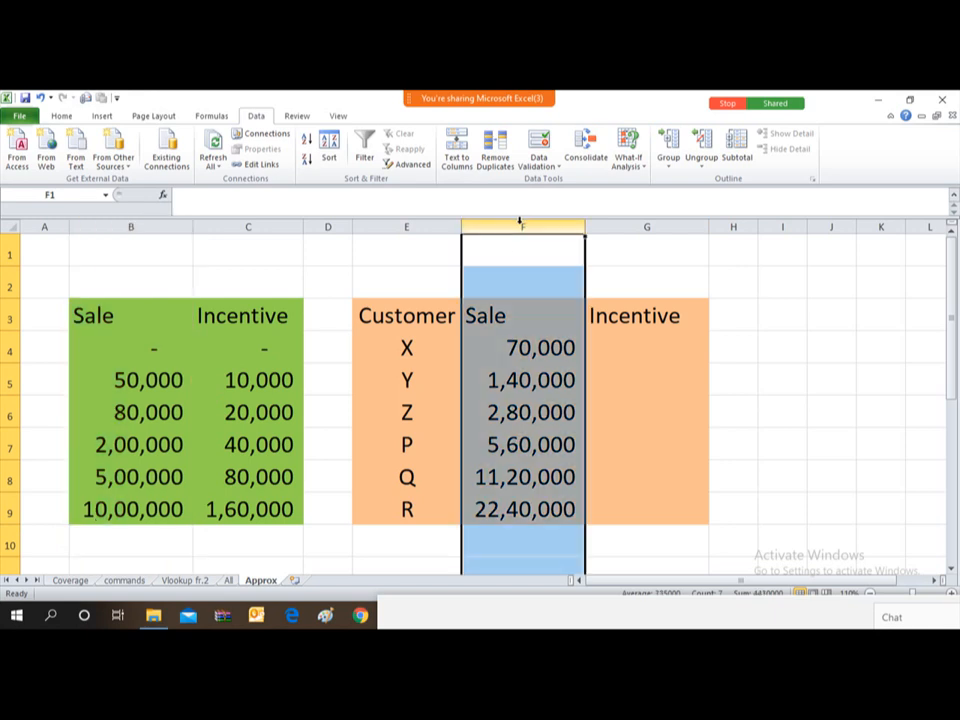
pyautogui.click(645, 341)
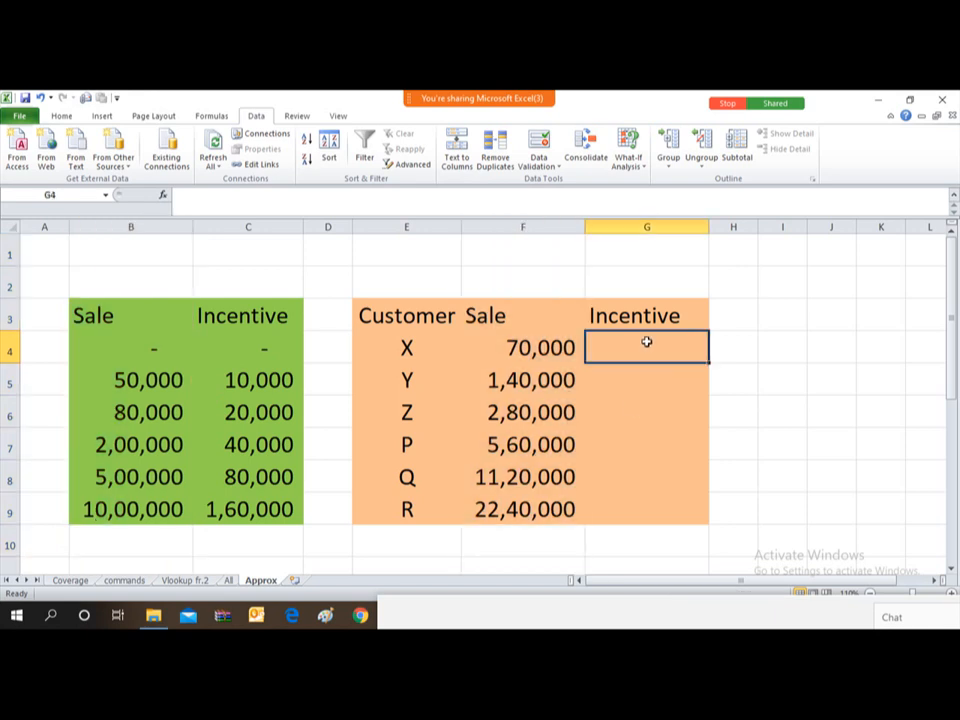
pyautogui.write('=vl')
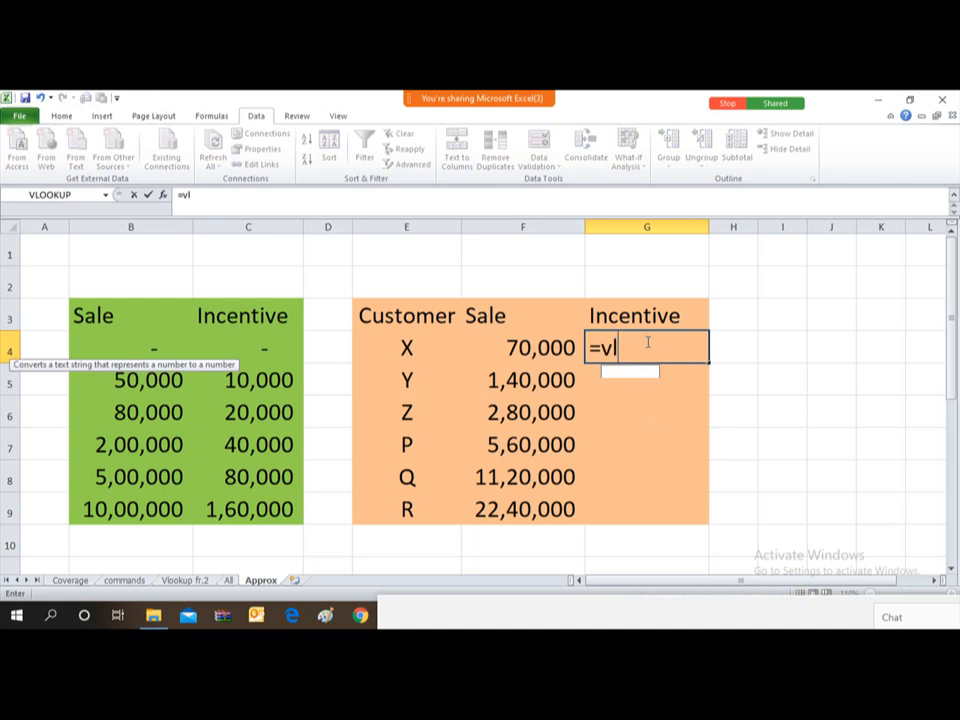
pyautogui.write('ookup(')
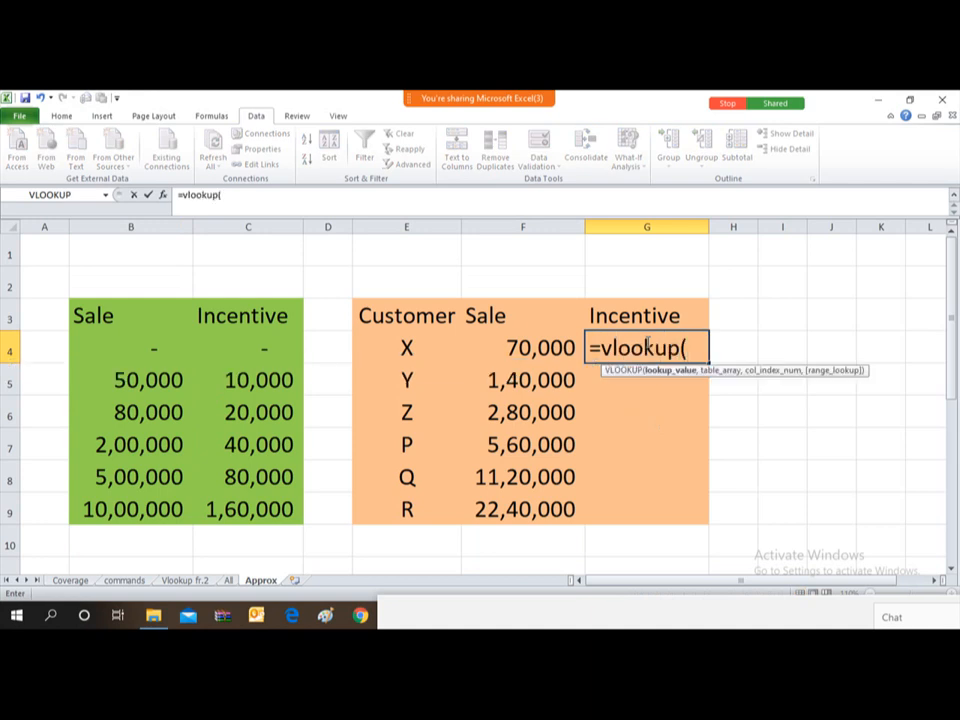
pyautogui.press('Left')
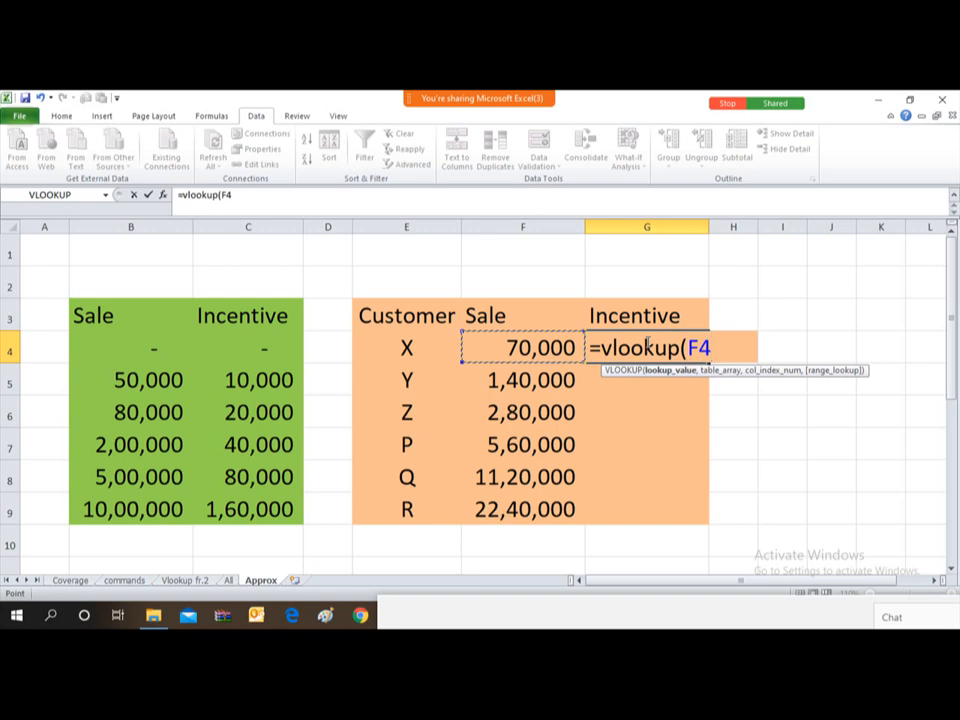
pyautogui.write(',')
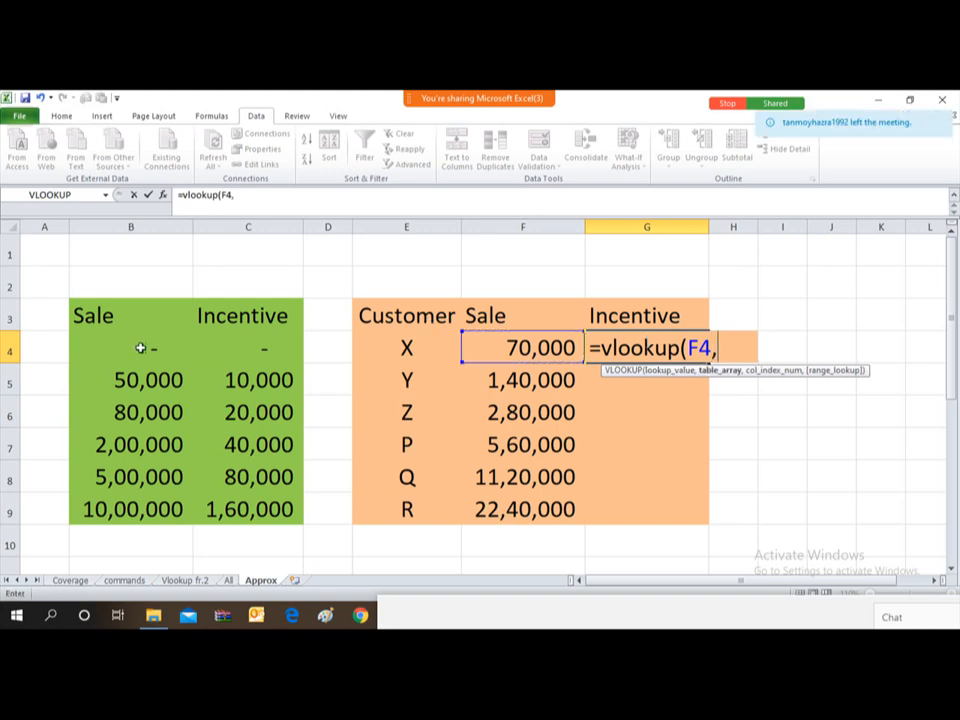
# - Set the G4 VLOOKUP's table array to the Sale and Incentive slabs in B4:C9
pyautogui.click(138, 347)
pyautogui.hotkey('ctrl', 'shift', 'Right')
pyautogui.hotkey('ctrl', 'shift', 'Down')
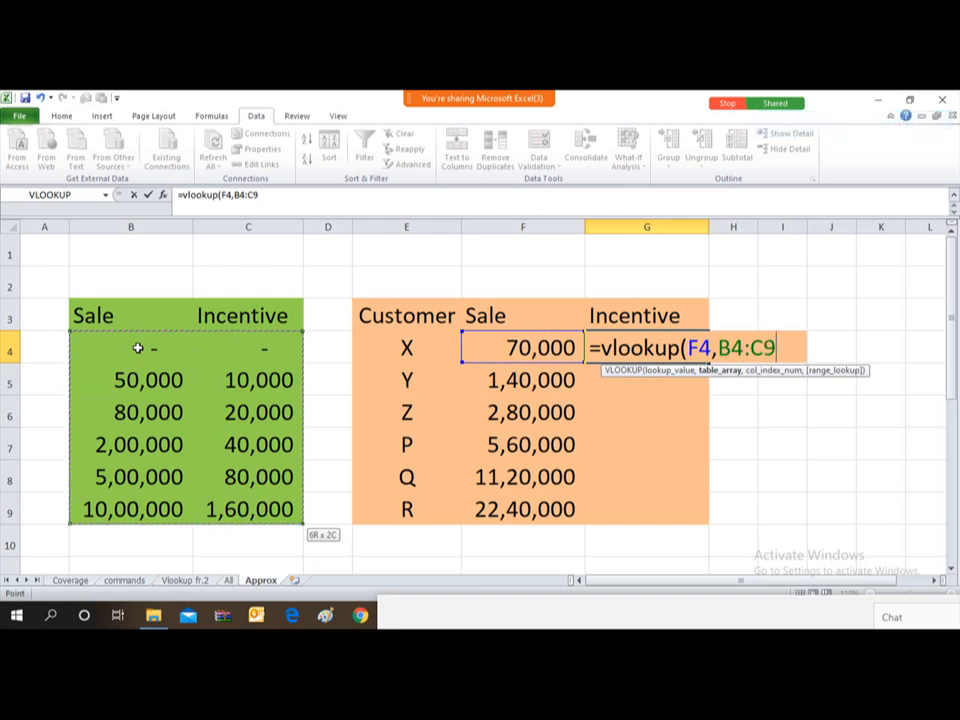
pyautogui.write(',')
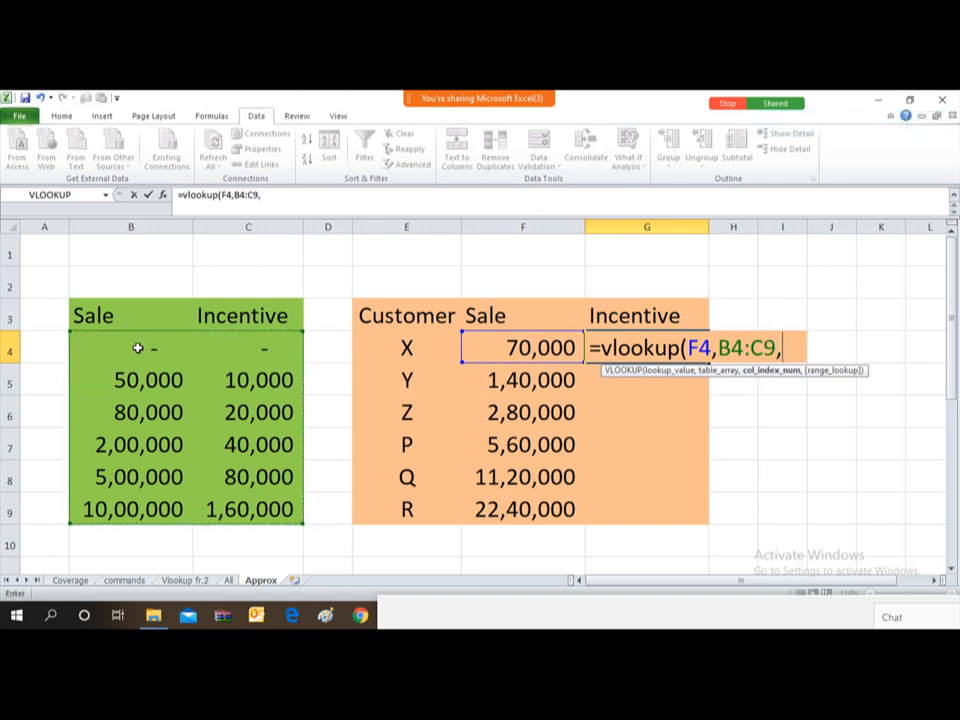
# - Finish the G4 VLOOKUP with column index 2 and approximate match 1
pyautogui.write('2,')
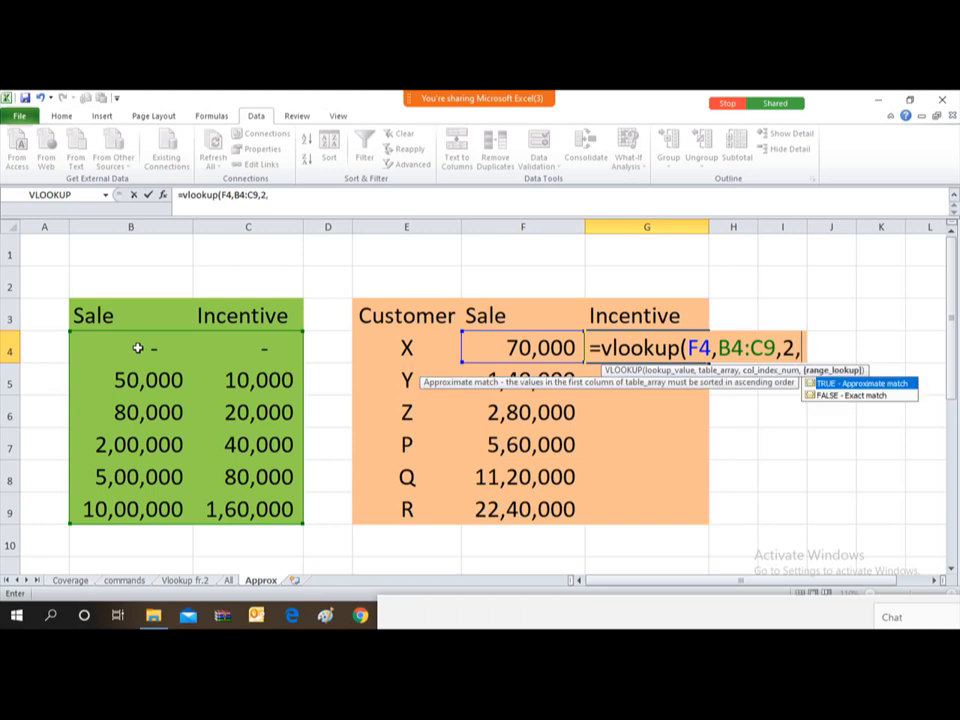
pyautogui.write('0')
pyautogui.press('BackSpace')
pyautogui.write('1')
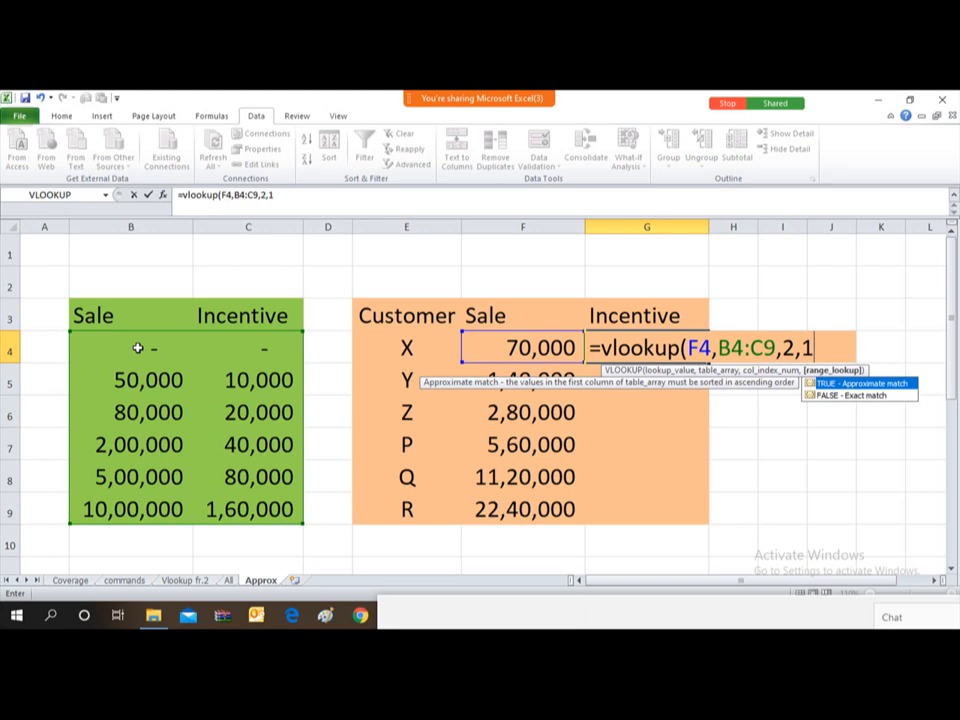
pyautogui.write(')')
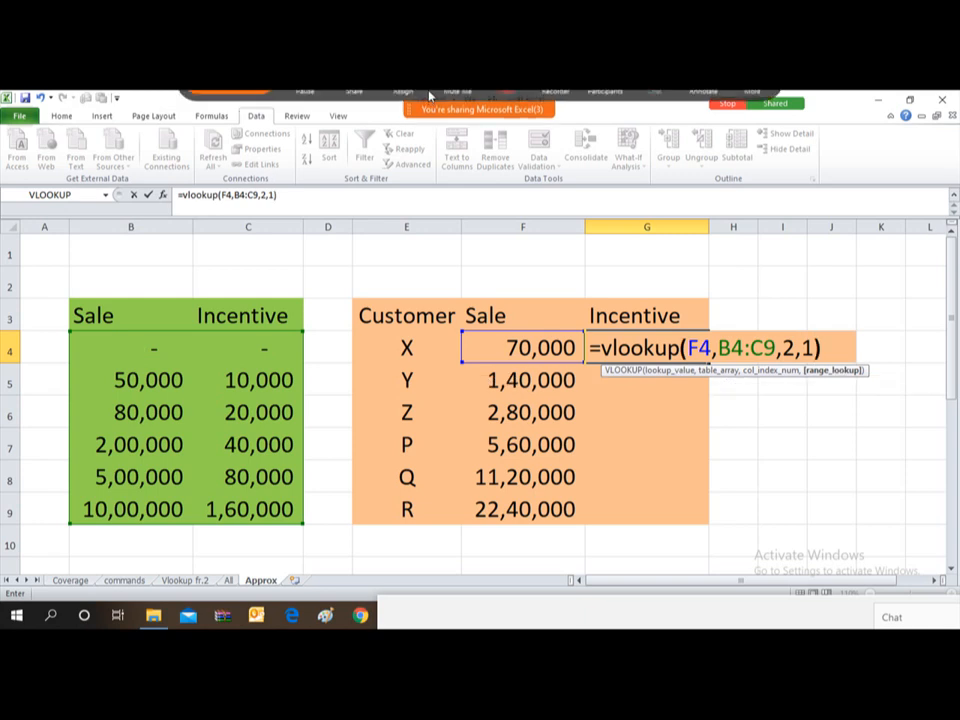
pyautogui.press('Return')
pyautogui.press('Up')
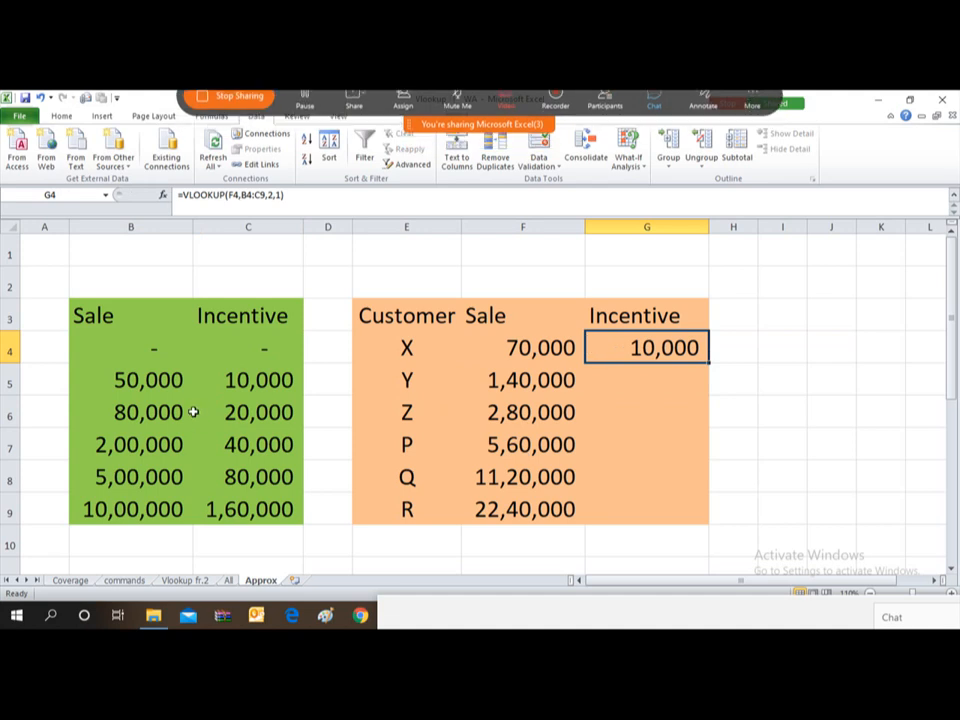
# - Make the G4 VLOOKUP's table array absolute as $B$4:$C$9
pyautogui.click(261, 195)
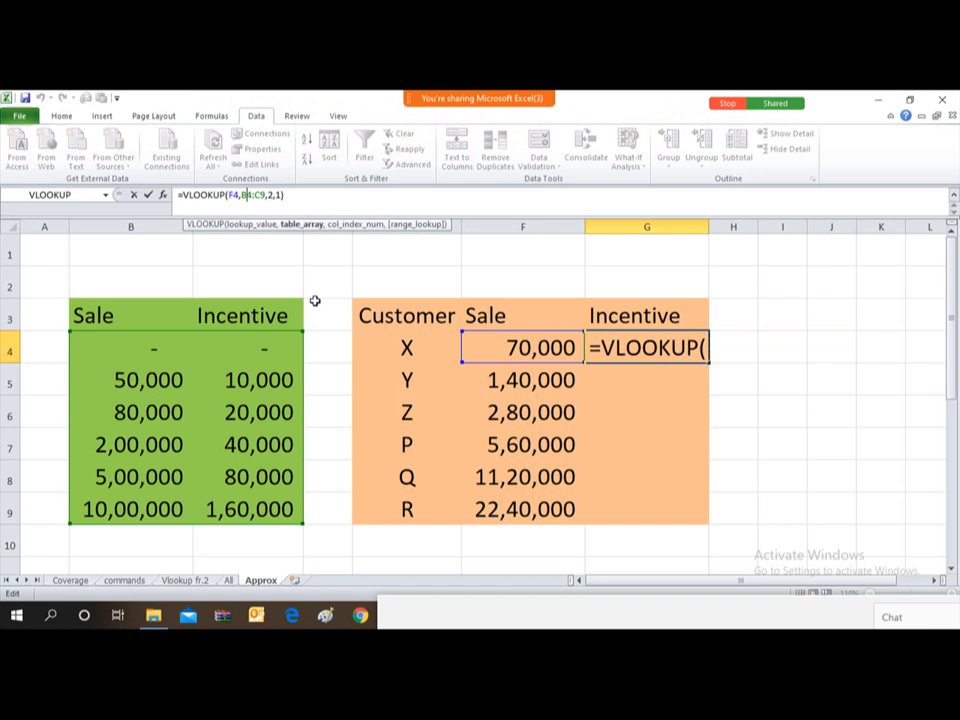
pyautogui.press('F4')
pyautogui.press('Right')
pyautogui.press('Right')
pyautogui.press('Right')
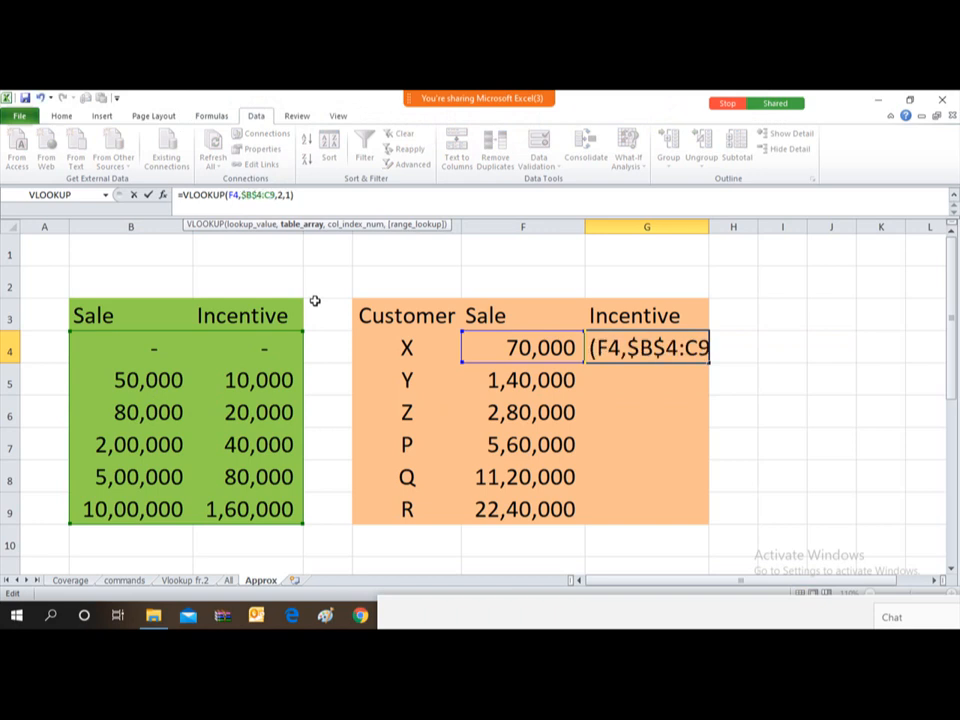
pyautogui.press('F4')
pyautogui.press('Return')
pyautogui.press('Up')
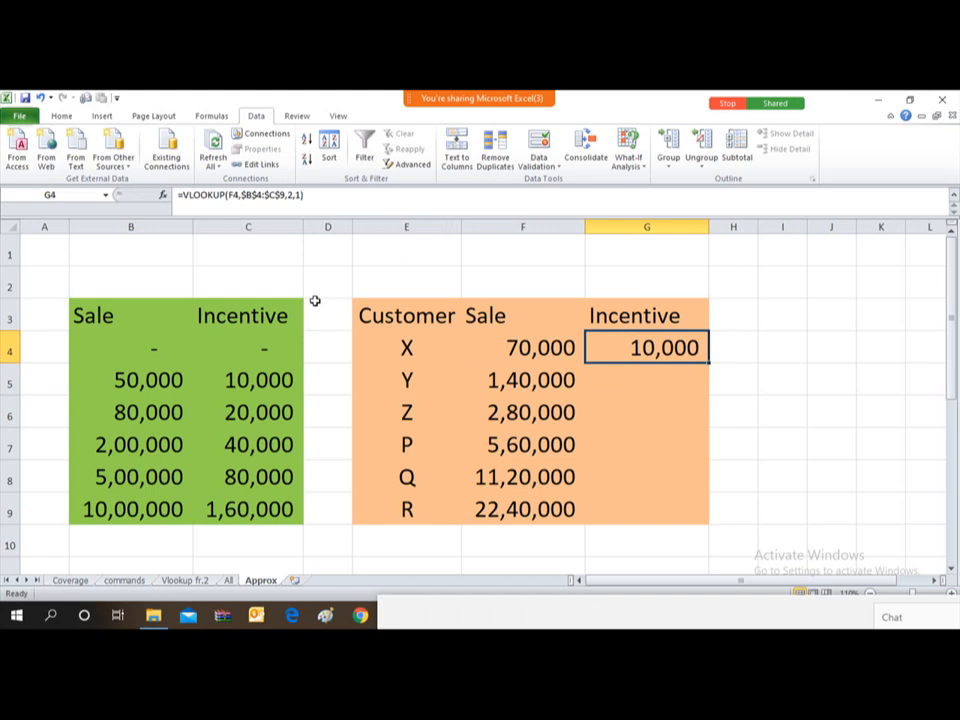
# - Copy the G4 Incentive formula down through G9 for the remaining customers and review the formula in G4
pyautogui.hotkey('ctrl', 'c')
pyautogui.press('Down')
pyautogui.hotkey('shift', 'Down')
pyautogui.hotkey('shift', 'Down')
pyautogui.hotkey('shift', 'Down')
pyautogui.hotkey('shift', 'Down')
pyautogui.press('Return')
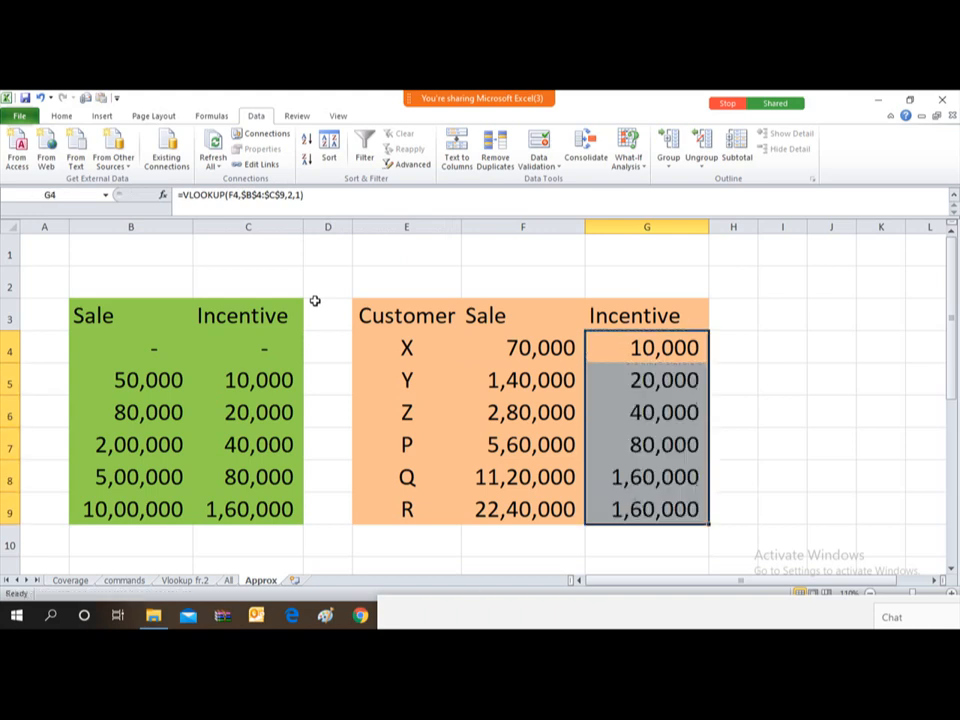
pyautogui.press('Down')
pyautogui.press('Up')
pyautogui.press('Up')
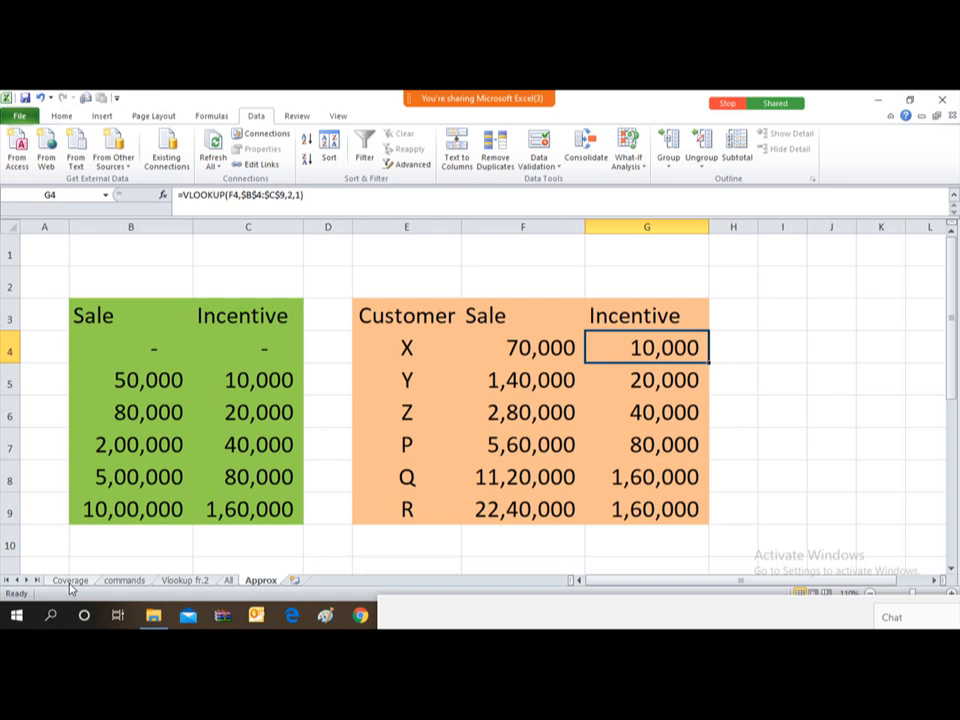
pyautogui.press('F2')
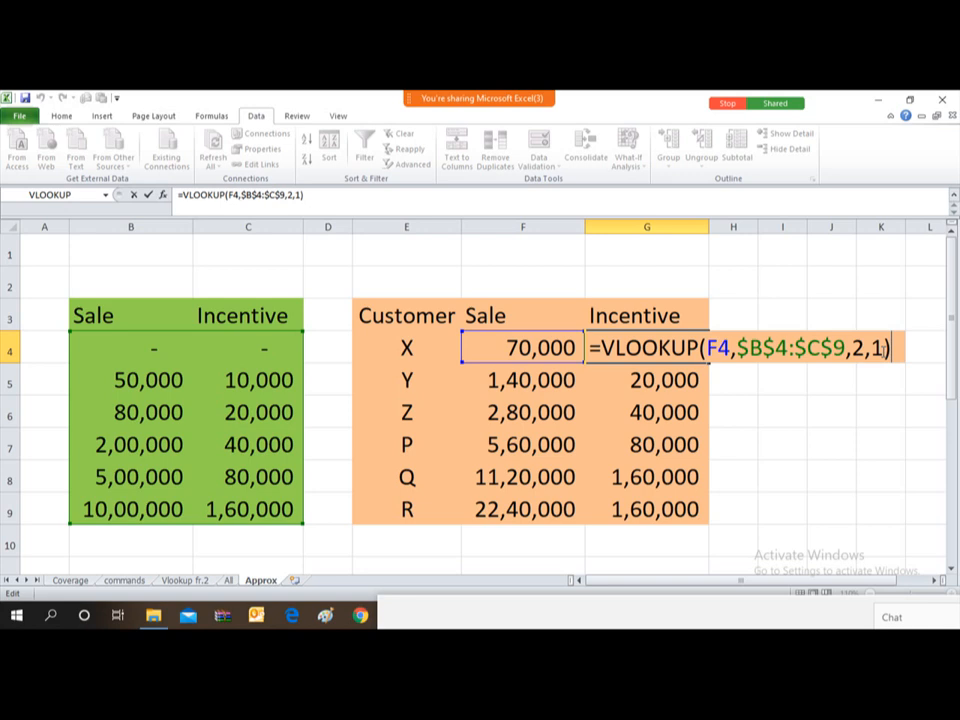
pyautogui.press('Return')
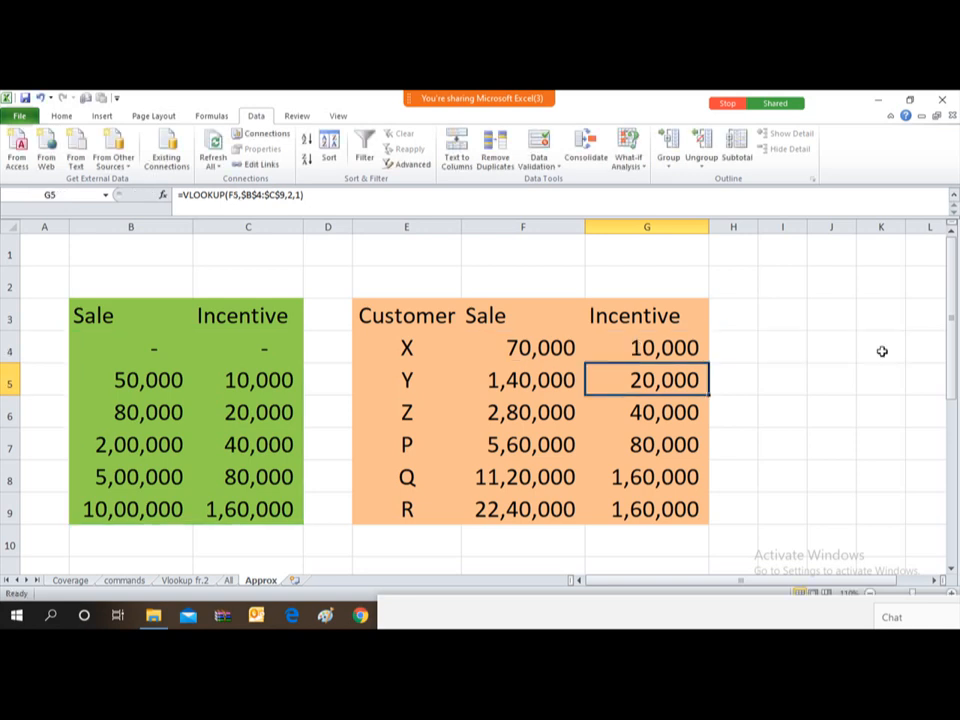
# - Open the meeting chat and place it over the worksheet to read the participants' questions
pyautogui.moveTo(443, 96)
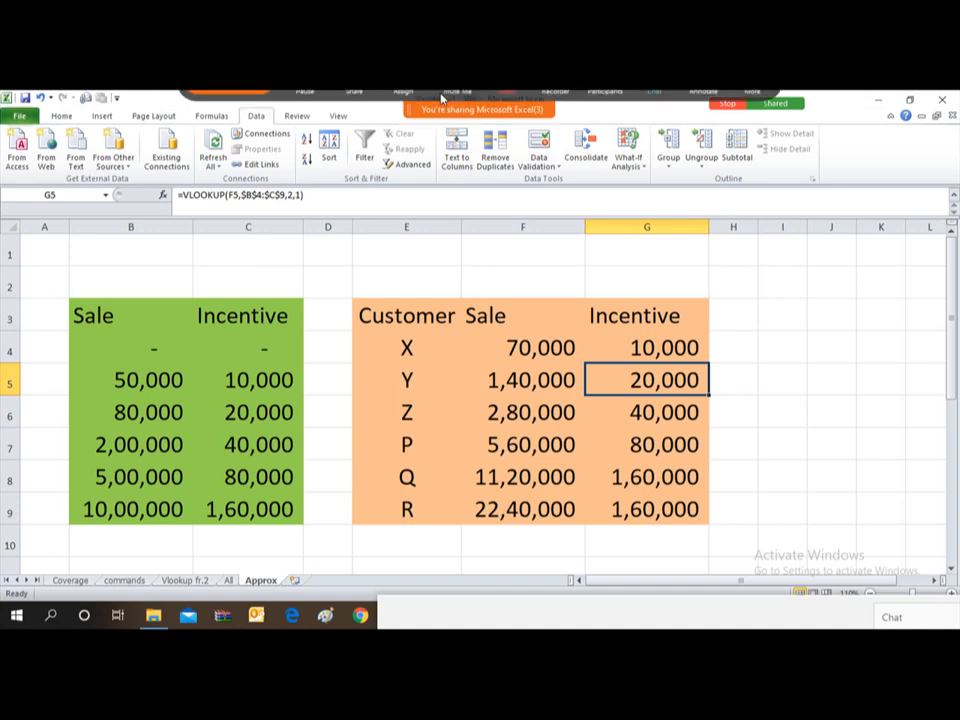
pyautogui.click(654, 107)
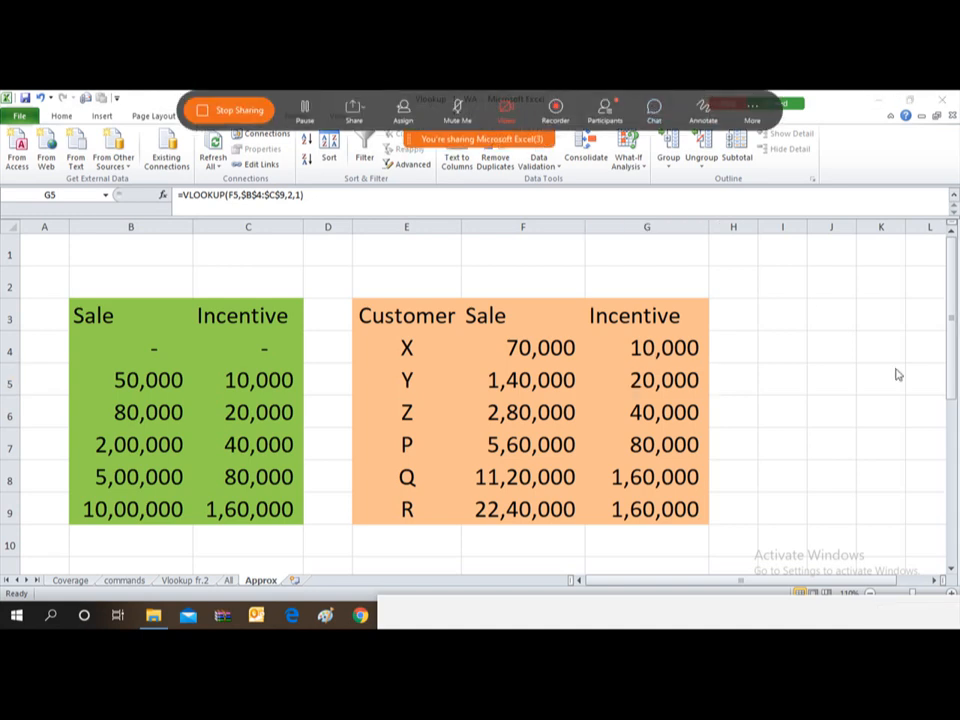
pyautogui.click(654, 109)
pyautogui.moveTo(898, 619); pyautogui.dragTo(735, 279)
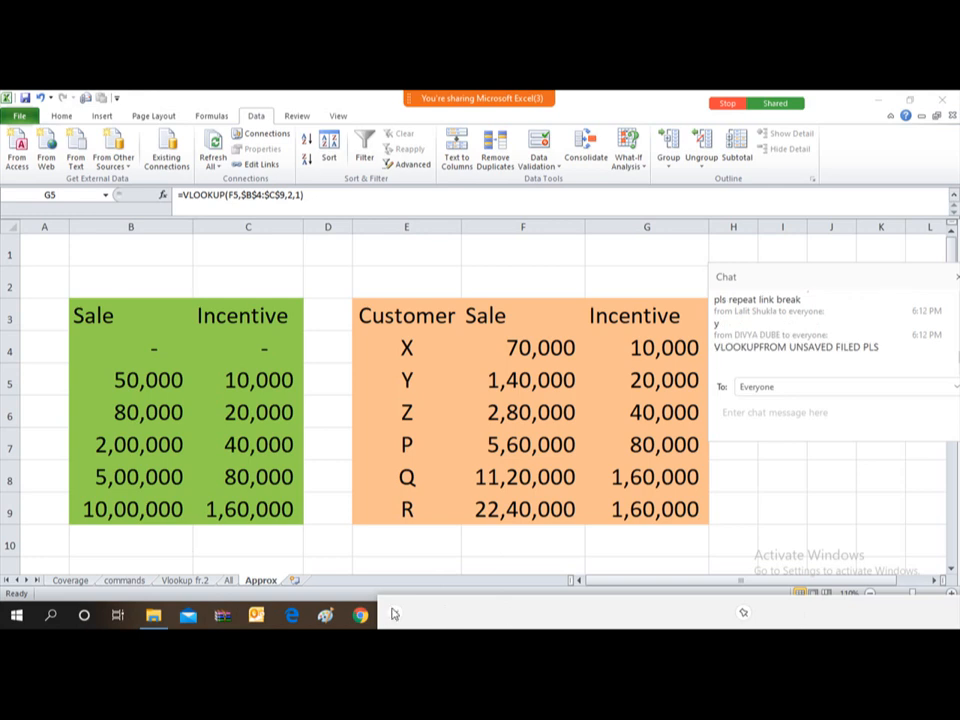
# - Look through the SOMEXCEL and Online Classes folders in File Explorer, and return to the Excel workbook
pyautogui.click(153, 616)
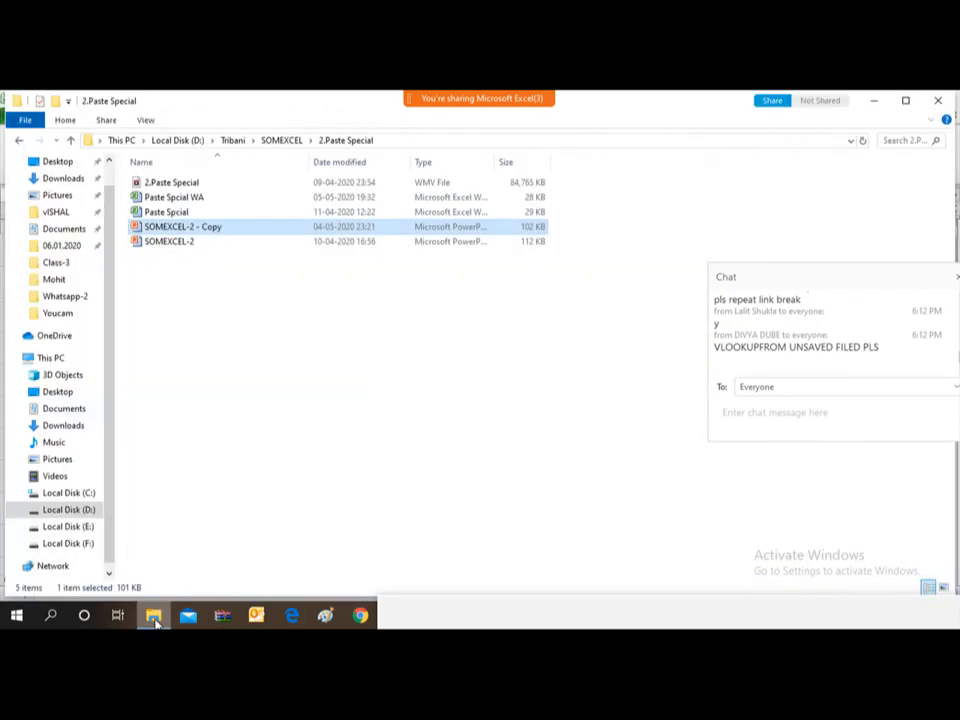
pyautogui.hotkey('alt', 'Up')
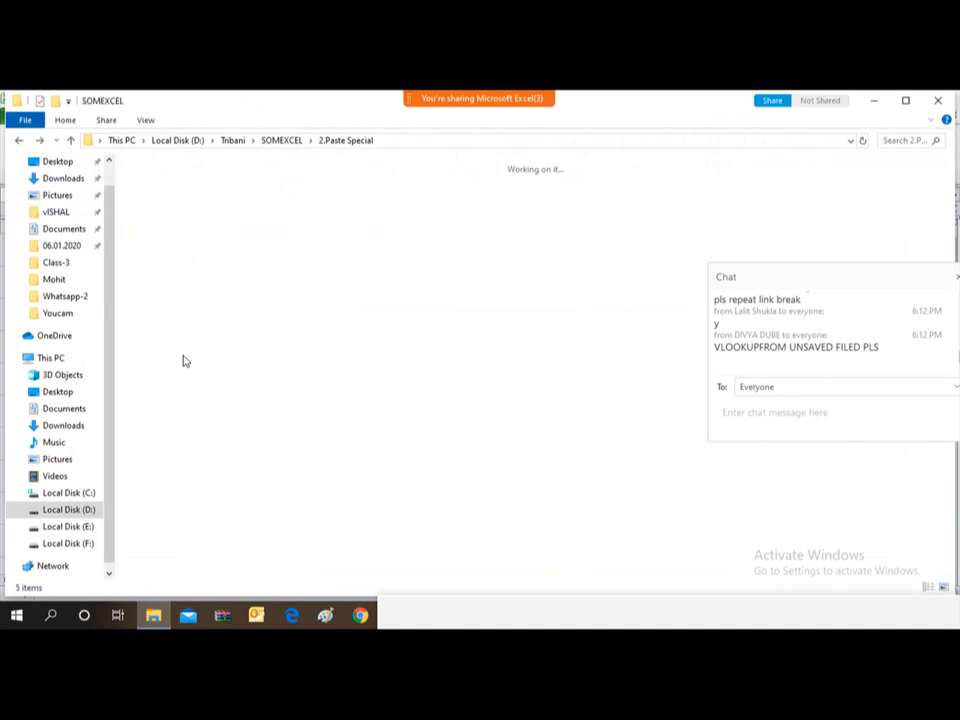
pyautogui.press('Down')
pyautogui.press('Down')
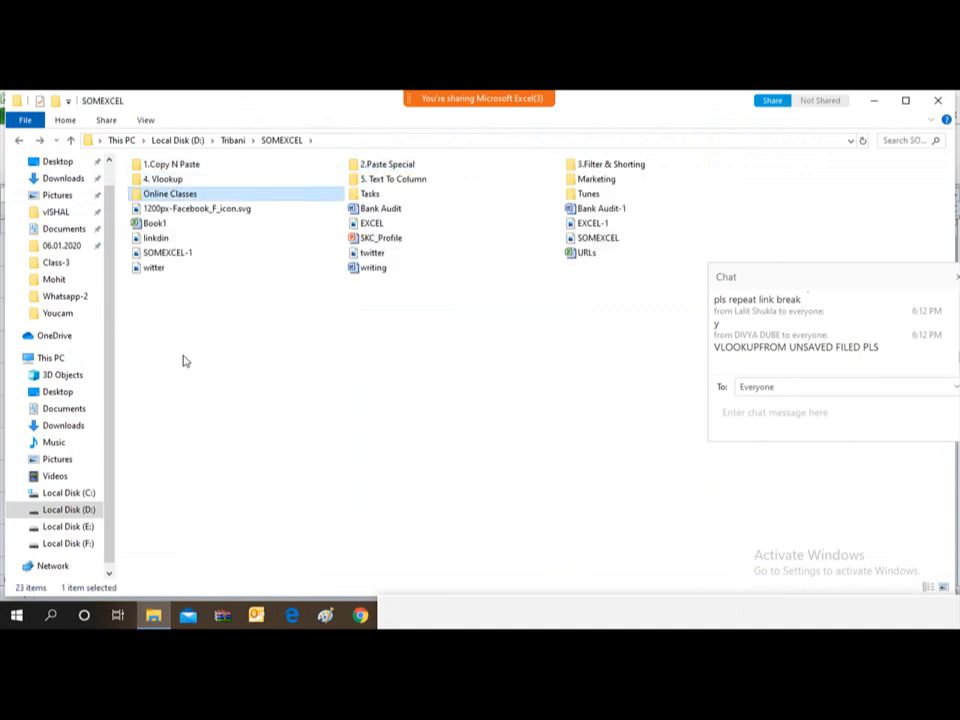
pyautogui.press('Return')
pyautogui.press('Up')
pyautogui.press('Up')
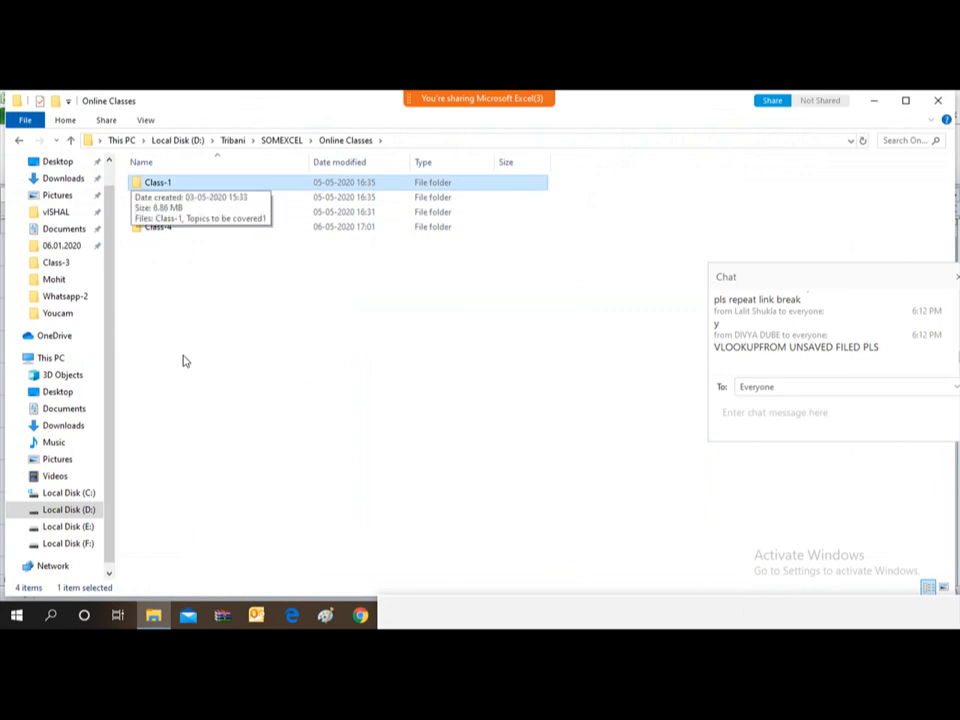
pyautogui.hotkey('alt', 'Tab')
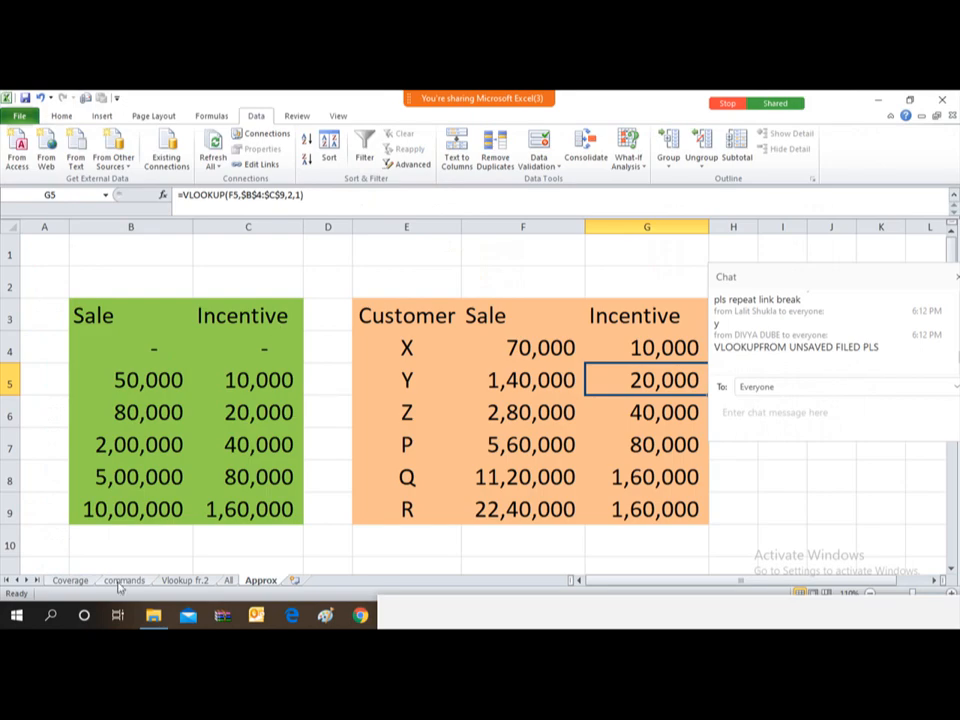
# - Go to the commands sheet, select F2, and close the meeting chat
pyautogui.click(70, 580)
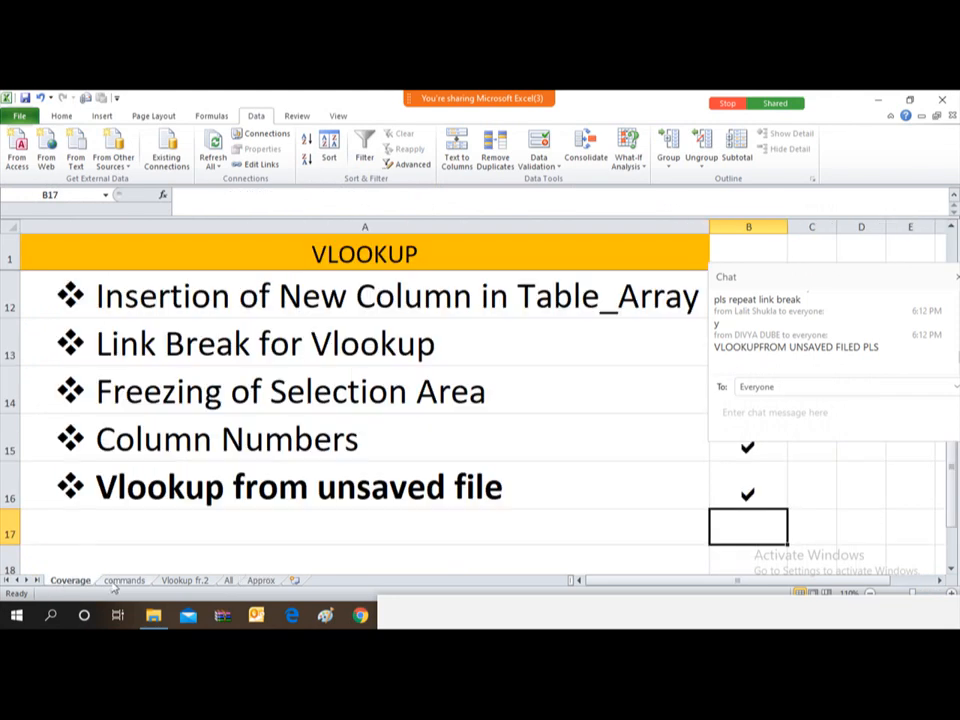
pyautogui.click(120, 581)
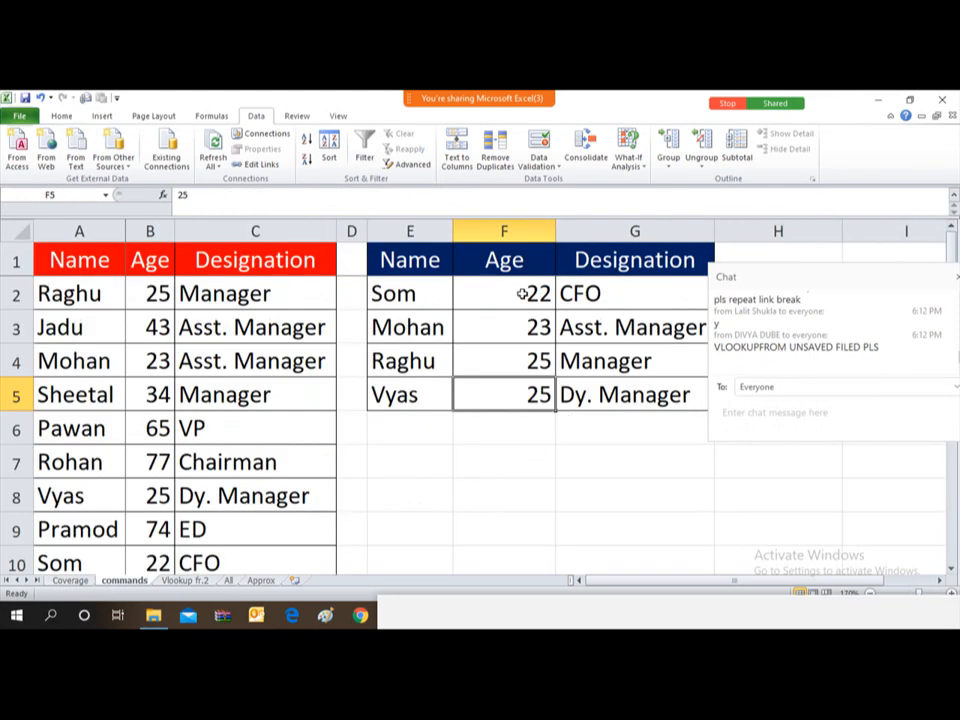
pyautogui.click(521, 293)
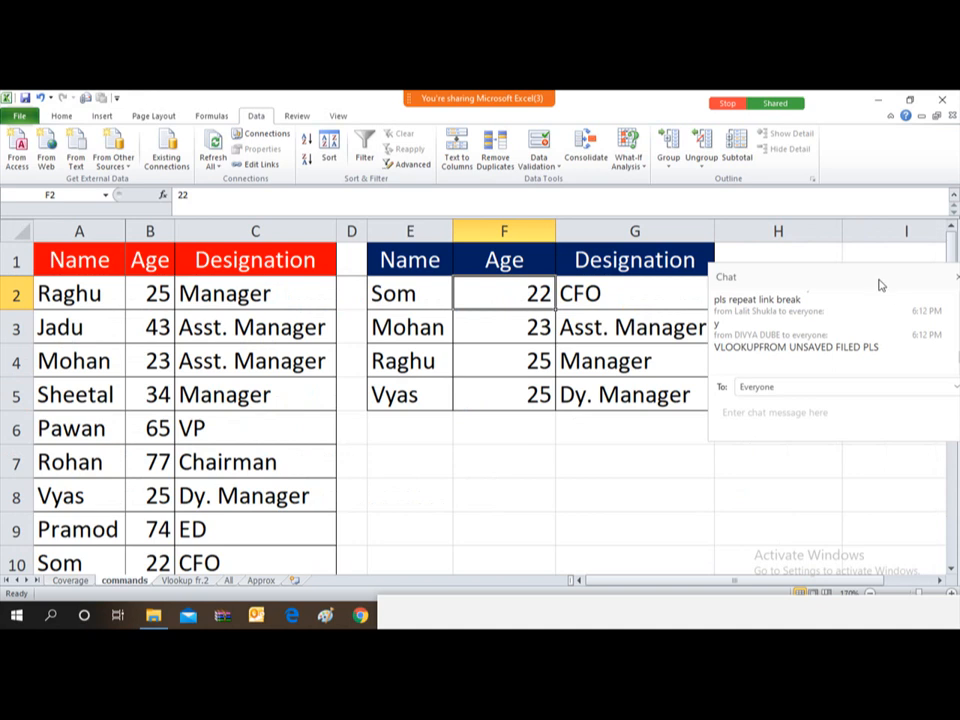
pyautogui.moveTo(879, 281); pyautogui.dragTo(745, 190)
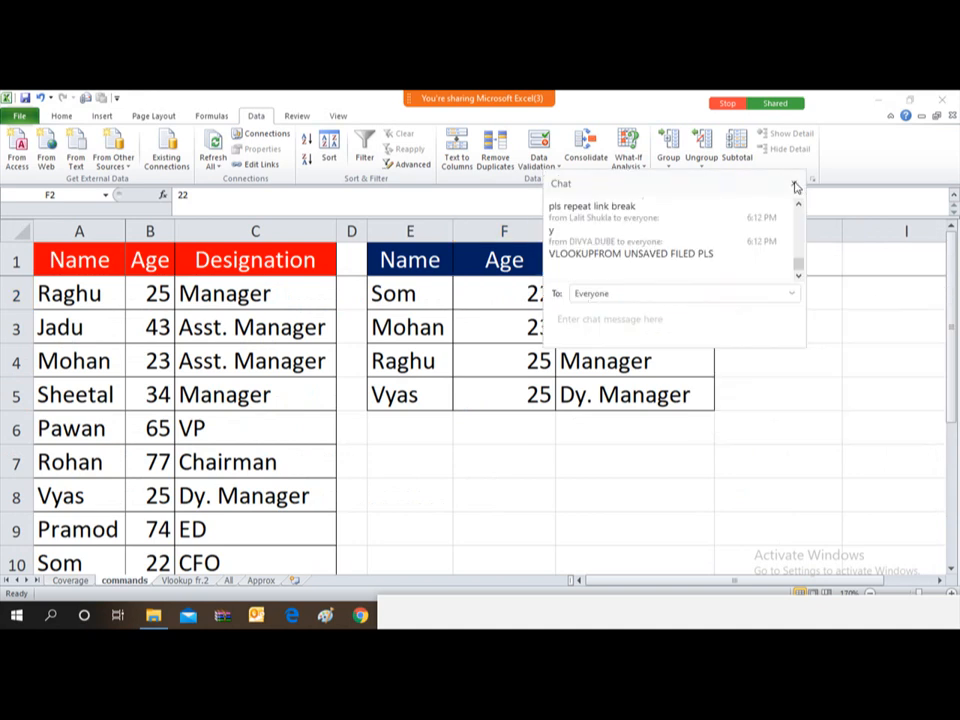
pyautogui.click(794, 184)
# - Clear the Age and Designation results in F2:G5 and select F2
pyautogui.hotkey('shift', 'Right')
pyautogui.hotkey('shift', 'Down')
pyautogui.hotkey('shift', 'Down')
pyautogui.hotkey('shift', 'Down')
pyautogui.hotkey('shift', 'Down')
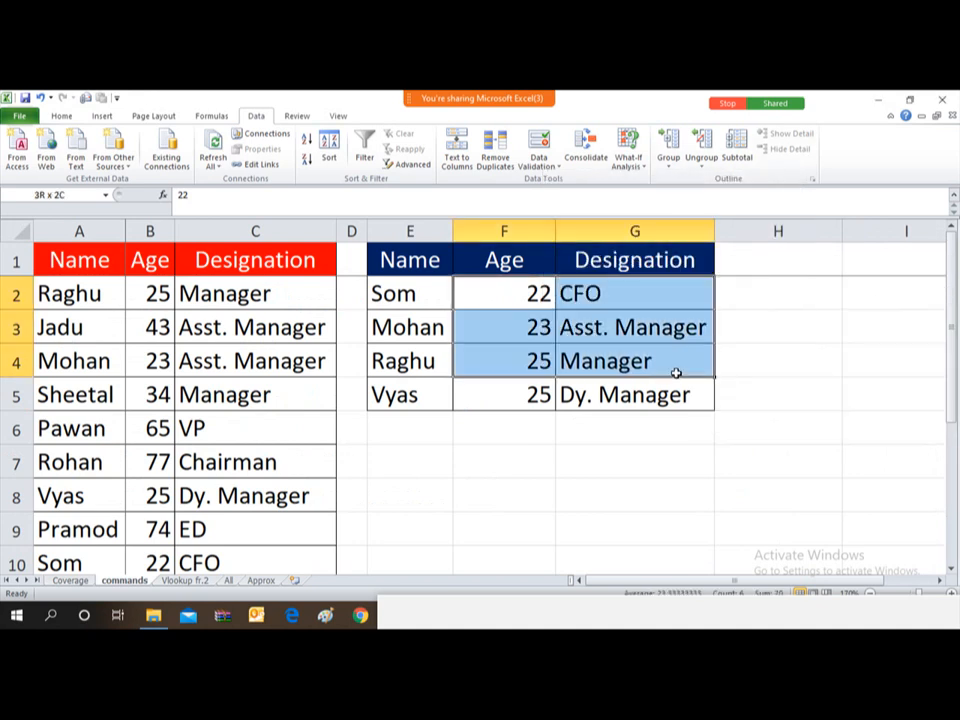
pyautogui.press('Delete')
pyautogui.press('Down')
pyautogui.press('Up')
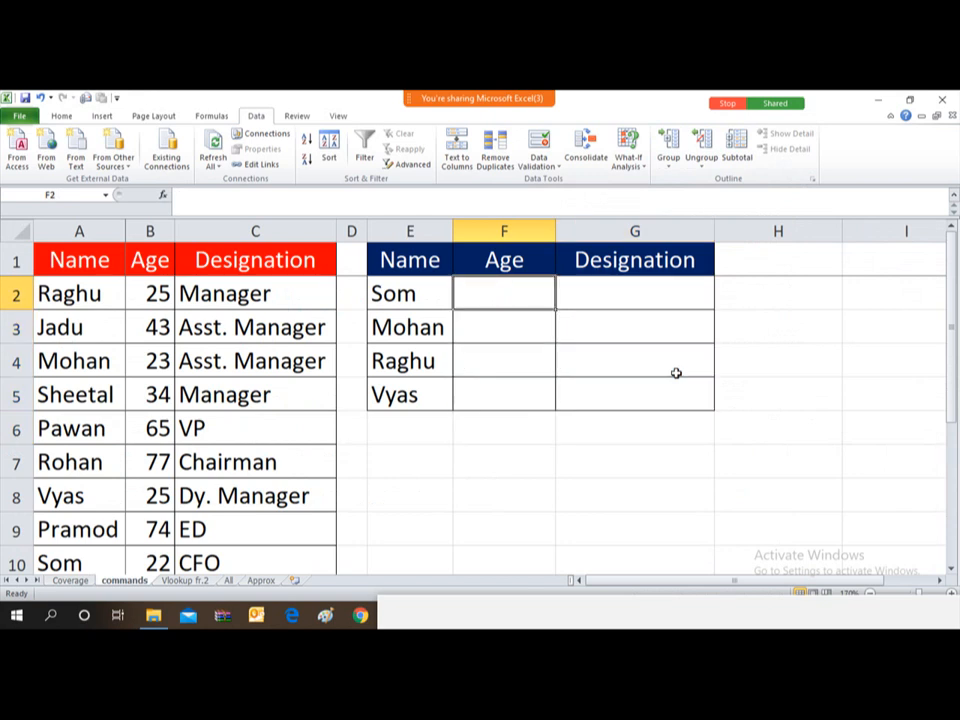
# - Begin a VLOOKUP in the Age cell F2 with the name in E2 as the lookup value
pyautogui.write('=')
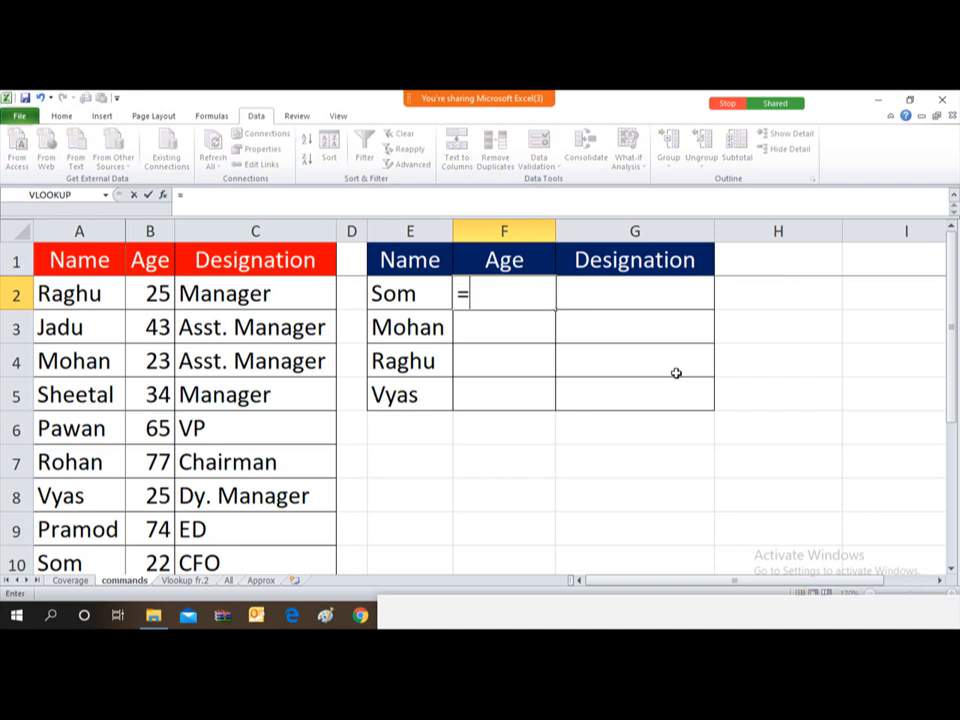
pyautogui.write('vlookup(')
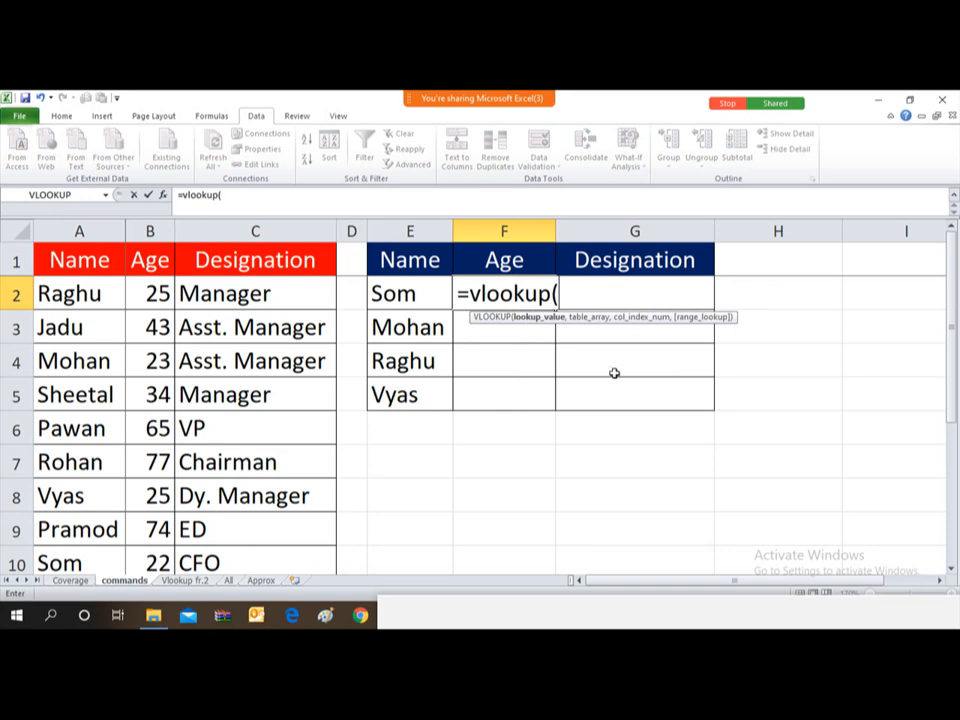
pyautogui.click(398, 289)
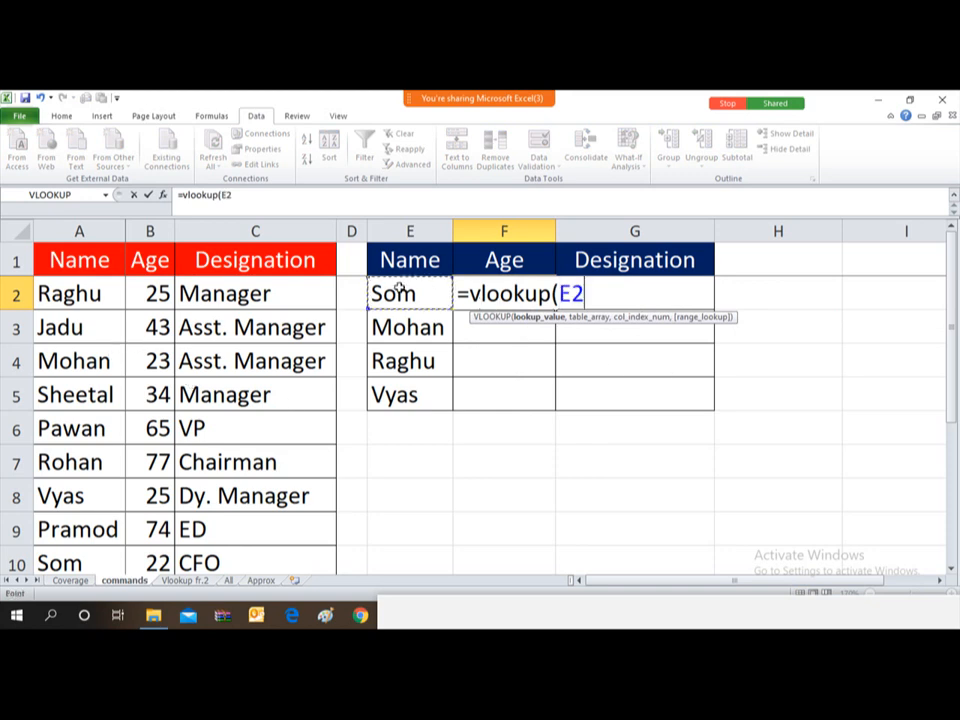
pyautogui.write(',m')
pyautogui.press('BackSpace')
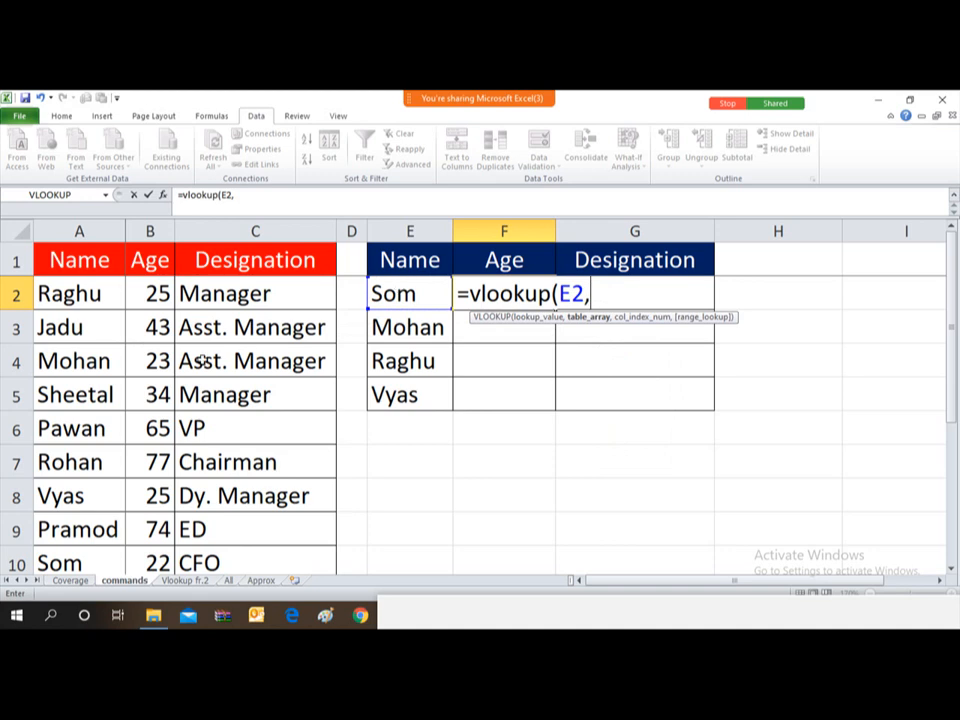
# - Try the cell range A2:C9 and the whole columns A:C as the F2 VLOOKUP's table array, removing each
pyautogui.moveTo(55, 296); pyautogui.dragTo(229, 543)
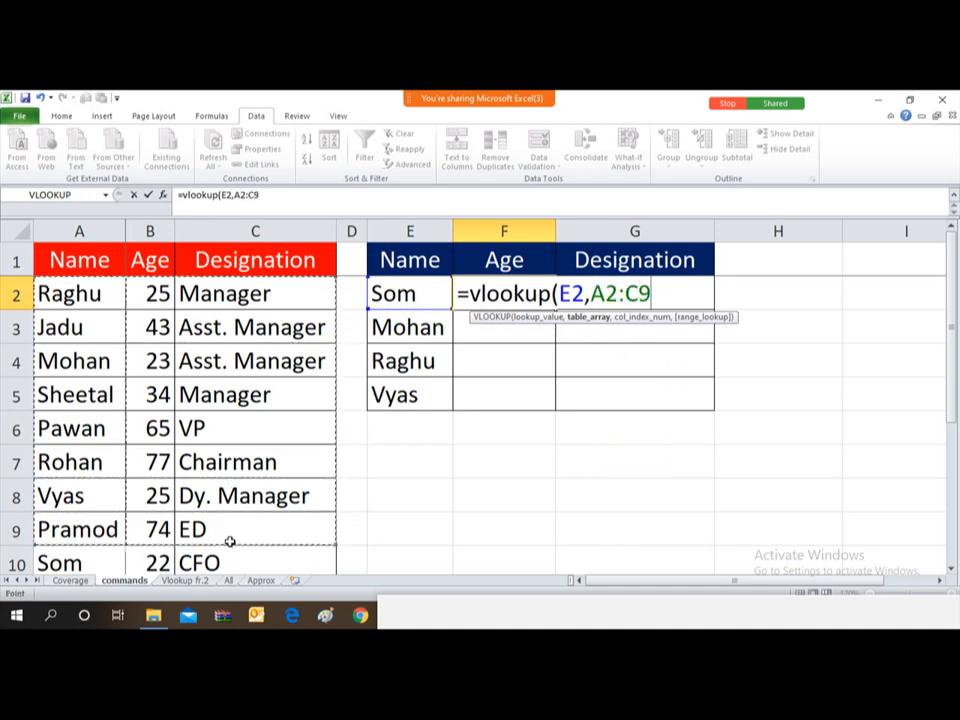
pyautogui.press('BackSpace')
pyautogui.press('BackSpace')
pyautogui.press('BackSpace')
pyautogui.press('BackSpace')
pyautogui.press('BackSpace')
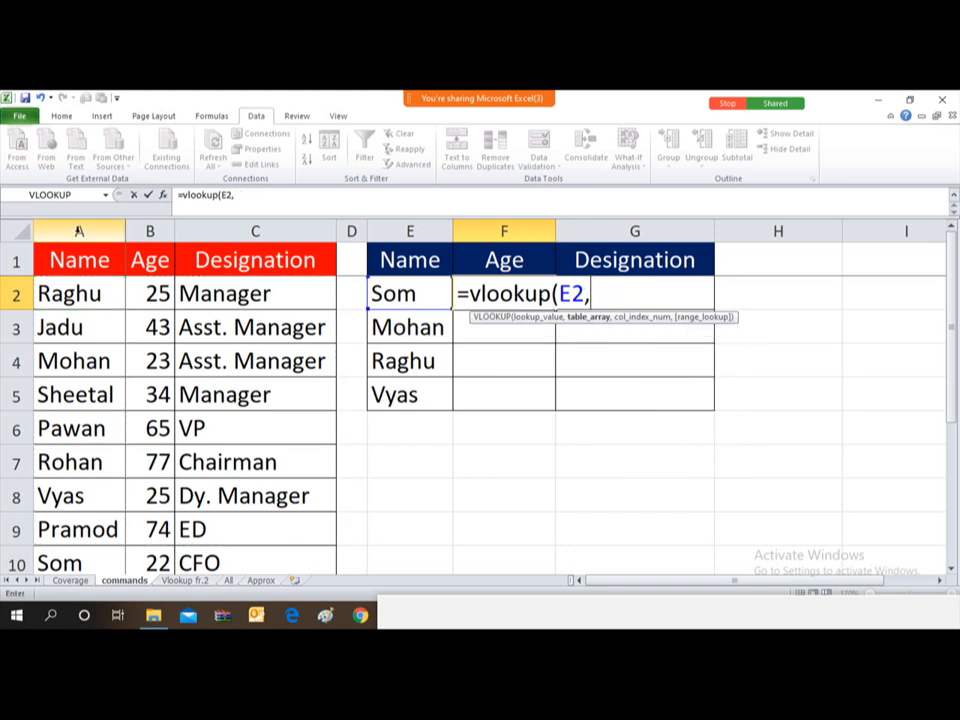
pyautogui.moveTo(64, 230); pyautogui.dragTo(249, 230)
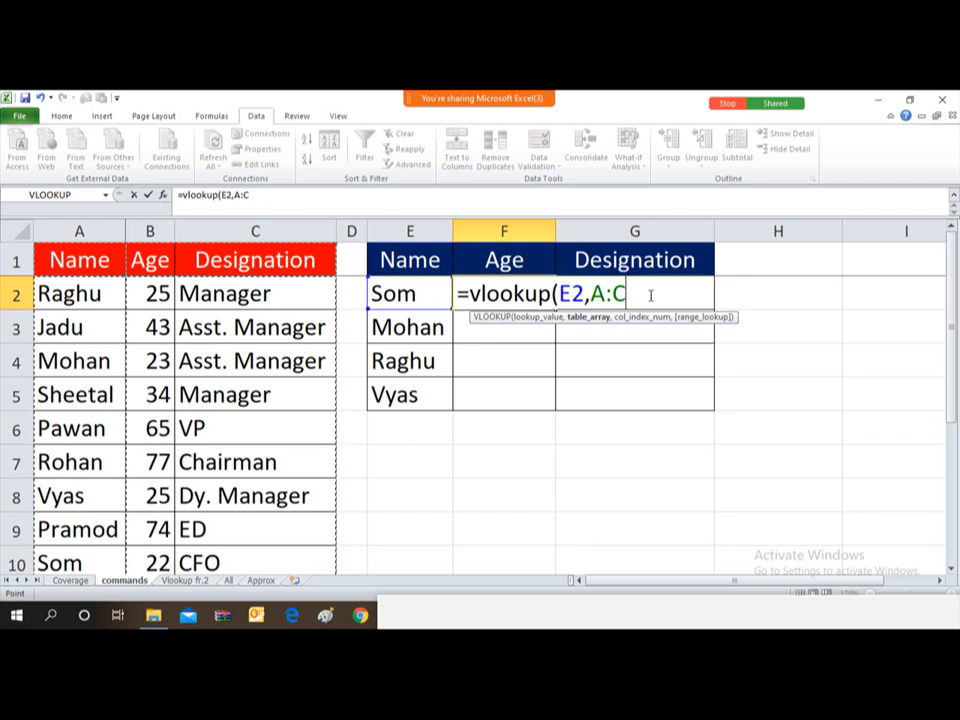
pyautogui.press('BackSpace')
pyautogui.press('BackSpace')
pyautogui.press('BackSpace')
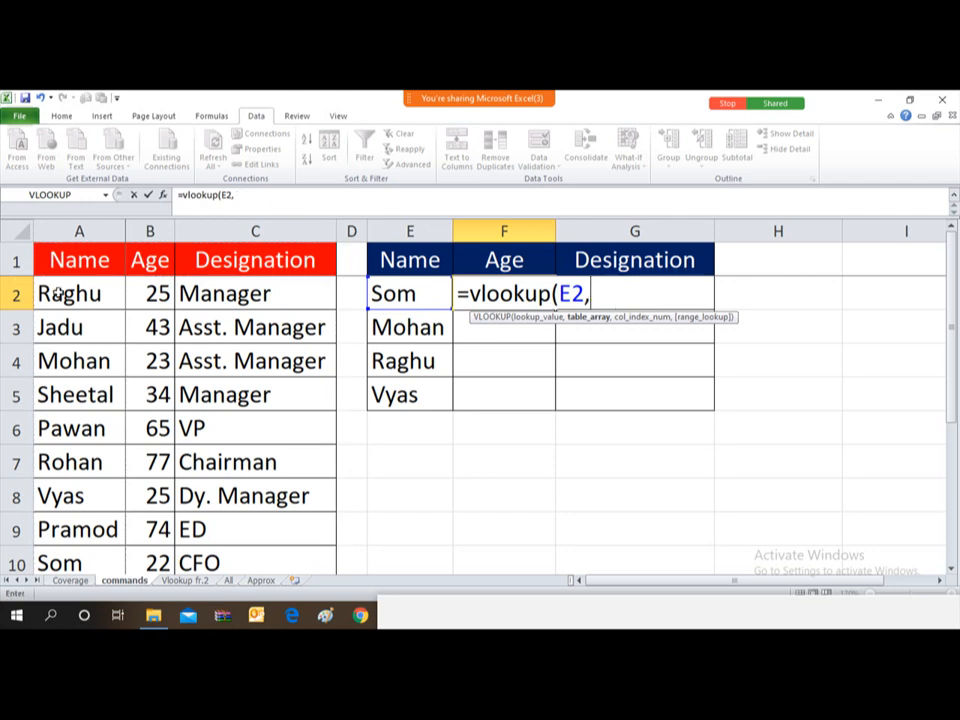
# - Try the cell range A2:C10 as the F2 VLOOKUP's table array and remove it
pyautogui.moveTo(60, 293); pyautogui.dragTo(336, 525)
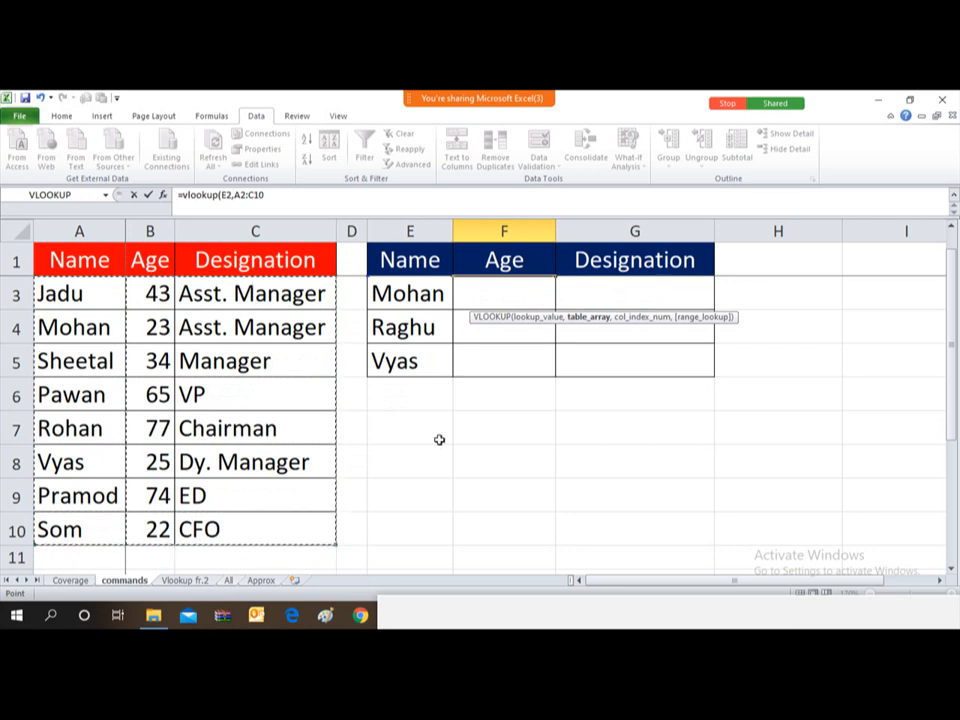
pyautogui.click(953, 228)
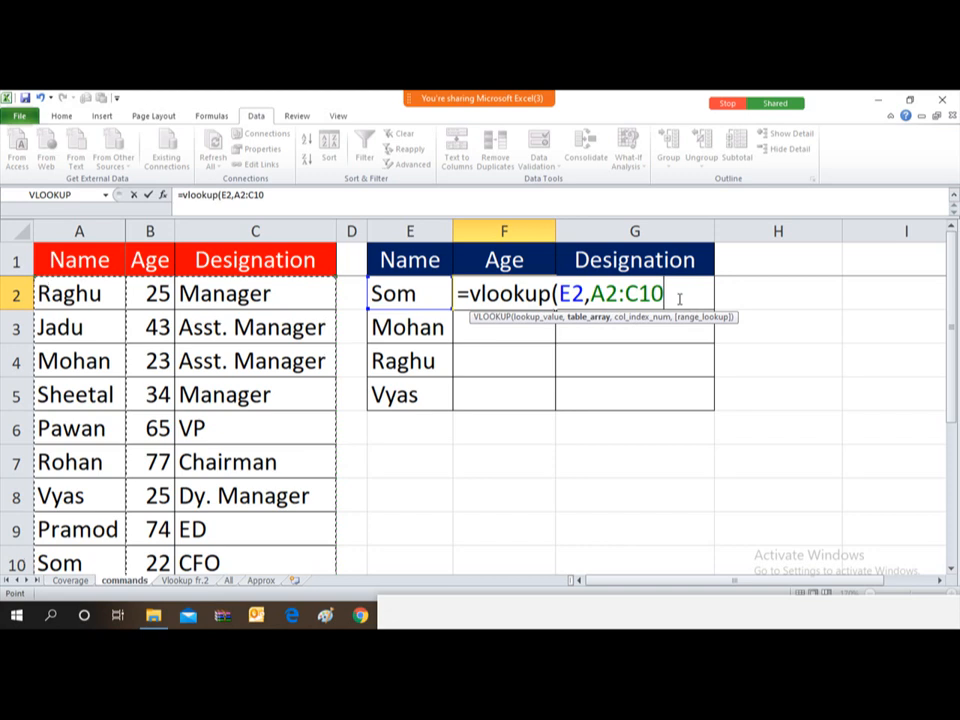
pyautogui.press('BackSpace')
pyautogui.press('BackSpace')
pyautogui.press('BackSpace')
pyautogui.press('BackSpace')
pyautogui.press('BackSpace')
pyautogui.press('BackSpace')
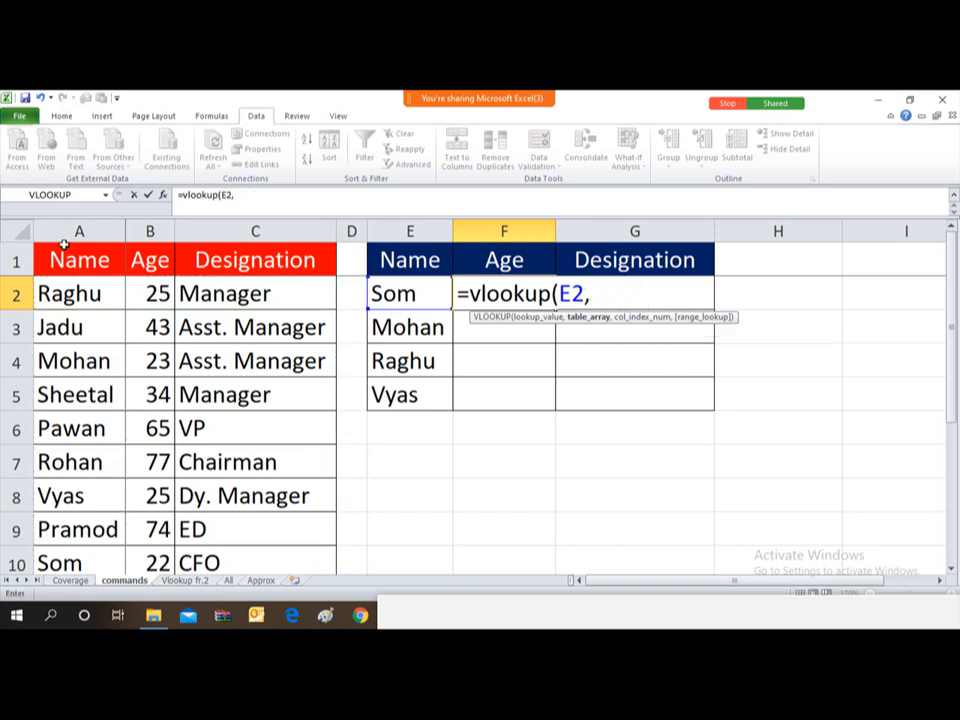
# - Complete the F2 VLOOKUP with columns A:C as the table array, column index 1 and exact match 0
pyautogui.moveTo(76, 231); pyautogui.dragTo(236, 224)
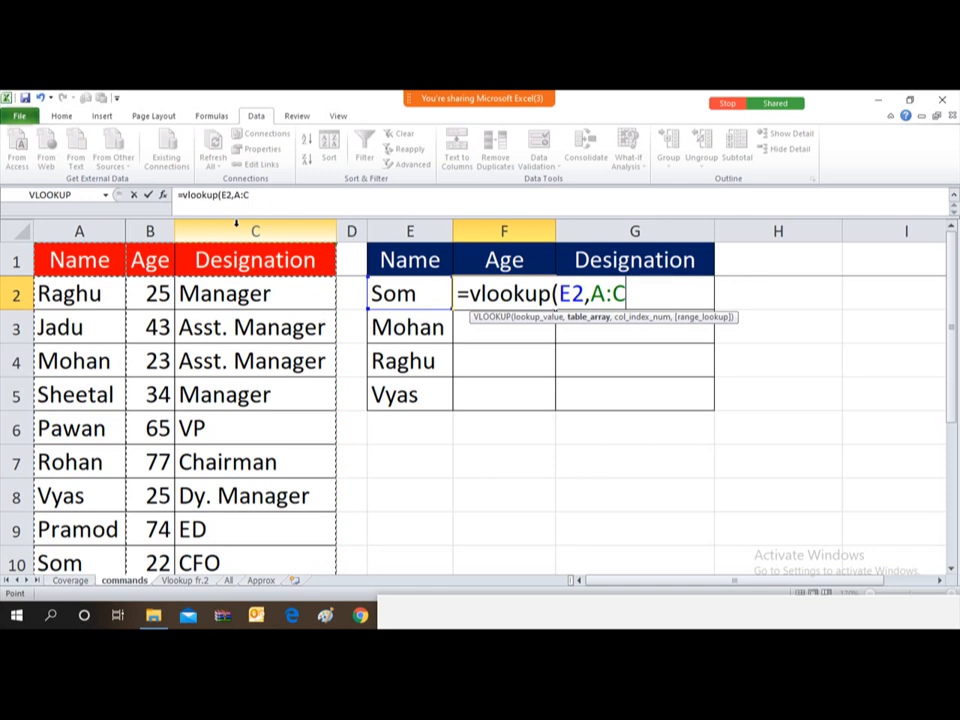
pyautogui.write(',')
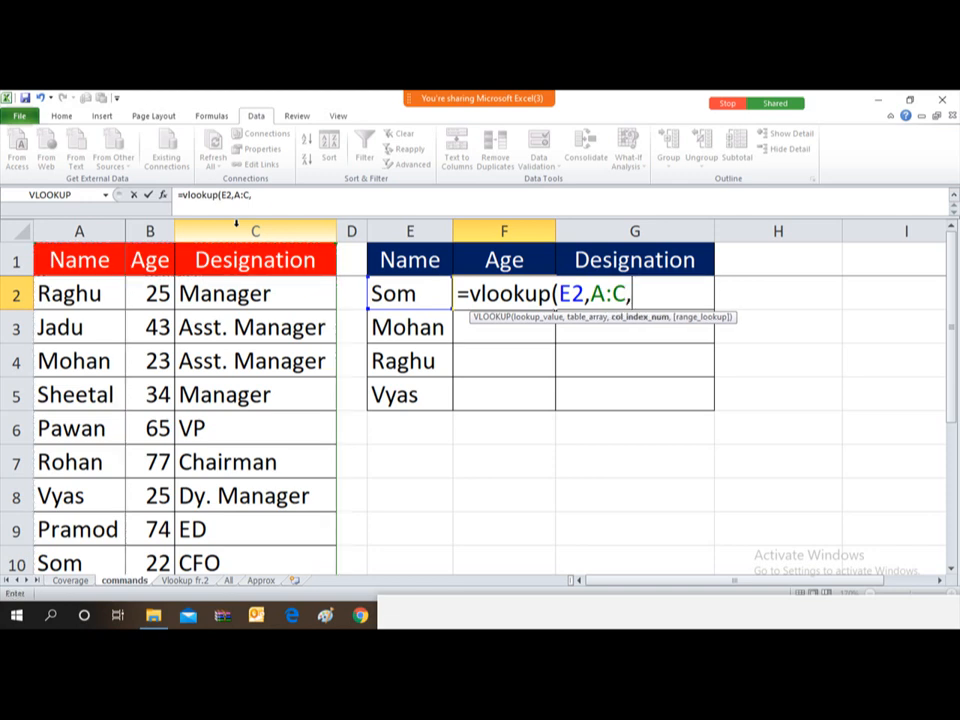
pyautogui.write('1,0)')
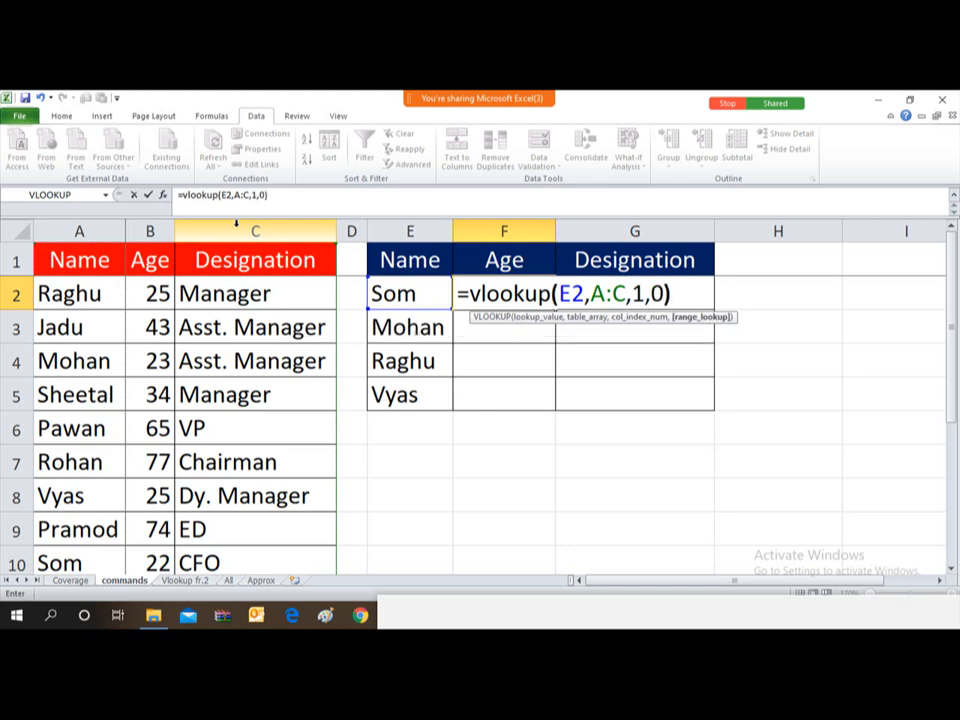
pyautogui.hotkey('ctrl', 'Return')
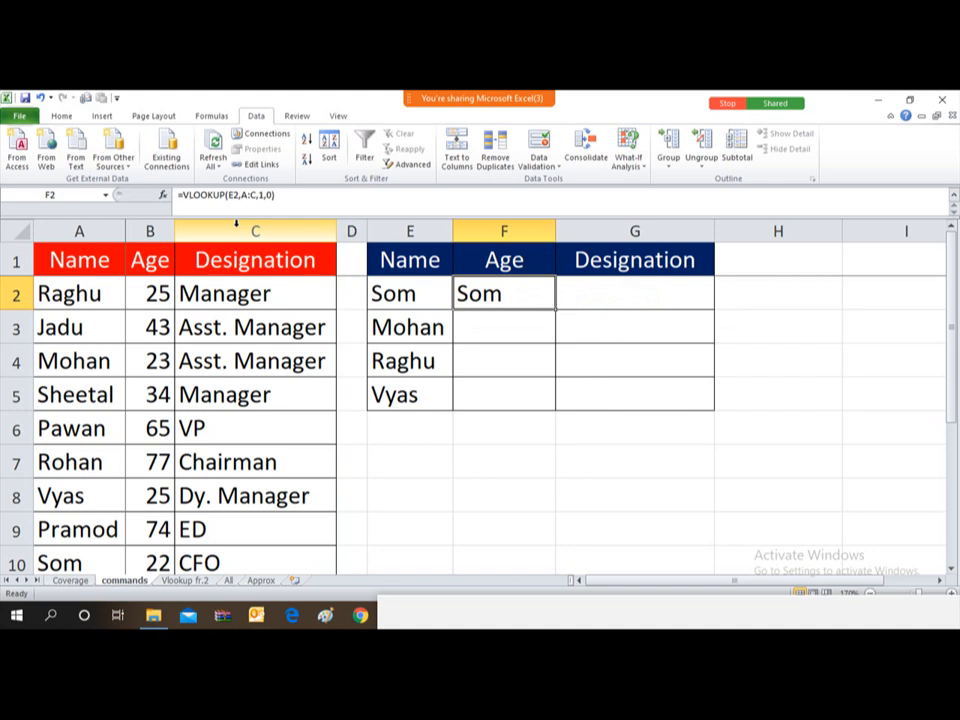
# - Copy the F2 formula with column index 1 down the Age column through F5
pyautogui.hotkey('ctrl', 'c')
pyautogui.hotkey('shift', 'Down')
pyautogui.hotkey('shift', 'Down')
pyautogui.hotkey('shift', 'Down')
pyautogui.hotkey('shift', 'Down')
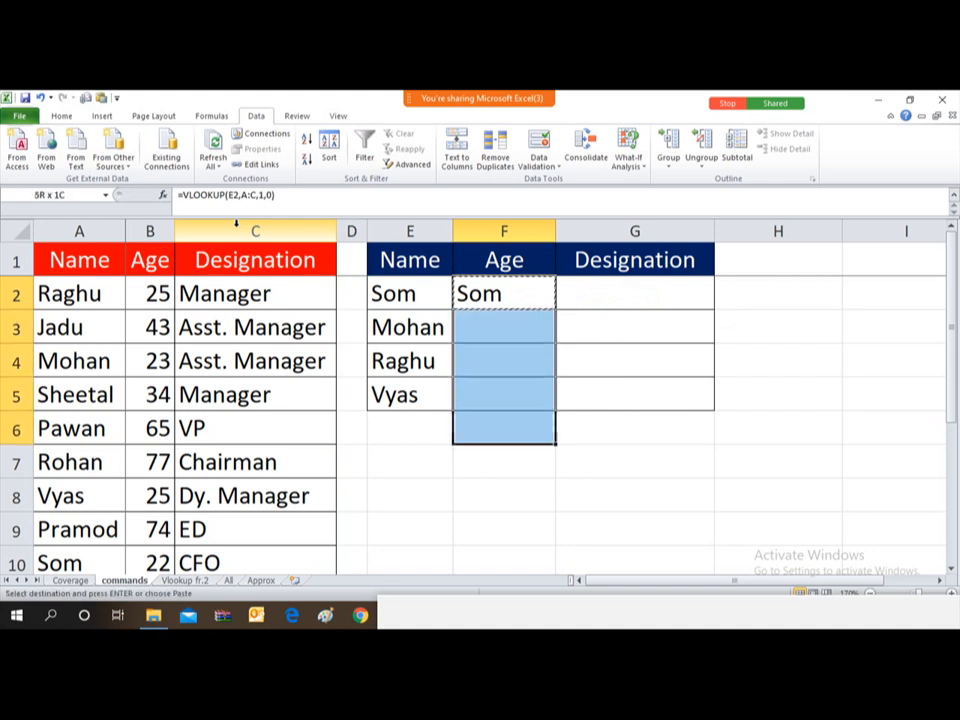
pyautogui.hotkey('shift', 'Up')
pyautogui.press('Return')
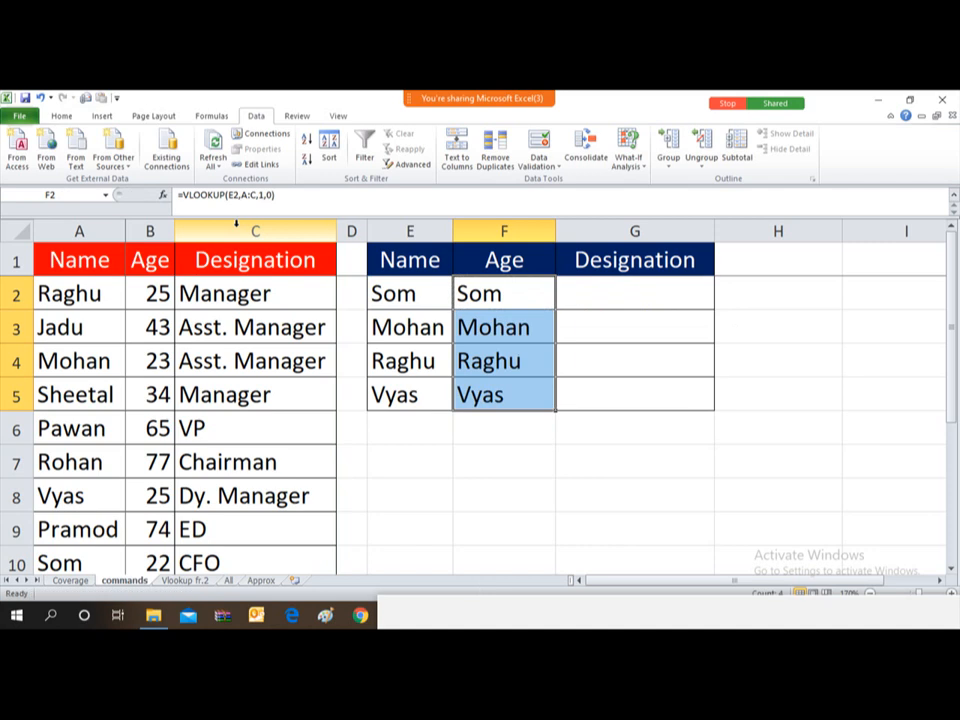
# - Change the column index number in the F2 VLOOKUP to 2
pyautogui.click(527, 362)
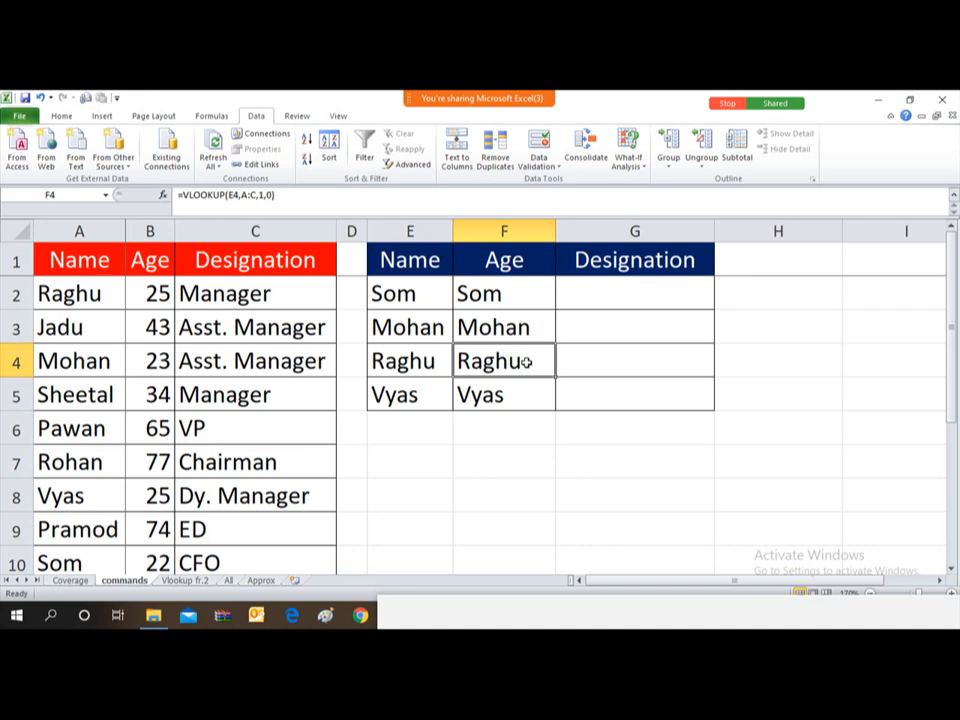
pyautogui.click(467, 294)
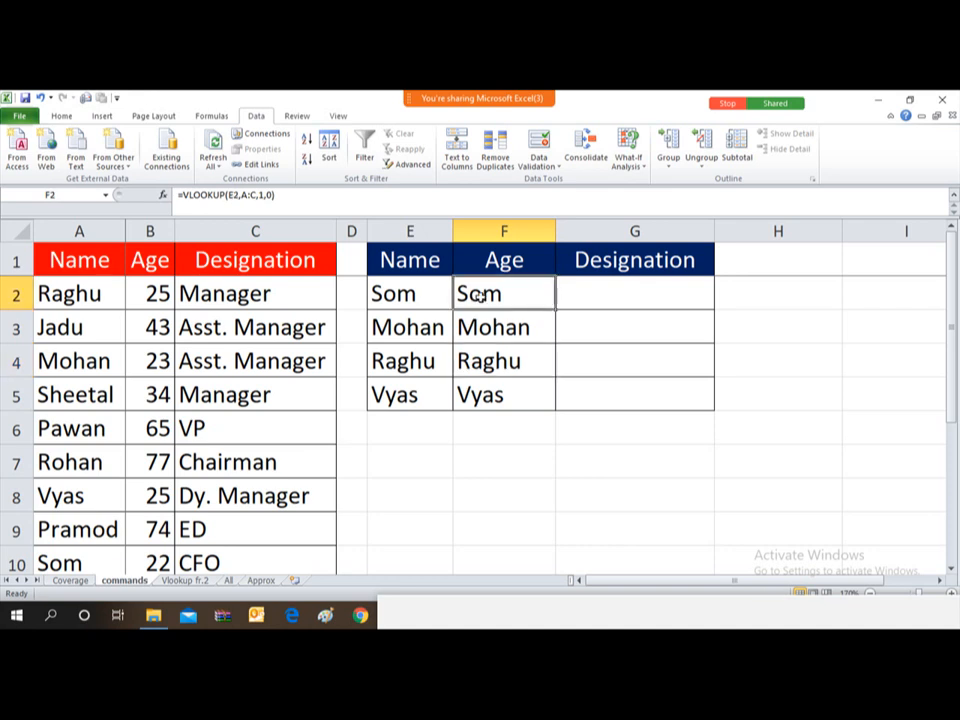
pyautogui.click(261, 194)
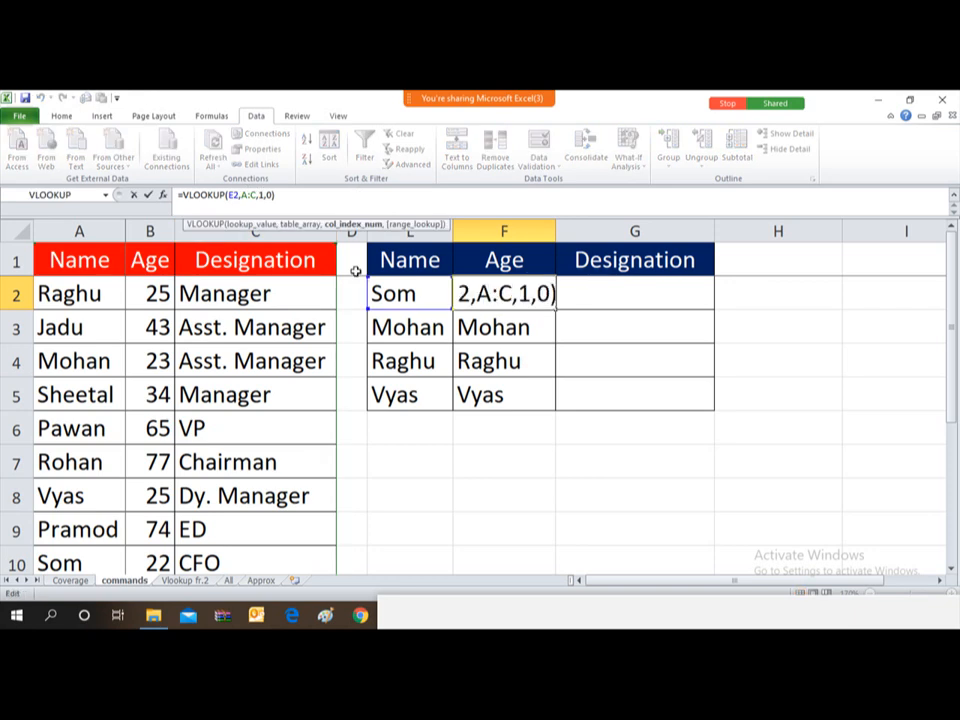
pyautogui.press('BackSpace')
pyautogui.write('2')
pyautogui.hotkey('ctrl', 'Return')
# - Copy the corrected Age formula from F2 down to F5
pyautogui.hotkey('ctrl', 'c')
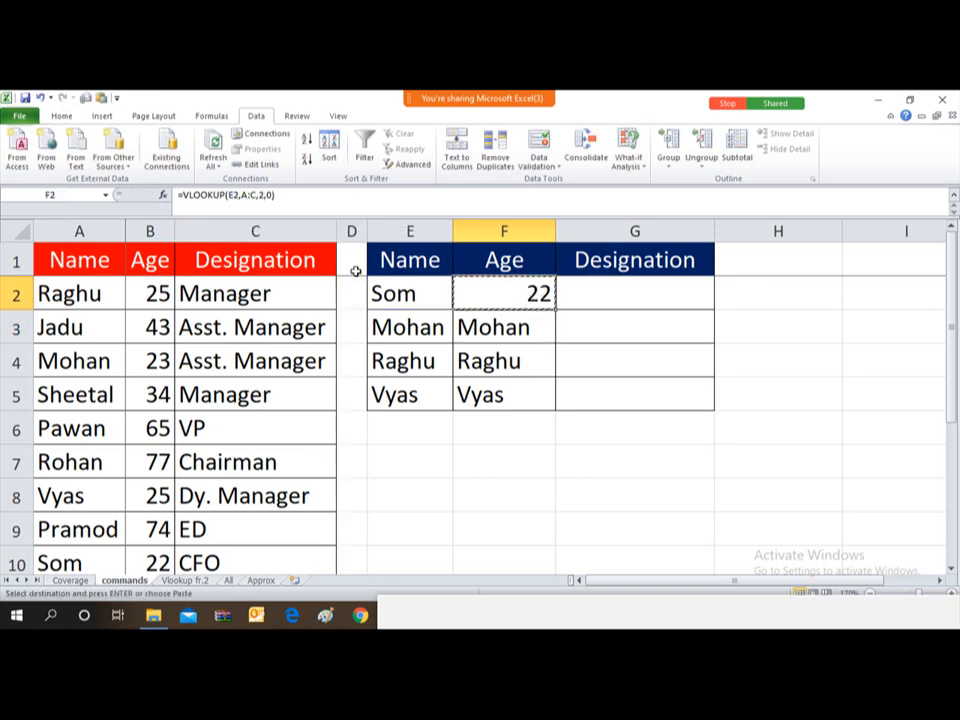
pyautogui.press('Down')
pyautogui.hotkey('shift', 'Down')
pyautogui.hotkey('shift', 'Down')
pyautogui.press('Return')
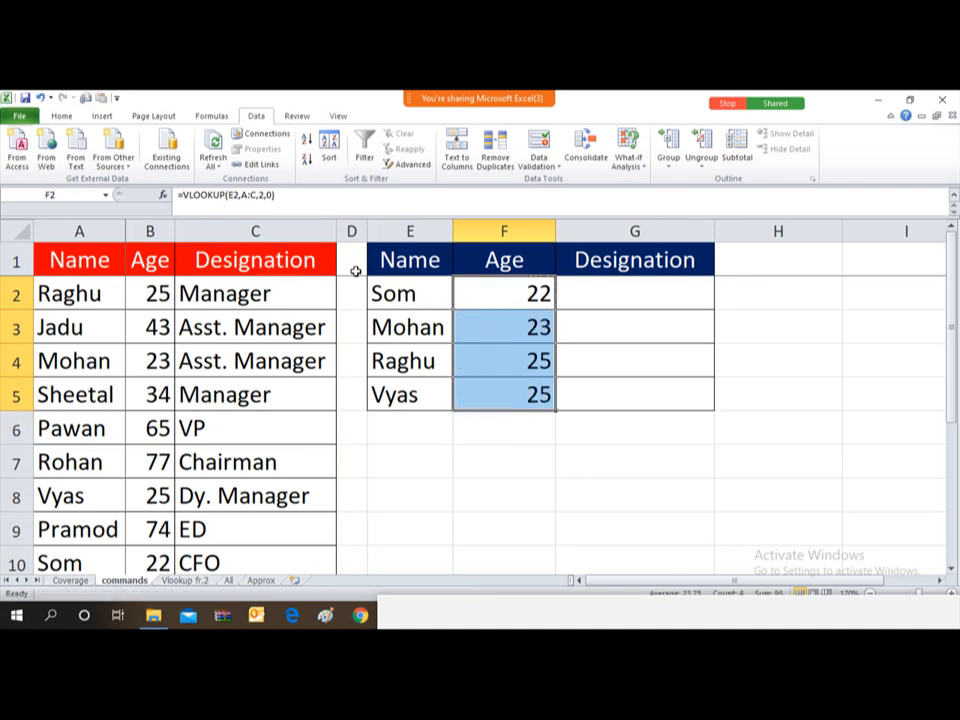
pyautogui.press('Down')
pyautogui.press('Down')
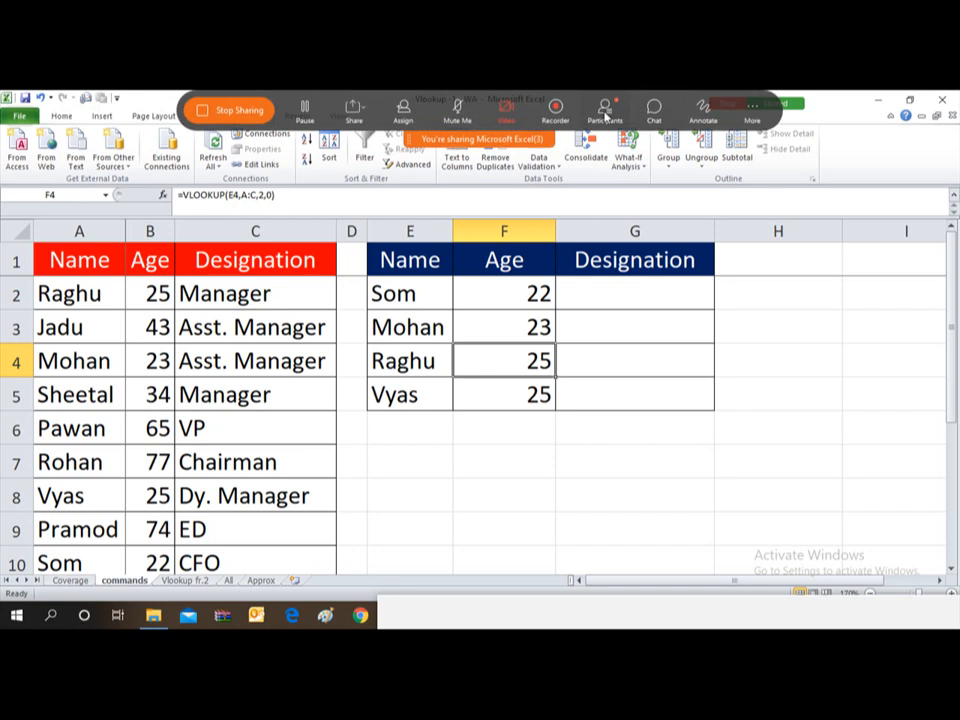
# - Show the meeting's participants list, clear the Age results in F2:F5 and leave only F2 selected
pyautogui.click(604, 110)
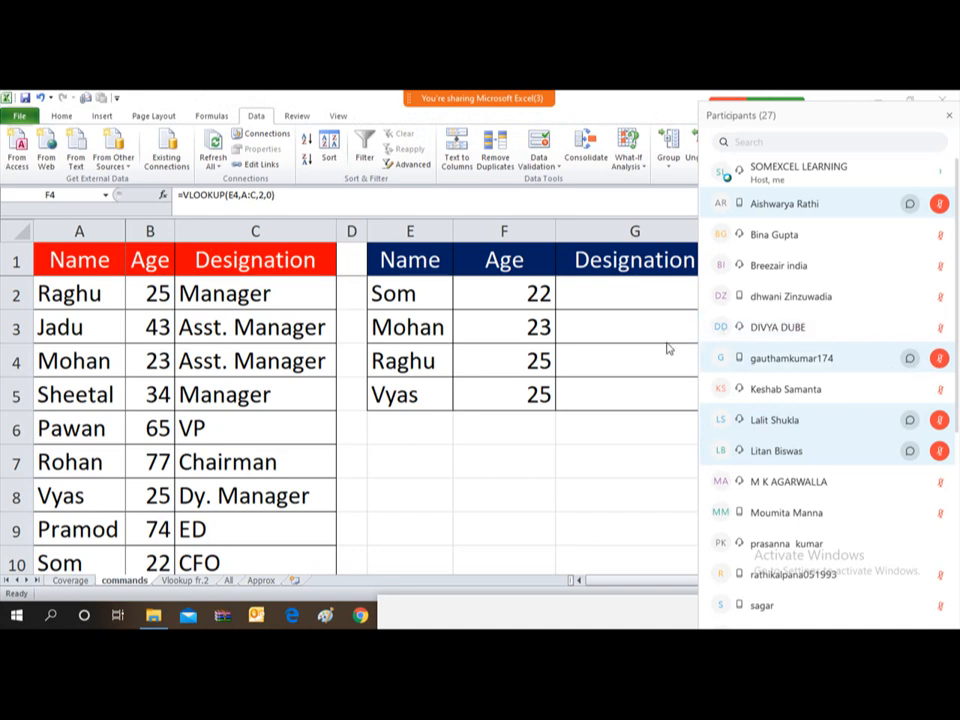
pyautogui.click(487, 294)
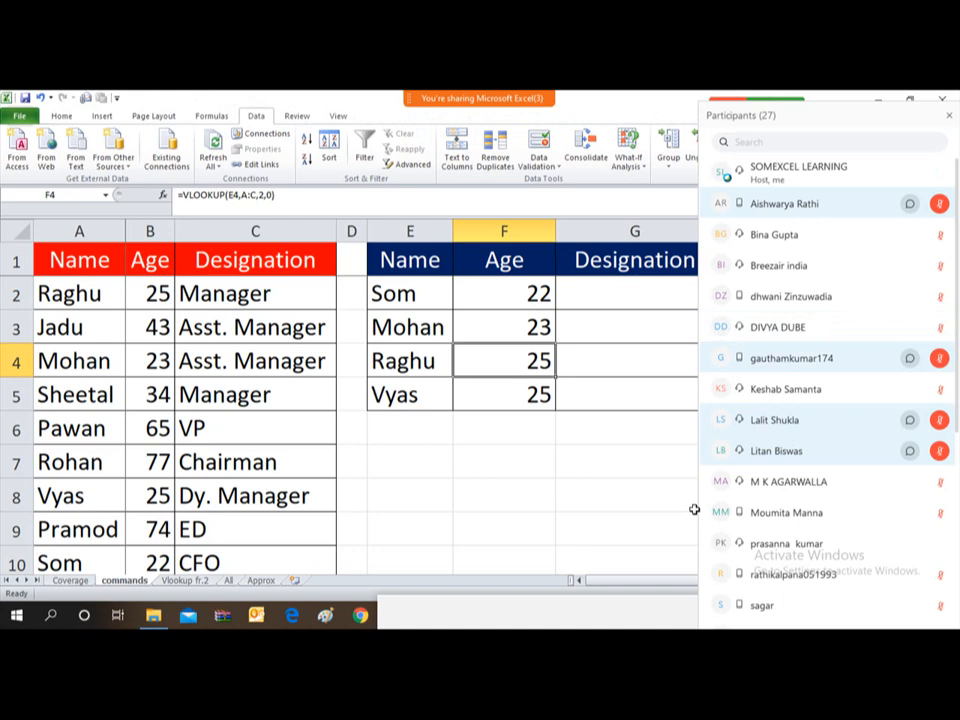
pyautogui.press('Up')
pyautogui.press('Up')
pyautogui.hotkey('shift', 'Down')
pyautogui.hotkey('shift', 'Down')
pyautogui.hotkey('shift', 'Down')
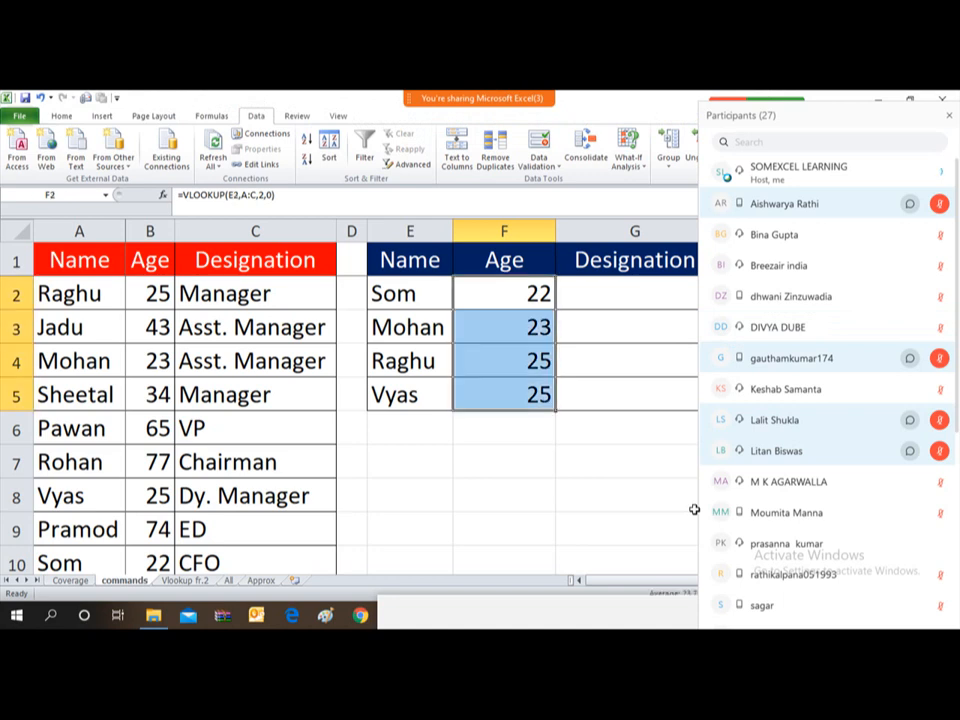
pyautogui.press('Delete')
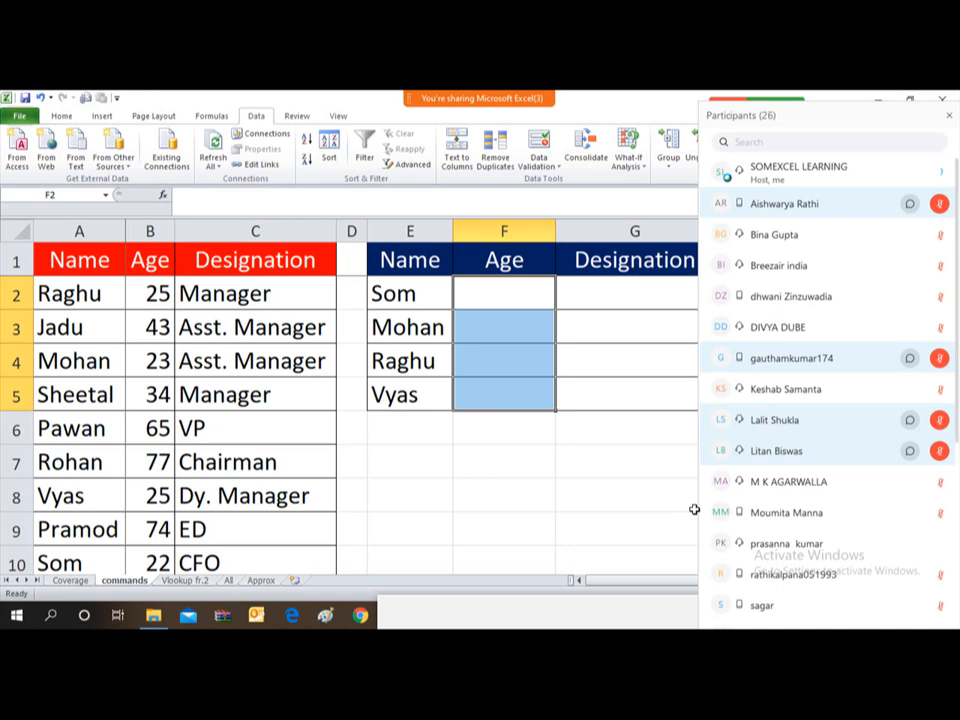
pyautogui.hotkey('shift', 'BackSpace')
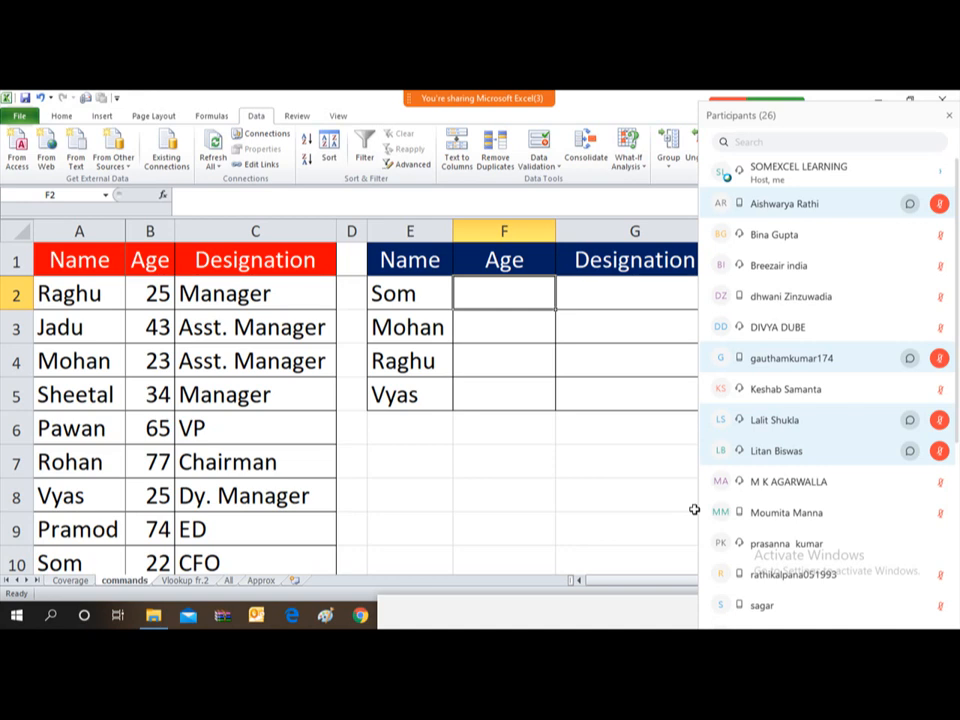
# - Check the VLOOKUP topic list on the Coverage sheet and return to the commands sheet
pyautogui.write('=')
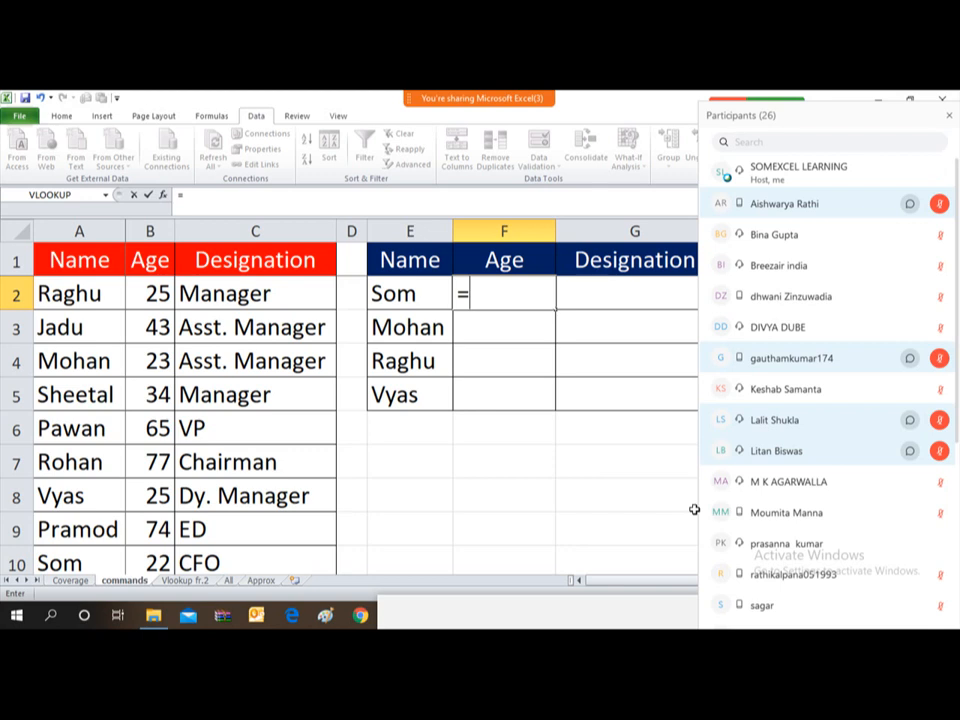
pyautogui.press('Escape')
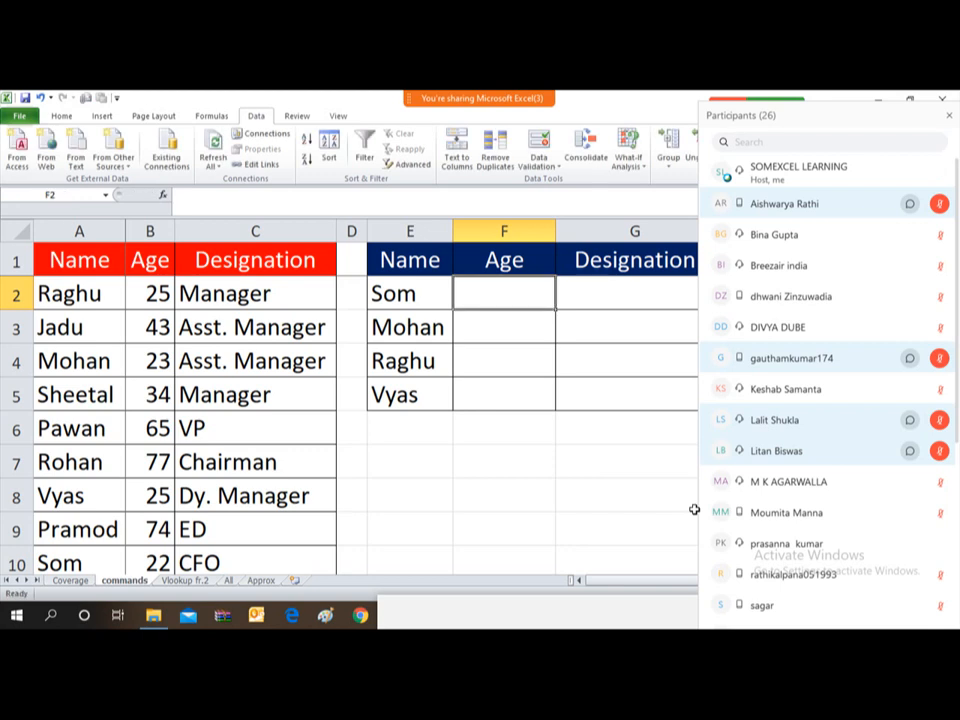
pyautogui.click(69, 581)
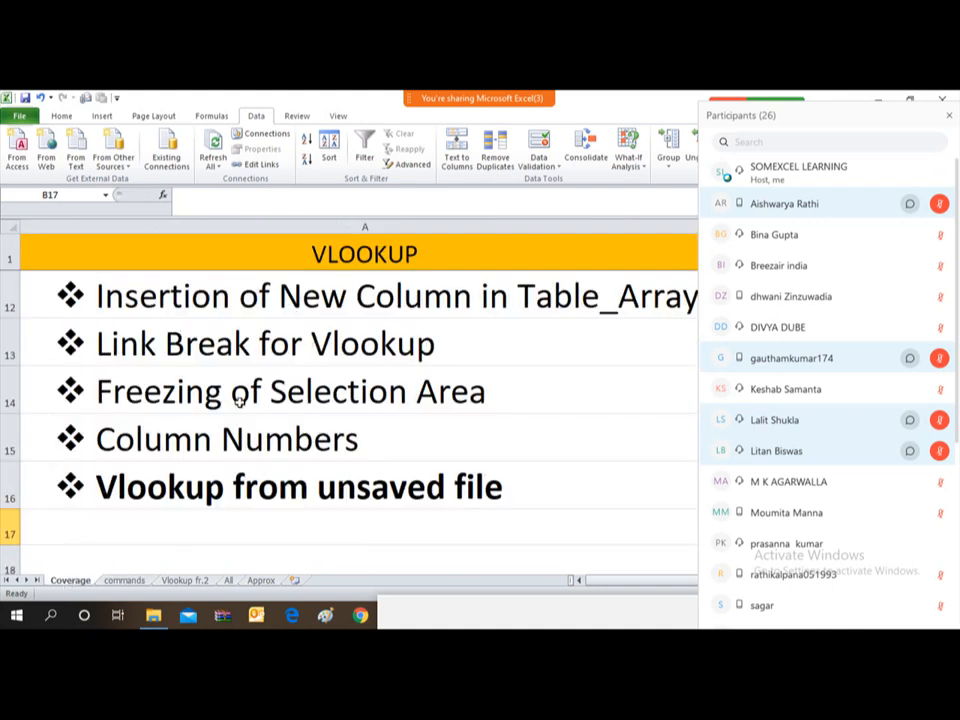
pyautogui.click(126, 581)
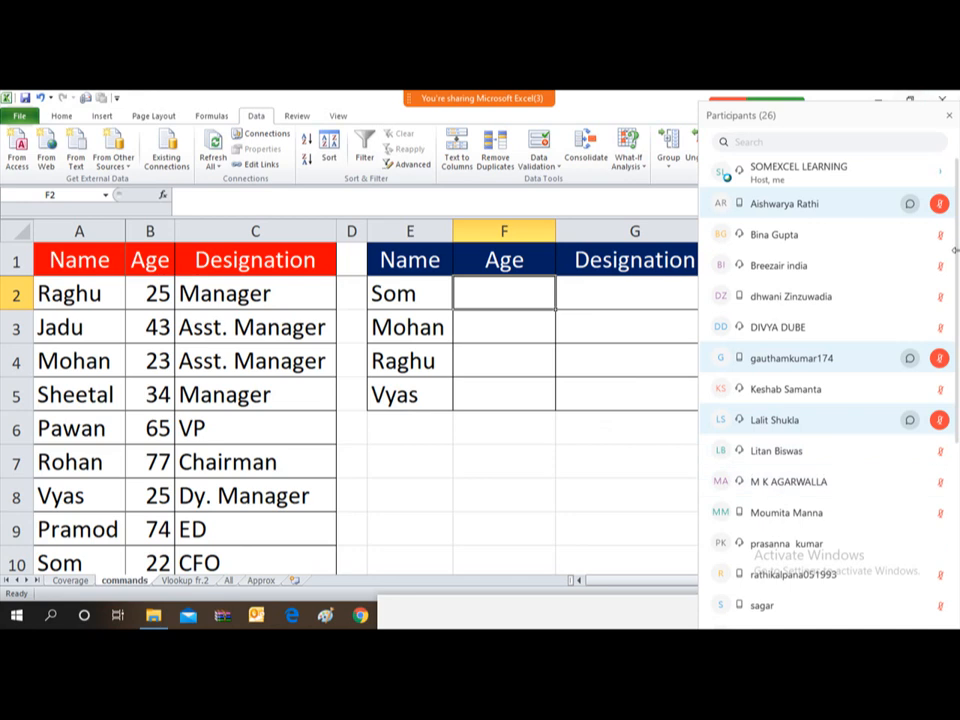
# - Open the meeting chat, read back through the participants' messages and close it
pyautogui.moveTo(491, 96)
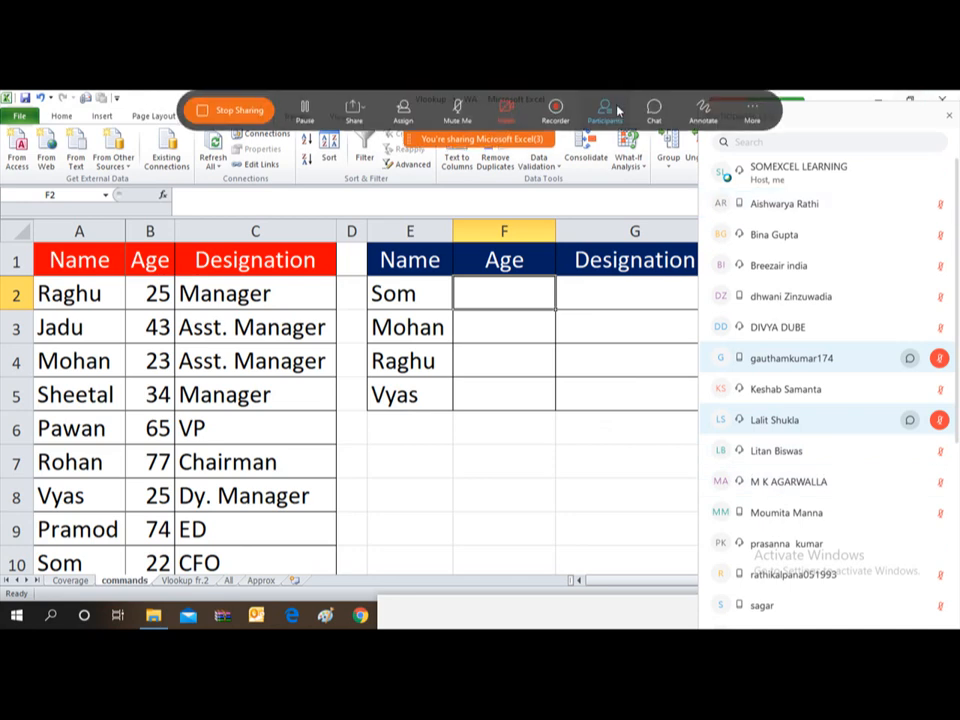
pyautogui.click(647, 109)
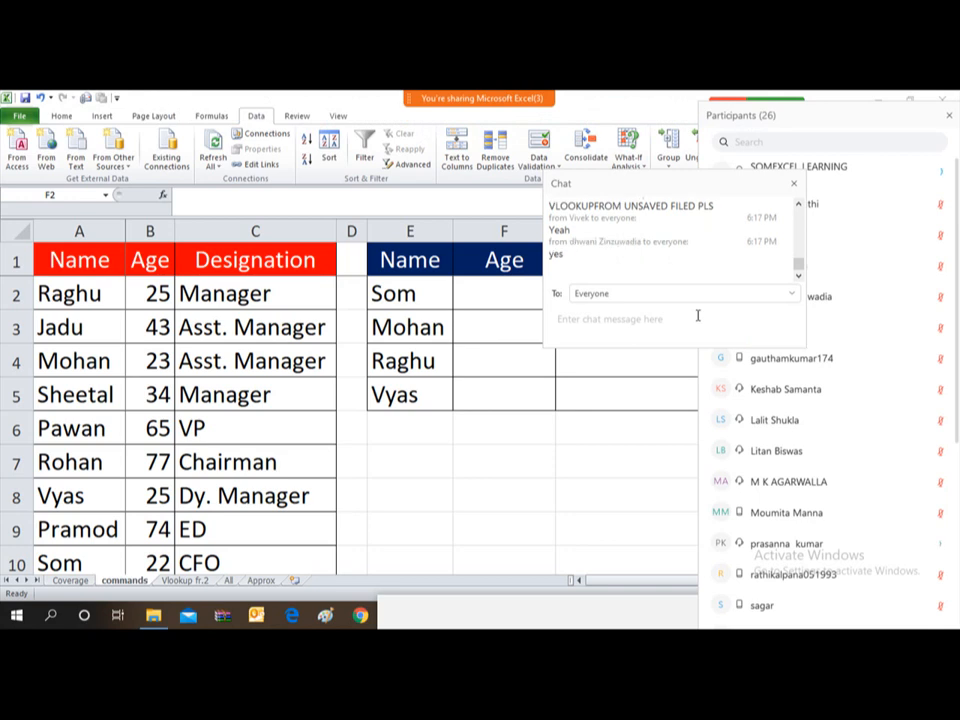
pyautogui.scroll(2, 799, 266)
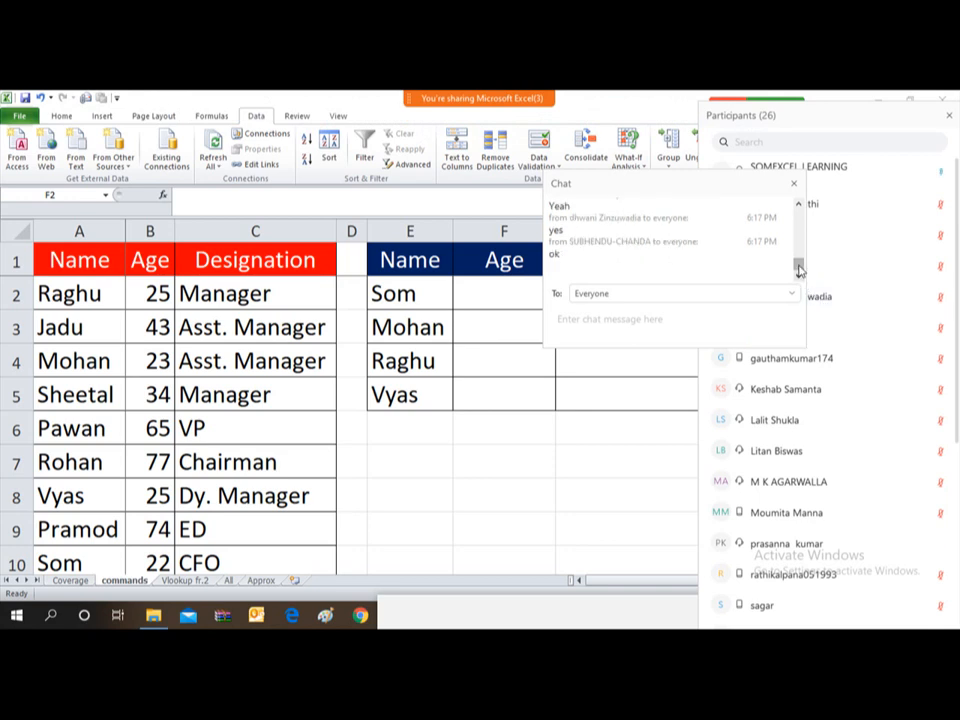
pyautogui.scroll(5, 799, 264)
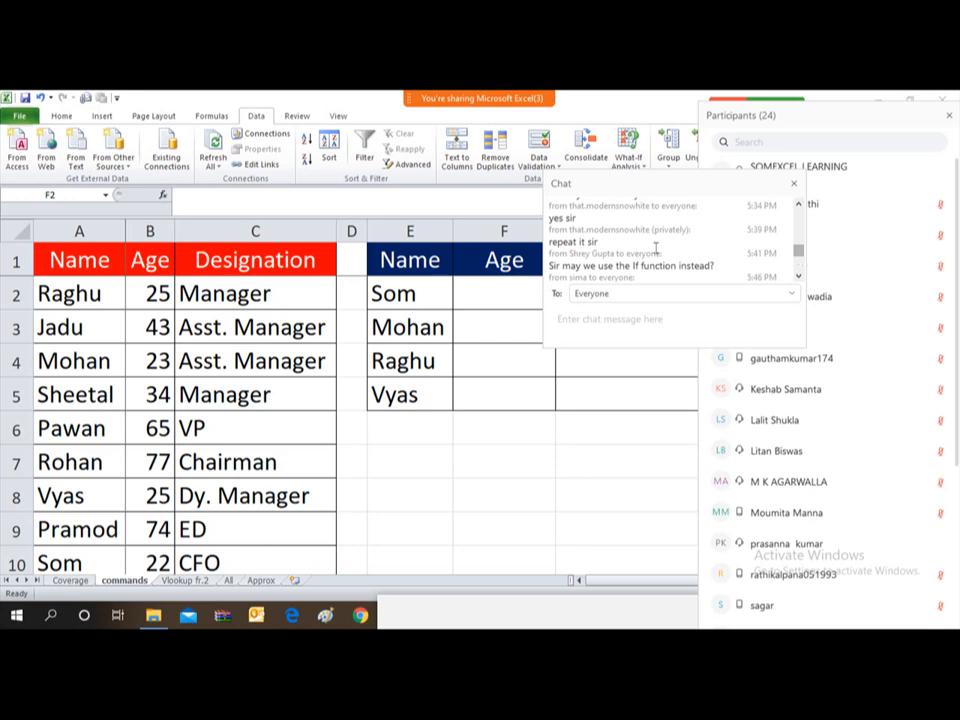
pyautogui.click(580, 316)
pyautogui.click(794, 182)
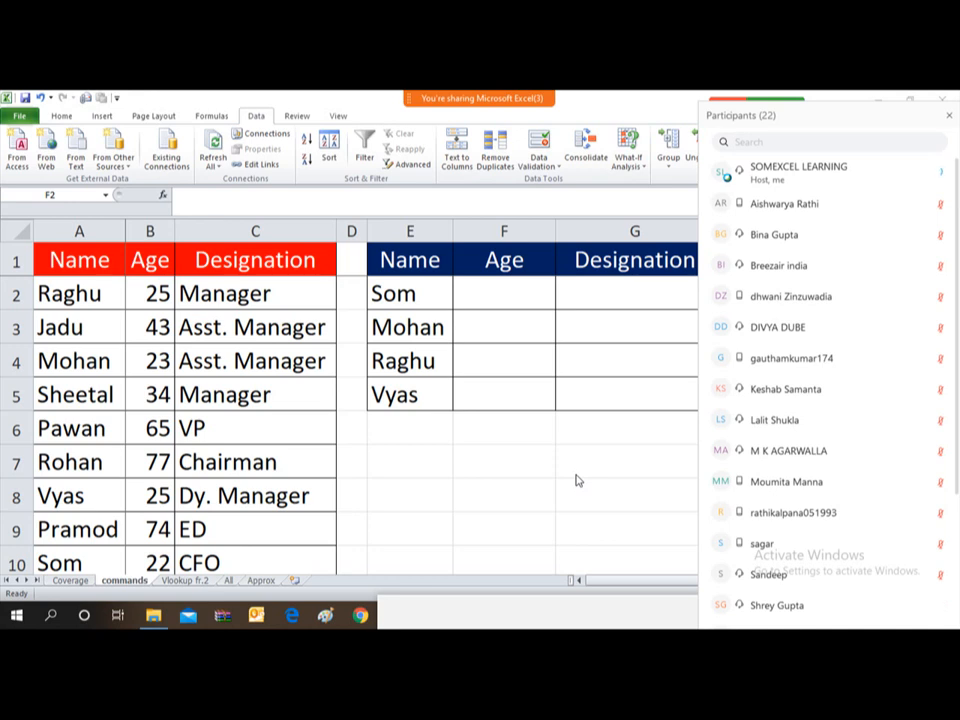
# - Stop sharing Excel, switch to the Cisco Webex Meetings window and try to start the webcam video
pyautogui.click(408, 296)
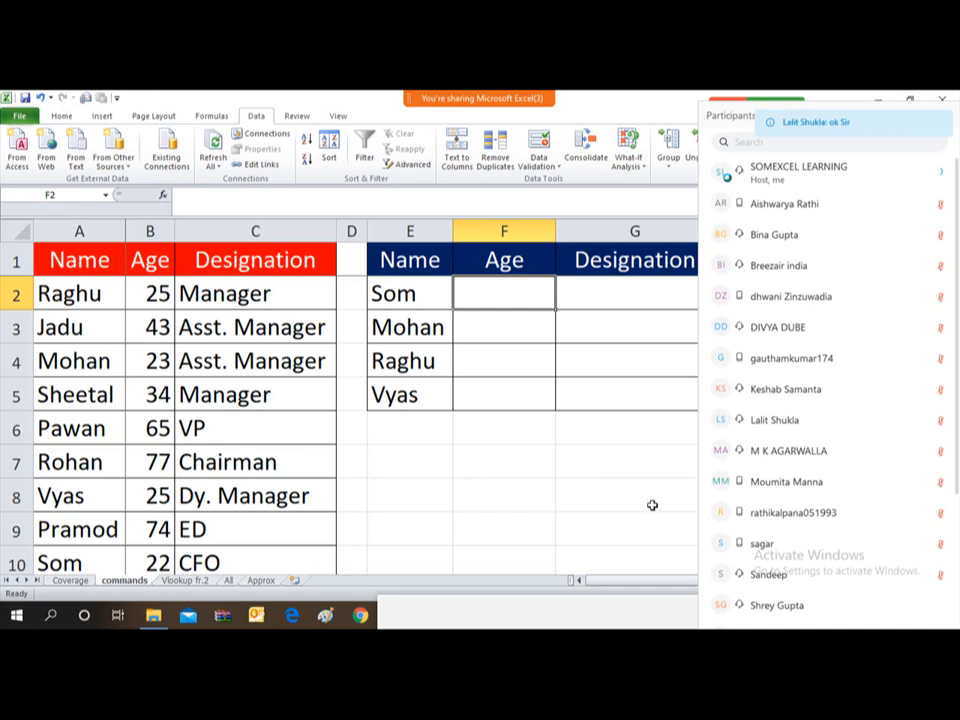
pyautogui.click(785, 625)
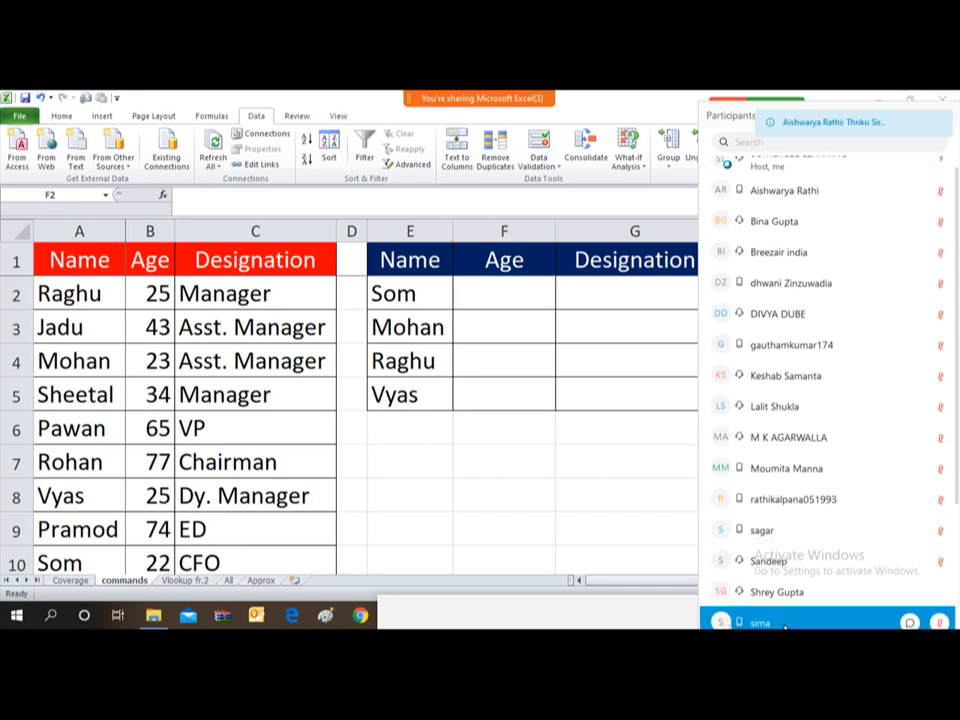
pyautogui.moveTo(597, 112)
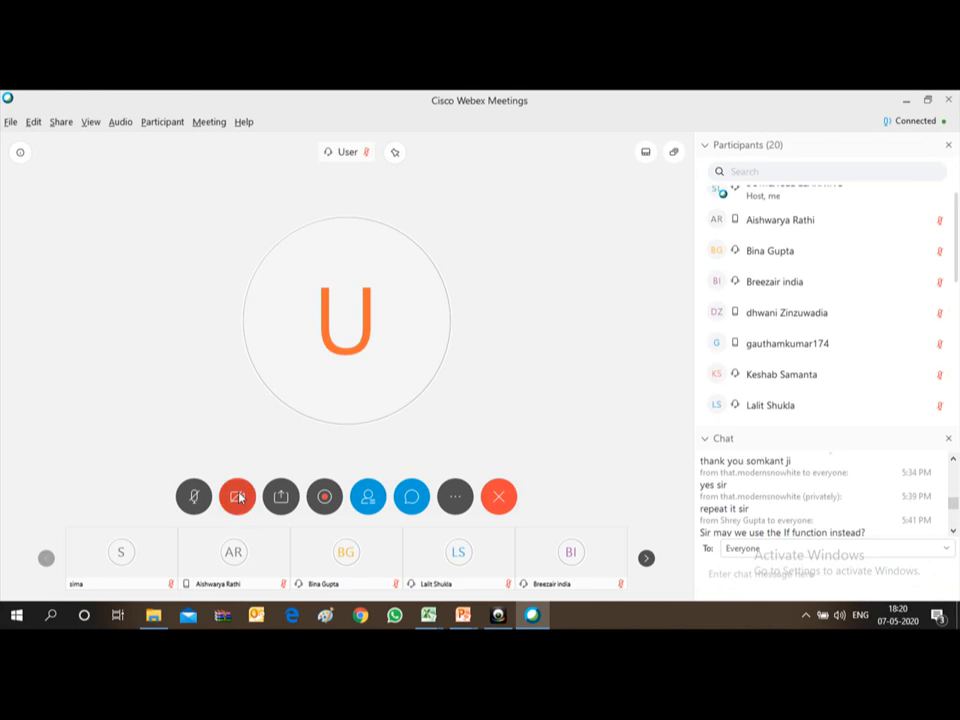
pyautogui.click(238, 497)
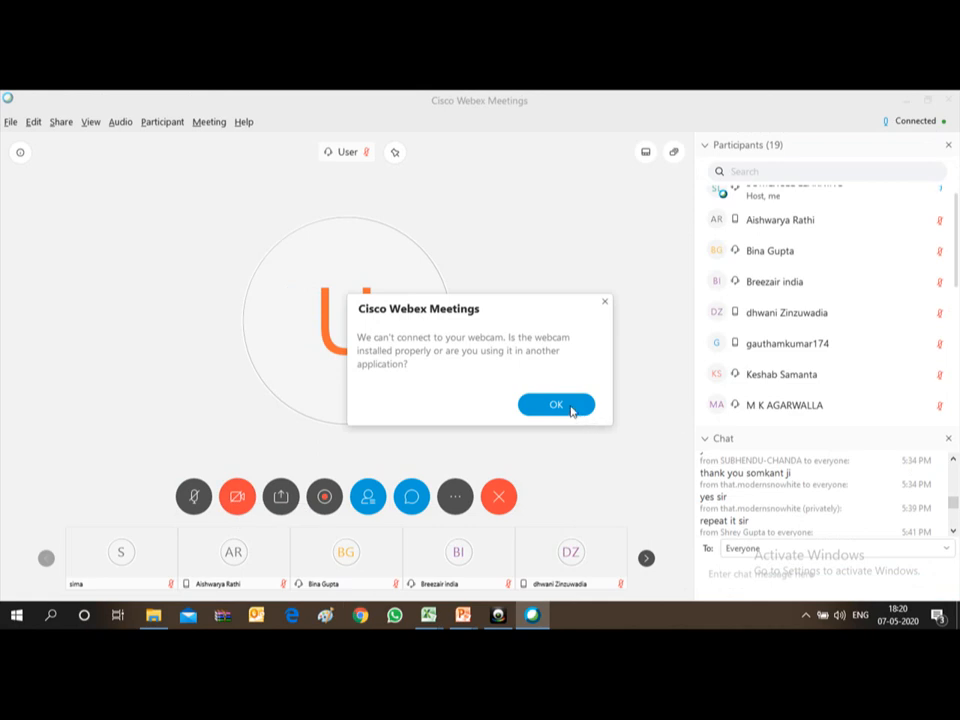
pyautogui.click(583, 410)
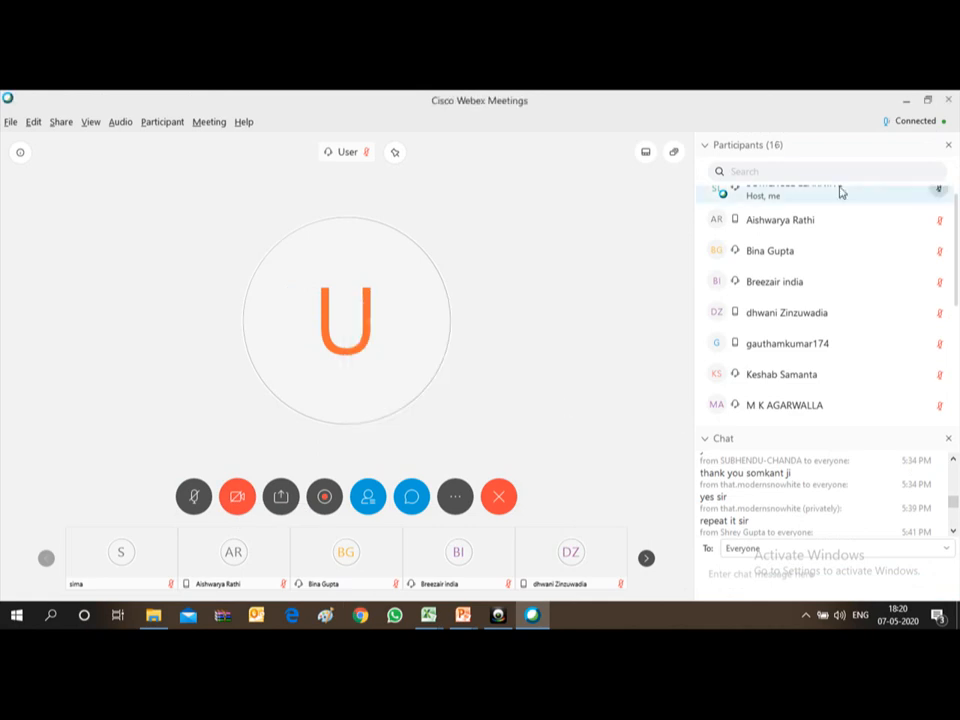
# - End the Webex meeting for all participants without saving meeting files and bring up the Desktop Capture window
pyautogui.click(503, 500)
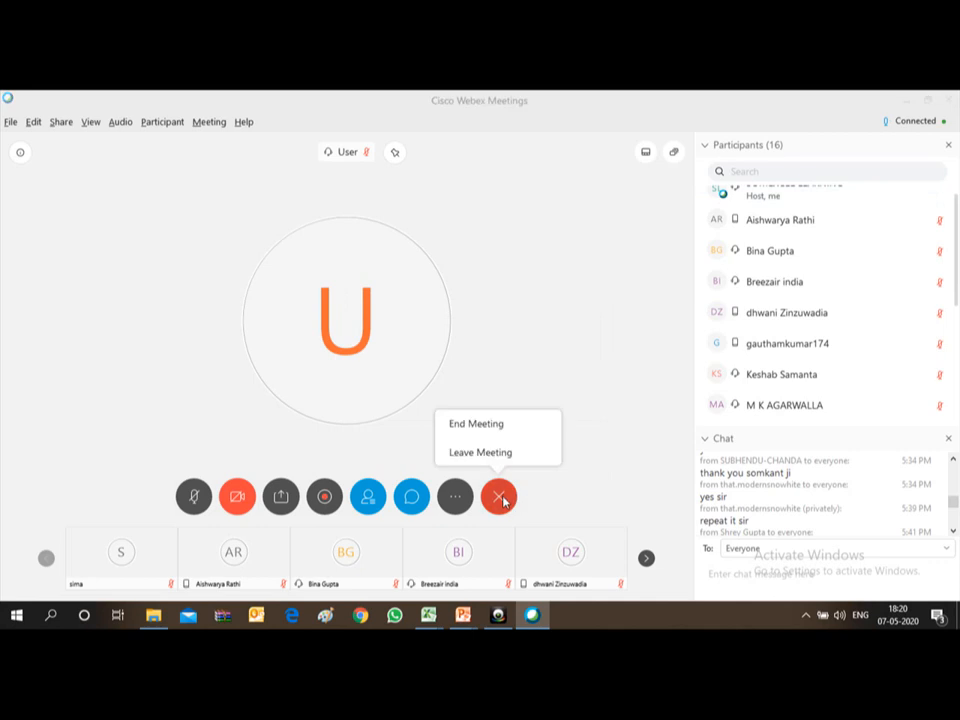
pyautogui.click(467, 430)
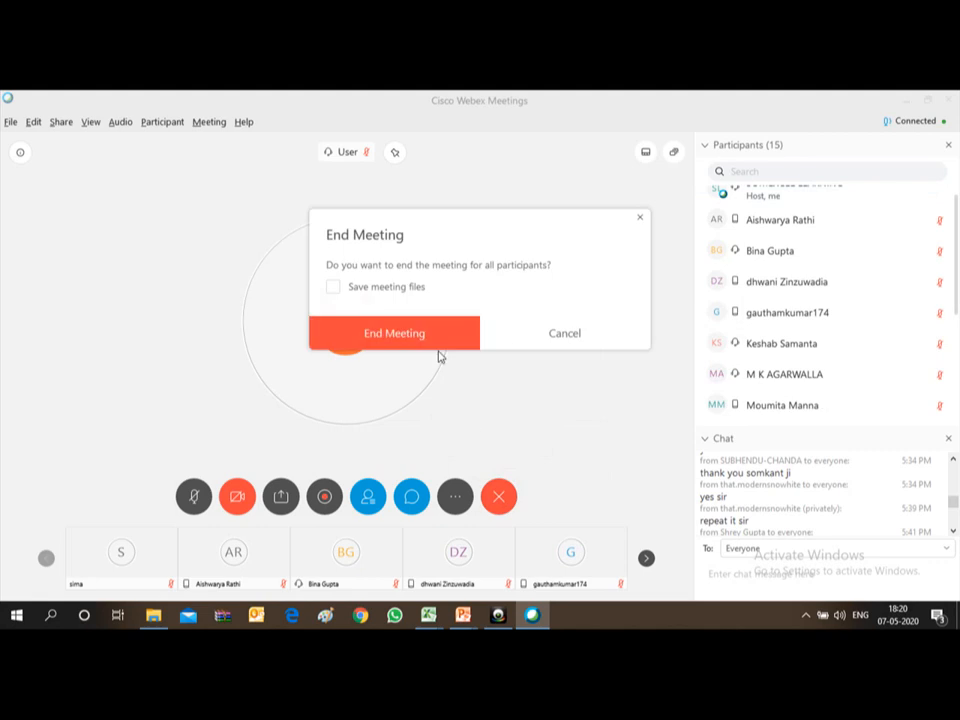
pyautogui.click(388, 342)
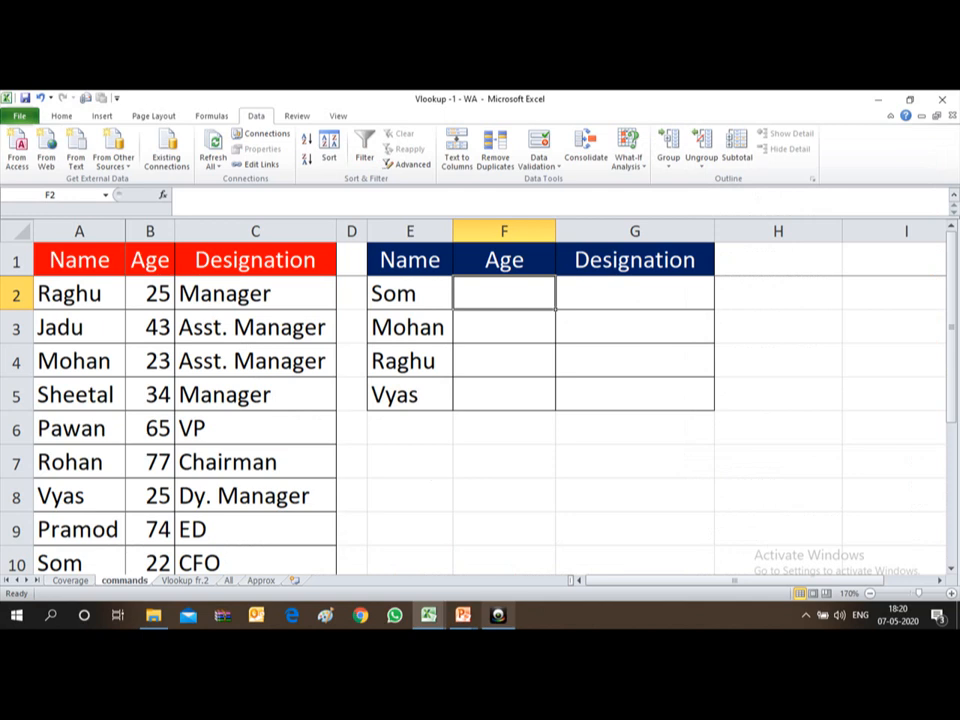
pyautogui.click(498, 617)
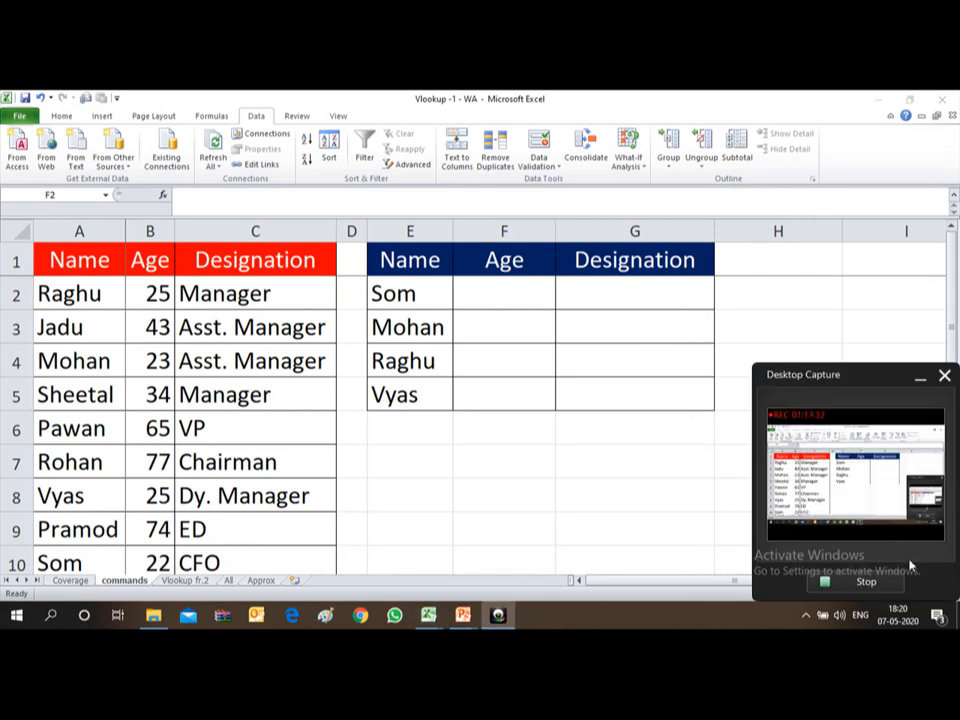